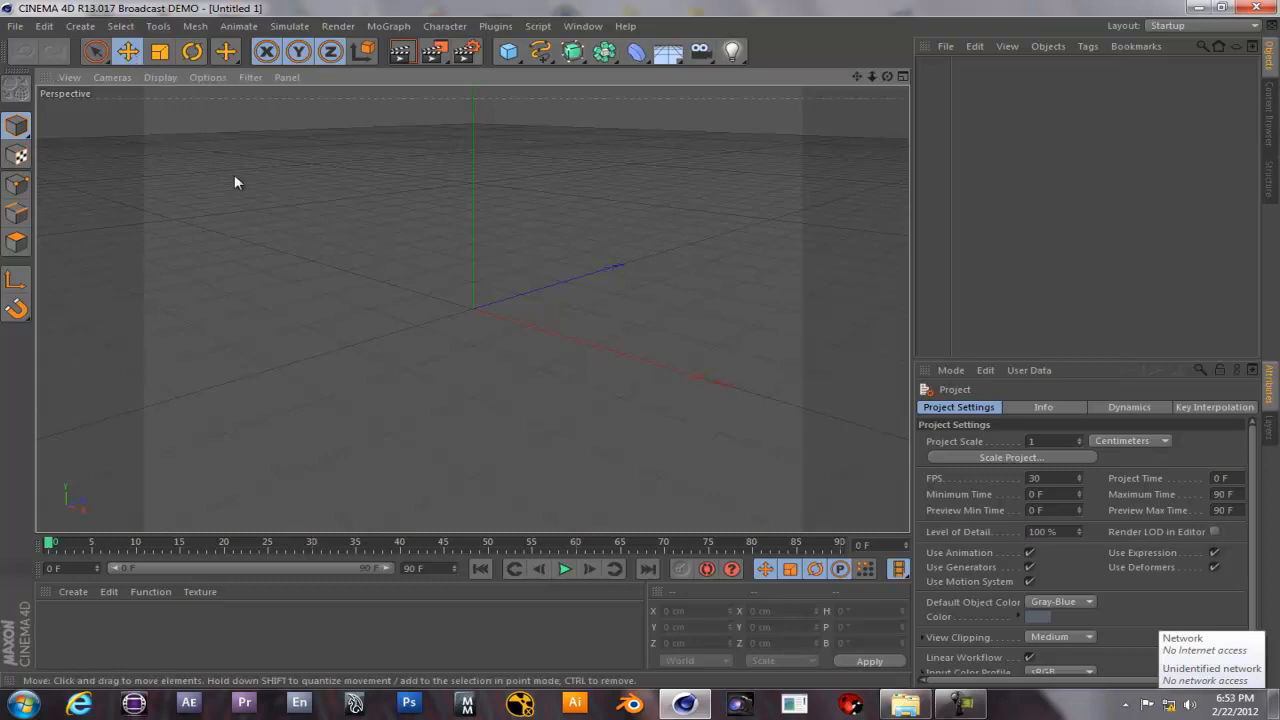
Create a parametric rectangle spline at the origin.
scroll(426, 257, "up", 1)
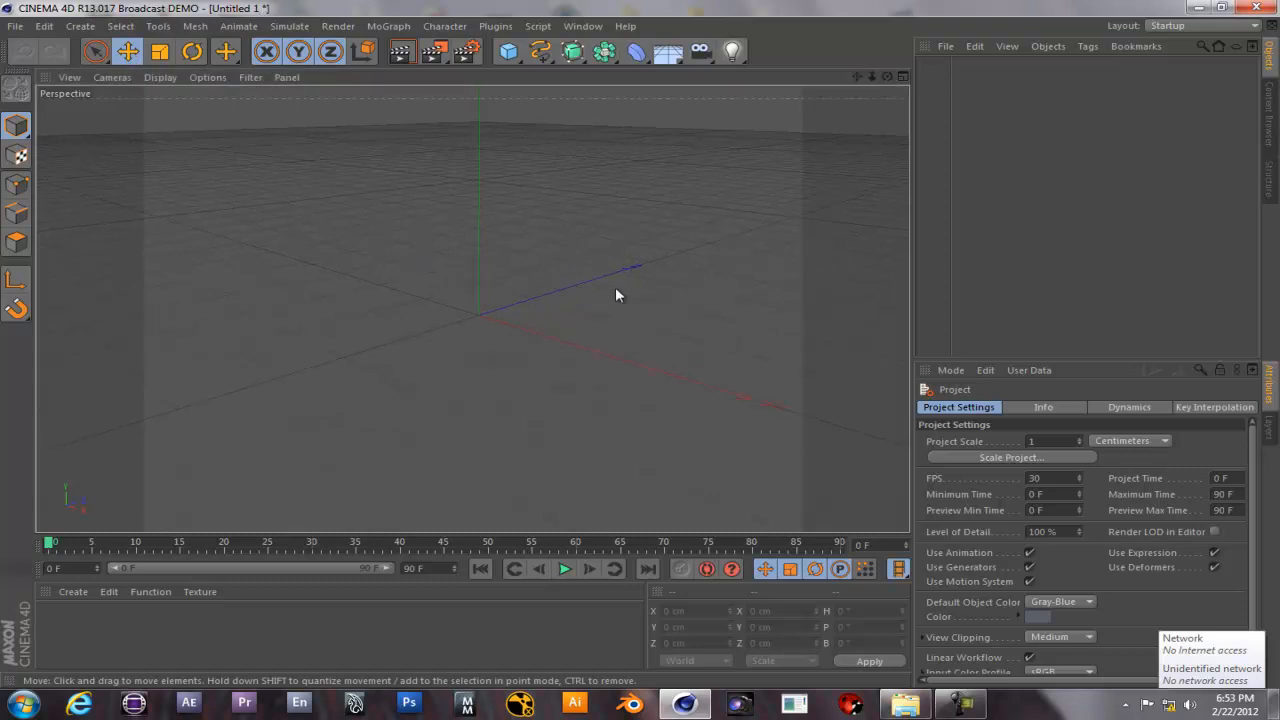
left_click(71, 25)
mouse_move(89, 63)
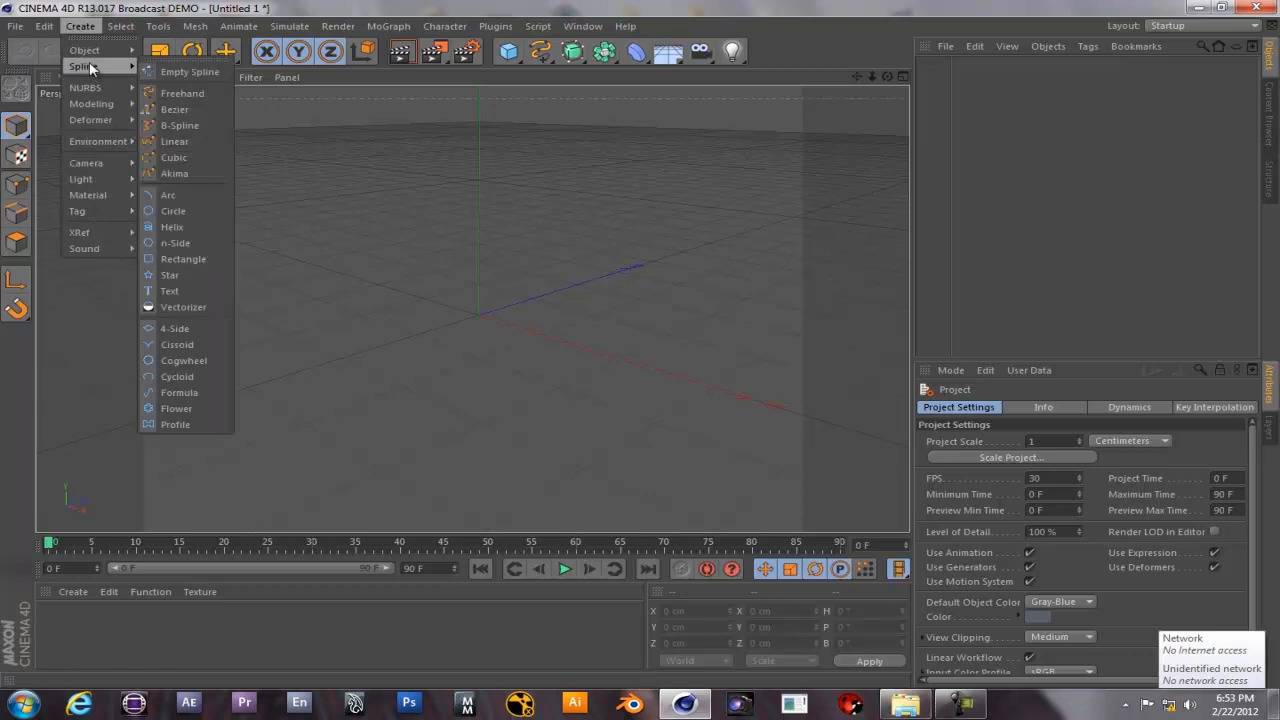
left_click(182, 259)
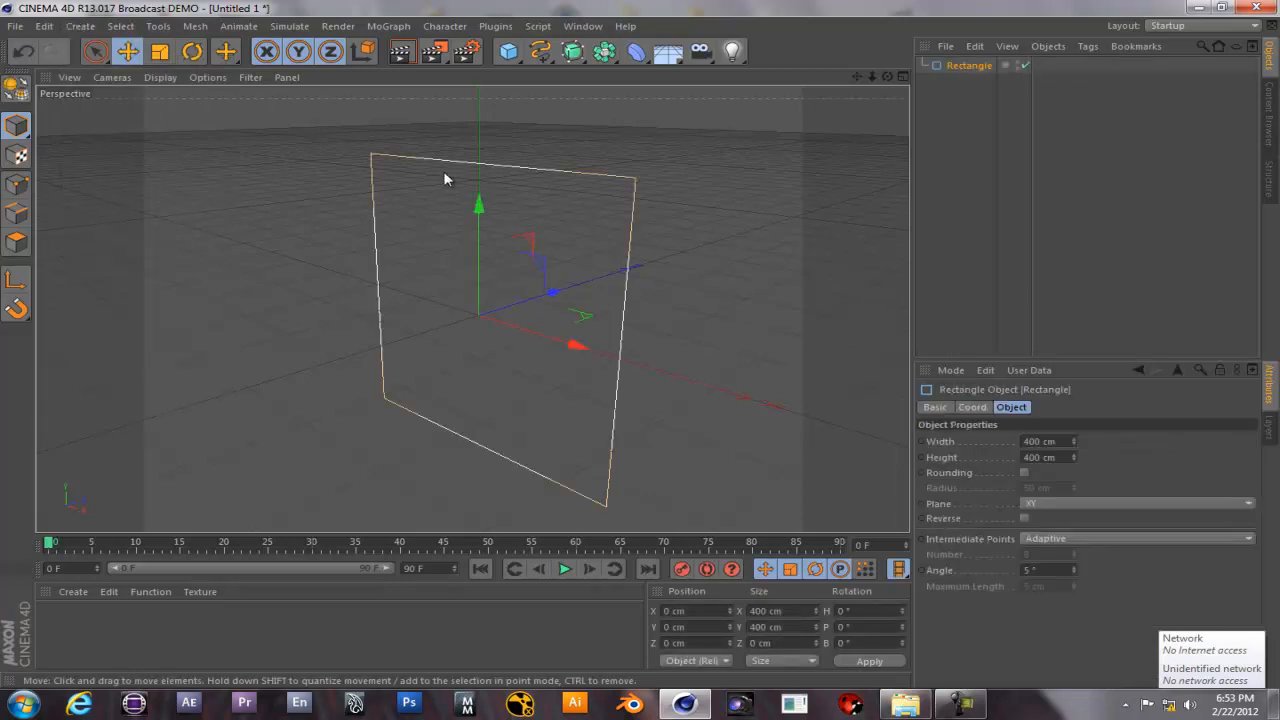
Set the rectangle's rotation order to XYZ and its X rotation to 90°.
left_click(968, 408)
left_click(1172, 489)
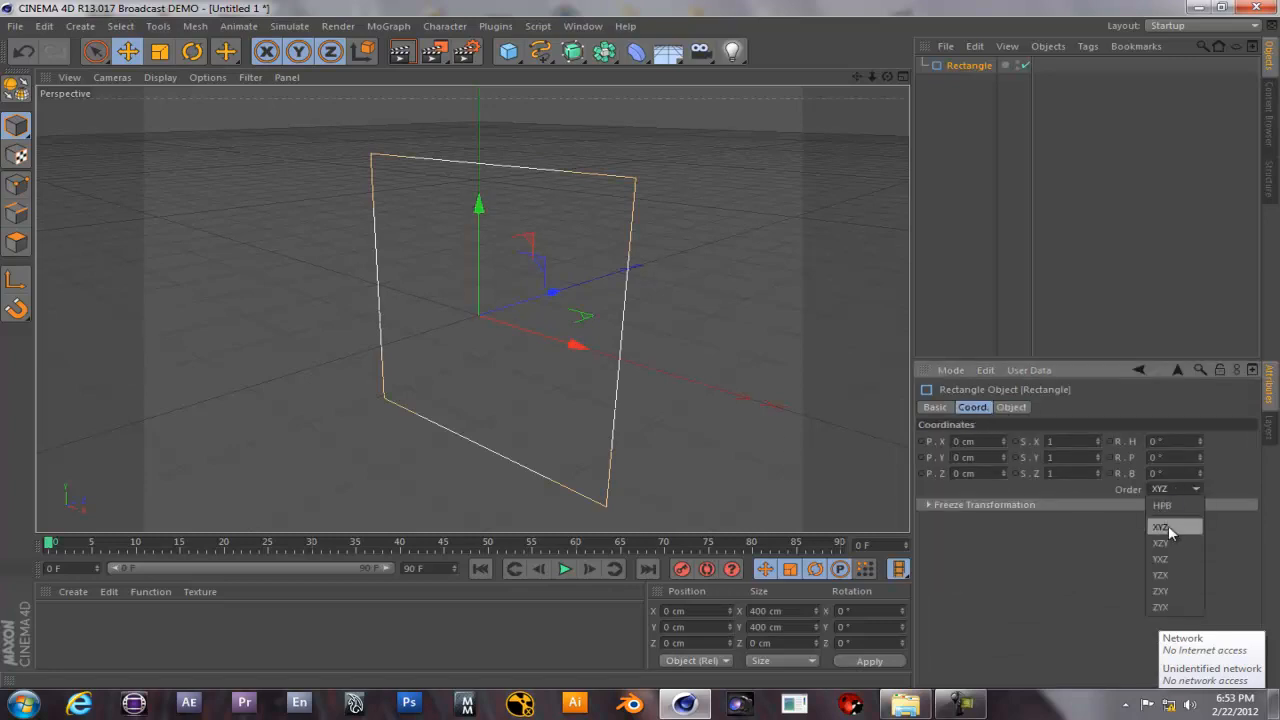
left_click(1162, 526)
left_click(1158, 441)
type("90")
key("Return")
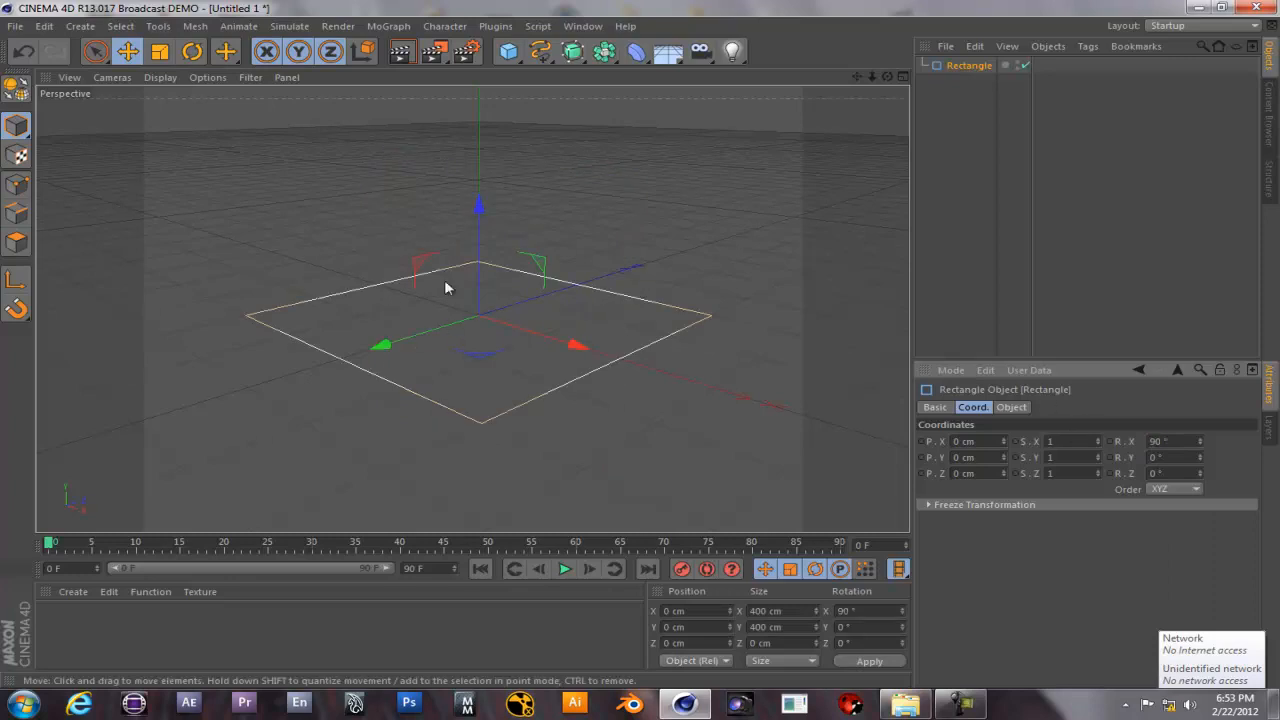
Make the rectangle editable and scale it along its Y axis to about 99 cm, forming a narrow strip.
key("c")
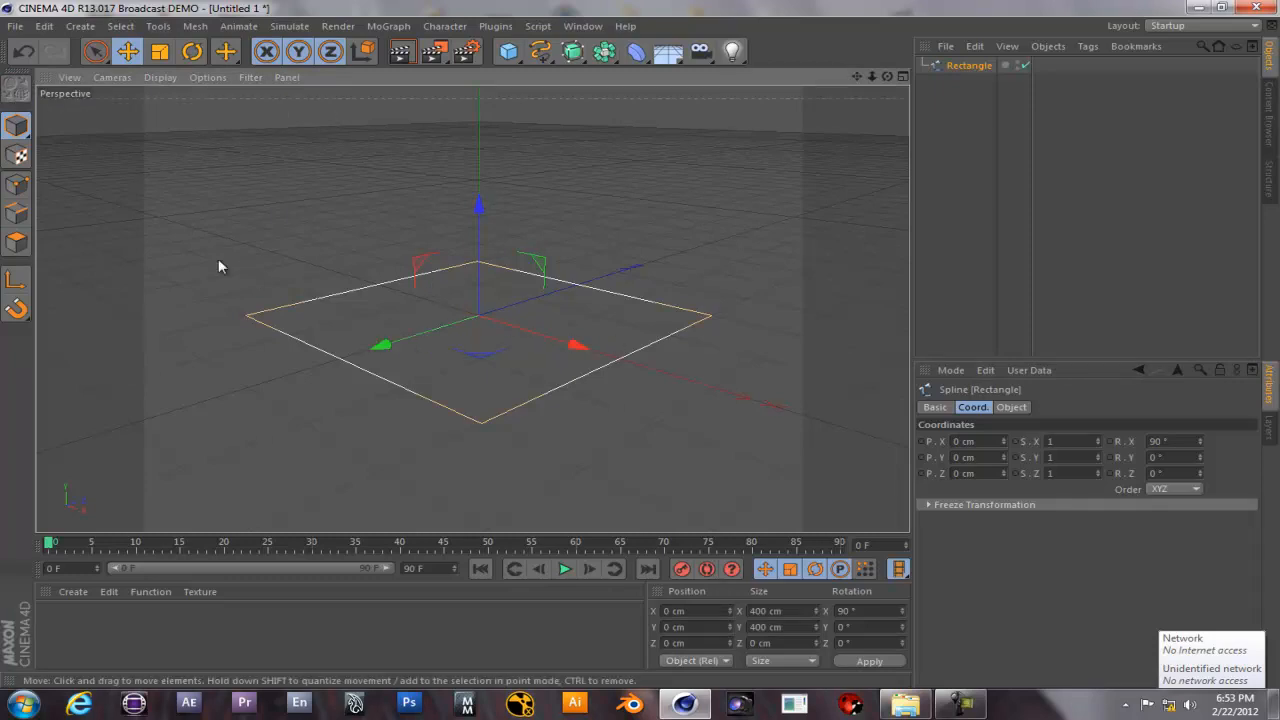
key("t")
left_click(160, 52)
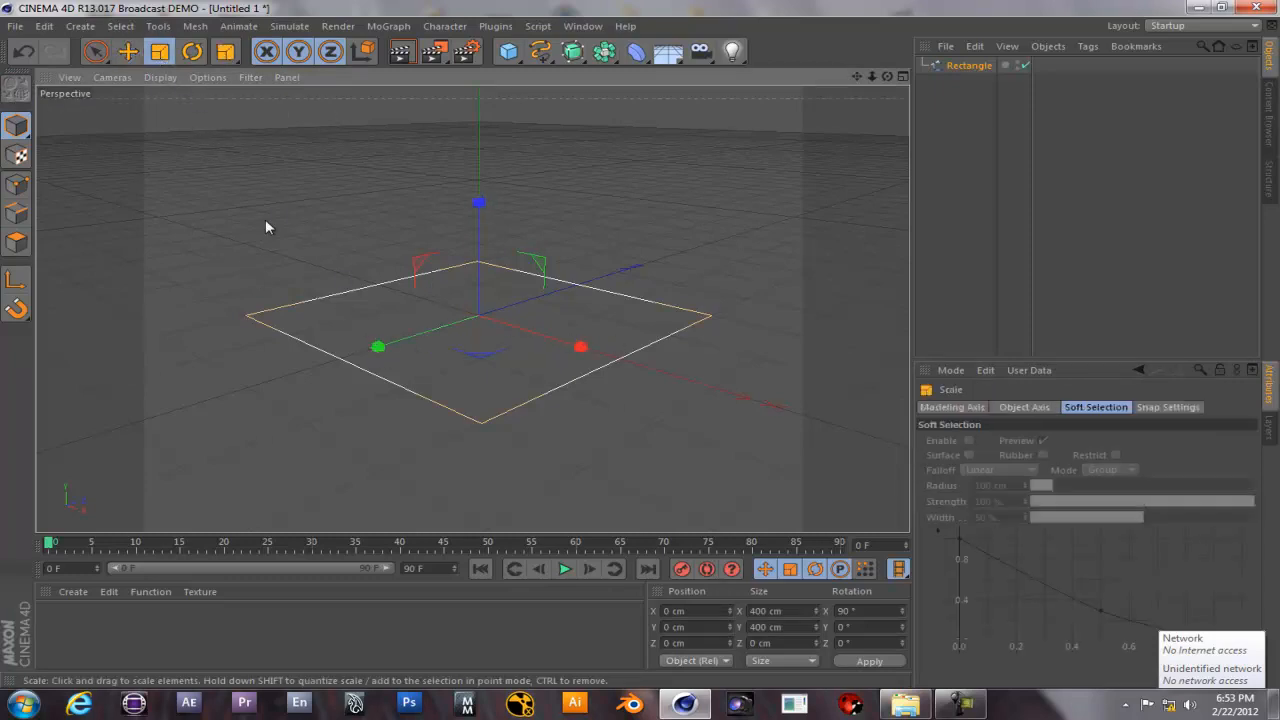
left_click_drag(378, 347, 456, 326)
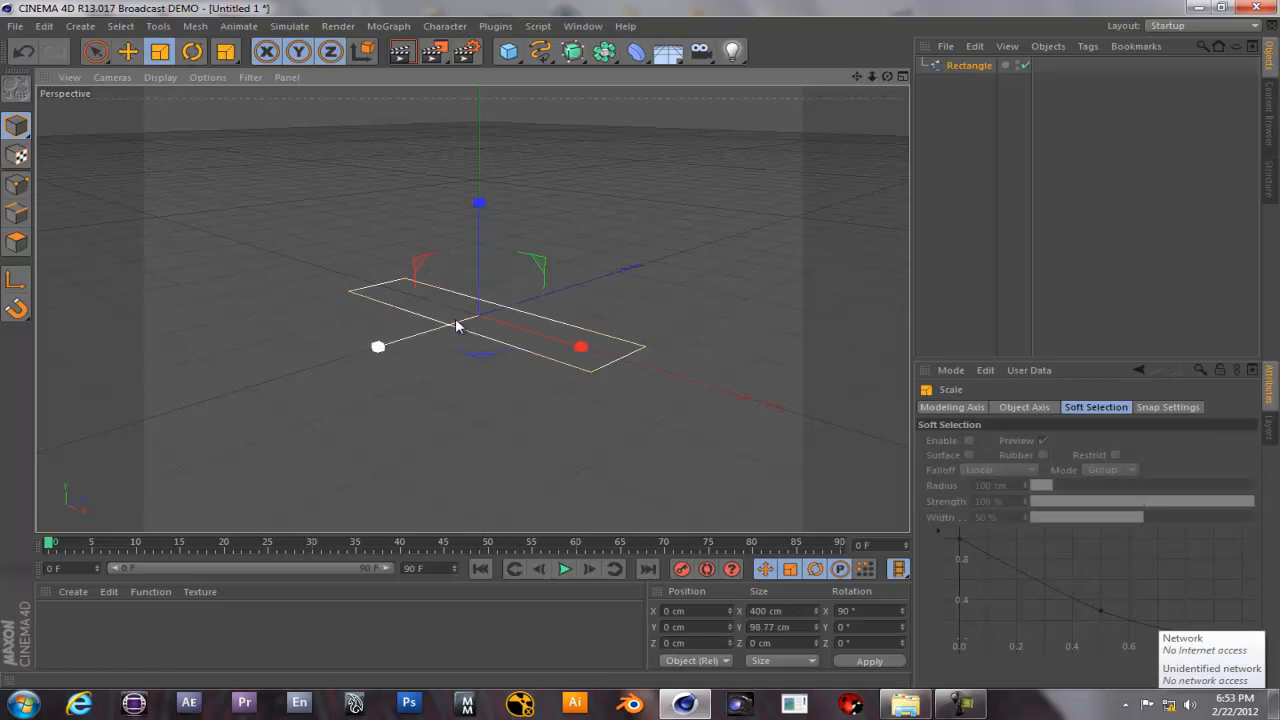
Draw a four-point S-shaped B-spline along the rectangle in the Top view, placing its third point at about X 157, Z -134 cm.
left_click(901, 77)
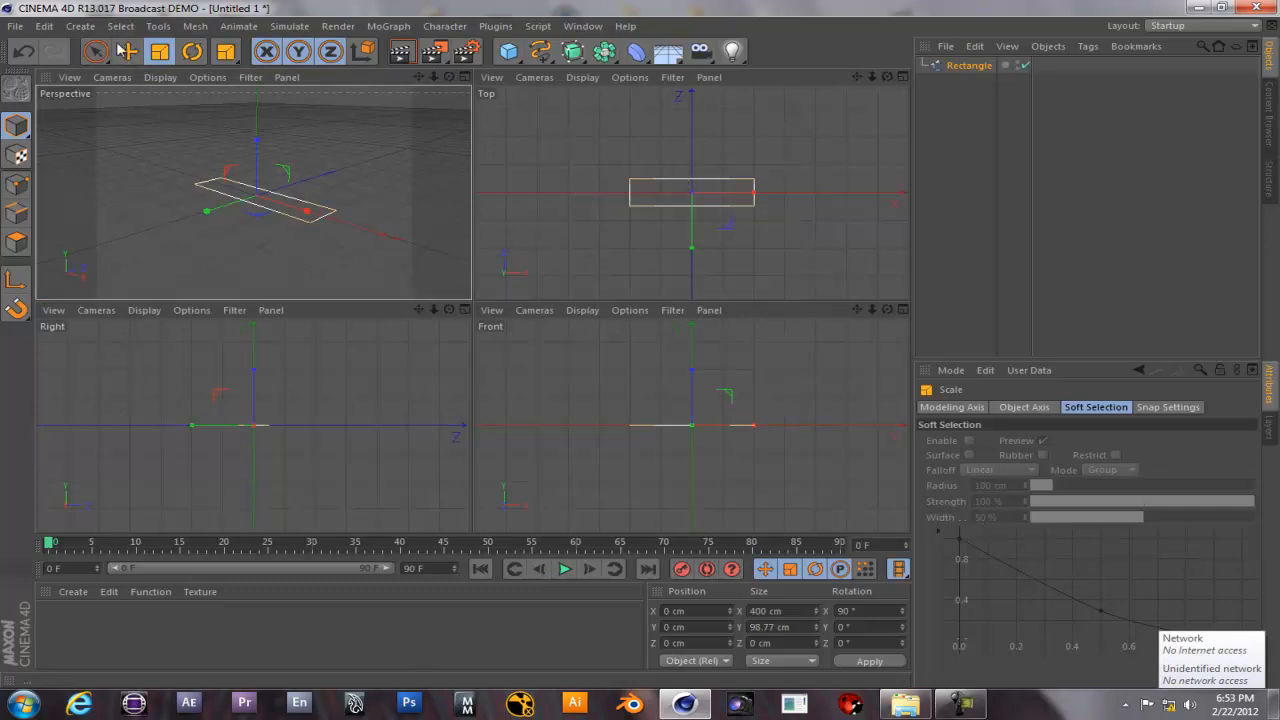
left_click(540, 52)
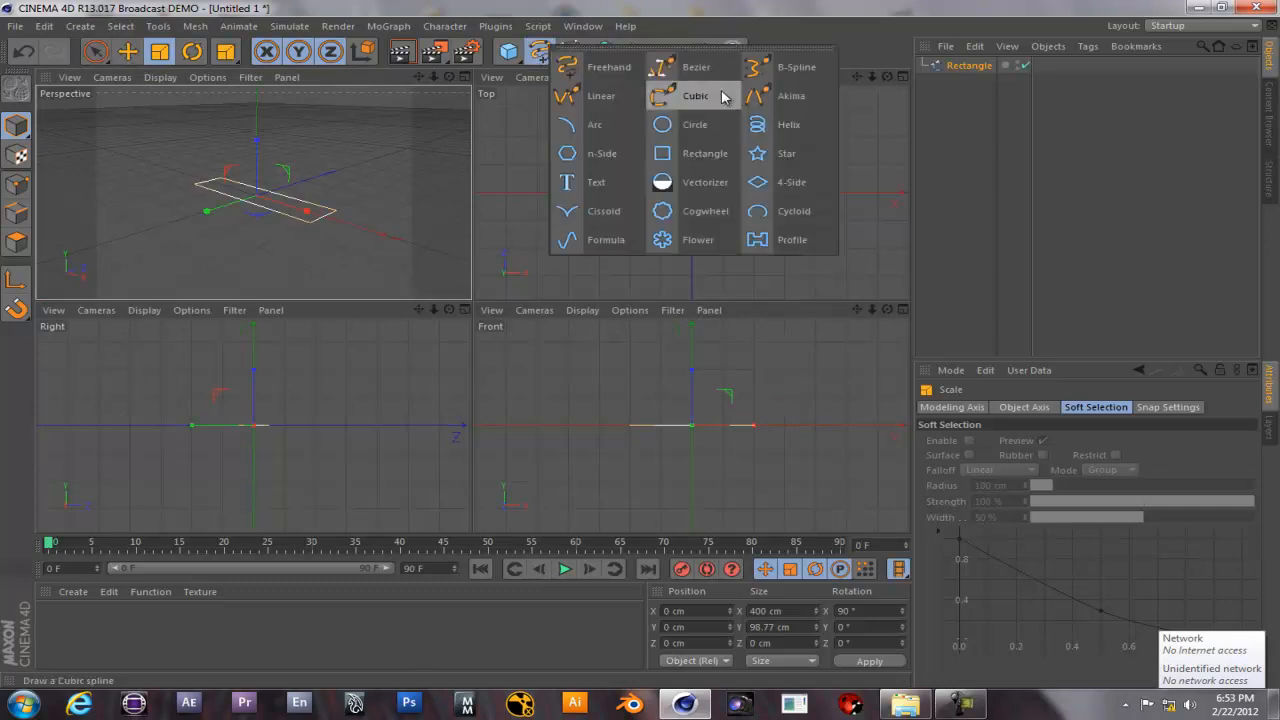
left_click(790, 67)
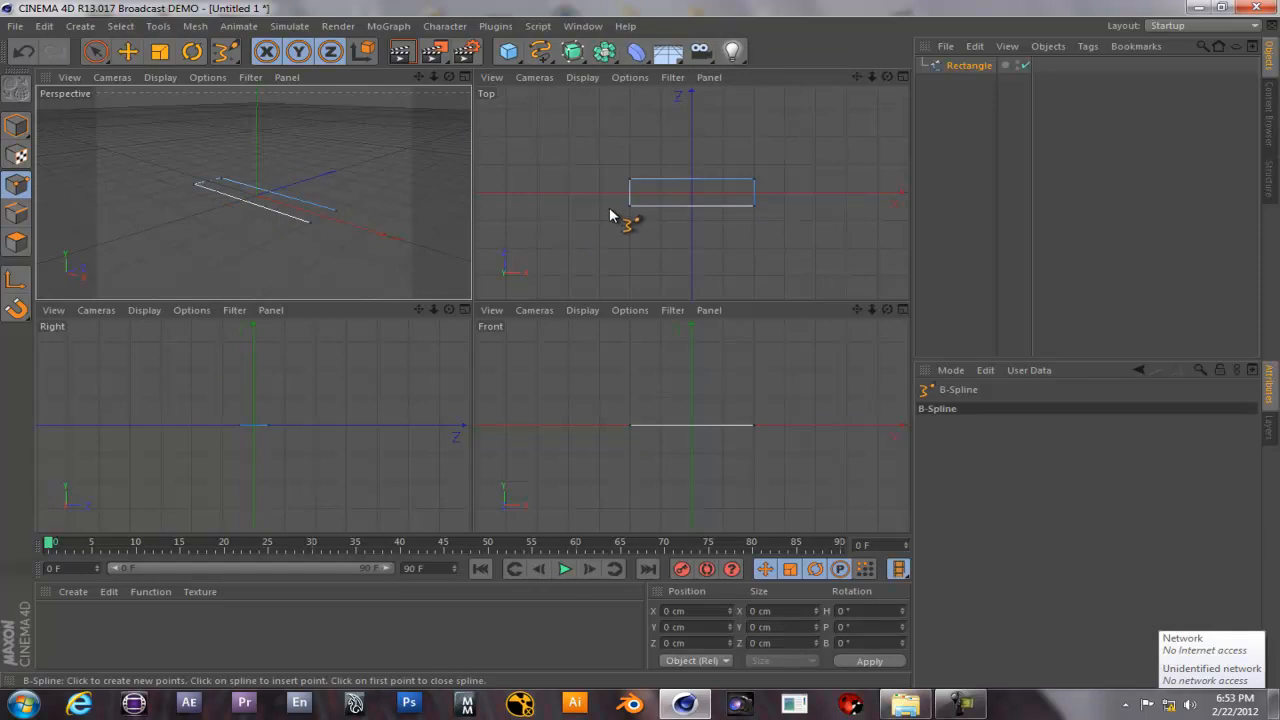
left_click(622, 214)
left_click(667, 161)
left_click(715, 219)
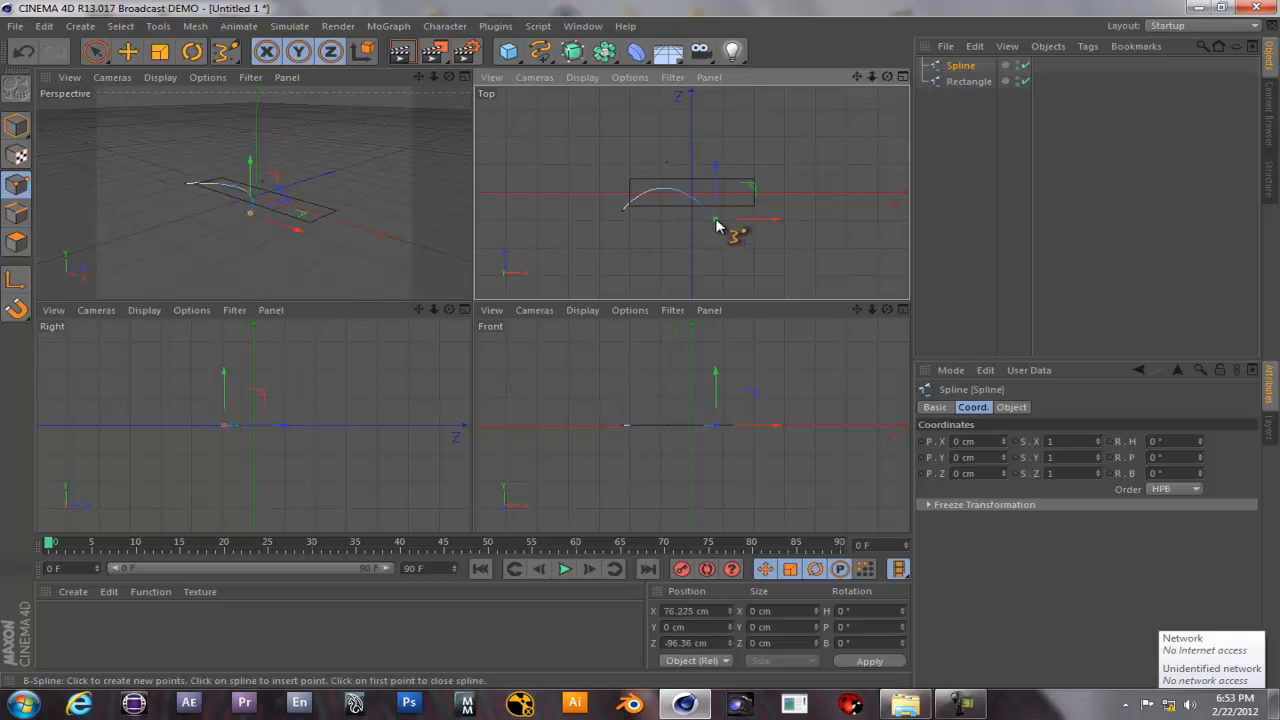
left_click(770, 178)
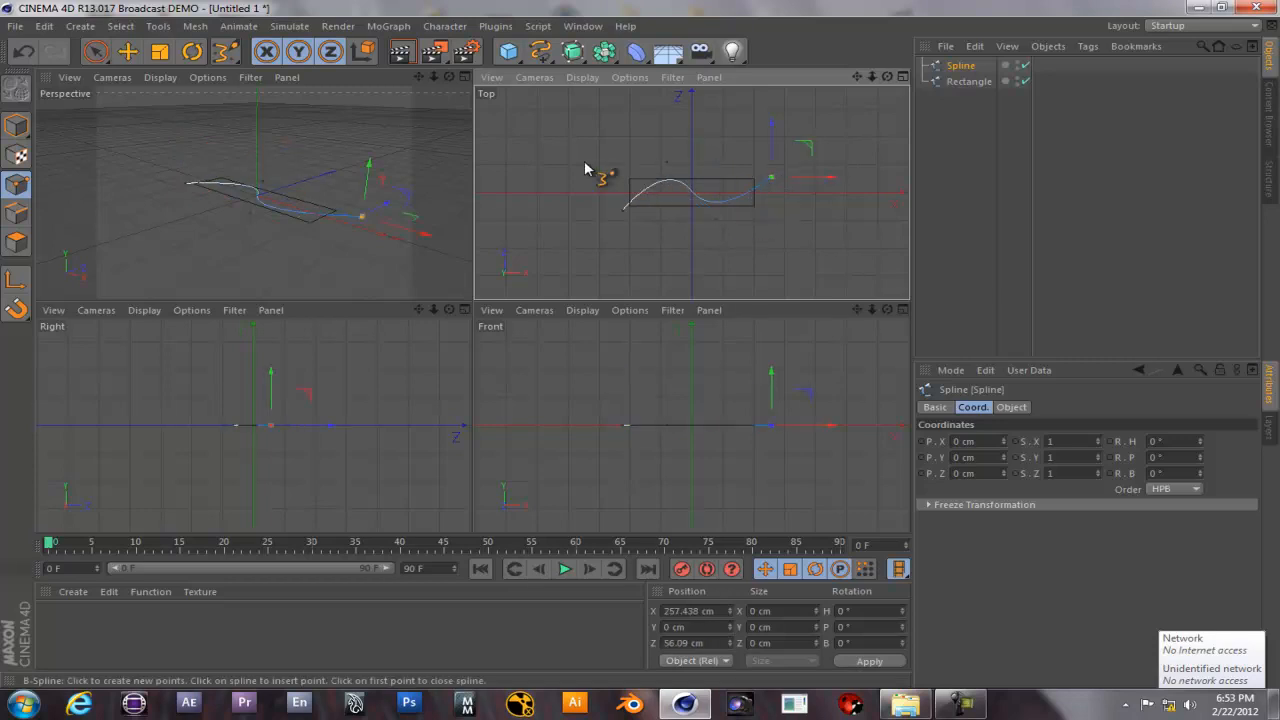
left_click(127, 51)
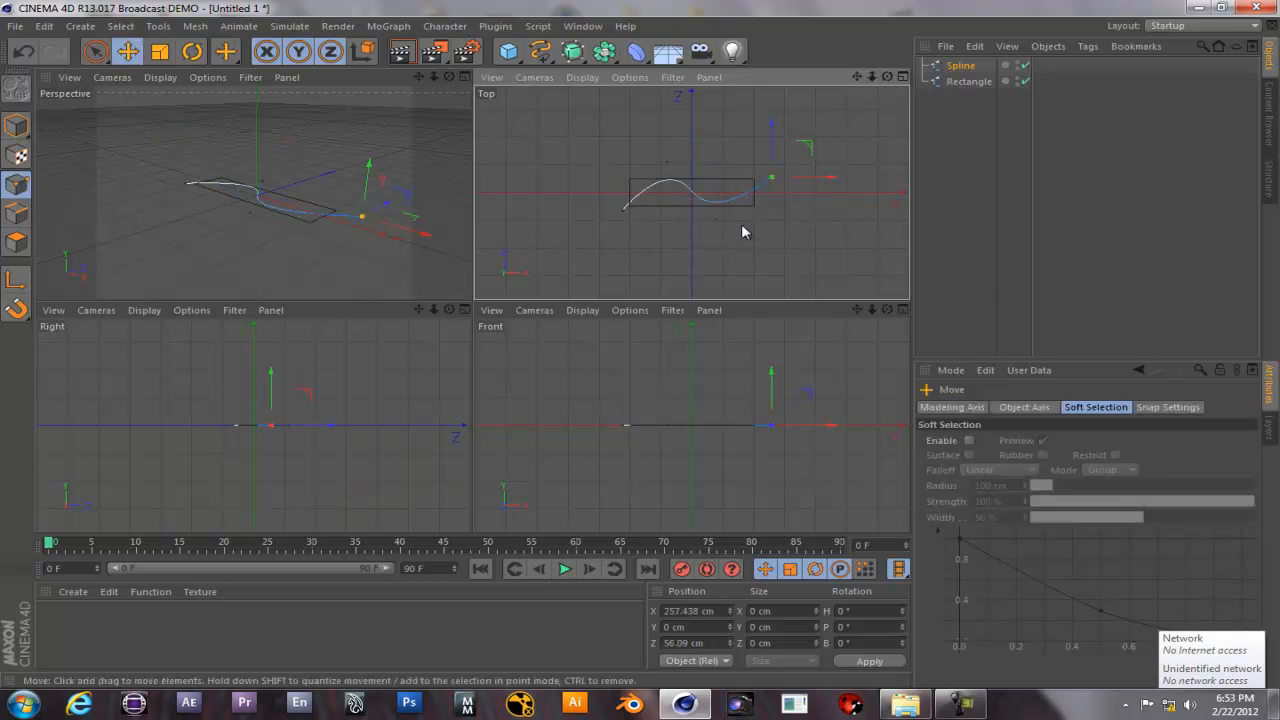
left_click_drag(714, 220, 748, 241)
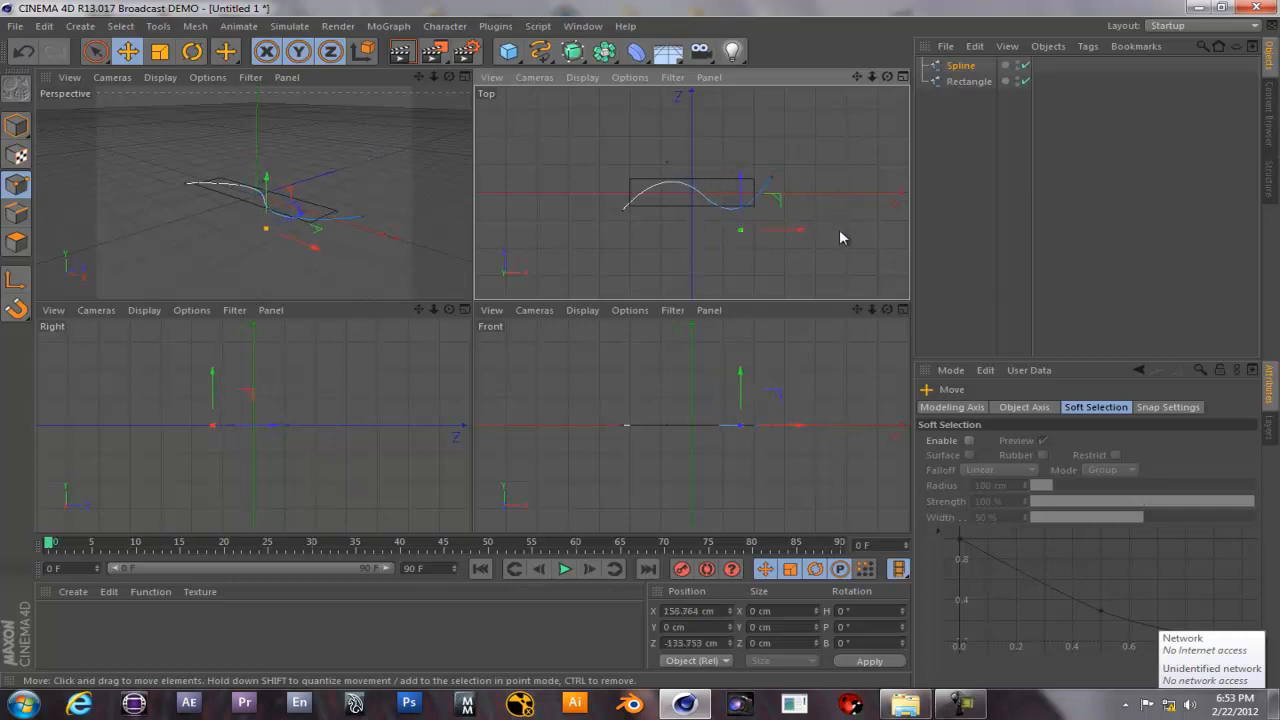
Scale the whole B-spline uniformly to about 403 by 204 cm and shift it to about X -11.5 cm.
left_click(15, 126)
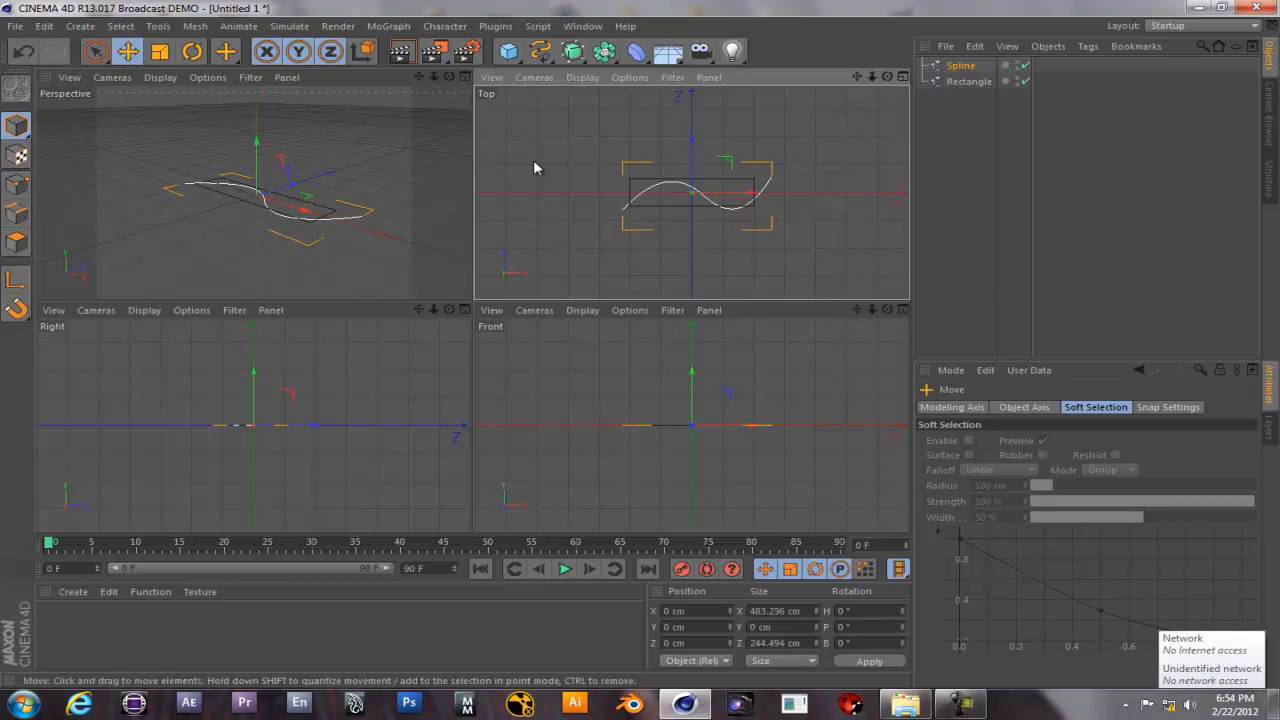
left_click(162, 53)
left_click_drag(725, 166, 585, 211)
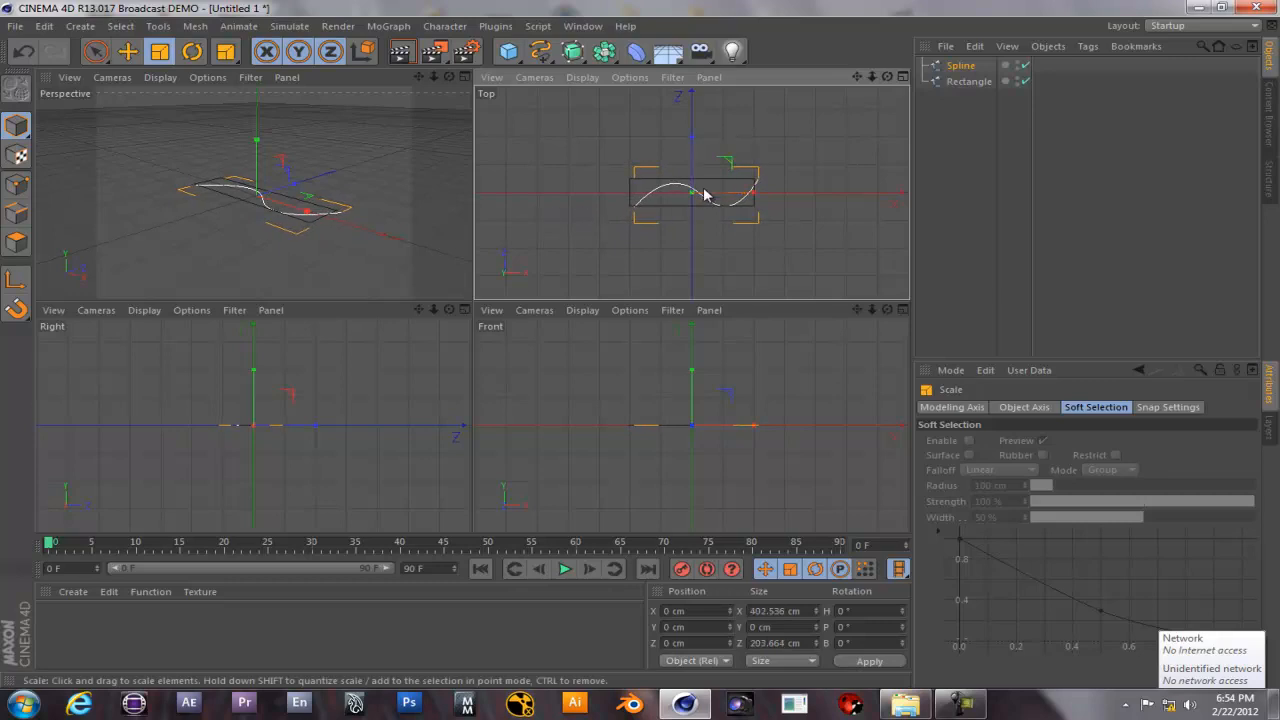
key("e")
left_click_drag(751, 194, 740, 197)
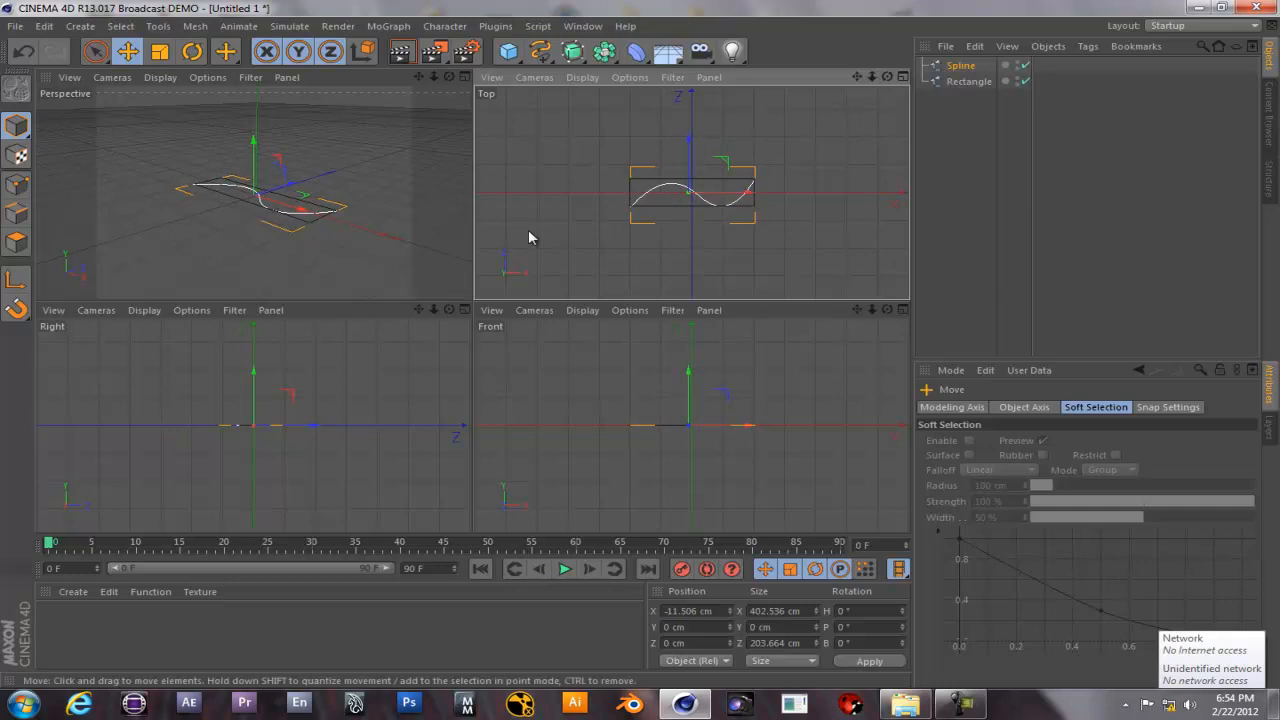
left_click(464, 76)
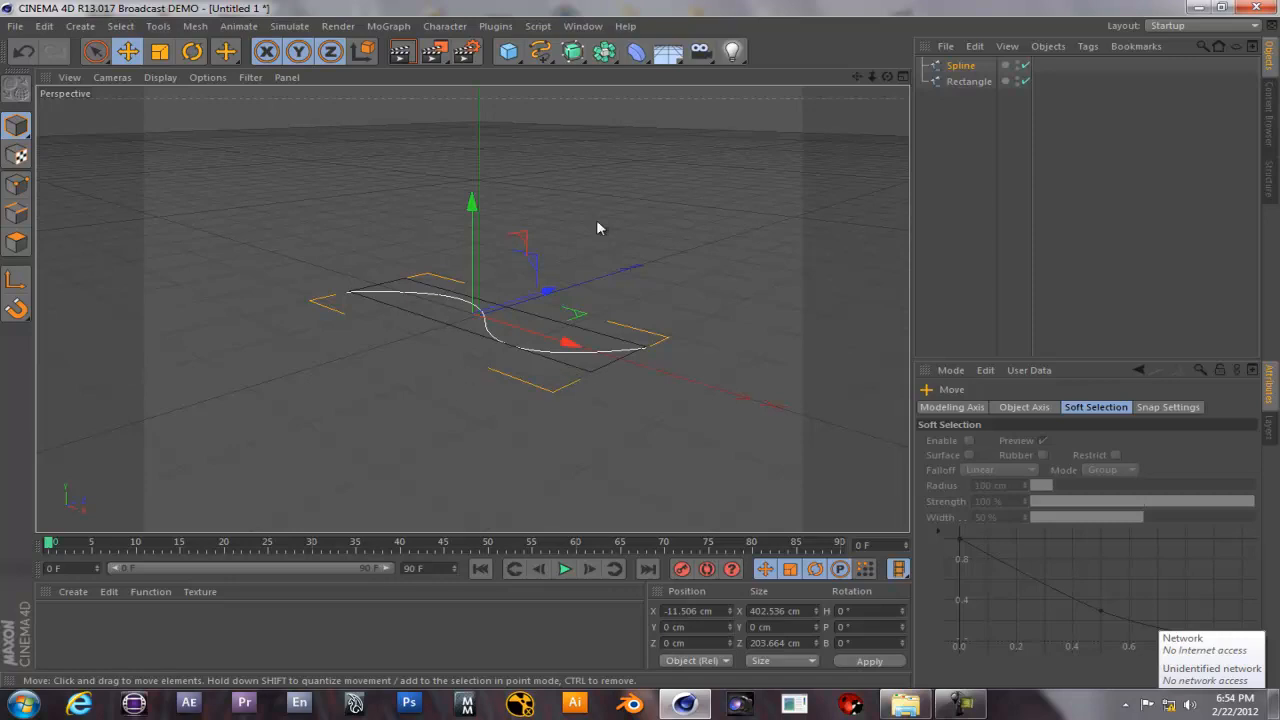
left_click(576, 55)
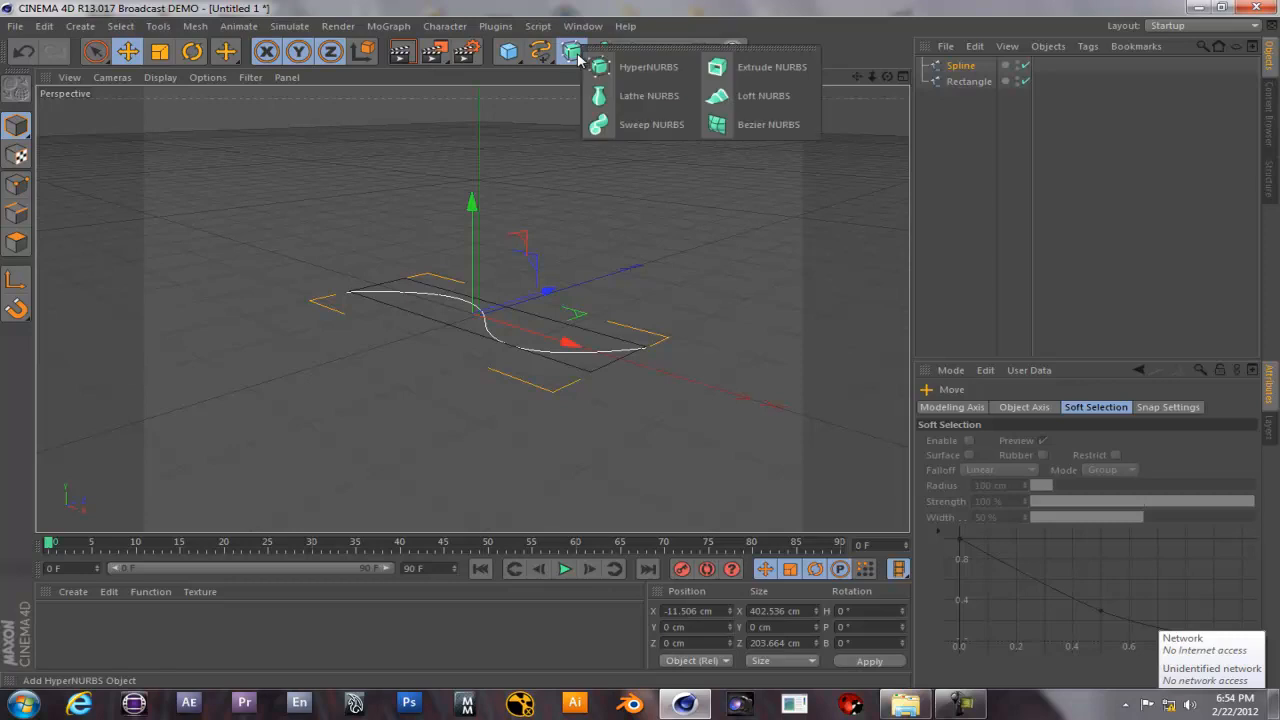
left_click(748, 66)
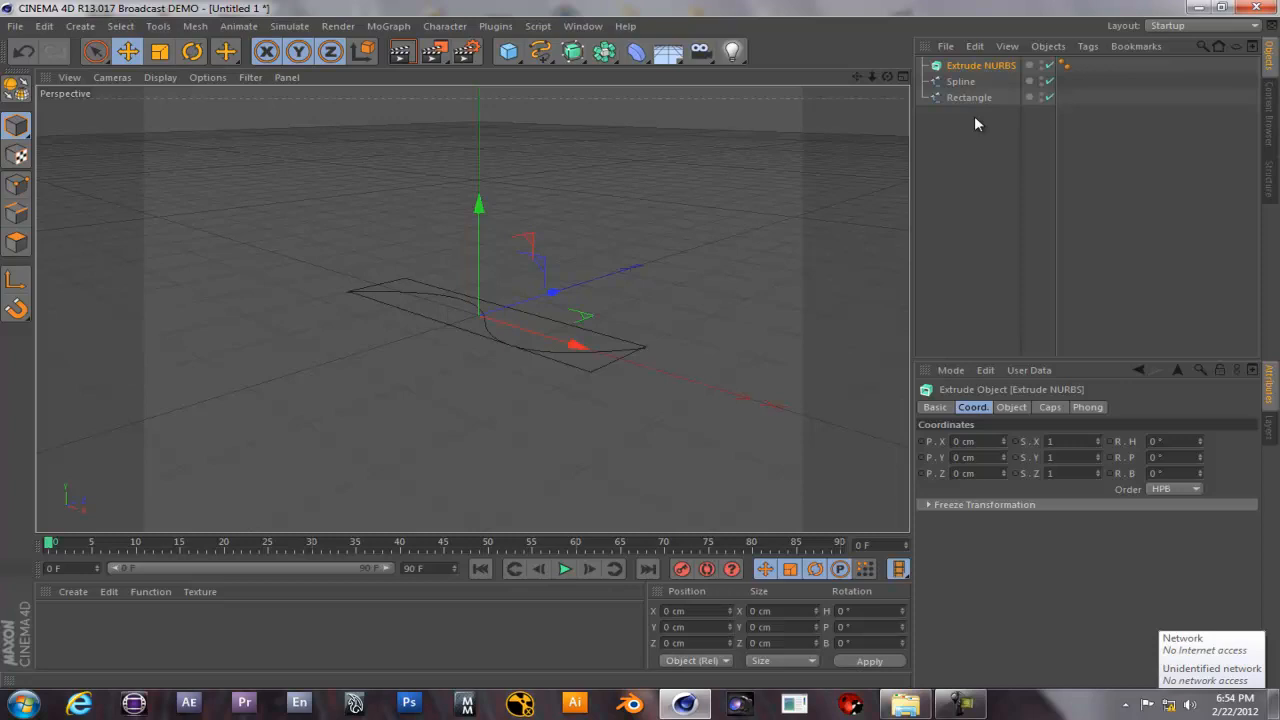
left_click(976, 63)
key("Delete")
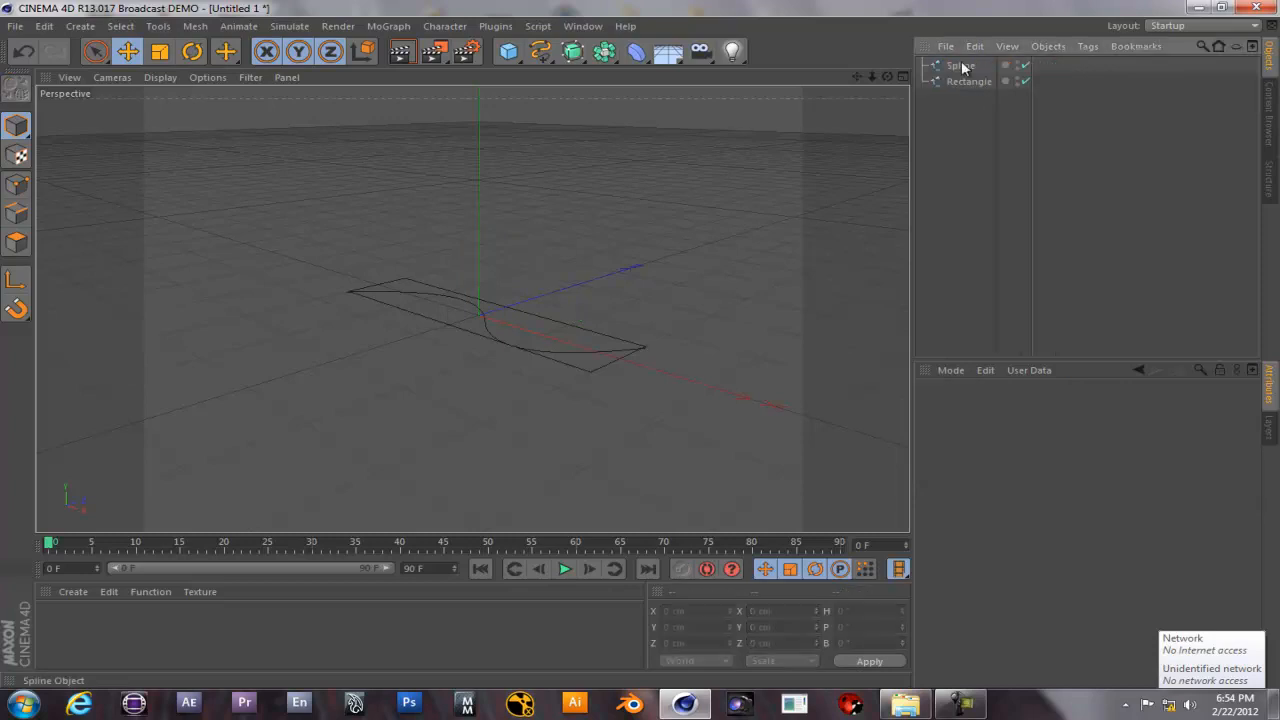
Add a Spline Wrap deformer and make it a child of the Rectangle object.
left_click(564, 362)
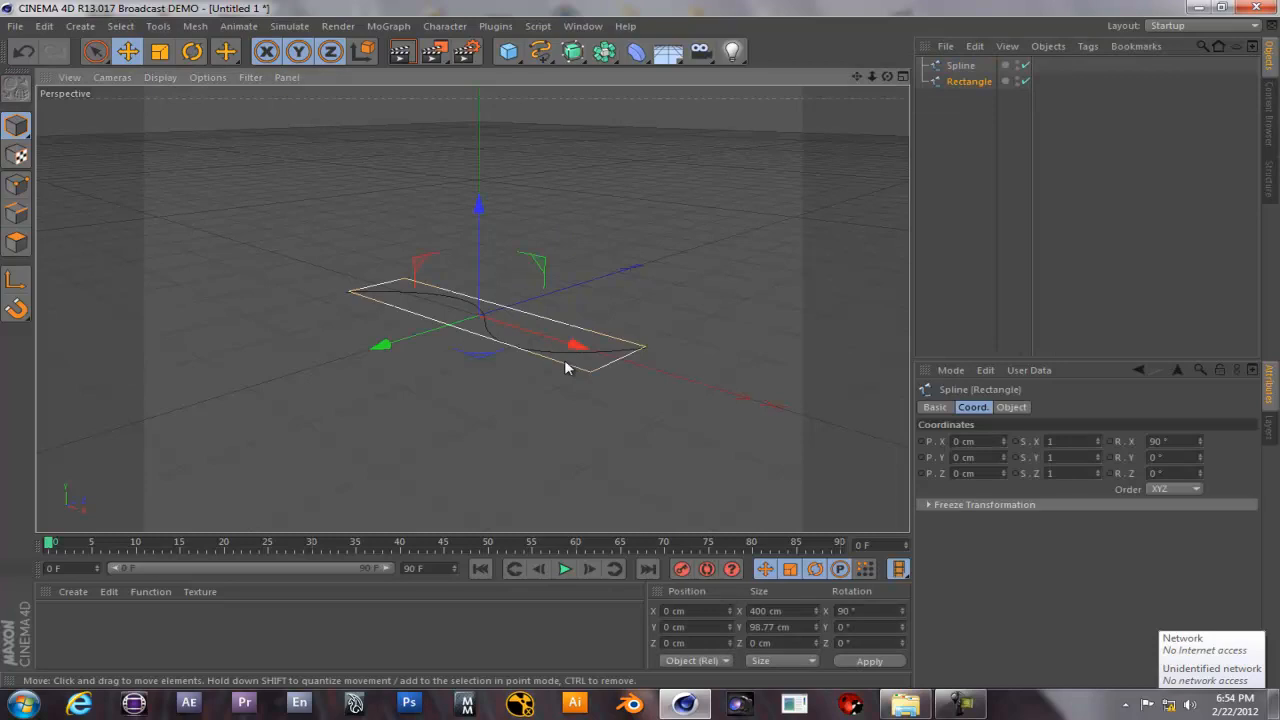
left_click(80, 26)
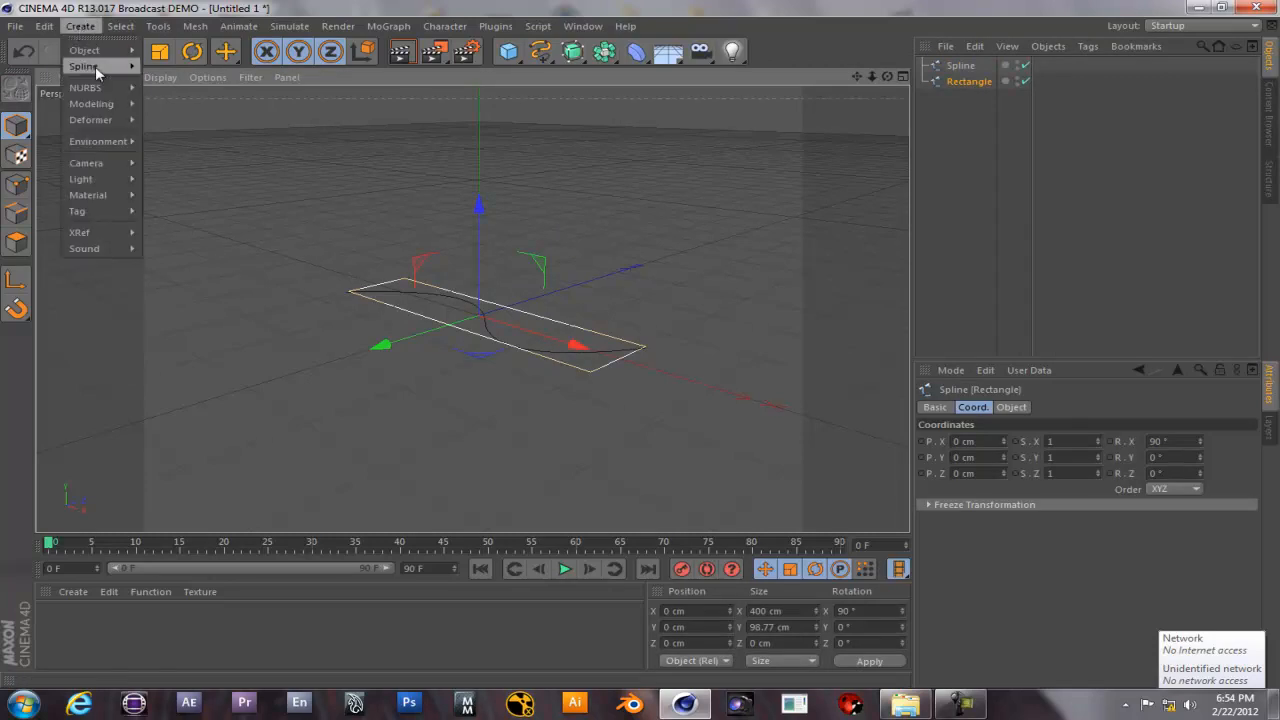
mouse_move(90, 65)
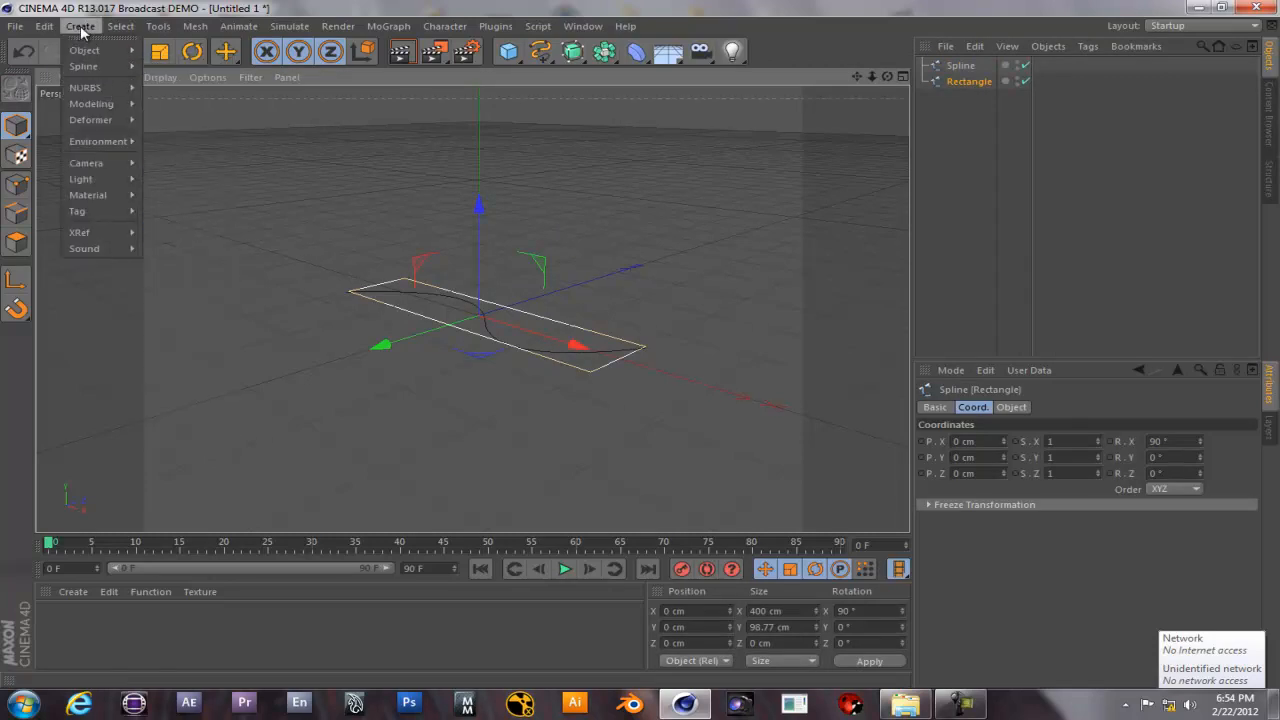
mouse_move(92, 122)
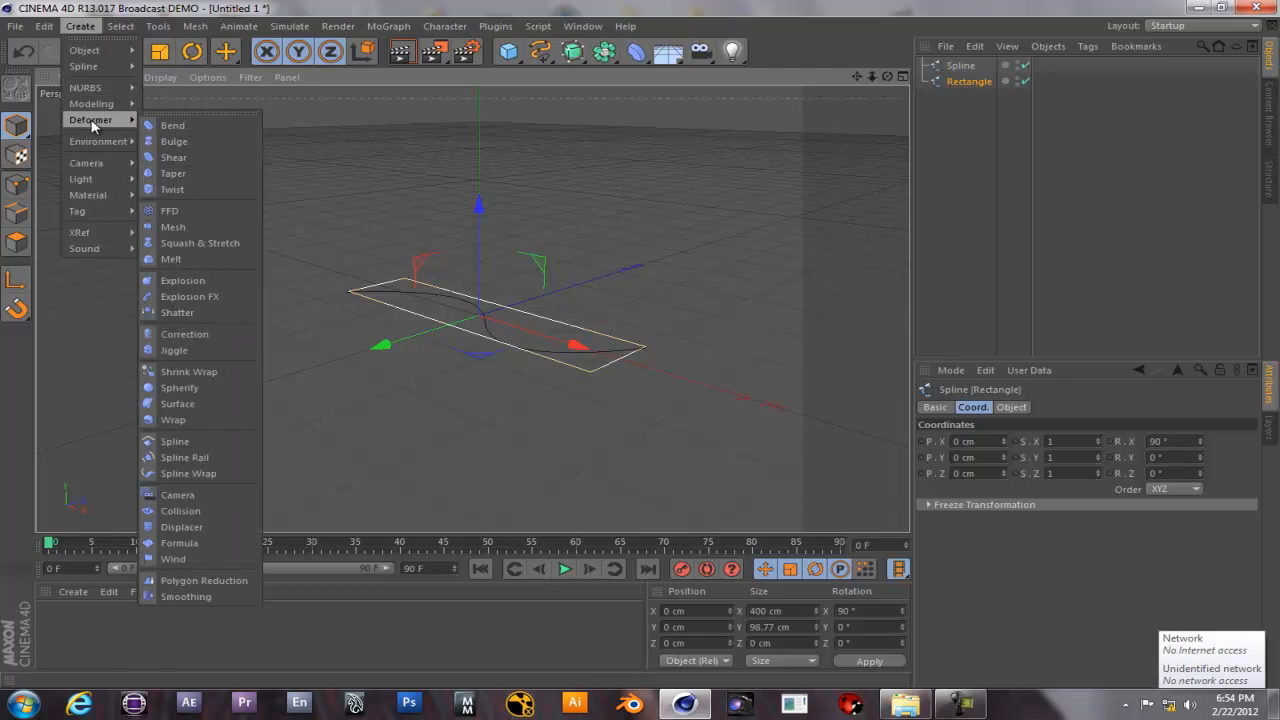
left_click(190, 474)
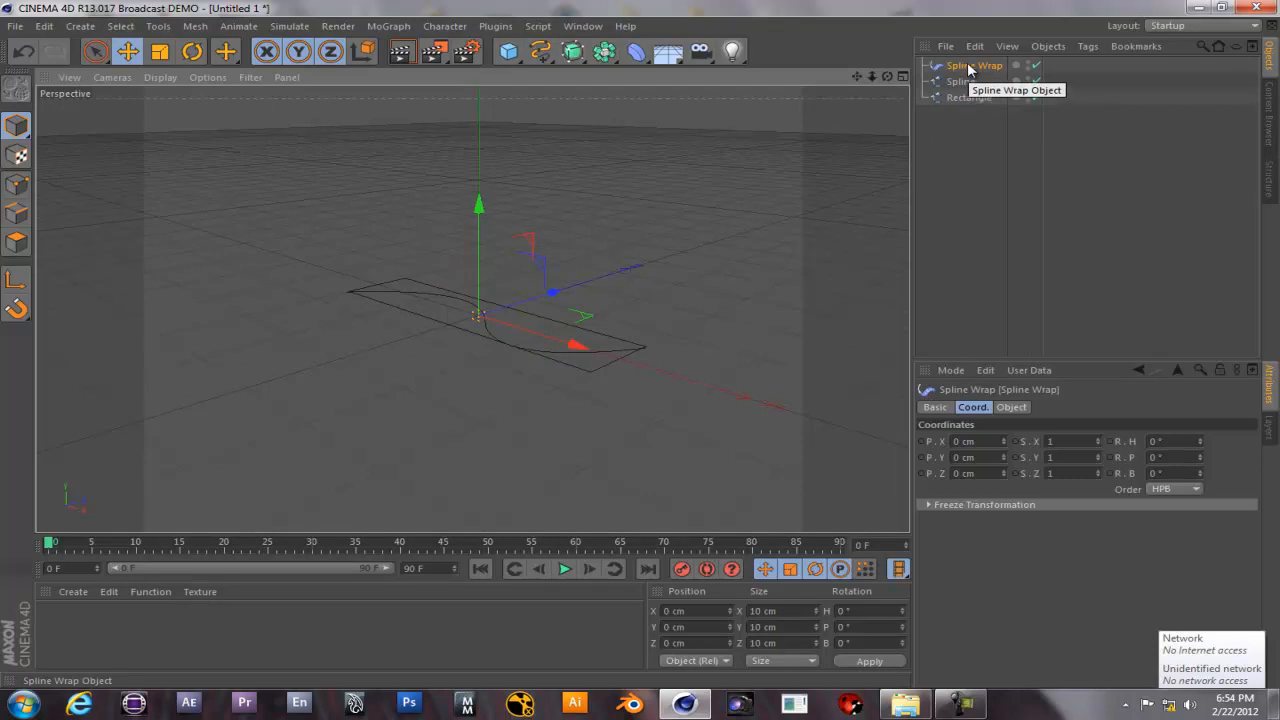
left_click_drag(970, 67, 974, 100)
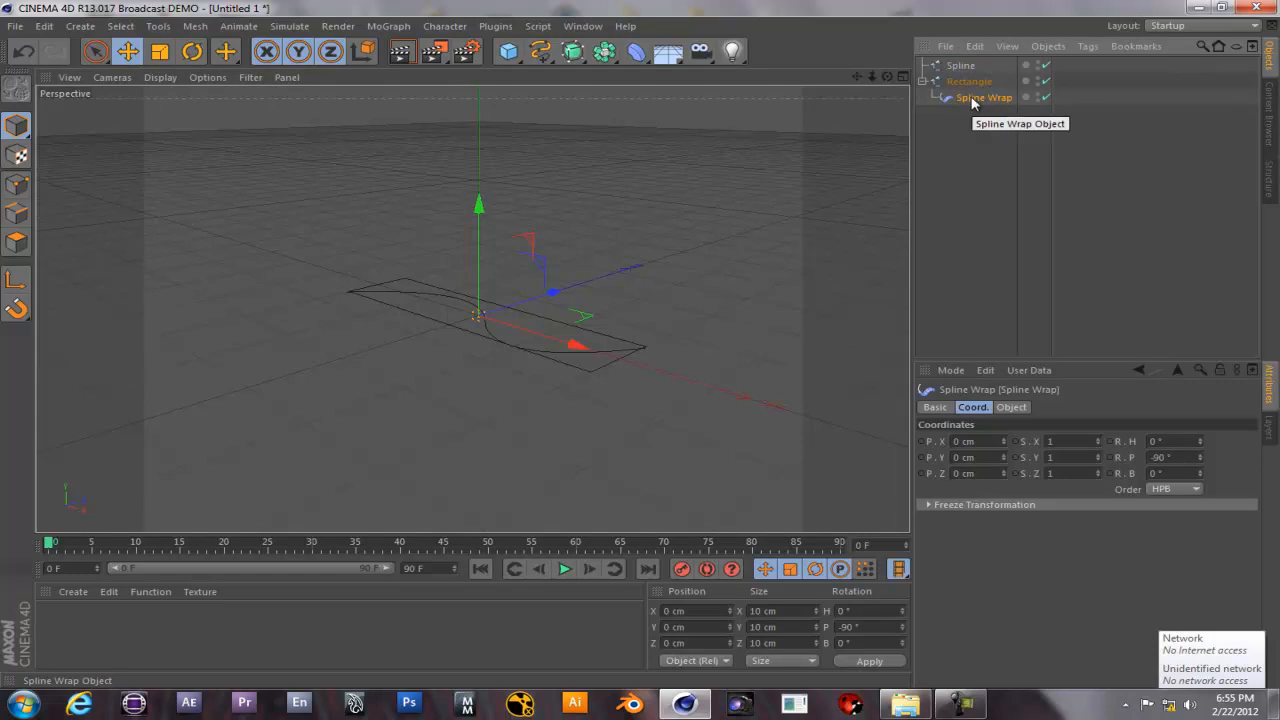
Assign the S-shaped Spline object as the path spline of the Spline Wrap deformer.
left_click(968, 185)
left_click(966, 101)
left_click(1012, 407)
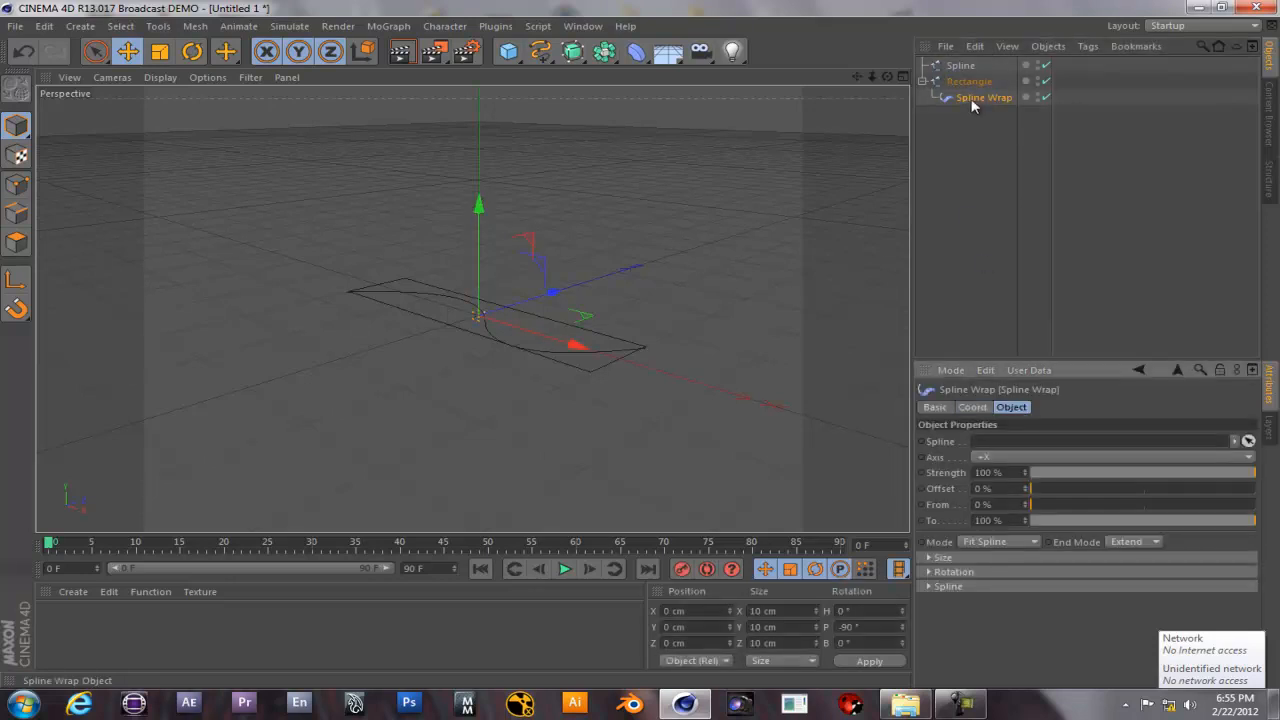
left_click_drag(948, 67, 1013, 445)
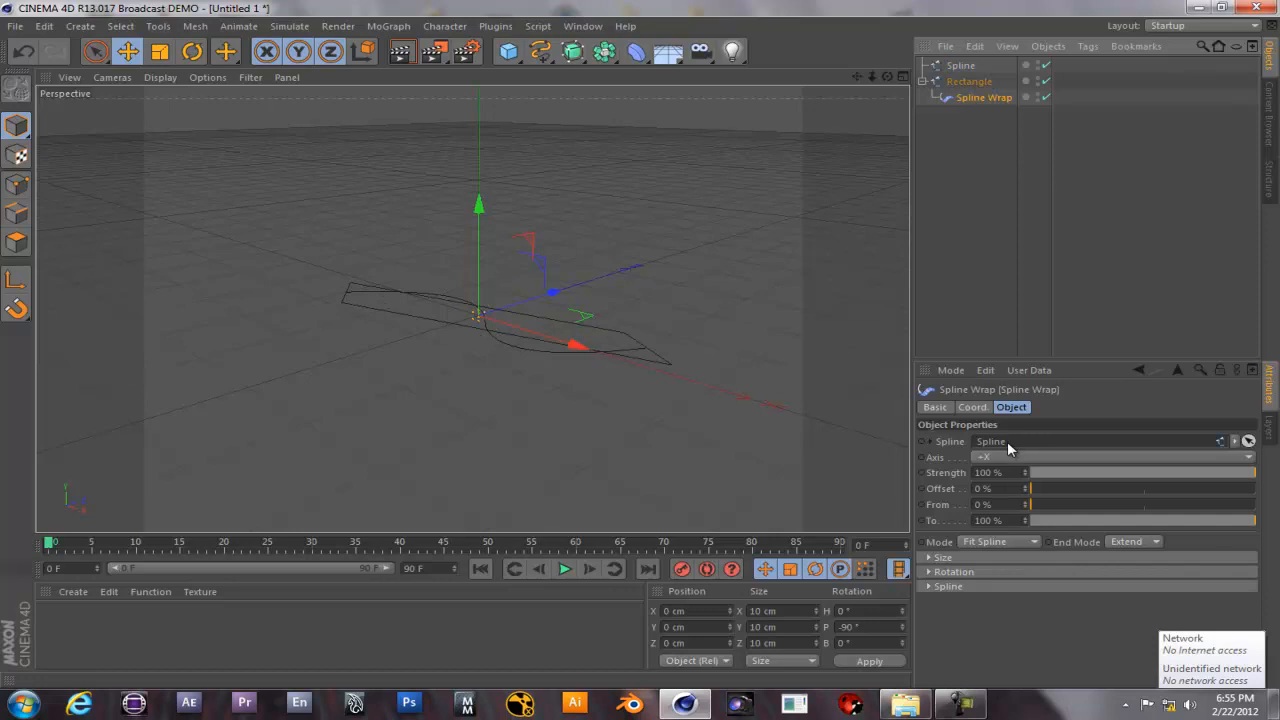
Subdivide the rectangle spline with an increased number of subdivisions so that it bends along the curve.
left_click(431, 323)
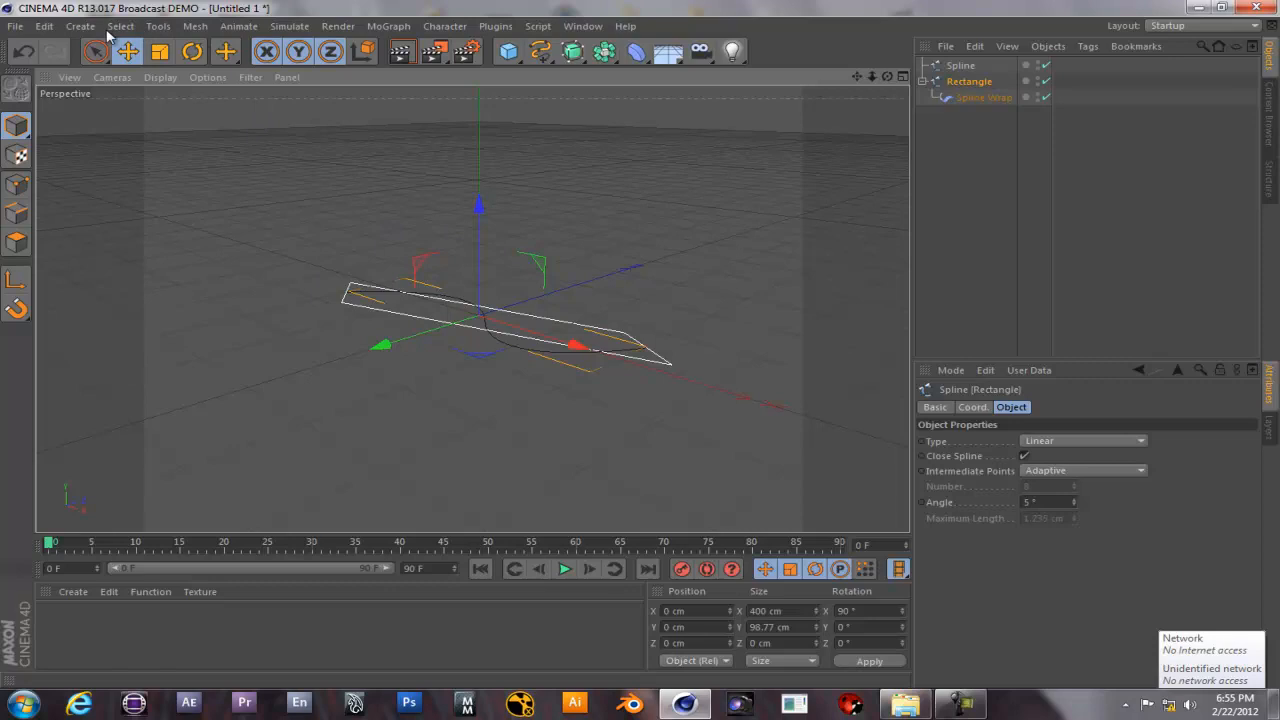
left_click(195, 26)
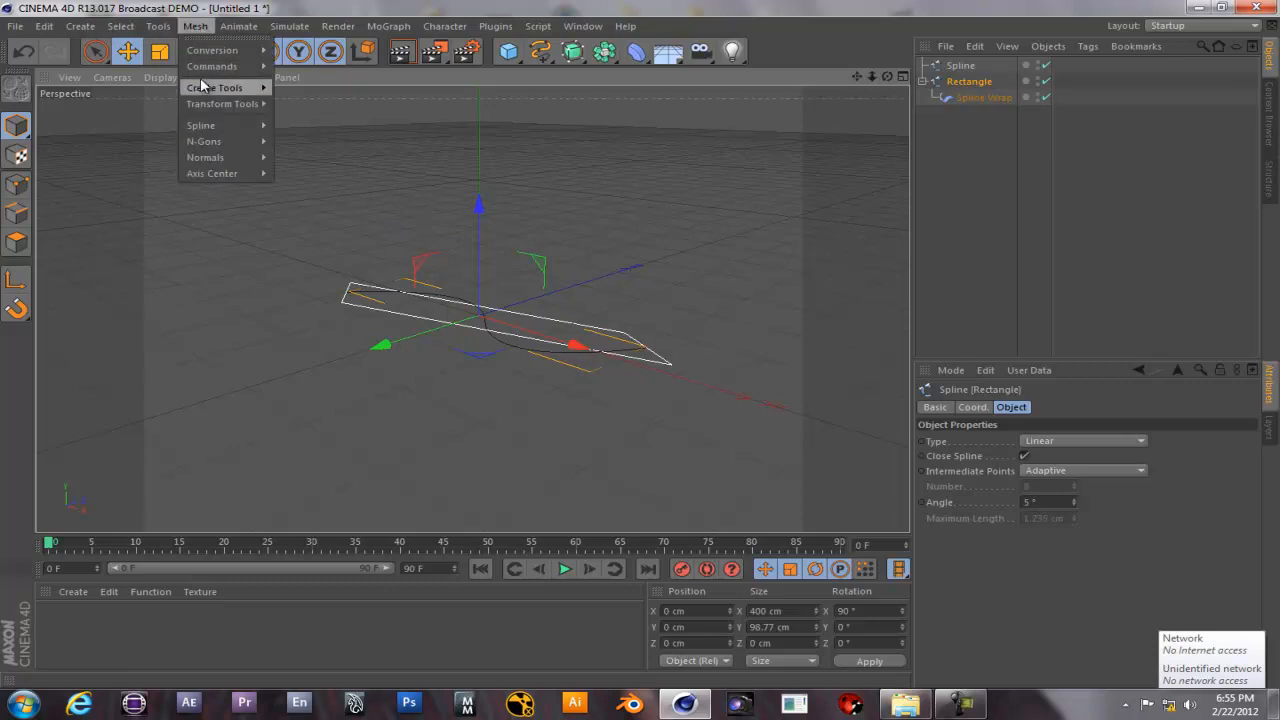
mouse_move(212, 66)
left_click(405, 211)
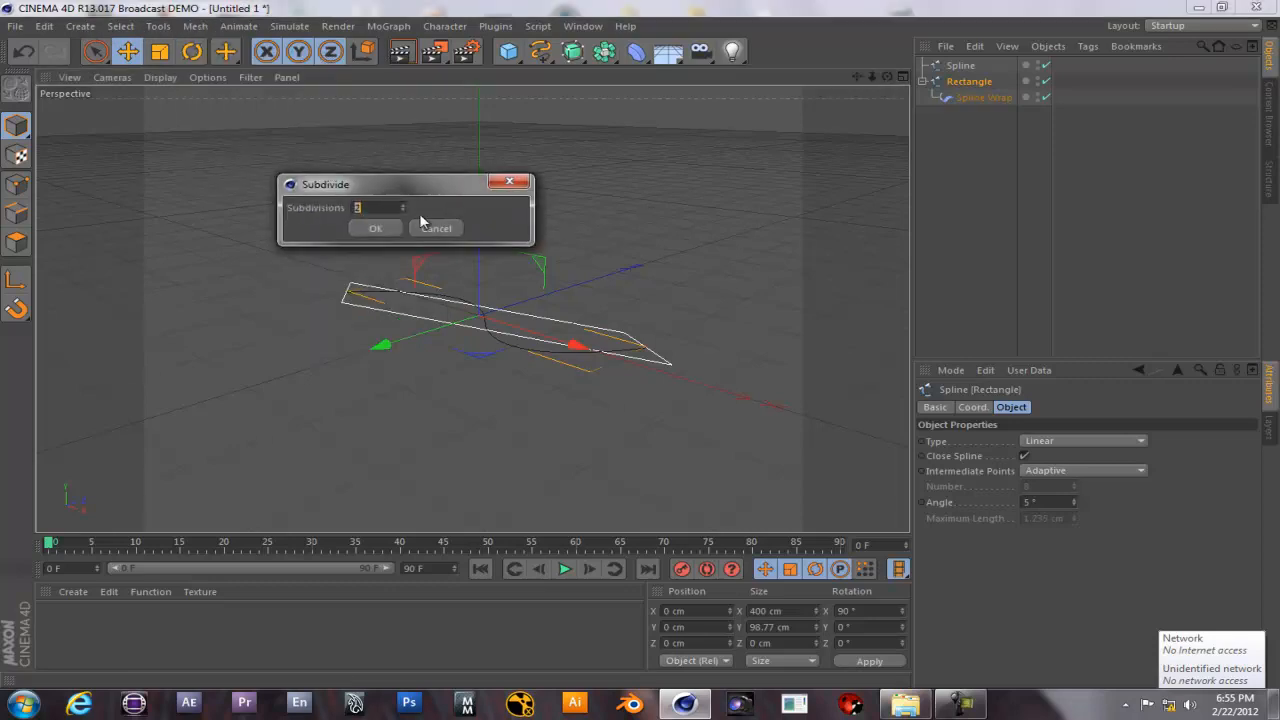
type("4")
left_click(404, 205)
left_click(404, 205)
left_click(404, 205)
left_click(404, 205)
left_click(404, 205)
left_click(404, 205)
left_click(392, 227)
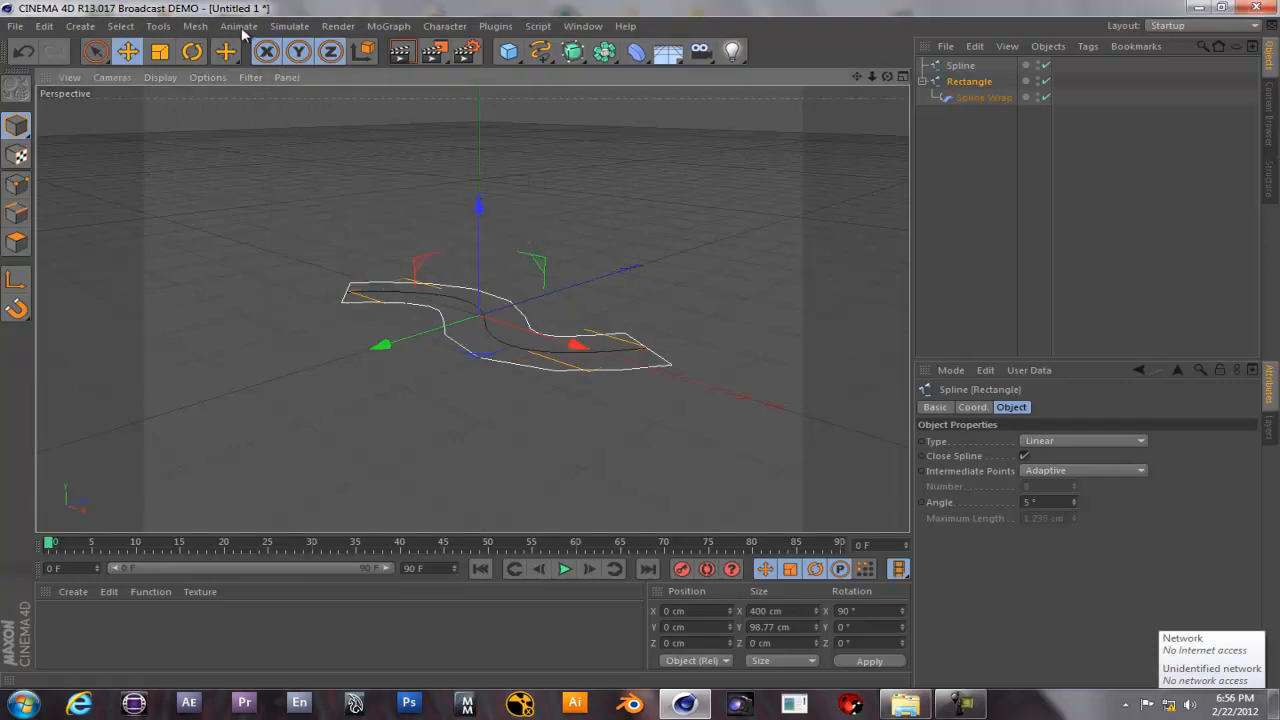
Subdivide the Rectangle spline once more to smooth its bend along the S-curve, and collapse its hierarchy.
left_click(195, 26)
mouse_move(222, 67)
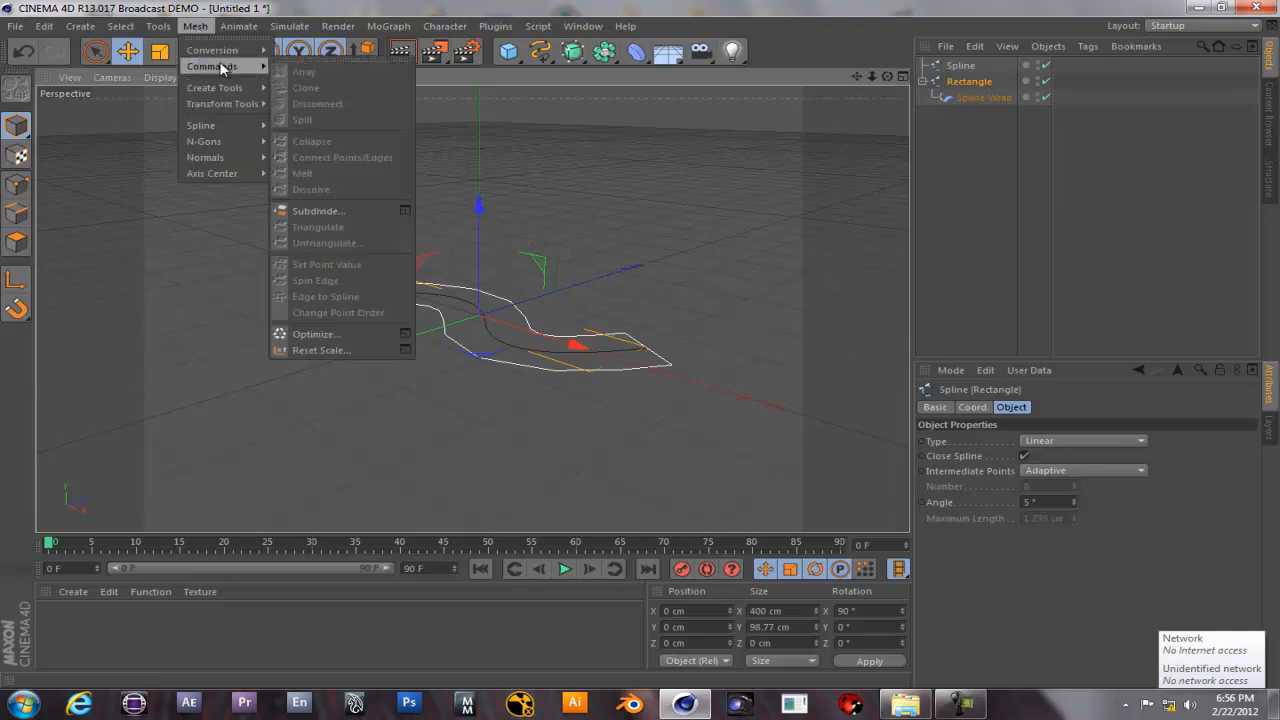
left_click(310, 210)
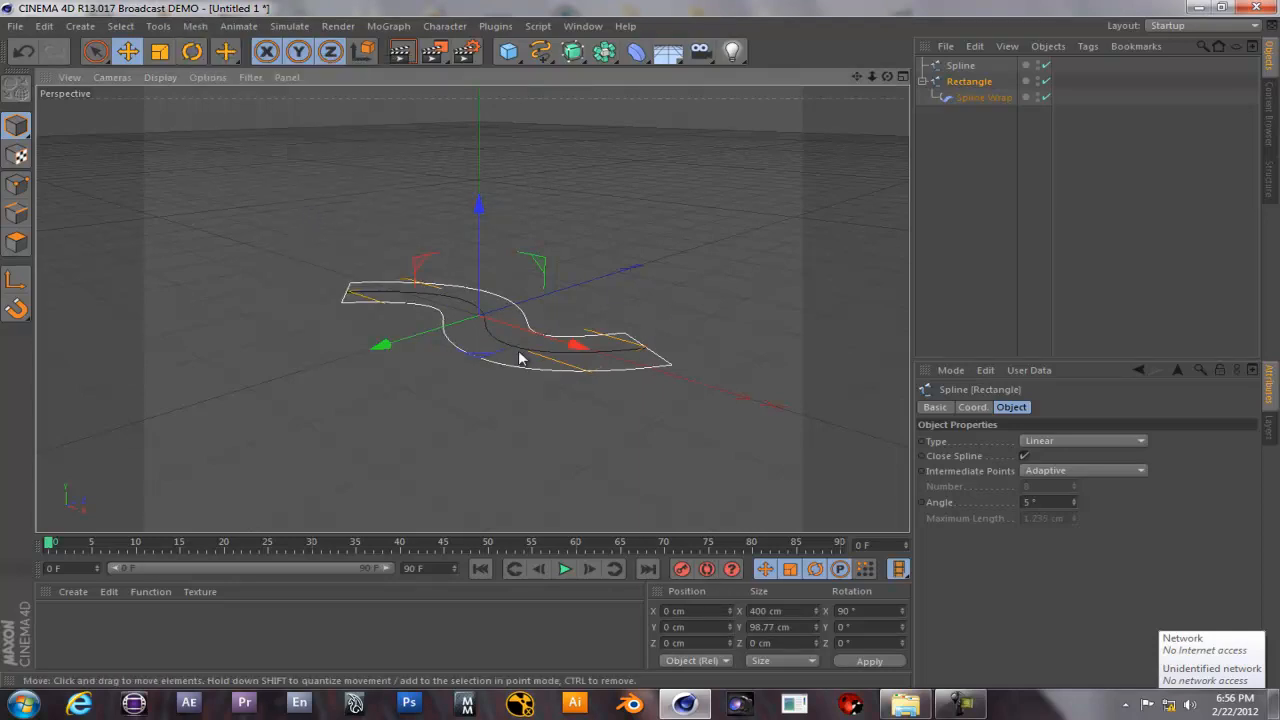
left_click_drag(391, 311, 560, 300, "alt")
left_click(918, 86)
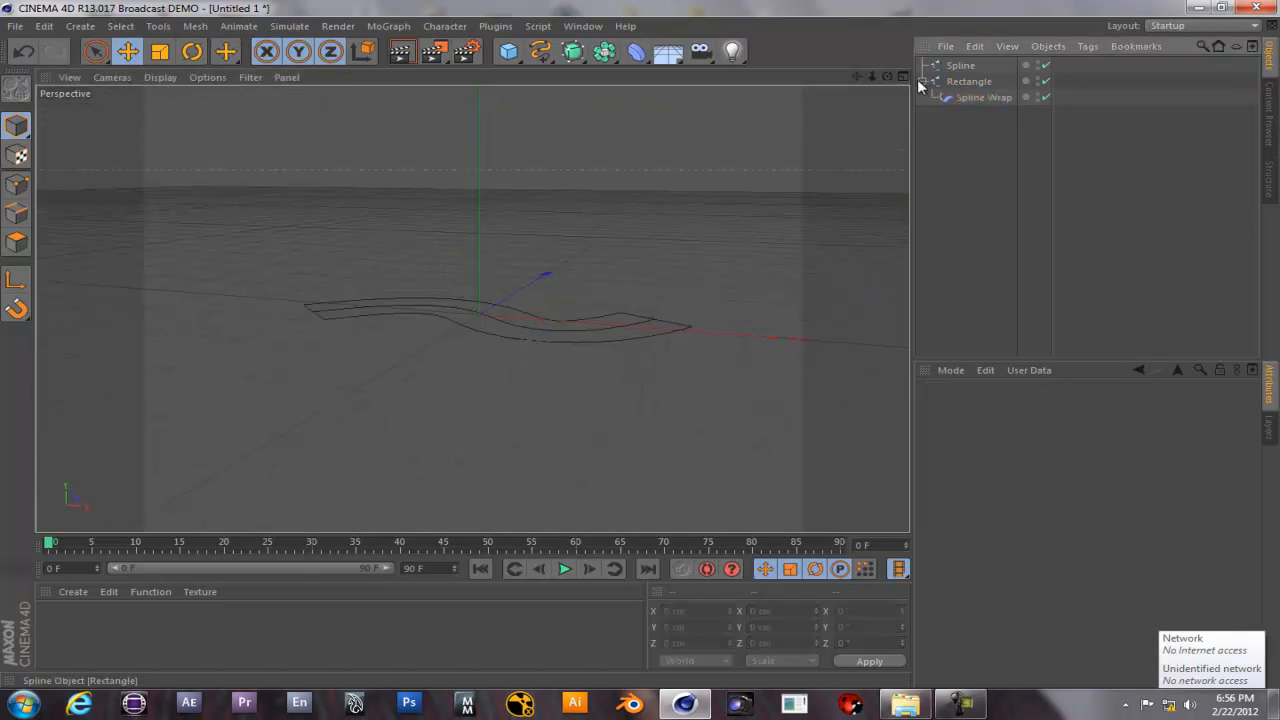
left_click(921, 82)
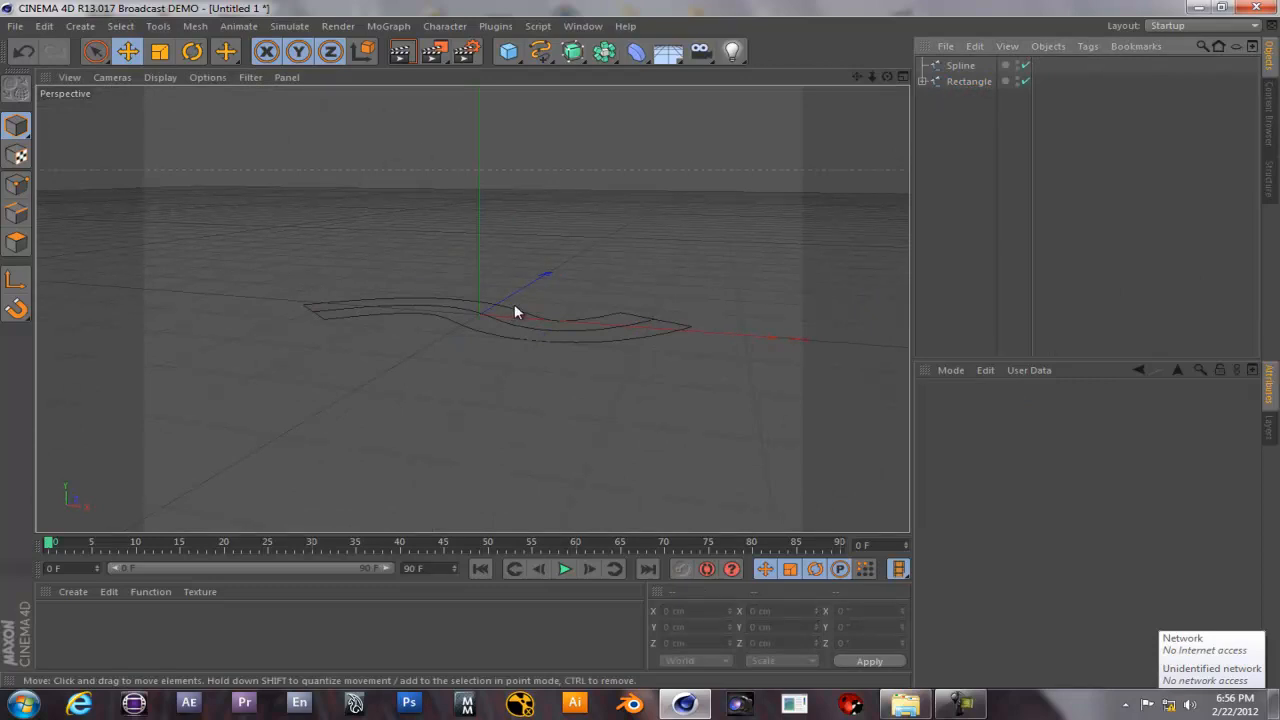
Create a Null object and group both the Spline and the Rectangle under it.
left_click(80, 26)
mouse_move(97, 50)
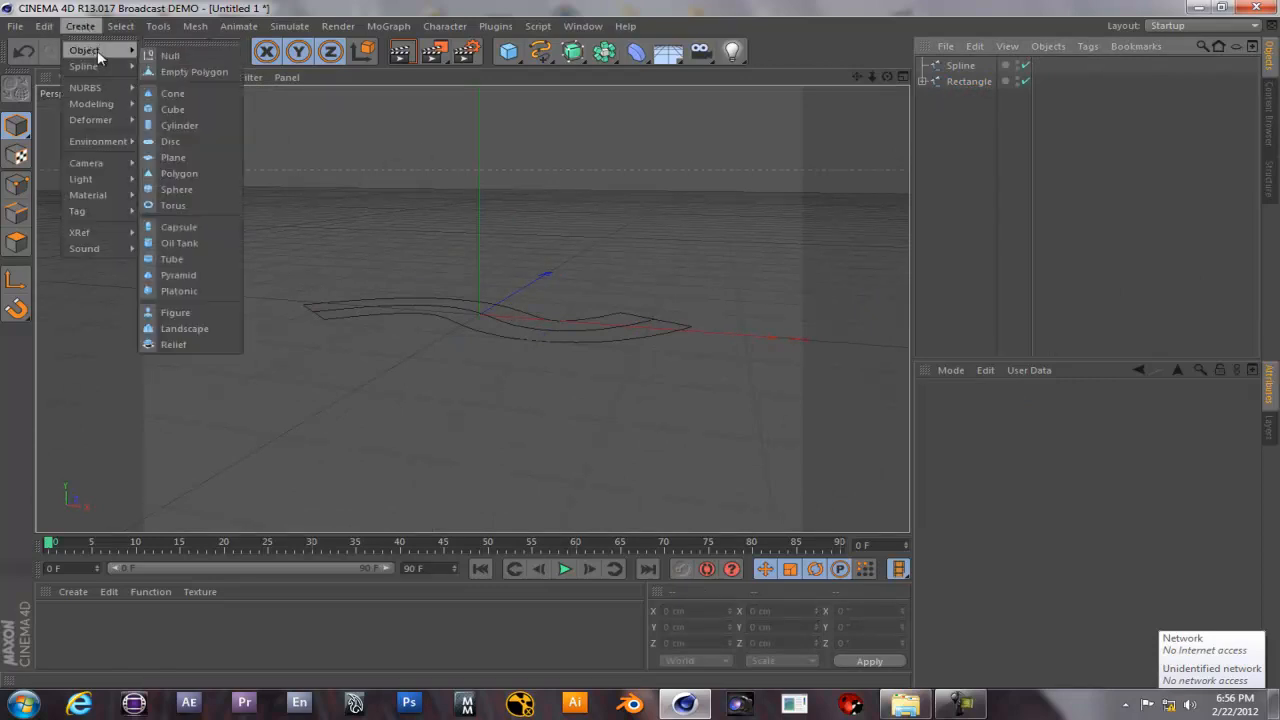
left_click(169, 56)
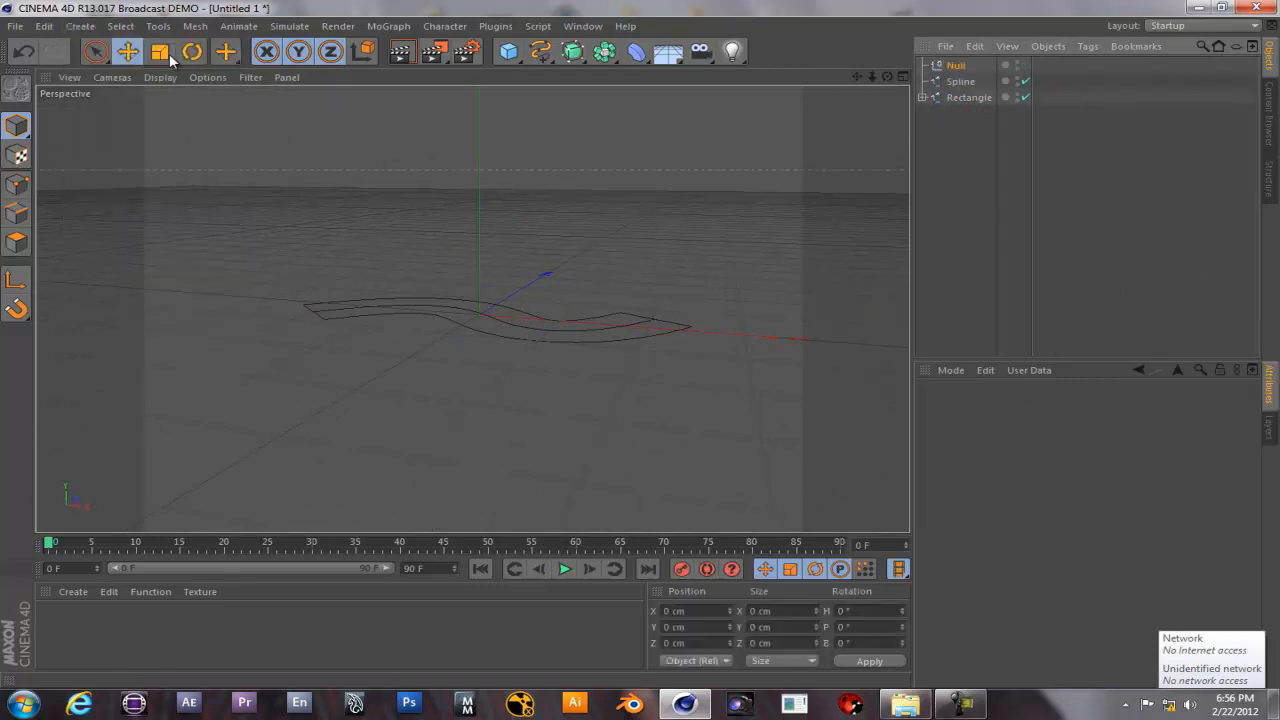
left_click(969, 97)
left_click(962, 82, "ctrl")
left_click_drag(968, 83, 953, 66)
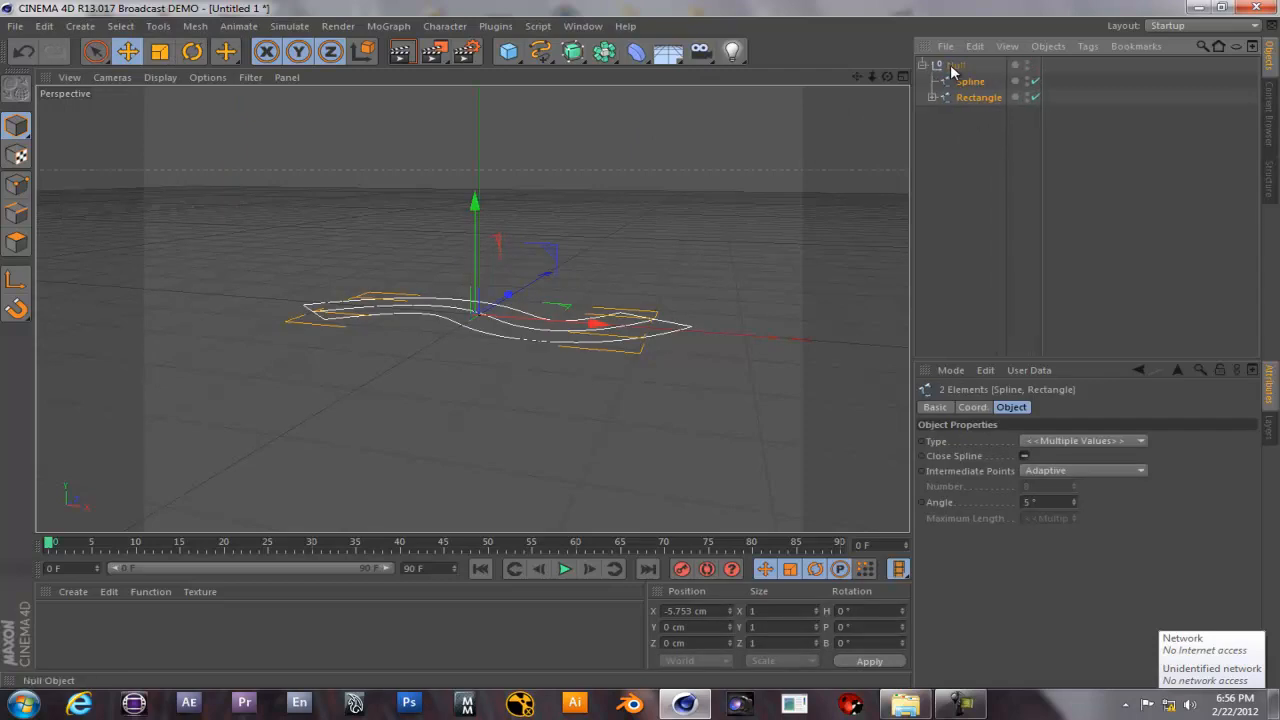
left_click(920, 65)
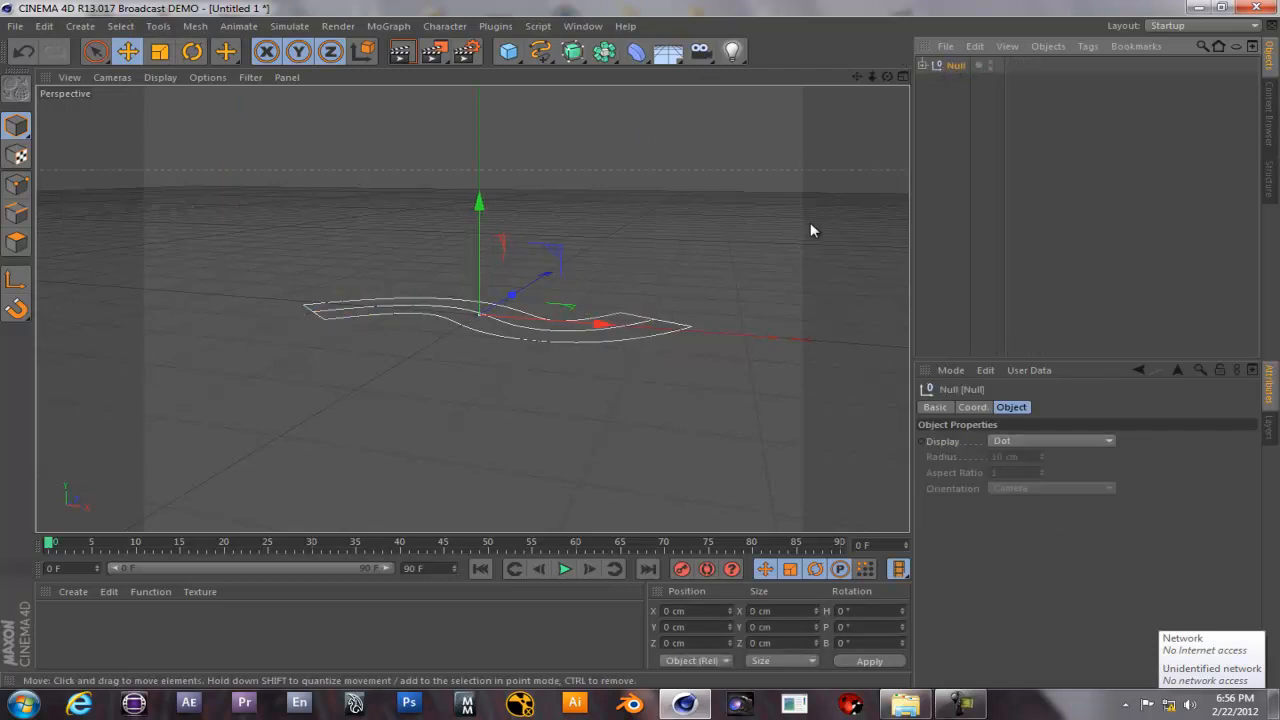
left_click(741, 270)
Raise the Null group along the Y axis to about 26.6 cm.
left_click(953, 65)
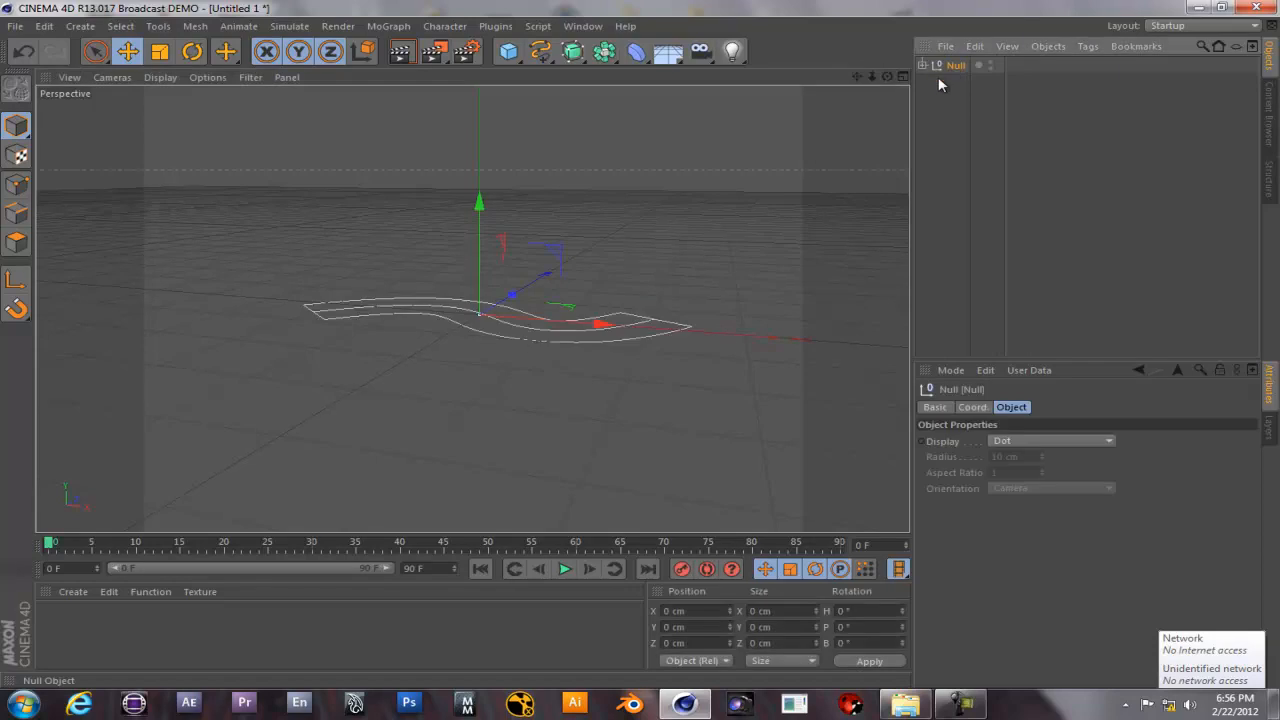
left_click_drag(481, 204, 480, 186)
left_click(534, 206)
Try extruding the Null group with an Extrude NURBS, movement Y -717 cm and Z -91 cm, raised to about Y 93 cm.
left_click_drag(573, 51, 745, 63)
left_click_drag(950, 81, 963, 67)
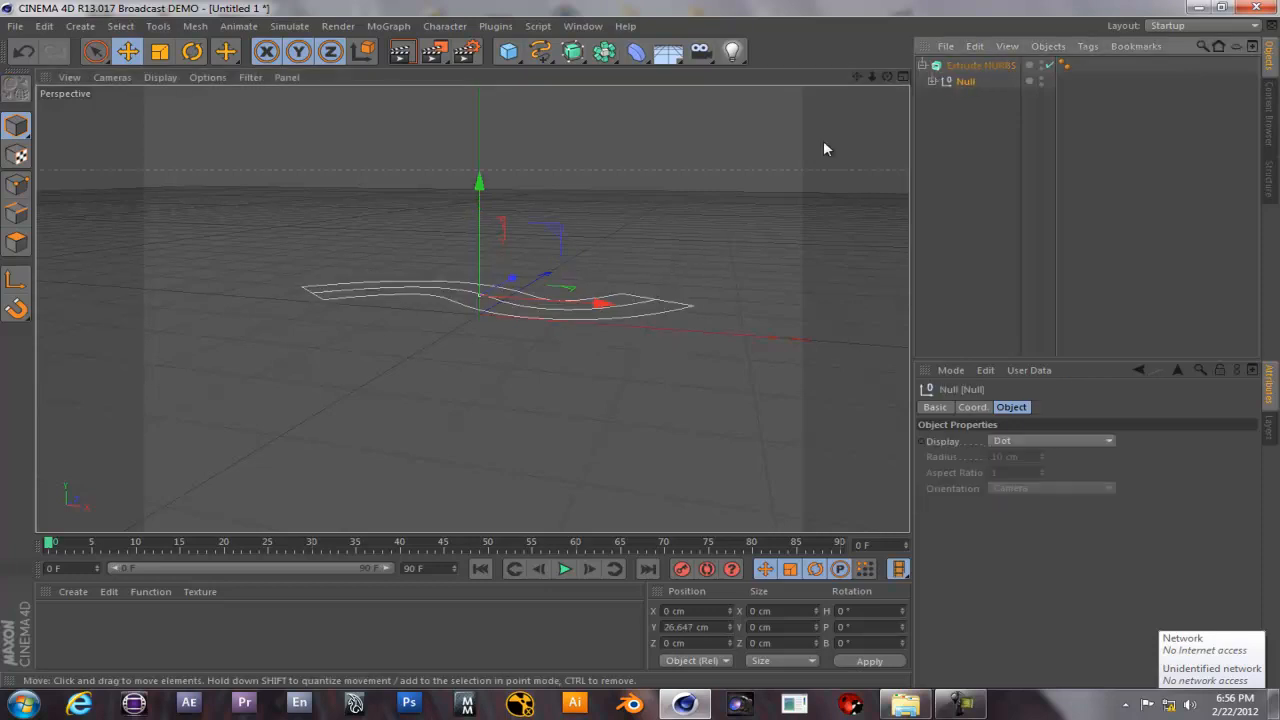
left_click(956, 67)
left_click_drag(1183, 441, 1117, 449)
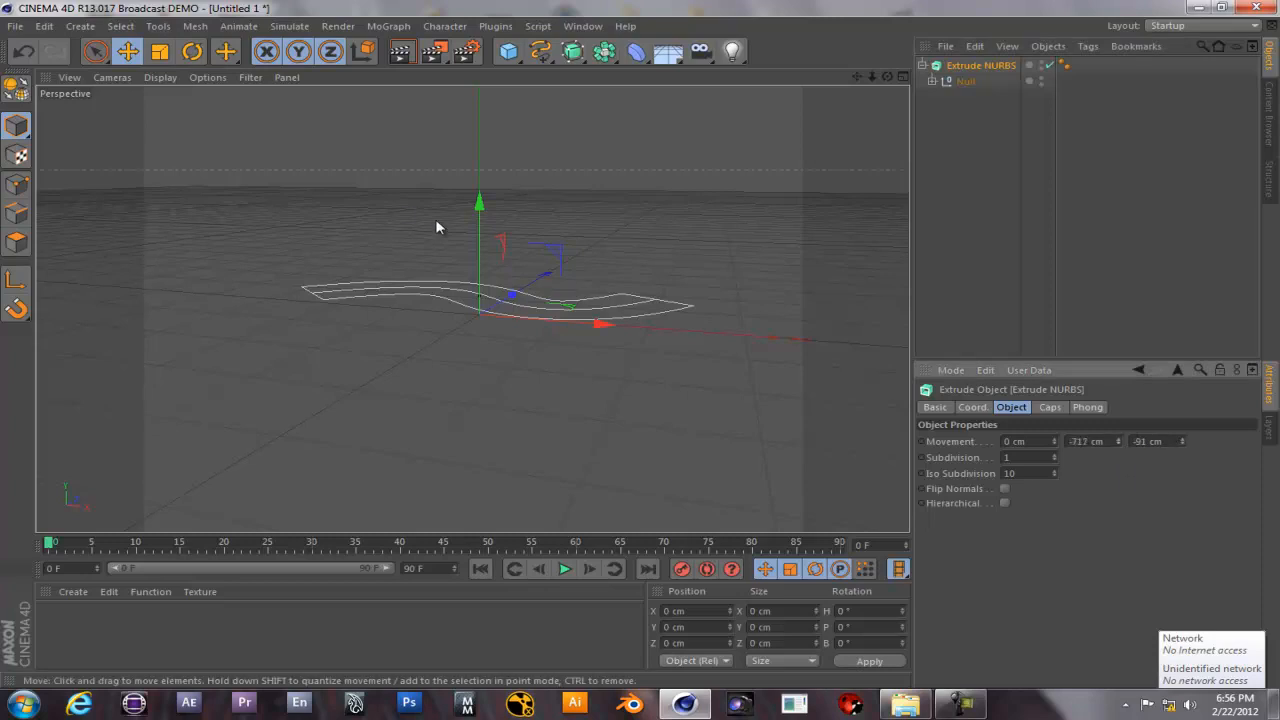
left_click_drag(480, 200, 480, 127)
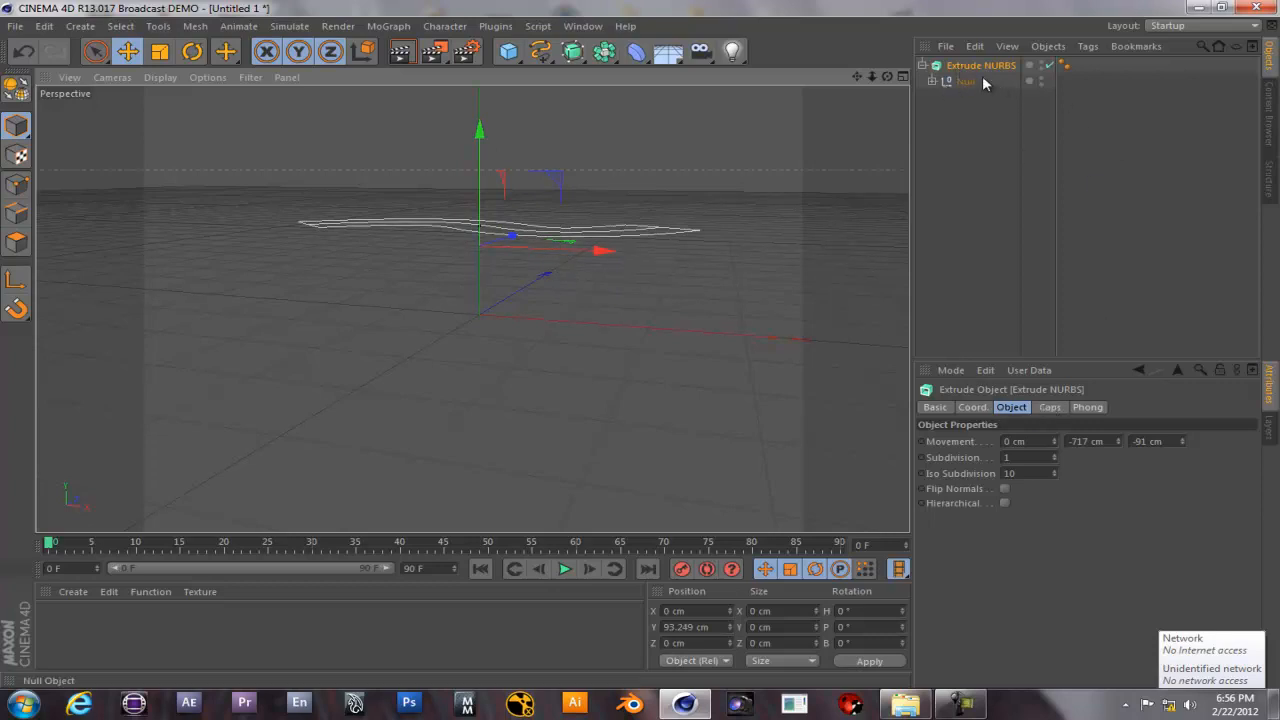
Delete the Extrude NURBS and move the Spline and Rectangle out of the Null, with the Rectangle last in the object list.
left_click(953, 80)
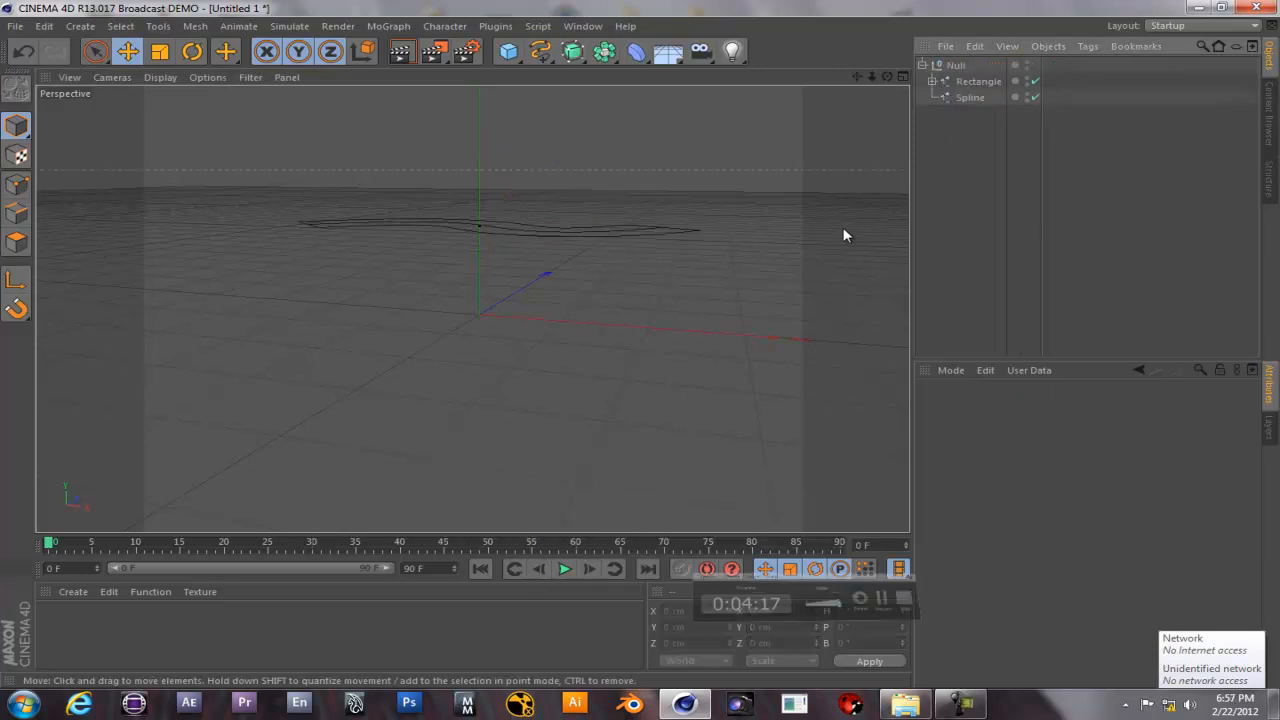
left_click_drag(966, 119, 965, 157)
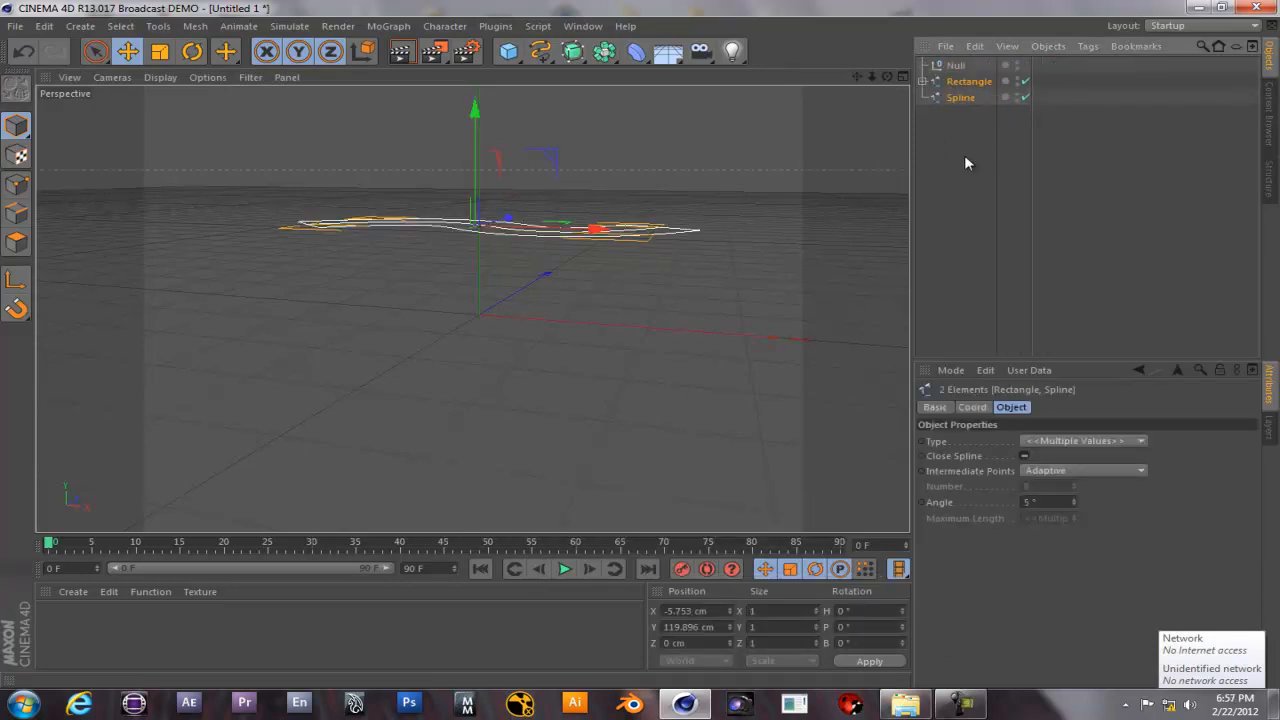
left_click(949, 68)
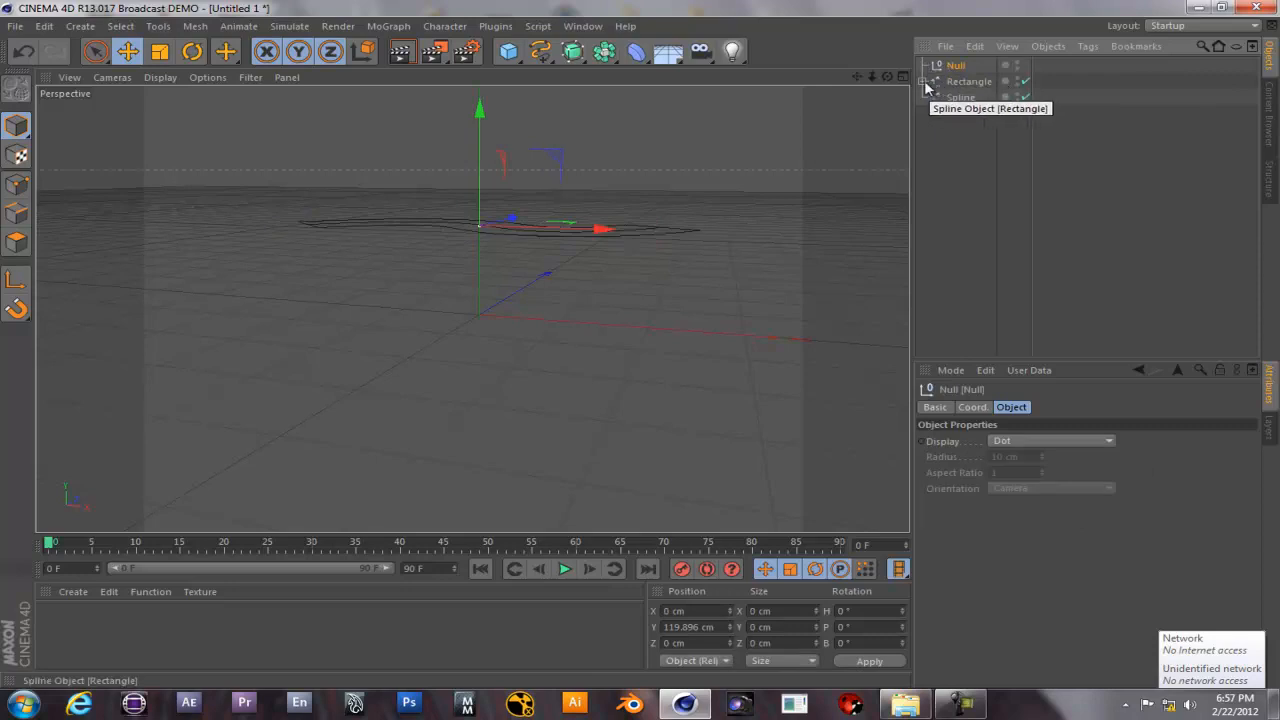
left_click(959, 97)
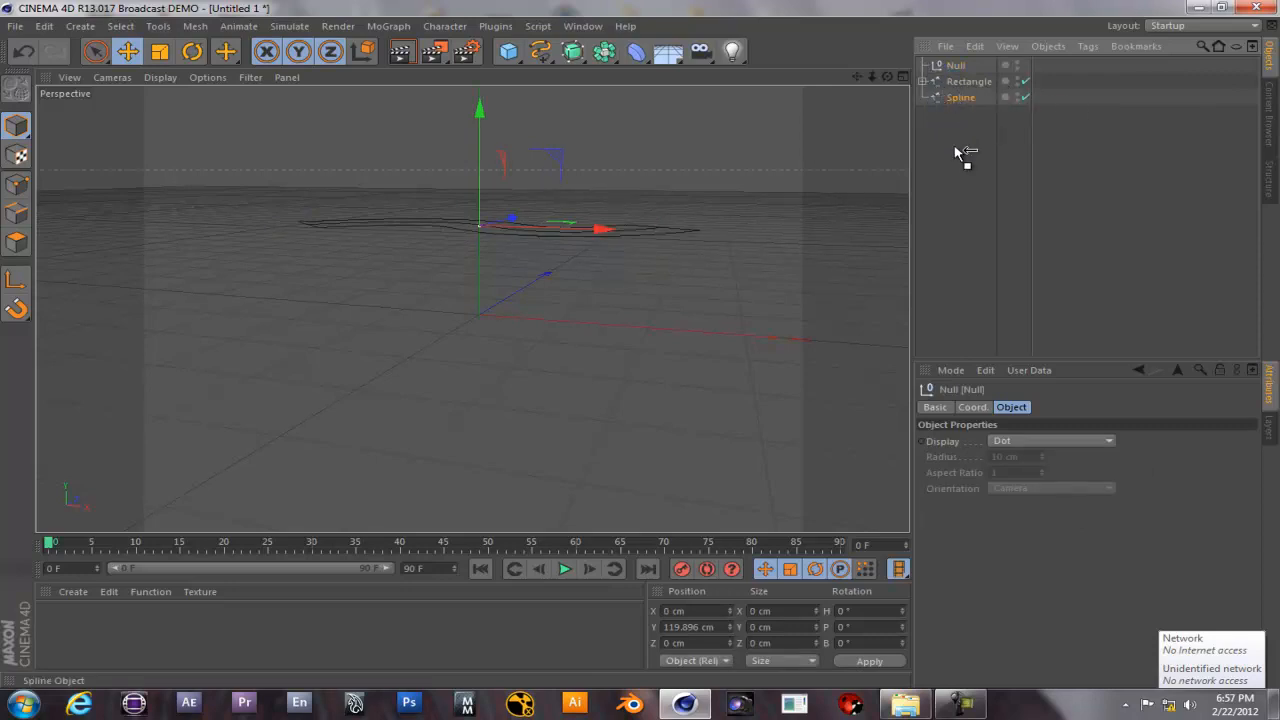
left_click_drag(966, 81, 966, 157)
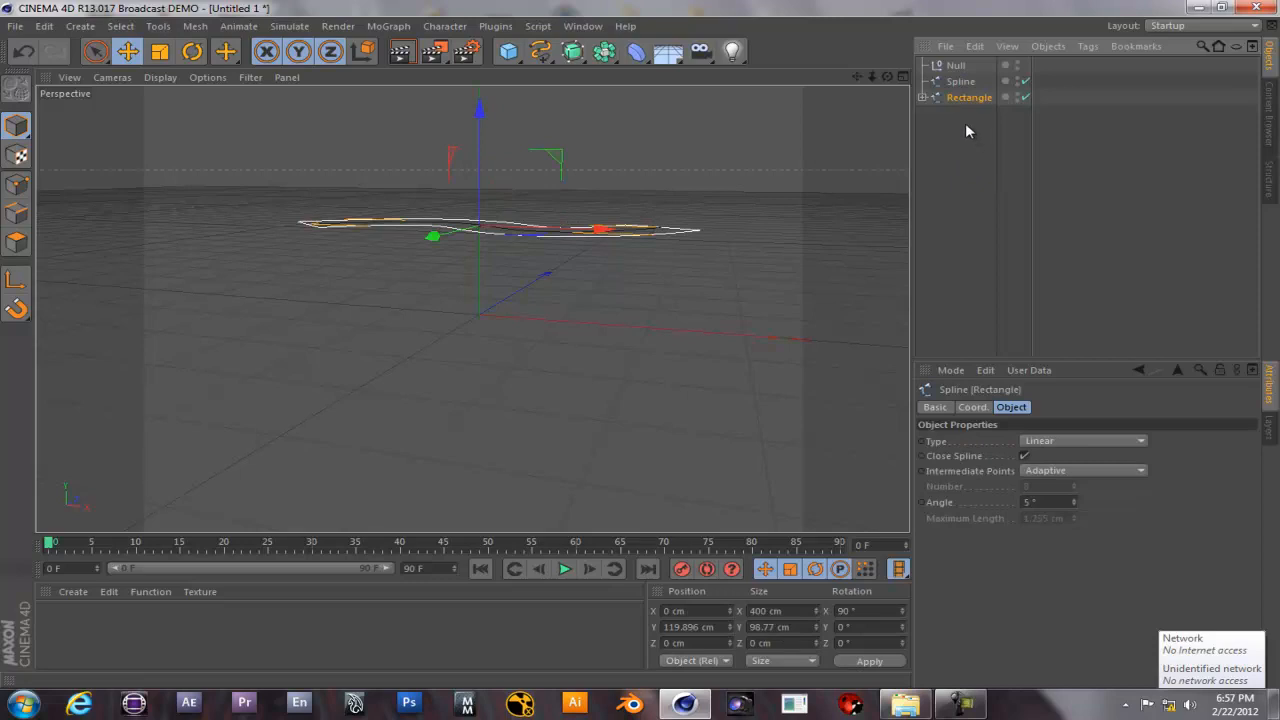
left_click(962, 124)
left_click(953, 95)
Add a new Extrude NURBS object and make both the Spline and the Rectangle its children.
left_click(572, 51)
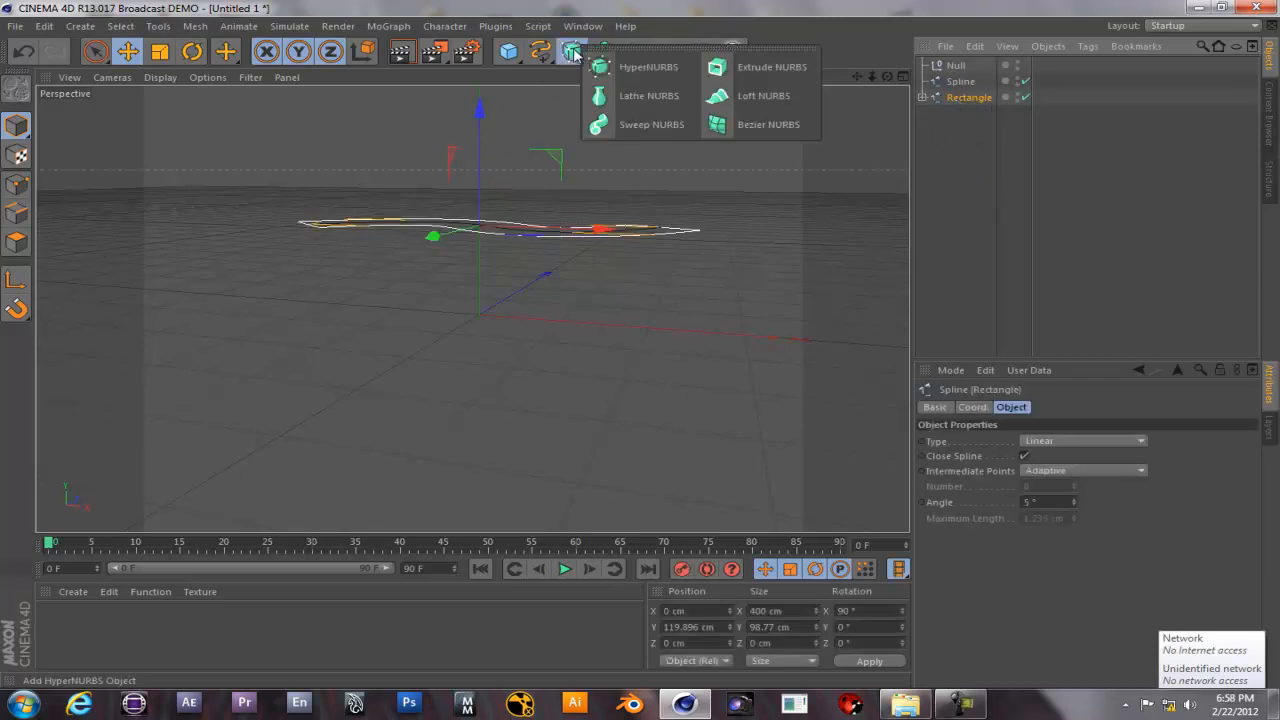
left_click(729, 68)
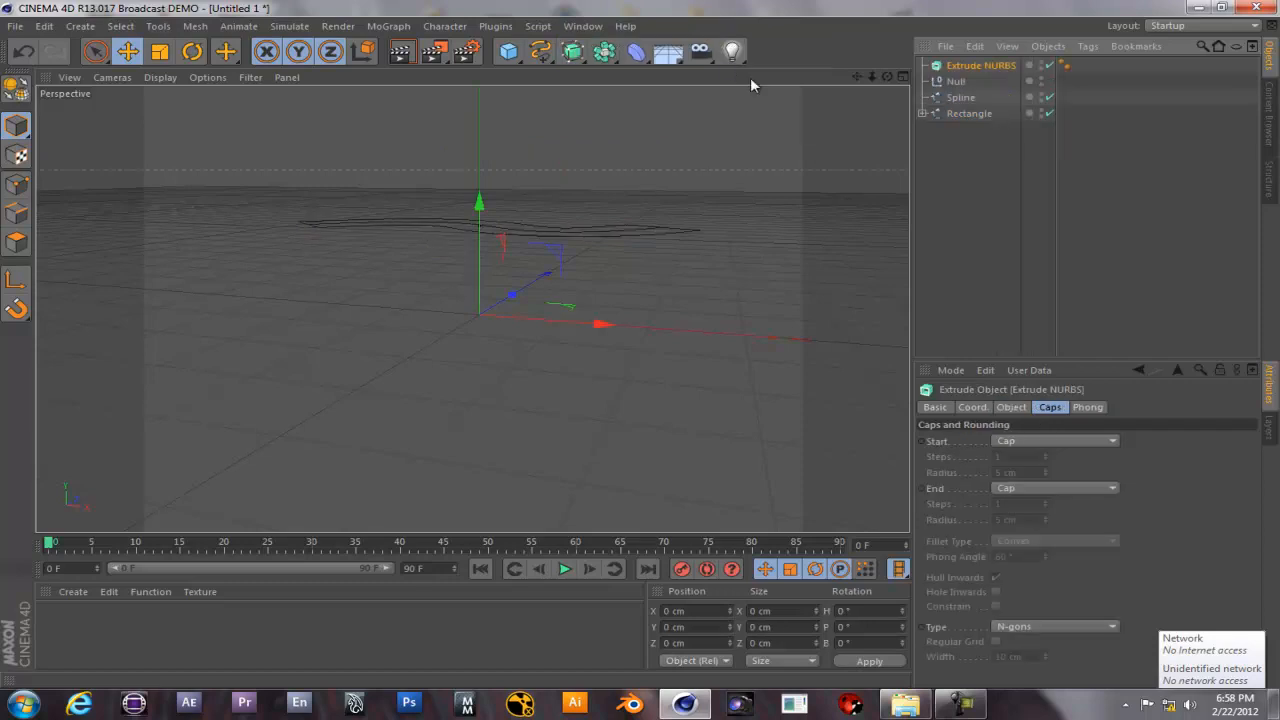
left_click_drag(988, 100, 960, 70)
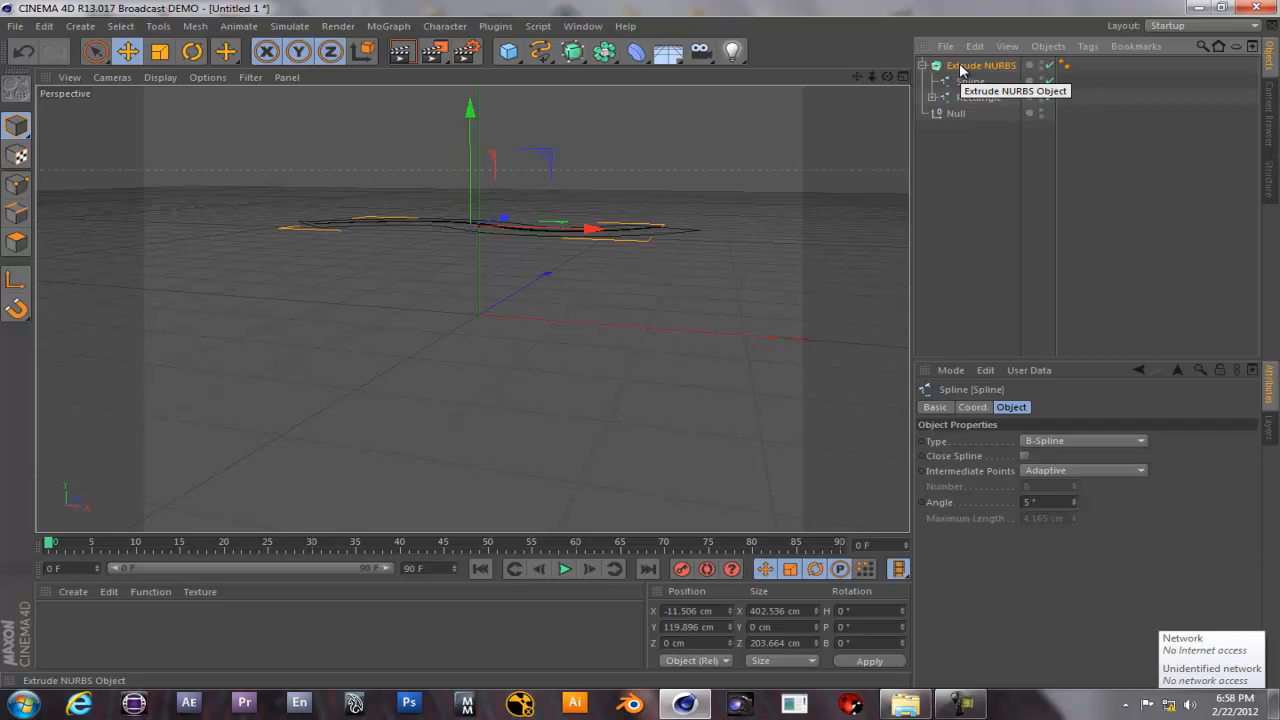
left_click_drag(960, 70, 958, 67)
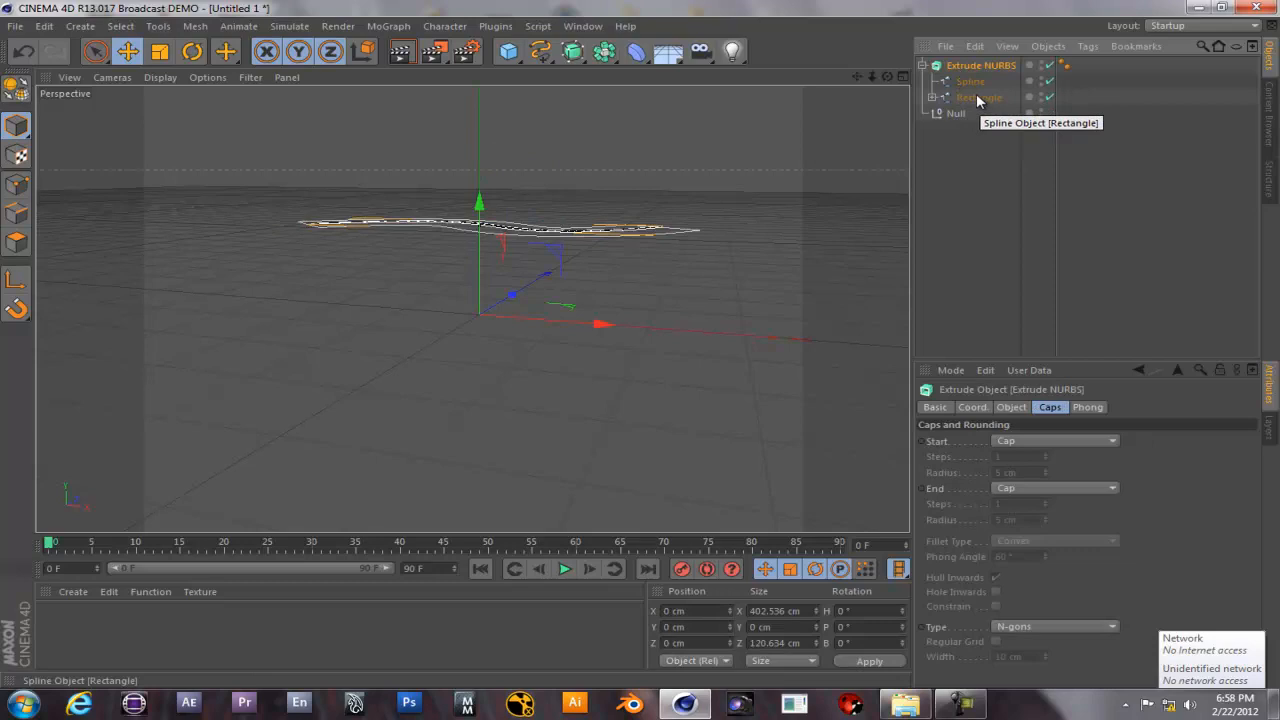
Move the Spline and the Rectangle back out of the Extrude NURBS to the top level.
left_click(975, 98)
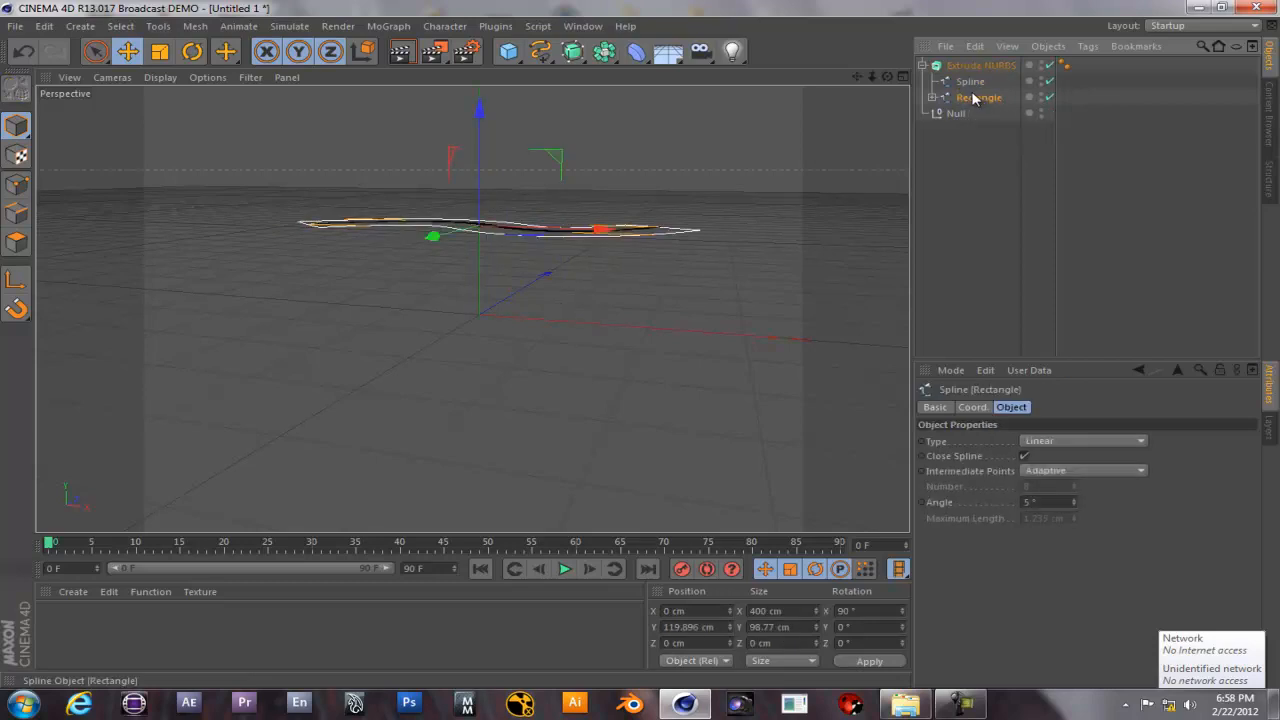
left_click(969, 81, "ctrl")
left_click_drag(969, 86, 973, 145)
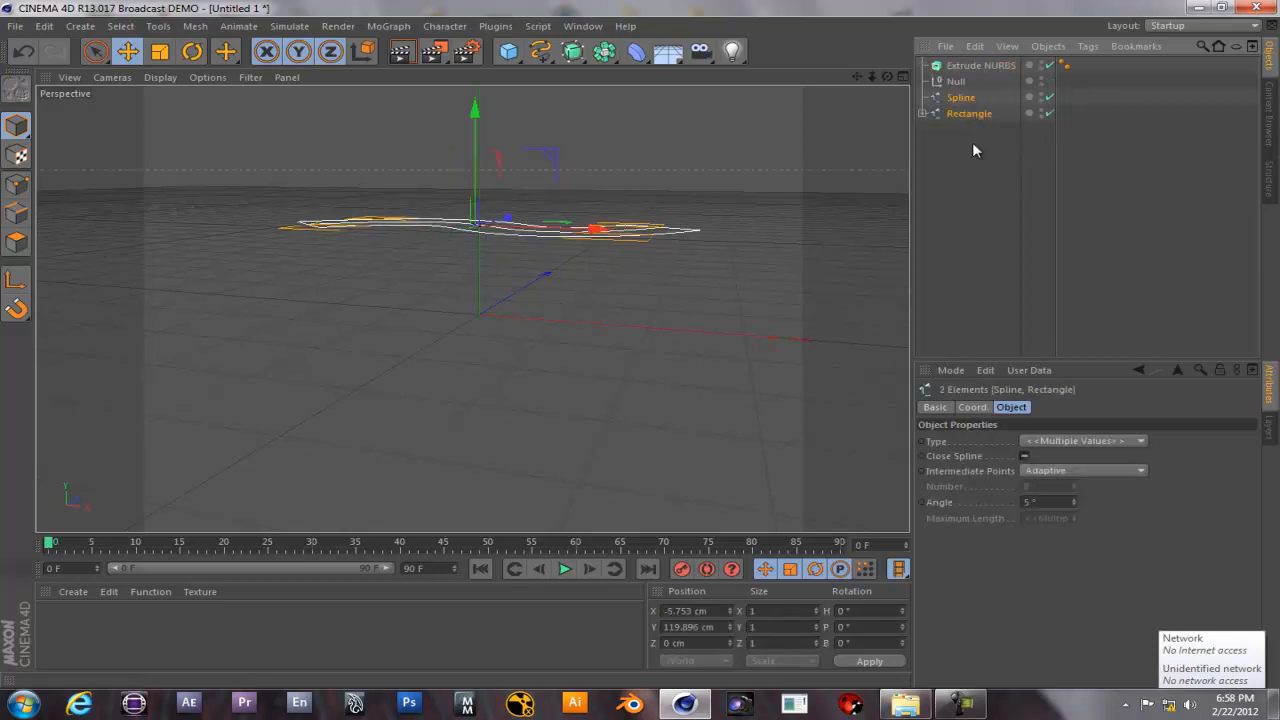
left_click(963, 136)
Make only the Rectangle a child of the Extrude NURBS object.
double_click(958, 113)
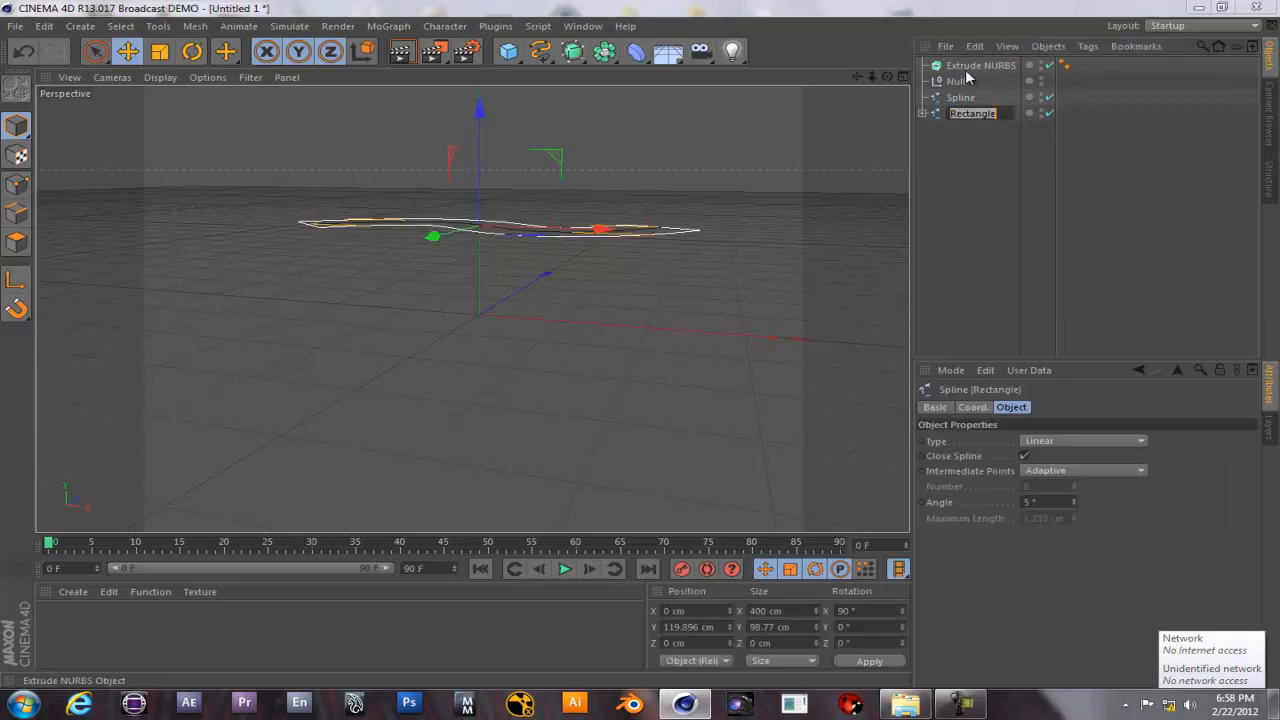
left_click(943, 115)
left_click_drag(948, 114, 956, 111)
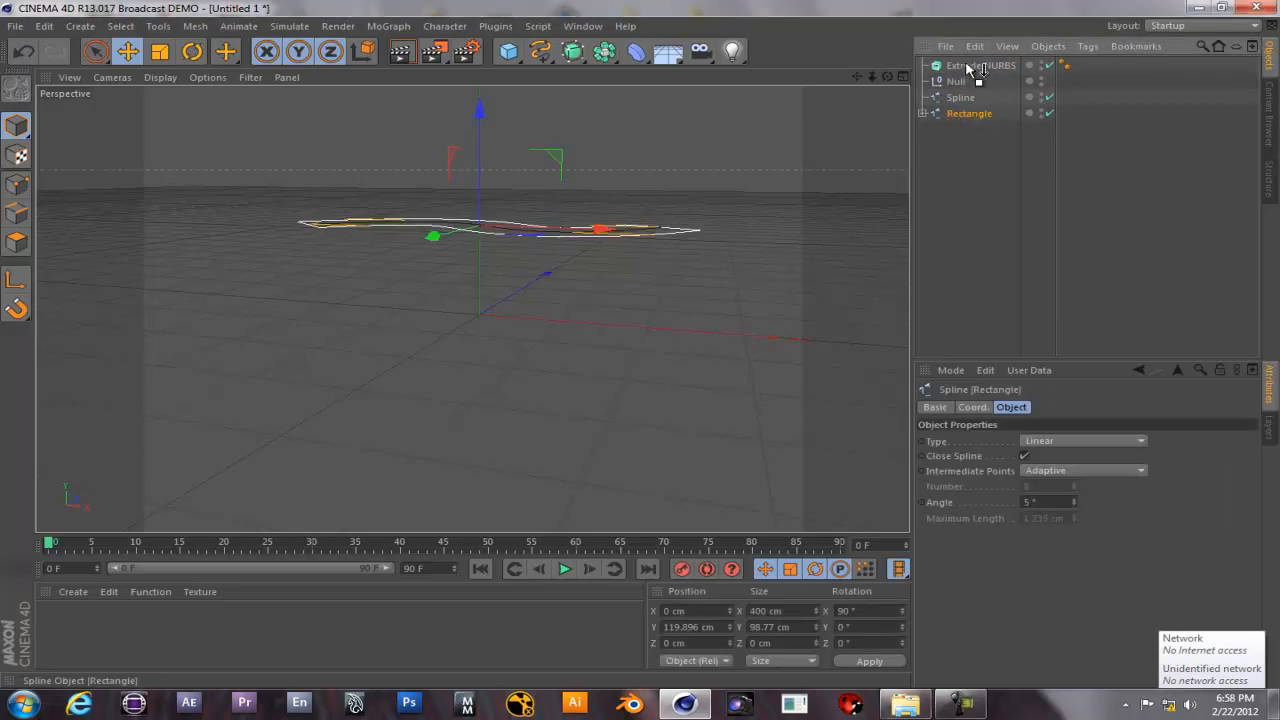
left_click_drag(965, 60, 966, 64)
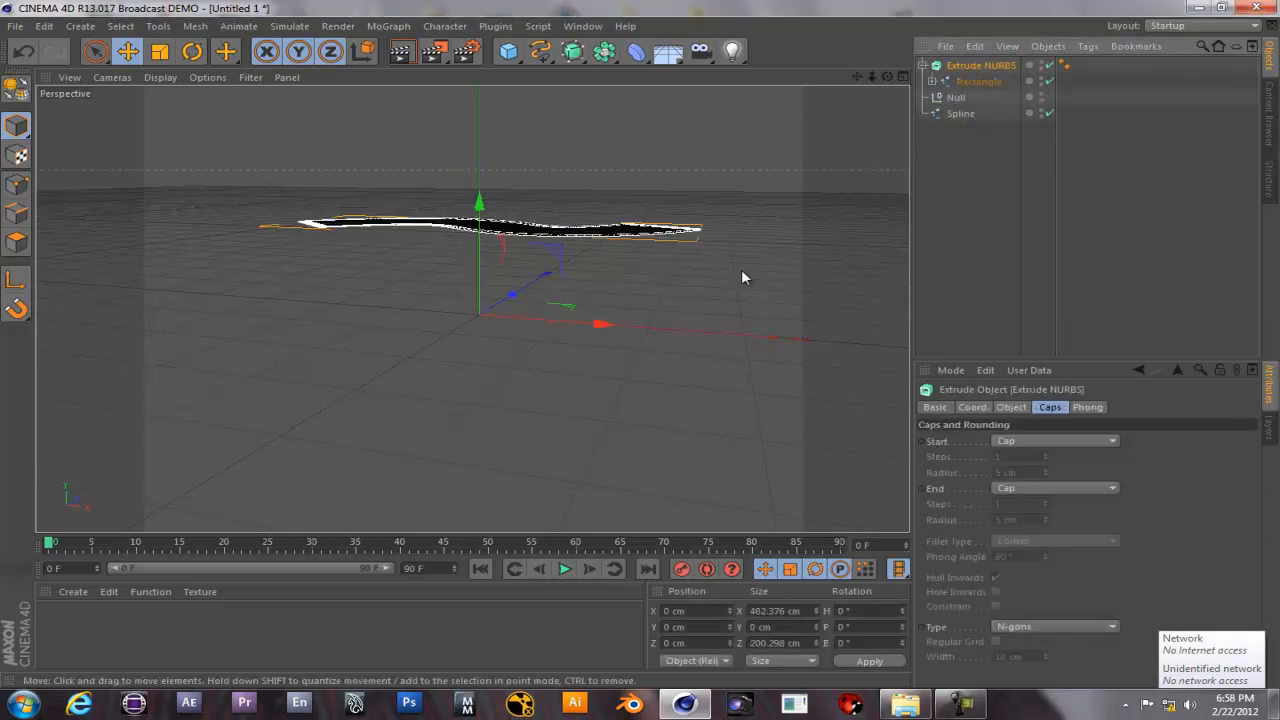
Set the Z movement of the Extrude NURBS to 0 cm.
scroll(457, 194, "up", 3)
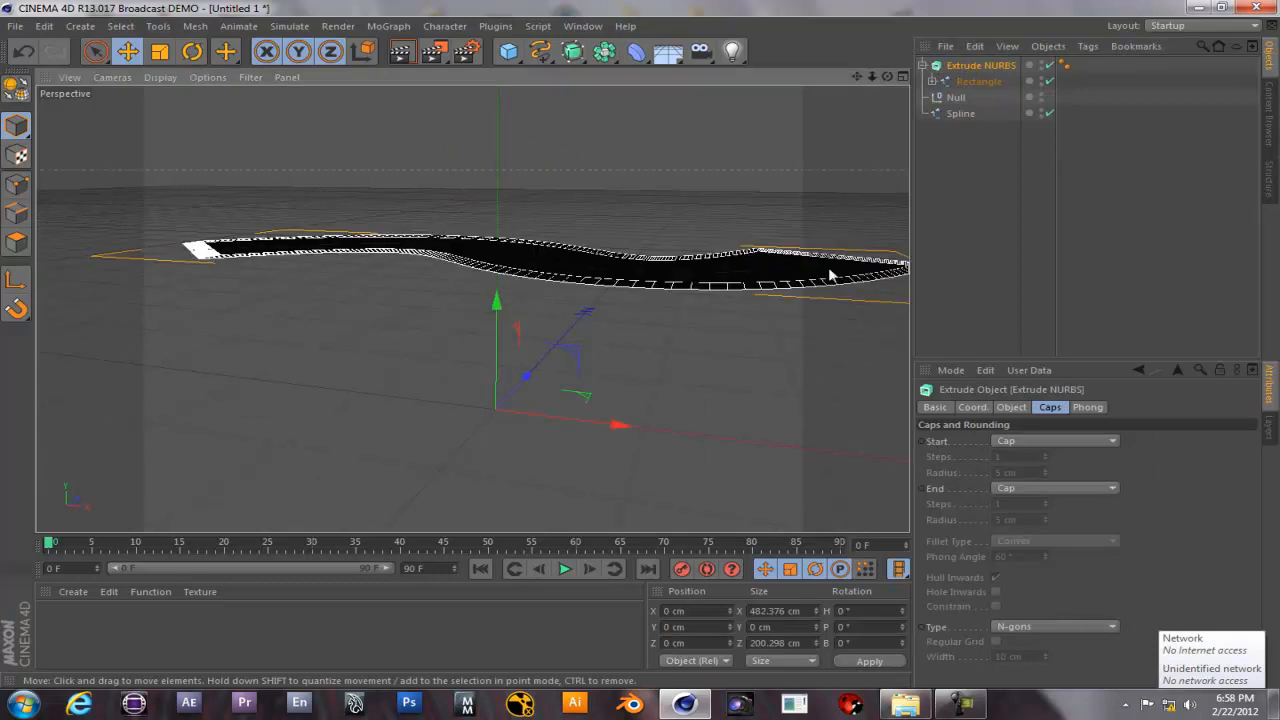
left_click(1013, 408)
left_click_drag(1183, 440, 1103, 437)
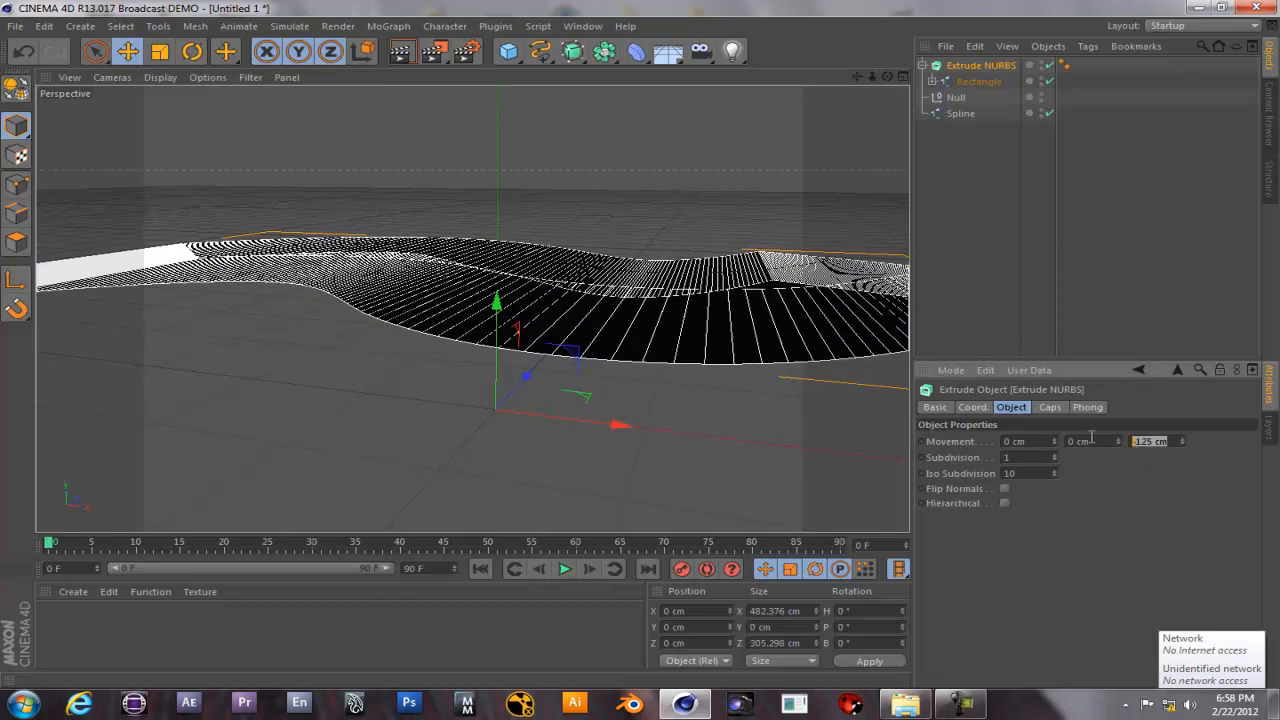
type("0")
key("Return")
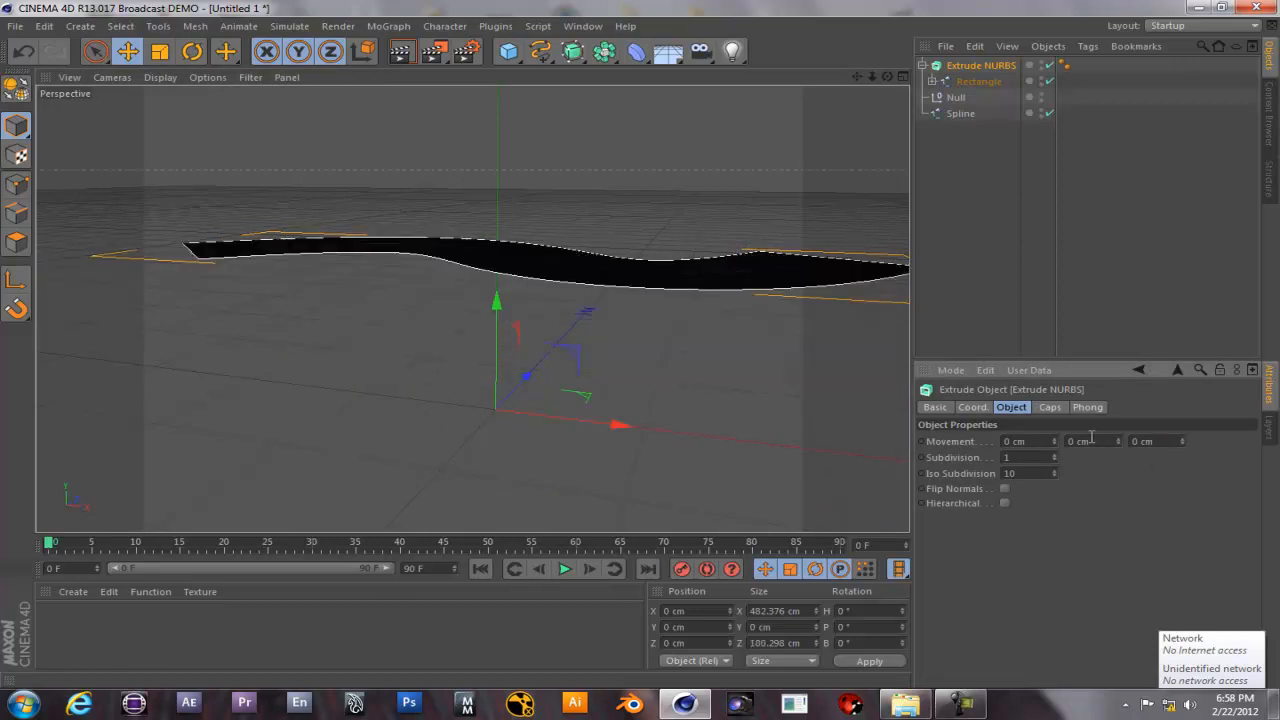
Extrude the wrapped Rectangle downward by setting the Y movement of the Extrude NURBS to -400 cm.
left_click_drag(1121, 441, 1118, 439)
scroll(659, 200, "down", 3)
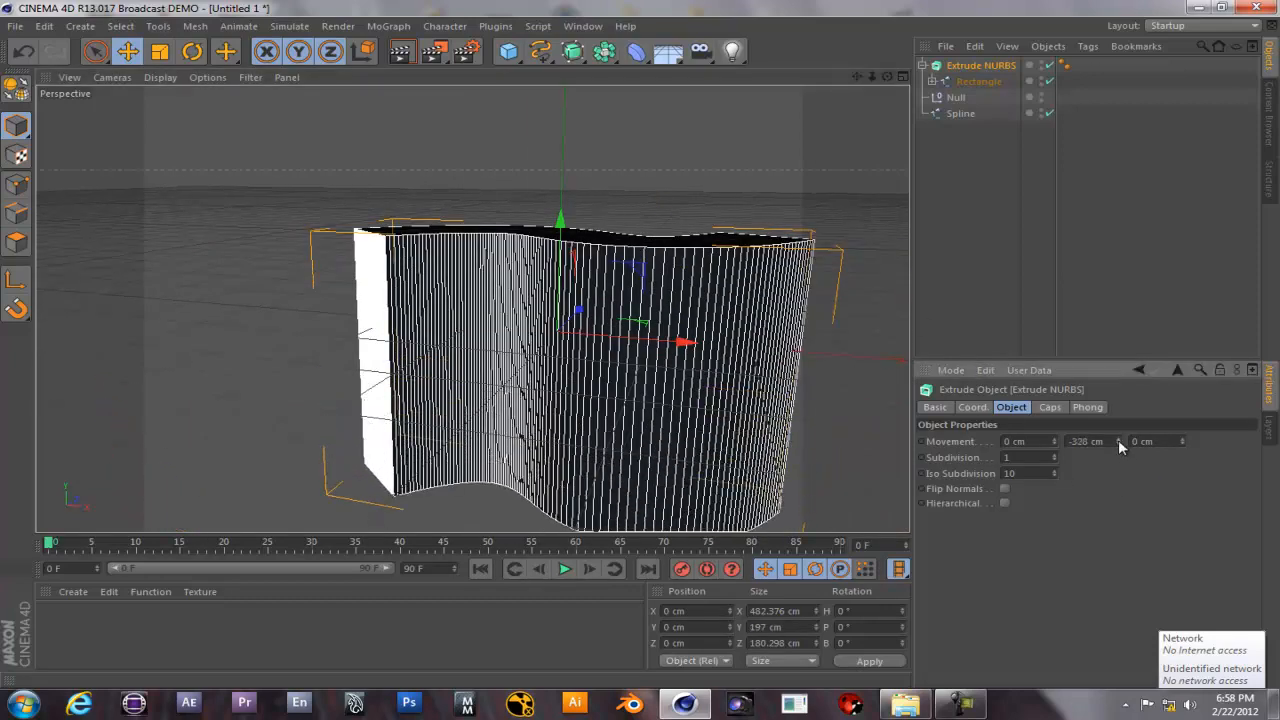
scroll(565, 215, "down", 8)
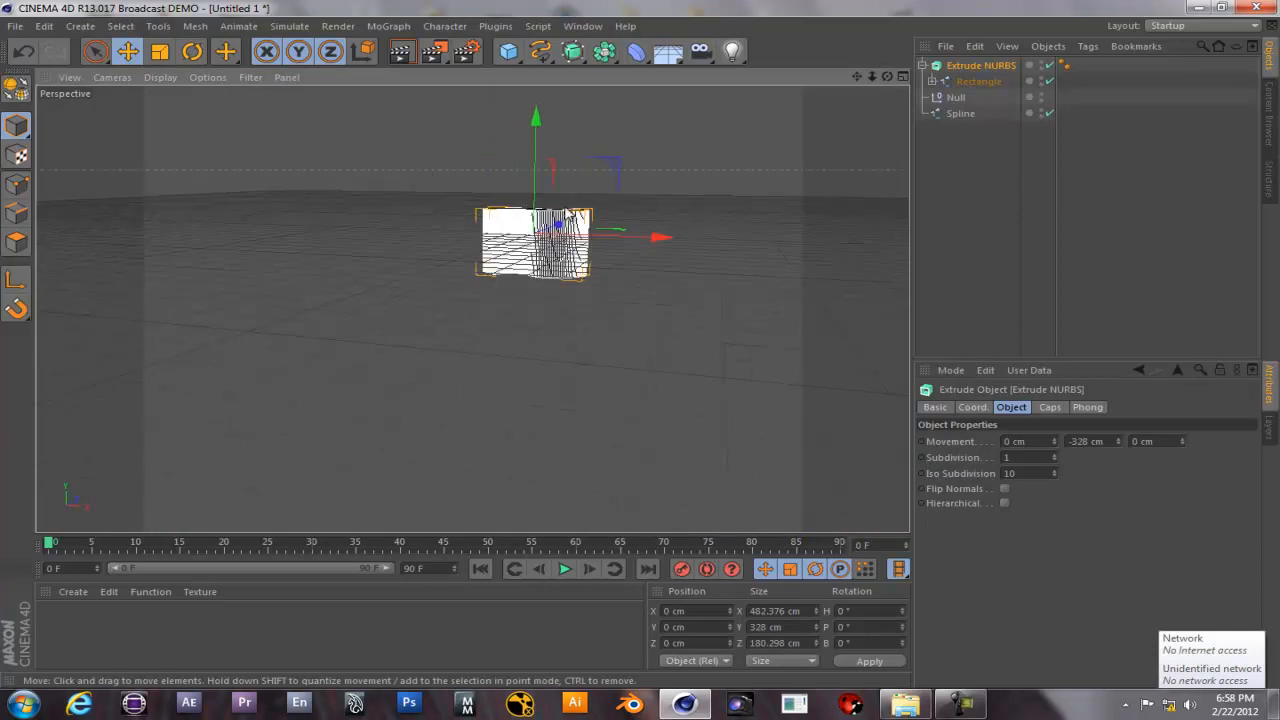
scroll(565, 217, "up", 8)
mouse_move(549, 251)
left_mouse_down("alt")
mouse_move(462, 392)
mouse_move(491, 491)
mouse_move(637, 289)
mouse_move(605, 215)
left_mouse_up("alt")
double_click(1111, 439)
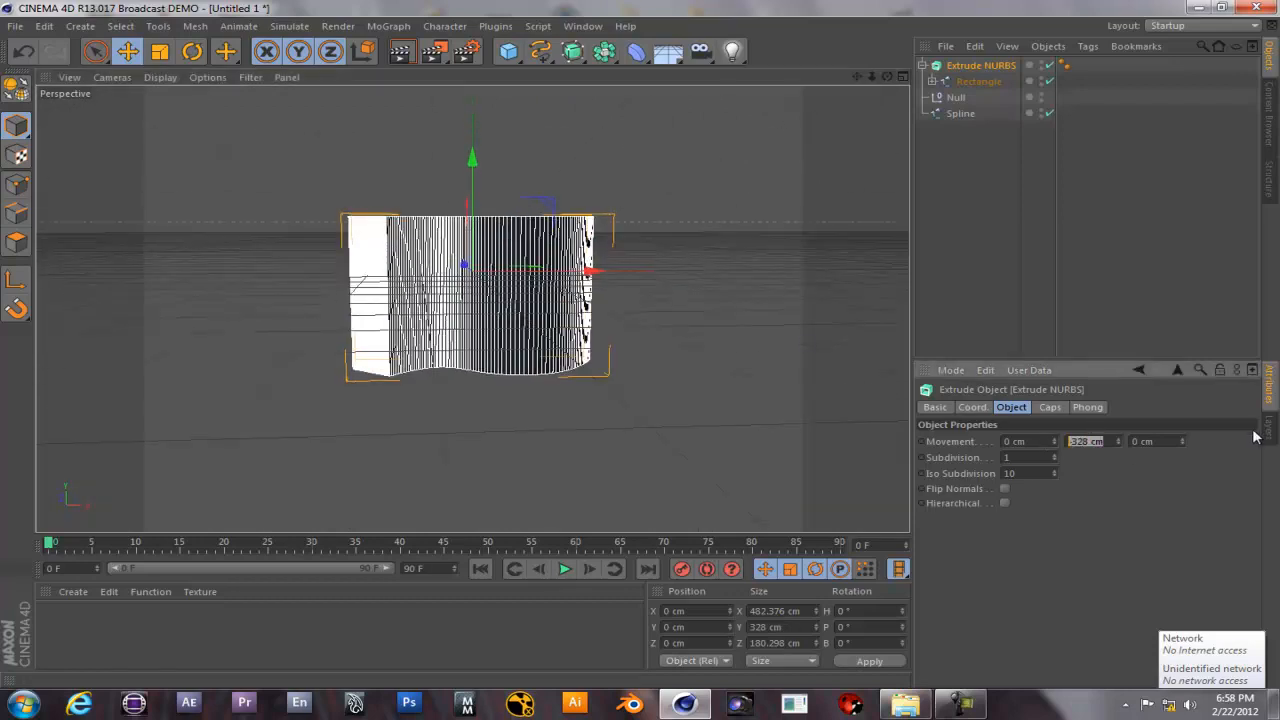
type("4")
key("Return")
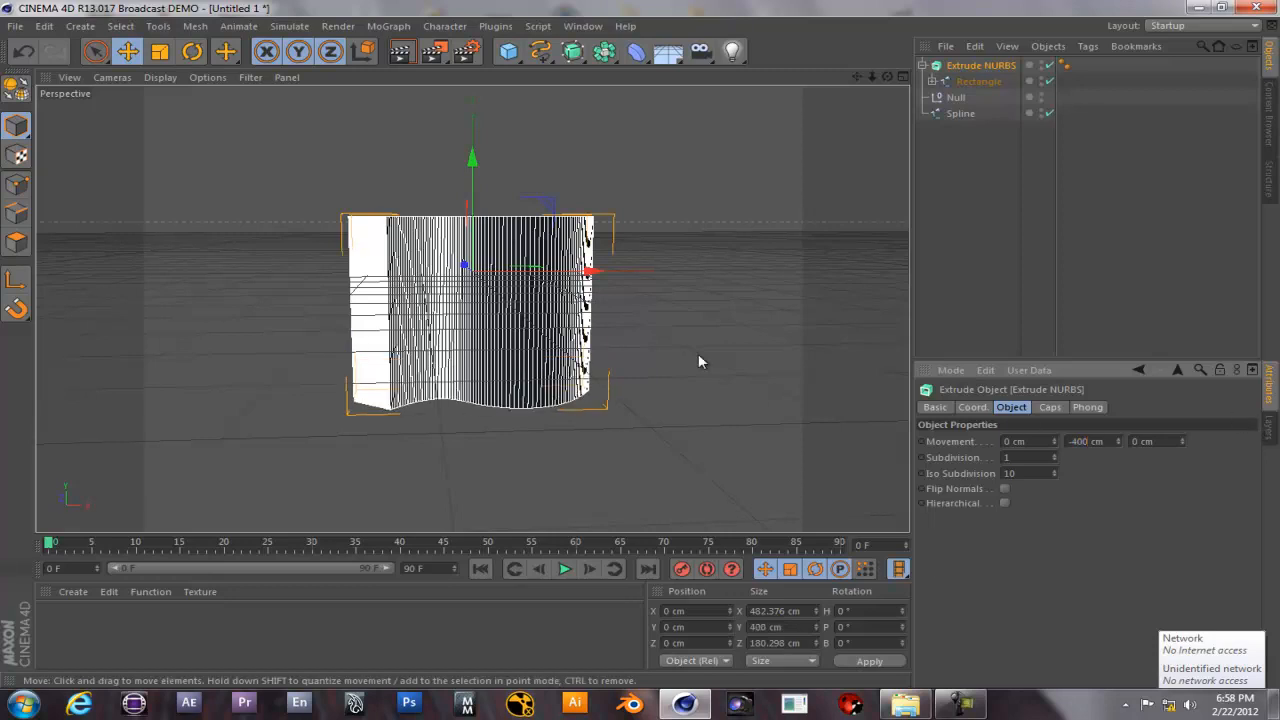
Collapse the Extrude NURBS hierarchy and delete the empty Null object.
left_click(924, 66)
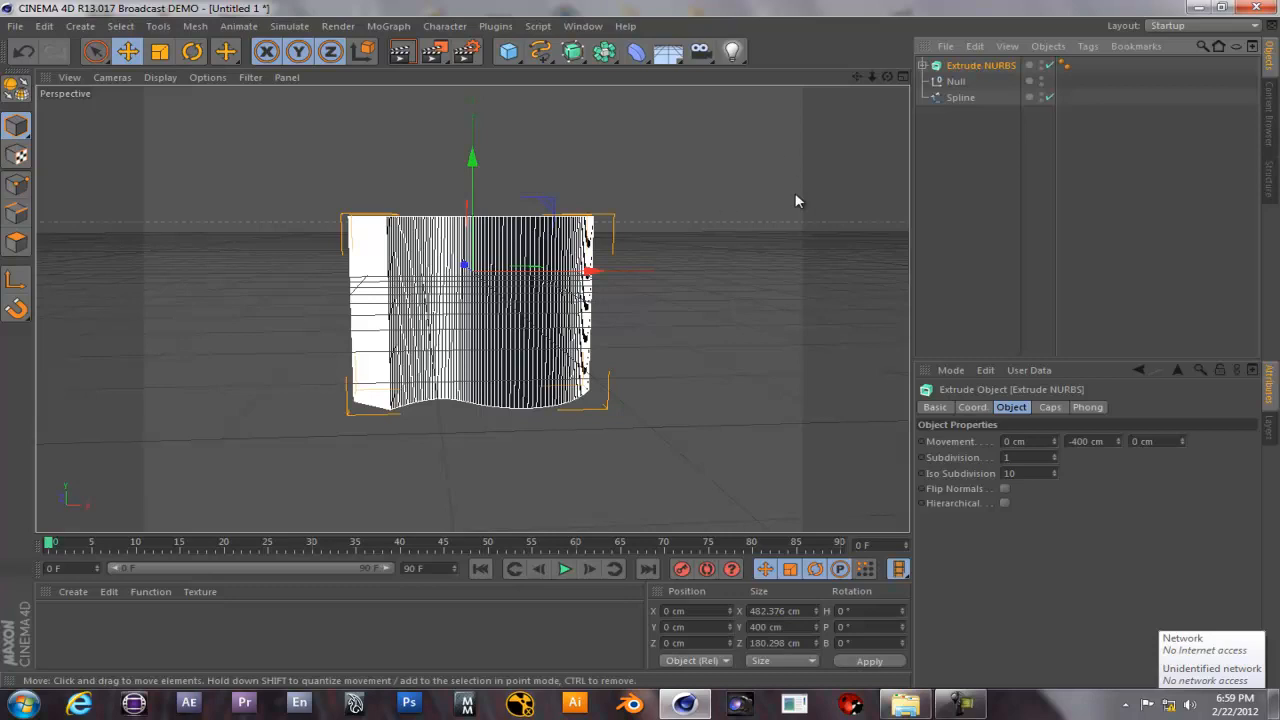
left_click(957, 82)
key("Delete")
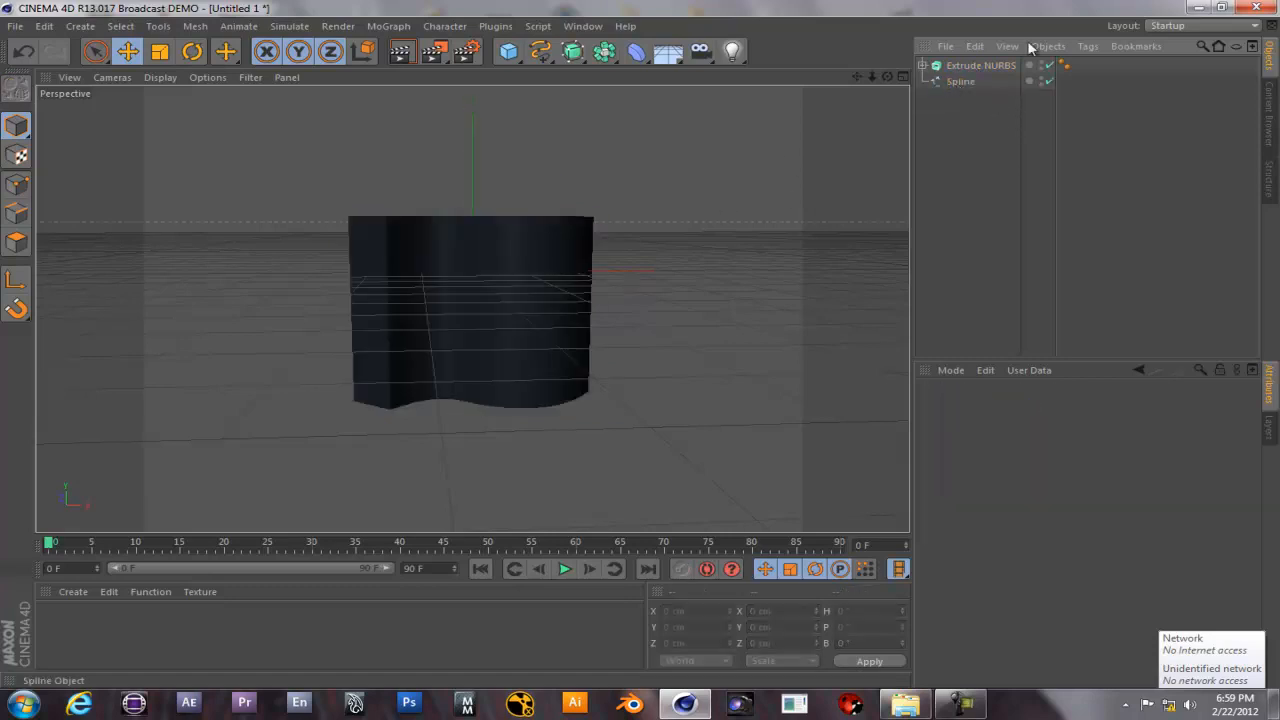
Add a Null object, move the Extrude NURBS and Spline inside it, and collapse its hierarchy.
left_click(959, 64)
left_click(949, 80)
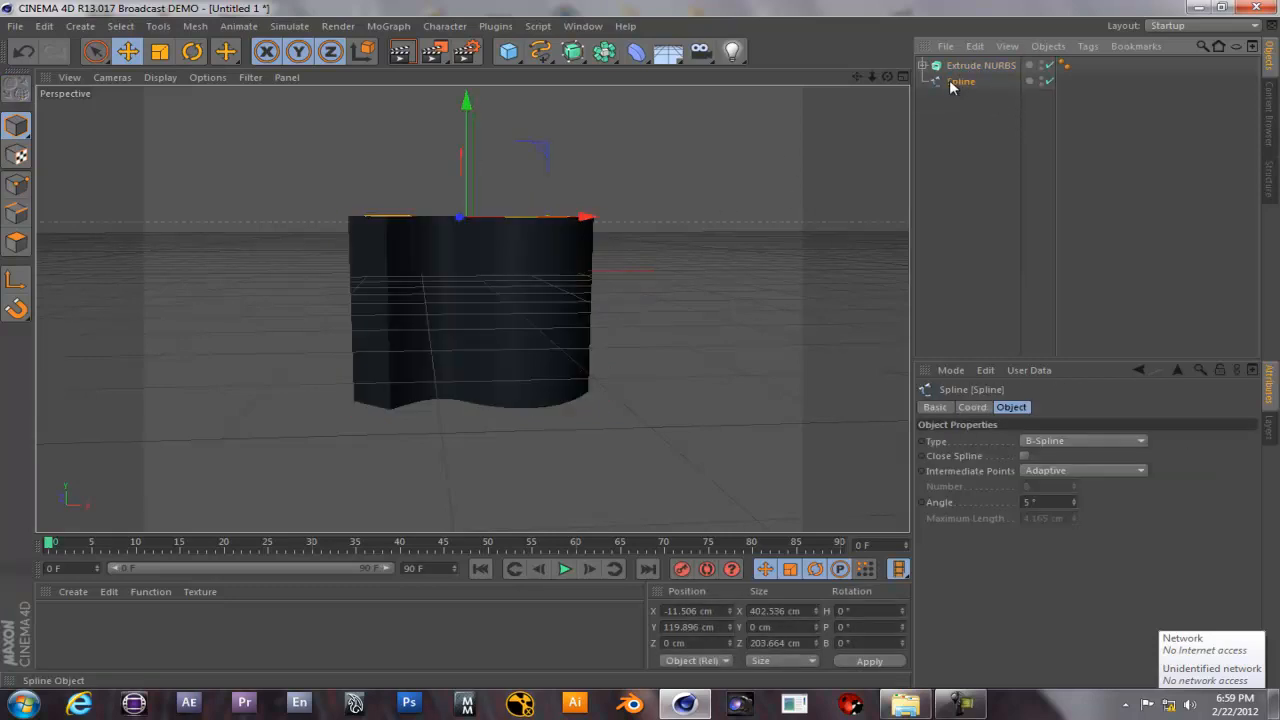
left_click(80, 27)
mouse_move(94, 50)
left_click(185, 56)
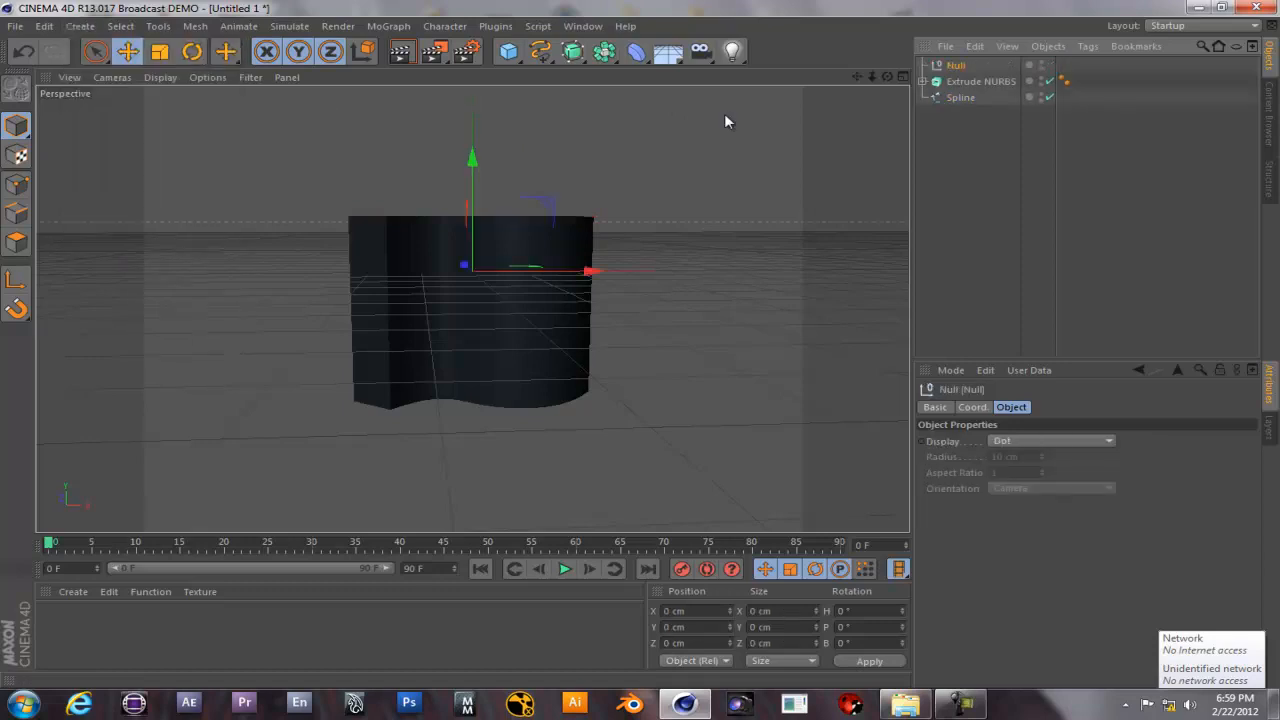
left_click_drag(970, 127, 951, 66)
left_click(923, 65)
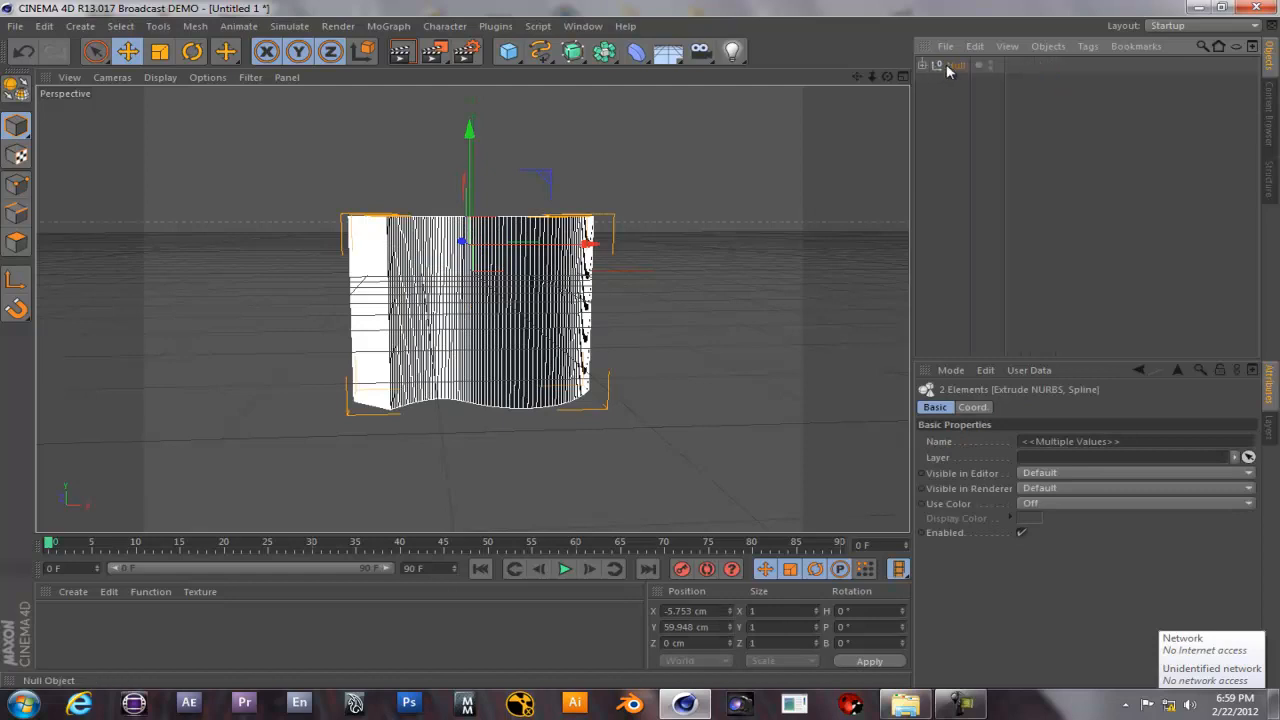
Create a MoGraph Cloner and make the Null its child.
left_click(950, 66)
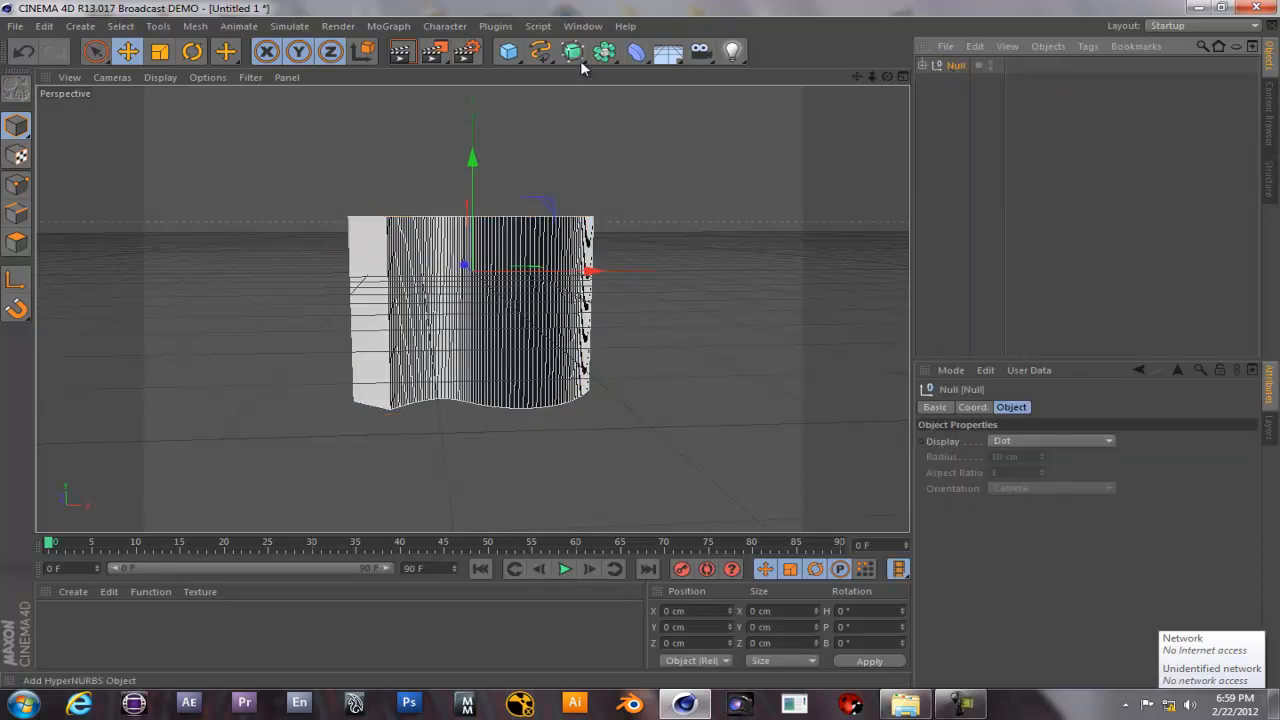
left_click(388, 26)
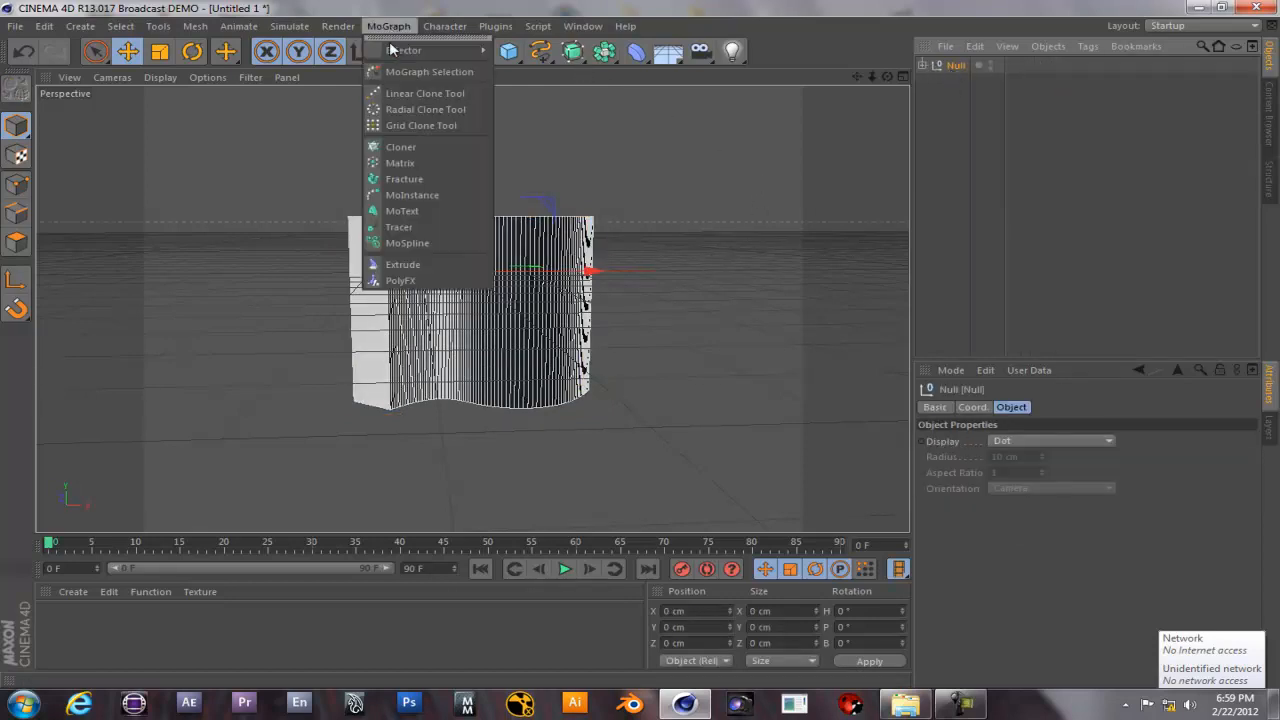
left_click(405, 150)
left_click_drag(961, 81, 966, 69)
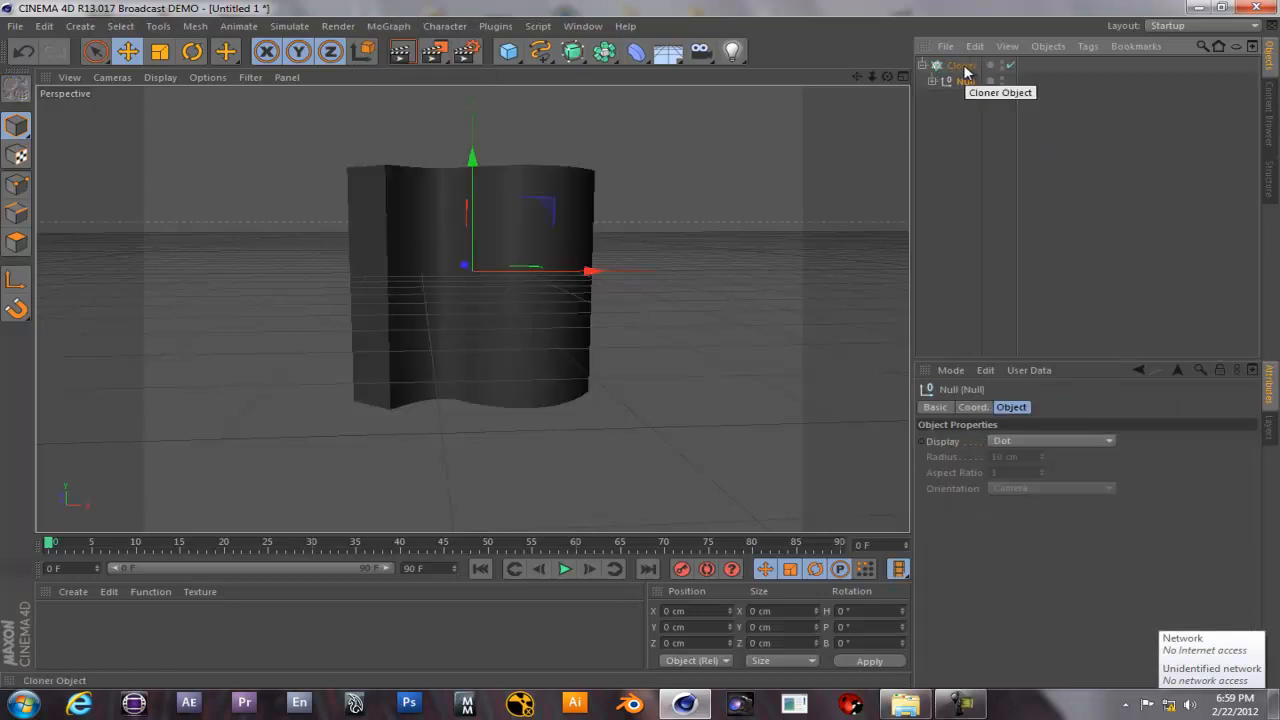
Switch the Cloner to Radial mode and increase its radius to 730 cm.
left_click(963, 66)
left_click(1039, 446)
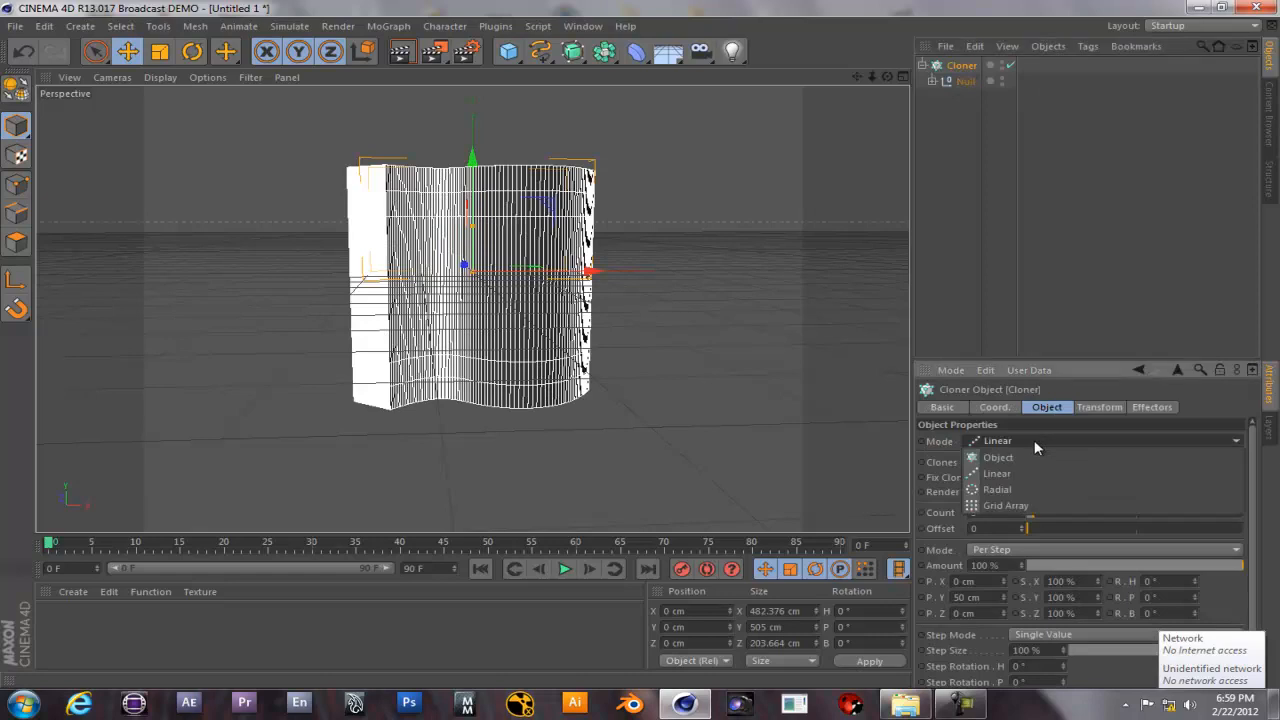
left_click(1026, 489)
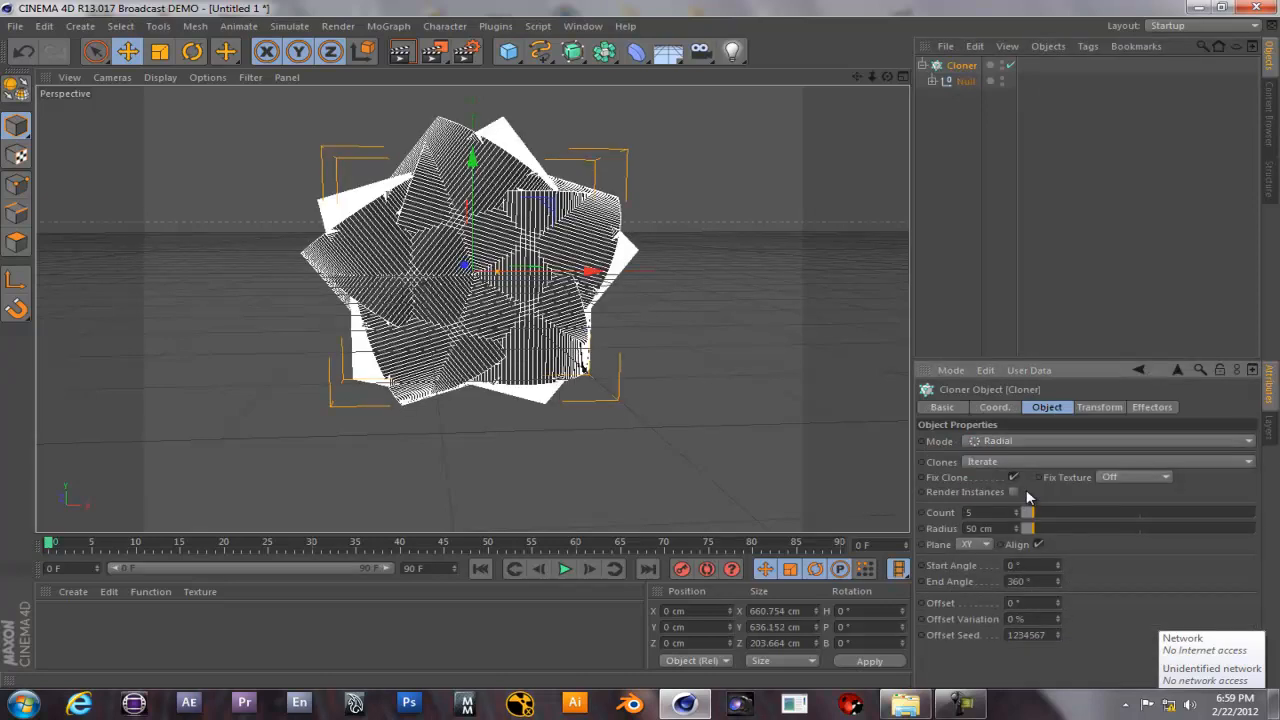
left_click_drag(1030, 528, 1194, 527)
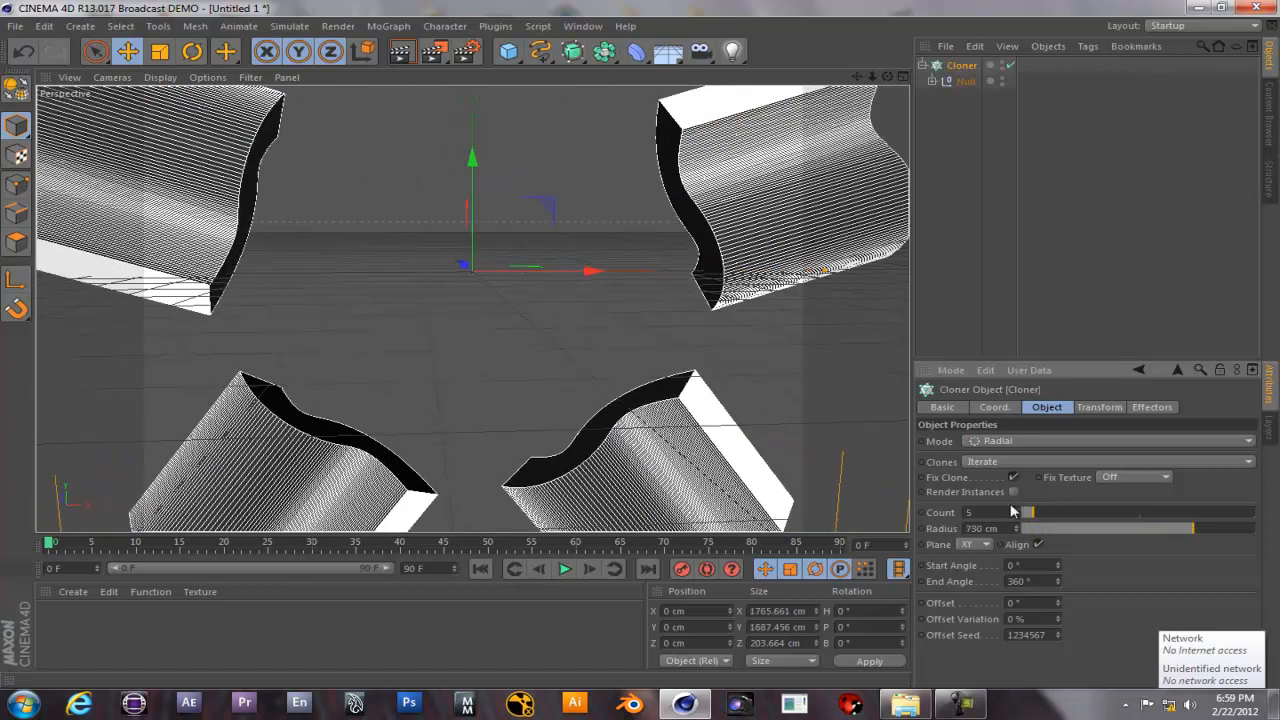
Set the Cloner's count to 12 and widen its radius to 915 cm.
type("12")
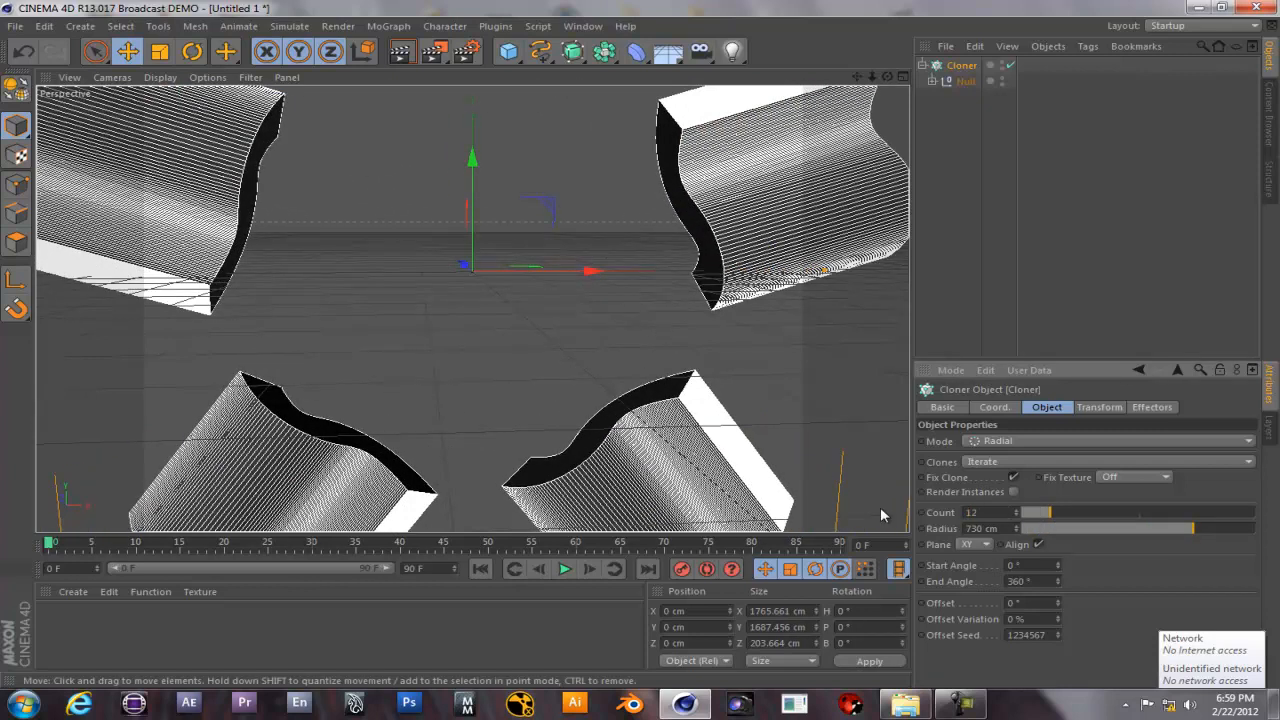
key("Return")
scroll(615, 340, "down", 5)
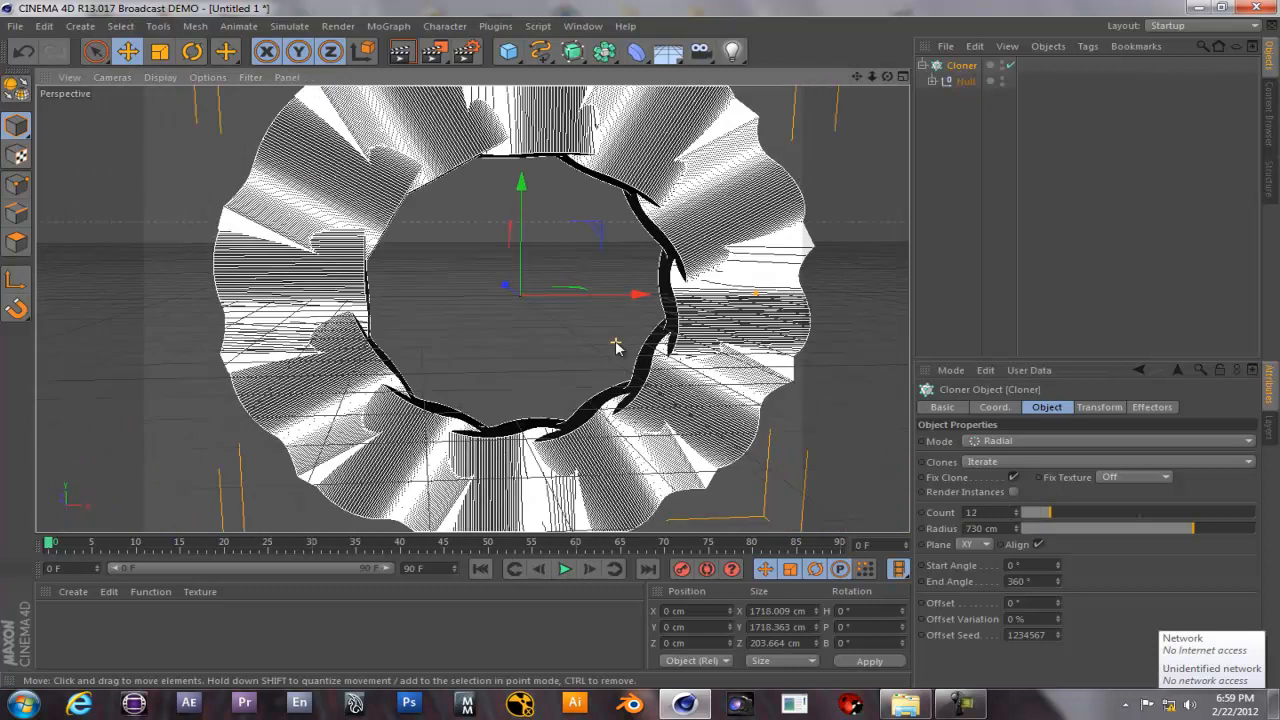
left_click_drag(1196, 526, 1238, 532)
scroll(614, 317, "down", 5)
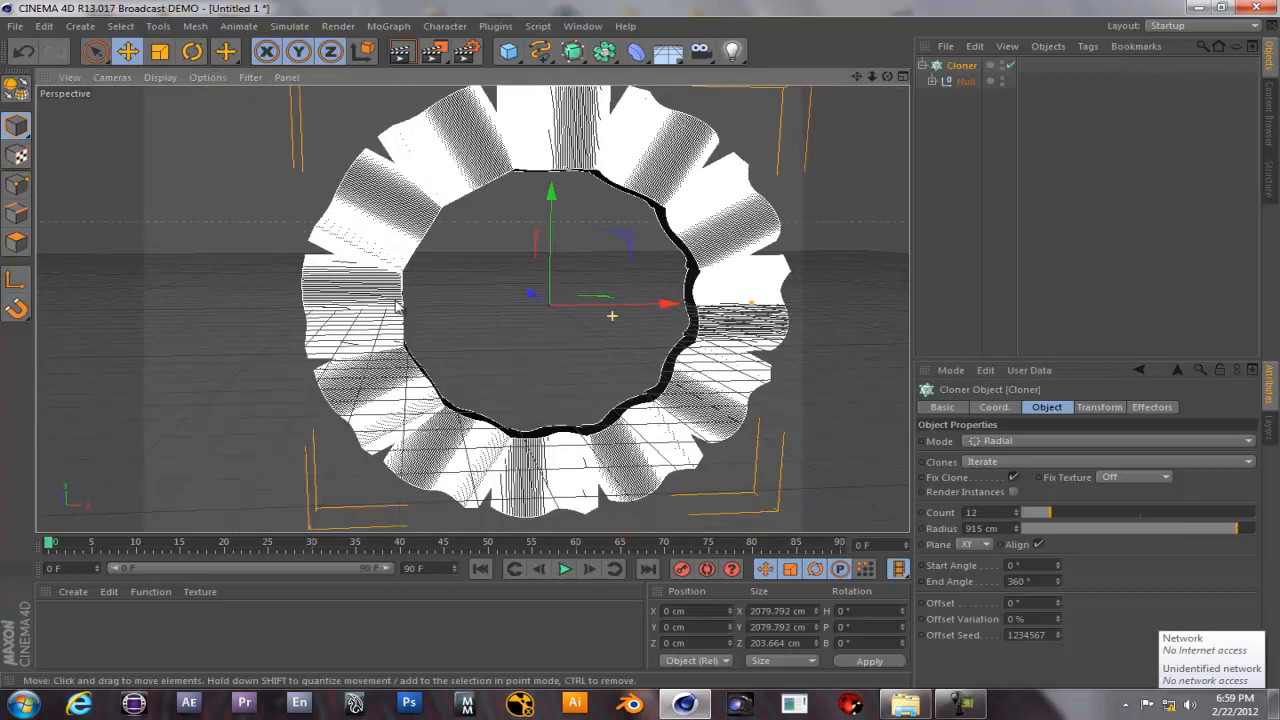
Collapse the Cloner's hierarchy and clear the object selection.
mouse_move(353, 346)
left_mouse_down("alt")
mouse_move(550, 406)
mouse_move(632, 385)
left_mouse_up("alt")
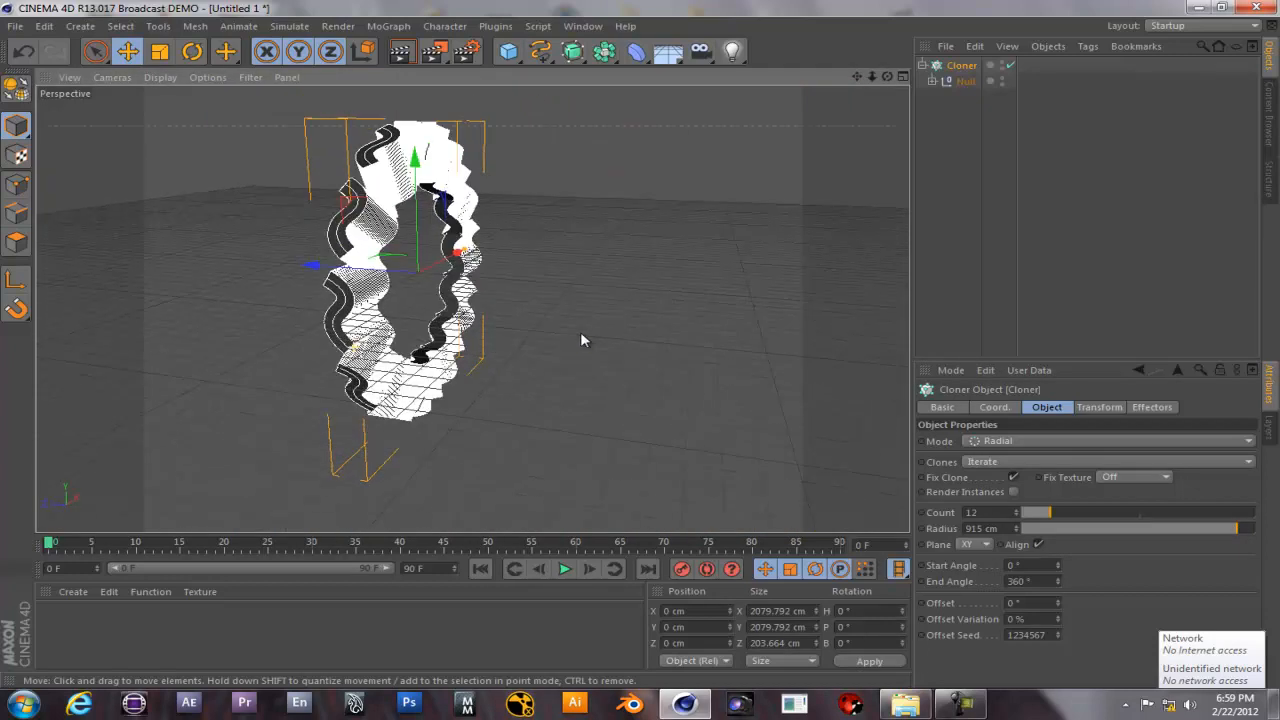
left_click(545, 285)
mouse_move(349, 218)
left_mouse_down("alt")
mouse_move(414, 263)
mouse_move(331, 337)
mouse_move(211, 317)
mouse_move(131, 406)
mouse_move(374, 383)
left_mouse_up("alt")
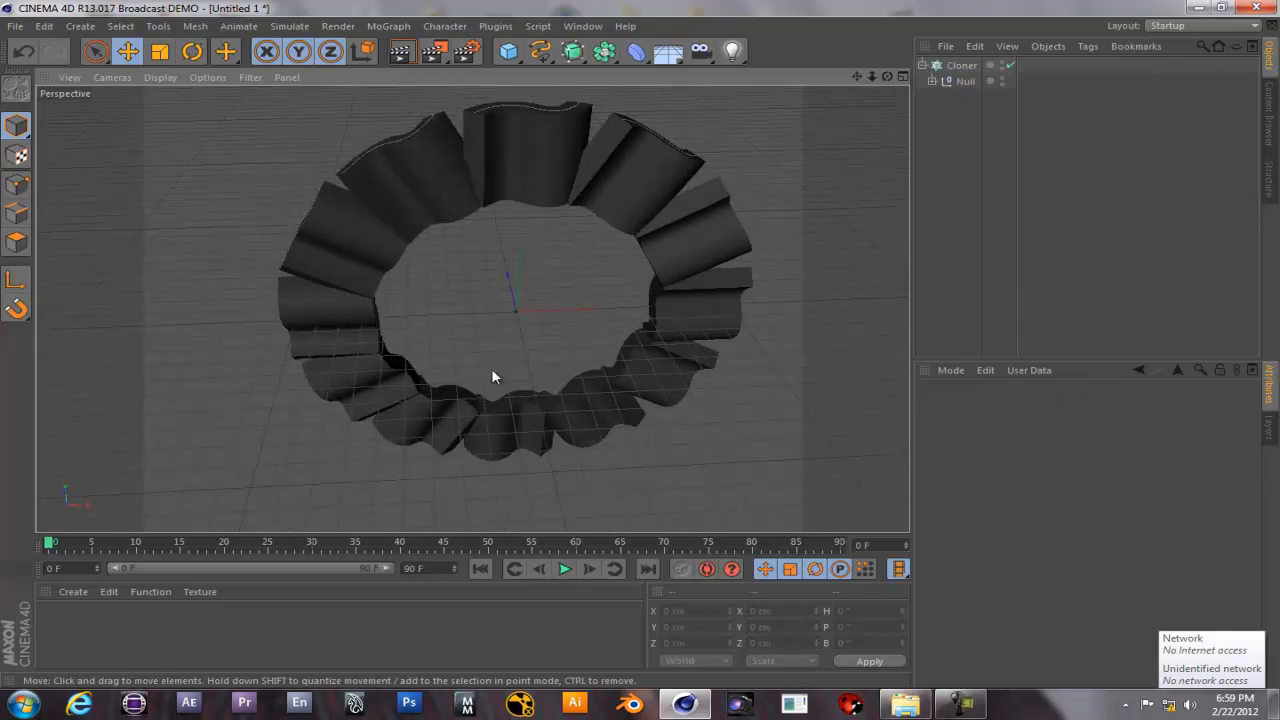
left_click(960, 65)
left_click(922, 66)
left_click(812, 200)
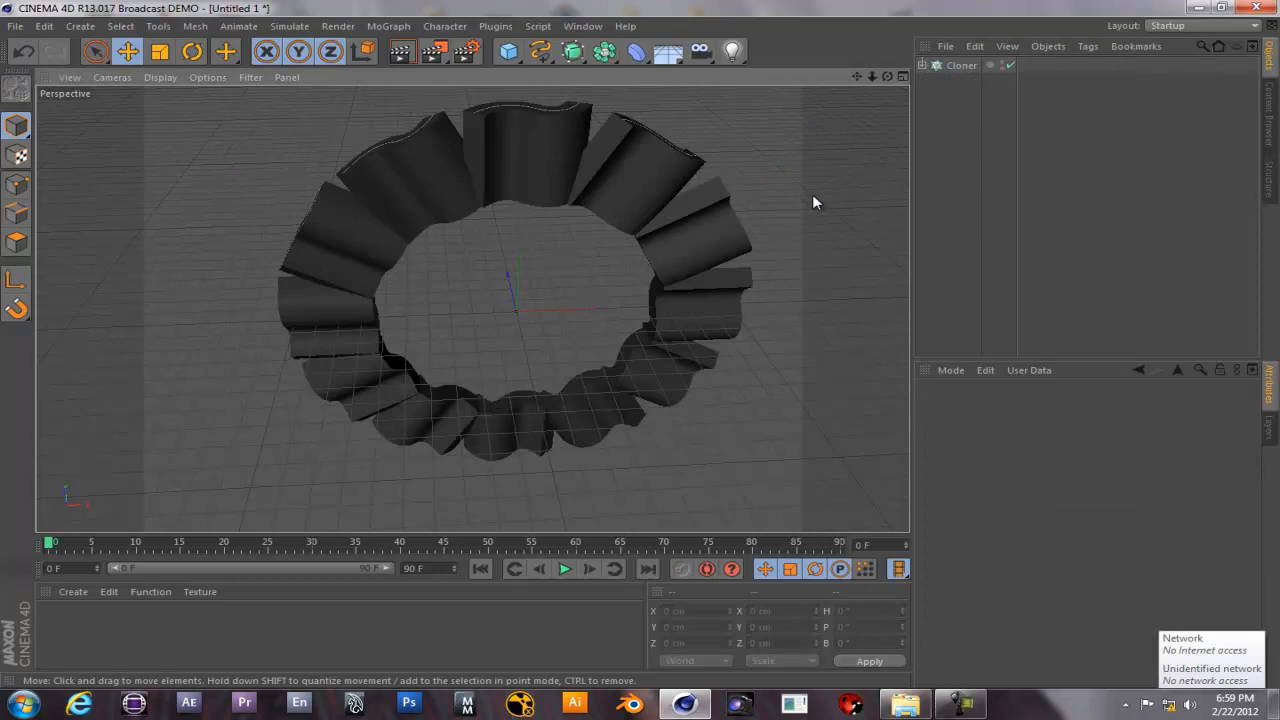
scroll(520, 162, "up", 2)
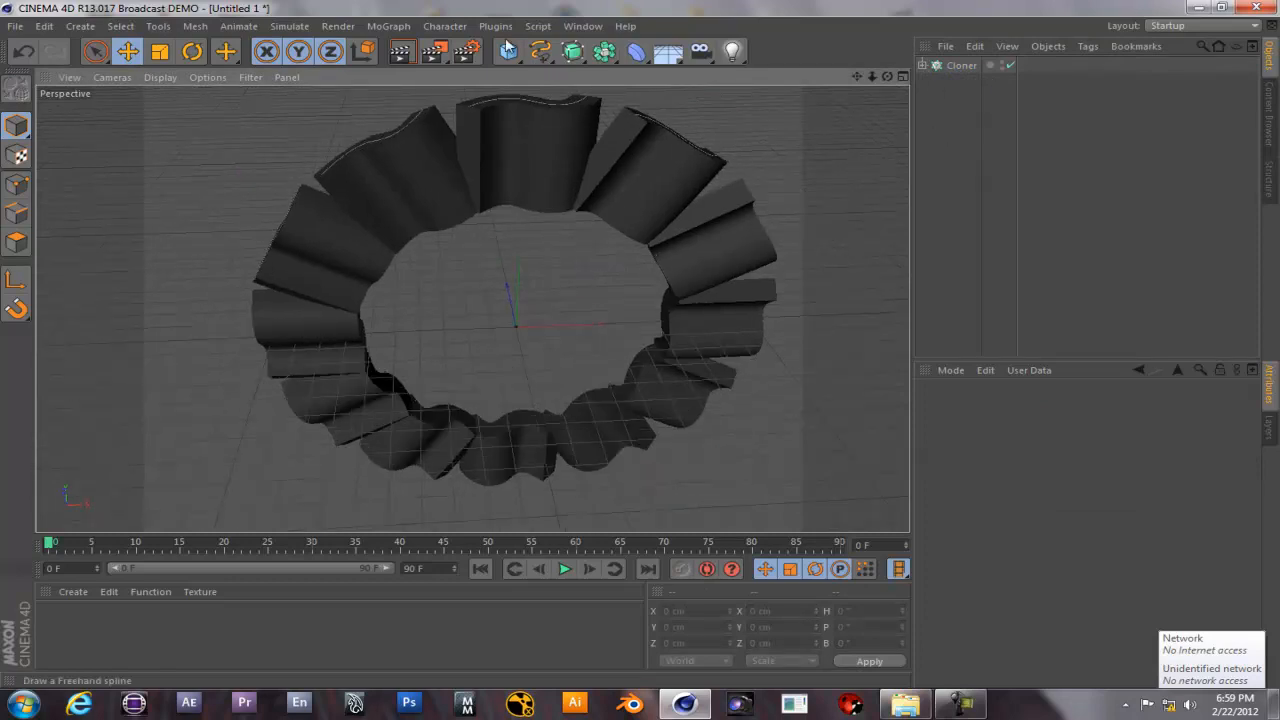
Add a MoGraph Random effector and turn off its Position transform.
left_click(388, 26)
mouse_move(478, 50)
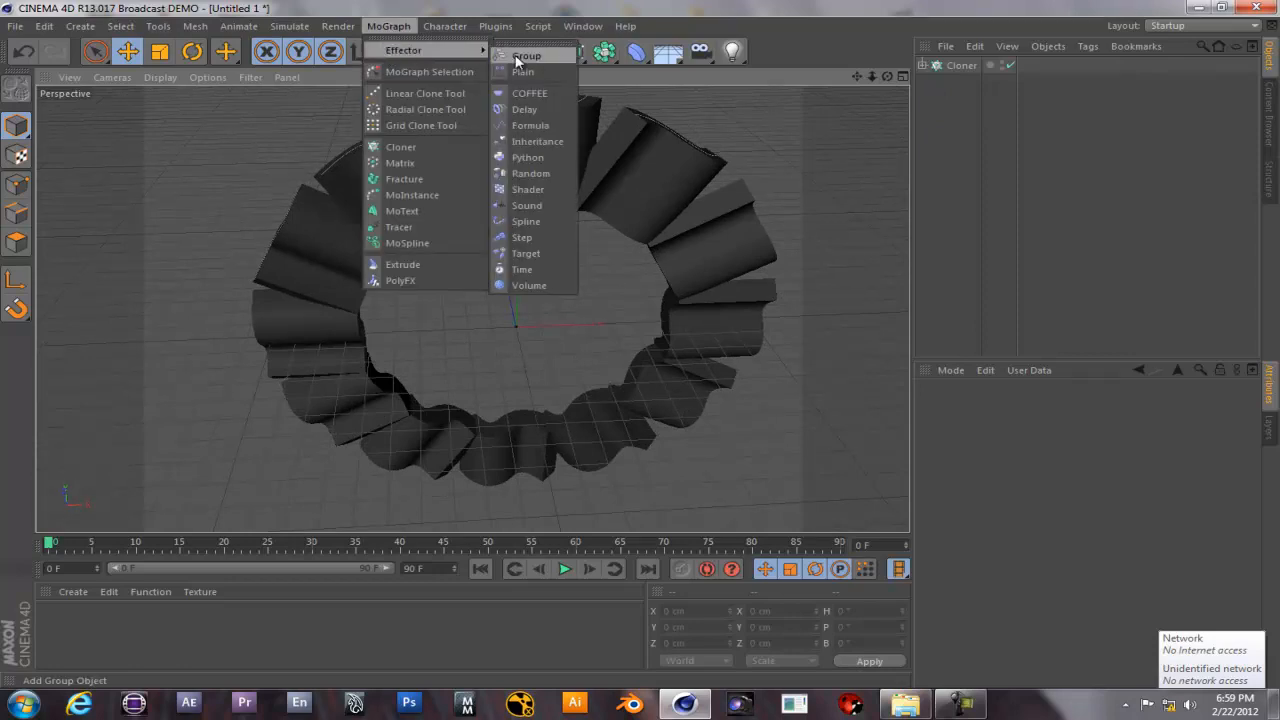
left_click(530, 174)
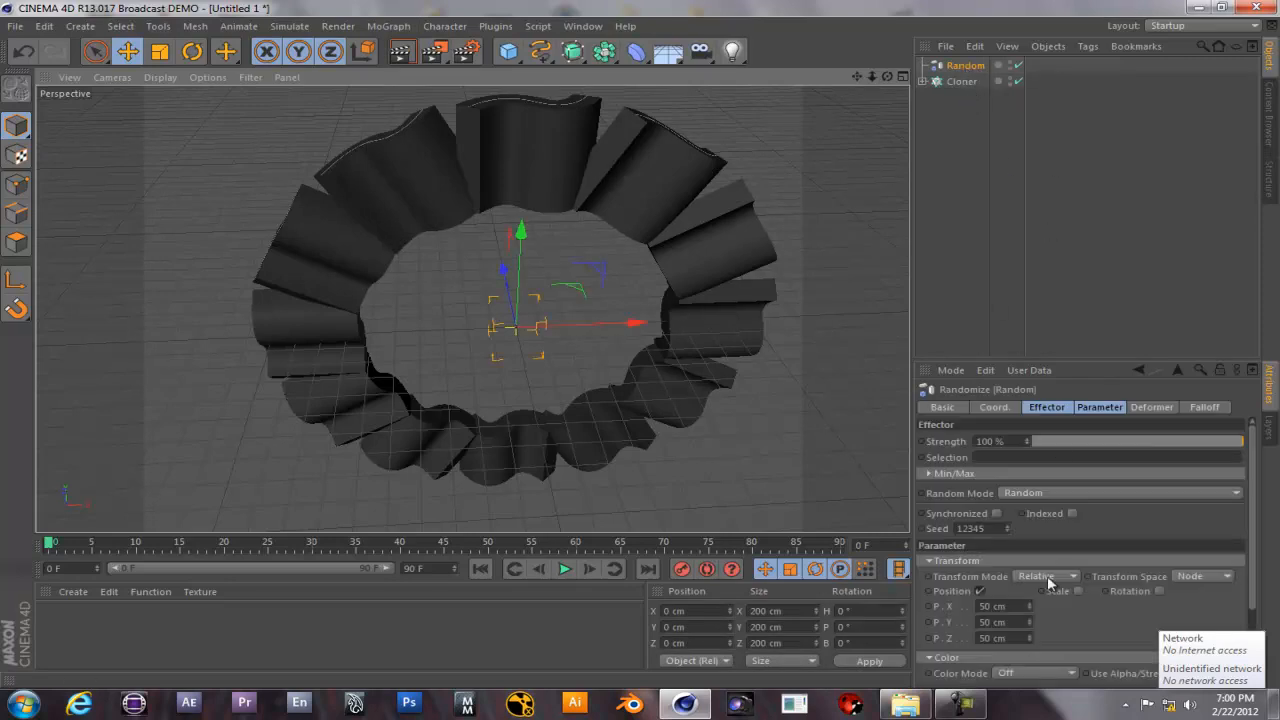
left_click(980, 590)
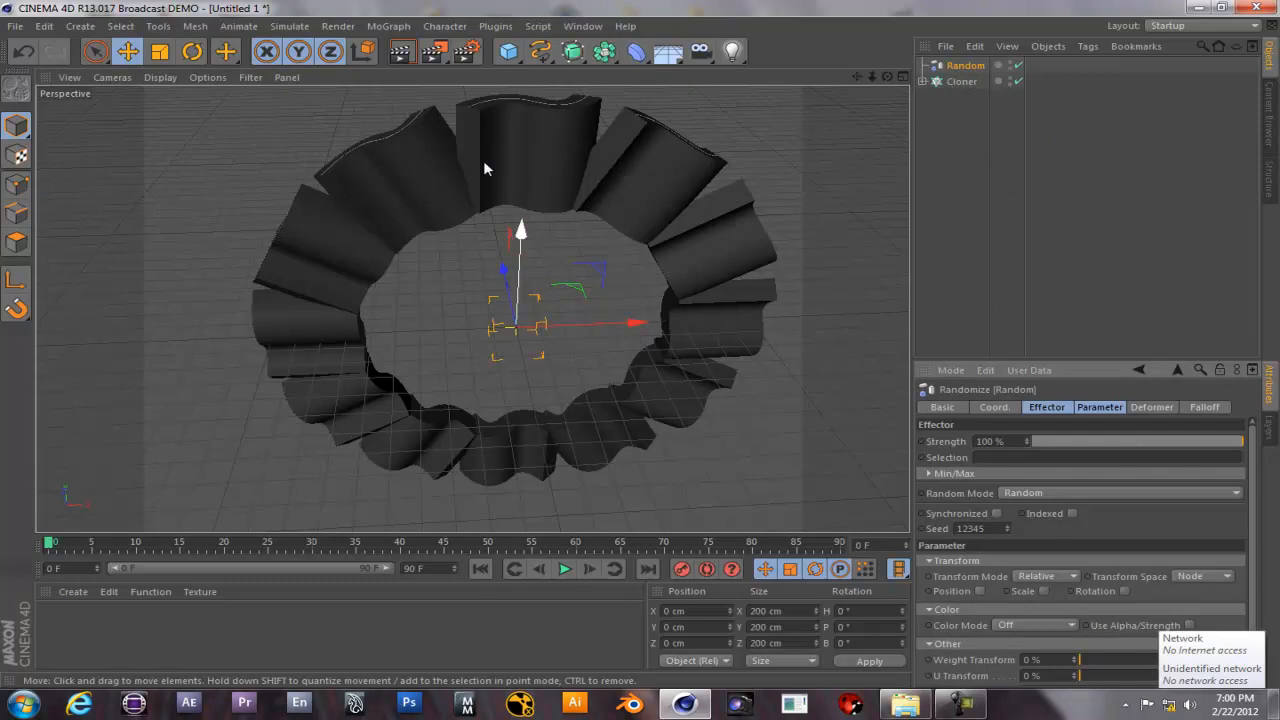
scroll(1257, 472, "down", 1)
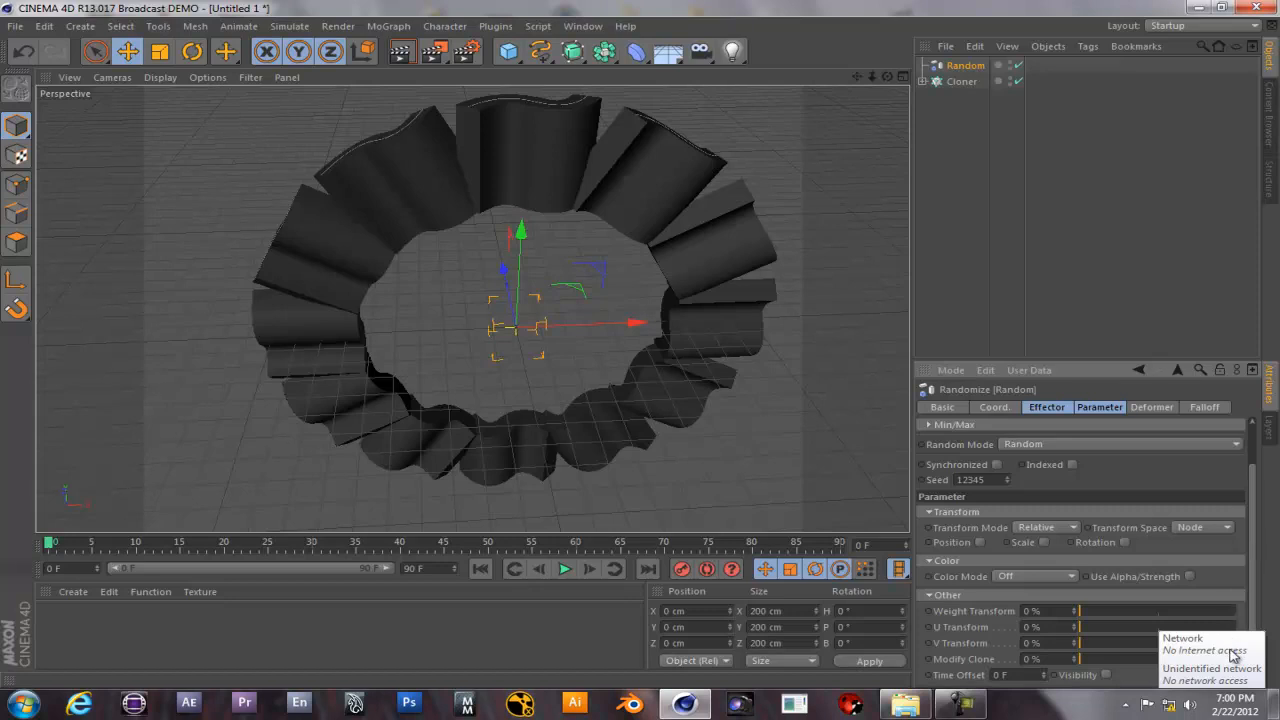
left_click(1168, 709)
left_click(1168, 709)
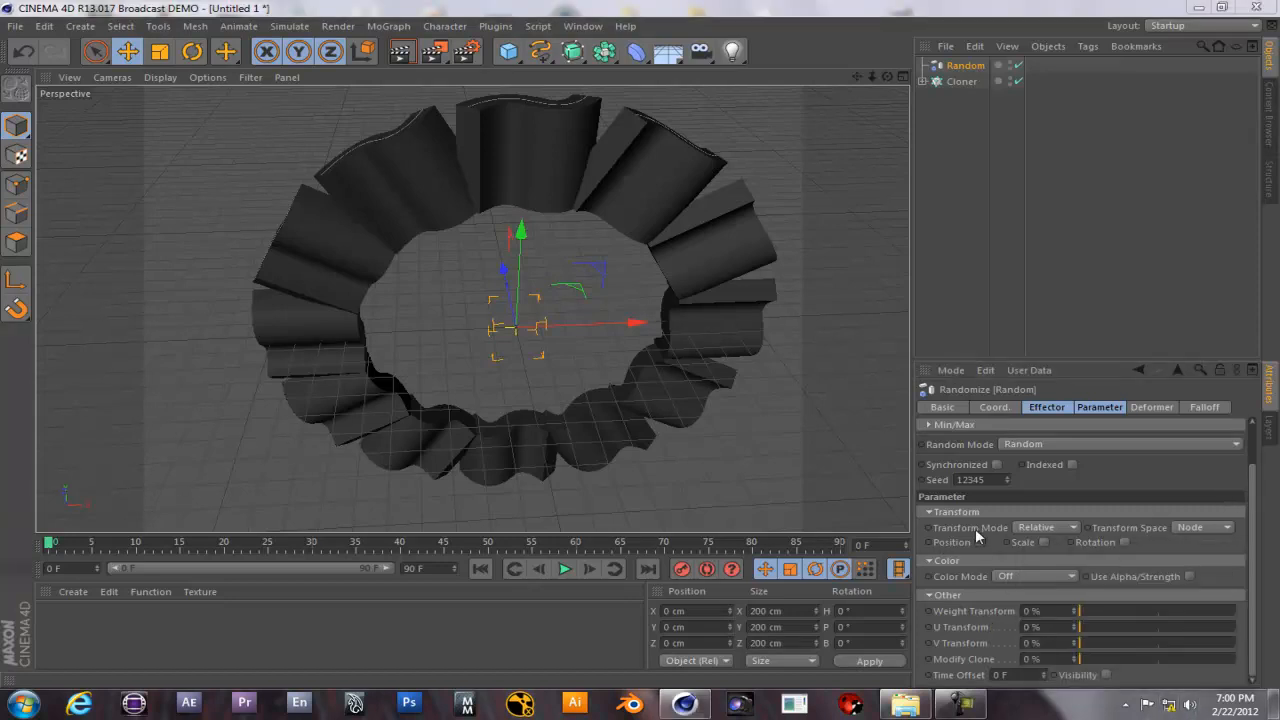
Set the Random effector's Color Mode to On, trying User Defined along the way.
left_click(1041, 569)
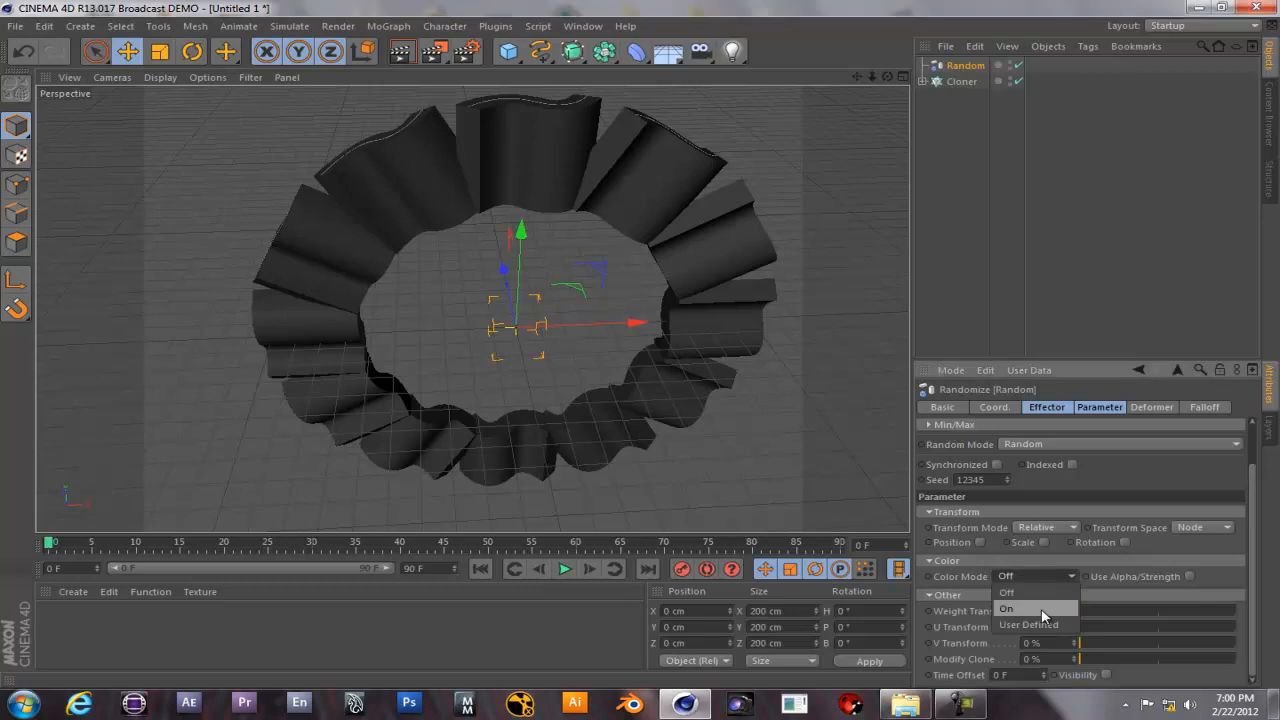
left_click(1041, 608)
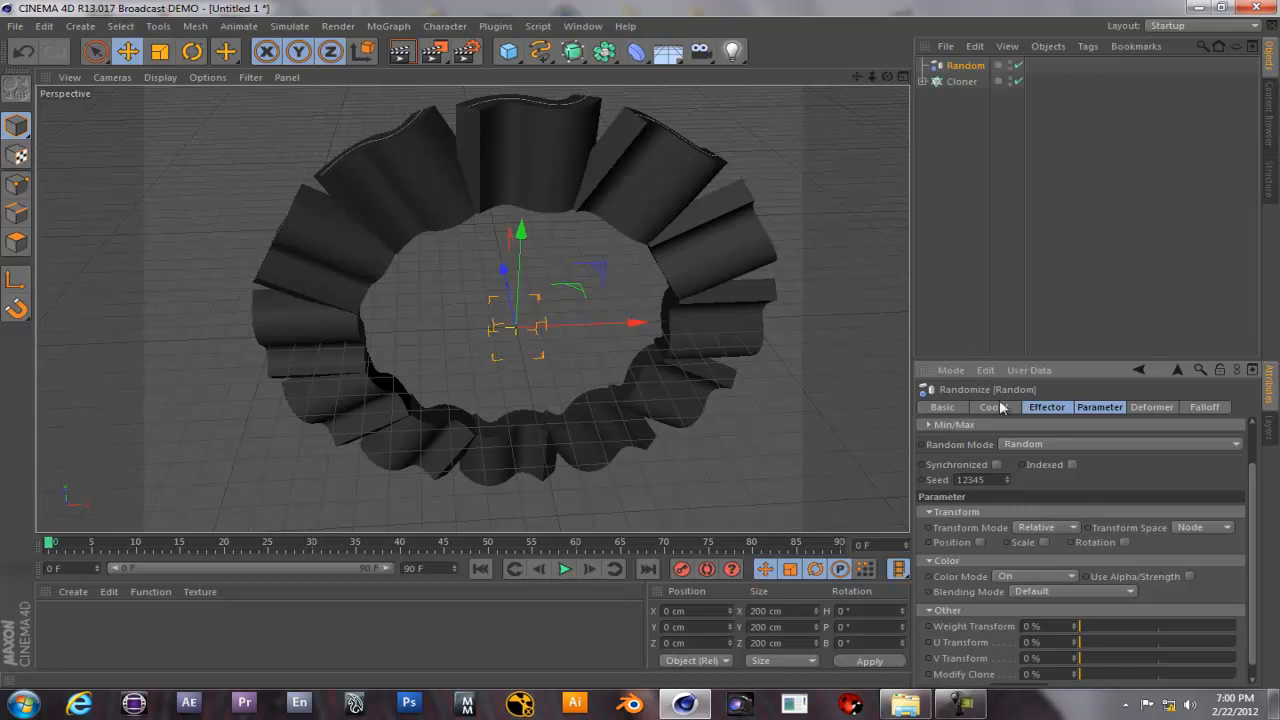
left_click(1055, 577)
left_click(1050, 615)
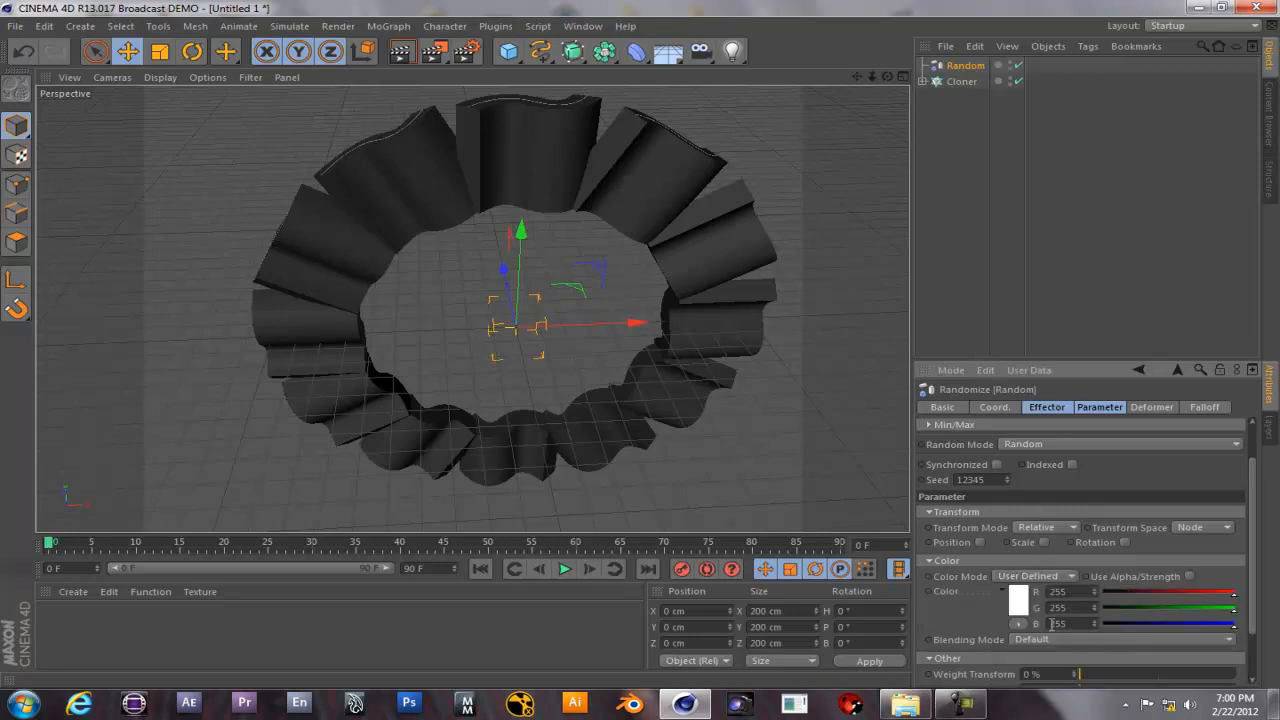
left_click(1027, 577)
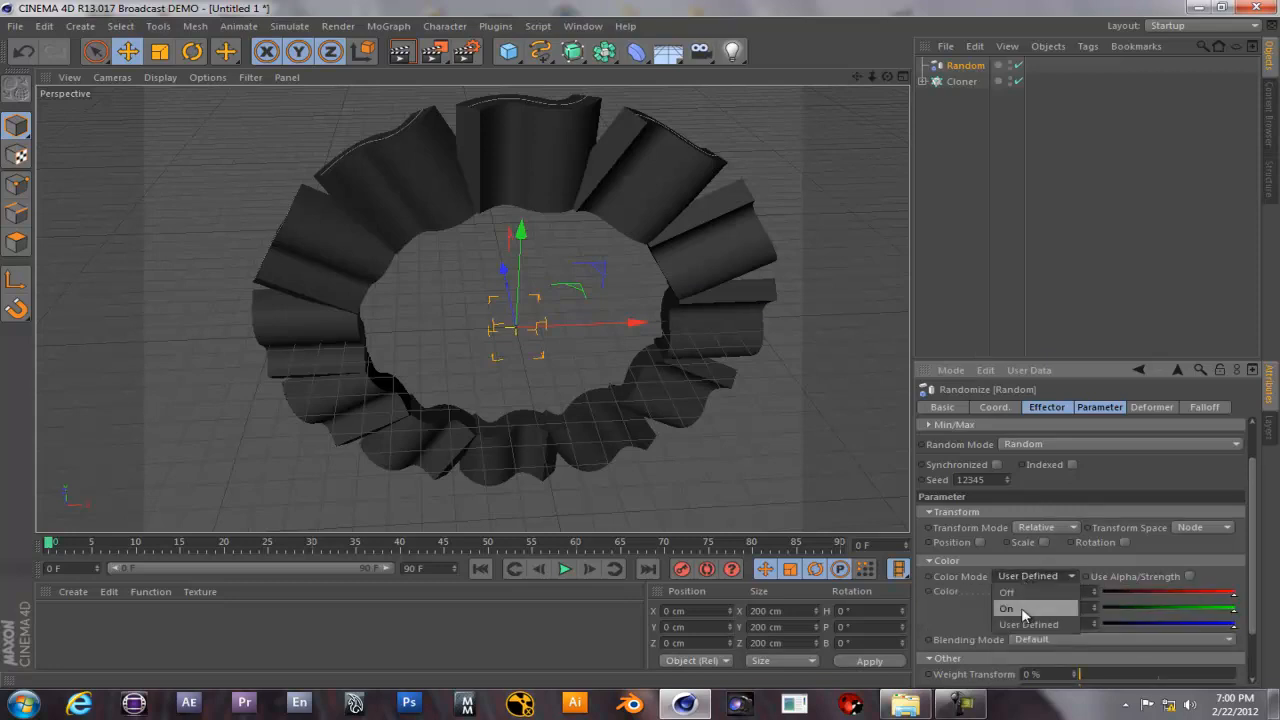
left_click(1027, 614)
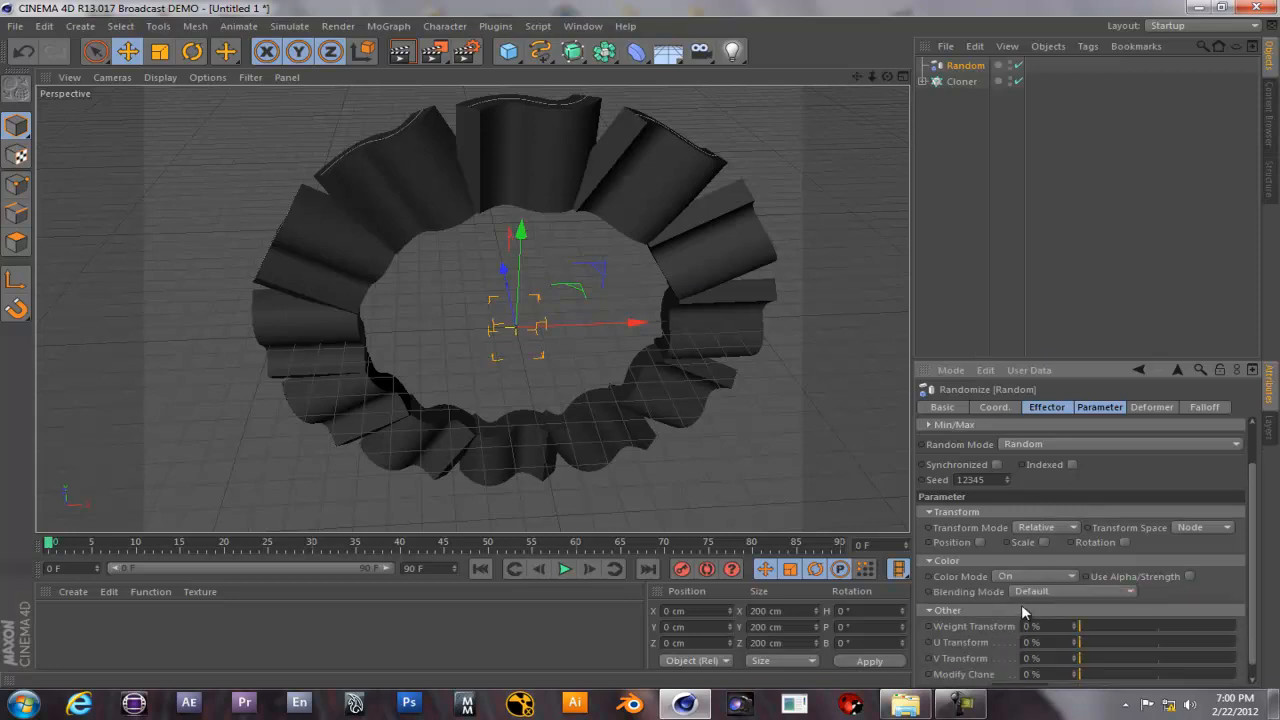
Assign the Random effector to the Cloner's Effectors list.
left_click(961, 81)
left_click(1152, 407)
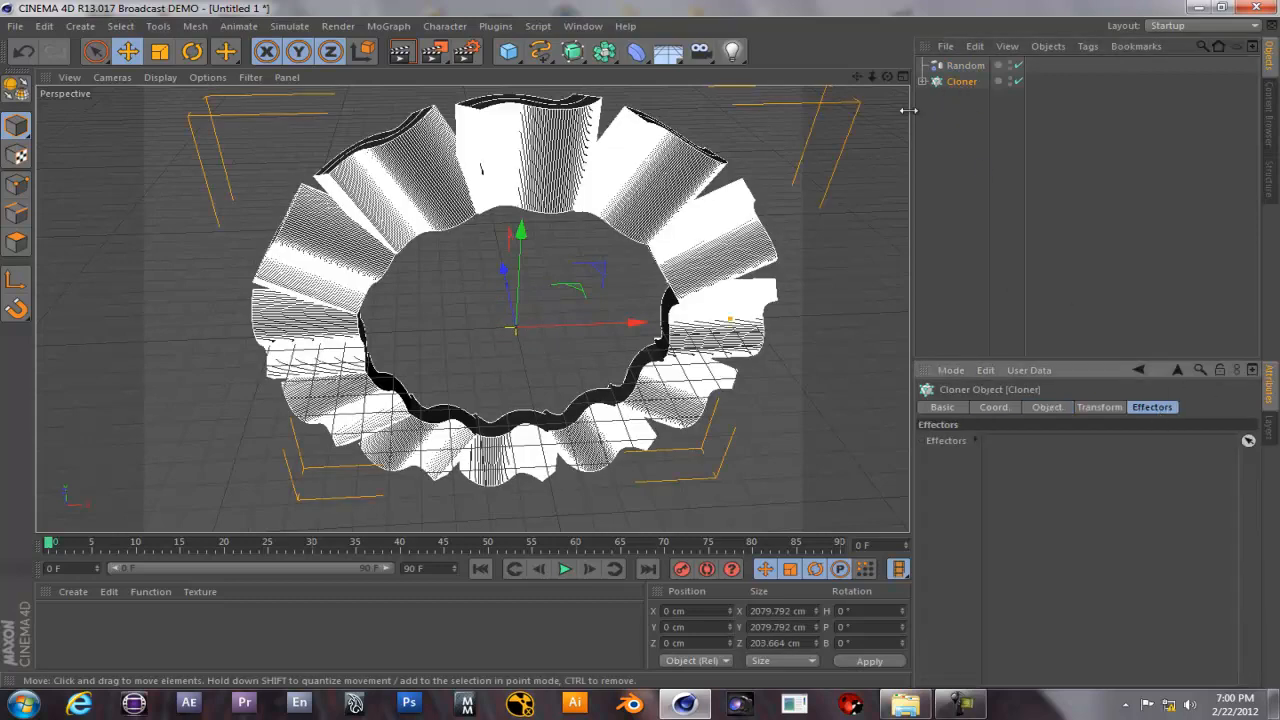
left_click_drag(960, 66, 1005, 465)
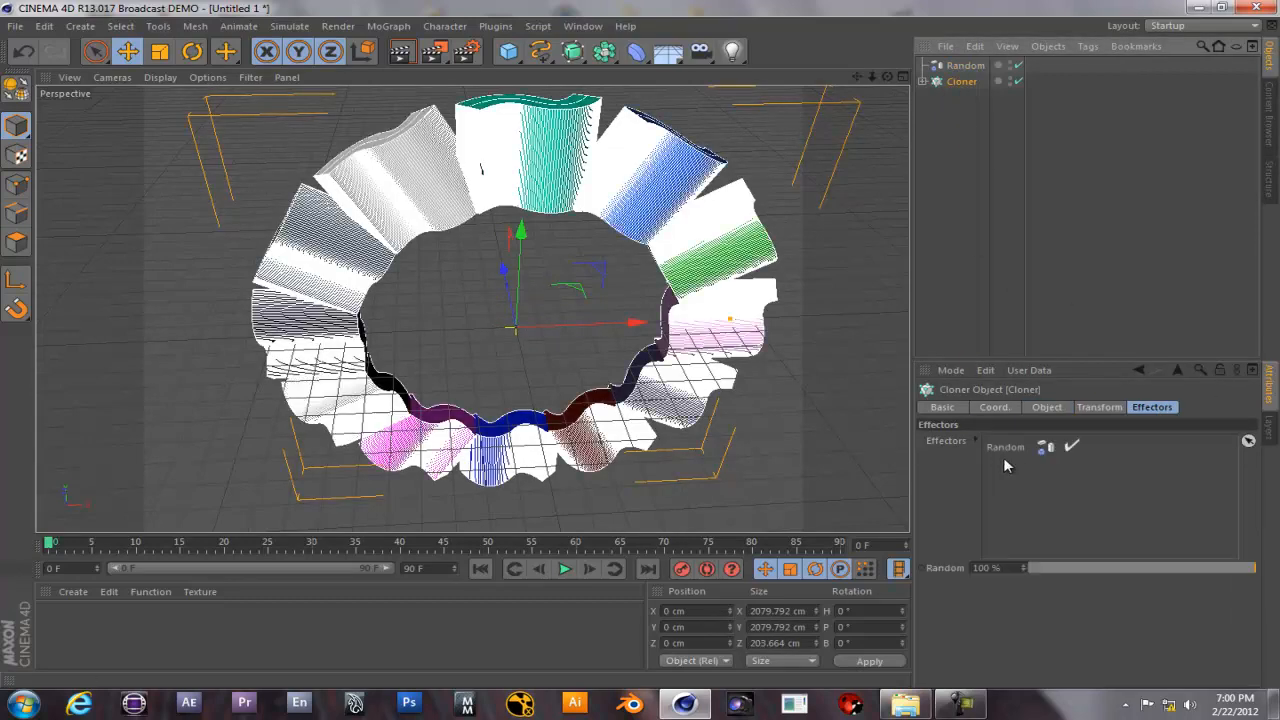
Render the active view of the ring with nothing selected, and return to the editor display.
left_click(763, 415)
left_click_drag(531, 508, 551, 458, "alt")
middle_click_drag(549, 449, 518, 355, "alt")
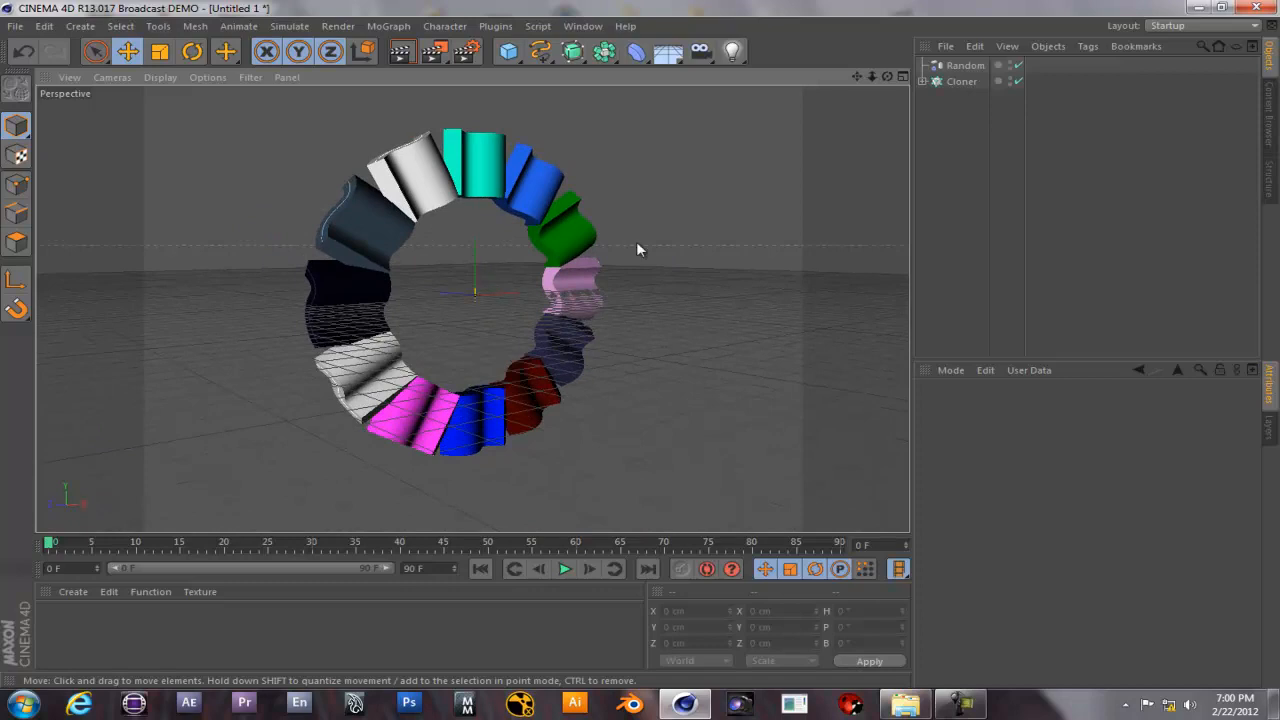
left_click(399, 52)
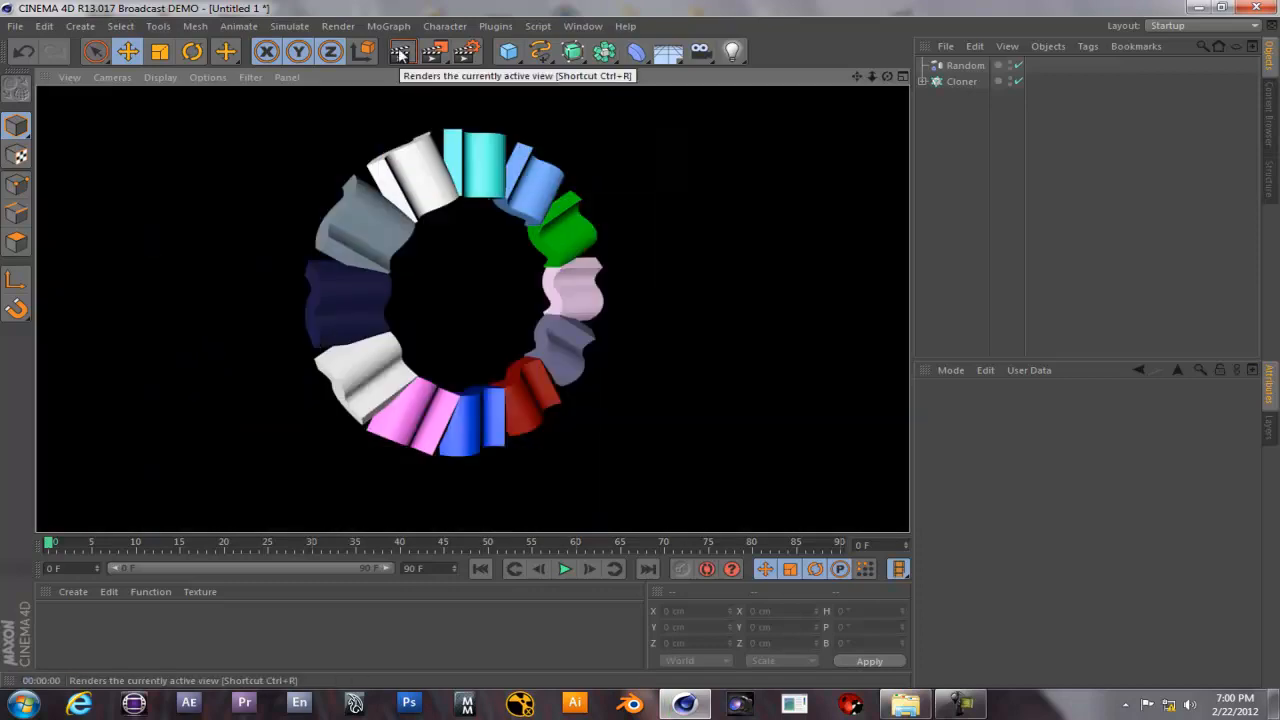
left_click(724, 285)
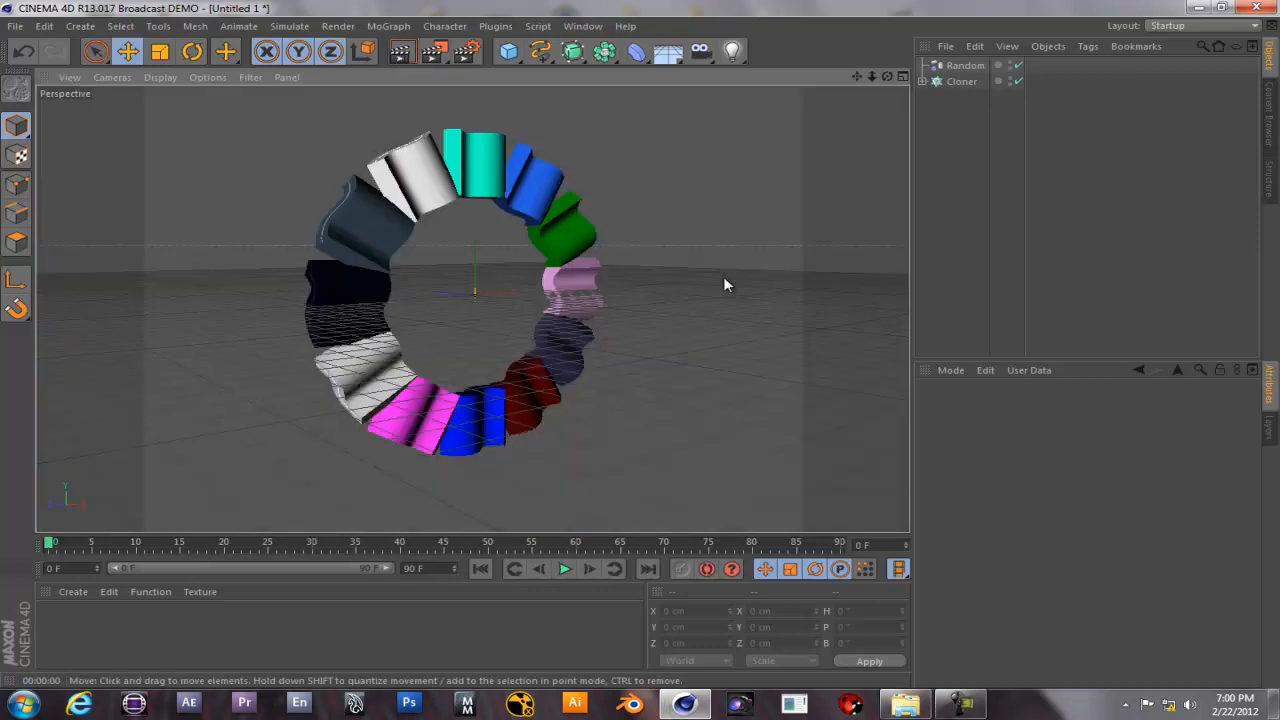
Enable Use Alpha/Strength on the Random effector and lower its seed to 12343.
left_click(960, 66)
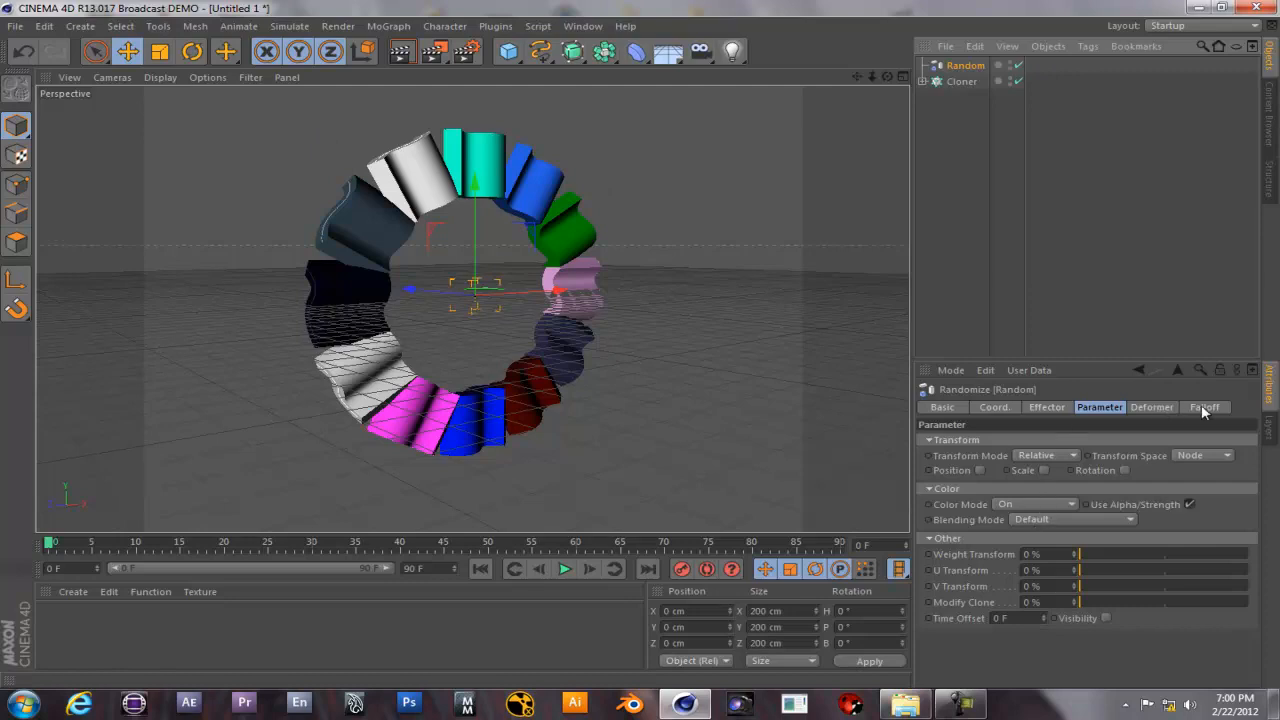
left_click(1047, 408)
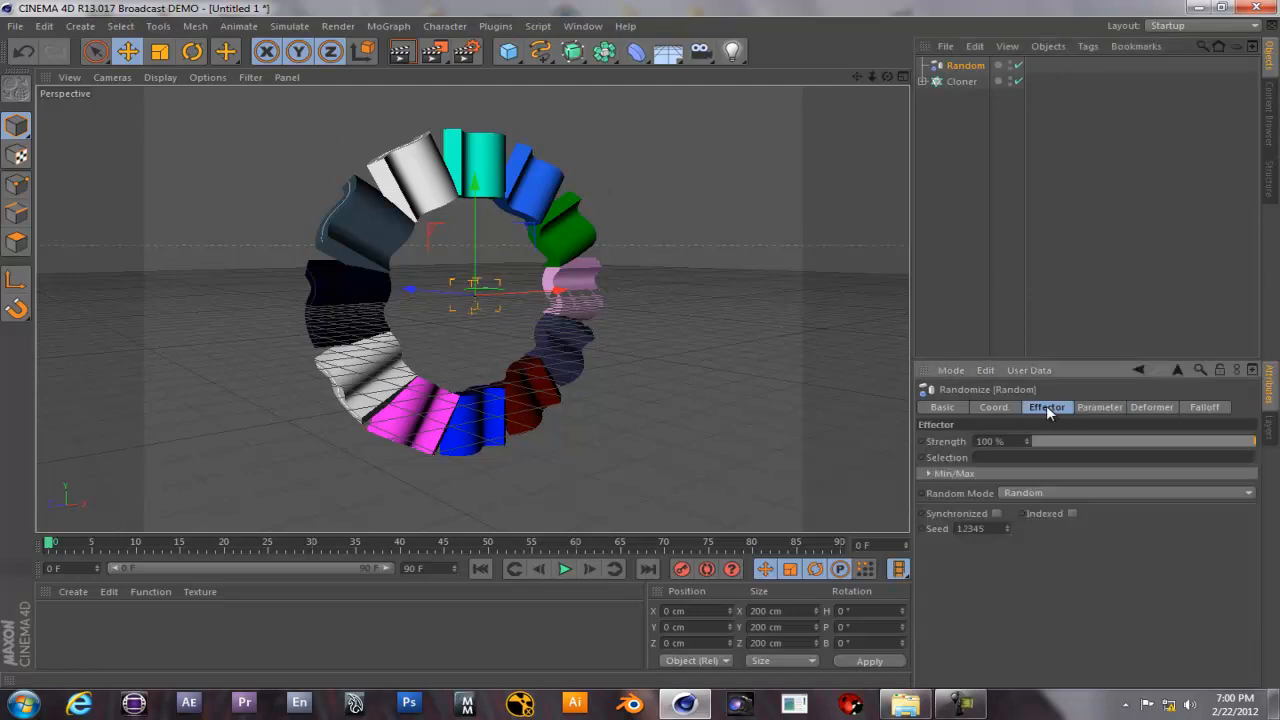
left_click(1007, 530)
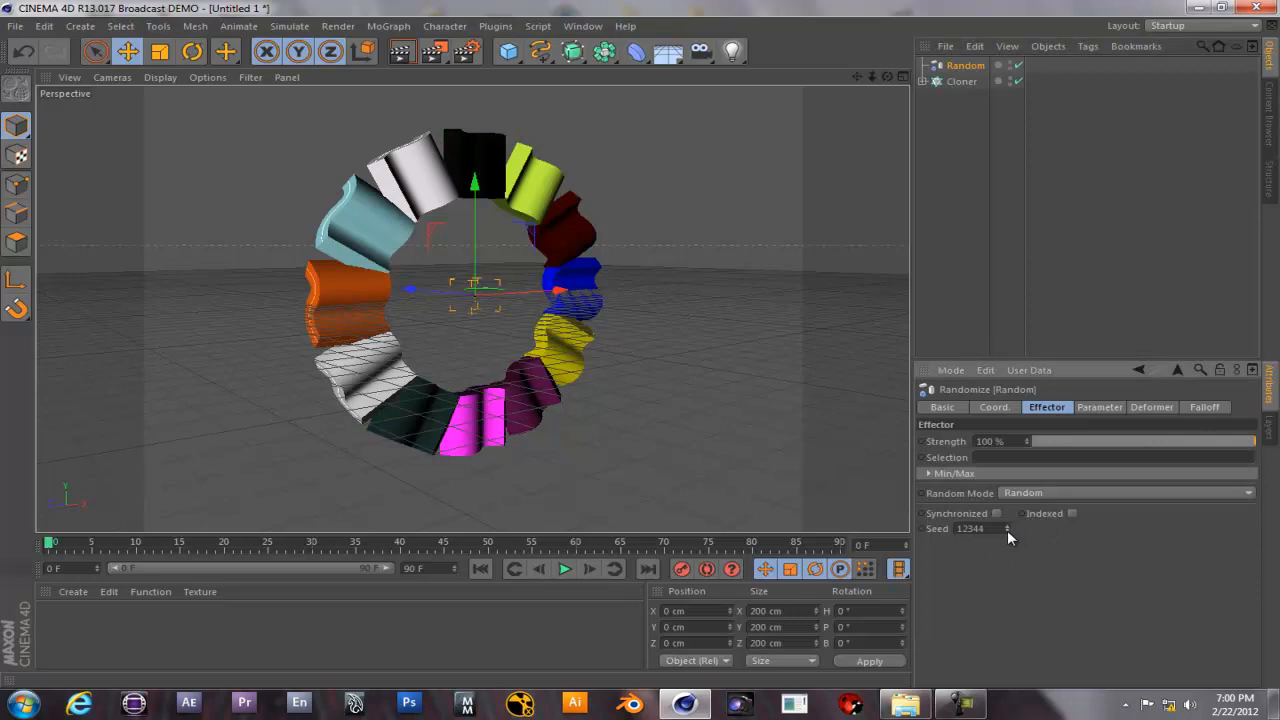
left_click(1007, 530)
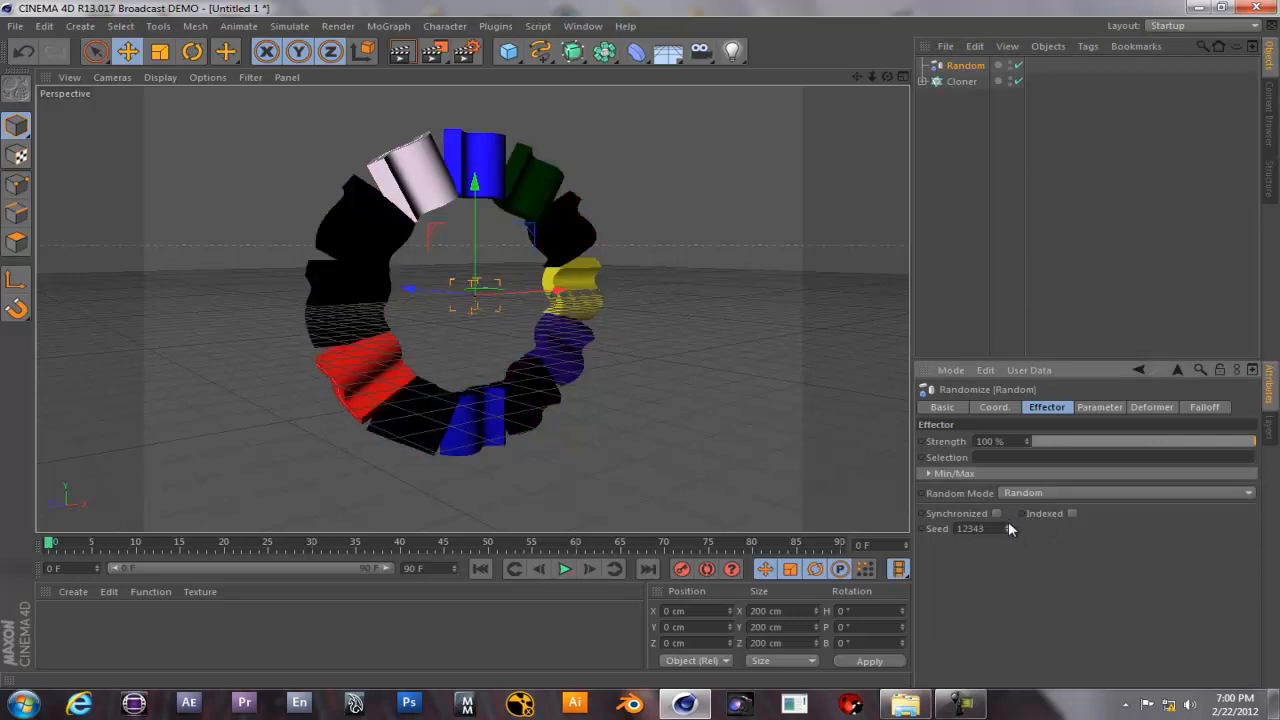
Raise the Random effector's seed to 12344, render the active view of the ring and clear the selection.
left_click(1007, 526)
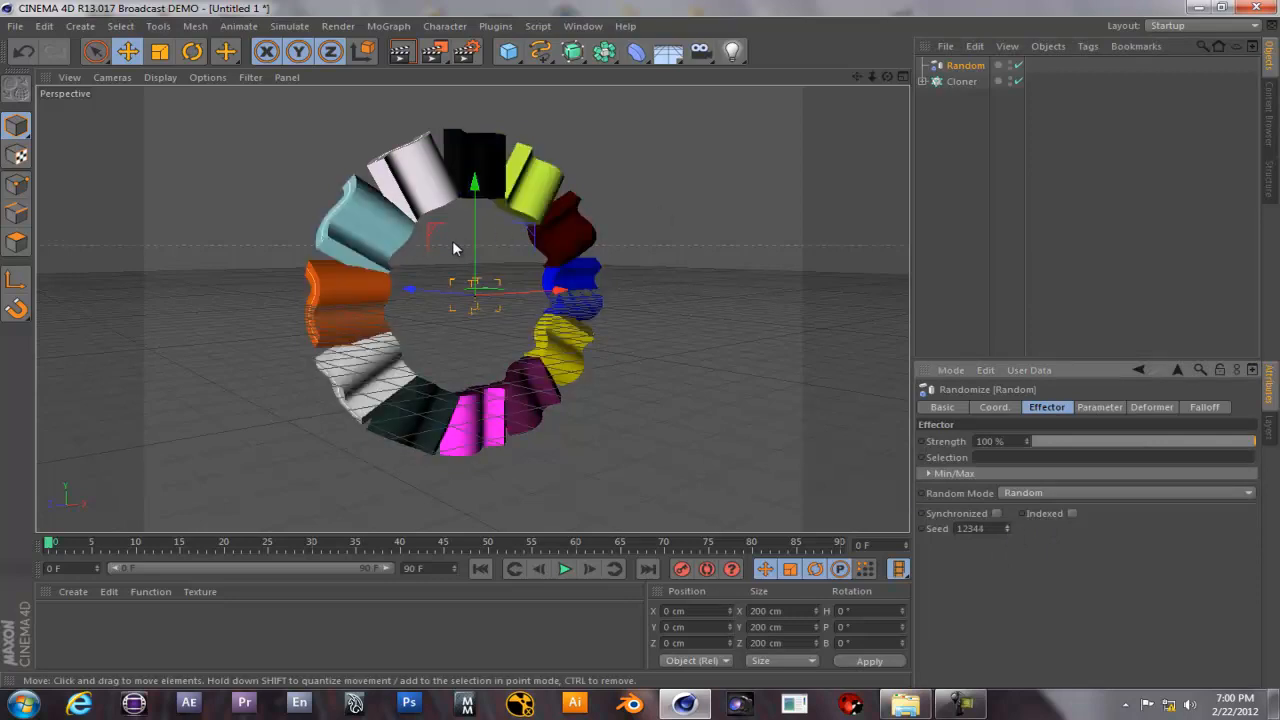
left_click(400, 52)
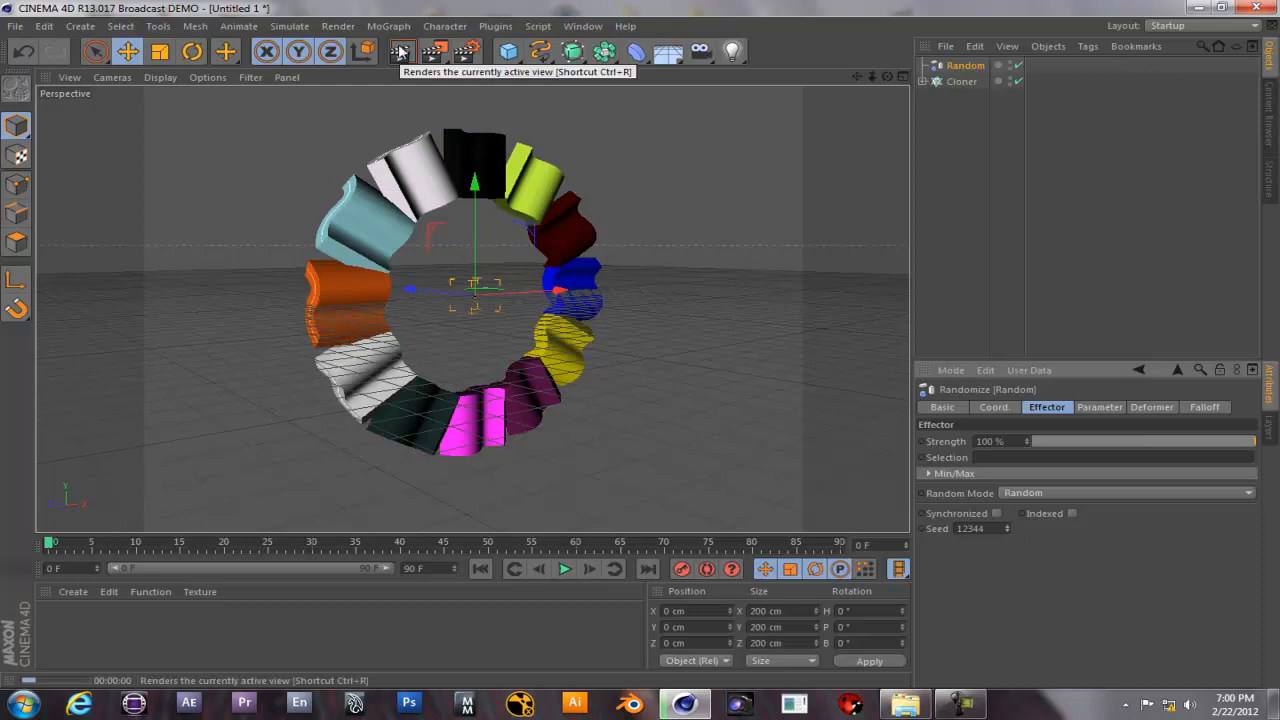
left_click(707, 239)
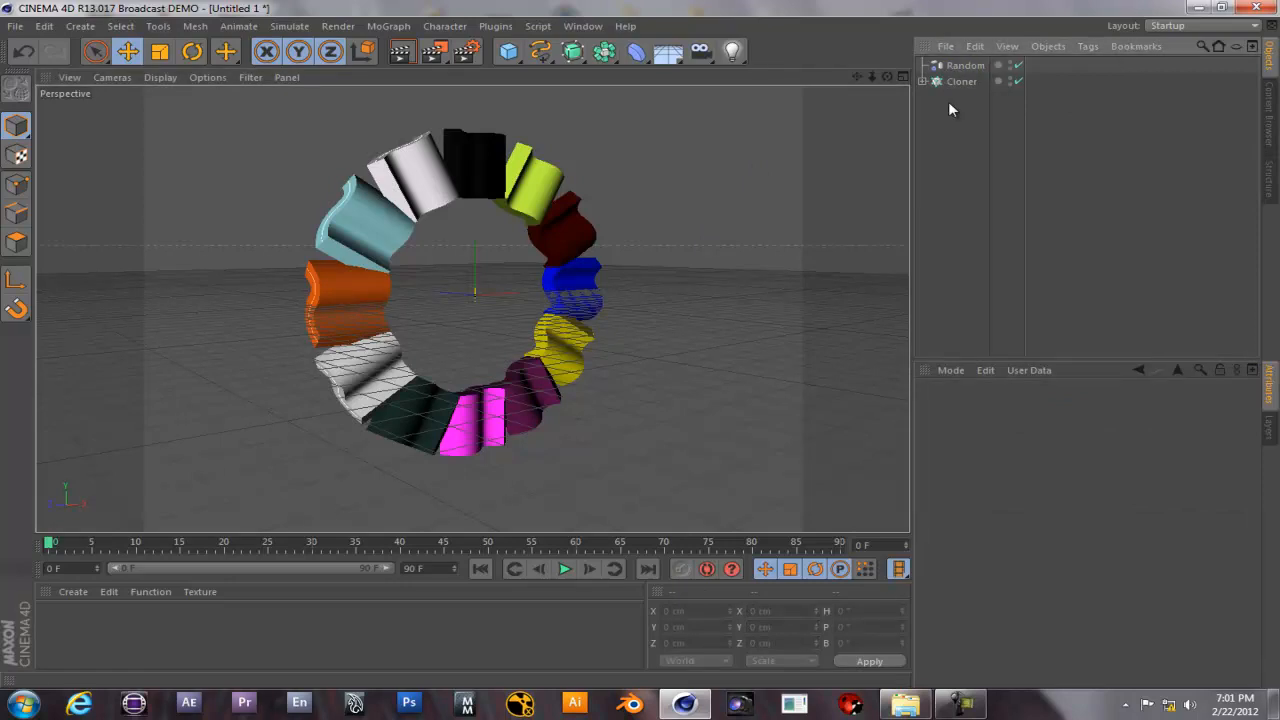
Add a Circle spline and scale it up to about 1659 cm across, running through the ring's clones.
left_click(80, 26)
mouse_move(84, 66)
left_click(183, 216)
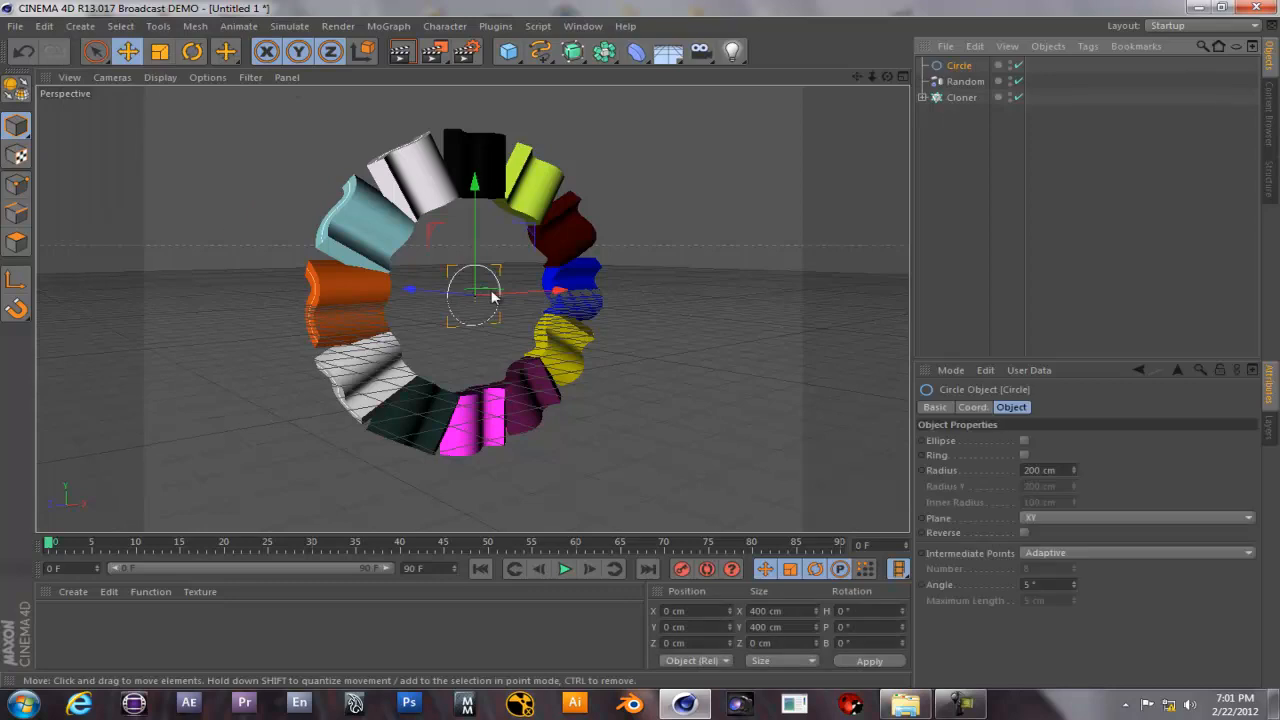
left_click(159, 51)
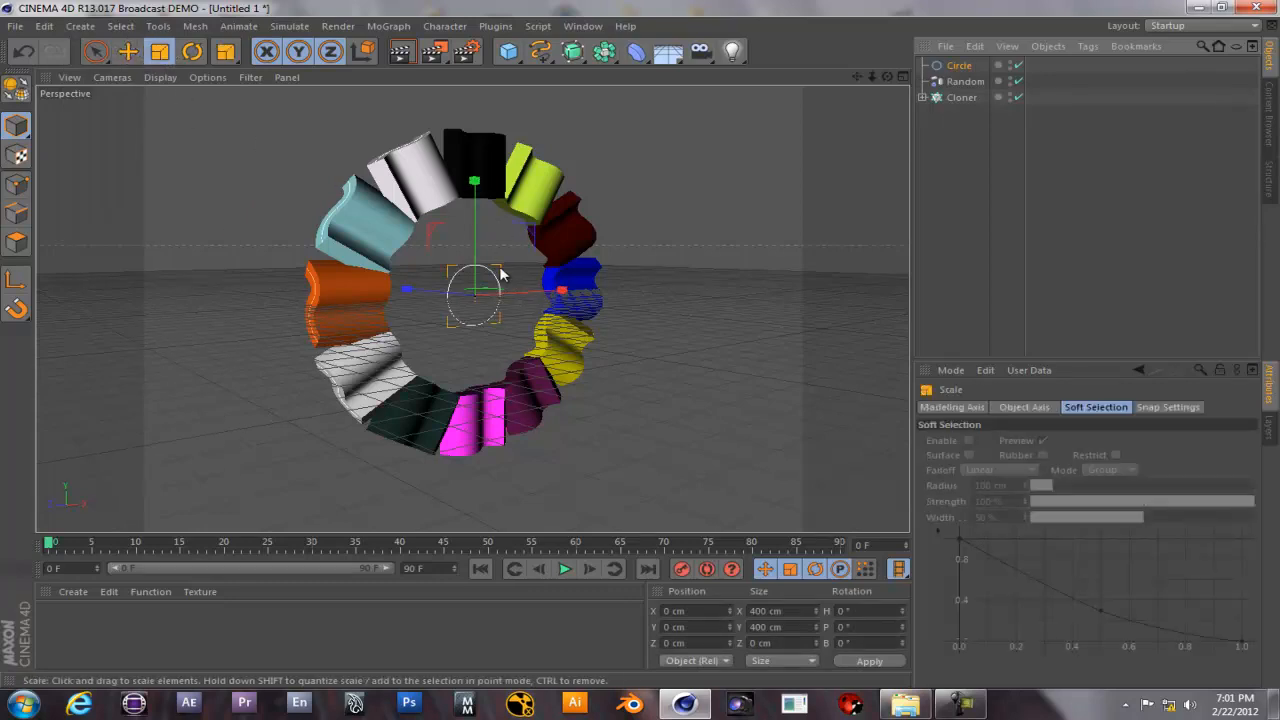
left_click(535, 234)
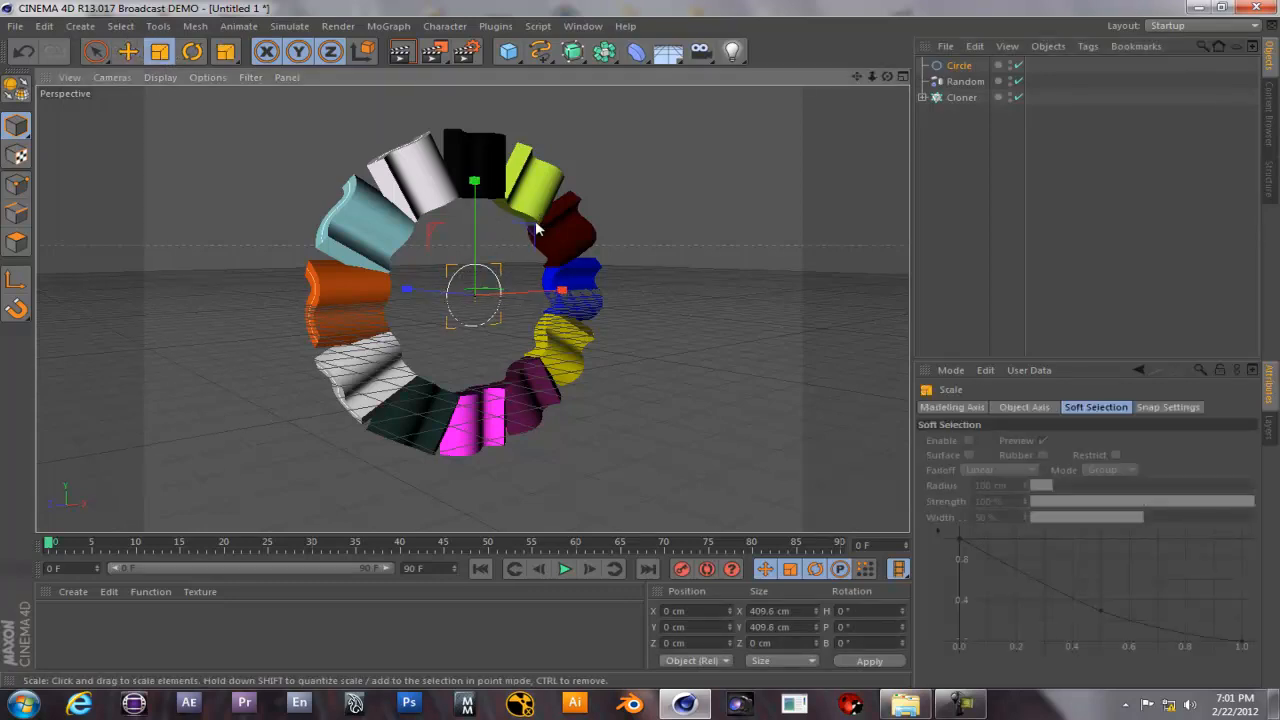
left_click(488, 276)
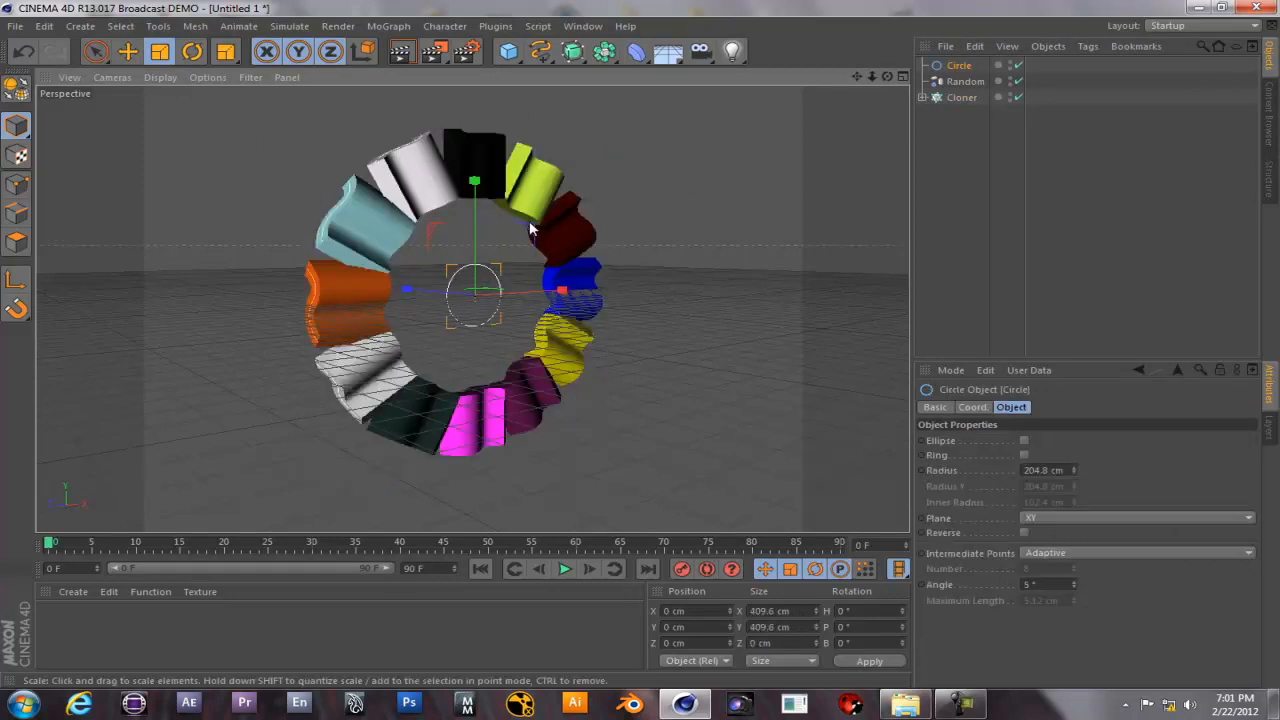
left_click_drag(529, 228, 757, 99)
Move the circle along Z to about -131 cm so it sits just in front of the ring.
left_click(128, 52)
mouse_move(410, 290)
left_mouse_down()
mouse_move(437, 299)
mouse_move(425, 303)
left_mouse_up()
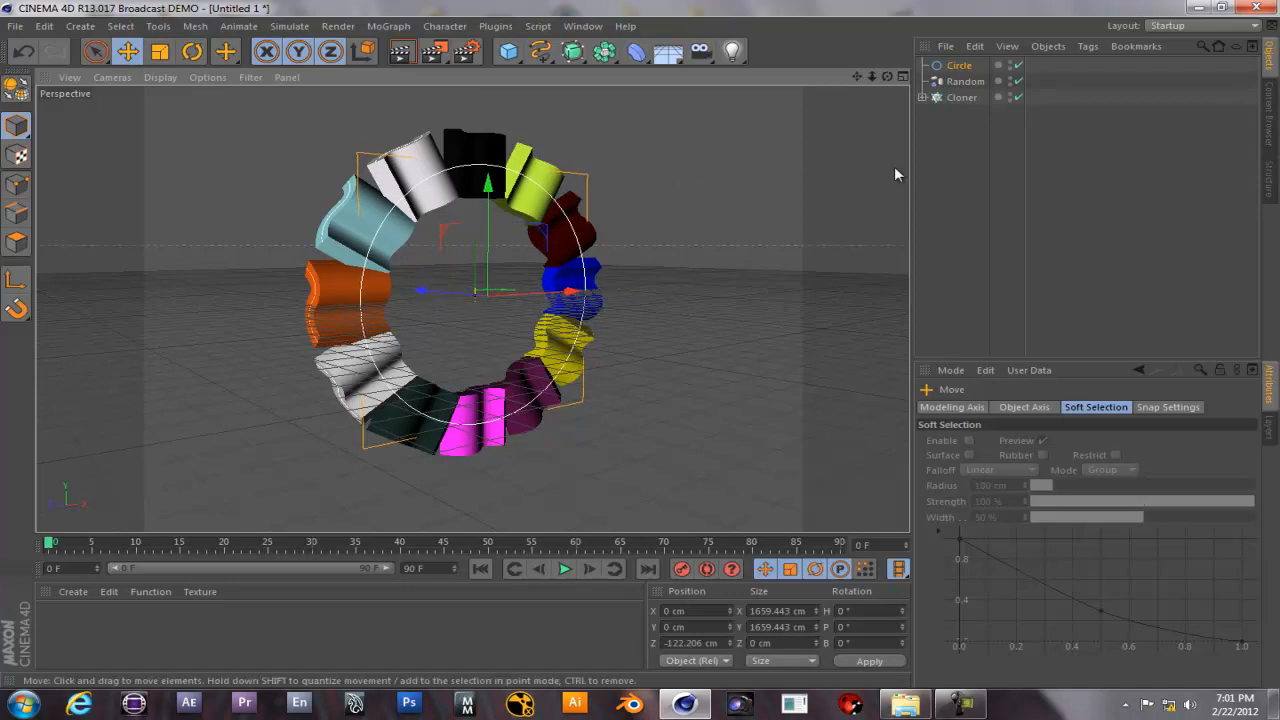
left_click(902, 76)
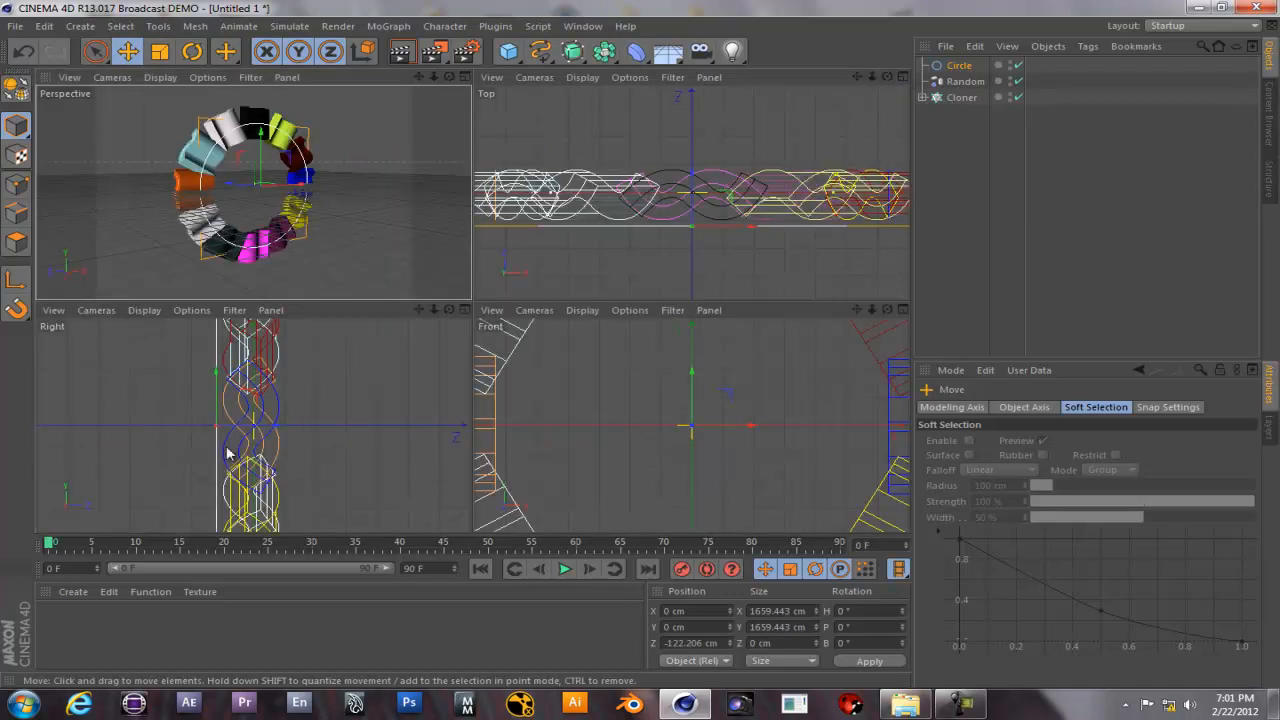
left_click_drag(277, 428, 272, 429)
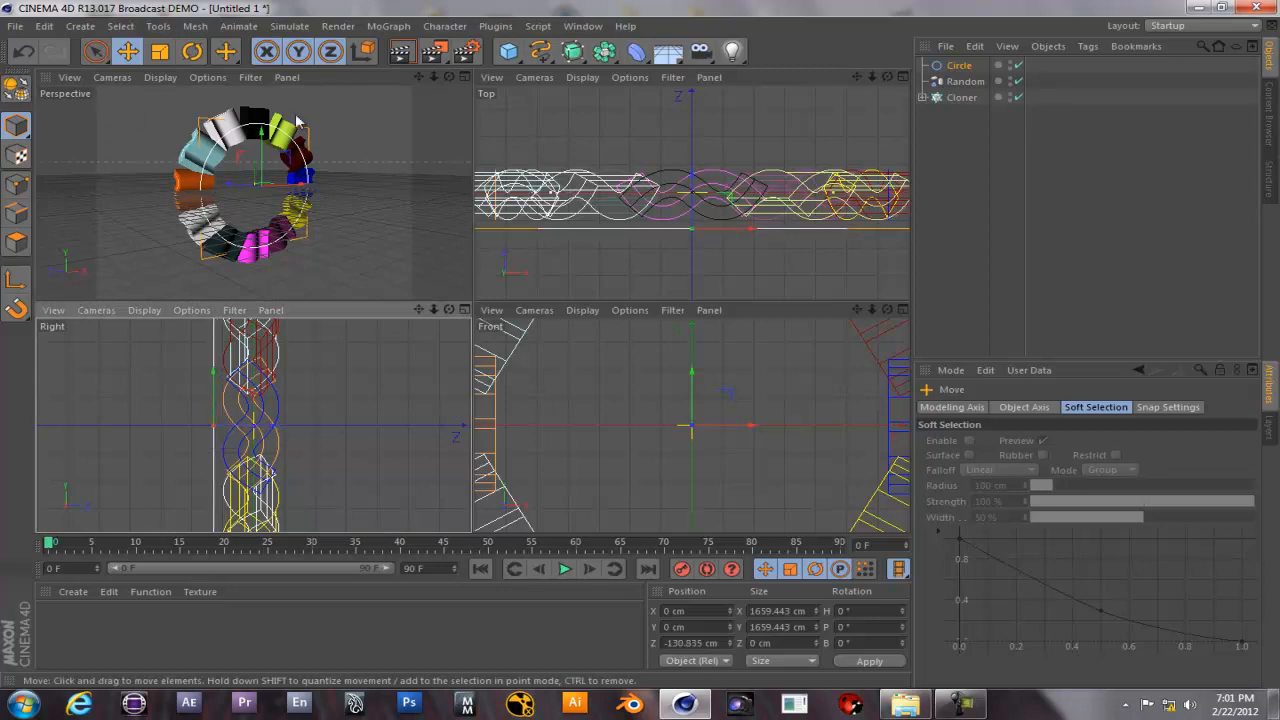
left_click(464, 77)
Add a Text spline and set its text to "on".
left_click(80, 26)
mouse_move(95, 66)
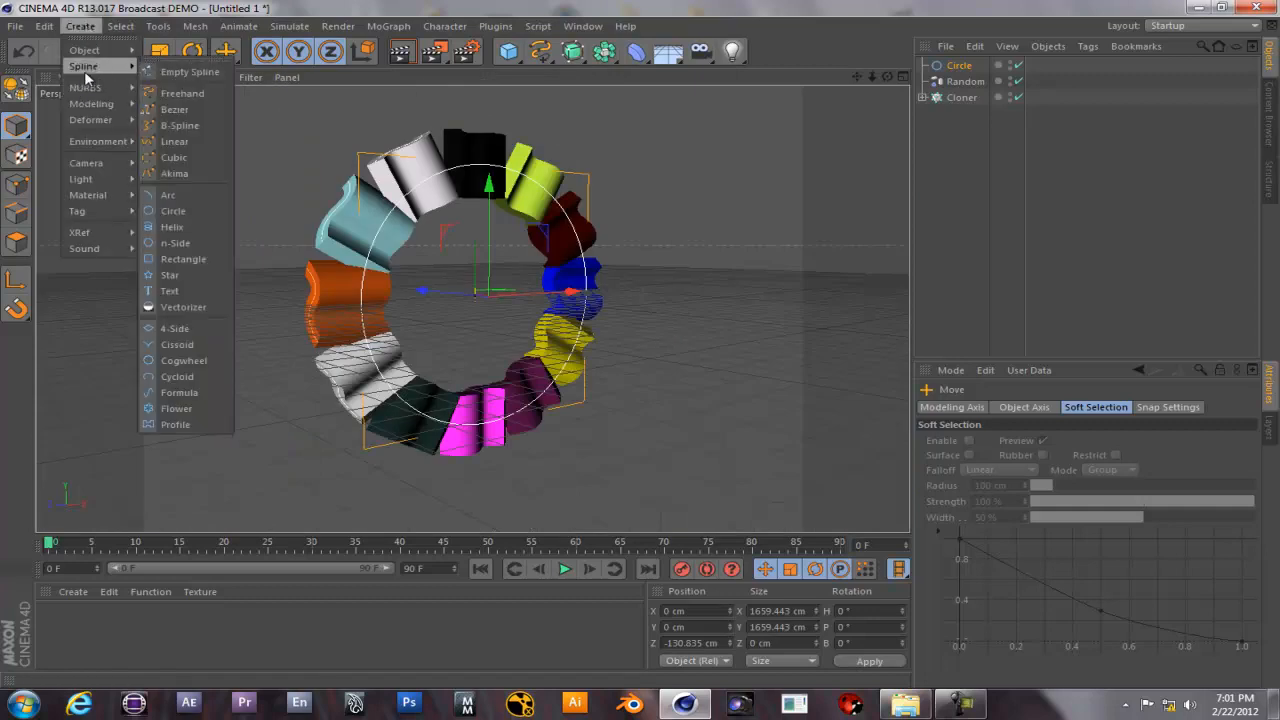
left_click(168, 291)
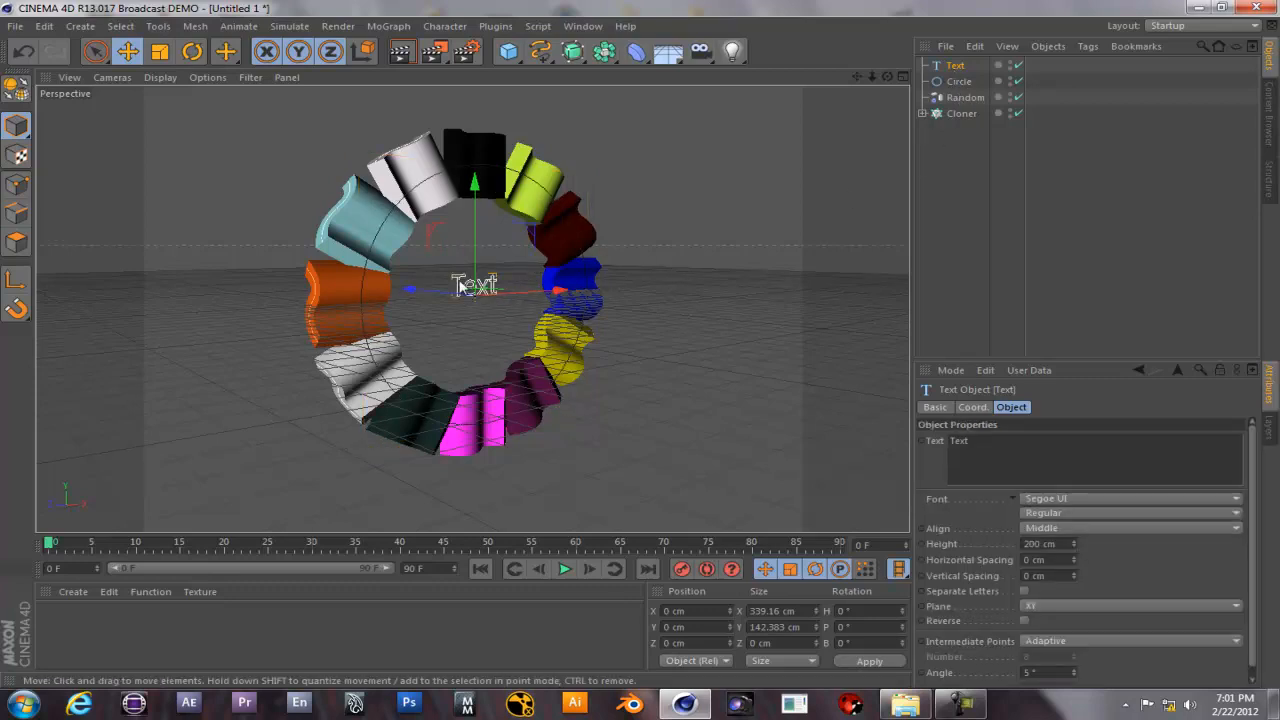
scroll(512, 287, "up", 3)
left_click(990, 448)
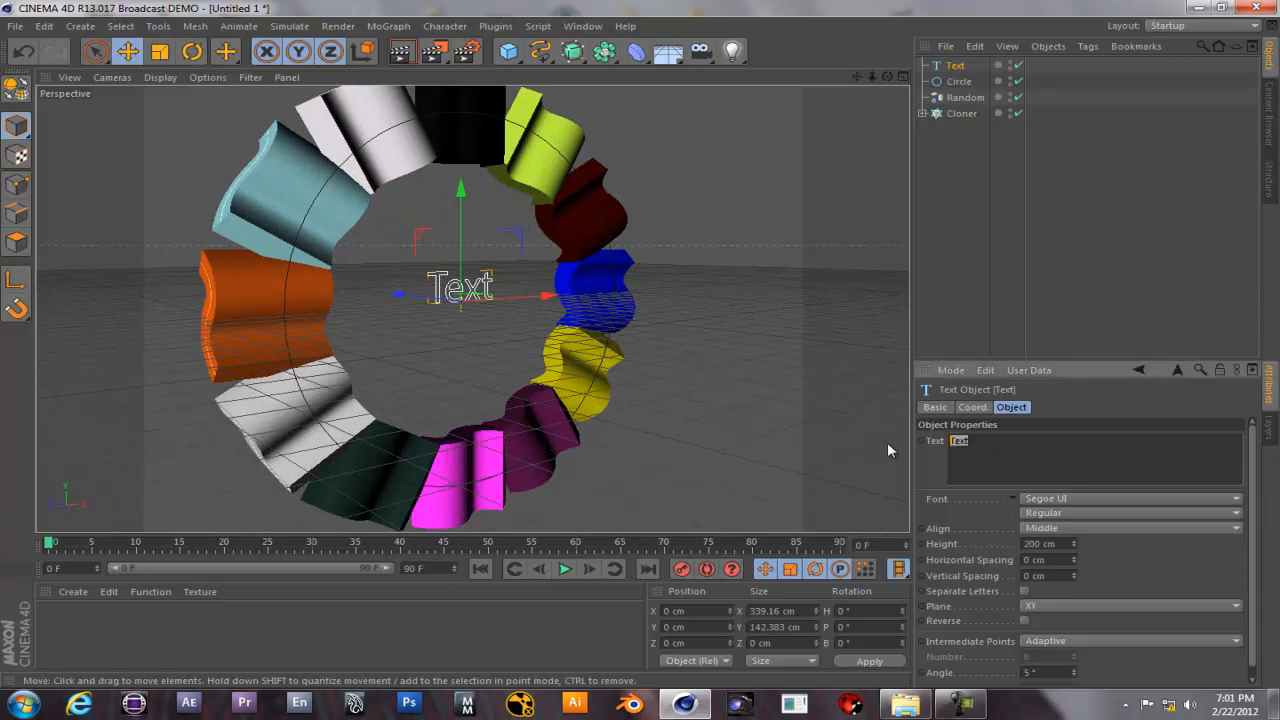
type("on")
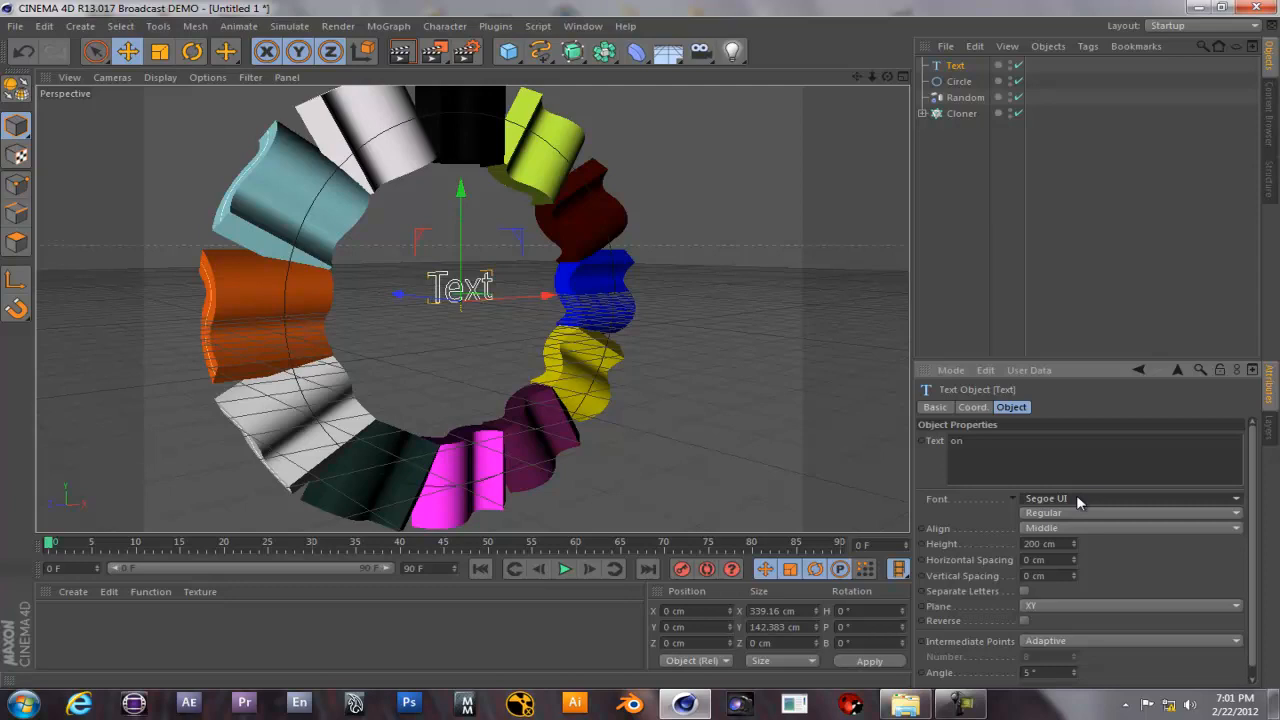
Set the text spline's font to Impact.
left_click(1225, 497)
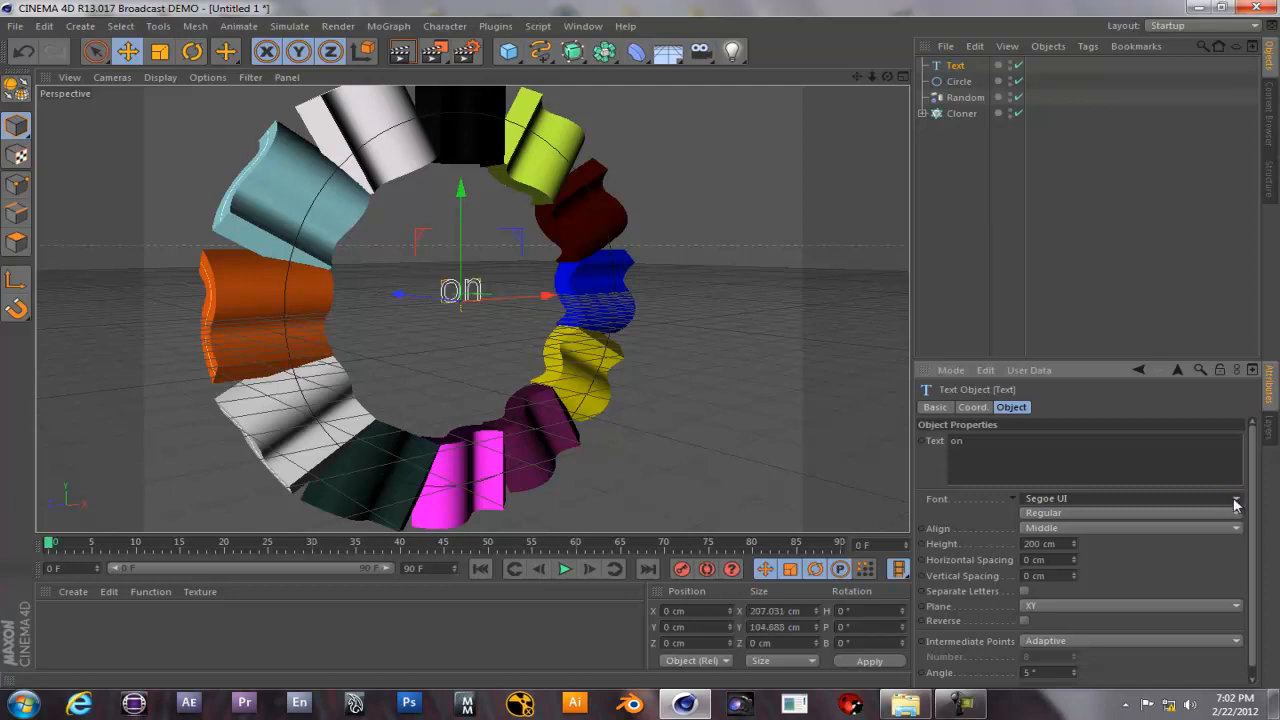
left_click(1236, 500)
scroll(1101, 268, "up", 15)
scroll(1095, 213, "up", 20)
scroll(1102, 242, "up", 20)
scroll(1110, 241, "up", 20)
scroll(1105, 240, "up", 10)
scroll(1100, 230, "down", 6)
left_click(1092, 216)
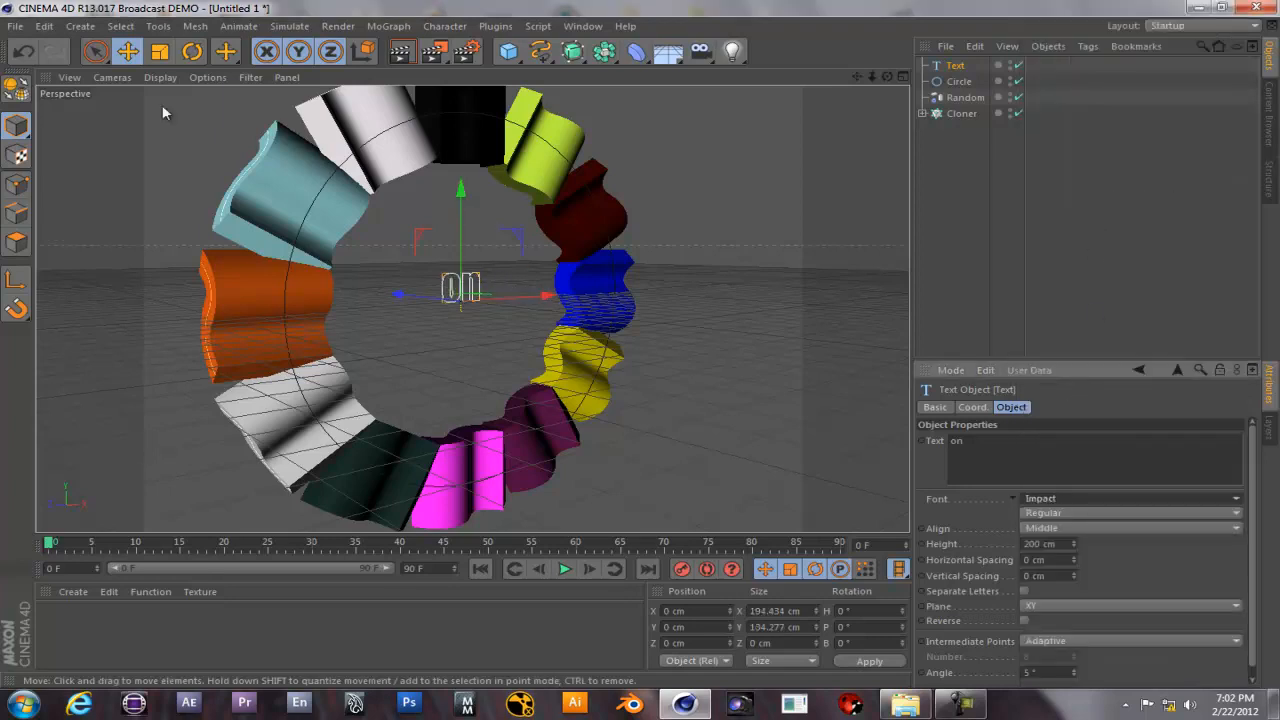
Move the text spline to about X 580 cm and Z -183 cm, in front of the ring's blue clone.
key("t")
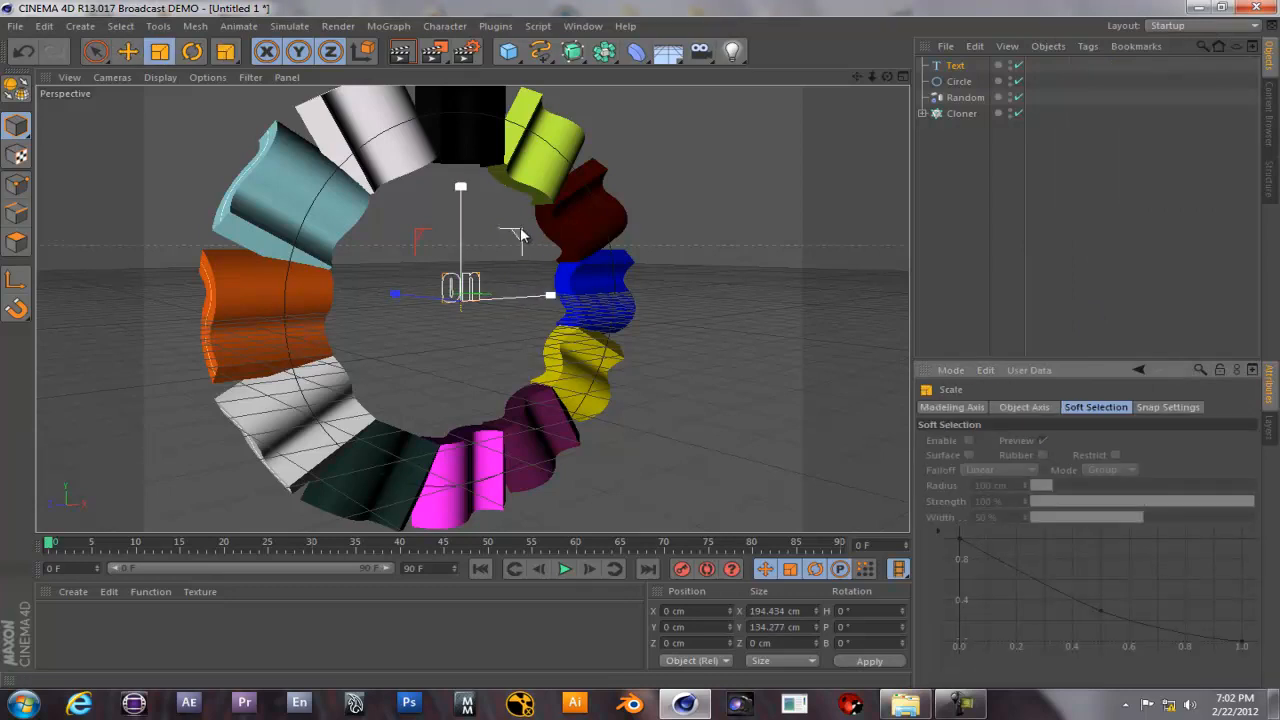
left_click(522, 234)
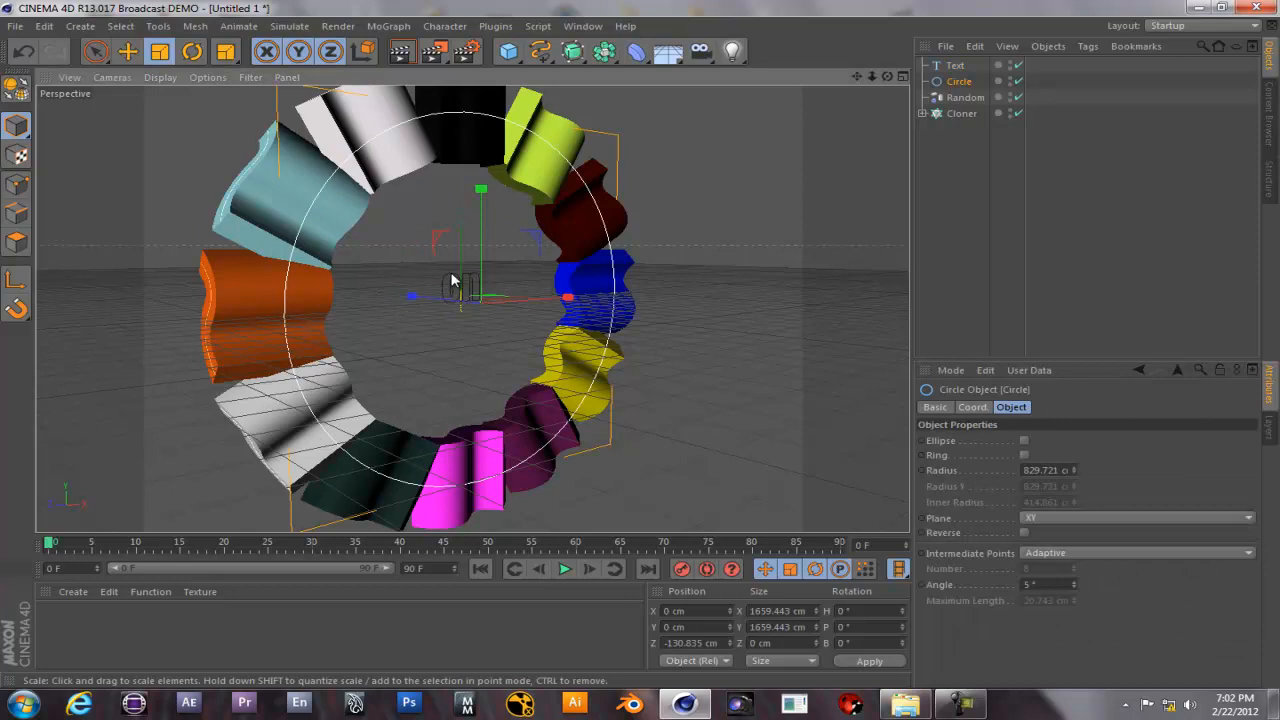
left_click(955, 67)
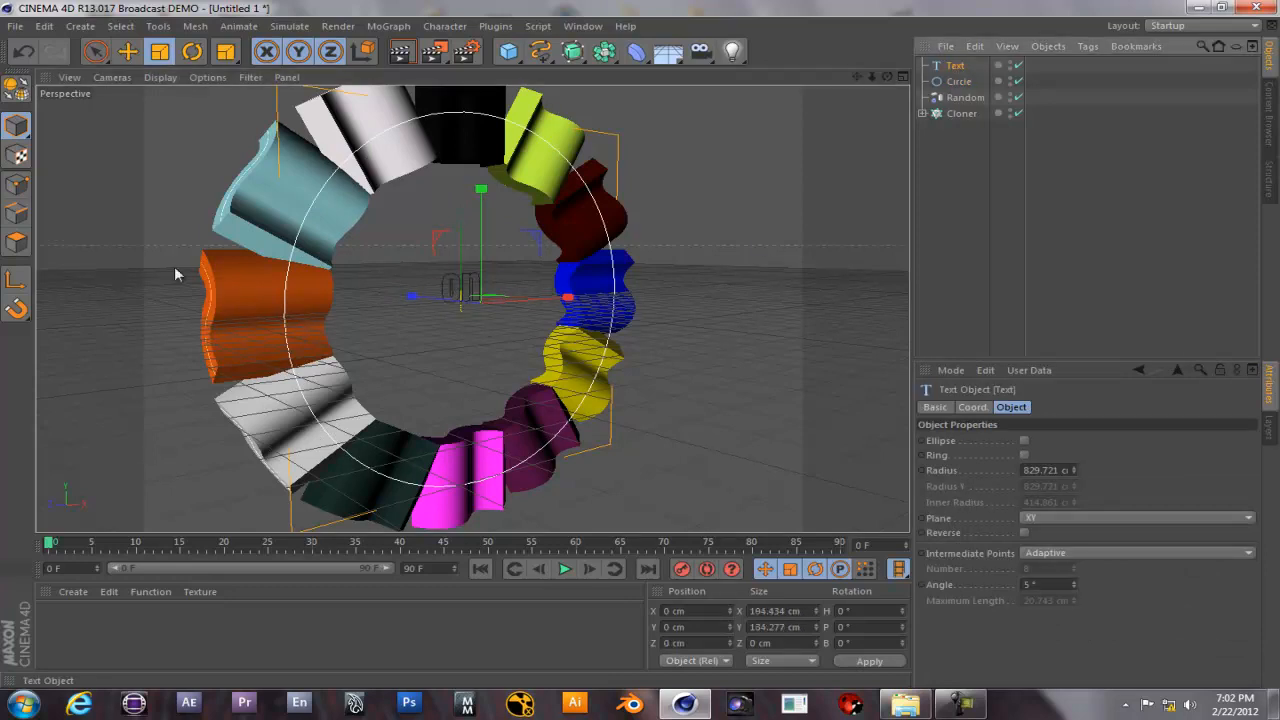
left_click(127, 51)
left_click_drag(400, 294, 515, 314)
left_click_drag(641, 303, 502, 306)
left_click_drag(620, 299, 650, 294)
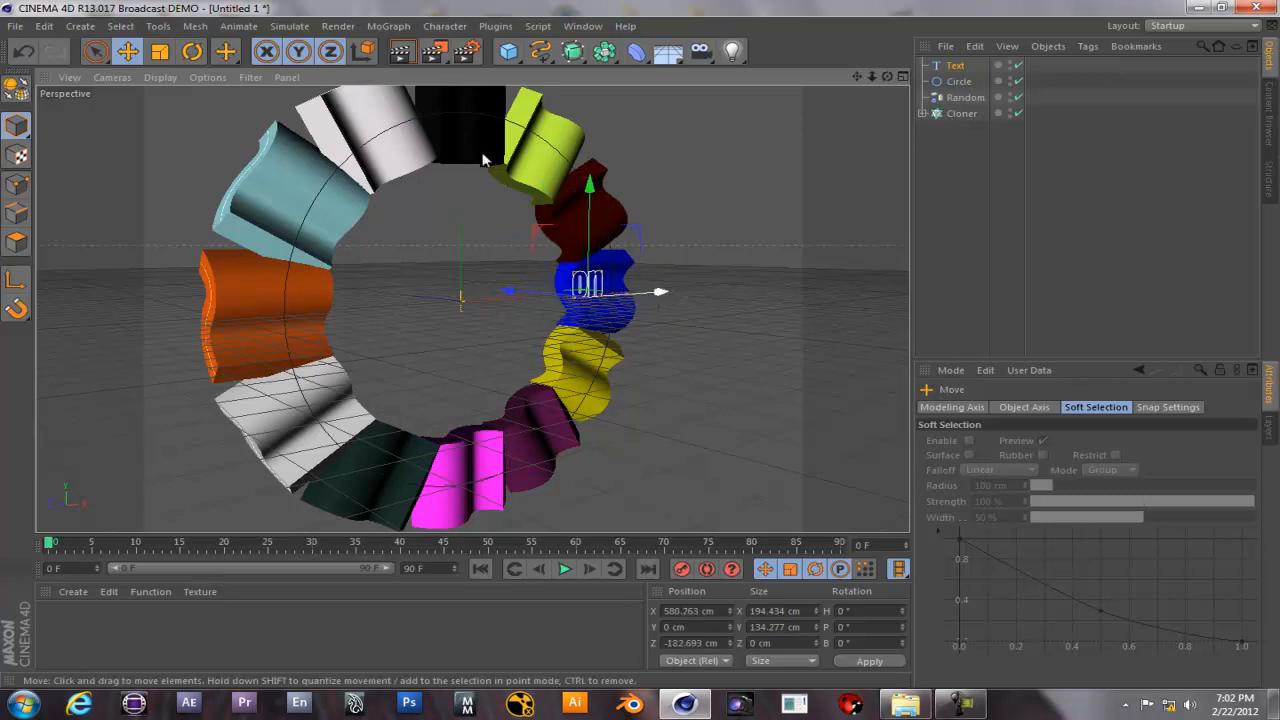
Shift the text along Z to about -128 cm, level with the circle spline.
left_click(901, 77)
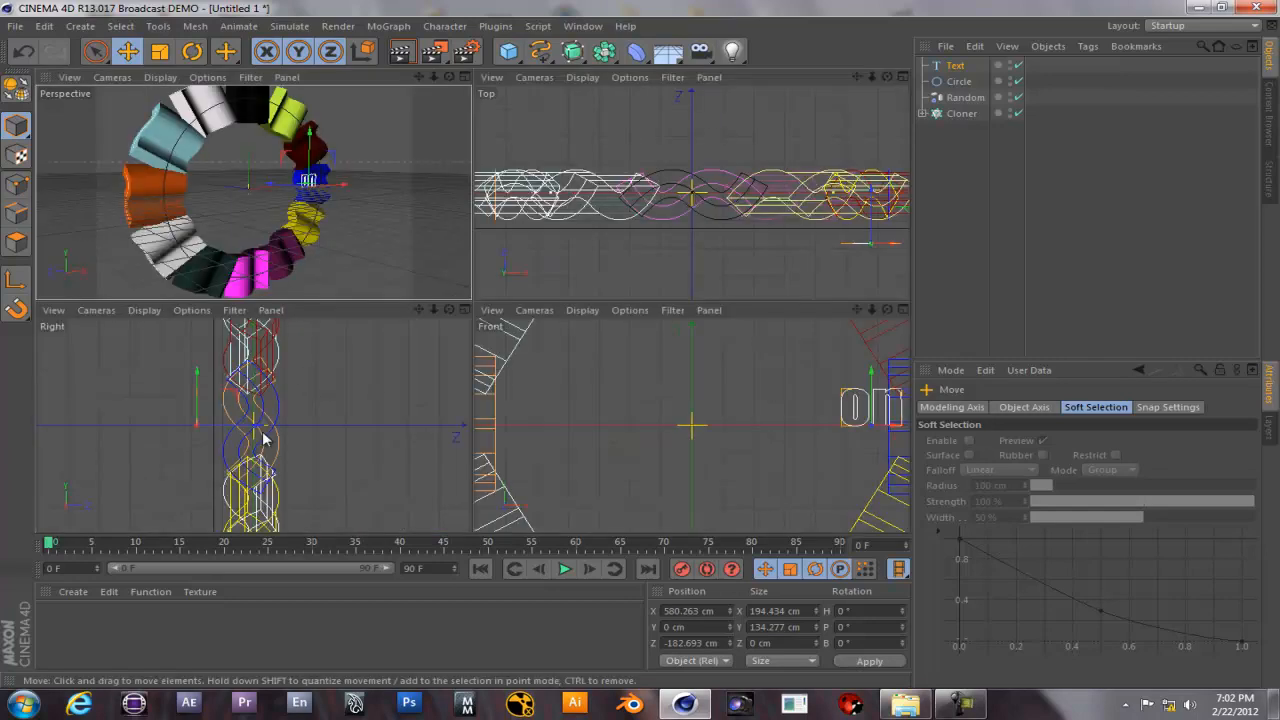
left_click_drag(255, 425, 278, 429)
left_click_drag(871, 180, 874, 179)
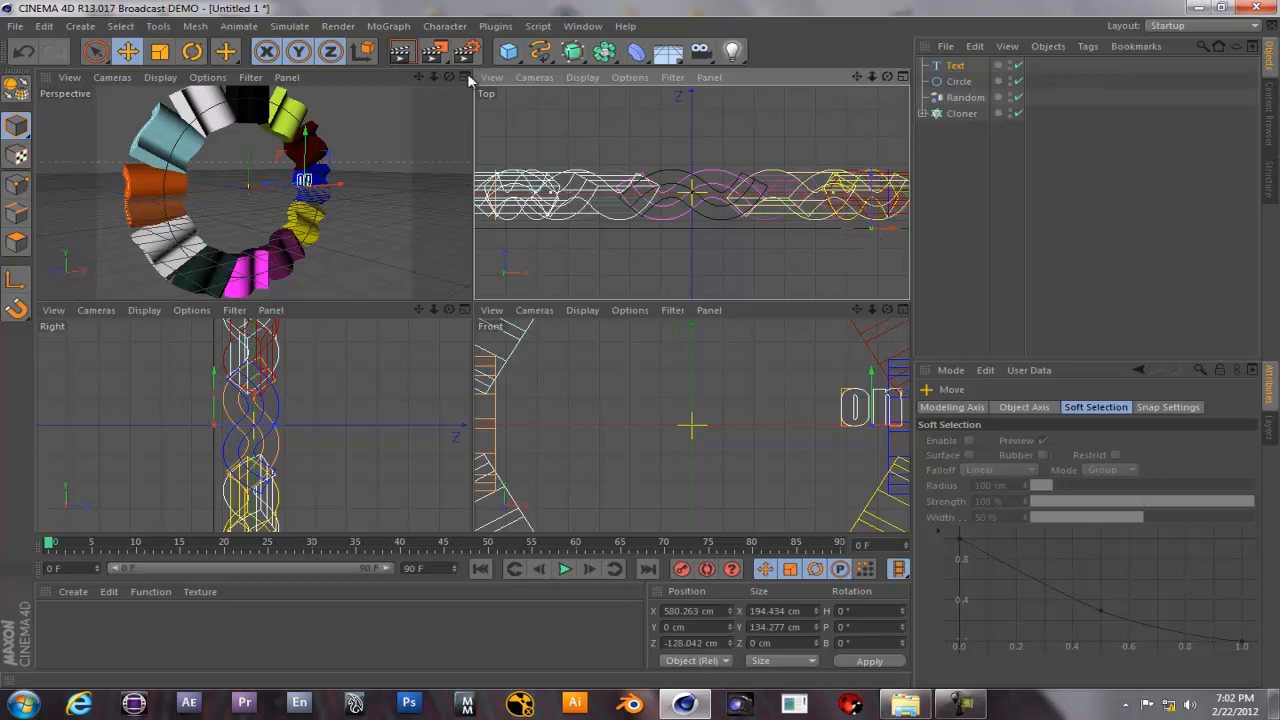
Scale the text up to about 1906 × 1316 cm and lower it to about Y -645 cm.
key("t")
left_click_drag(330, 160, 626, 363)
scroll(706, 442, "down", 5)
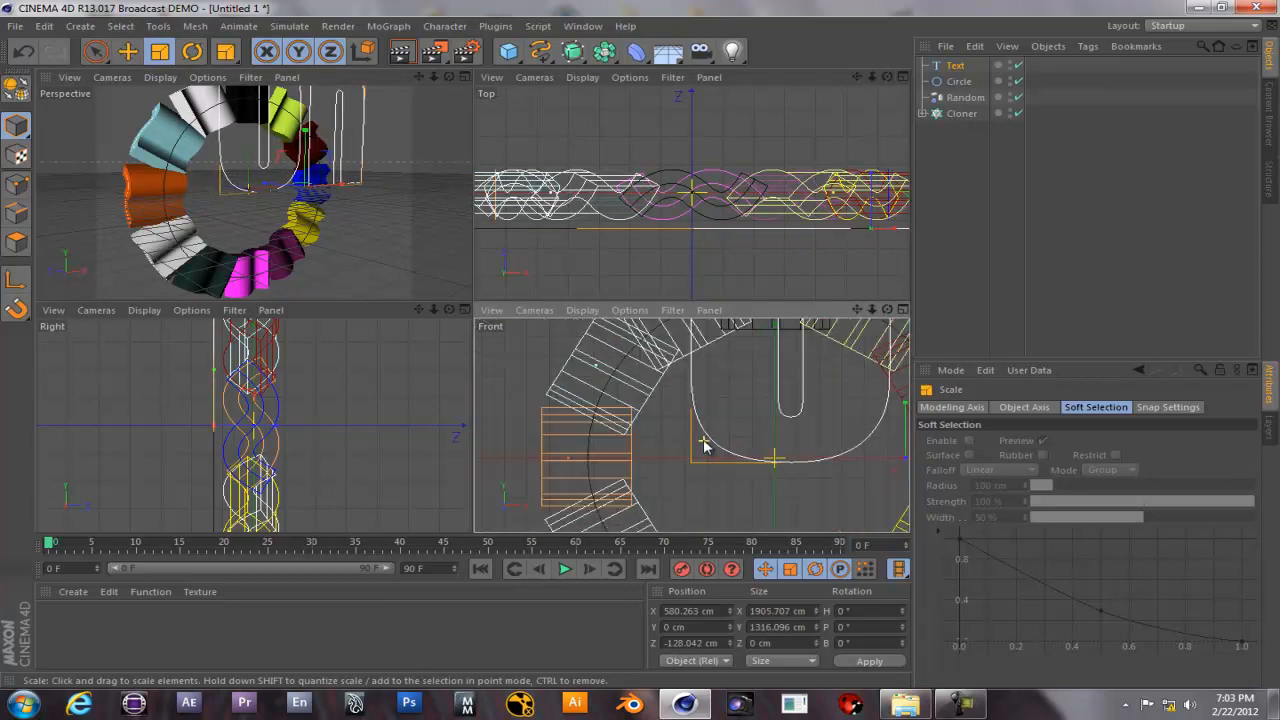
scroll(767, 407, "down", 5)
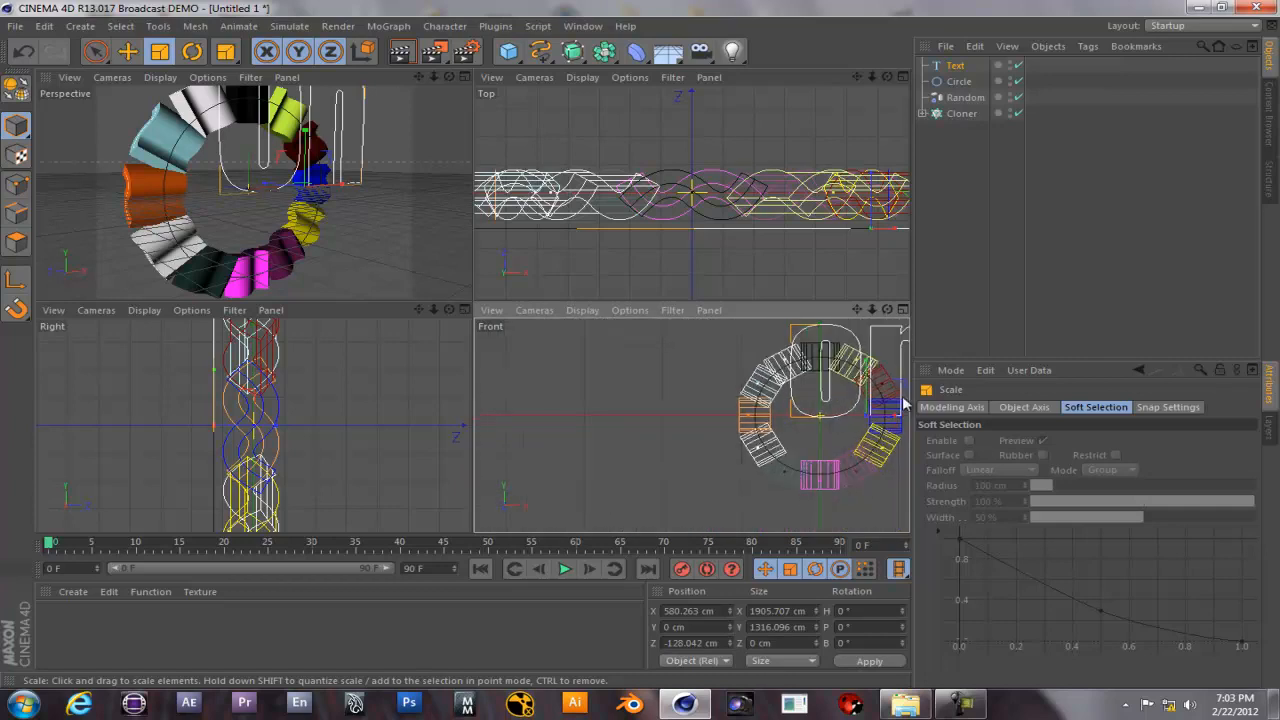
middle_click_drag(848, 408, 640, 424, "alt")
left_click(127, 51)
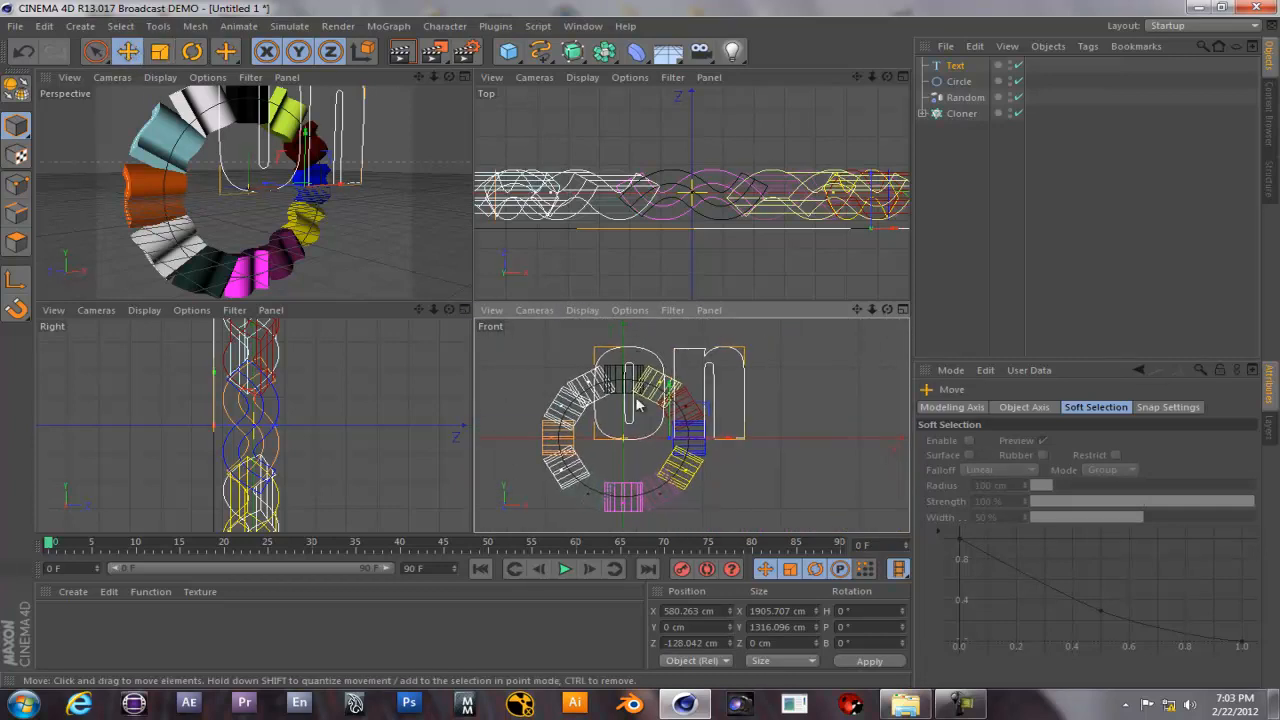
left_click_drag(668, 390, 676, 443)
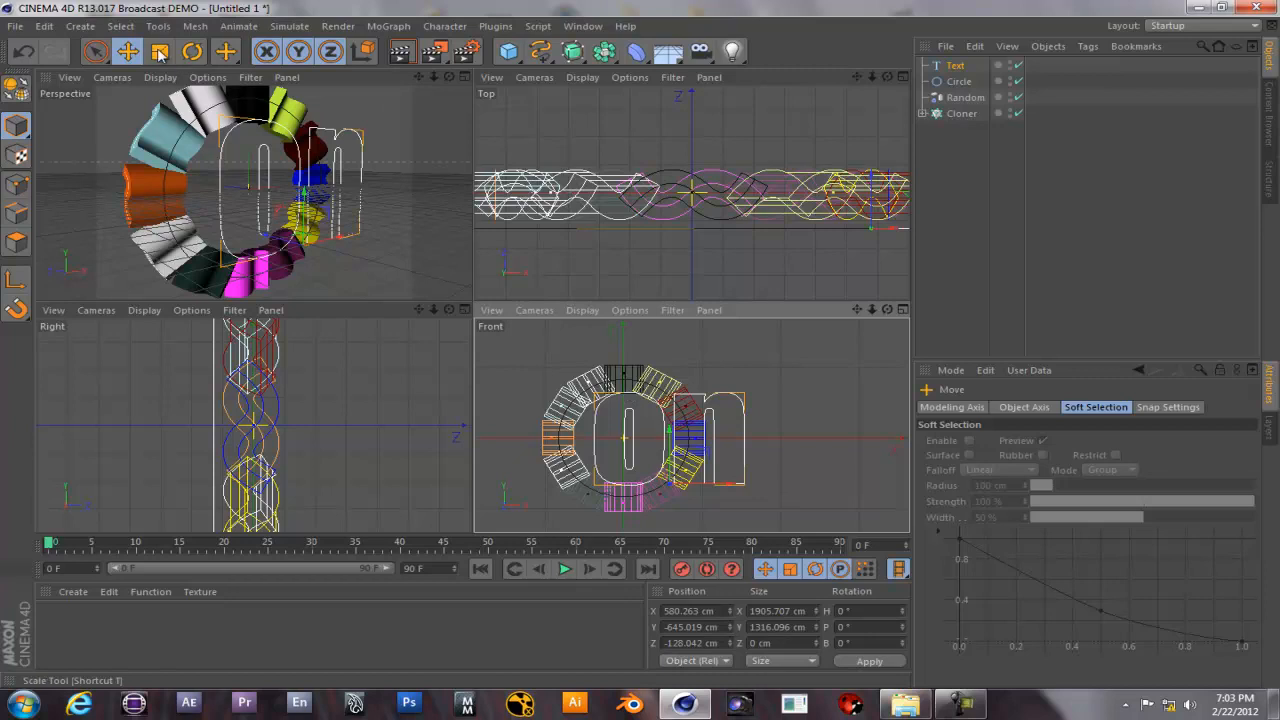
Enlarge the text to about 2367 × 1635 cm and place it beside the ring at about X 2289 cm, Y -769 cm.
key("t")
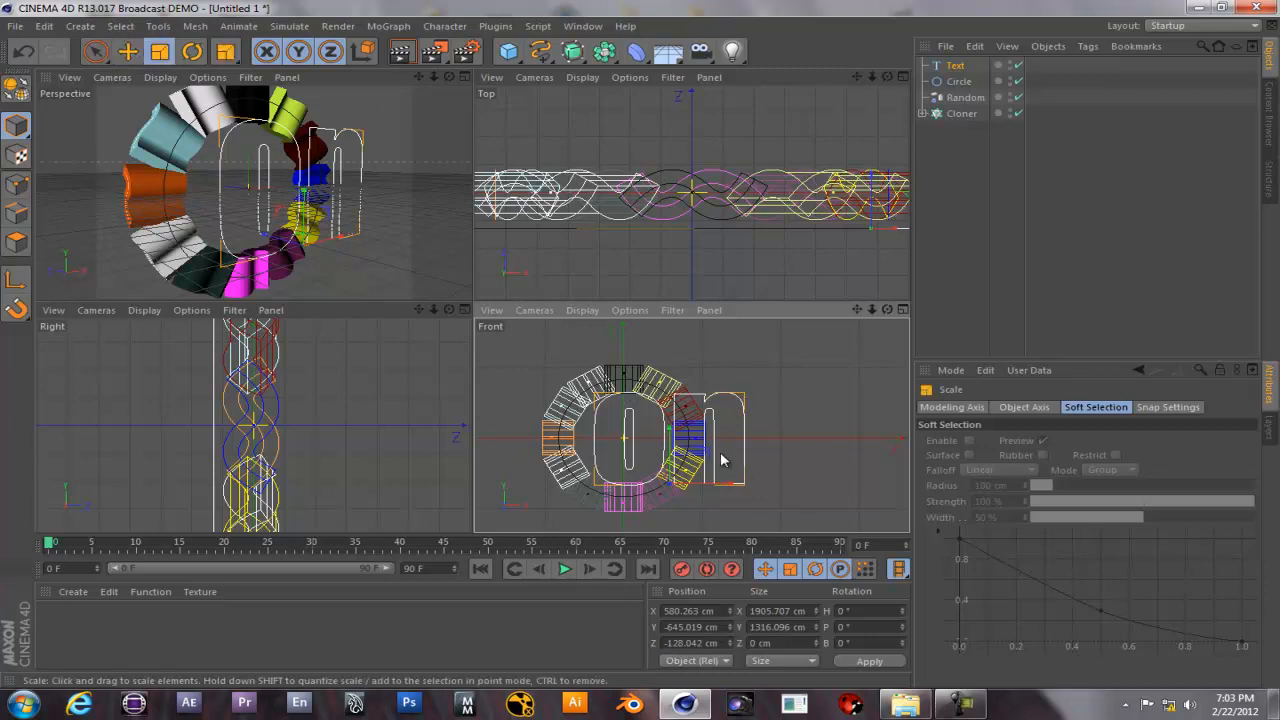
left_click_drag(745, 398, 640, 350)
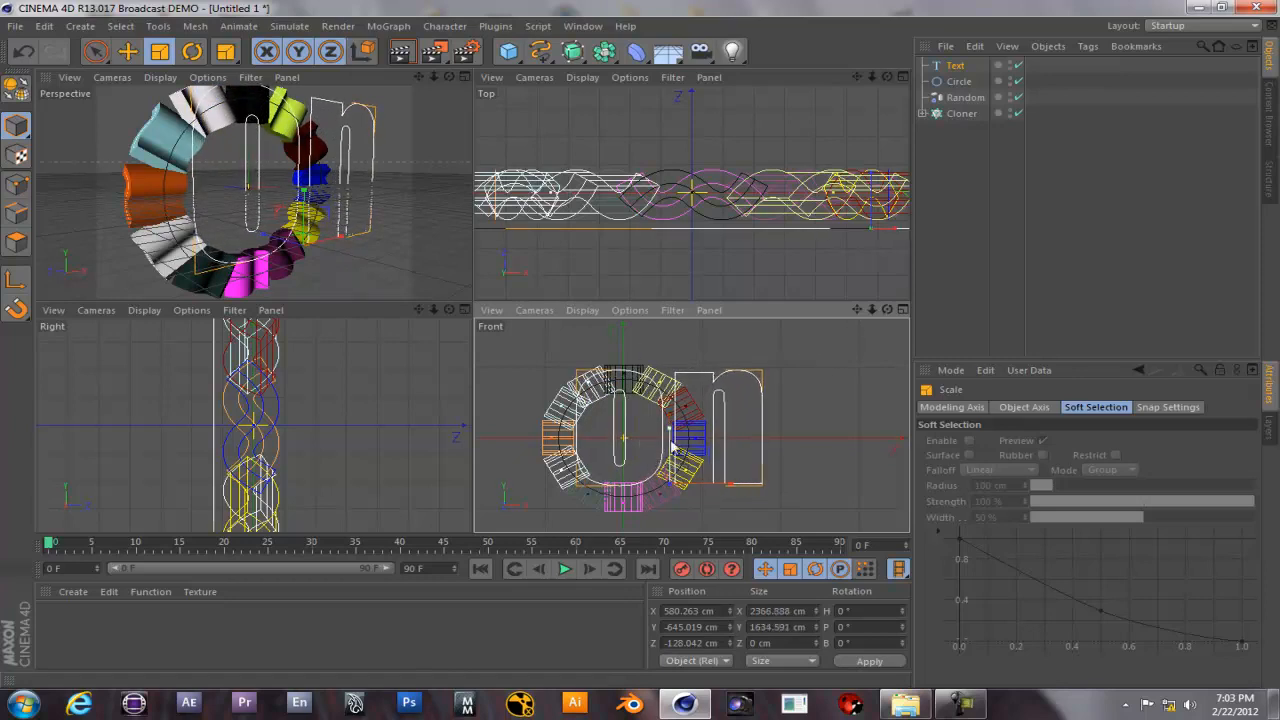
key("e")
left_click_drag(672, 445, 673, 454)
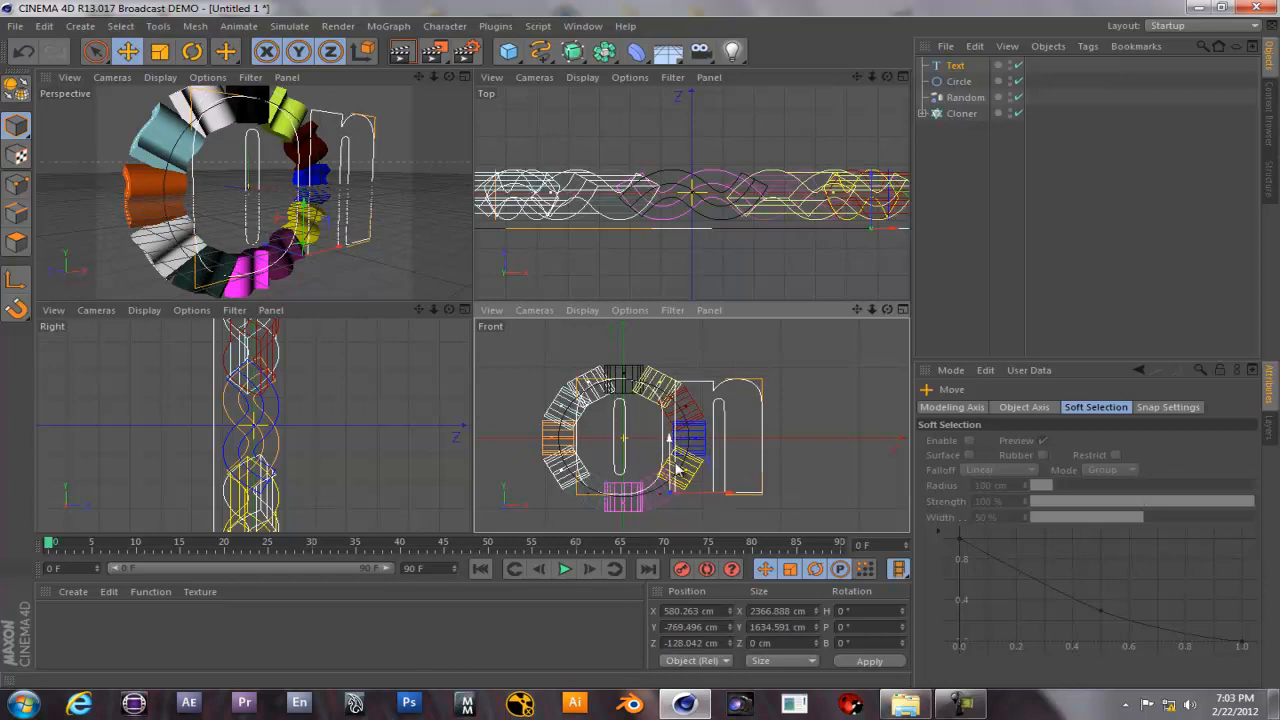
left_click_drag(711, 494, 860, 502)
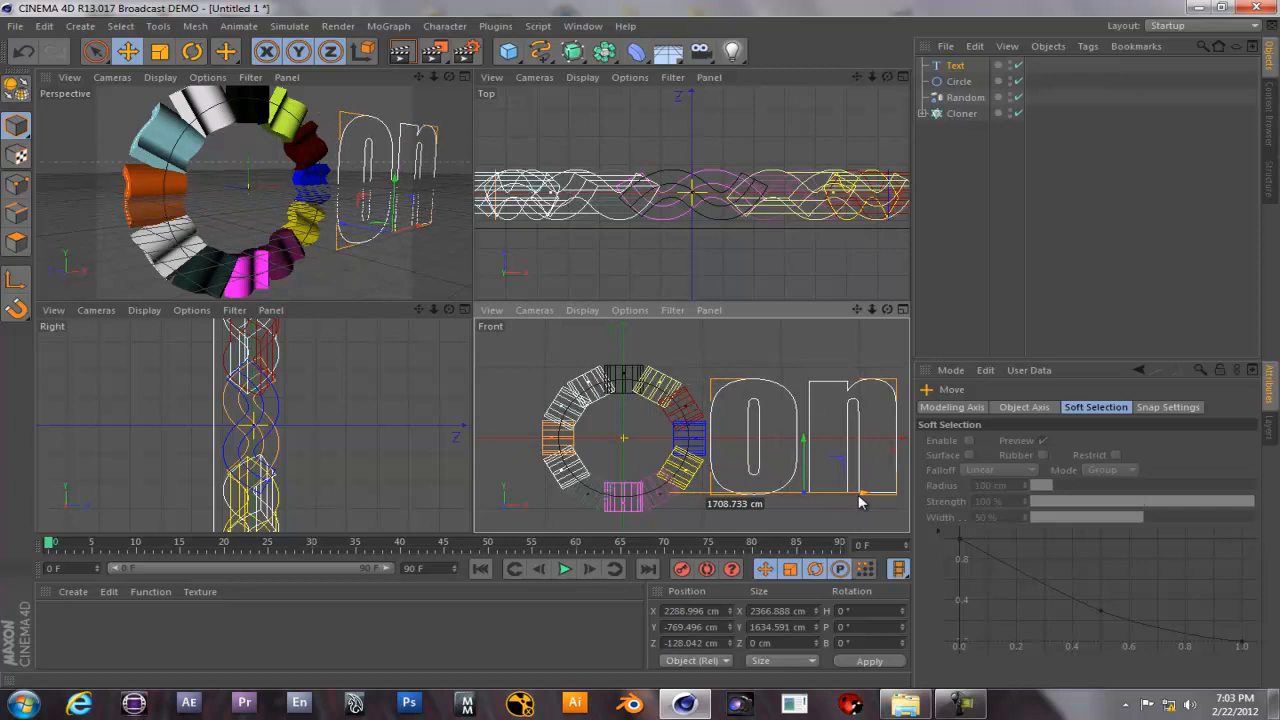
left_click(464, 77)
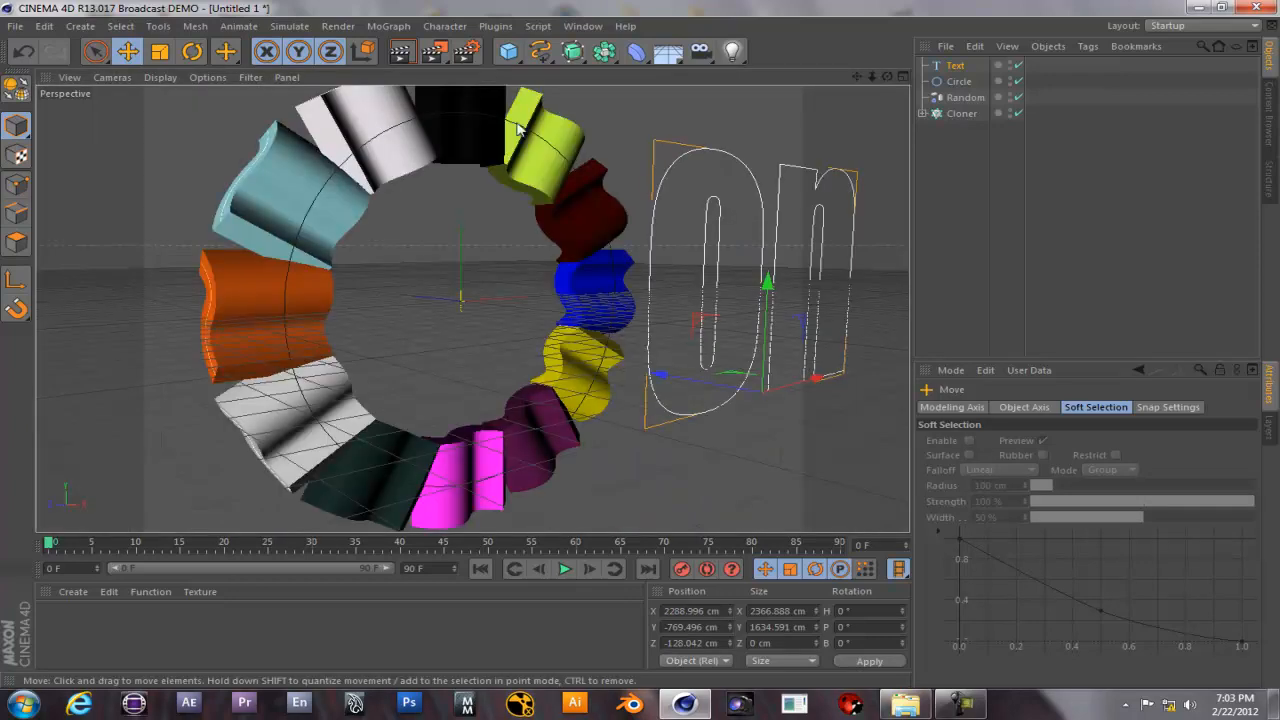
Change the text spline's wording to "ne" and show it in all four views.
left_click(958, 66)
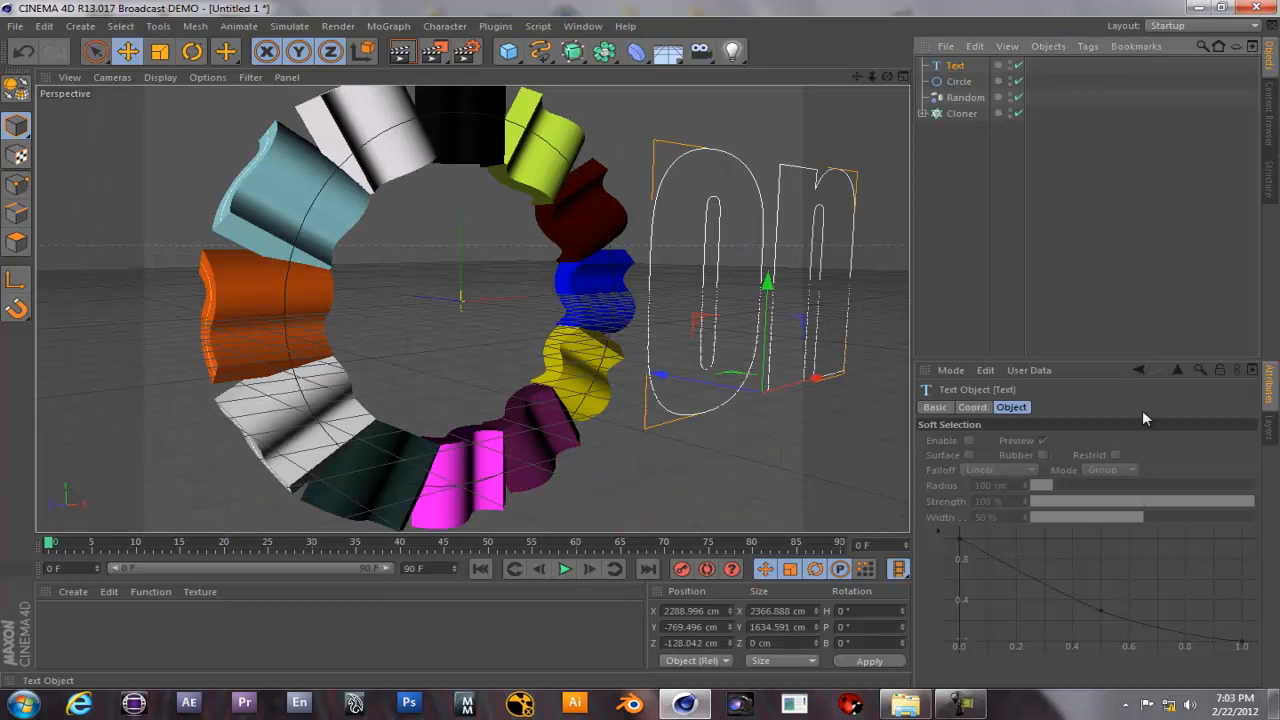
double_click(958, 441)
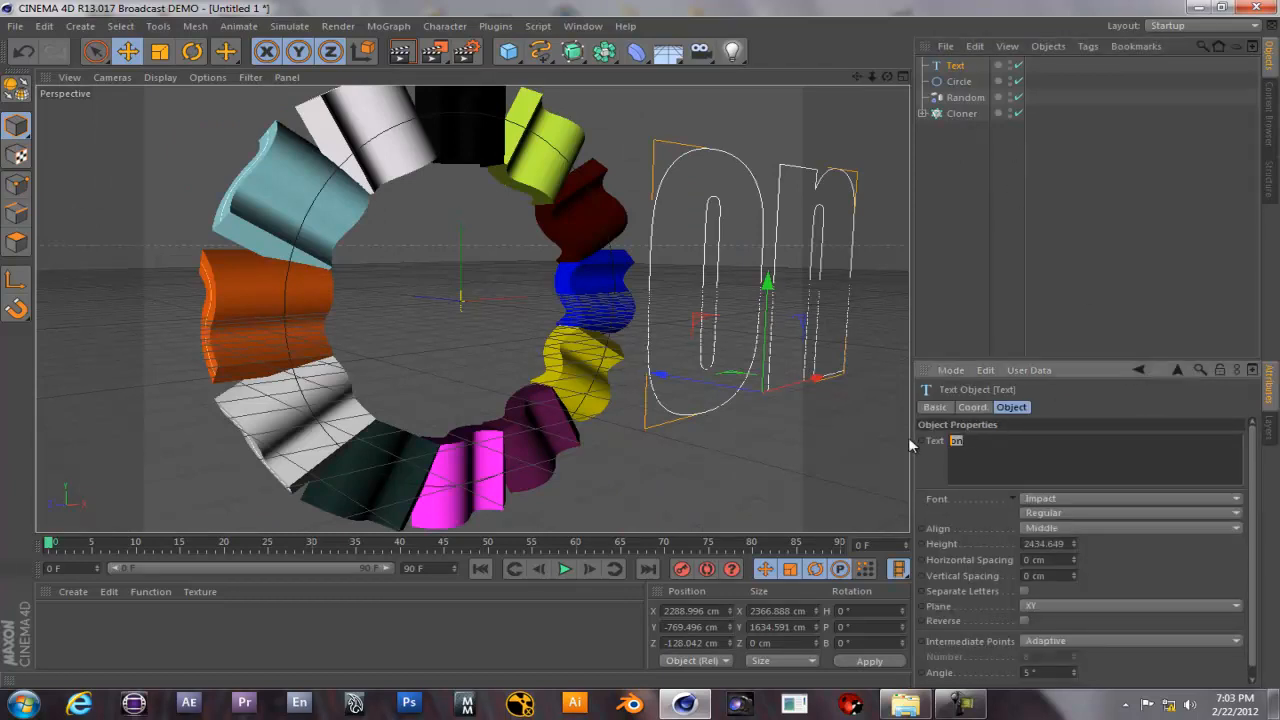
type("ne")
left_click(1085, 410)
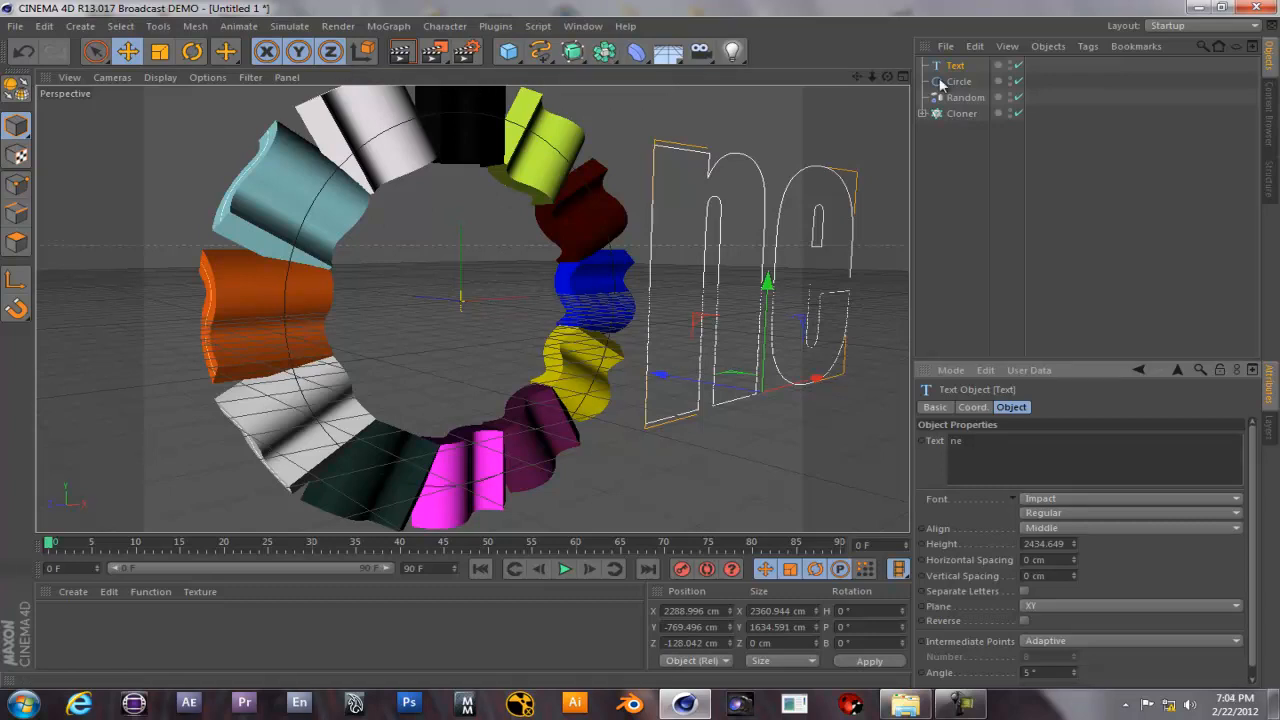
left_click(902, 76)
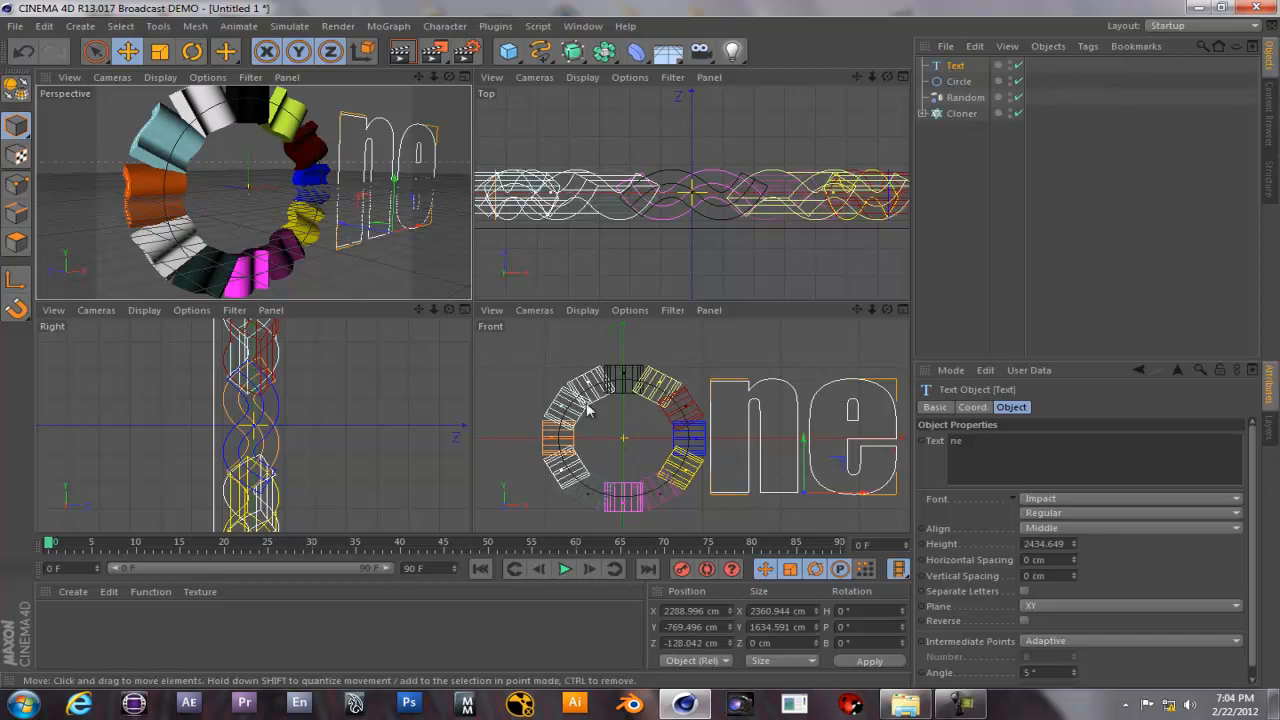
Draw a wavy B-spline in the Front view, running horizontally through the ring and the "ne" text and ending just past the "e".
left_click_drag(541, 51, 787, 78)
left_click(507, 424)
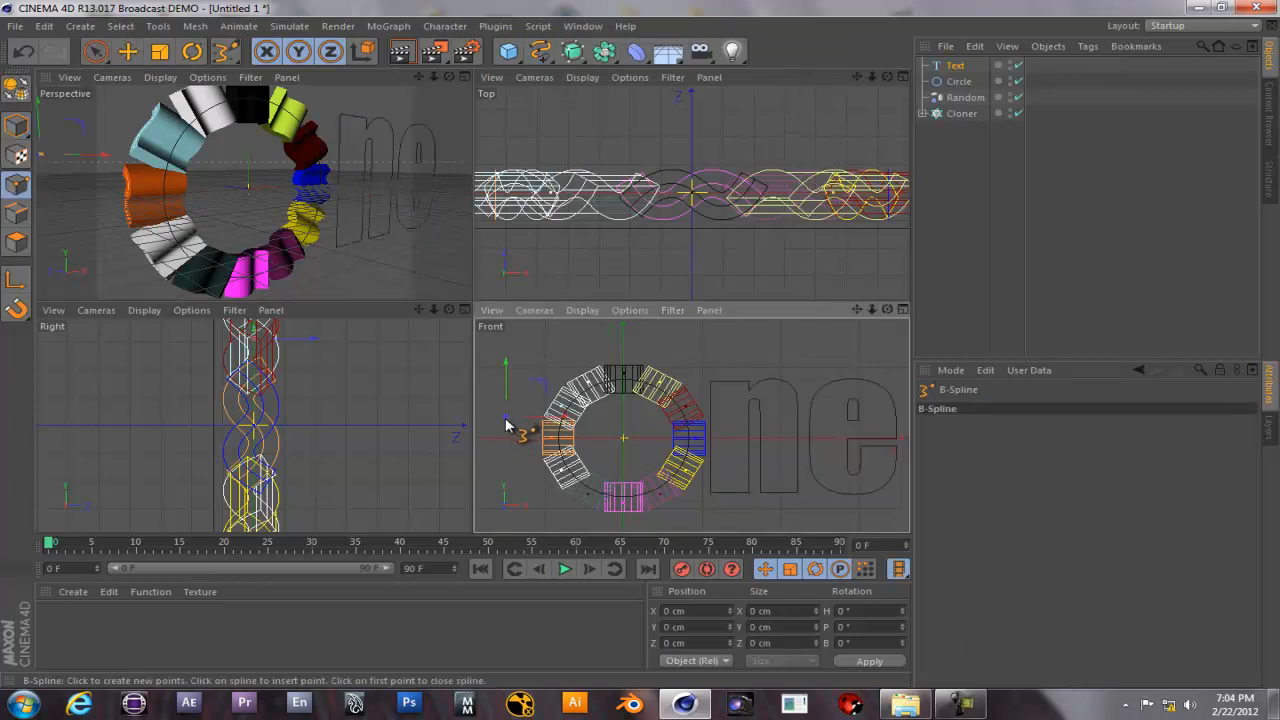
left_click(537, 466)
left_click(577, 432)
left_click(604, 466)
left_click(625, 438)
left_click(655, 467)
left_click(684, 431)
left_click(710, 463)
left_click(738, 440)
left_click(785, 453)
left_click(803, 429)
left_click(828, 462)
left_click(870, 429)
left_click(876, 457)
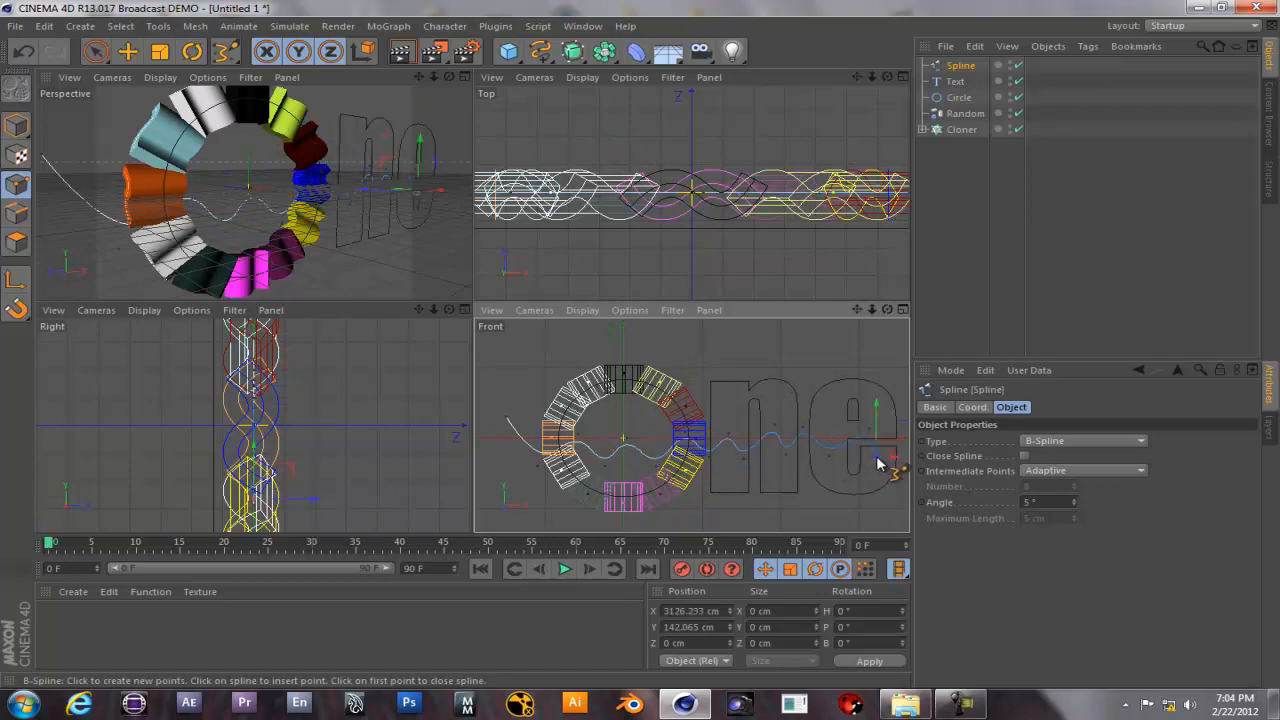
scroll(885, 454, "down", 3)
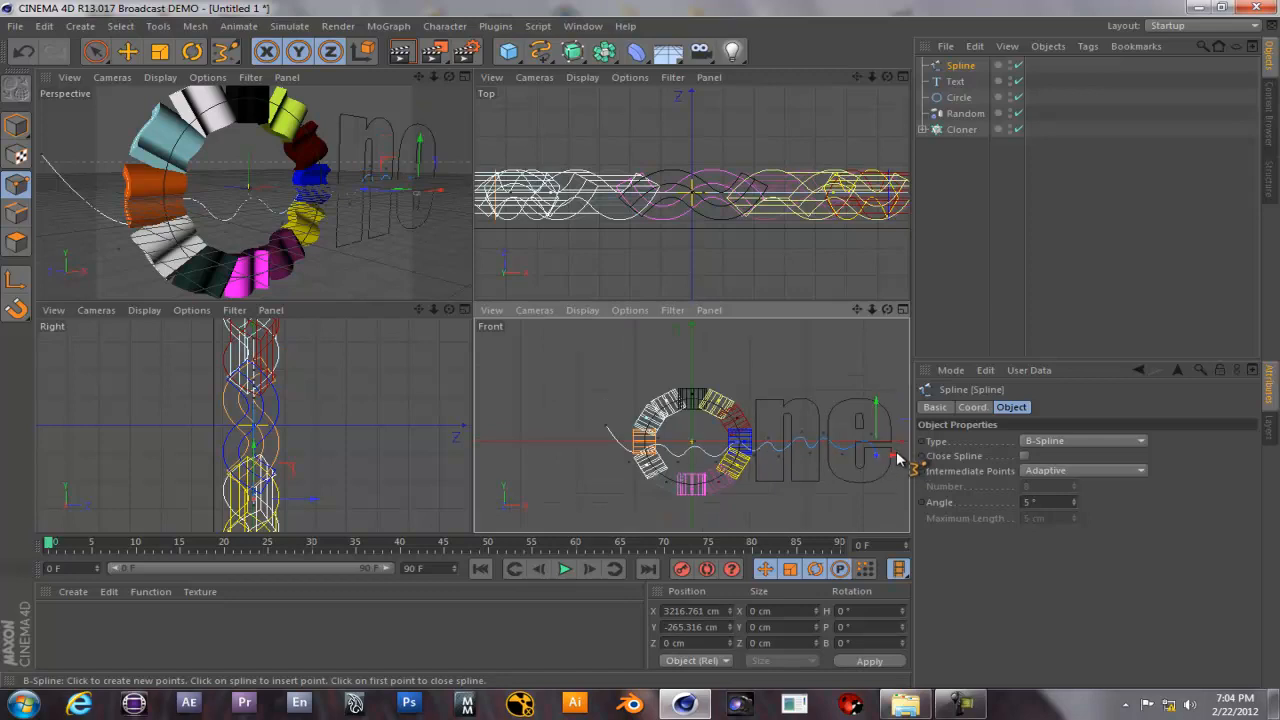
middle_click_drag(838, 450, 758, 442, "alt")
left_click(830, 433)
Continue the B-spline up and back over the ring and text at about Y 3100 cm, and close it into a loop.
scroll(815, 385, "down", 2)
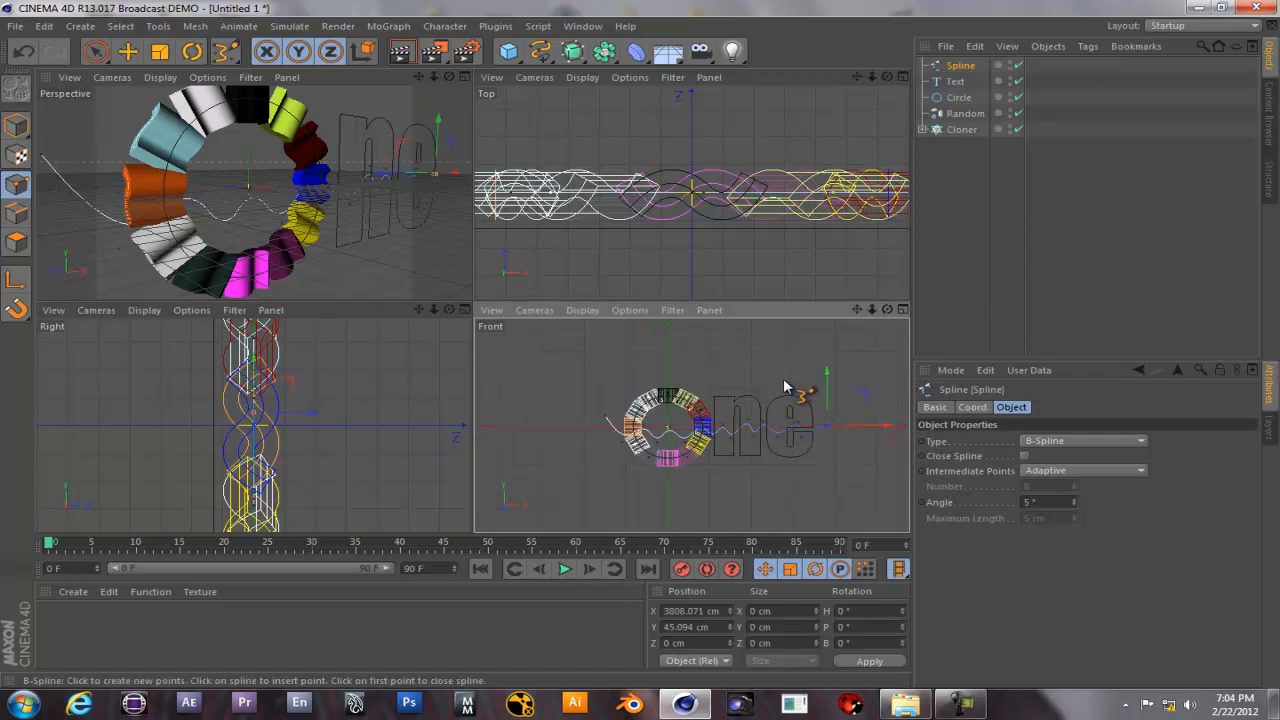
middle_click_drag(773, 368, 757, 428, "alt")
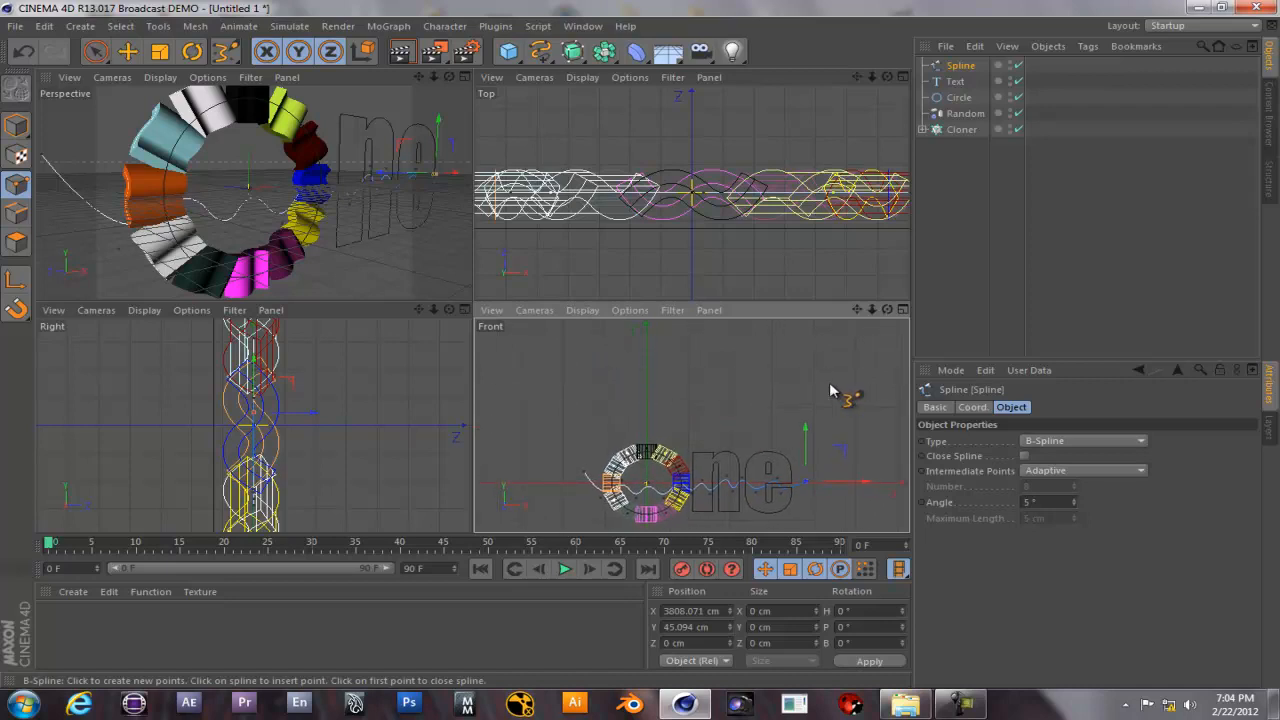
left_click(816, 362)
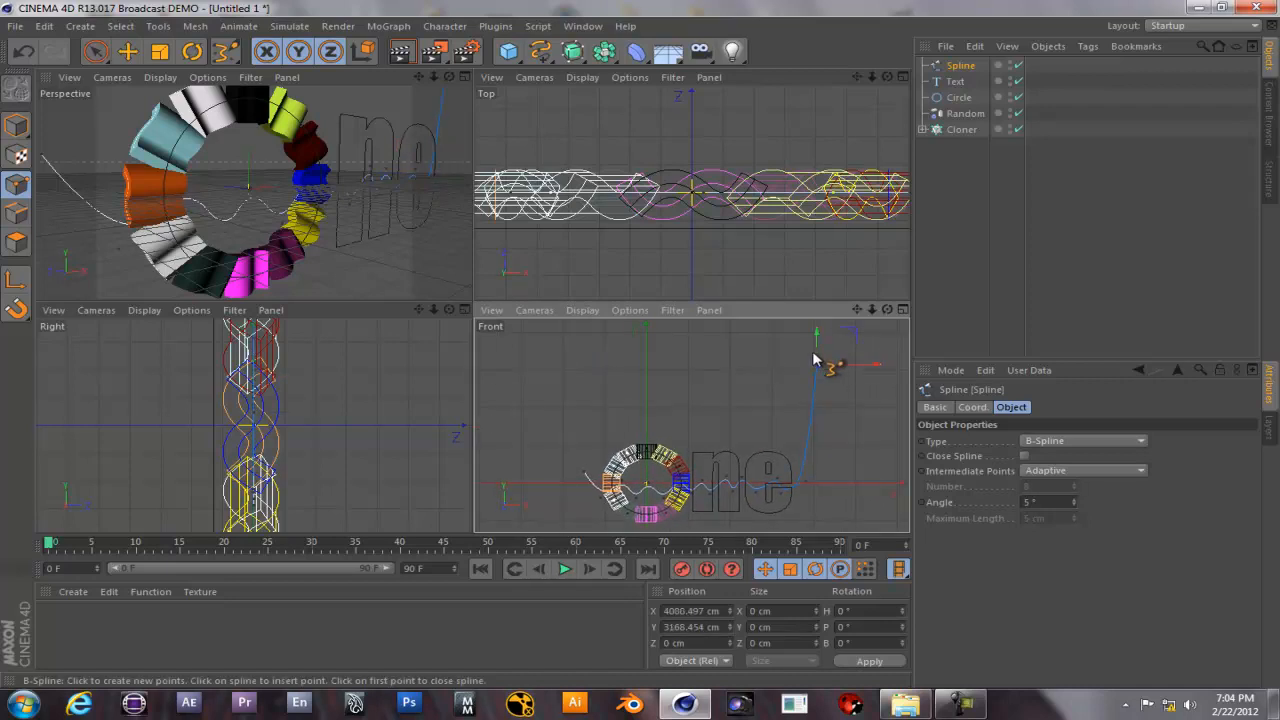
left_click(806, 342)
left_click(567, 343)
left_click(562, 365)
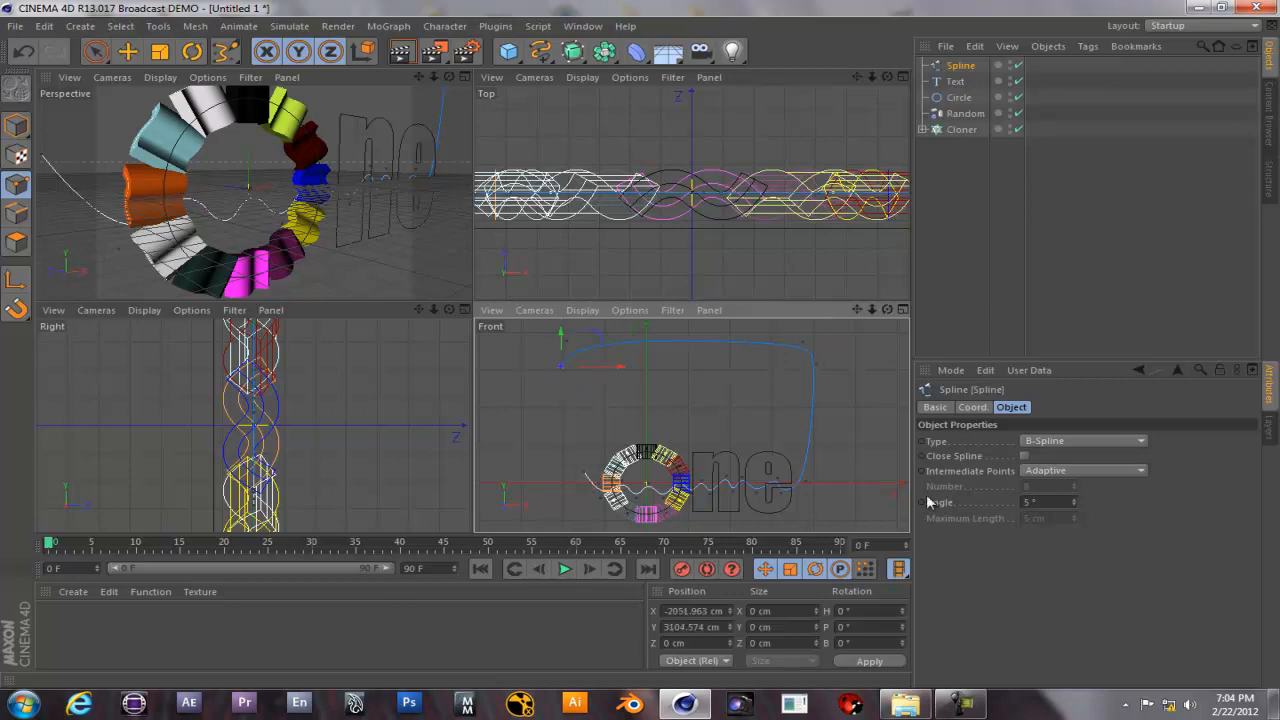
left_click(1024, 456)
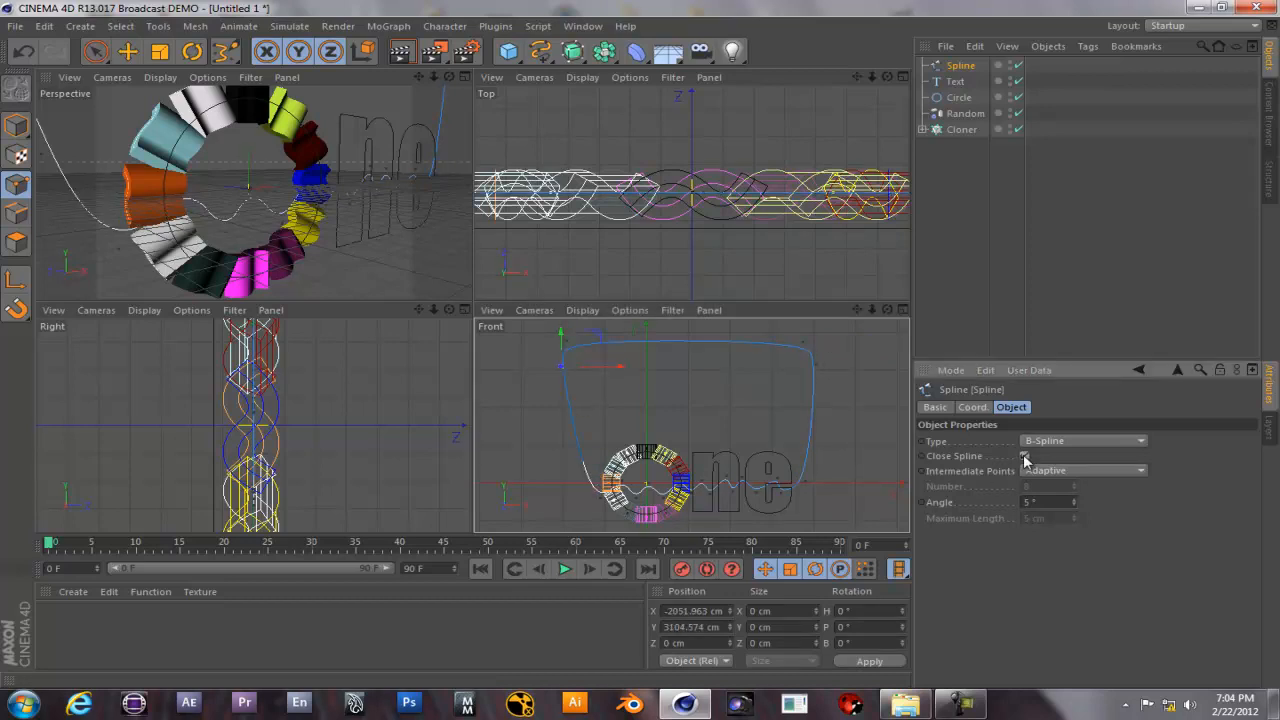
left_click(14, 126)
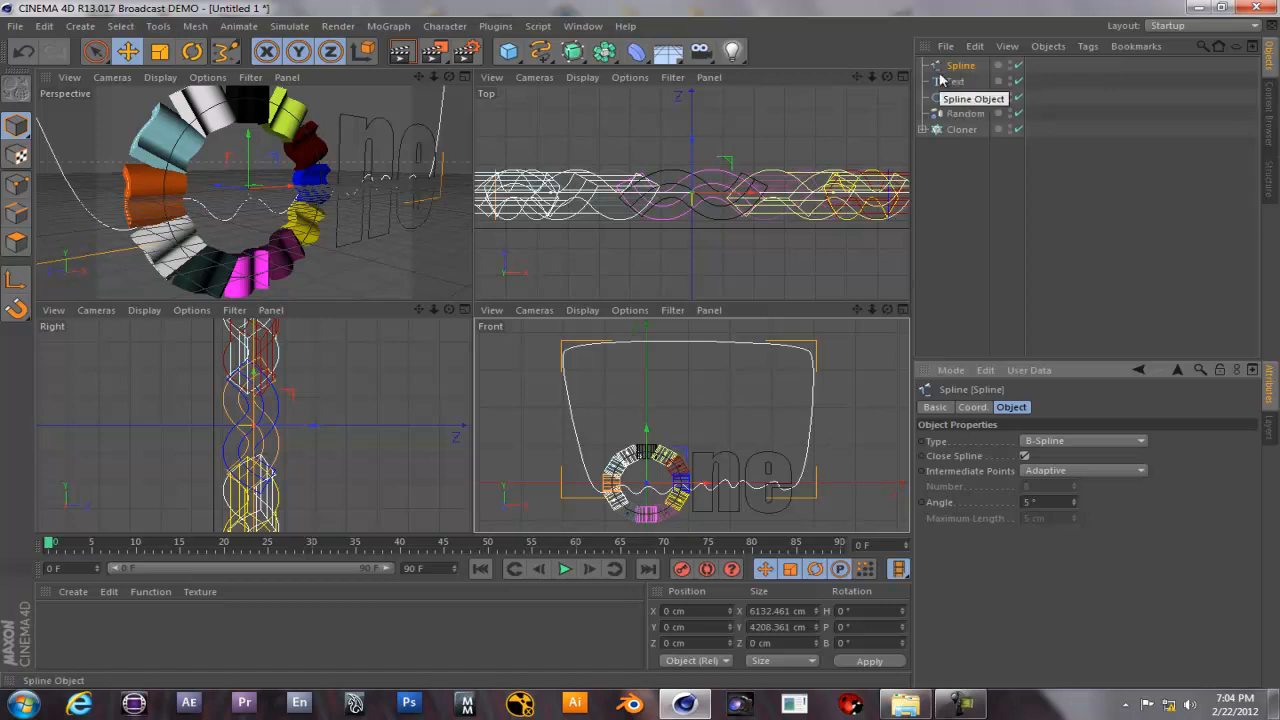
Add a MoGraph Spline Mask and make the wavy Spline and the Text its children.
left_click(572, 51)
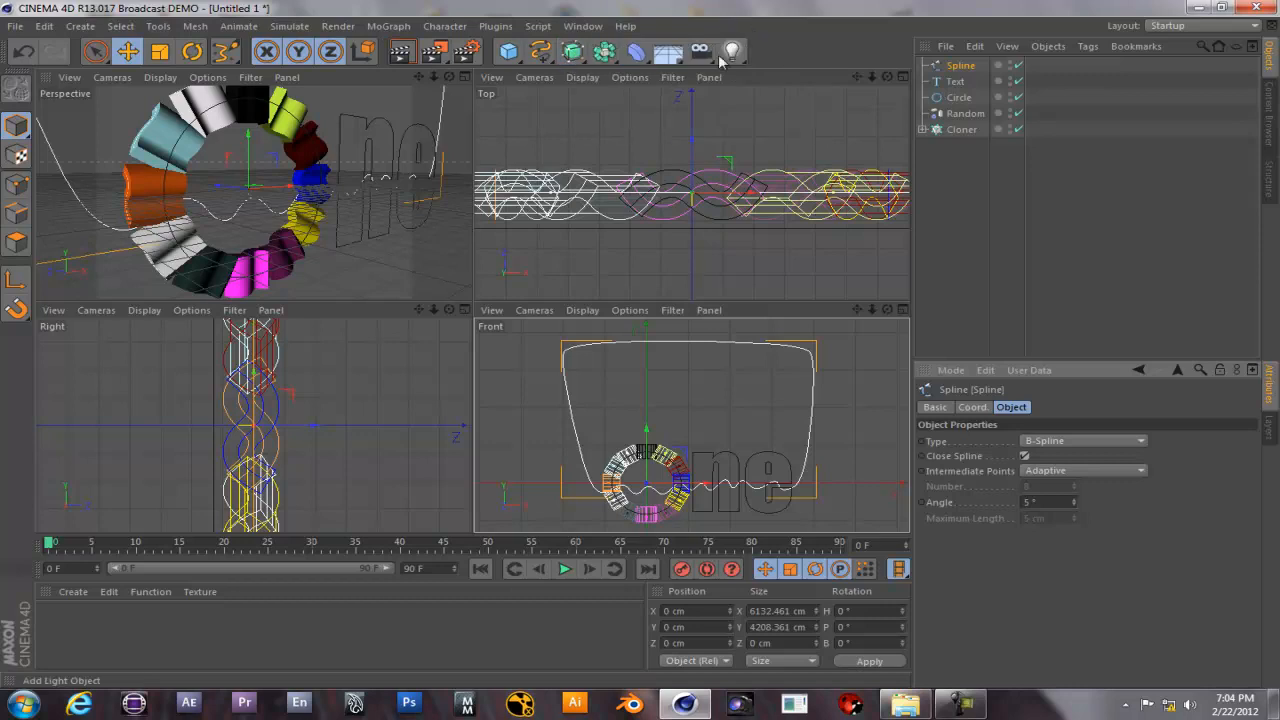
left_click(603, 51)
left_click(670, 100)
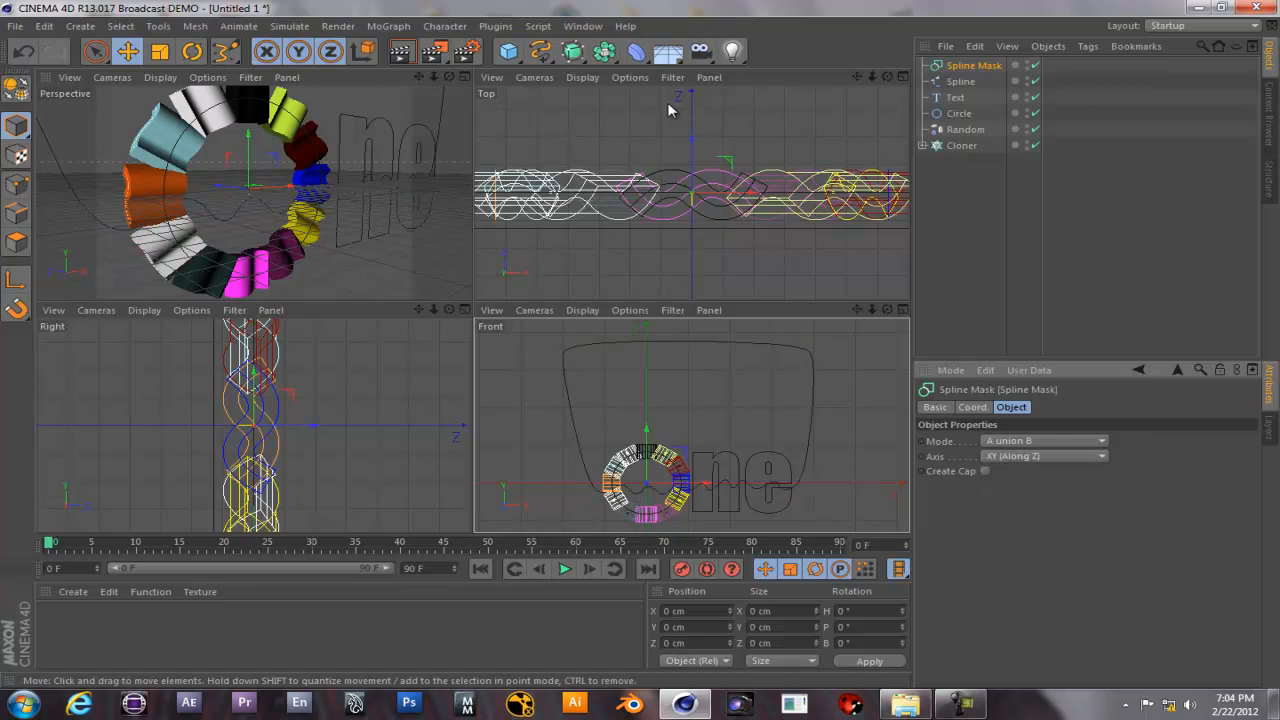
left_click(955, 99)
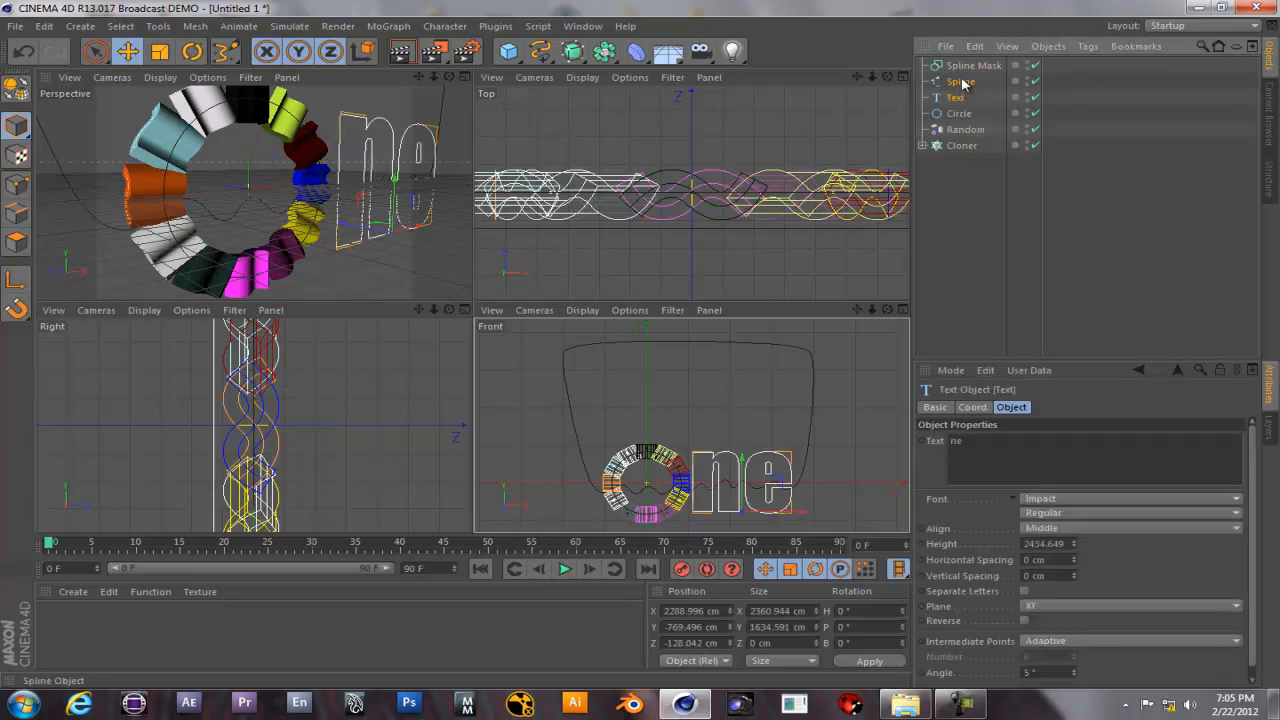
left_click(960, 82, "ctrl")
left_click_drag(985, 66, 975, 67)
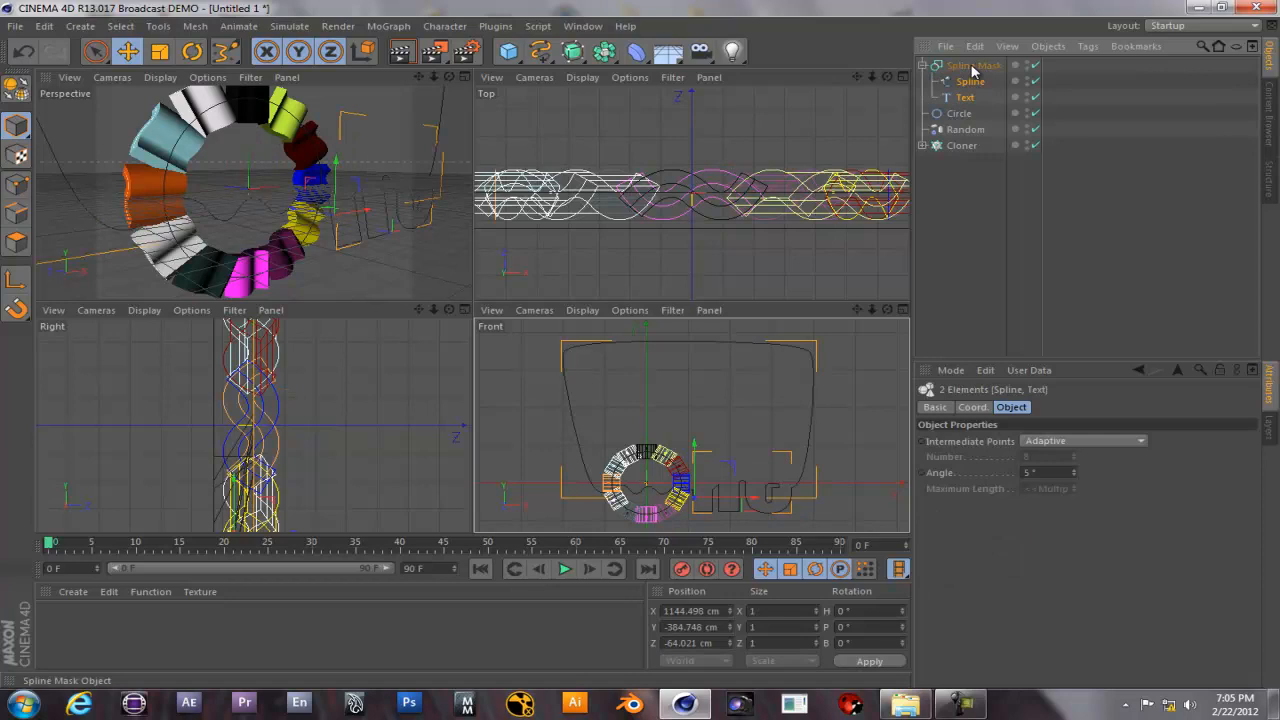
left_click(972, 68)
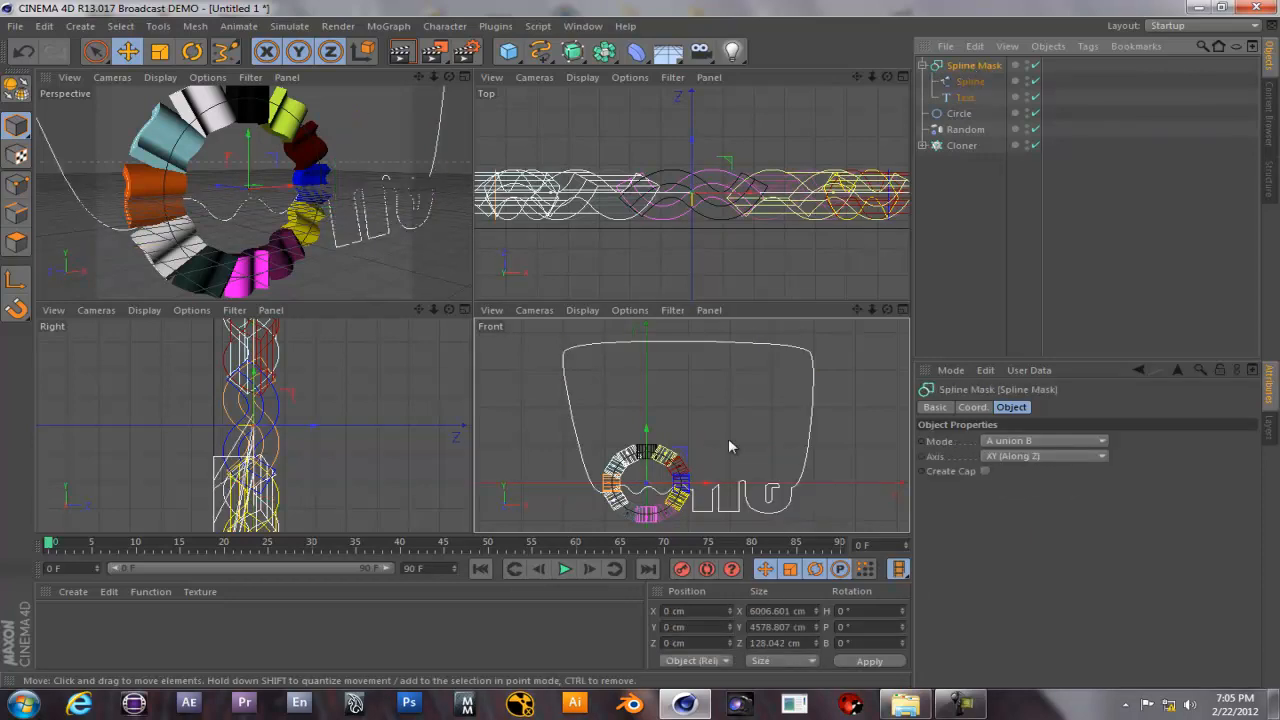
Shift the wavy spline in the Spline Mask along Z to about -126 cm, level with the text.
left_click(968, 82)
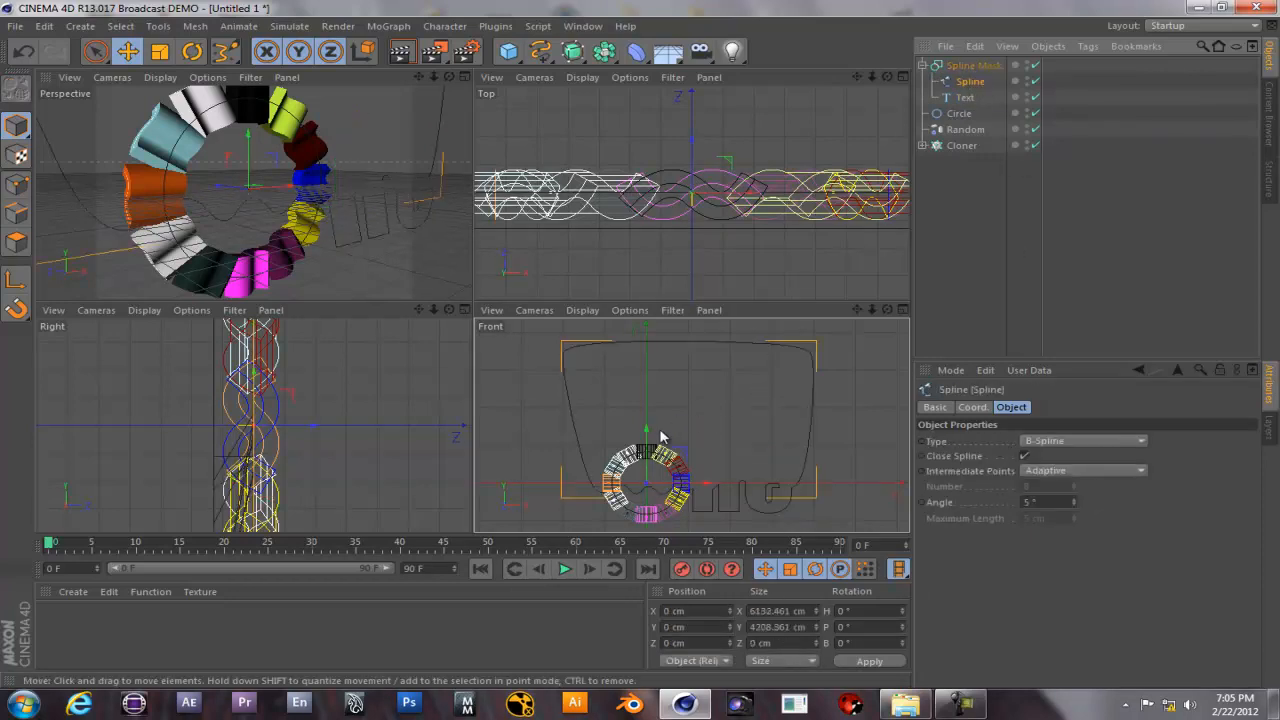
left_click_drag(646, 432, 652, 403)
key("ctrl+z")
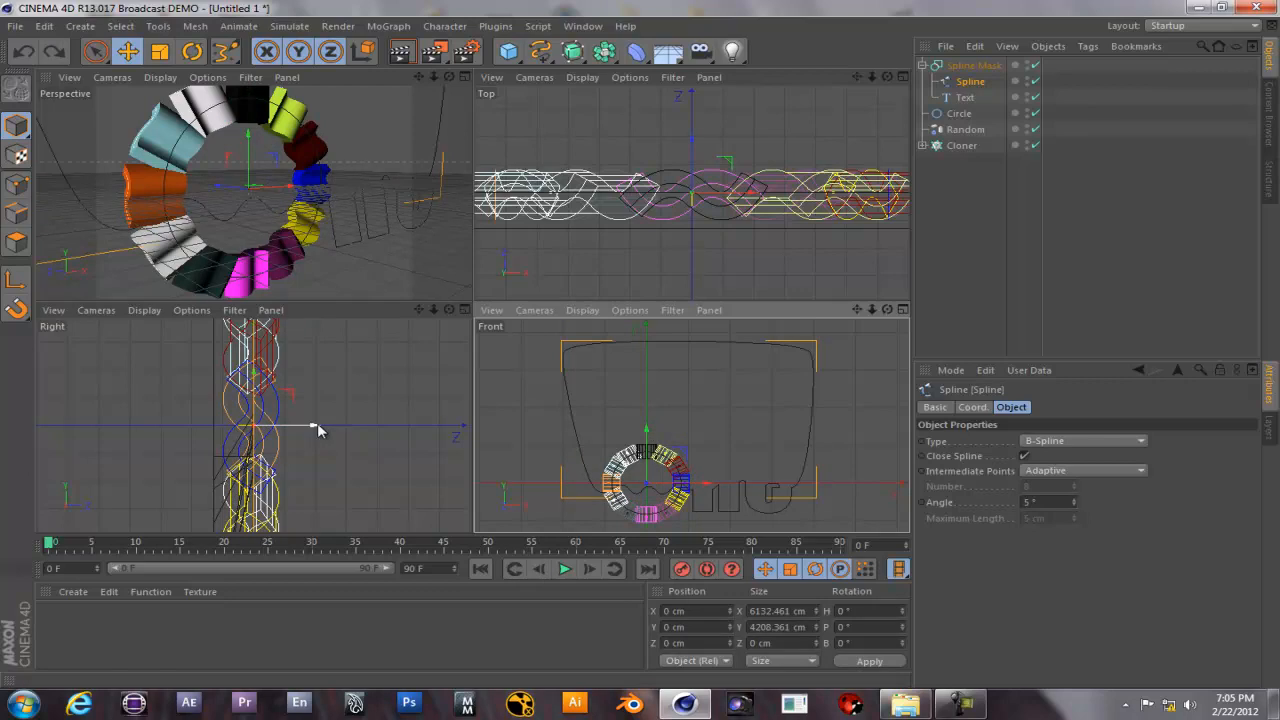
left_click_drag(317, 425, 277, 431)
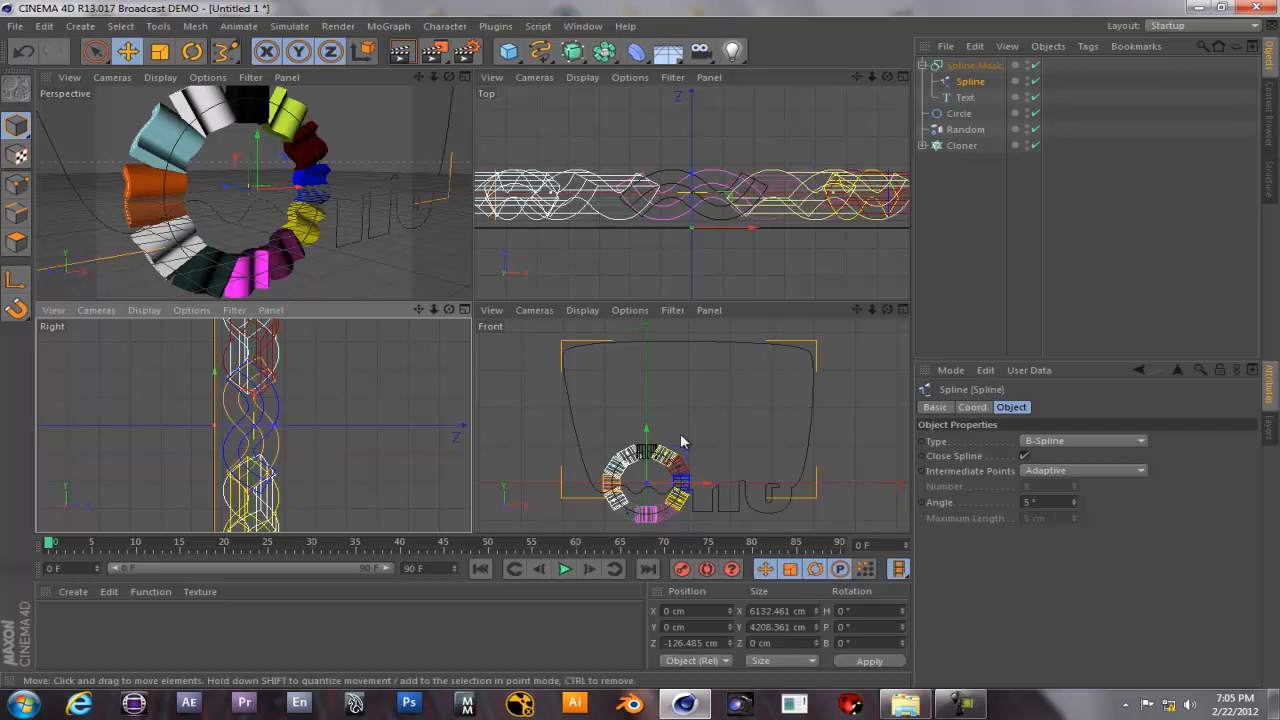
Move the wavy spline vertically to try out the mask on the letters, leaving it at about Y 635 cm with the Perspective view enlarged.
left_click_drag(649, 434, 648, 466)
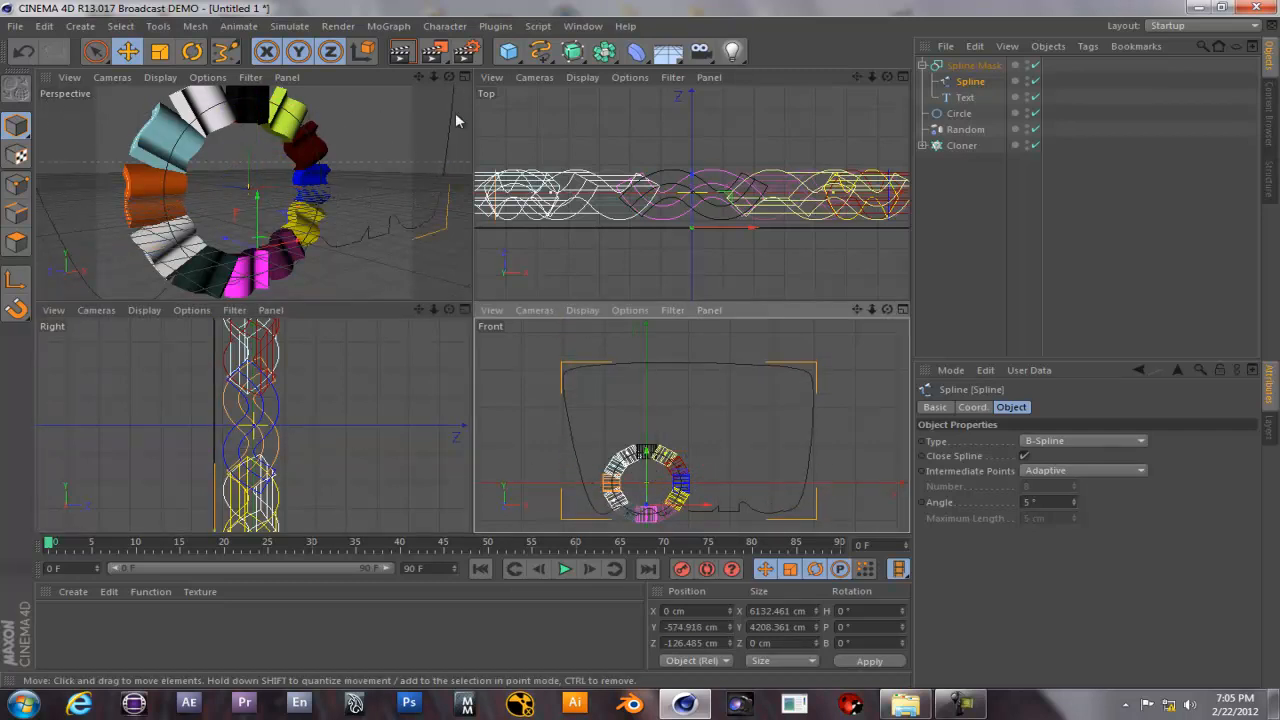
left_click(465, 77)
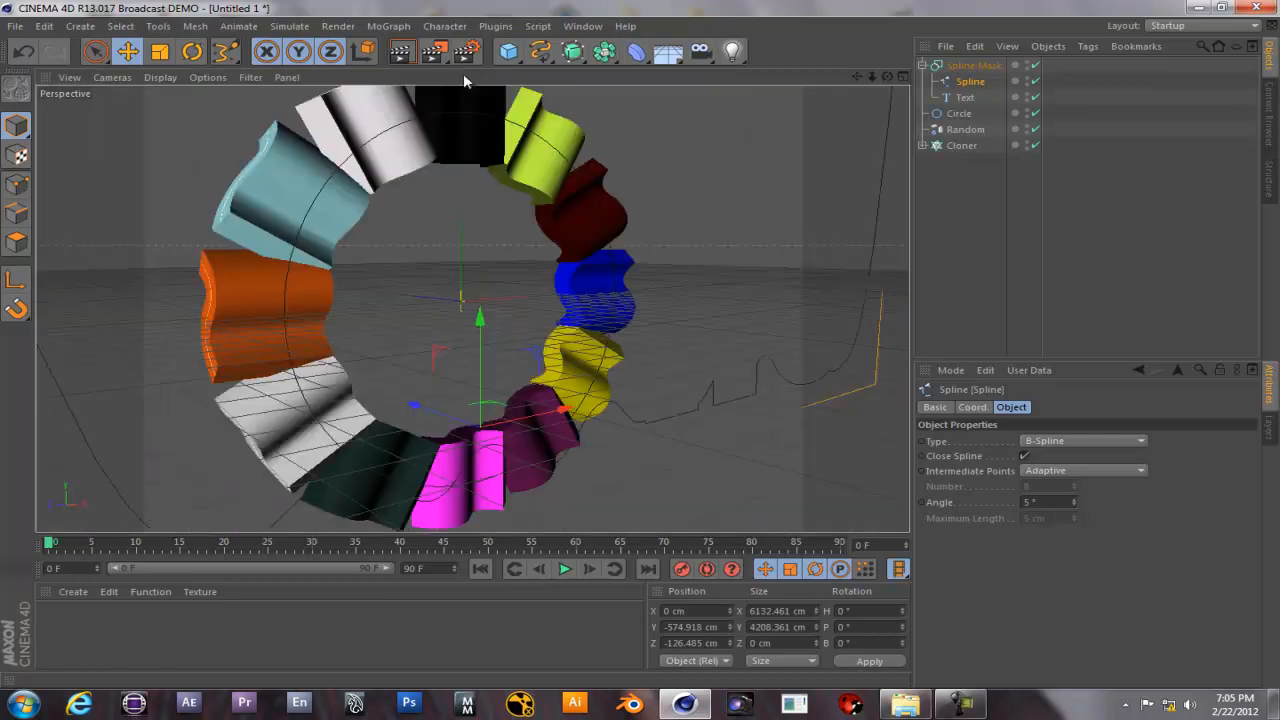
left_click(973, 81)
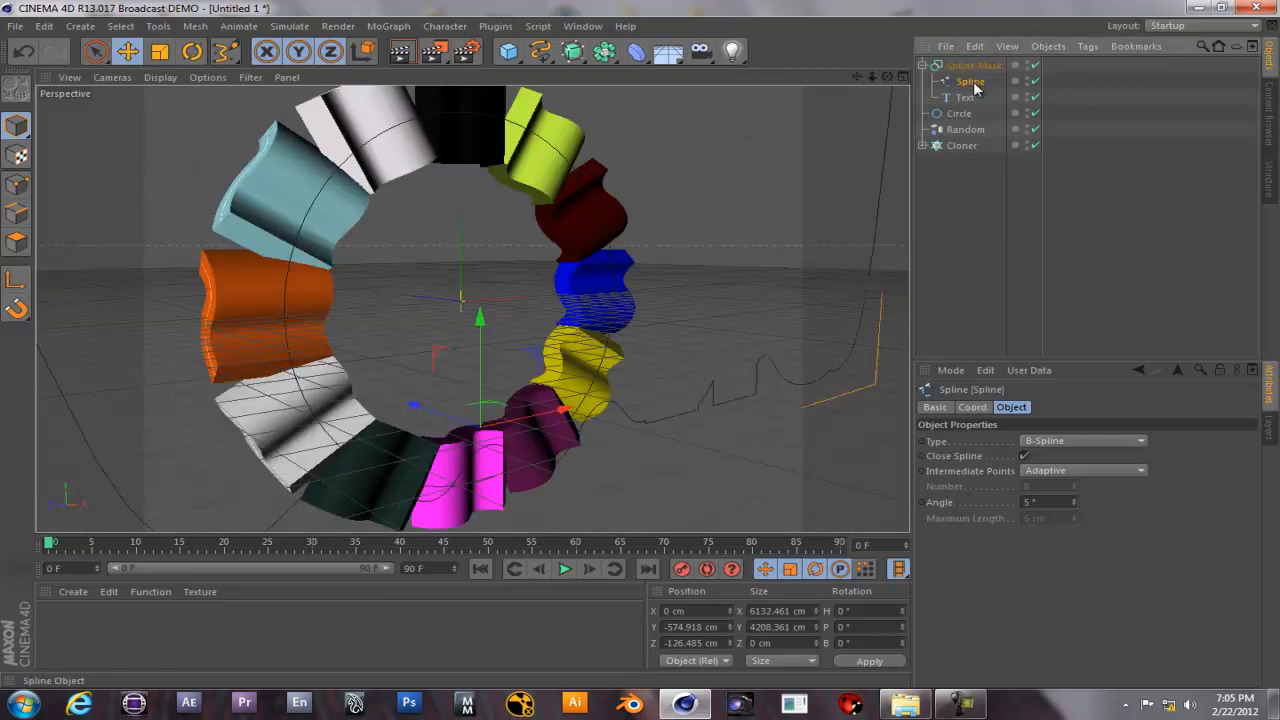
left_click_drag(479, 317, 728, 330)
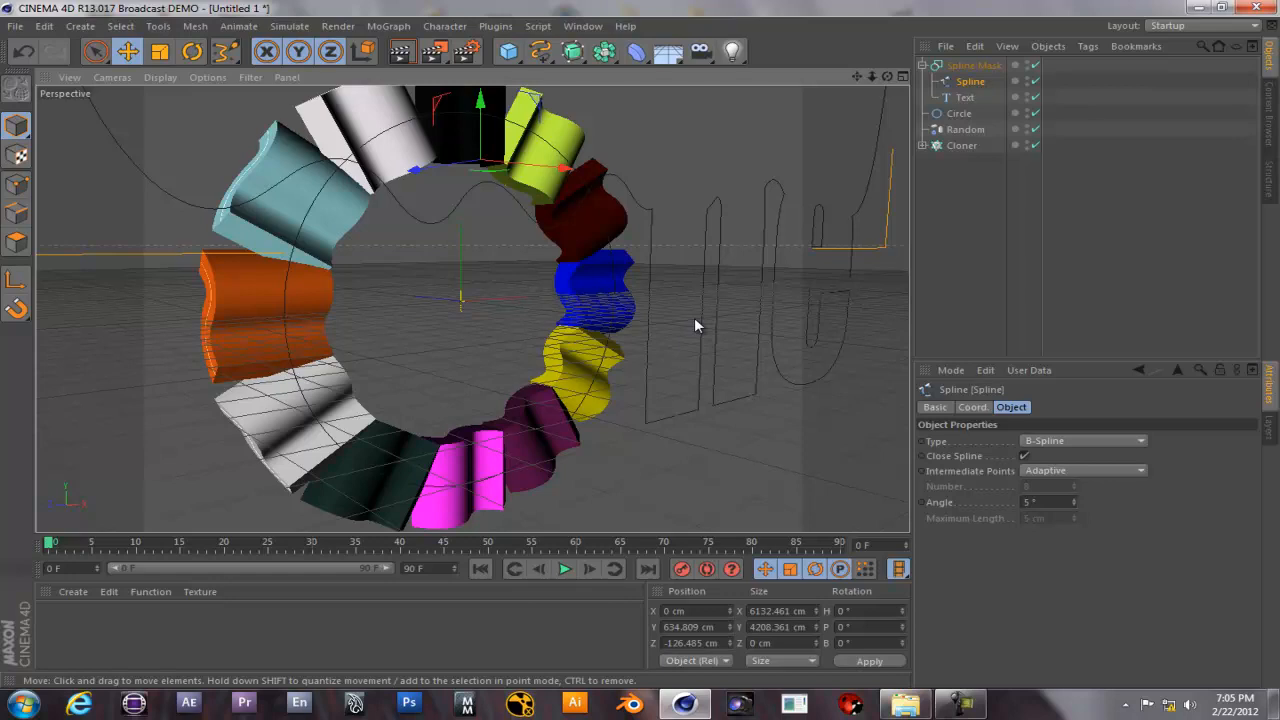
Duplicate the Spline Mask with its children, naming the original "ne" and the copy "O".
left_click(964, 66)
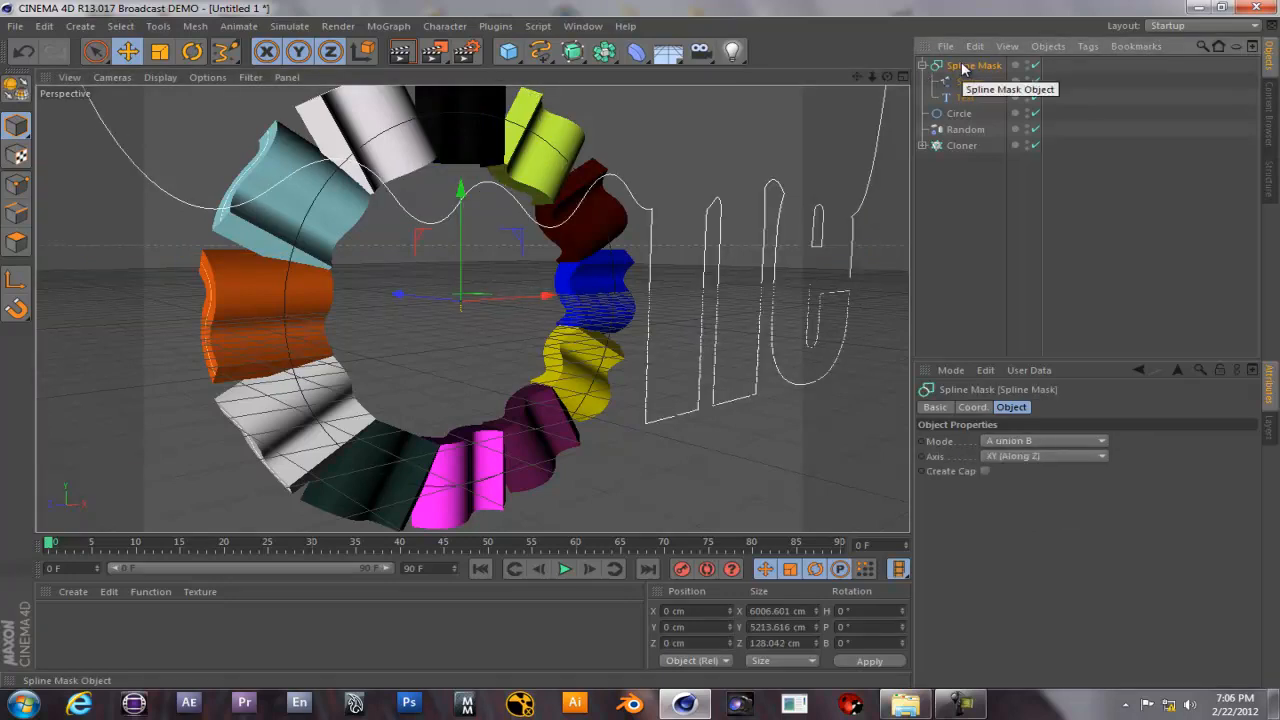
key("ctrl+c")
key("ctrl+v")
left_click_drag(1001, 238, 988, 235)
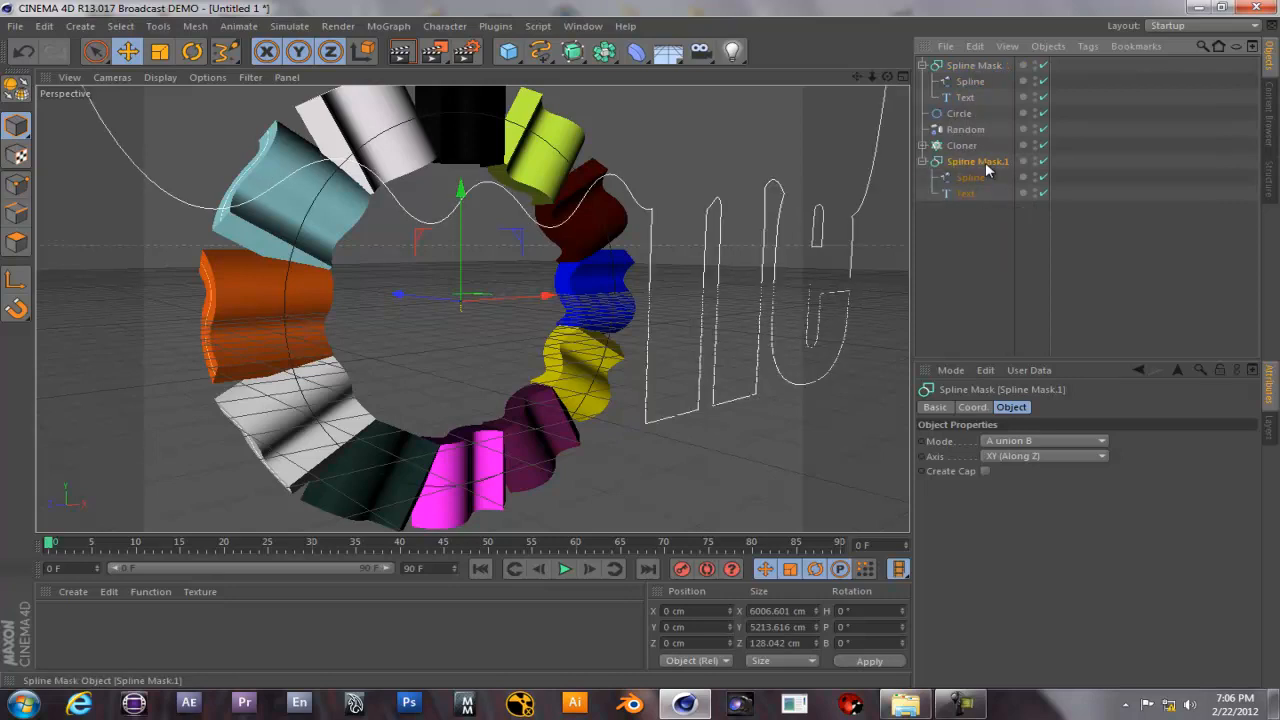
double_click(977, 65)
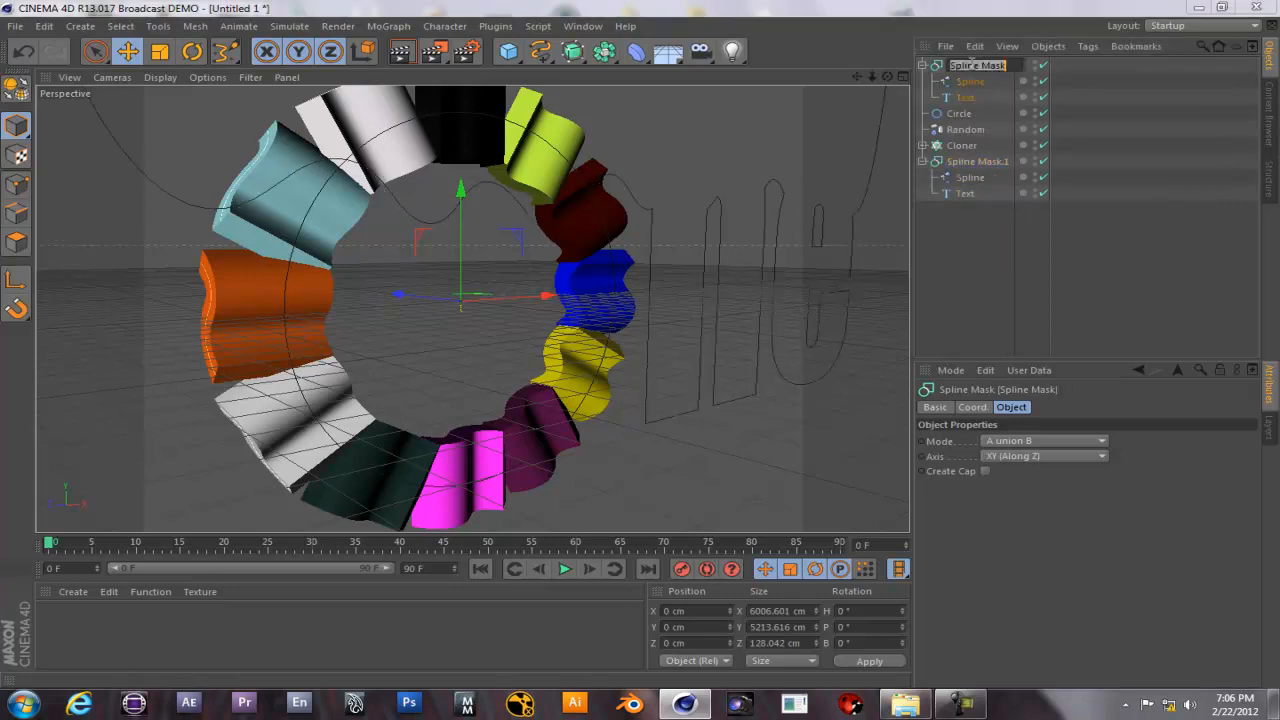
type("ne")
key("Return")
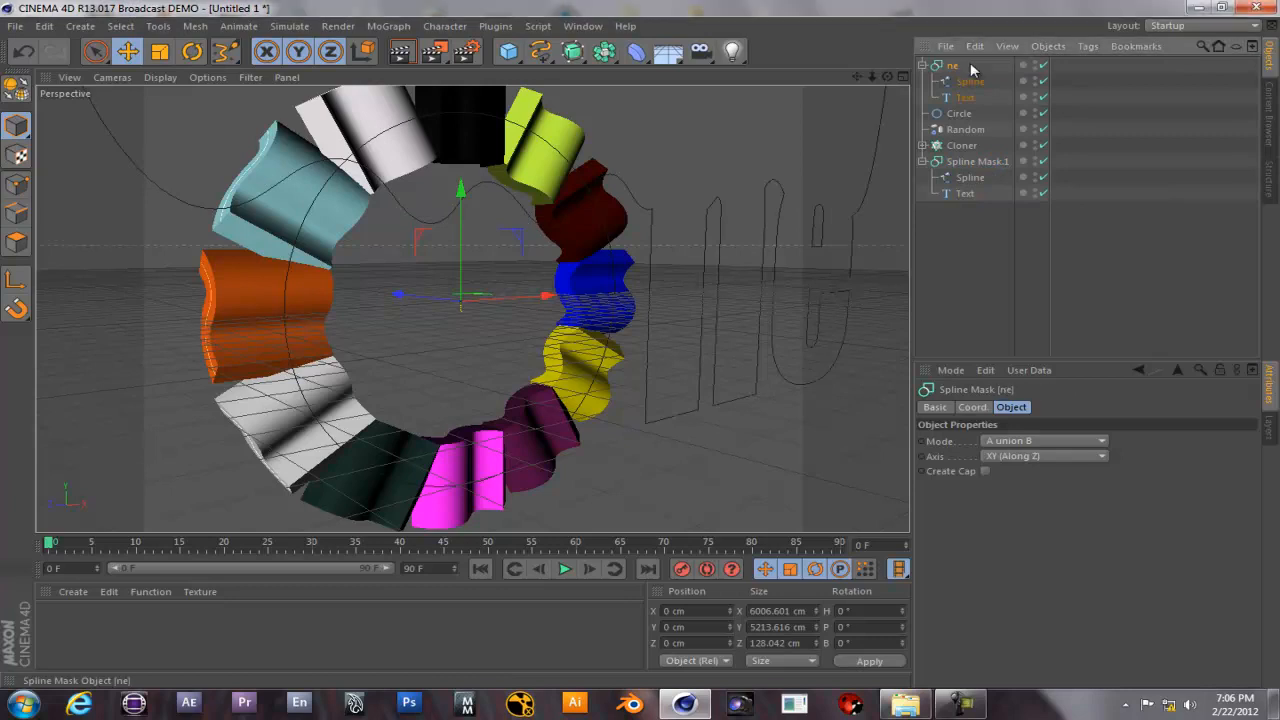
double_click(960, 163)
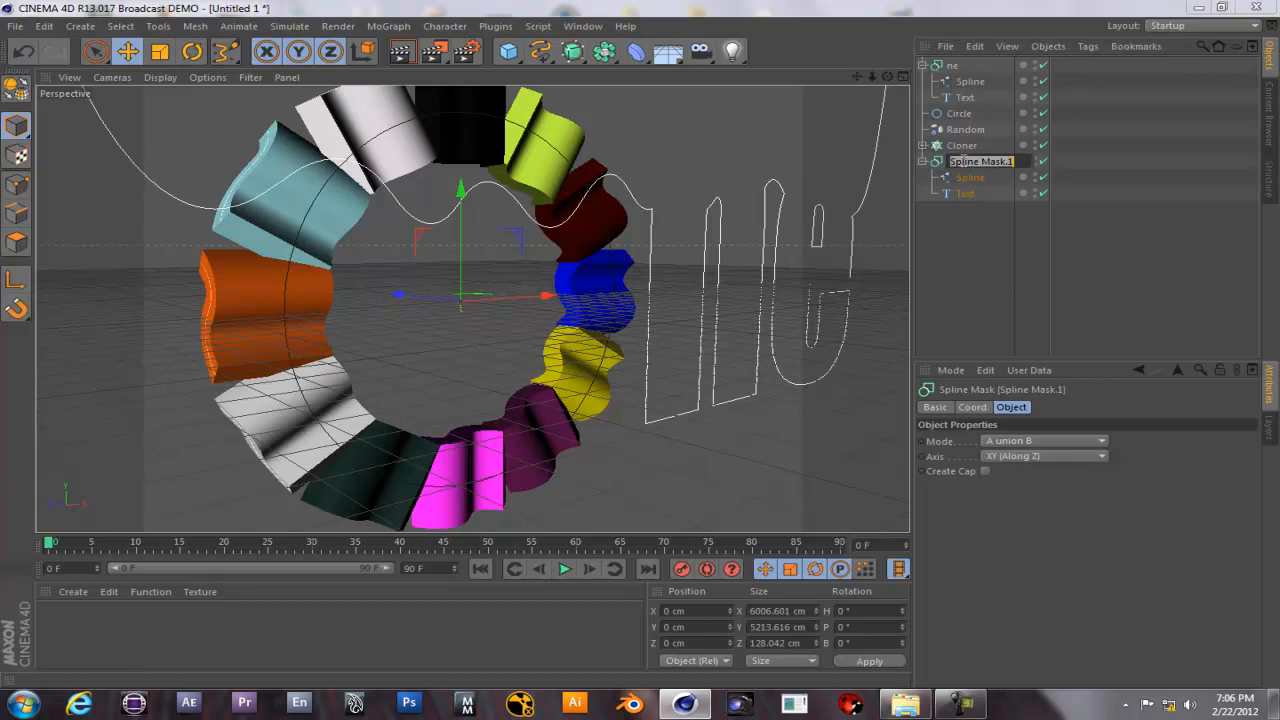
type("O")
key("Return")
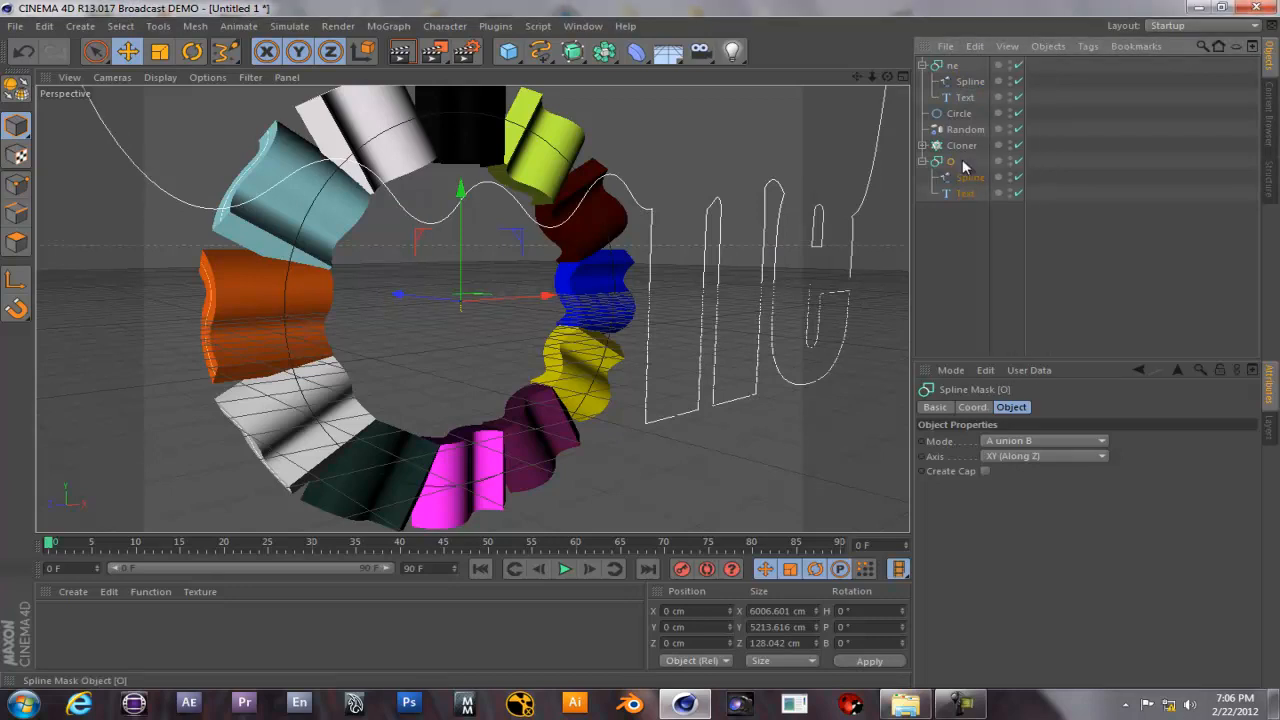
Replace the Text in the "O" mask with the Circle spline, keeping the wavy Spline above it in the hierarchy.
left_click(965, 194)
key("Delete")
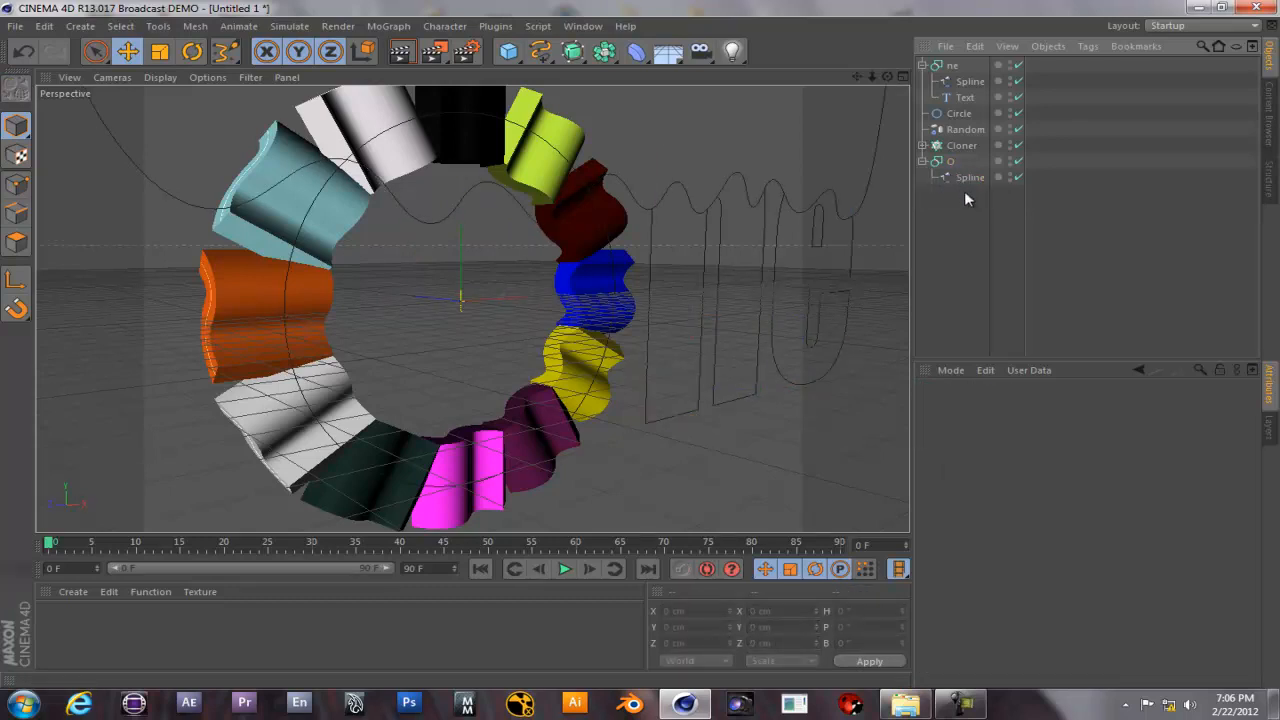
left_click_drag(958, 115, 948, 160)
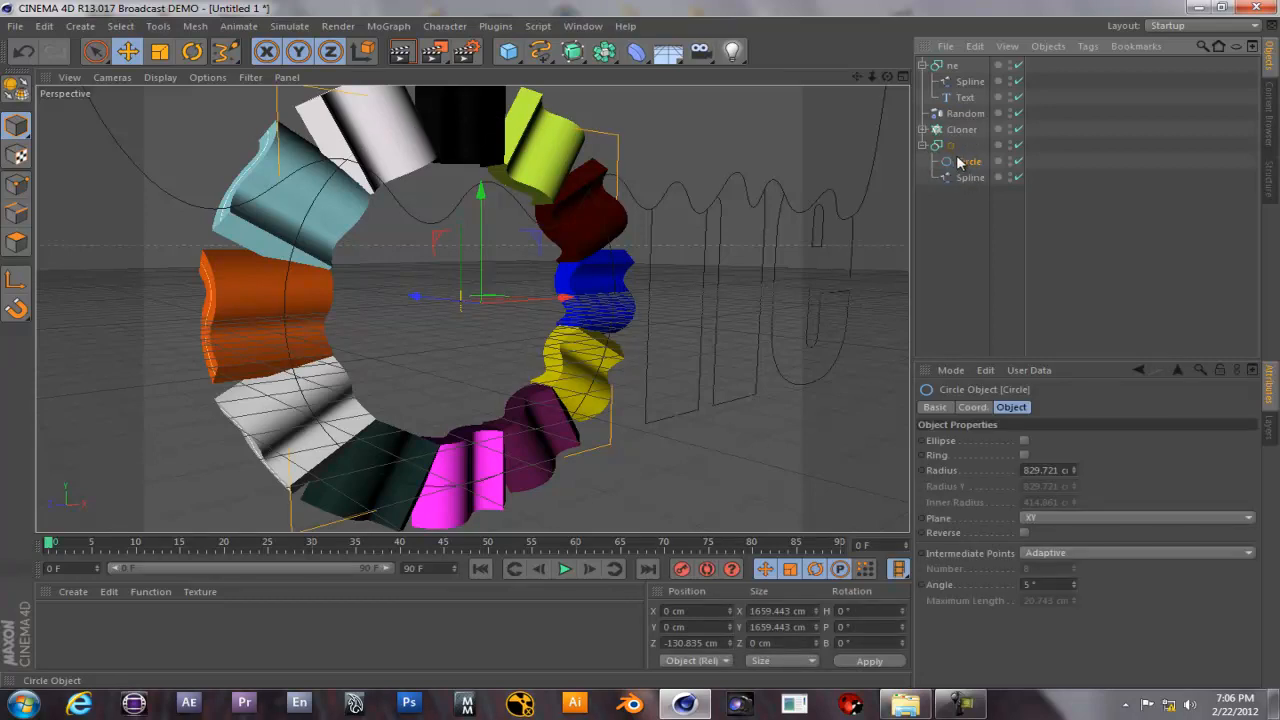
left_click_drag(966, 178, 948, 152)
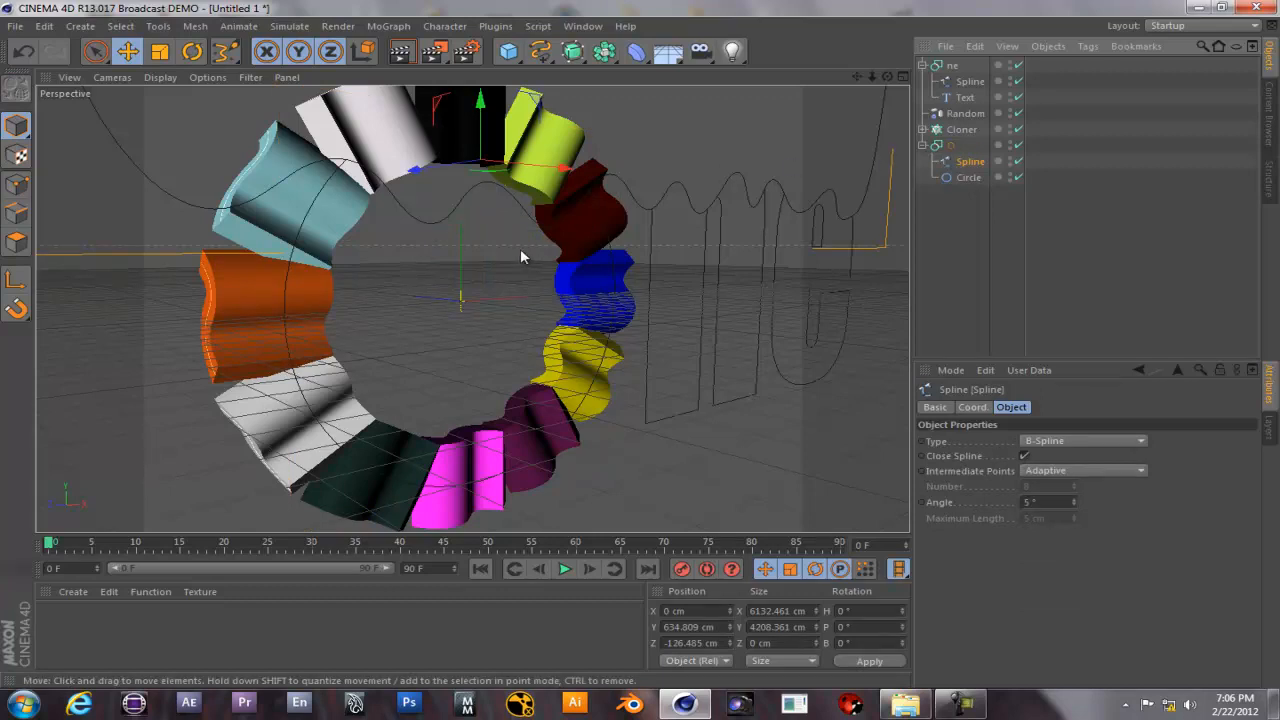
Move the wavy splines of both masks together down and back up along Y, leaving them at about 1186 cm above the letters.
left_click(968, 84, "shift")
left_click(970, 82)
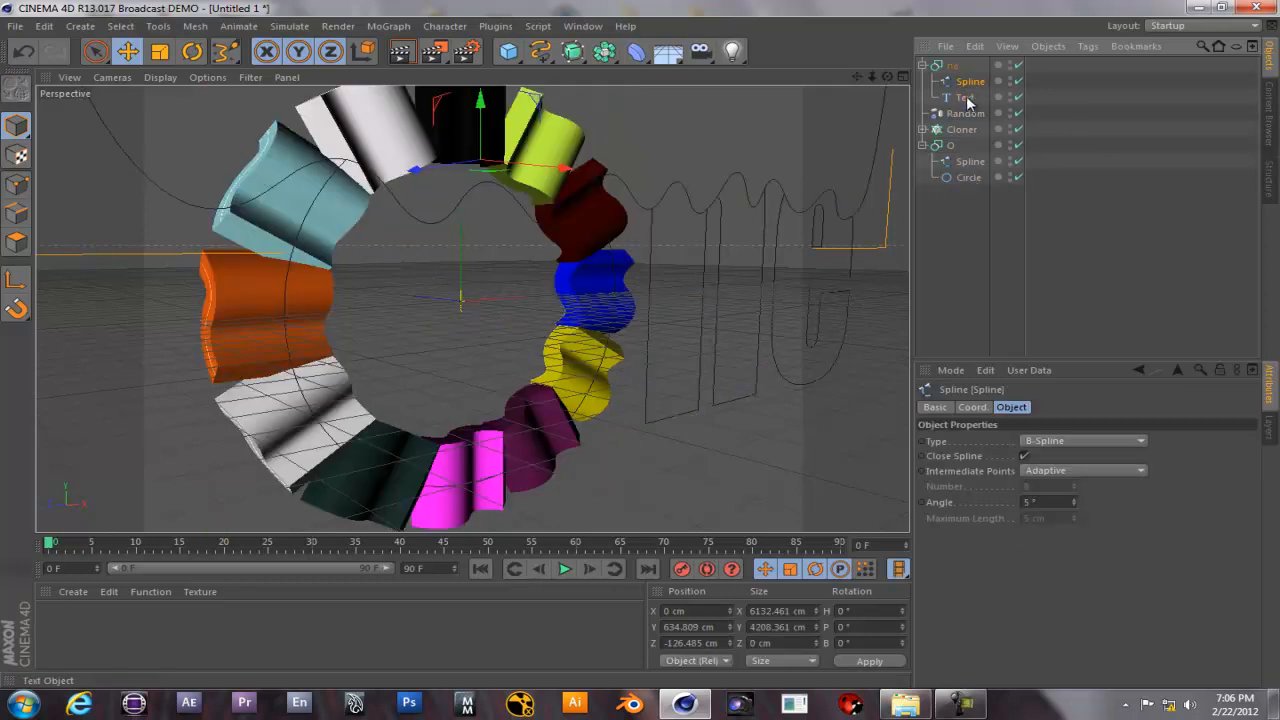
left_click(968, 162, "ctrl")
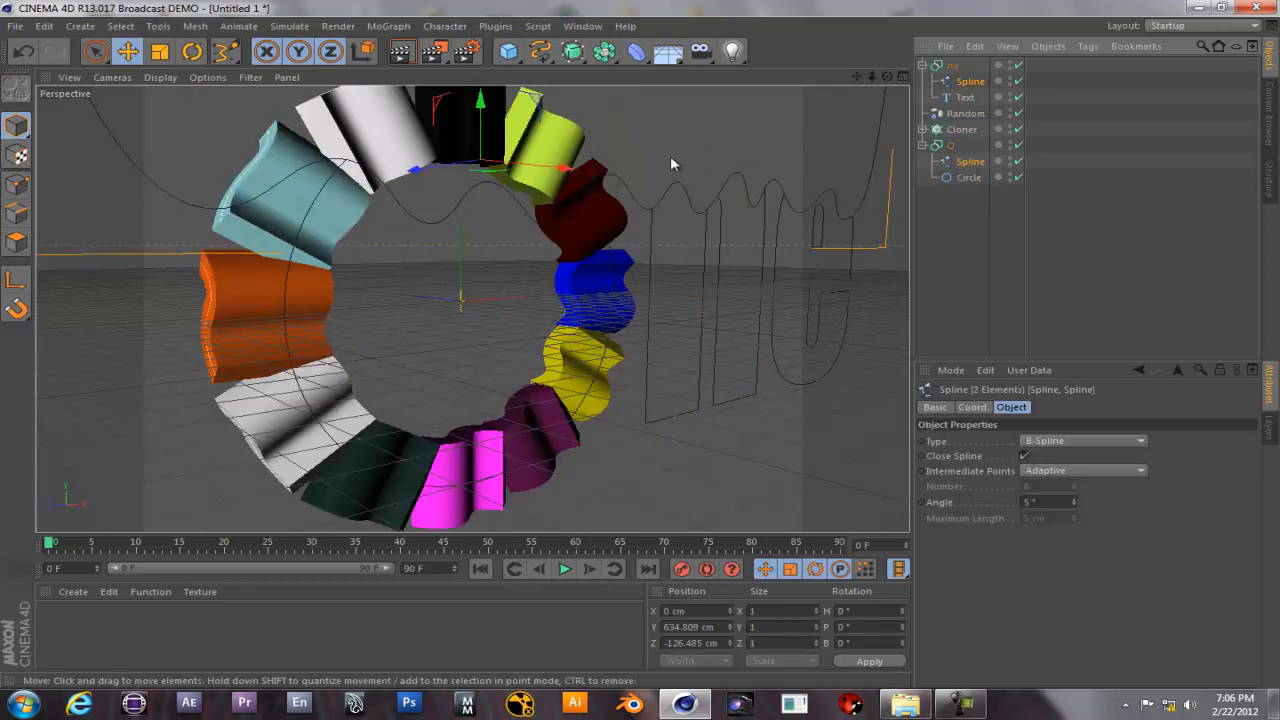
scroll(680, 158, "down", 1)
left_click_drag(494, 98, 505, 438)
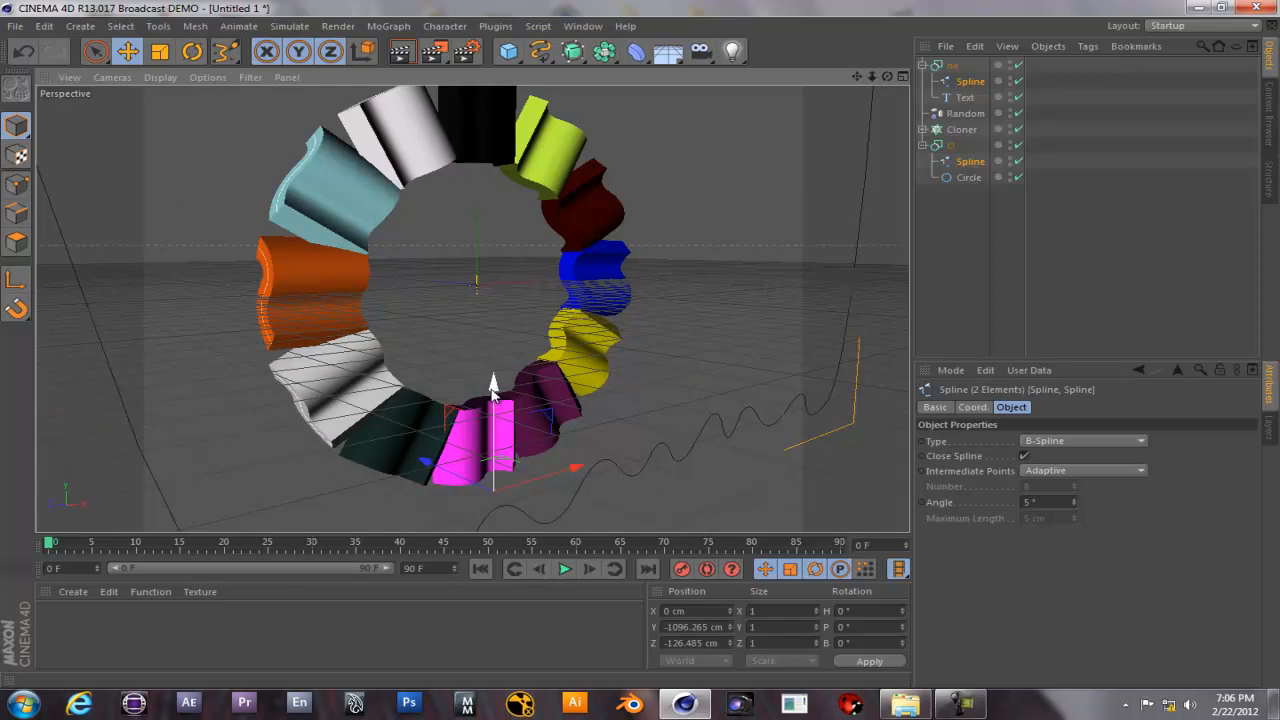
left_click_drag(493, 383, 640, 342)
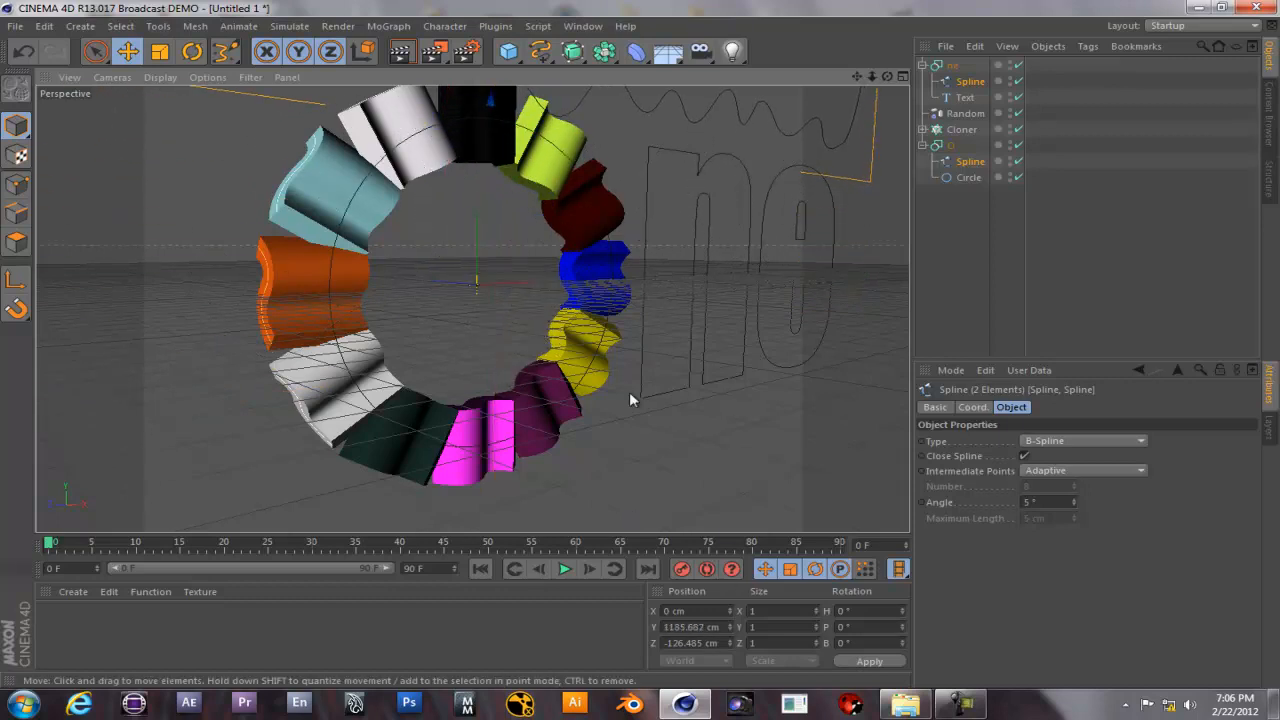
scroll(714, 197, "down", 5)
scroll(816, 170, "up", 3)
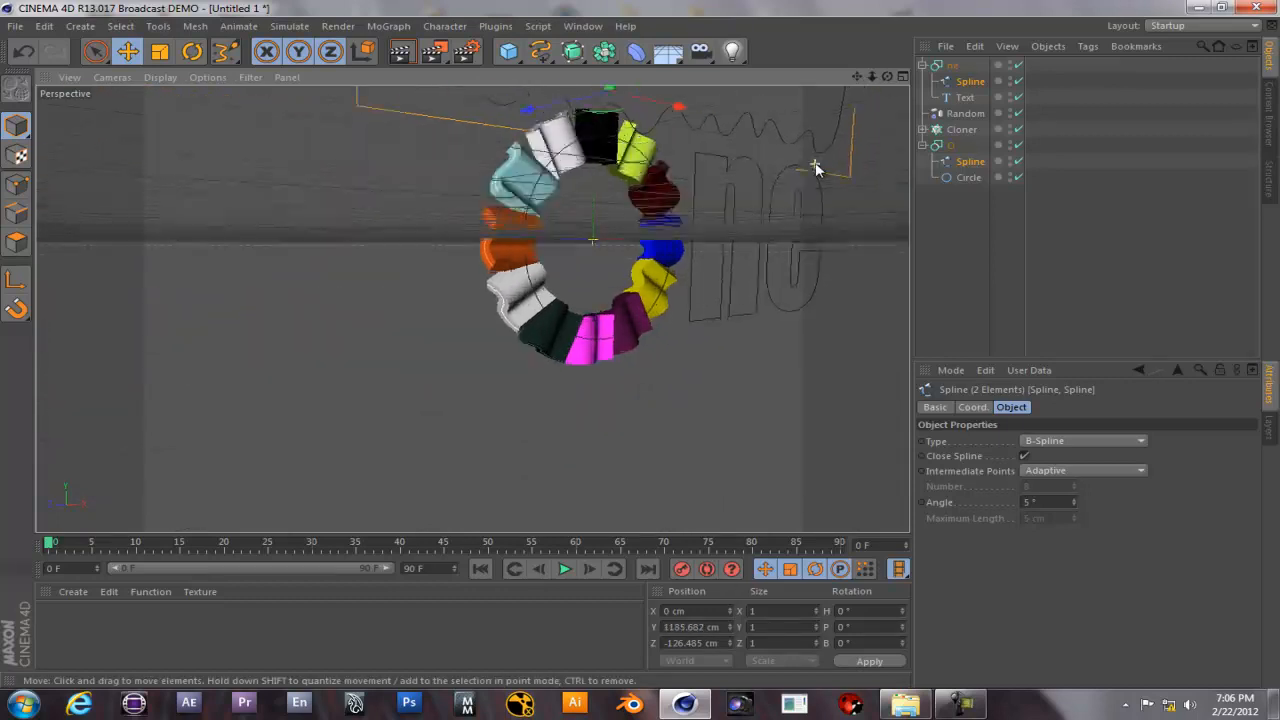
Move the wavy splines of both masks up slightly along Y to about 1204 cm.
scroll(816, 170, "down", 2)
middle_click_drag(816, 170, 732, 228, "alt")
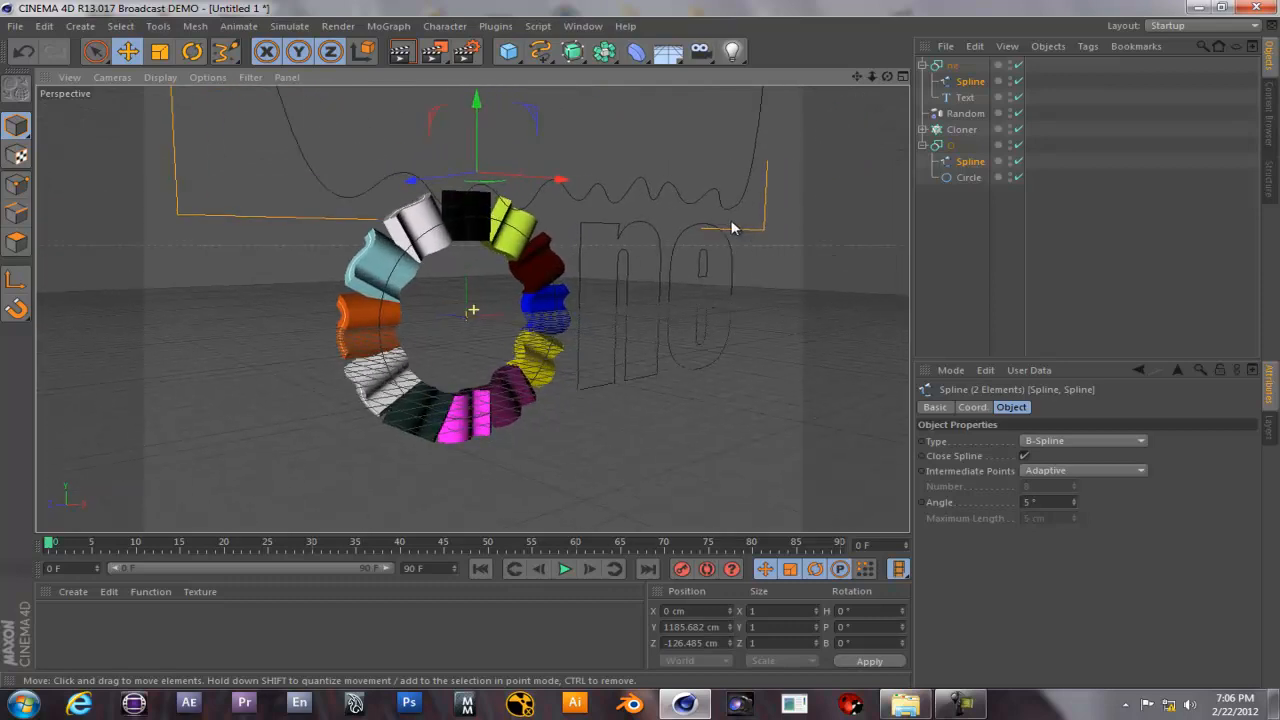
left_click_drag(478, 112, 478, 88)
left_click_drag(478, 108, 480, 109)
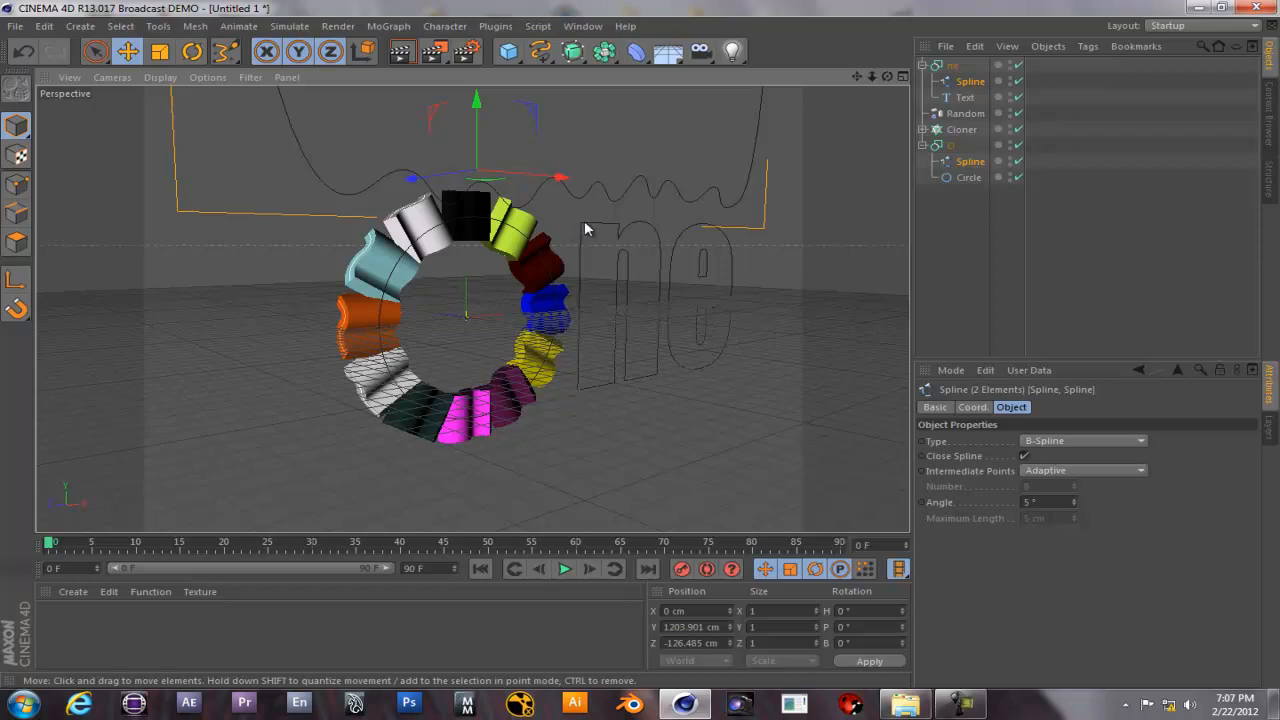
Collapse both spline masks in the hierarchy, then add an Extrude NURBS and nest the "ne" mask inside it.
left_click(922, 145)
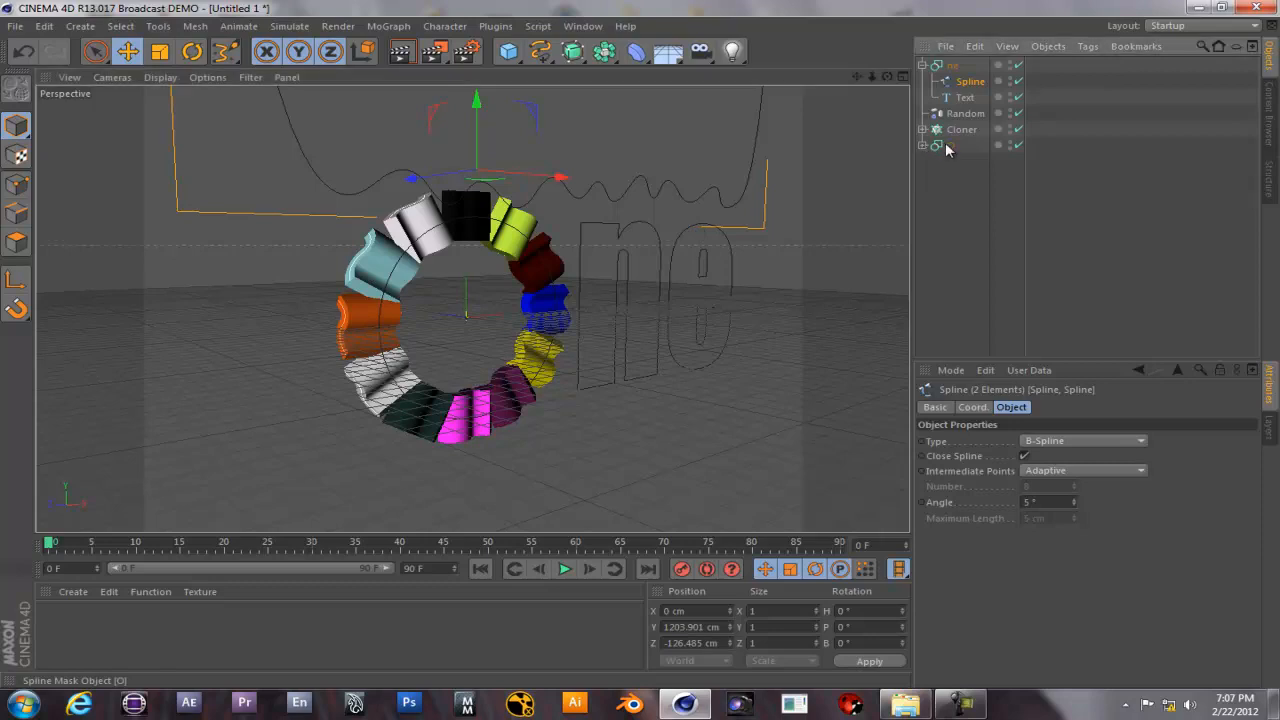
left_click(922, 65)
left_click(944, 67)
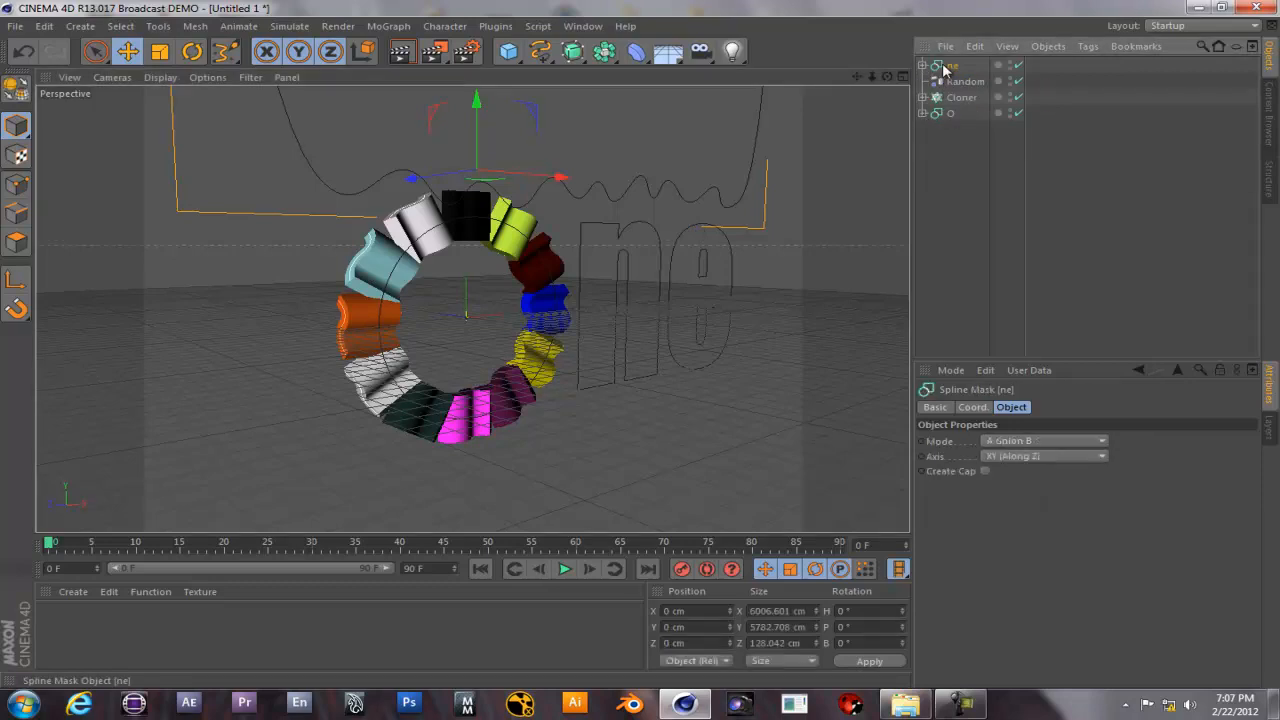
left_click(921, 80)
left_click(937, 112)
left_click_drag(572, 51, 730, 70)
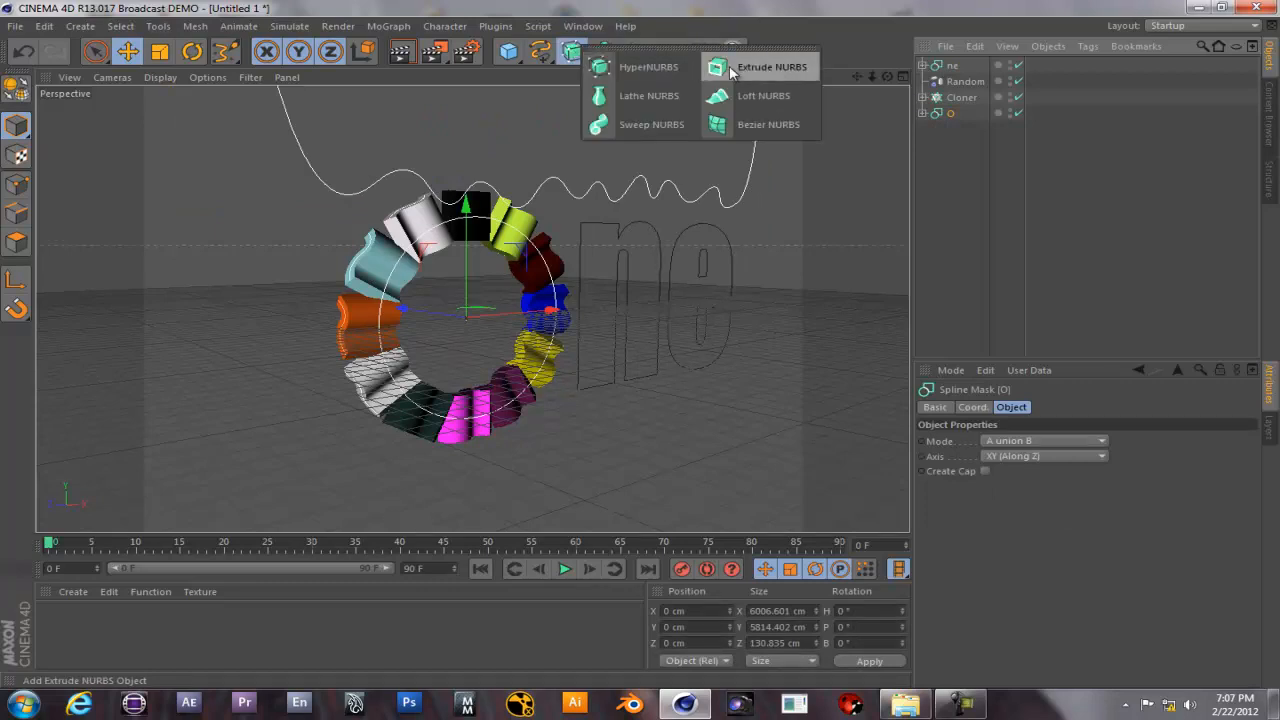
left_click_drag(730, 70, 730, 70)
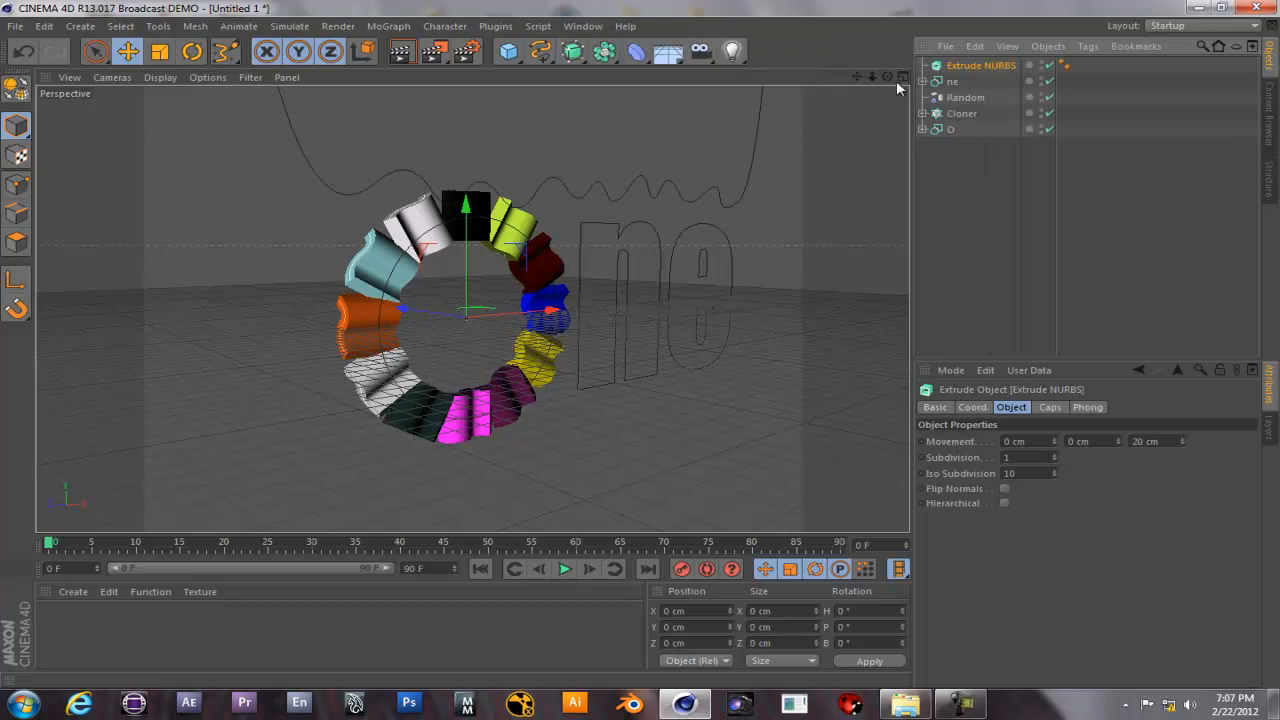
mouse_move(944, 81)
left_mouse_down()
mouse_move(977, 77)
mouse_move(966, 70)
left_mouse_up()
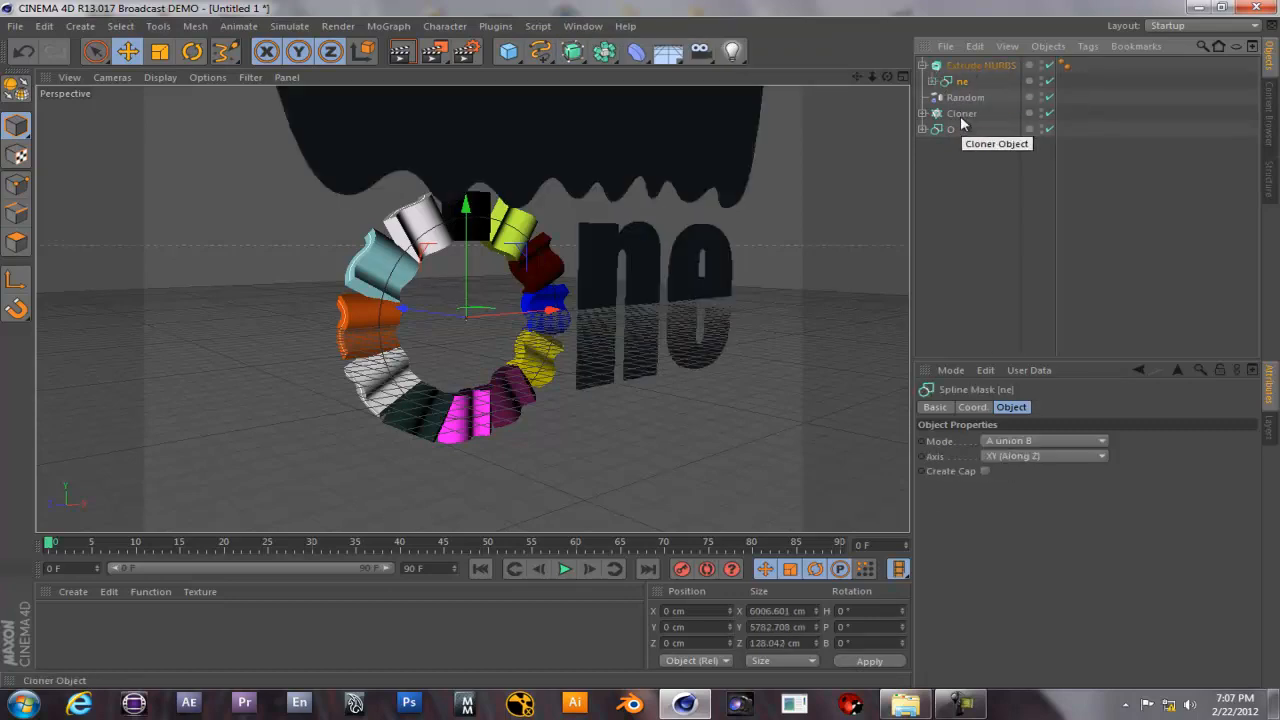
Add a second Extrude NURBS and make the "O" mask its child.
left_click(606, 52)
left_click(573, 50)
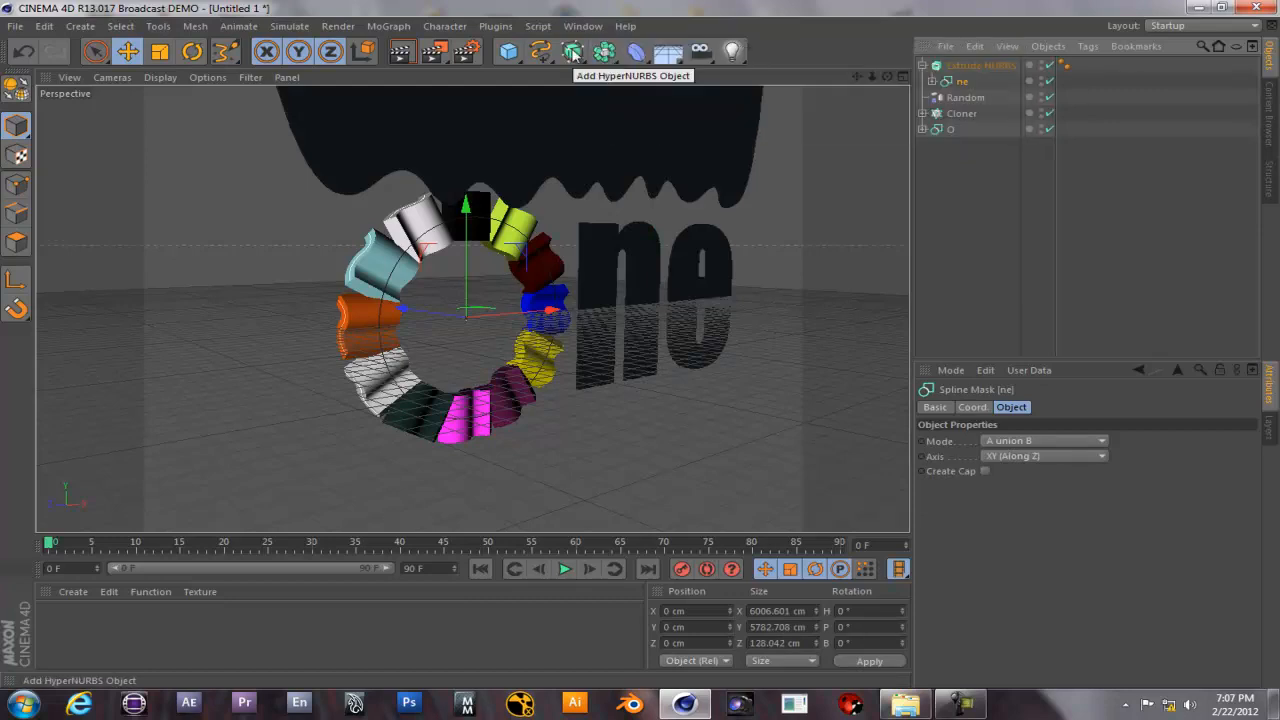
left_click(573, 52)
left_click(742, 62)
left_click_drag(985, 64, 965, 149)
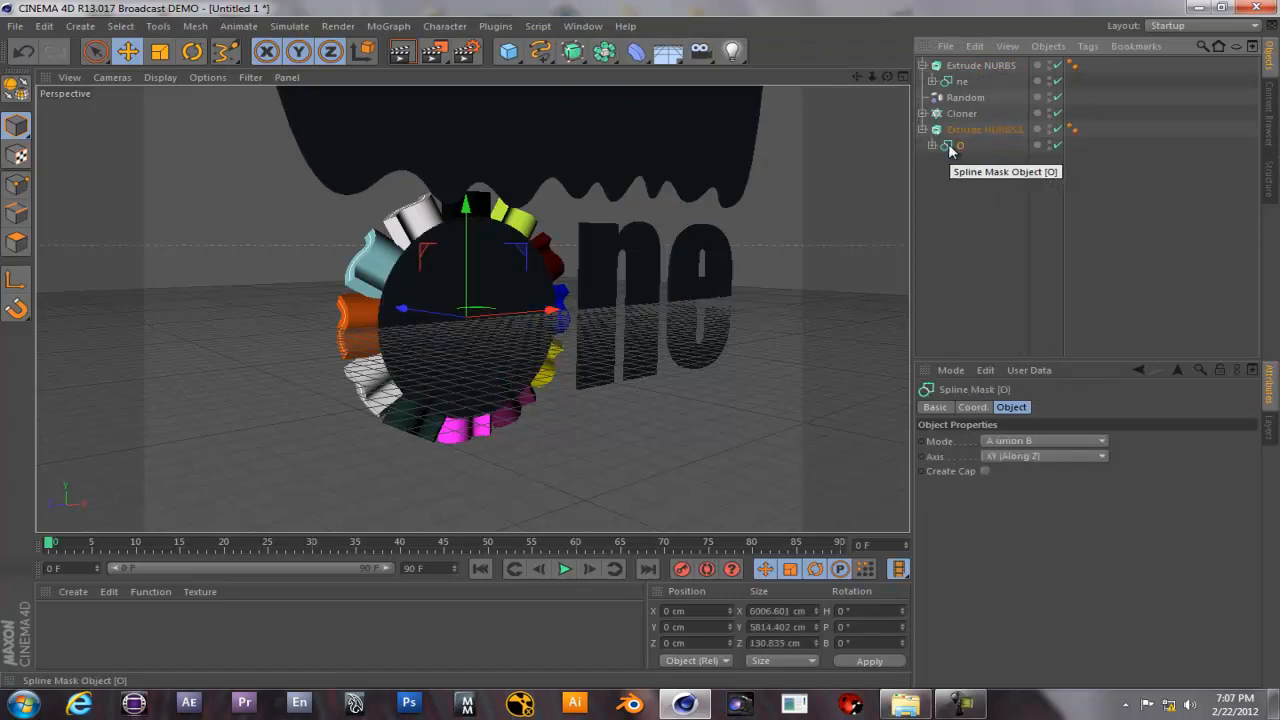
Expand both masks and move their wavy splines together down along Y to about -503 cm.
left_click(932, 145)
left_click(932, 81)
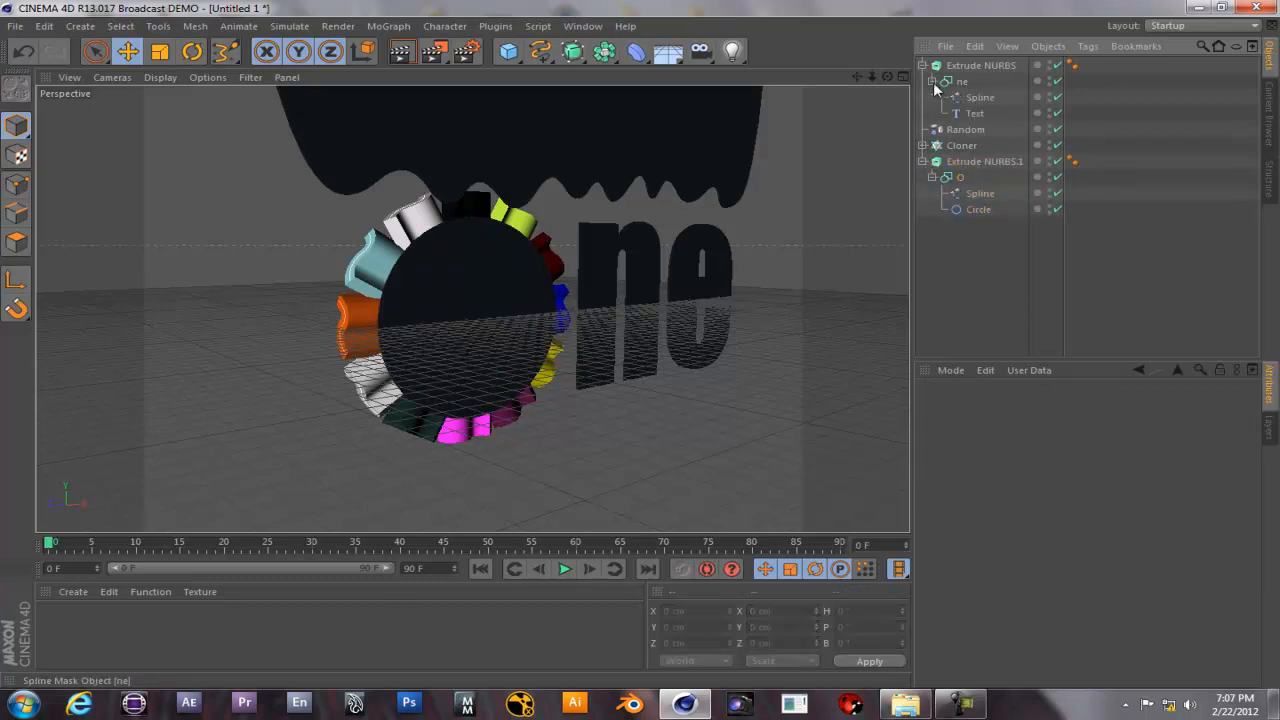
left_click(979, 98)
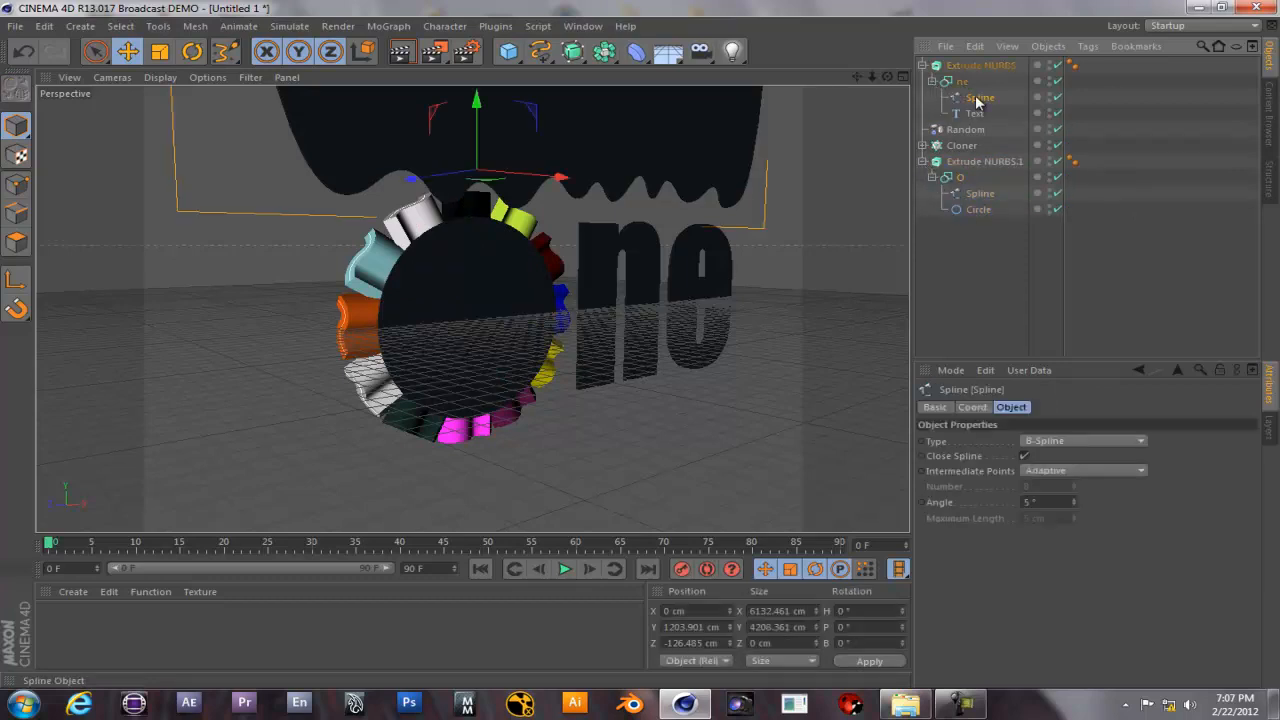
left_click(979, 197, "shift")
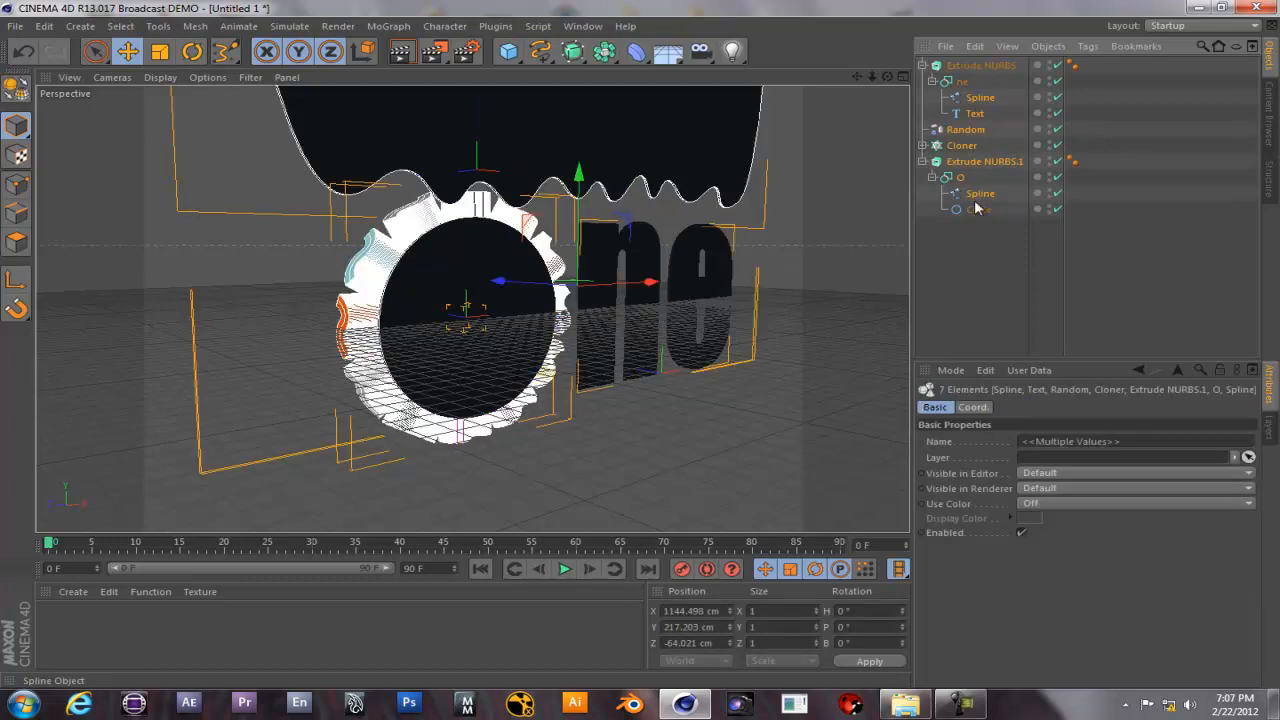
left_click(980, 101)
left_click(976, 197, "ctrl")
left_click_drag(476, 108, 463, 306)
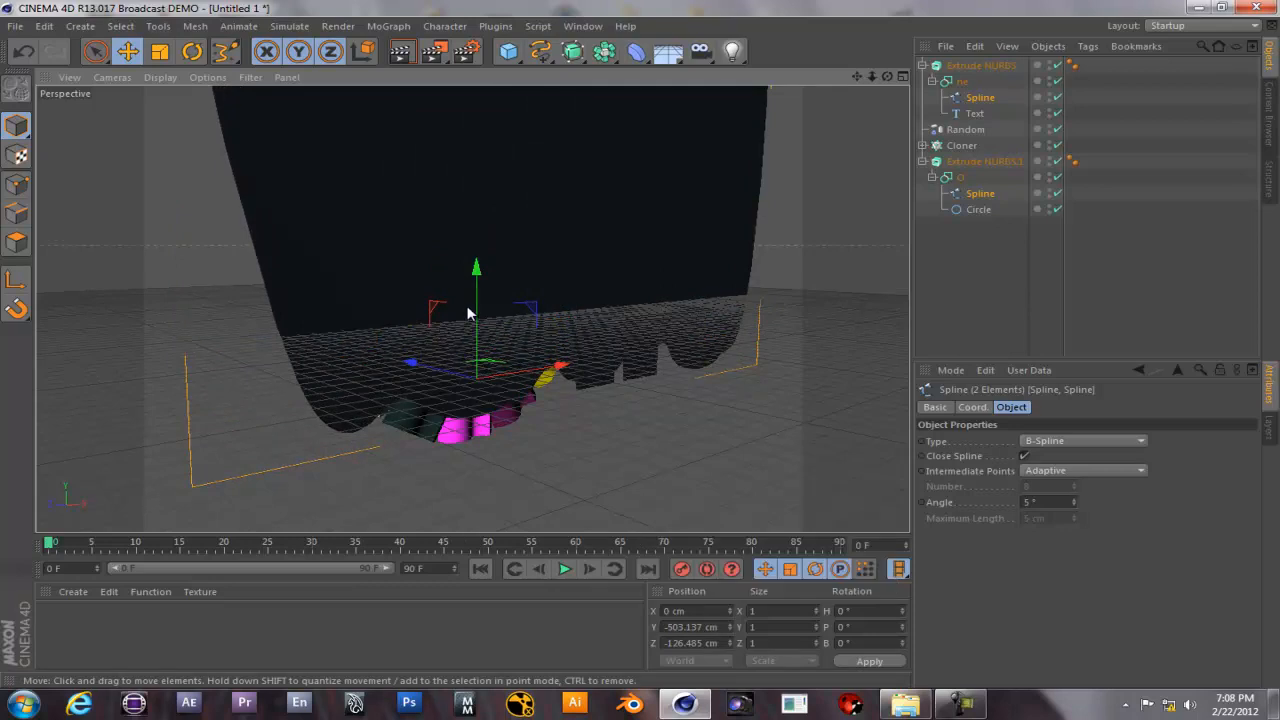
Try the A subtract B and B subtract A modes on the "O" spline mask, leaving it on A subtract B.
left_click(956, 178)
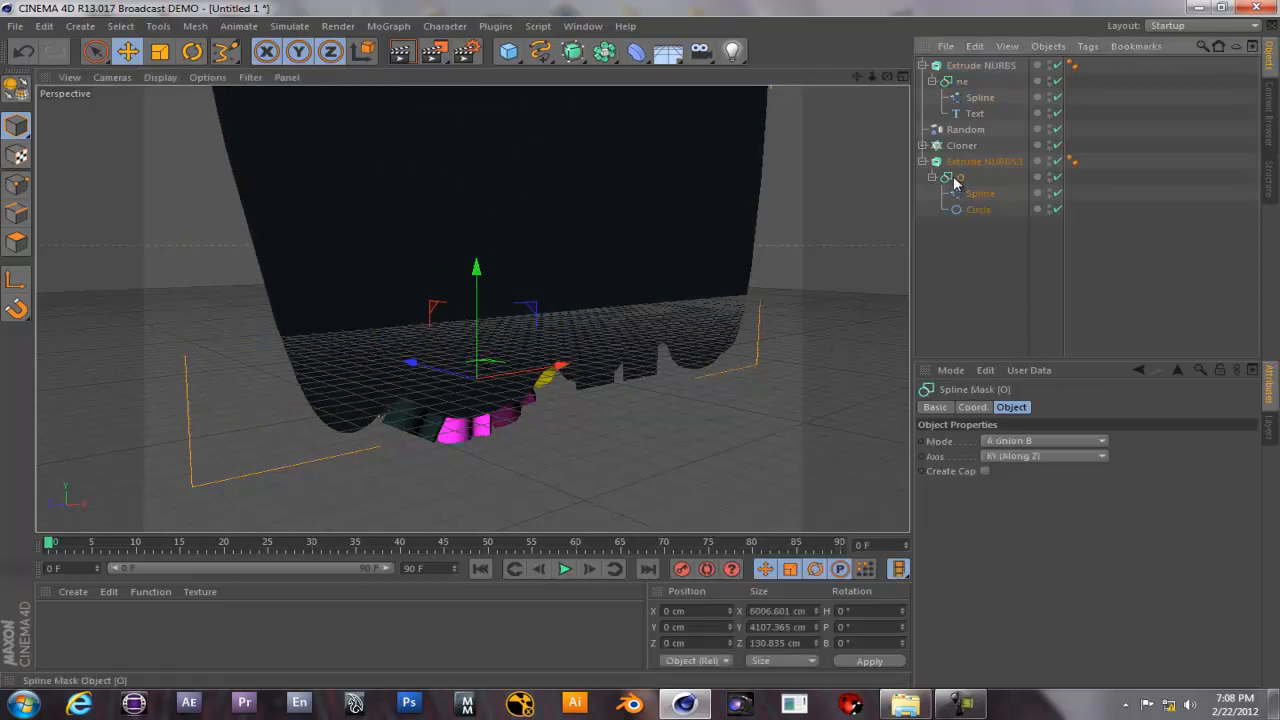
left_click(1048, 441)
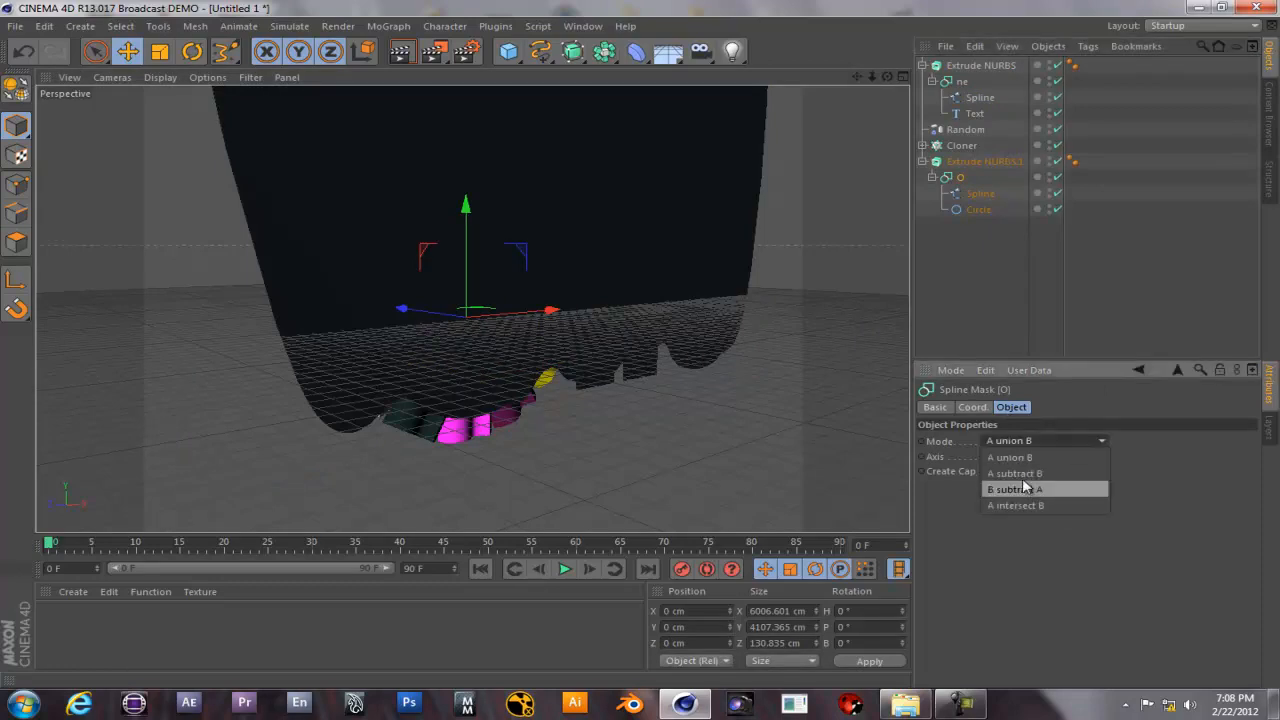
left_click(1022, 471)
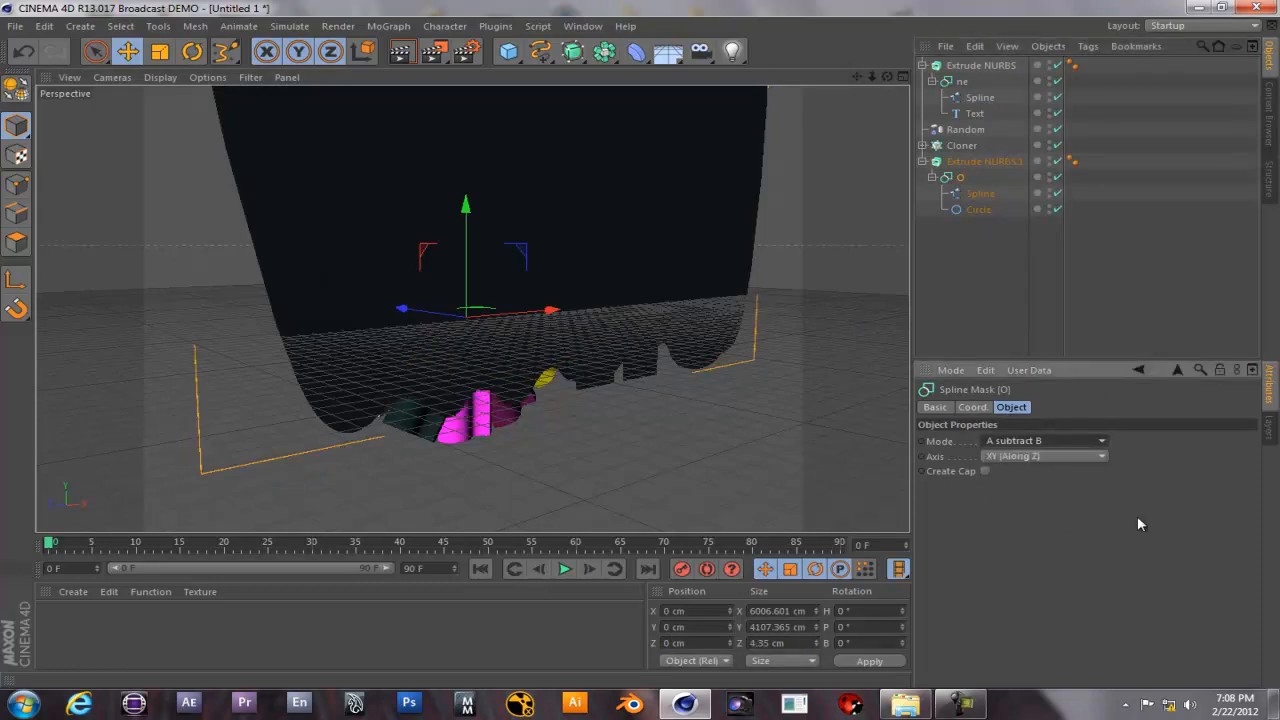
left_click(1040, 441)
left_click(1030, 488)
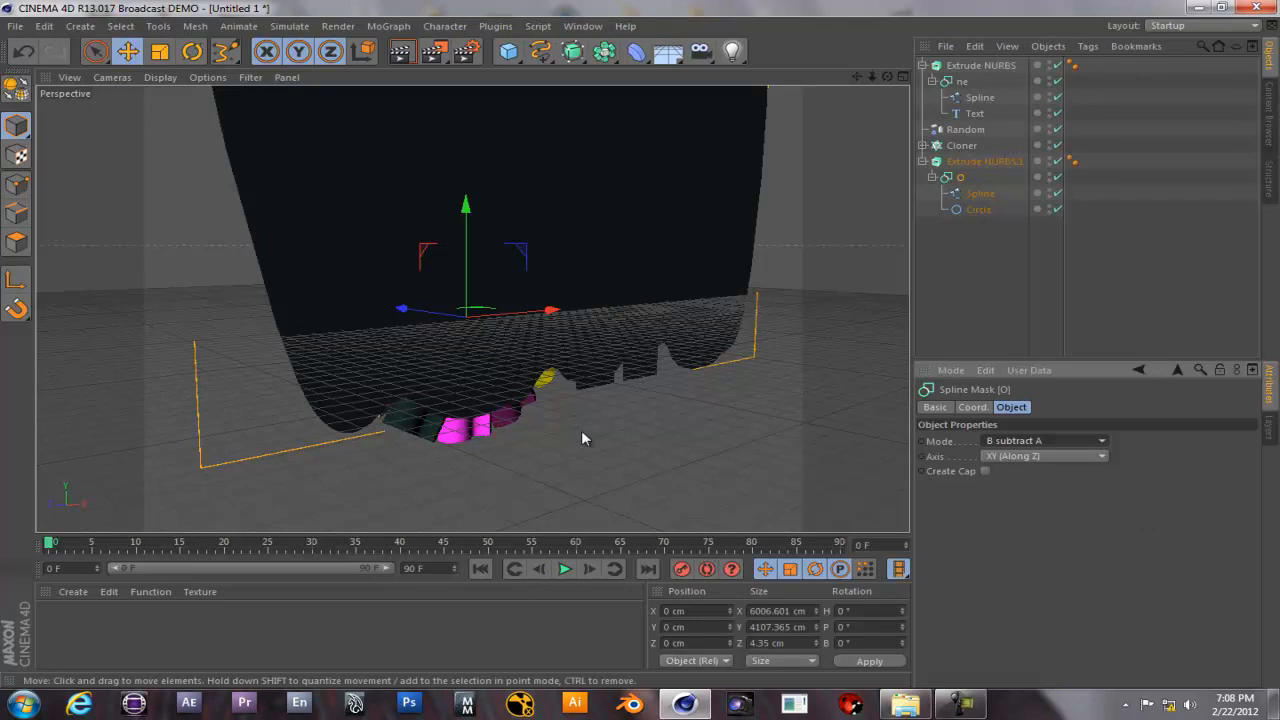
left_click(1012, 443)
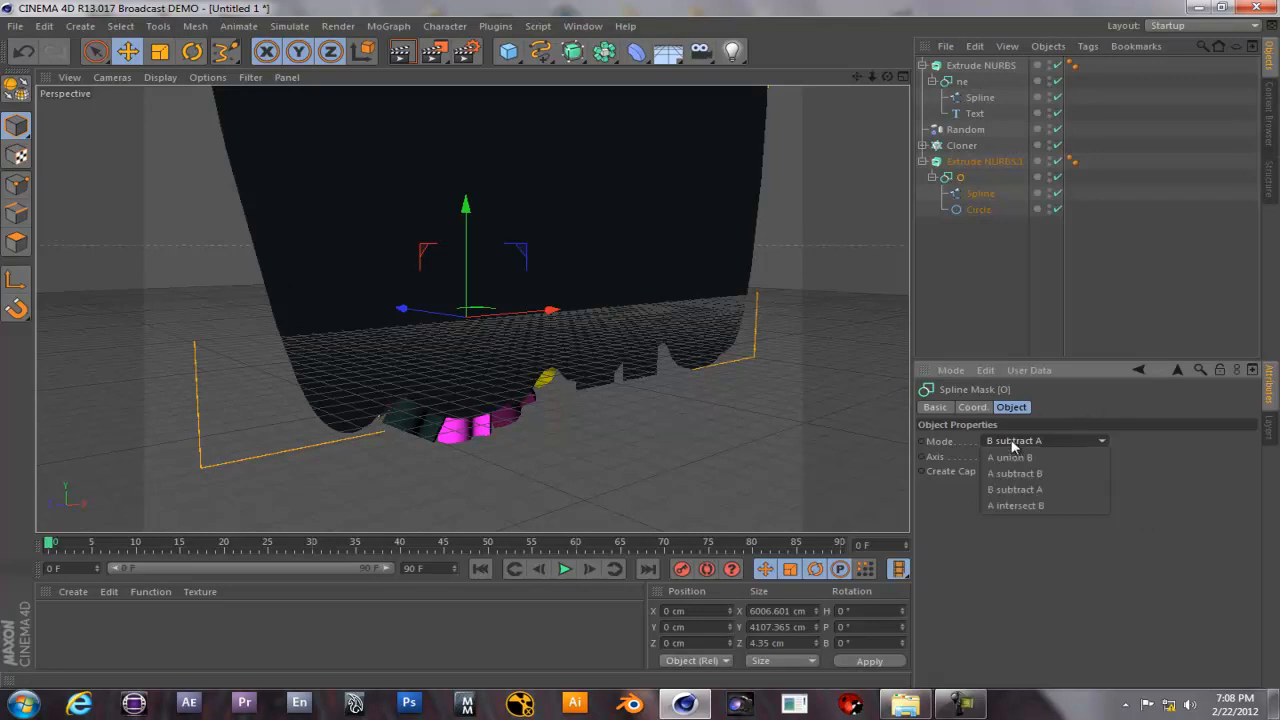
left_click(1014, 473)
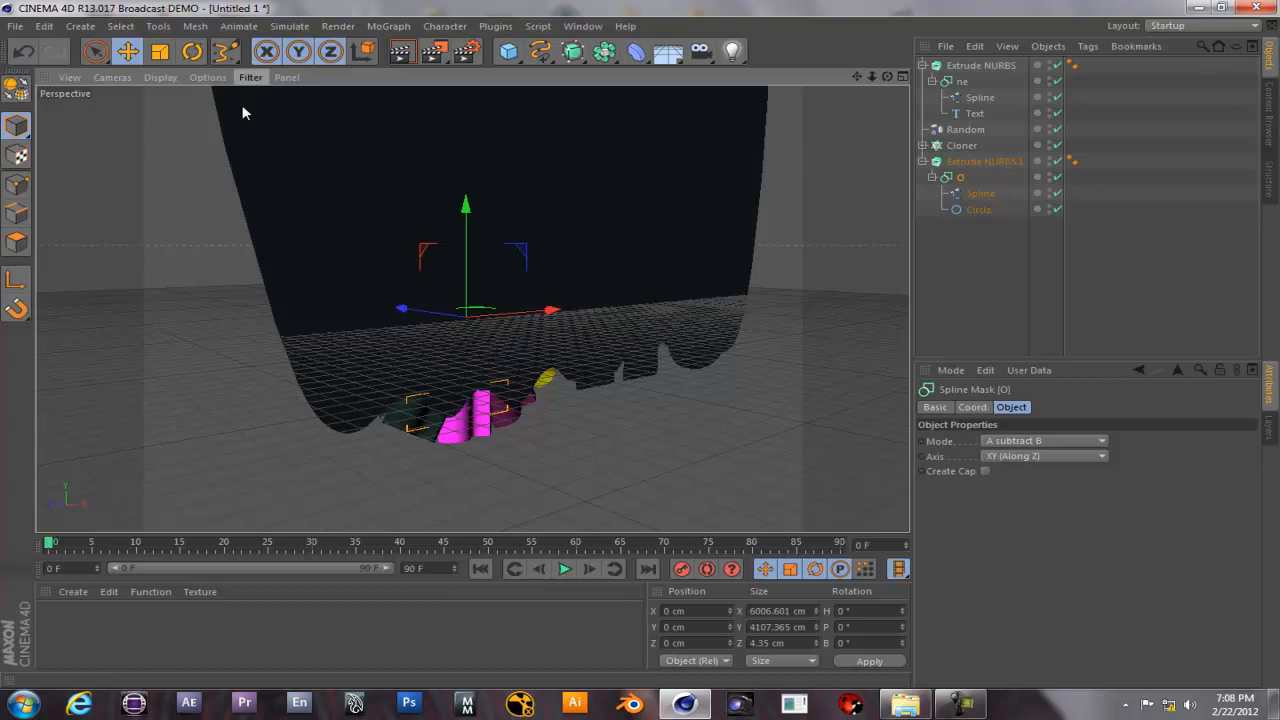
Hide the grid in the Perspective view.
left_click(250, 77)
left_click(262, 309)
scroll(473, 376, "up", 3)
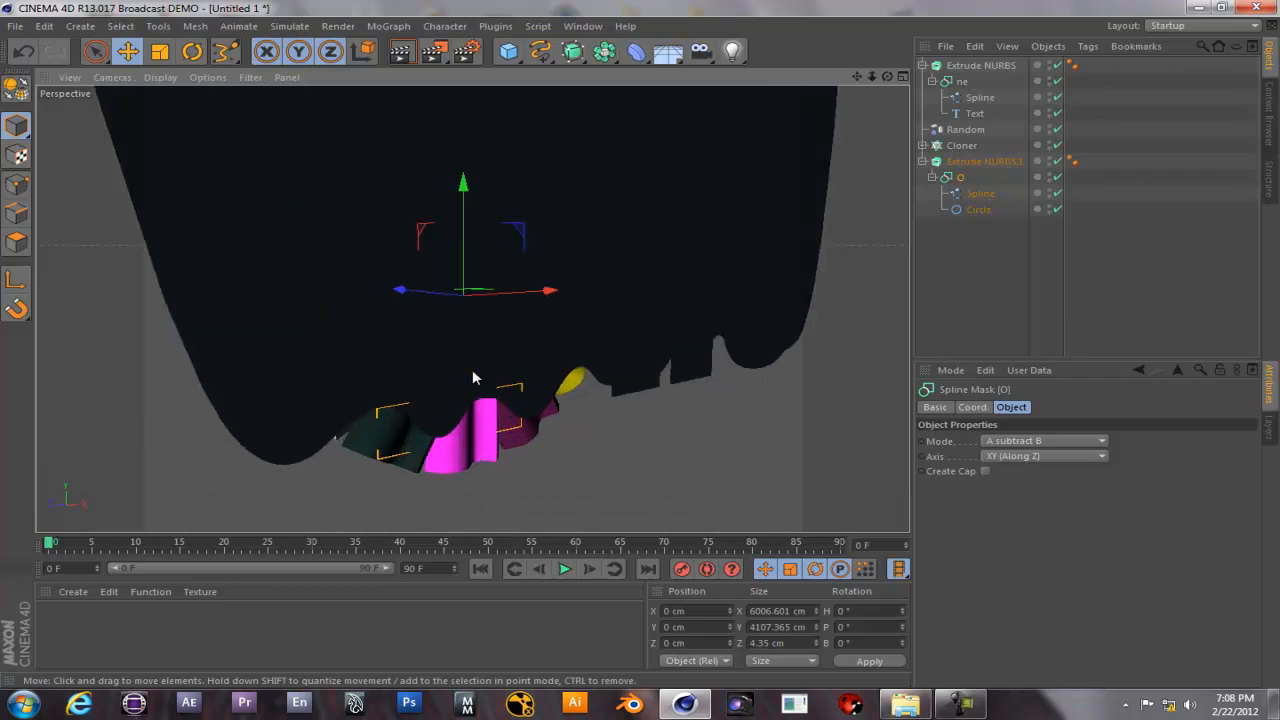
Move the wavy splines of both masks up and down along Y to test the mask on the extruded shapes.
left_click(980, 193)
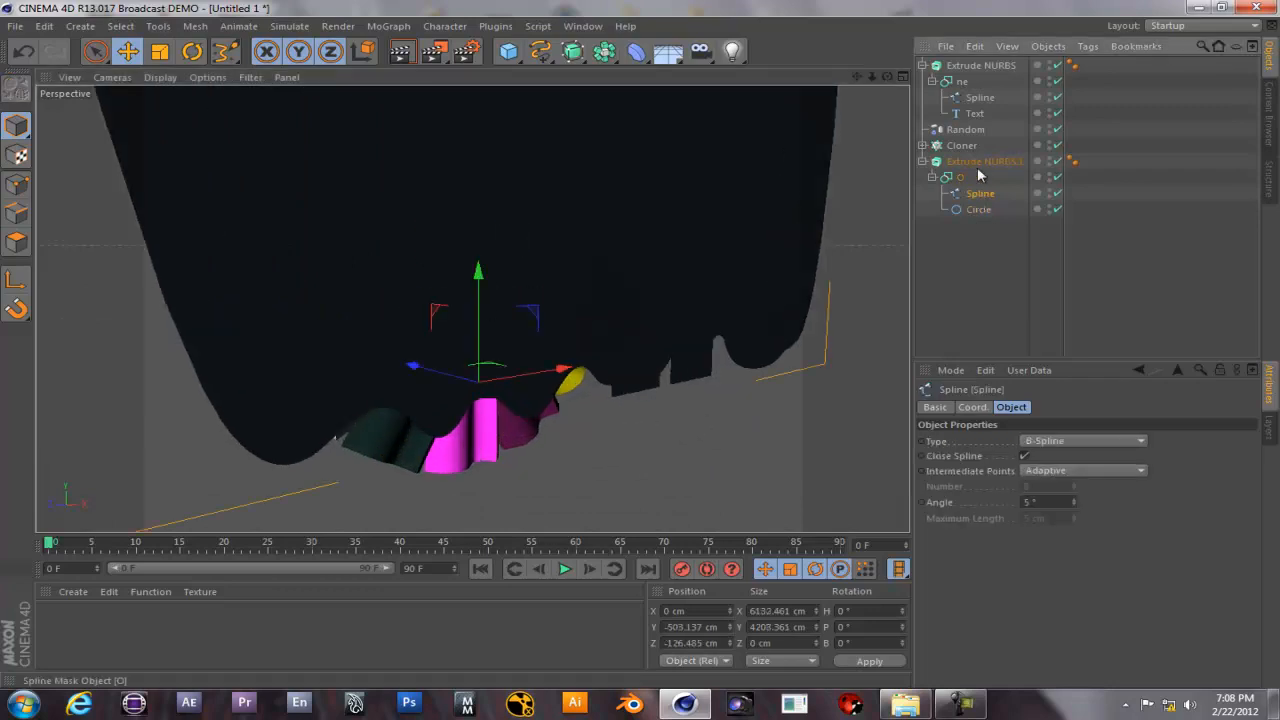
left_click(977, 98, "ctrl")
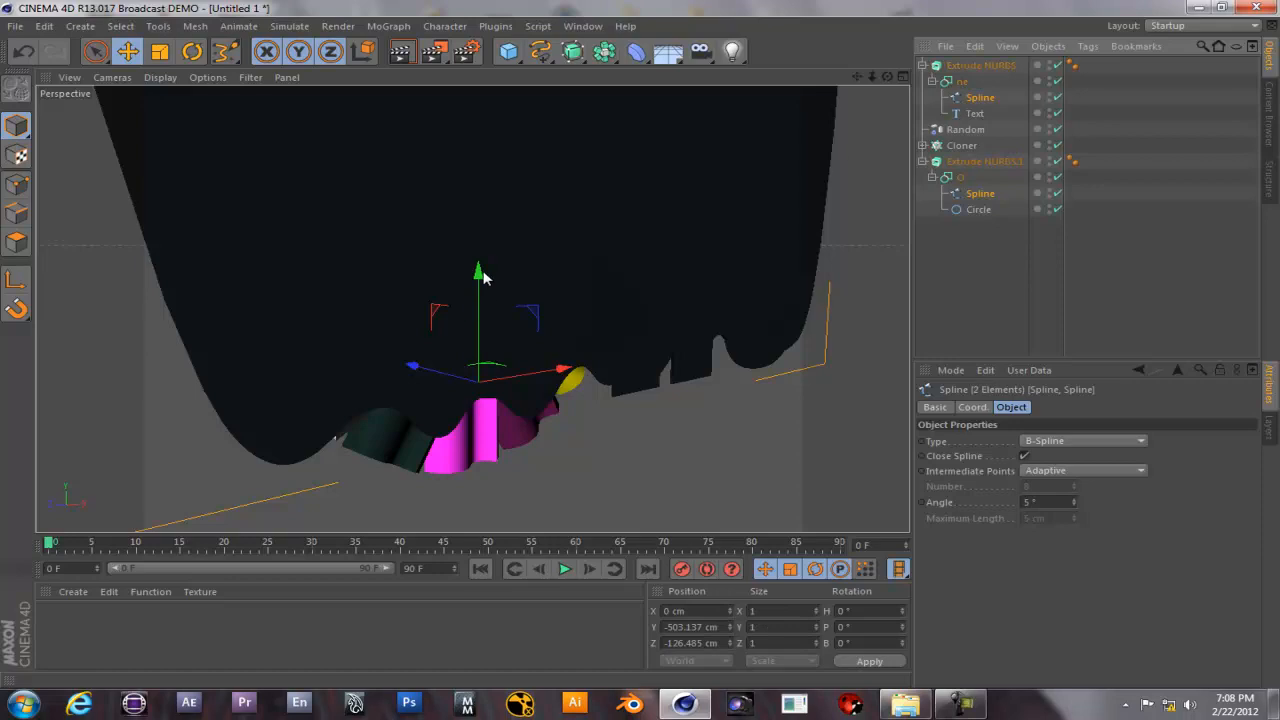
left_click_drag(478, 270, 478, 88)
left_click_drag(641, 342, 478, 309)
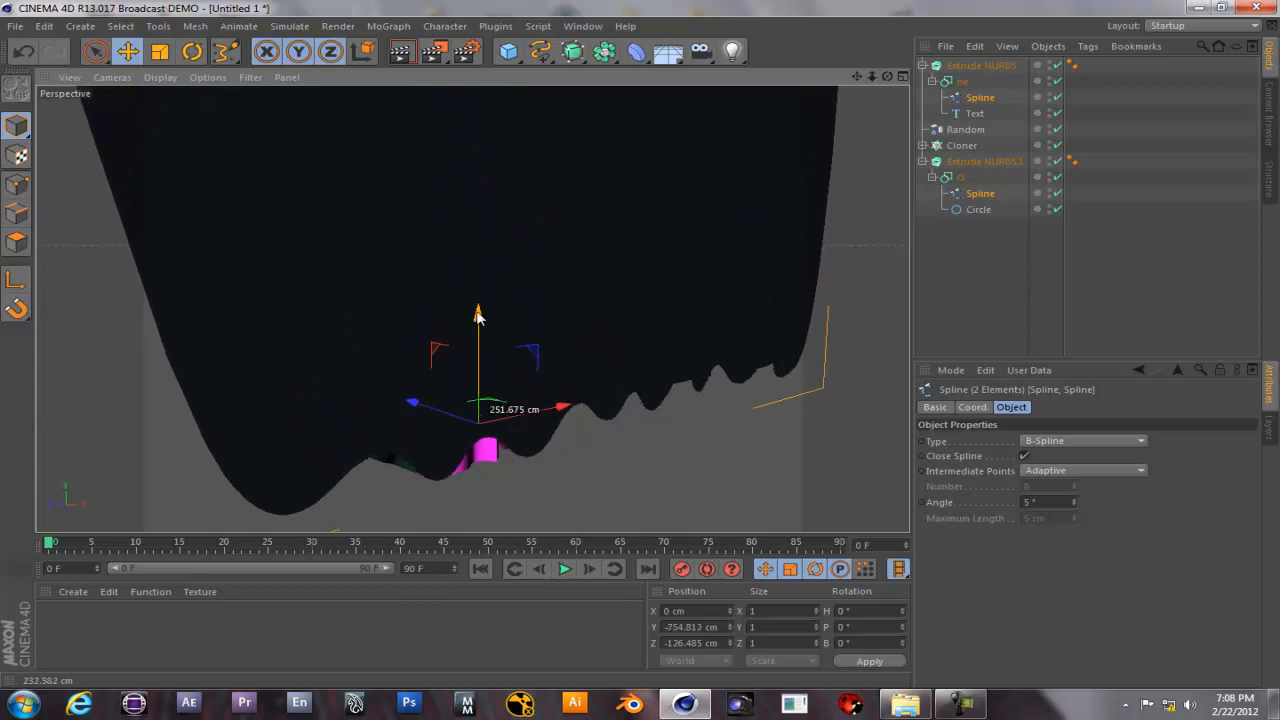
left_click_drag(481, 318, 477, 214)
Try A subtract B on the "ne" spline mask and set its mode to B subtract A.
left_click(963, 81)
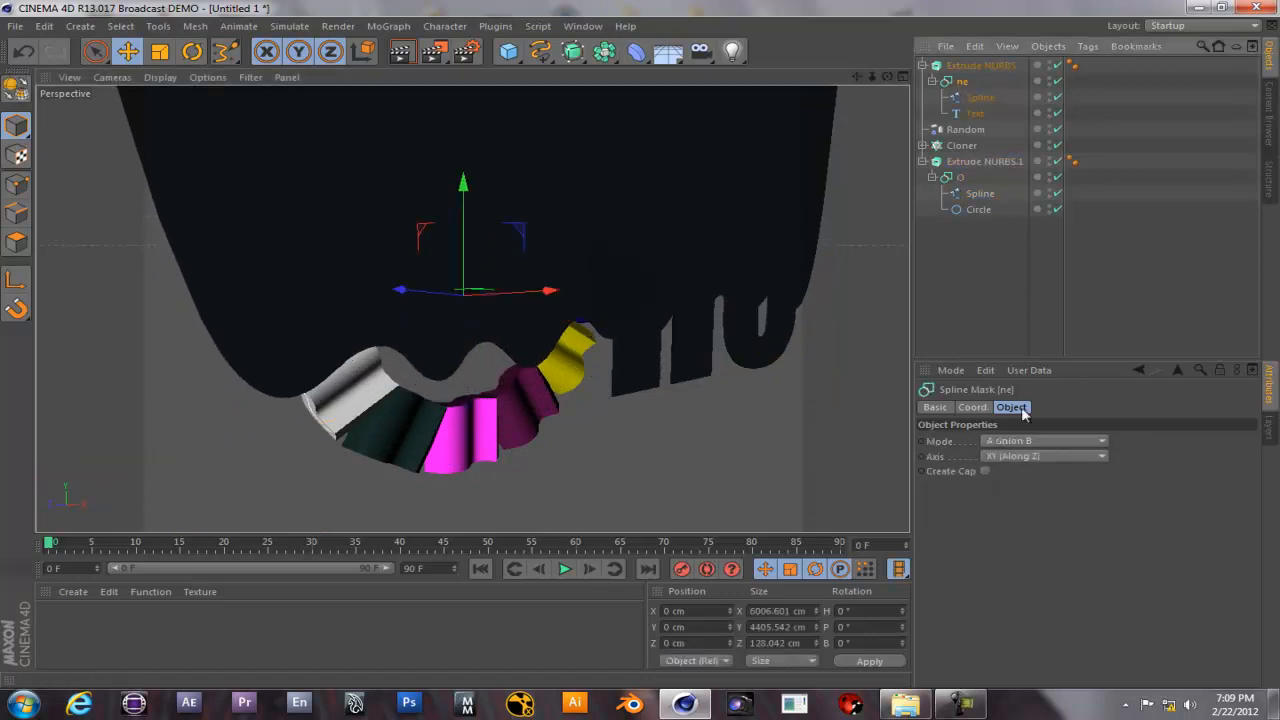
left_click(1017, 440)
left_click(1013, 473)
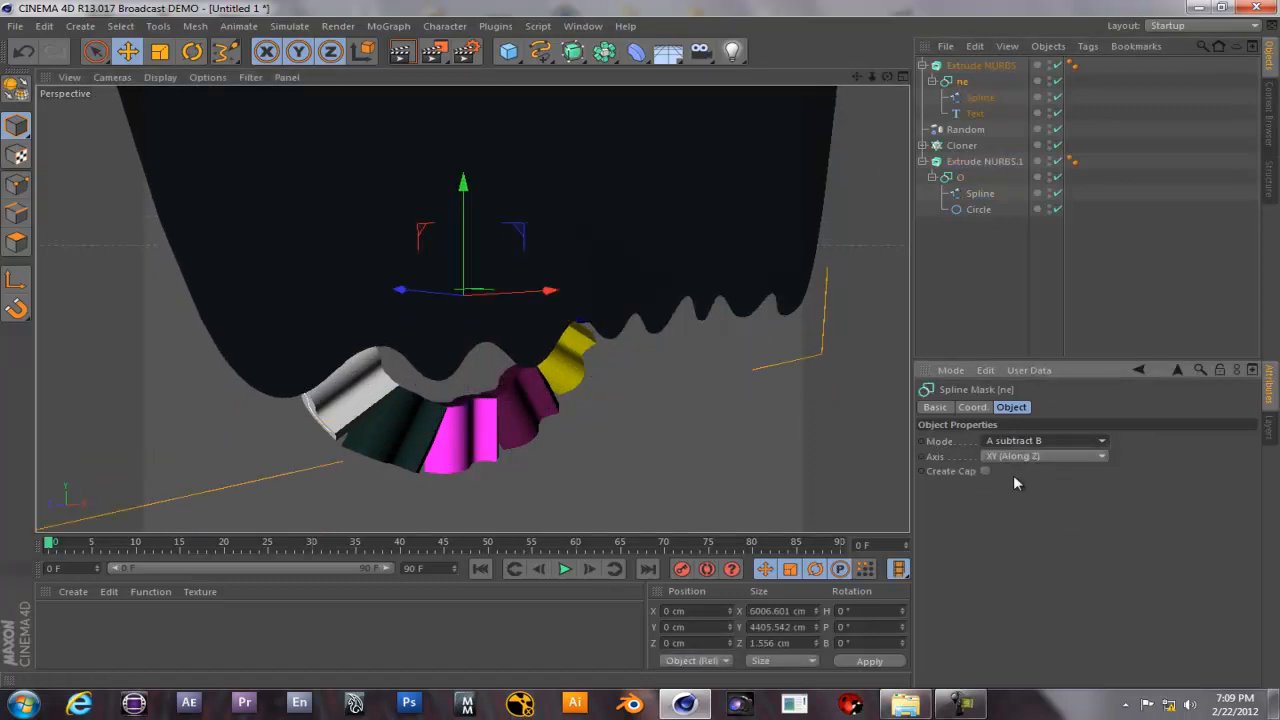
left_click(1008, 440)
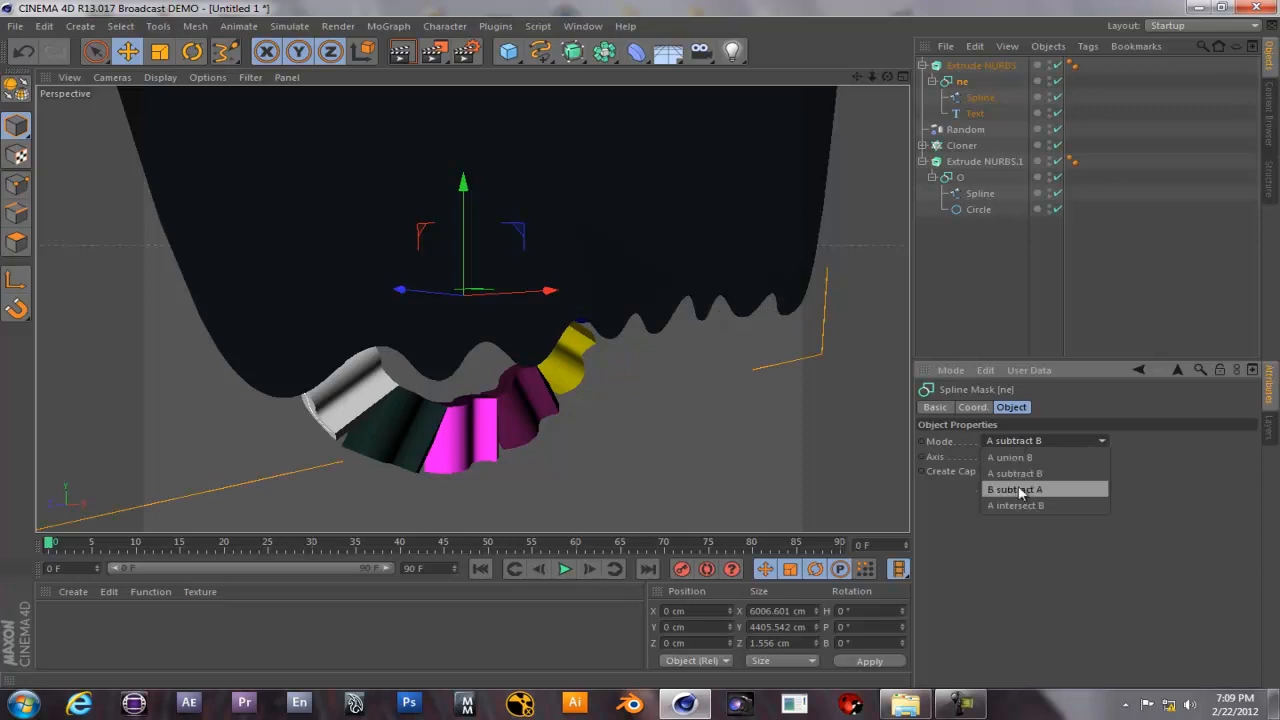
left_click(1018, 486)
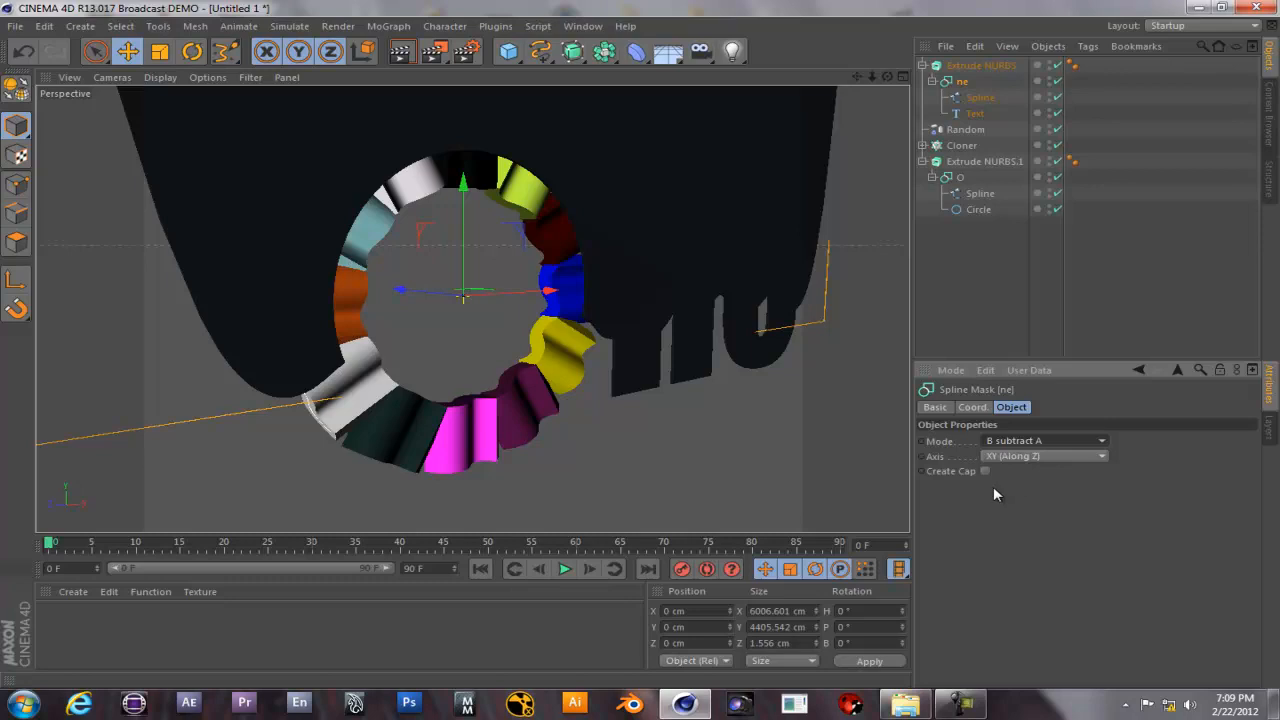
Raise the wavy splines of both masks along Y to about 186 cm and collapse the "ne" mask in the hierarchy.
left_click(958, 85)
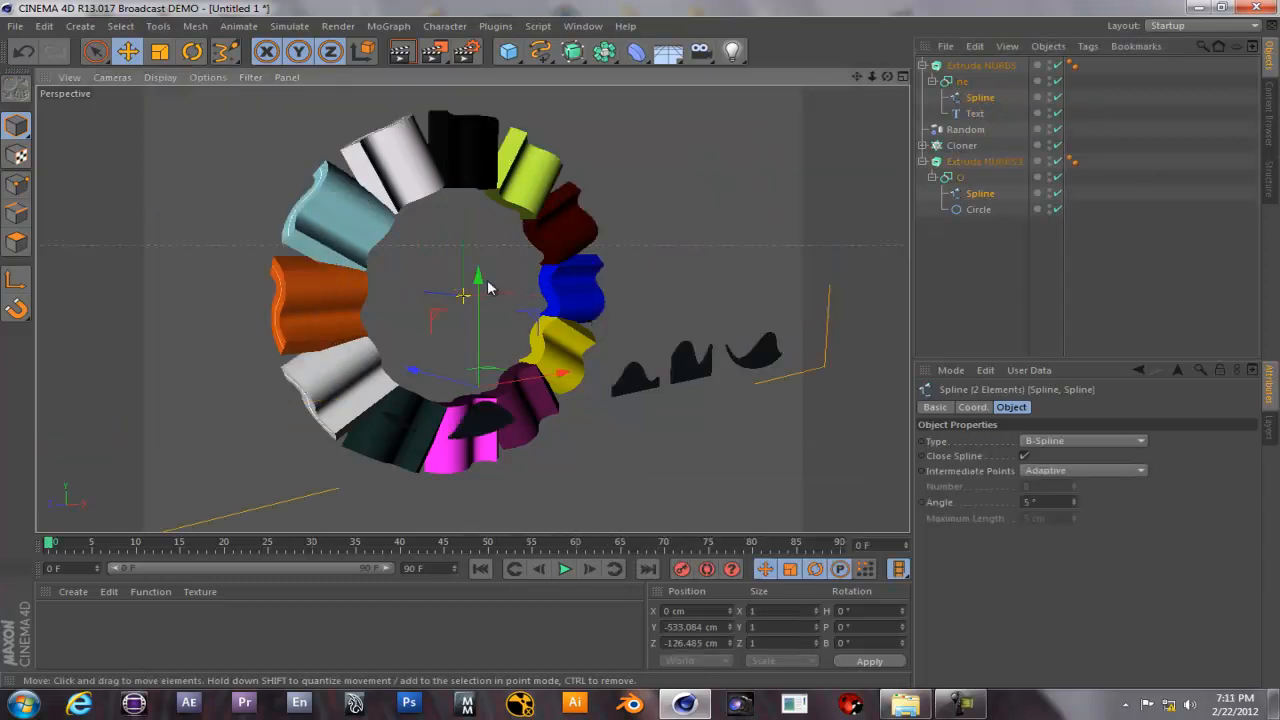
left_click_drag(476, 277, 480, 155)
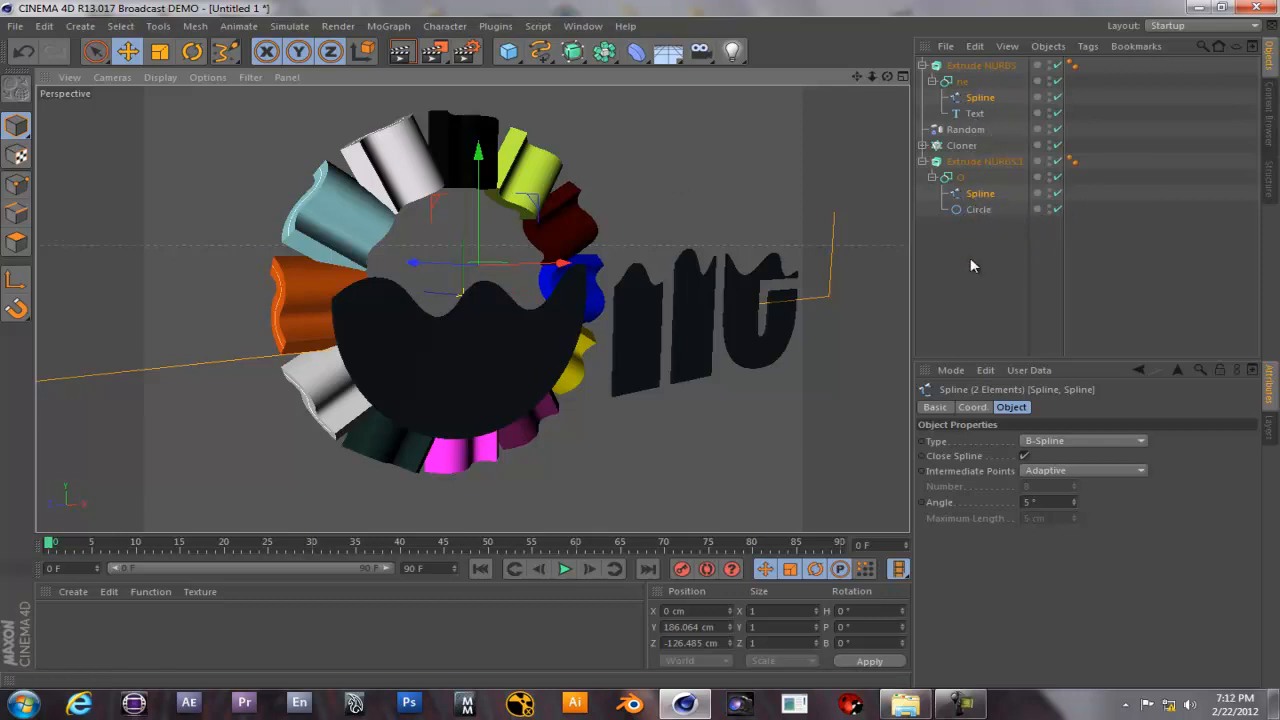
left_click(966, 180)
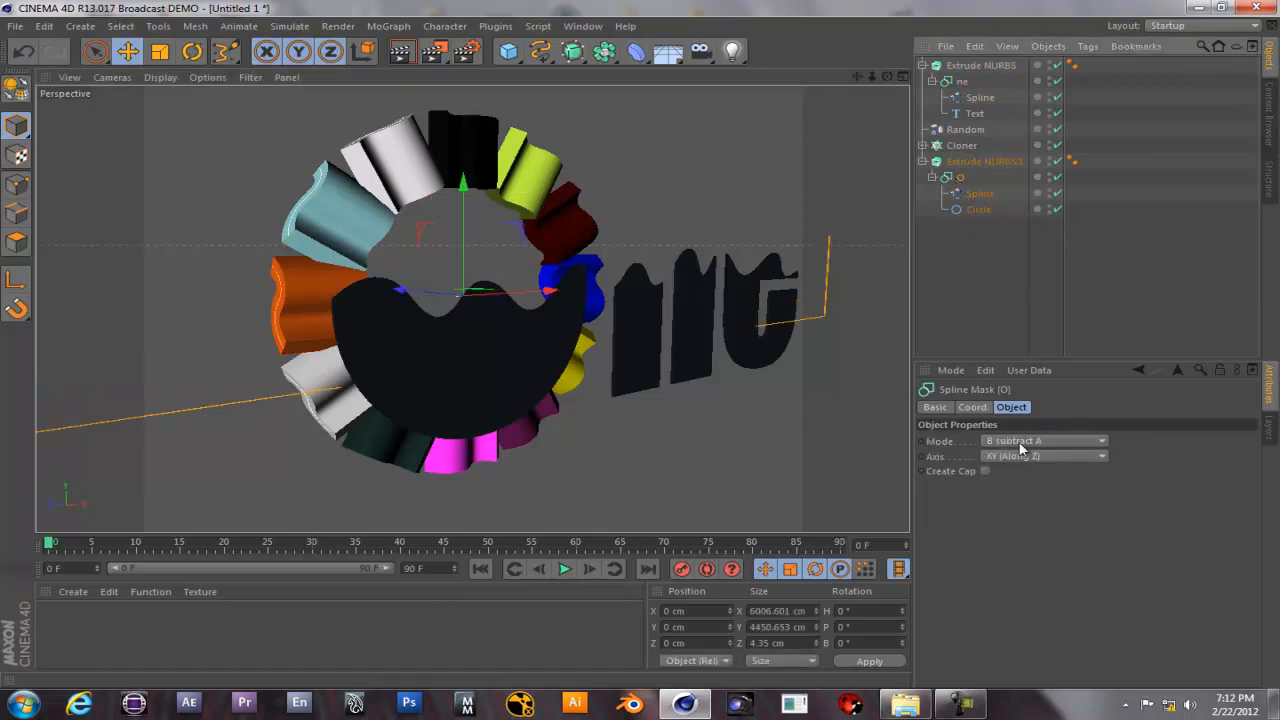
left_click(932, 81)
left_click(922, 130)
left_click(922, 130)
left_click(933, 145)
left_click(932, 145)
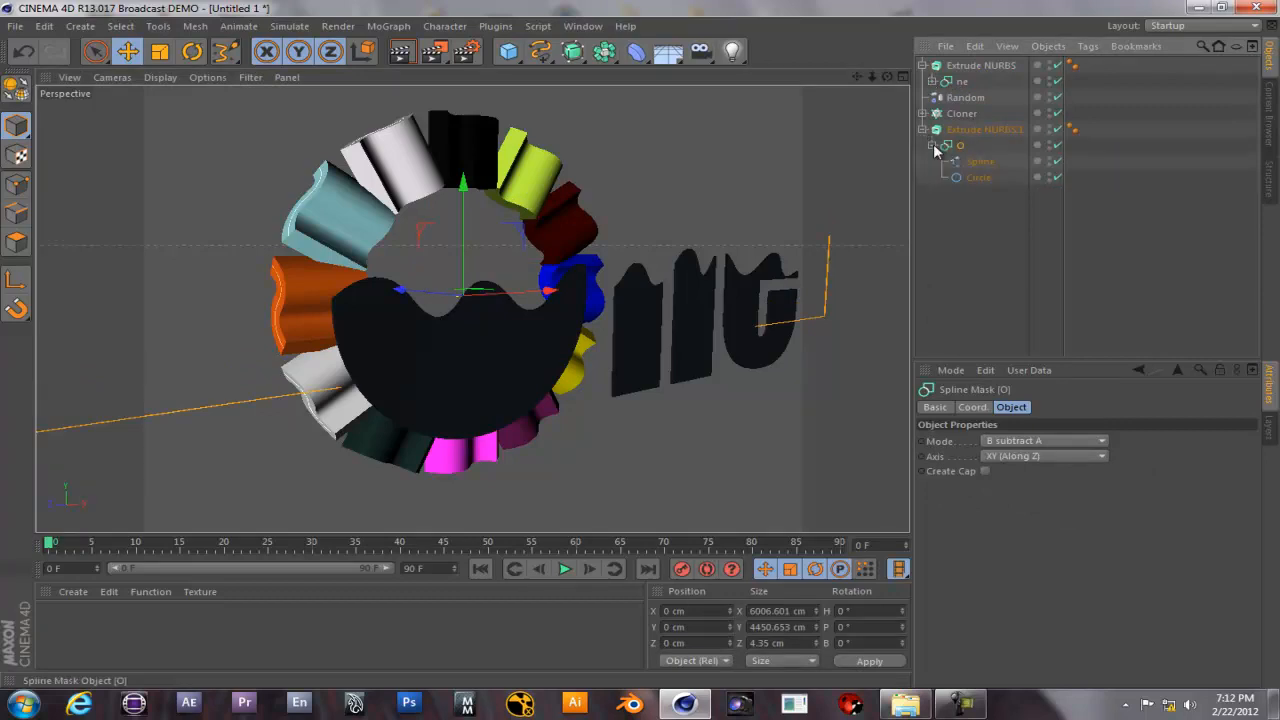
Set the Z movement of the Extrude NURBS holding the "ne" mask to 500 cm.
left_click(958, 66)
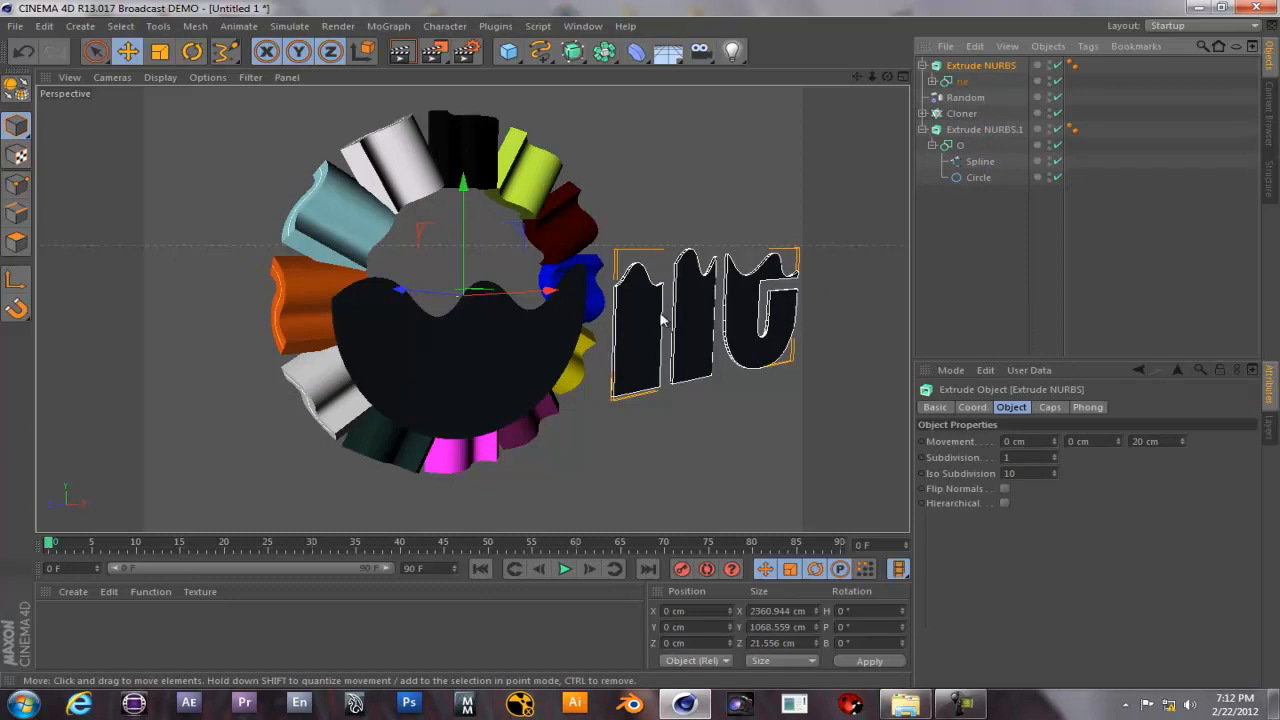
left_click_drag(1181, 448, 1181, 439)
type("2")
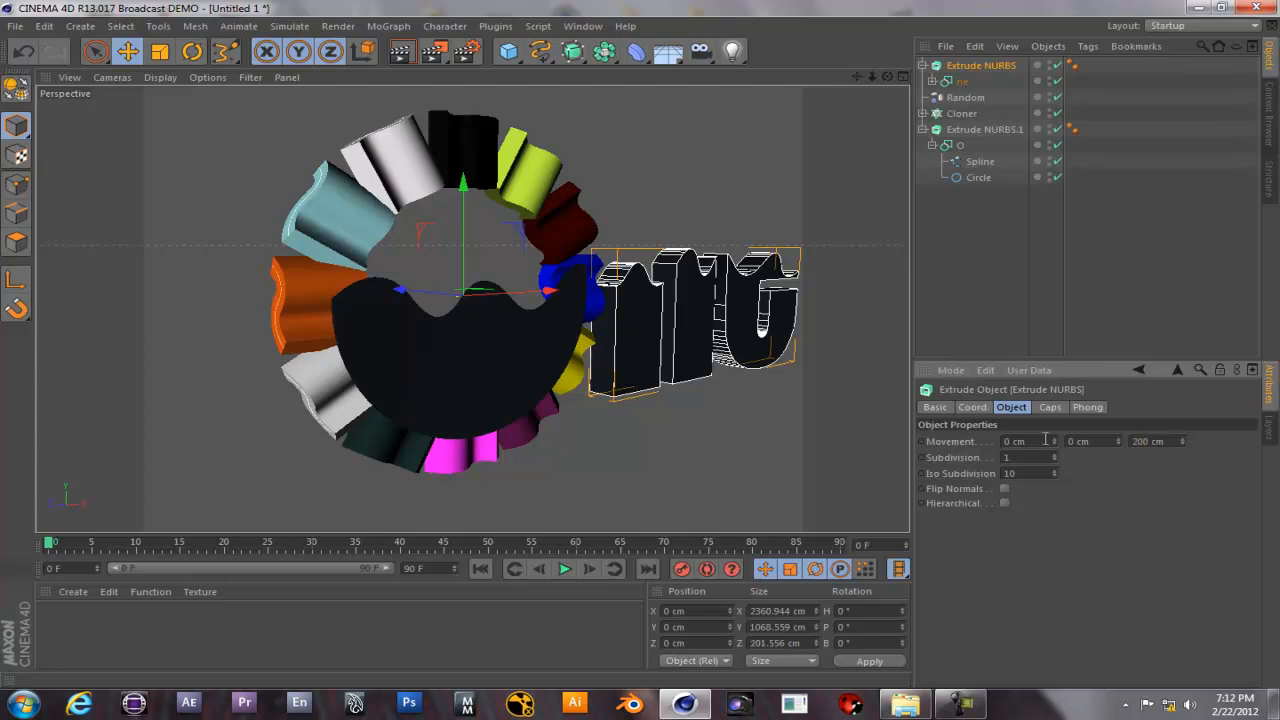
left_click_drag(1173, 440, 1084, 441)
type("500")
key("Return")
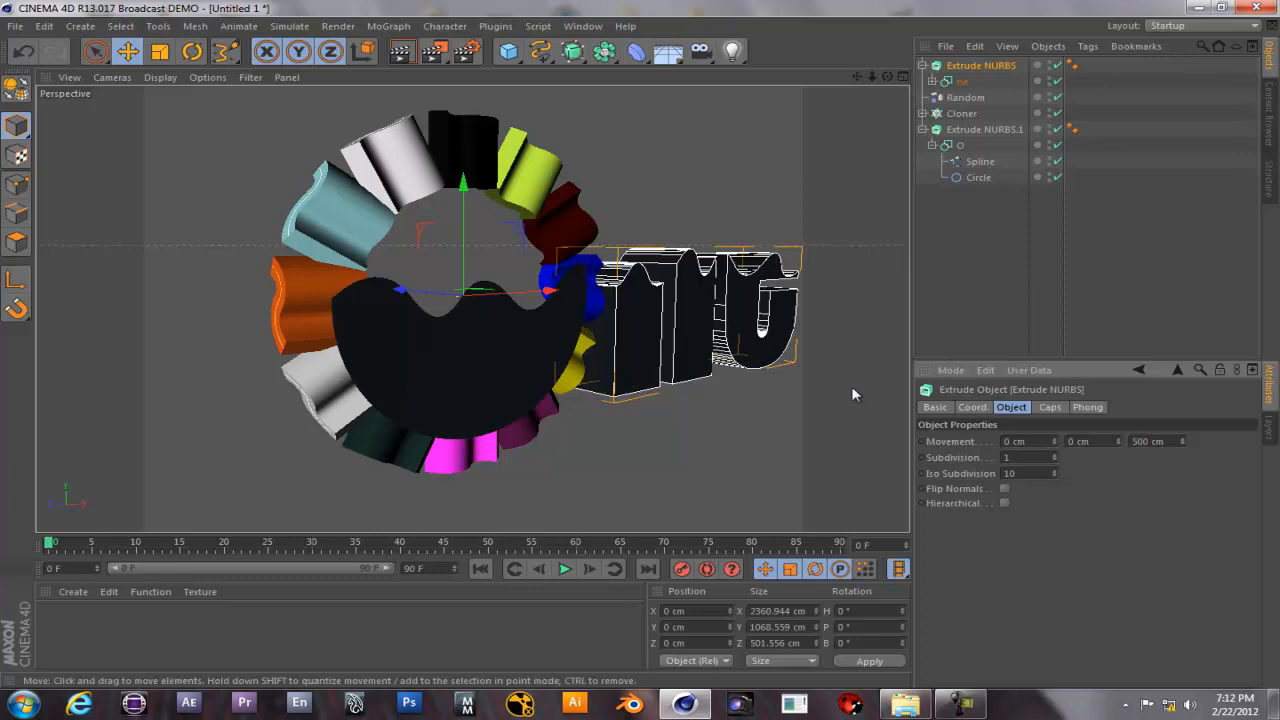
Set the Z movement of the Extrude NURBS holding the "O" mask to 500 cm.
left_click(960, 128)
left_click_drag(1173, 440, 1078, 430)
type("500")
key("Return")
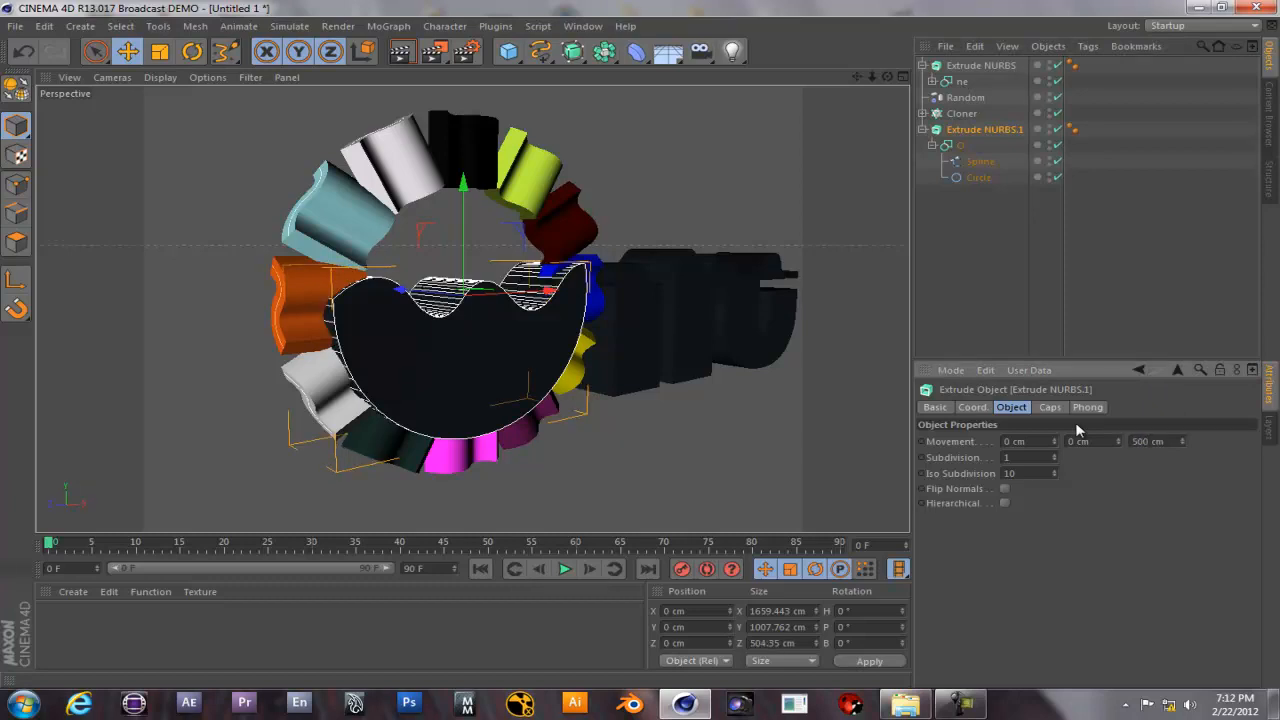
Create a new default material and apply it to both the "O" and the "ne" extrusions.
left_click(73, 591)
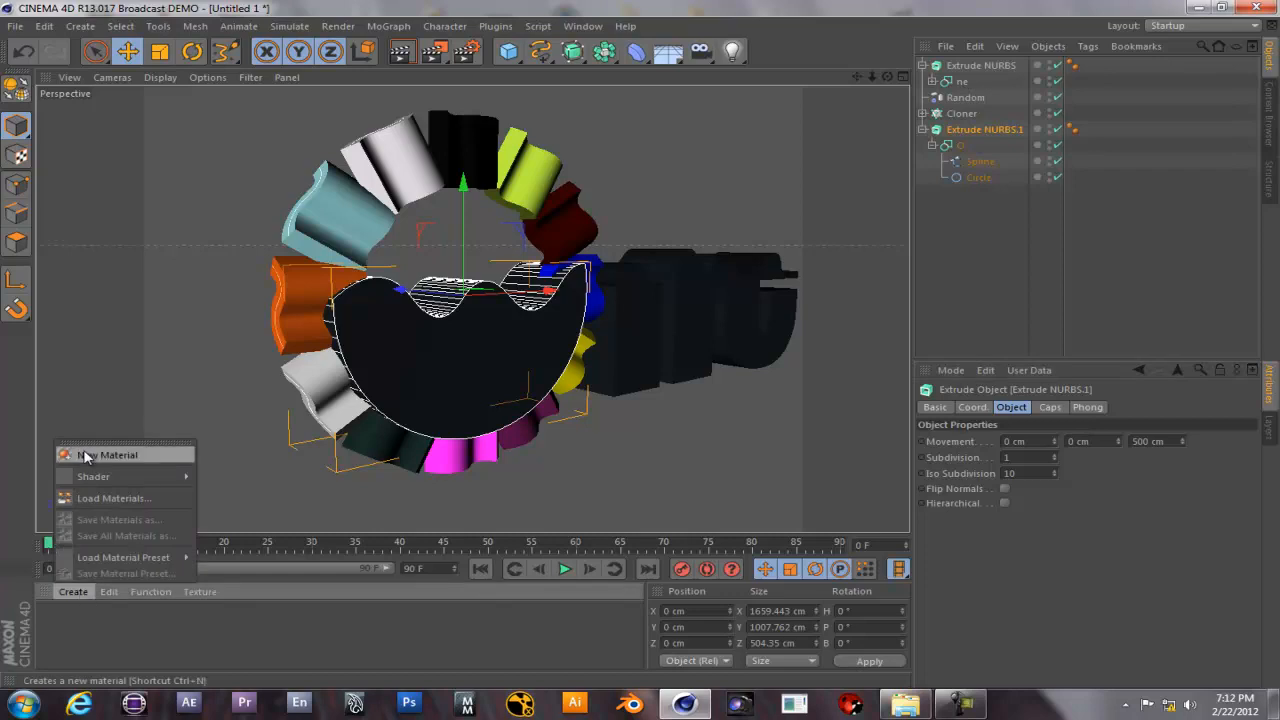
left_click(85, 452)
left_click(58, 625)
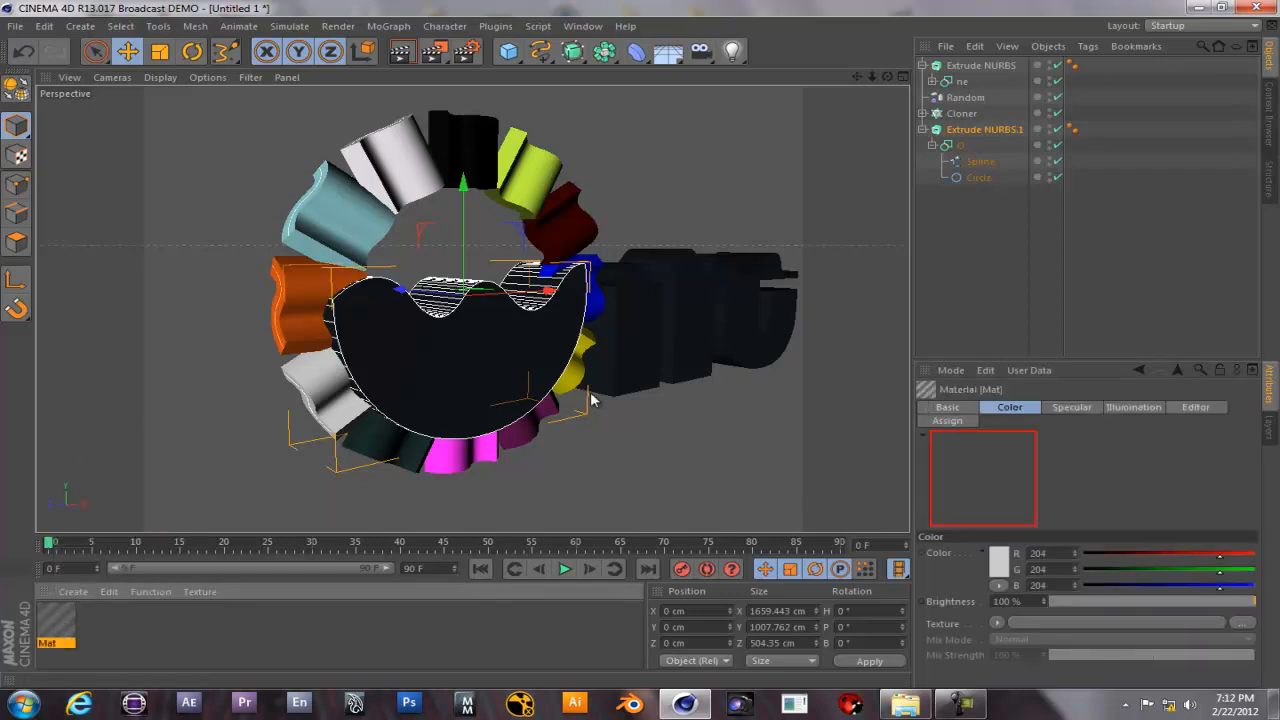
left_click_drag(58, 628, 445, 390)
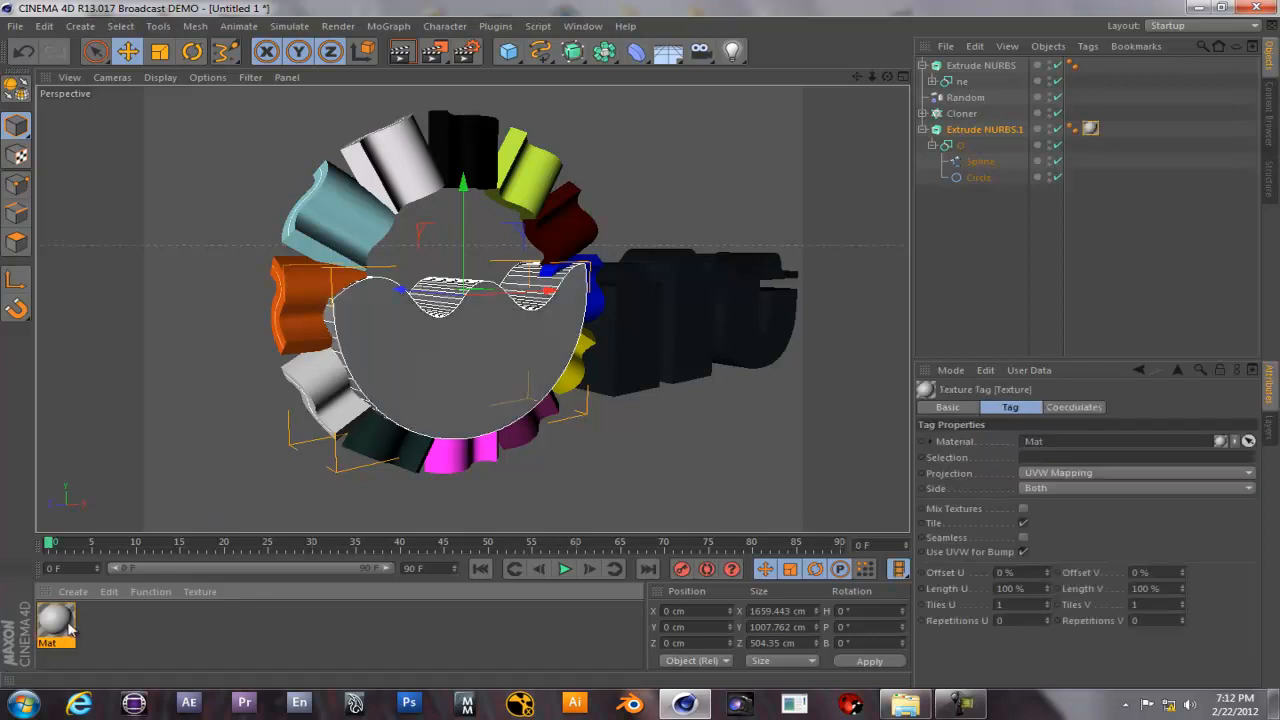
left_click_drag(643, 360, 638, 358)
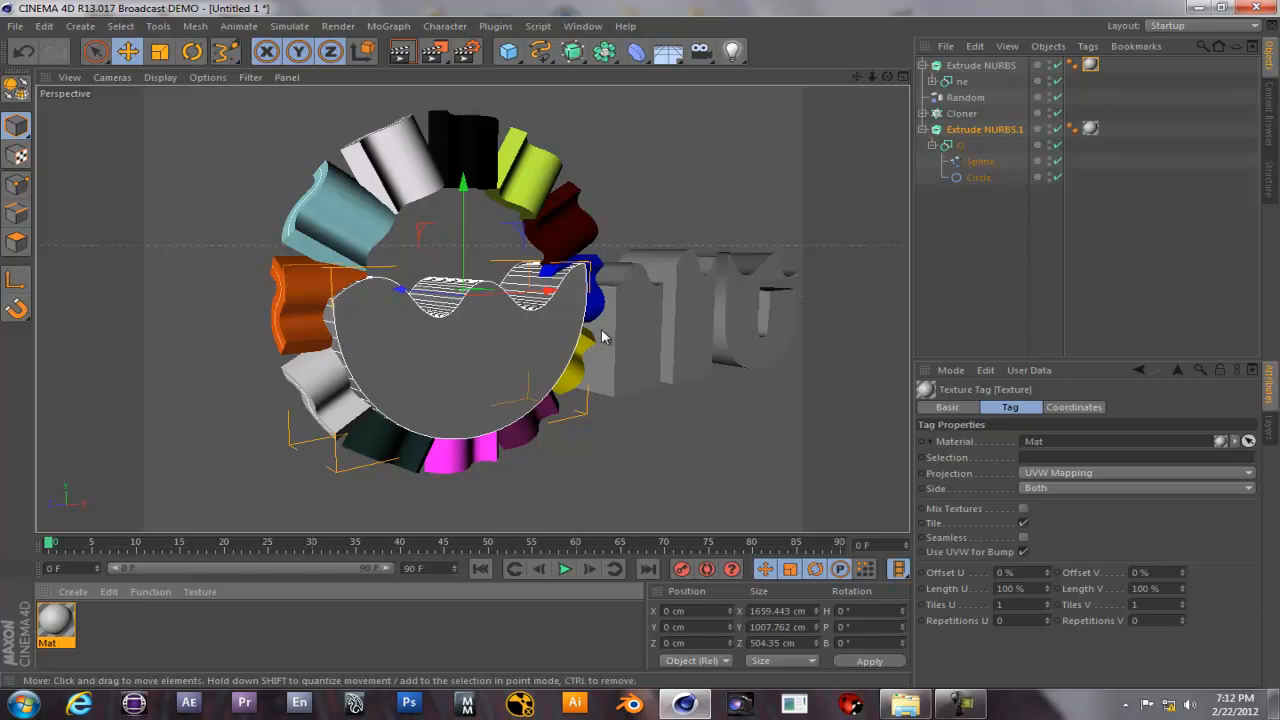
Give the "O" extrusion a start Fillet Cap with 3 steps and a 21 cm radius.
left_click(977, 130)
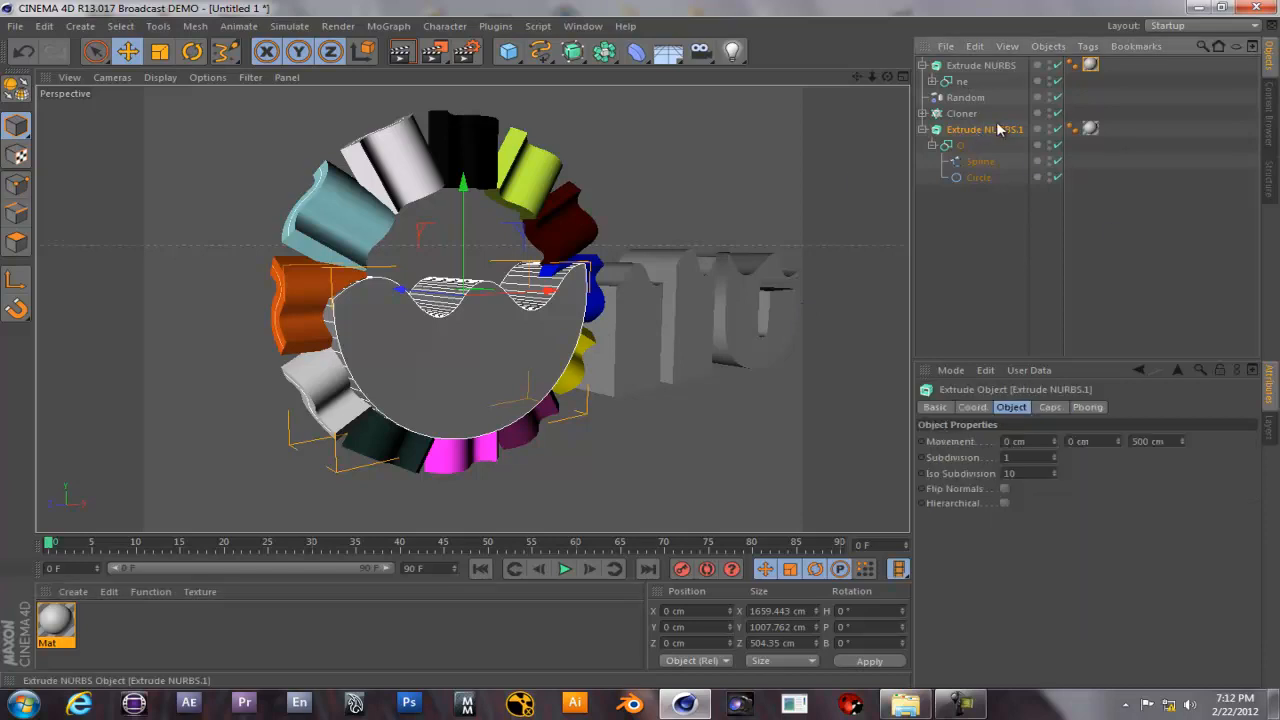
left_click(1049, 407)
left_click(1040, 441)
left_click(1022, 505)
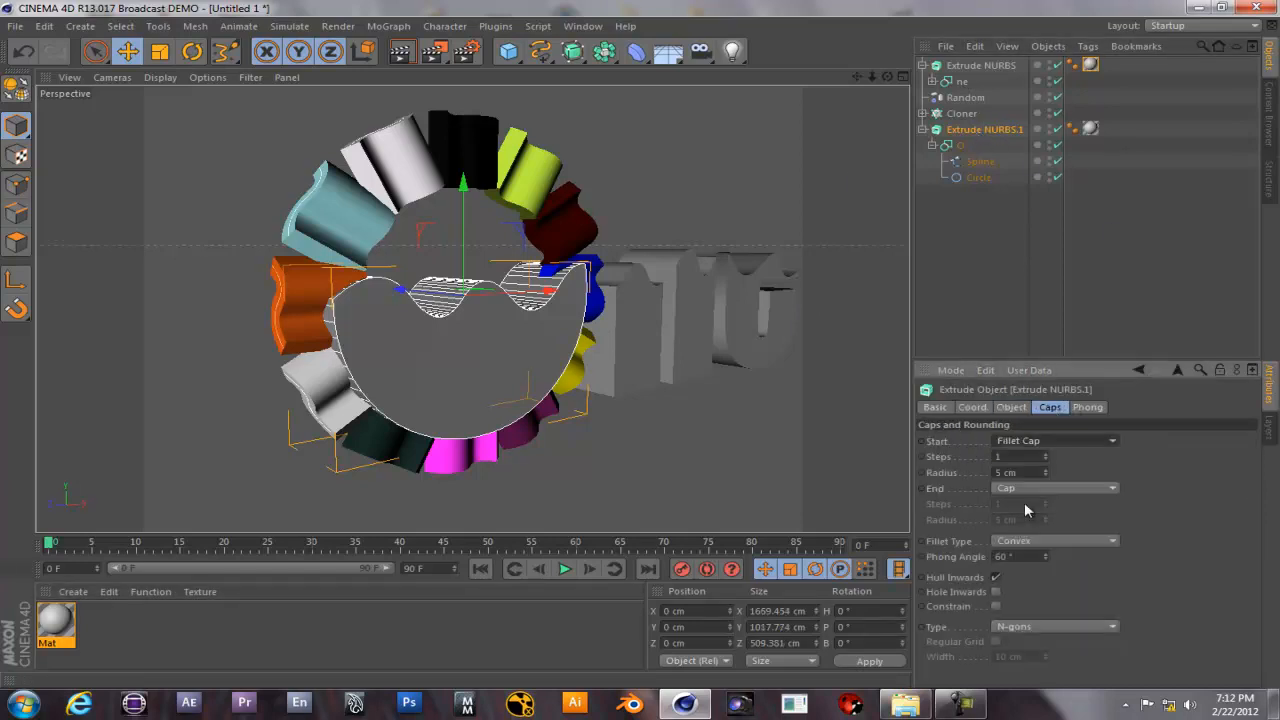
left_click_drag(1047, 476, 1047, 471)
left_click(1046, 455)
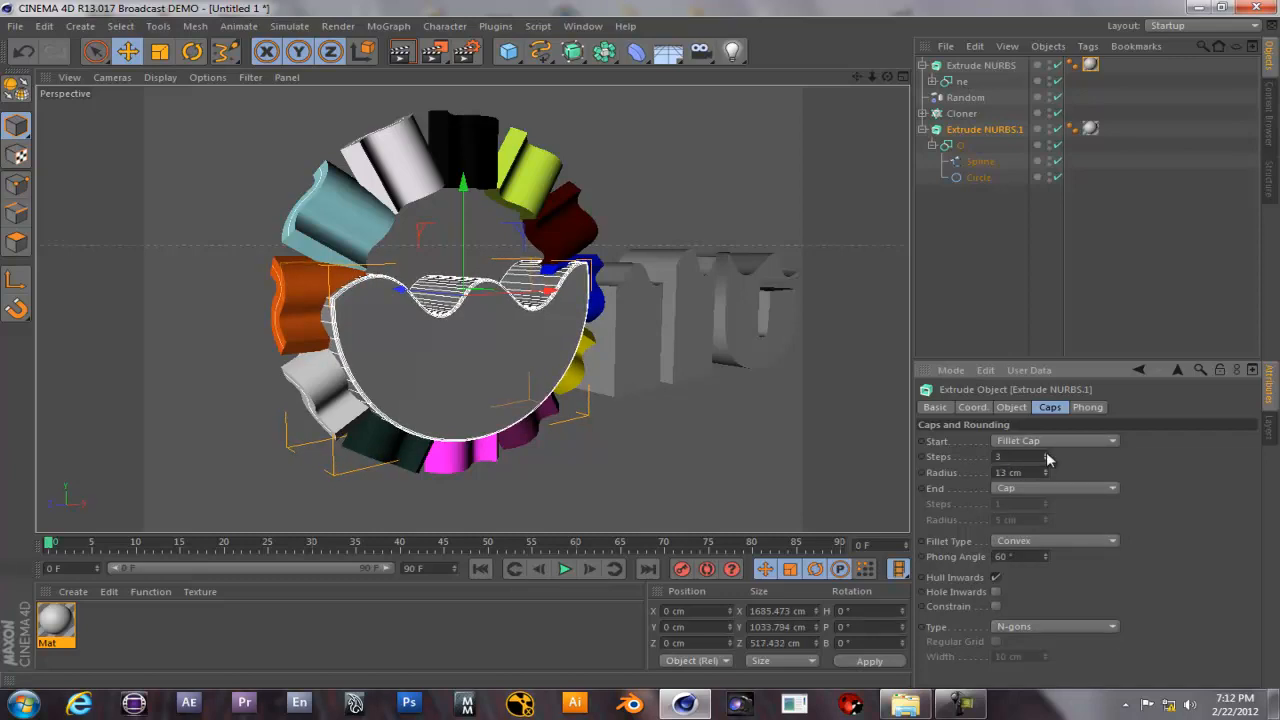
left_click(1033, 474)
type("21")
key("Return")
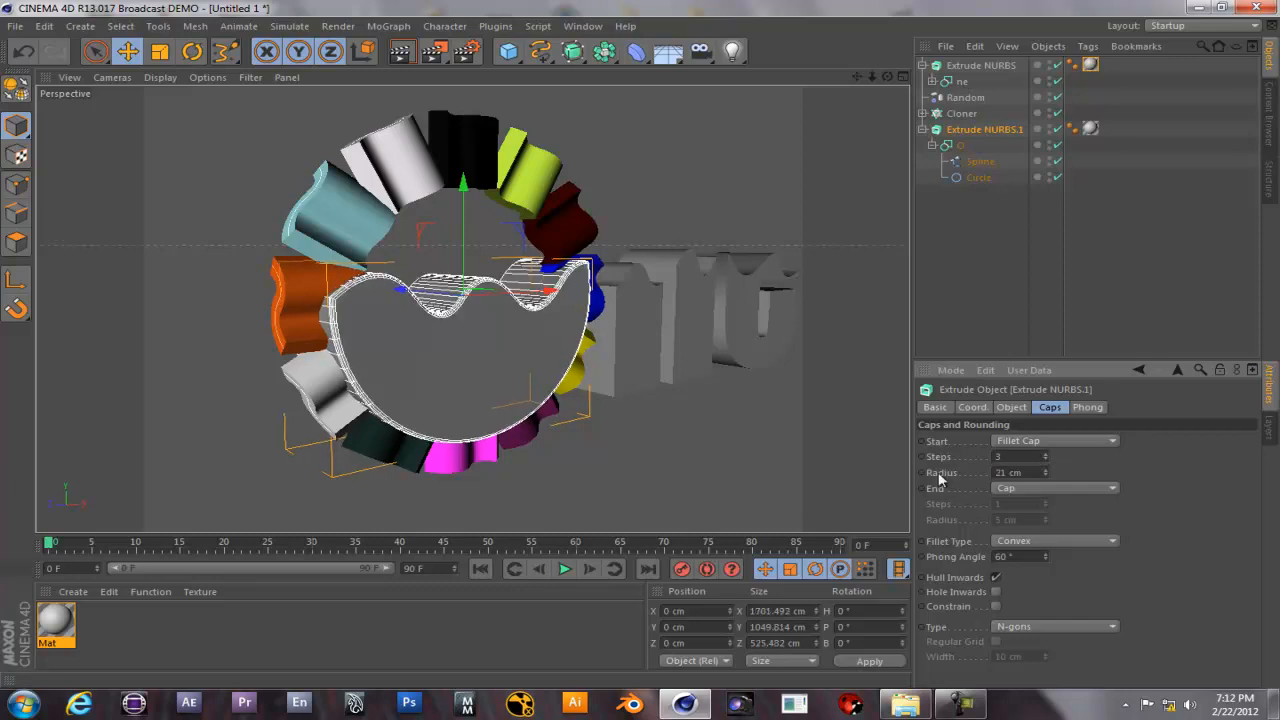
Set the end cap of the "O" extrusion to Fillet Cap and open its step count for editing.
left_click(1047, 487)
left_click(1034, 550)
left_click(1023, 505)
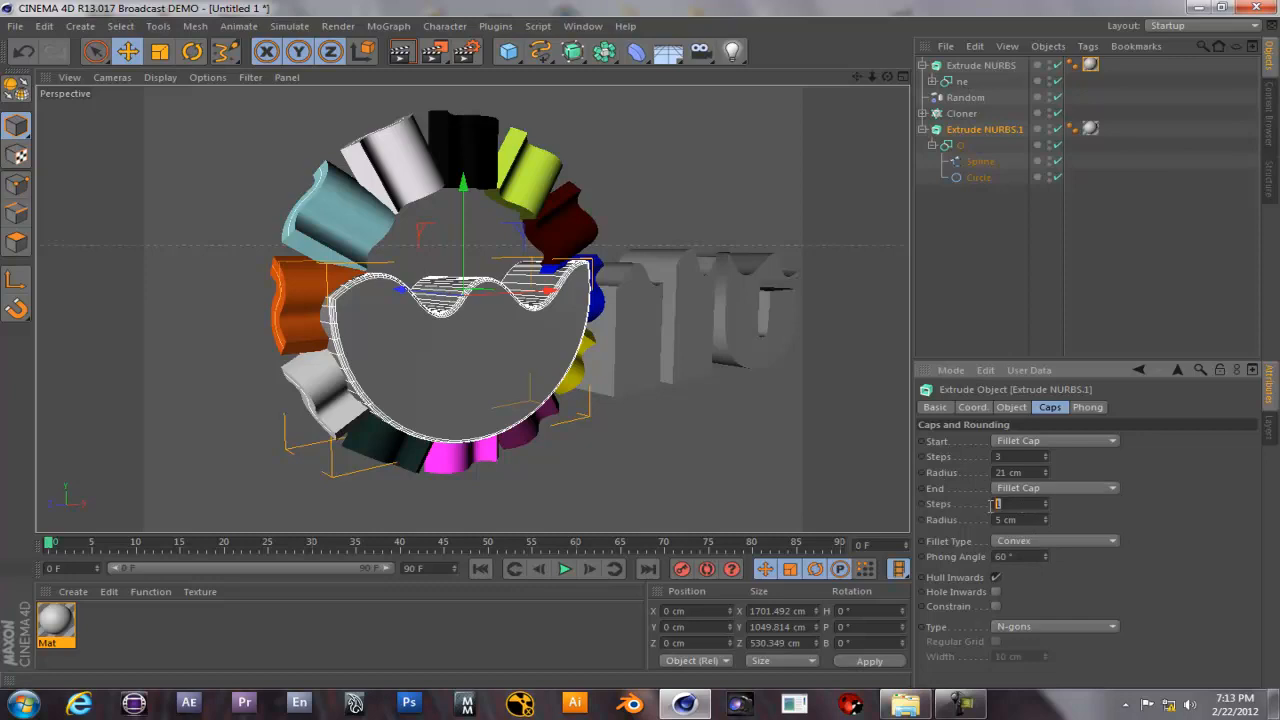
Set the O extrusion's end cap fillet to 3 steps with a 21 cm radius.
type("3")
key("Tab")
type("21")
key("Return")
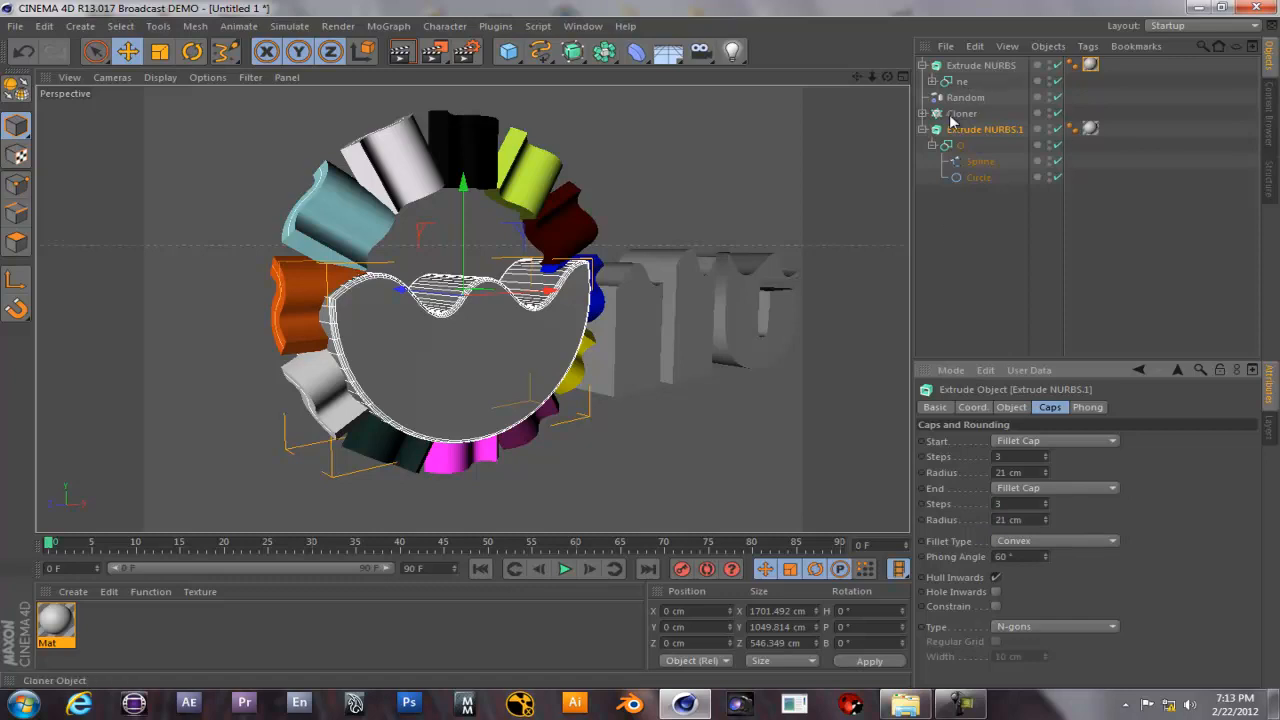
Set the start cap of the "ne" extrusion to Fillet Cap with 3 steps and a 21 cm radius.
left_click(966, 67)
left_click(1064, 440)
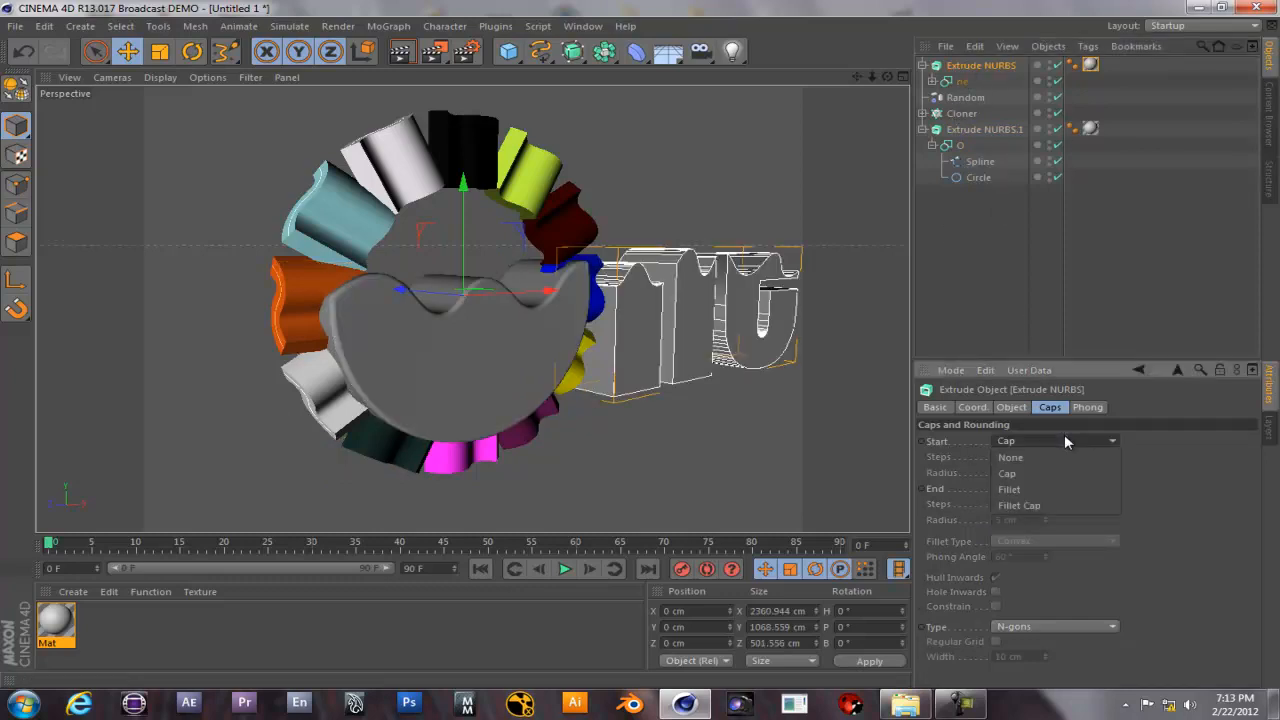
left_click(1061, 501)
type("3")
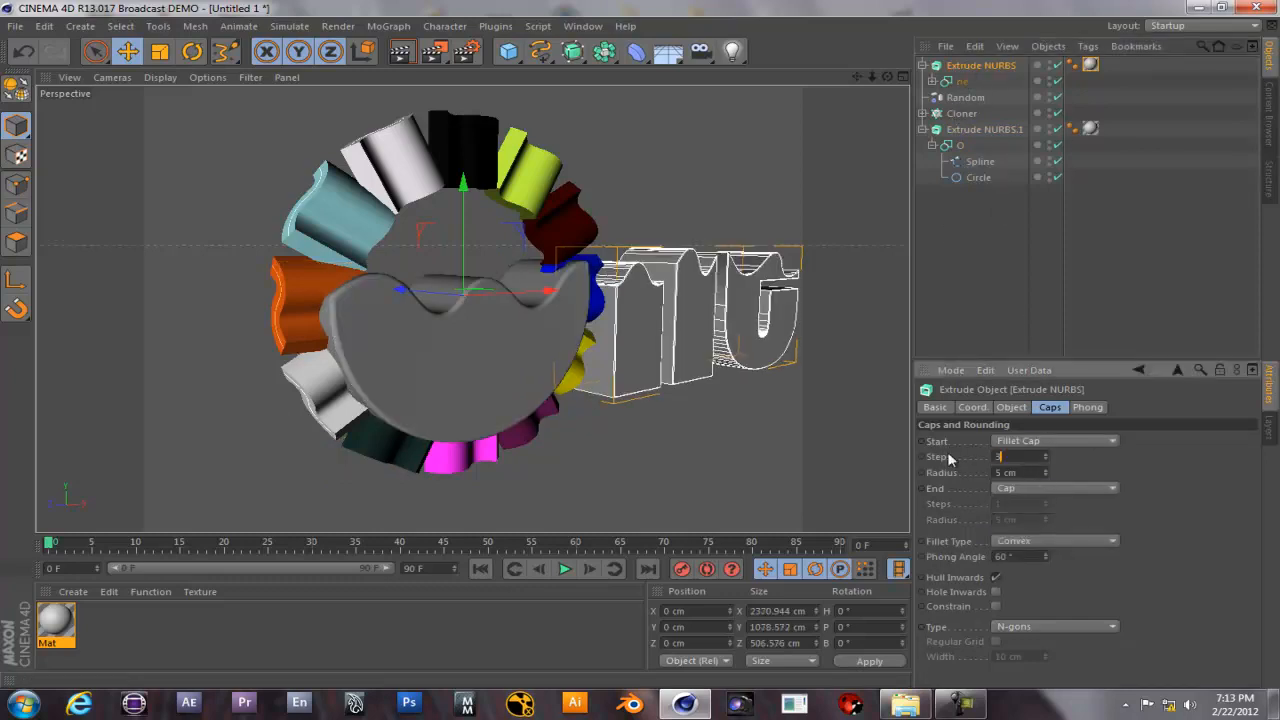
key("Tab")
type("21")
Set the end cap of the "ne" extrusion to Fillet Cap with 3 steps and a 21 cm radius.
left_click(1014, 488)
left_click(1017, 549)
left_click(1016, 501)
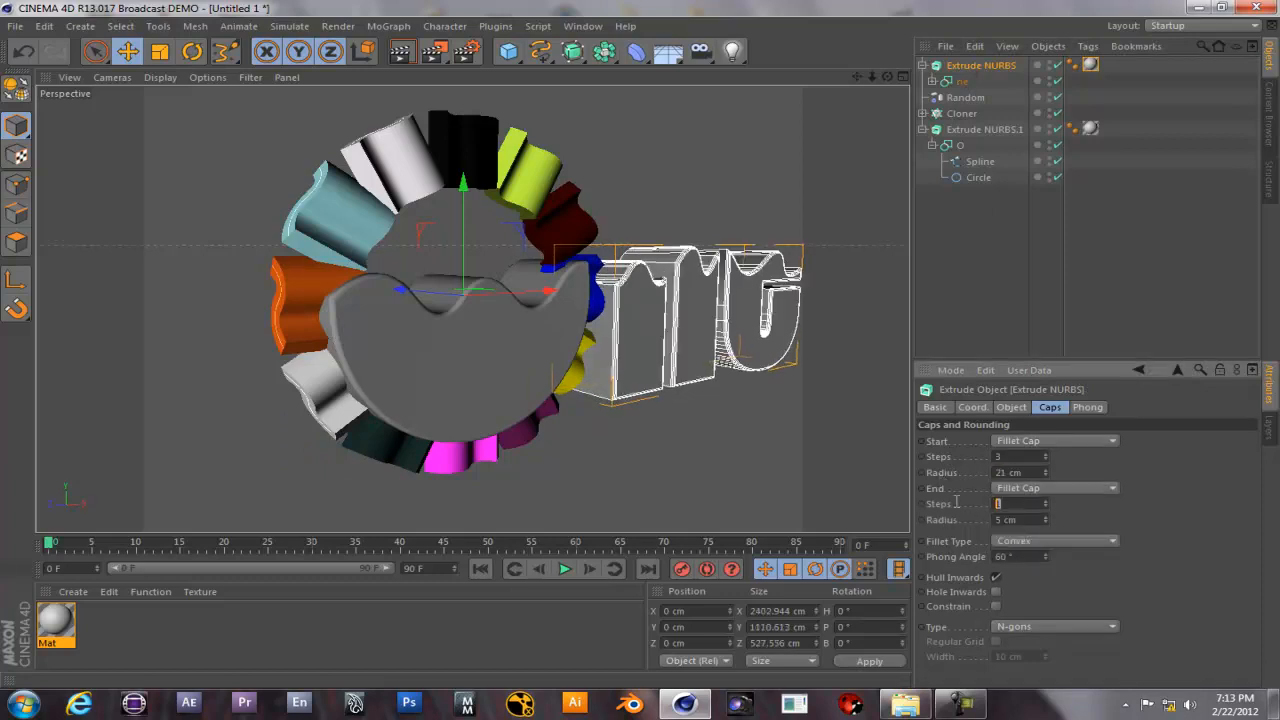
type("3")
key("Tab")
type("2")
key("Return")
left_click_drag(1025, 520, 938, 519)
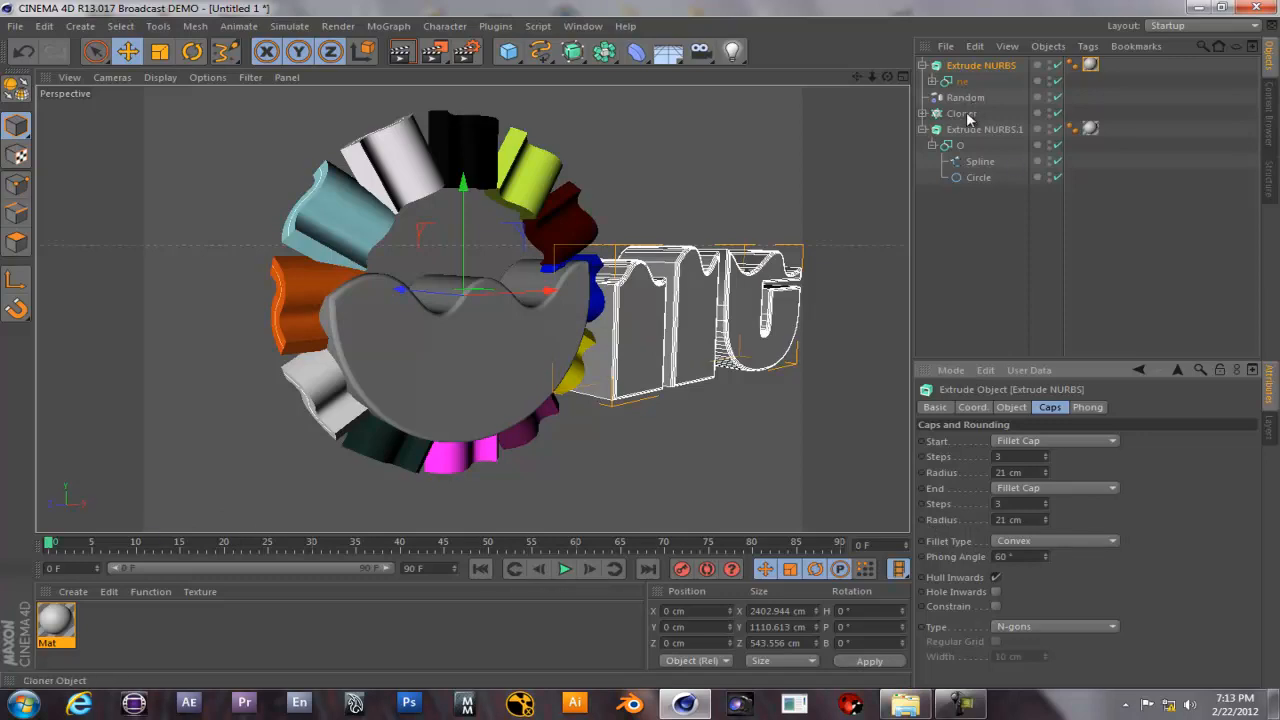
Lower both mask splines together to about Y -951 cm, below the letters, and record a keyframe at frame 0.
left_click(932, 81)
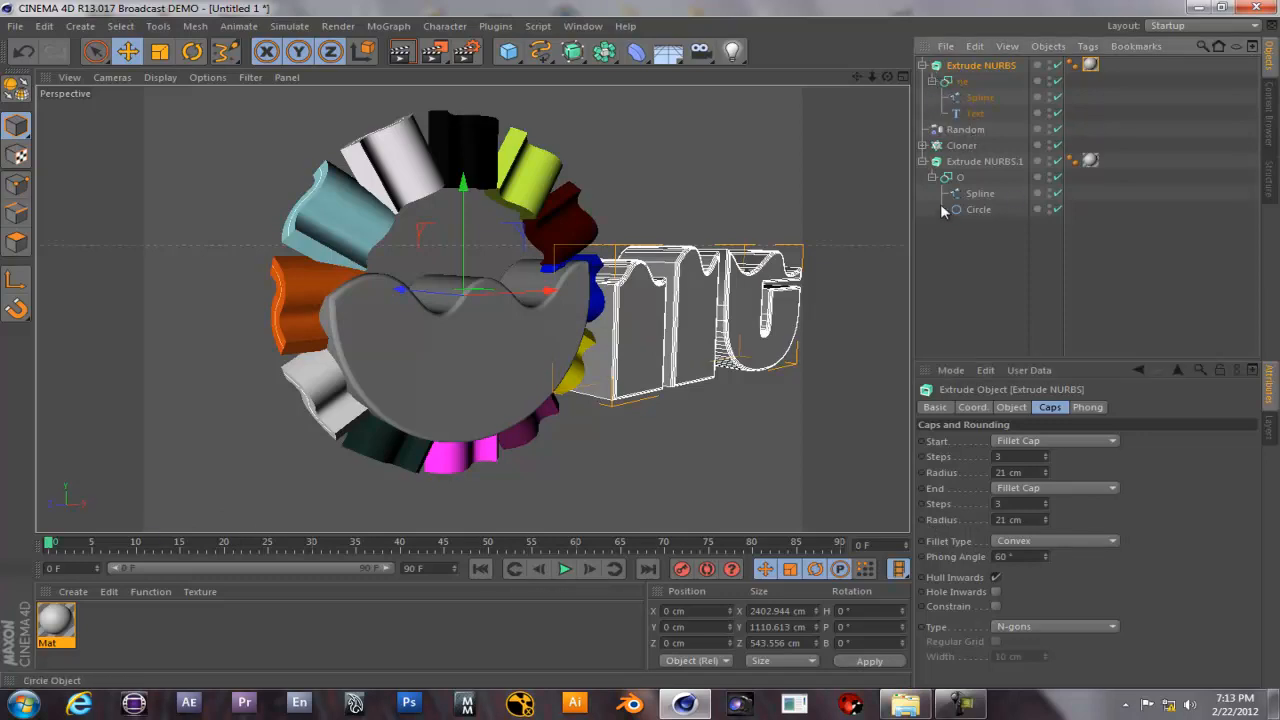
left_click(980, 97)
left_click(980, 193, "ctrl")
left_click_drag(478, 145, 441, 103)
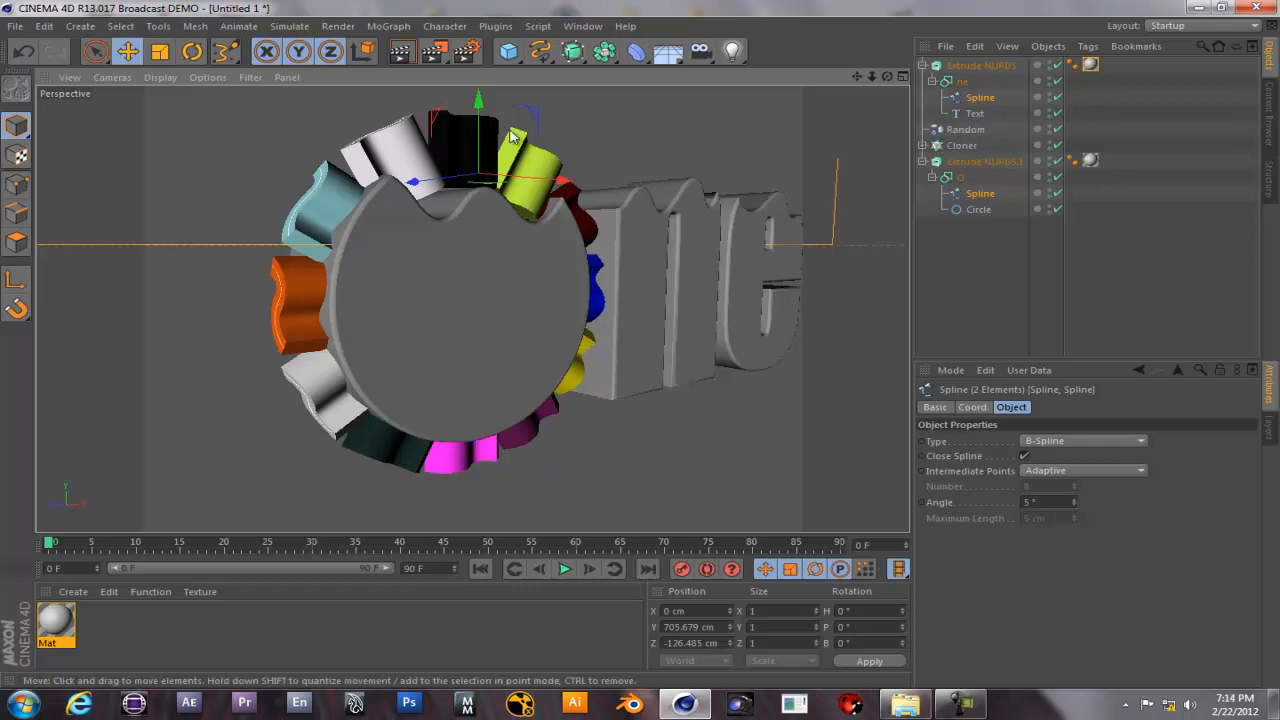
left_click_drag(477, 103, 479, 267)
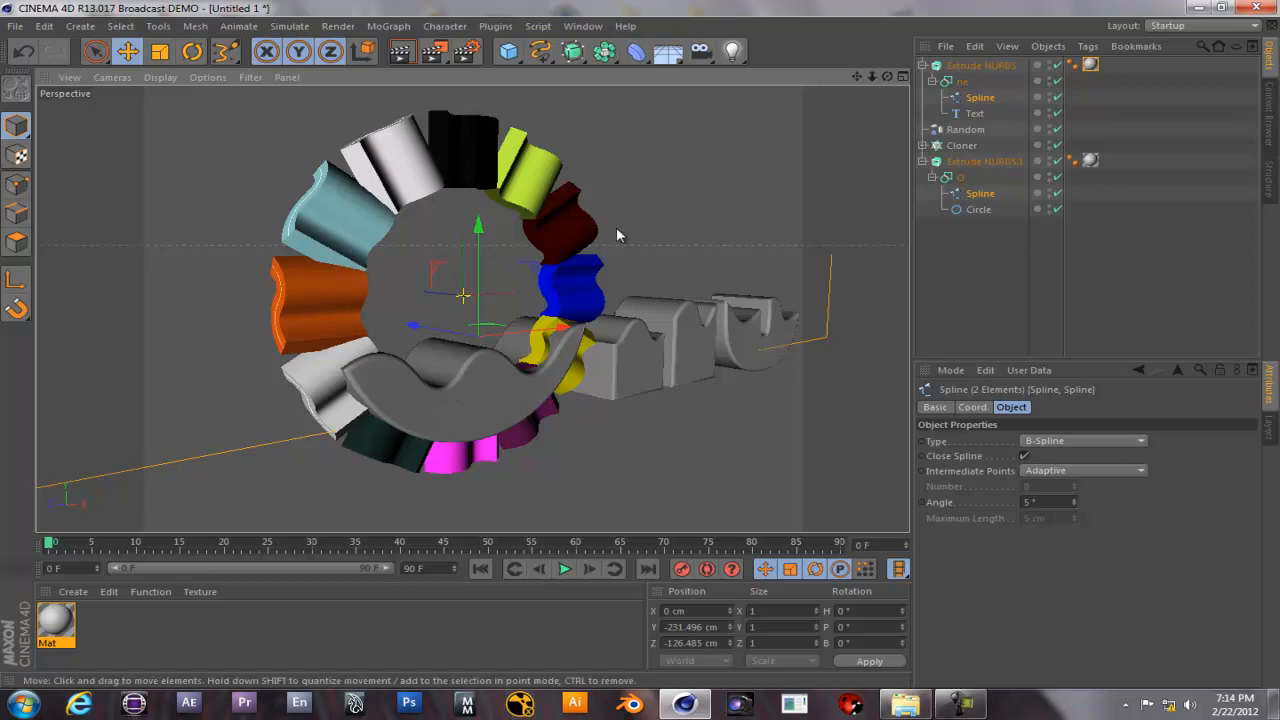
left_click_drag(479, 228, 480, 337)
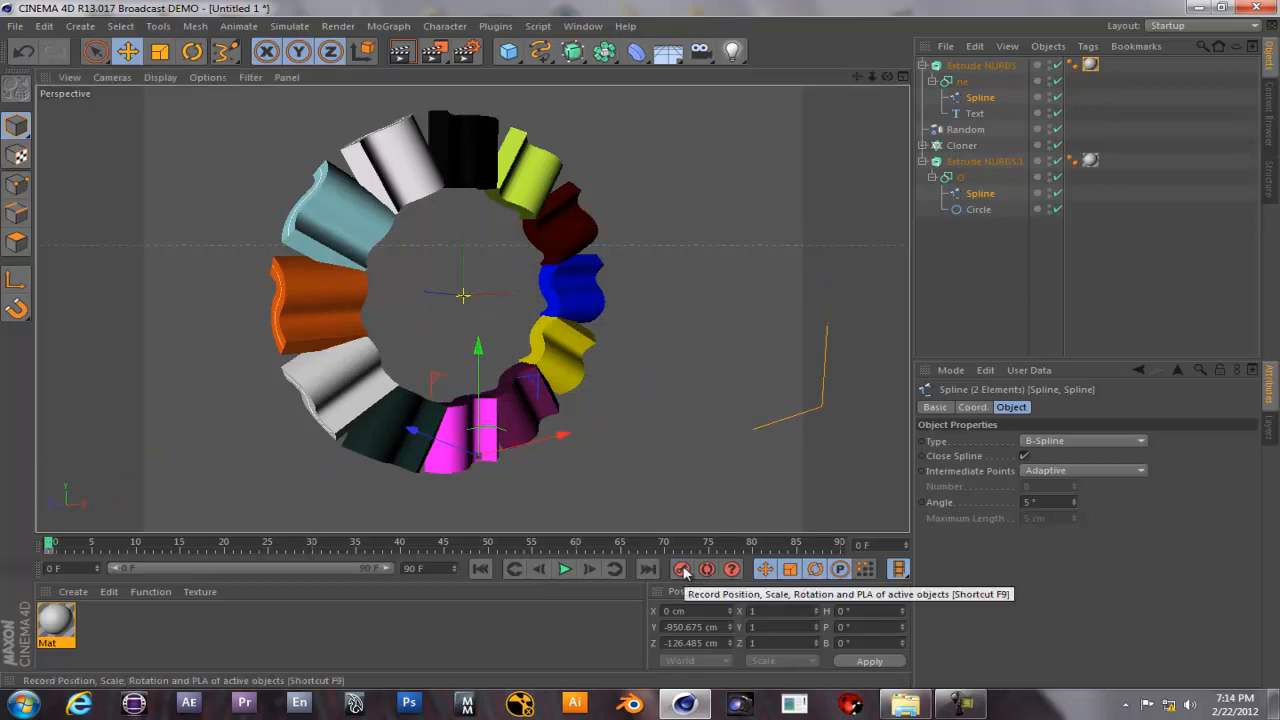
Check the coordinate keys of the "ne" mask spline, leaving both mask splines selected.
left_click(979, 98)
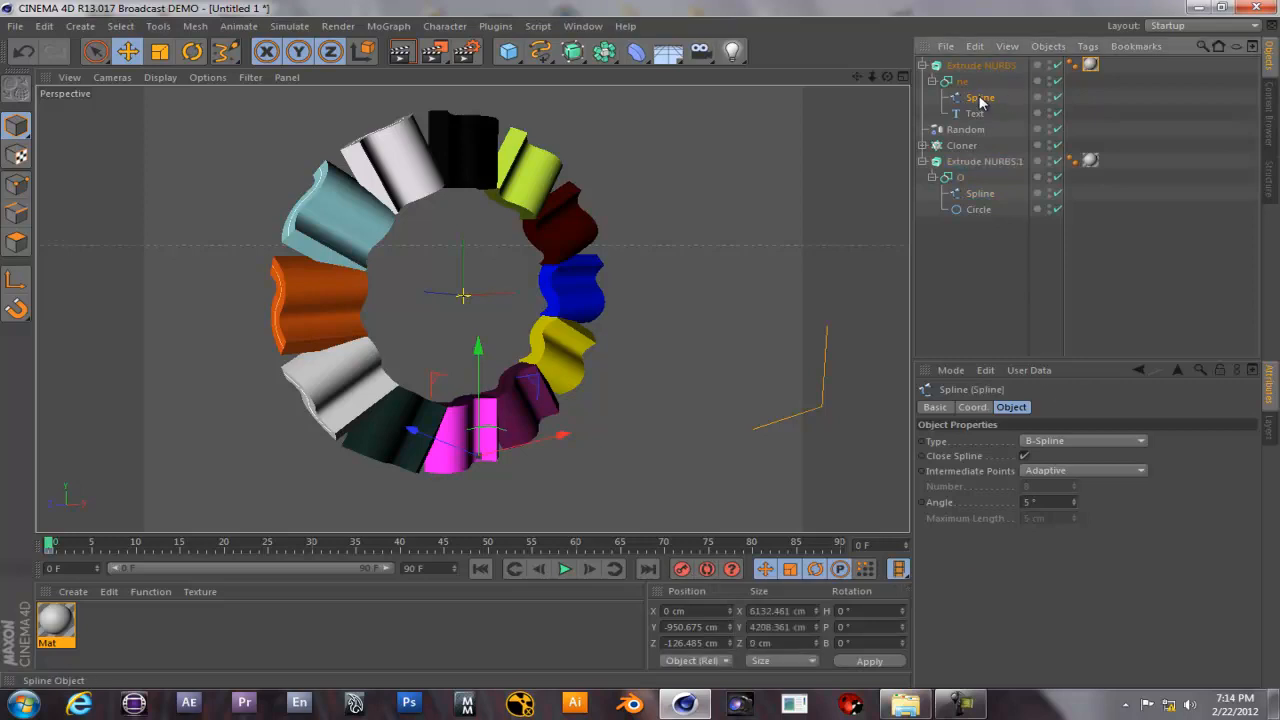
left_click(971, 408)
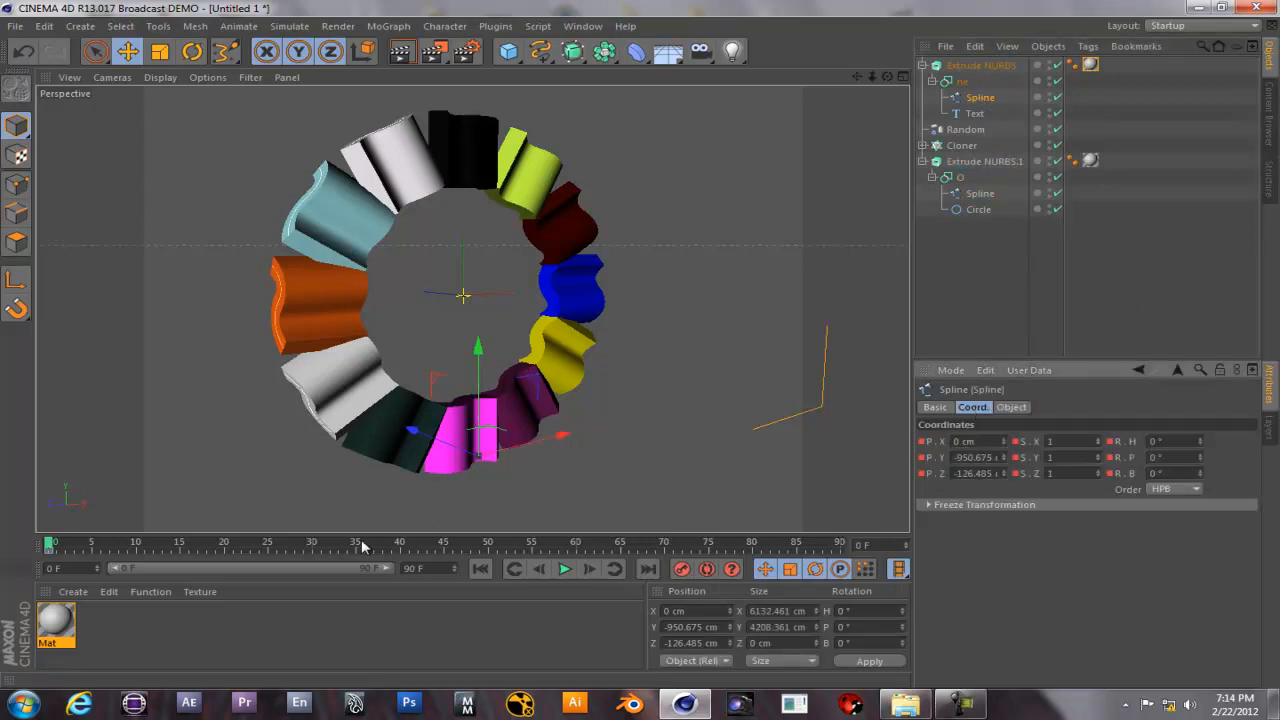
left_click(977, 195, "ctrl")
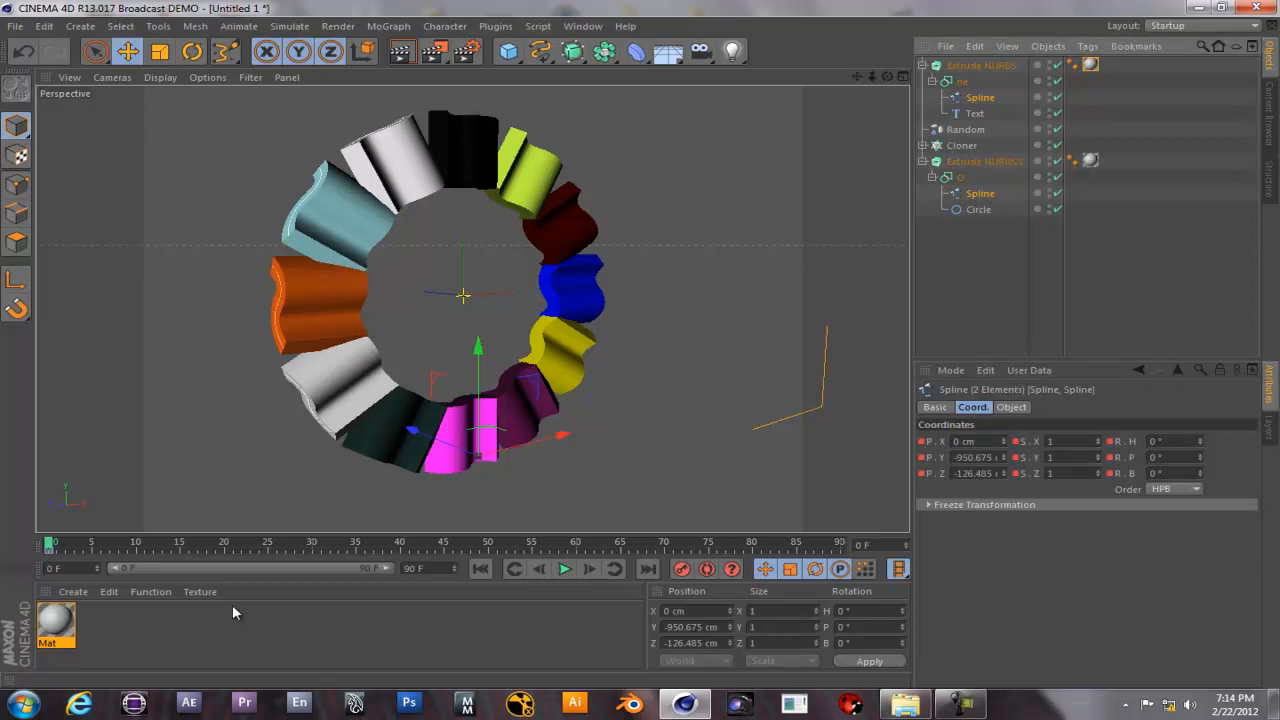
At frame 40, raise both mask splines to about Y 1277 cm, above the letters, and record a keyframe.
left_click(566, 568)
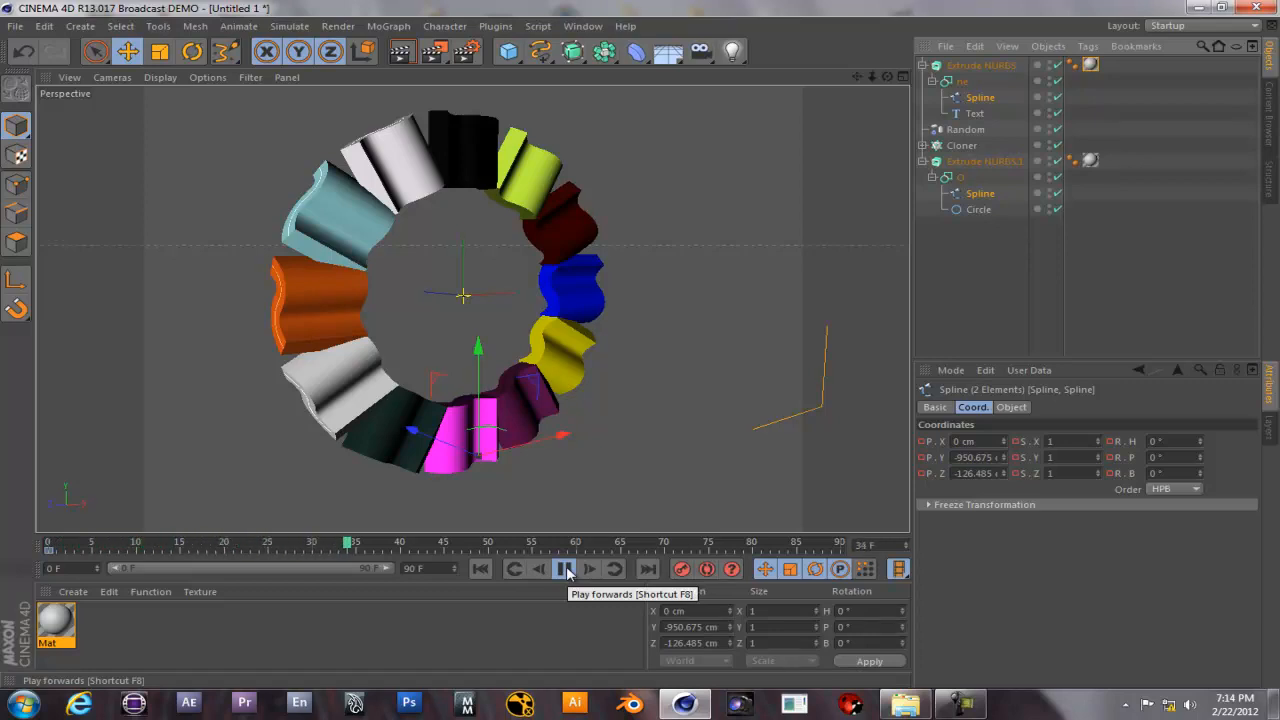
left_click(566, 568)
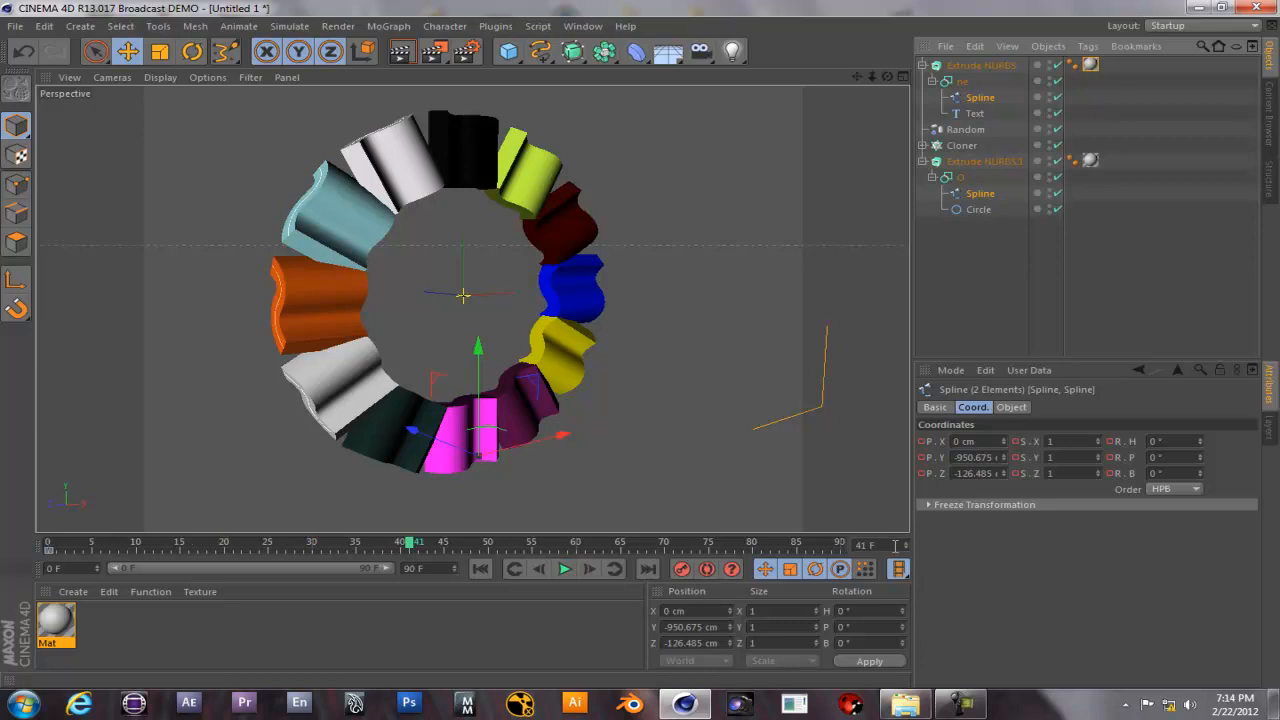
type("0")
key("Return")
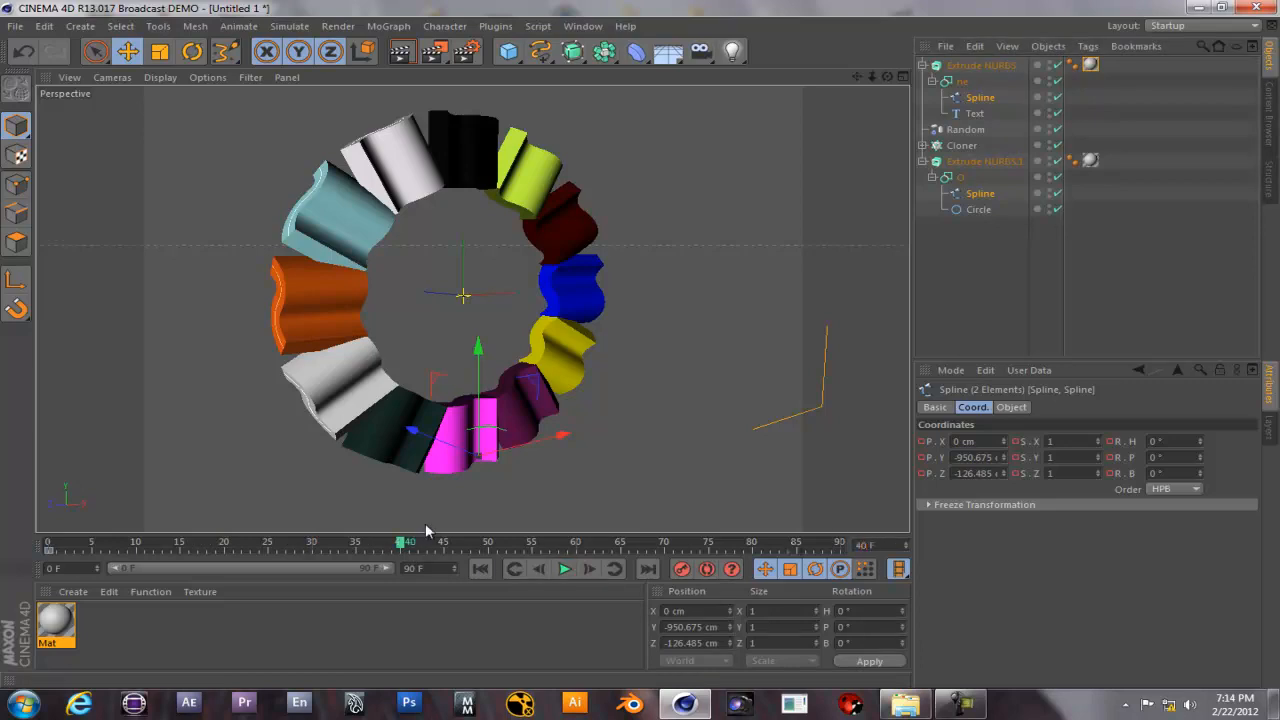
left_click_drag(478, 348, 642, 350)
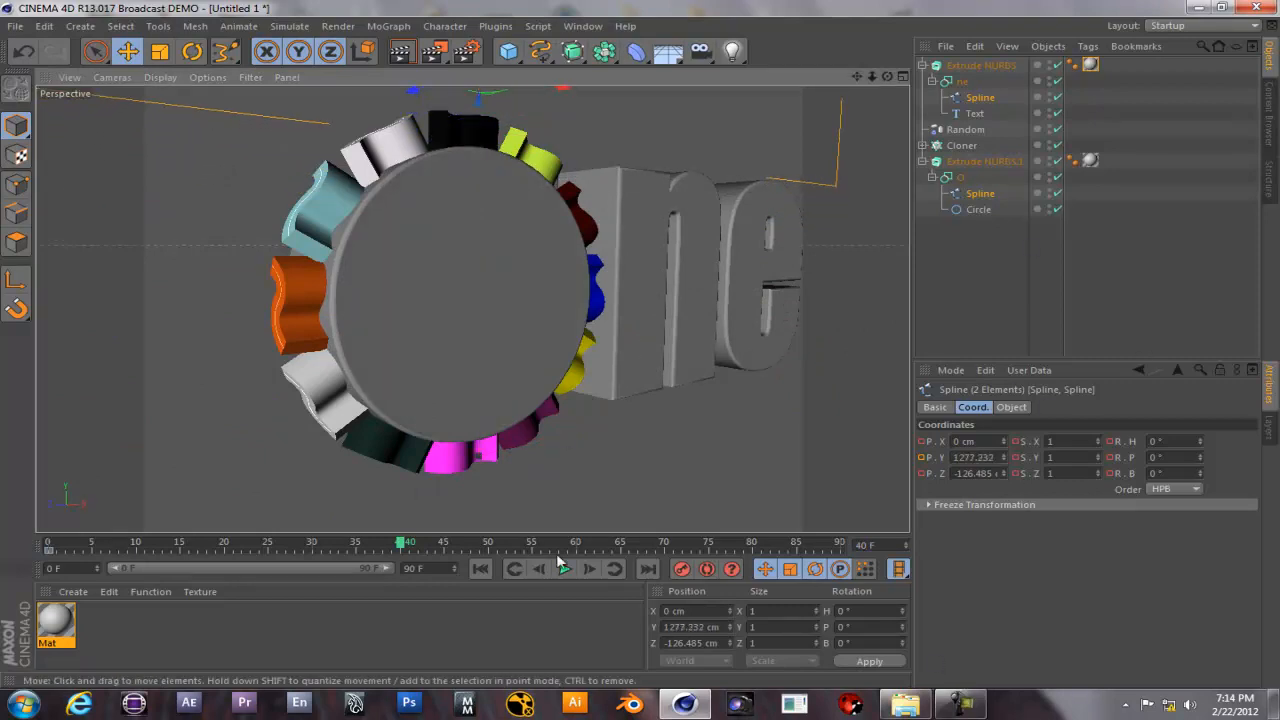
left_click(680, 569)
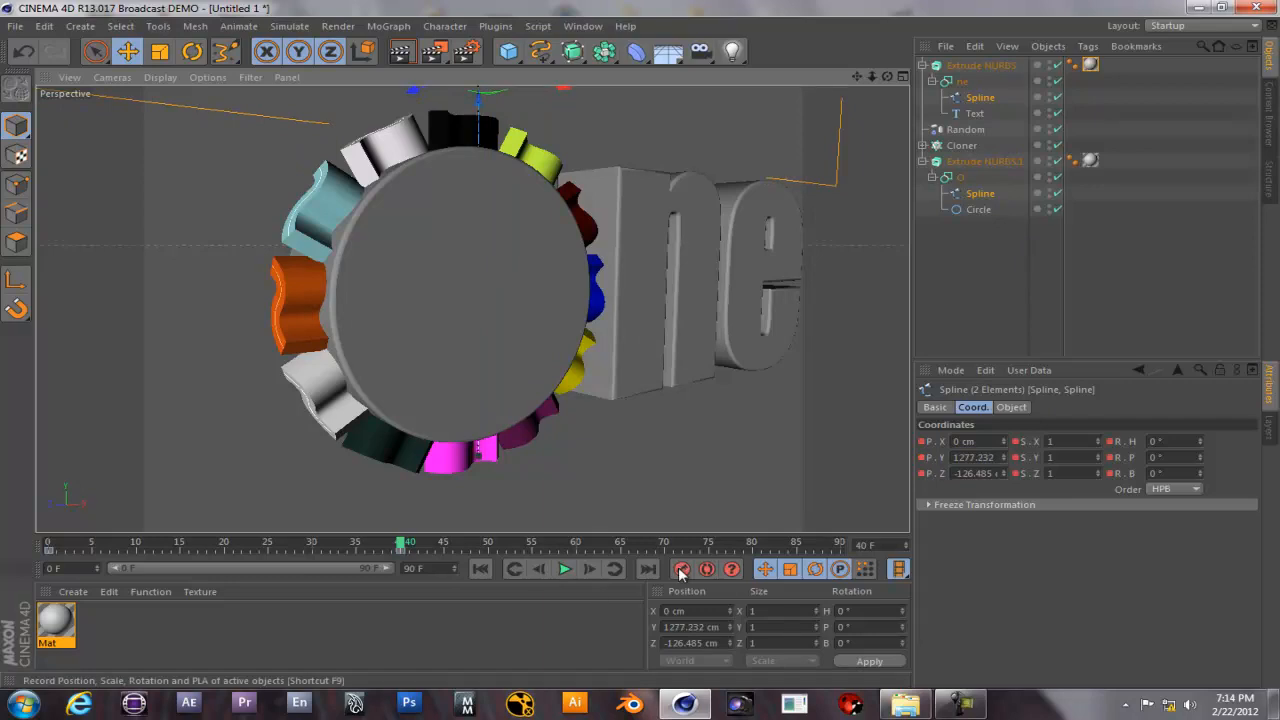
Play the reveal from the first frame and move the splines' end keyframes to frame 45.
left_click(480, 569)
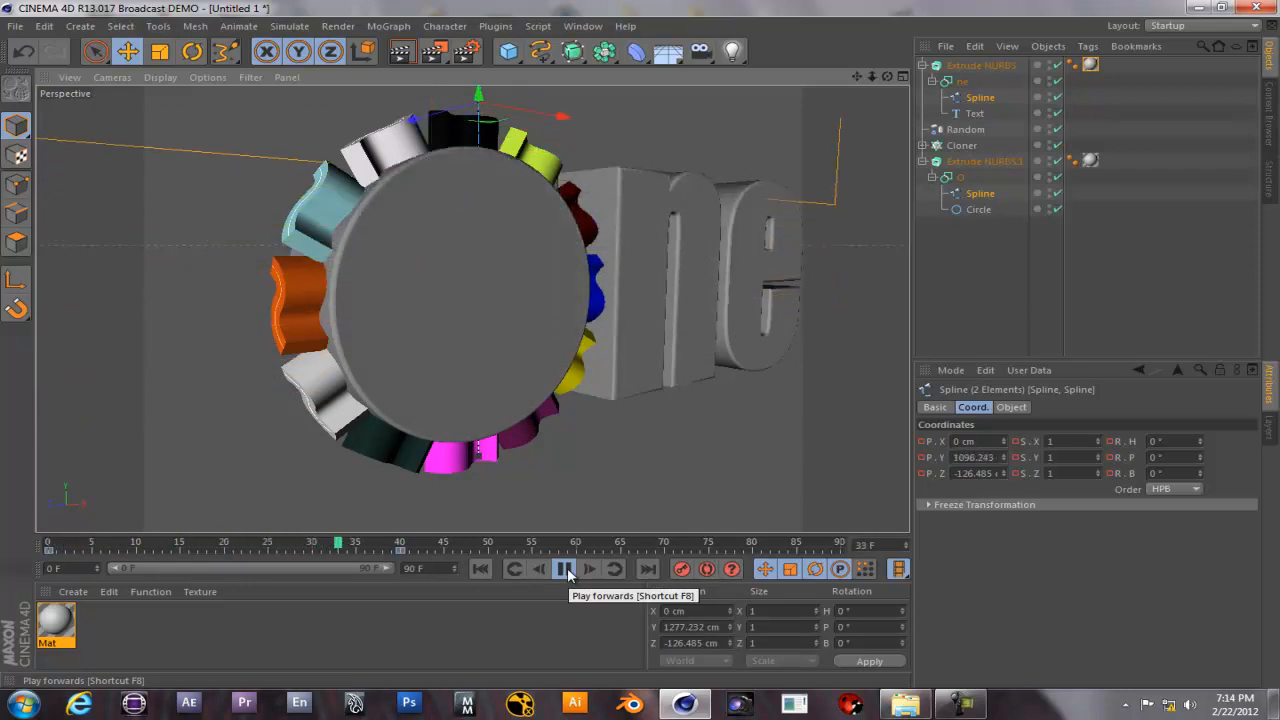
left_click(565, 569)
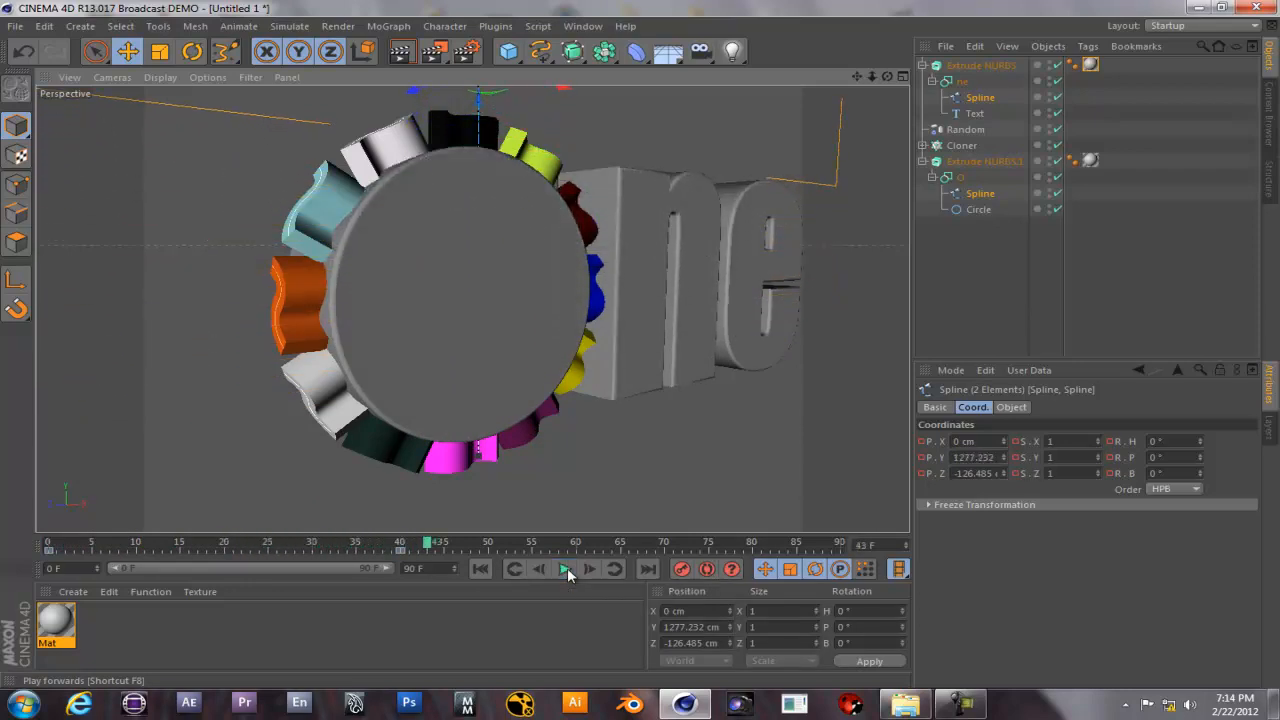
left_click(402, 552)
left_click_drag(406, 556, 448, 556)
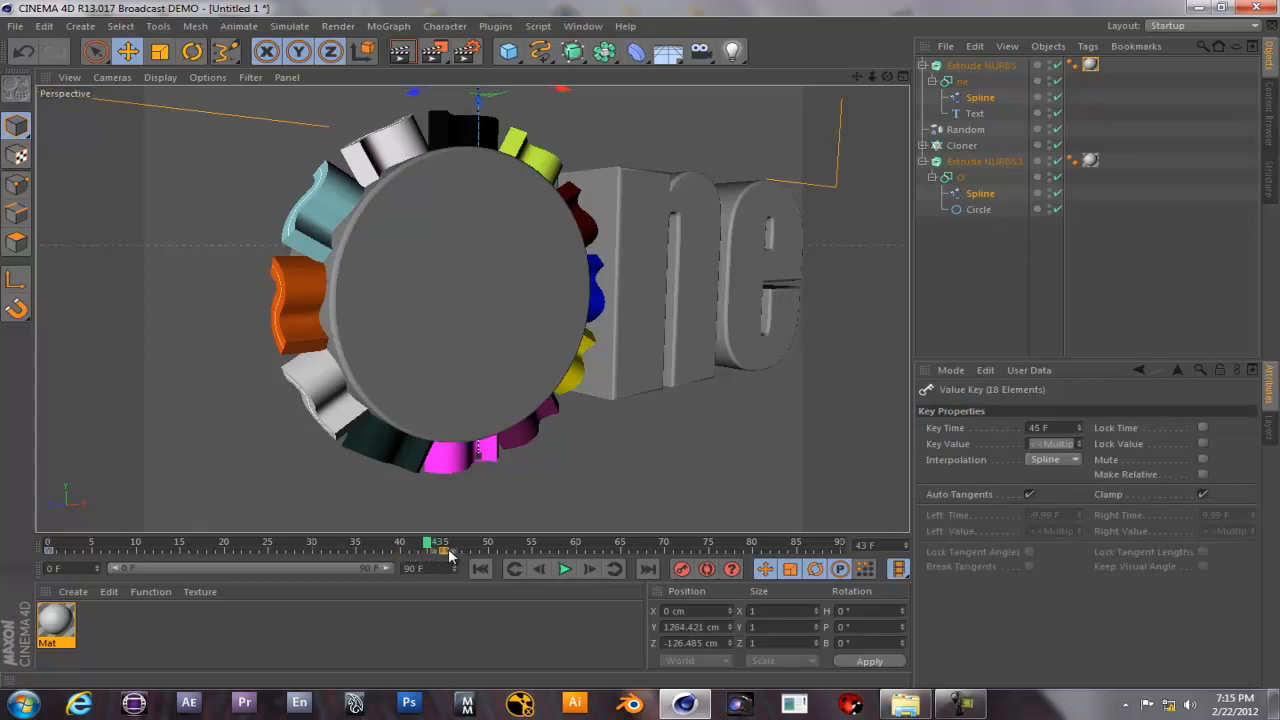
Play back the retimed reveal and render a preview of the perspective view.
left_click(565, 569)
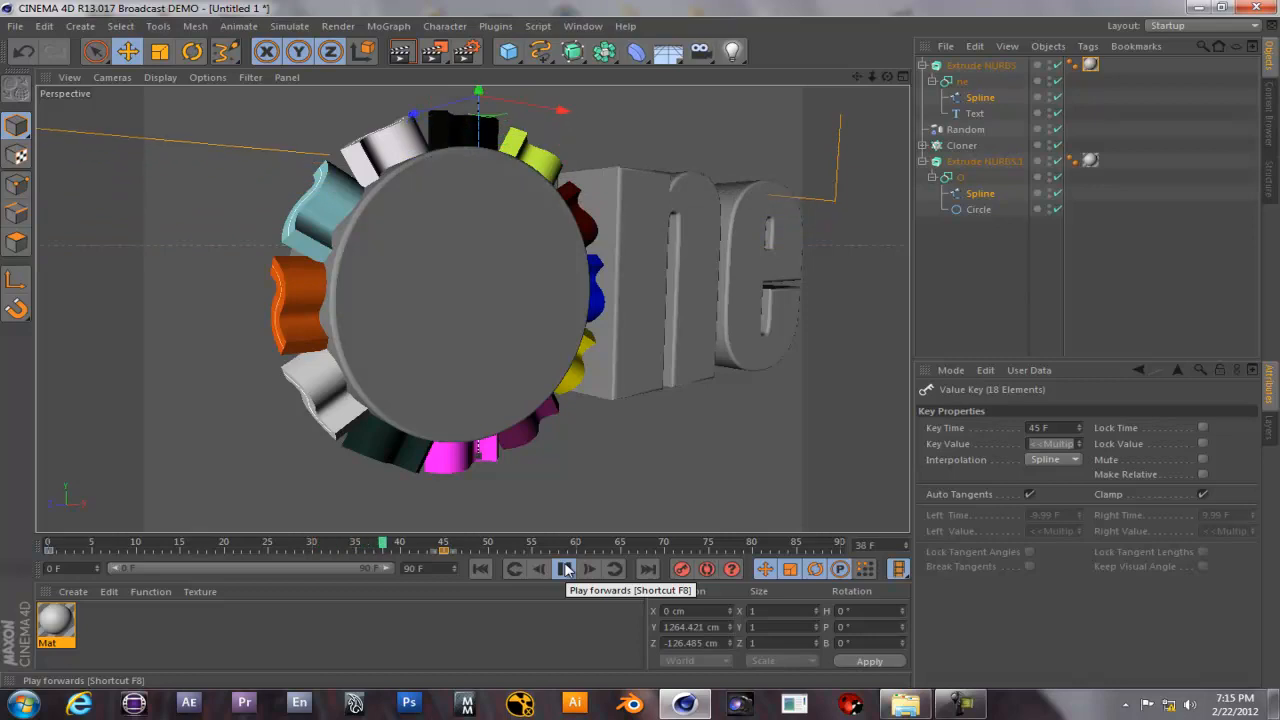
left_click(566, 569)
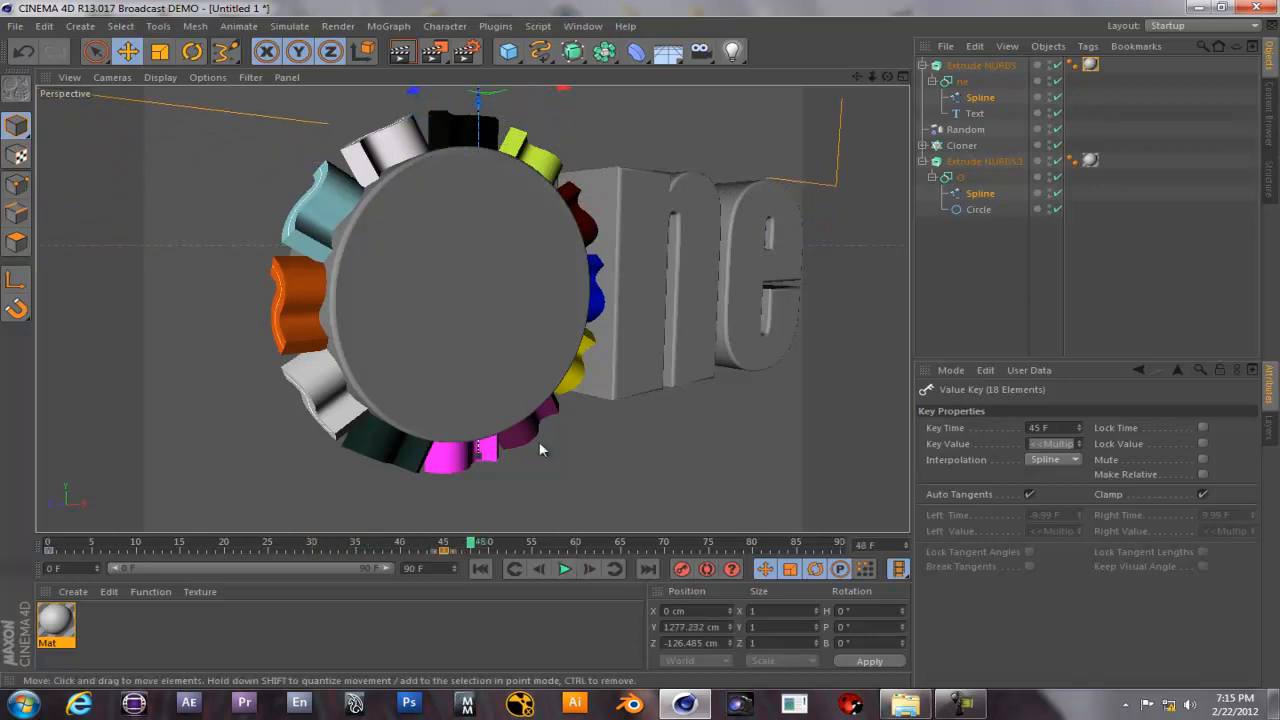
left_click(401, 54)
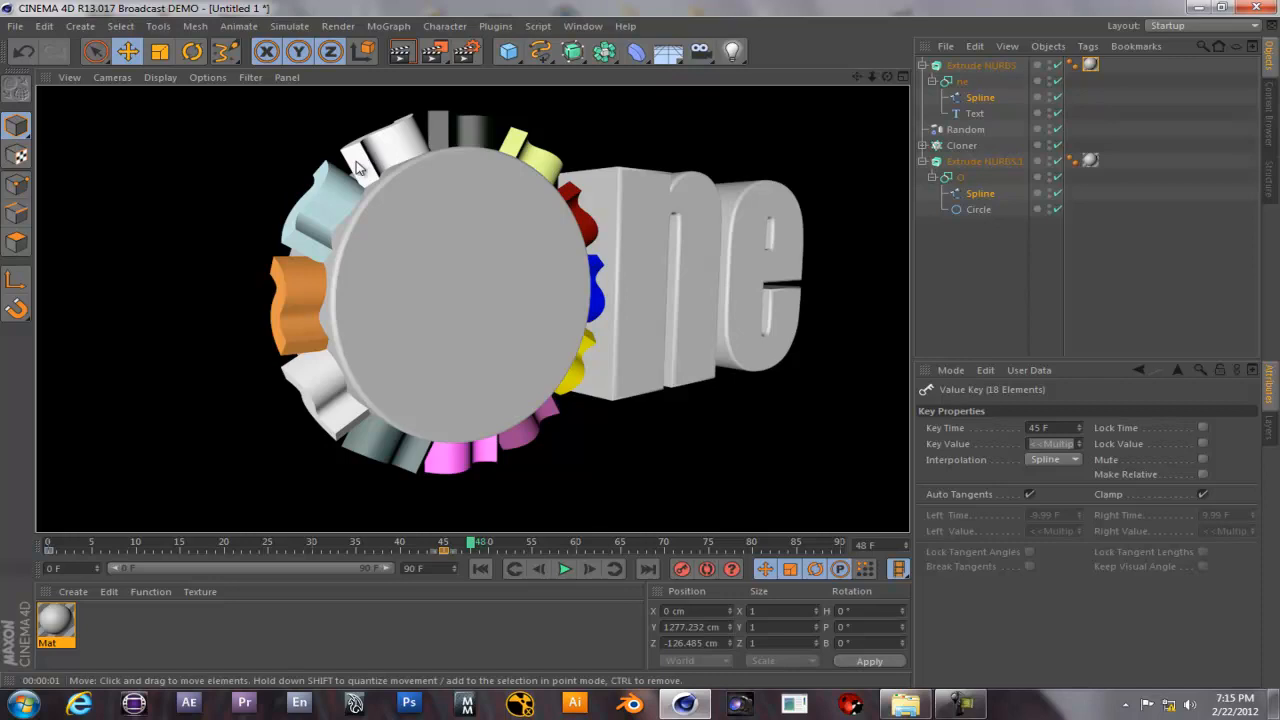
left_click(457, 194)
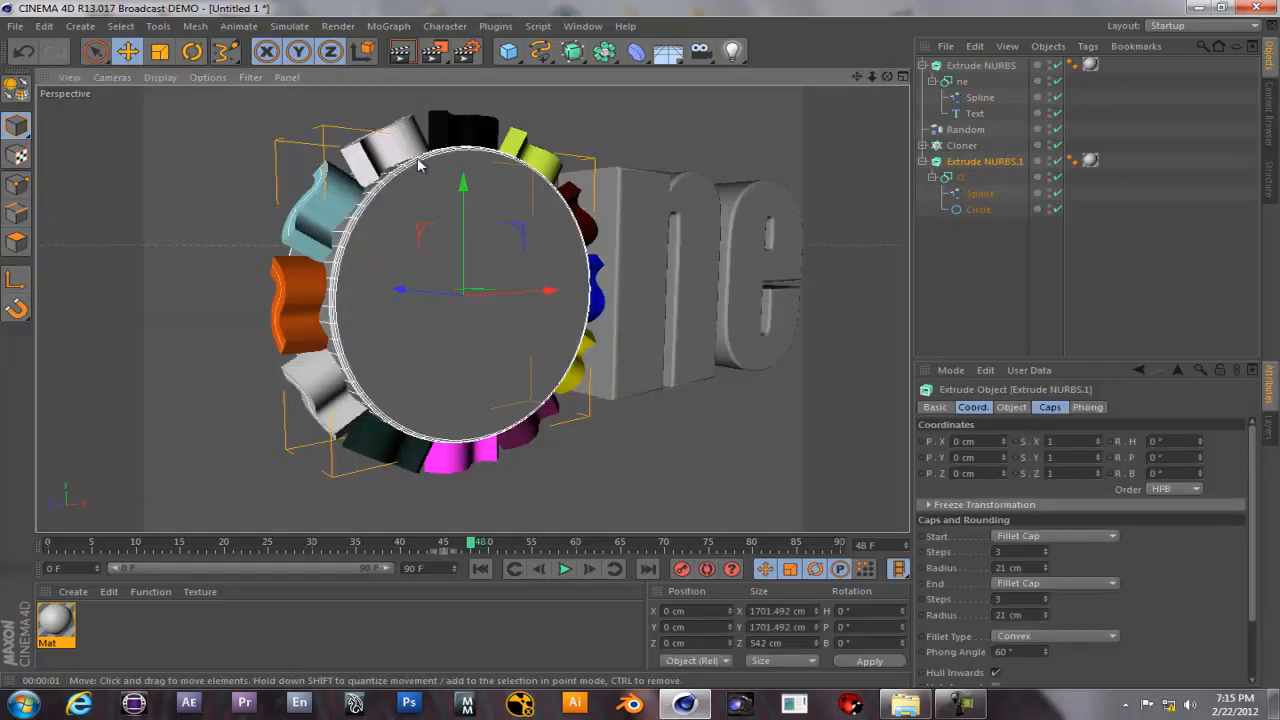
Increase the Cloner's radius to 1000 cm and its count to 13.
left_click(985, 146)
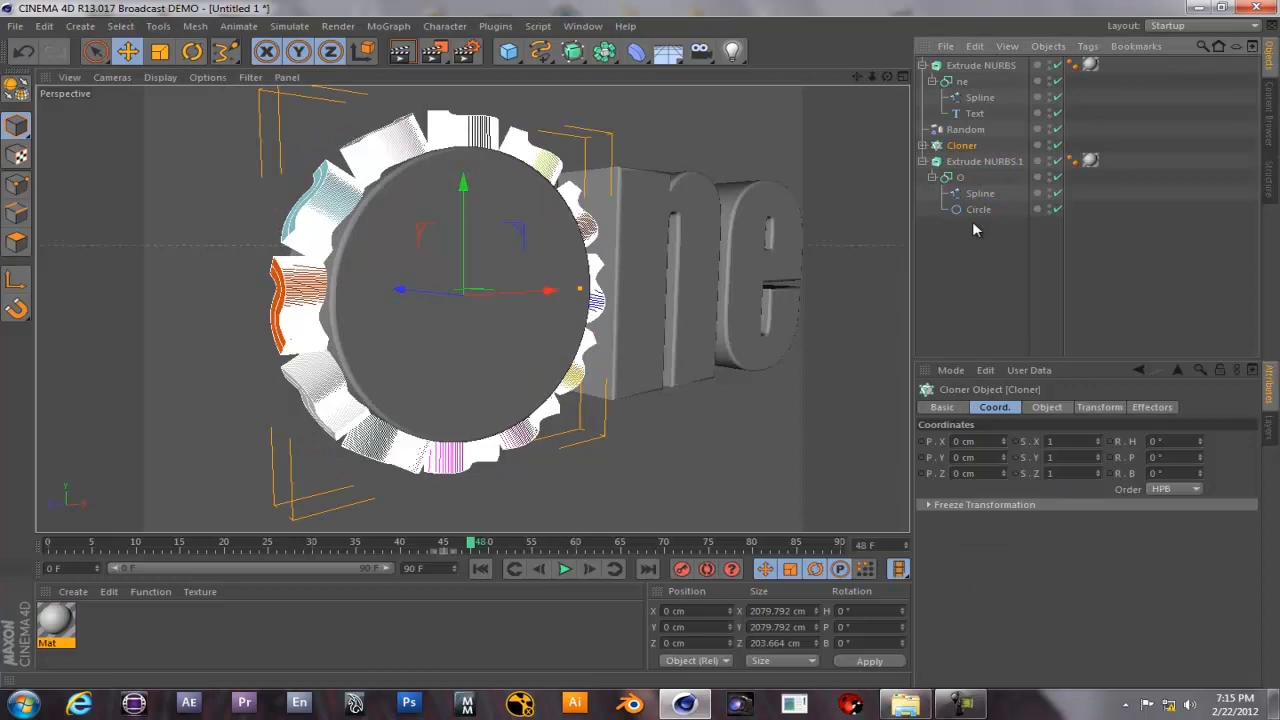
left_click(1046, 407)
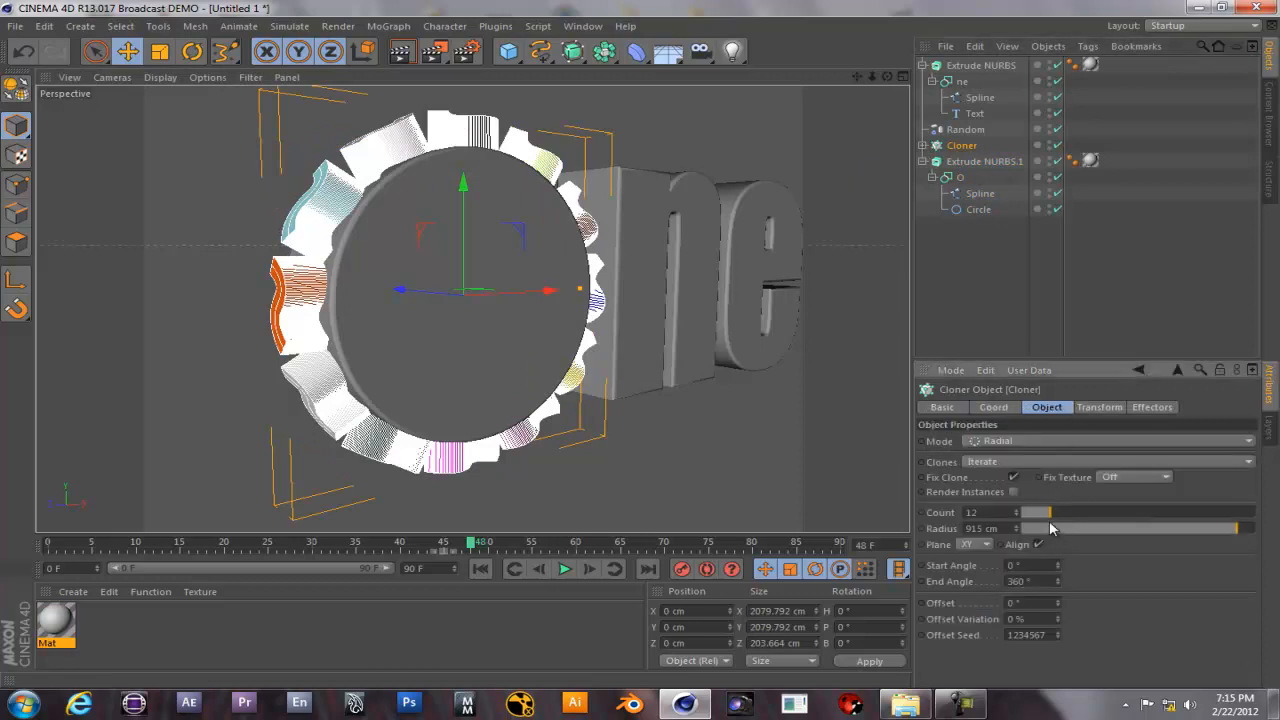
left_click_drag(1240, 533, 1260, 530)
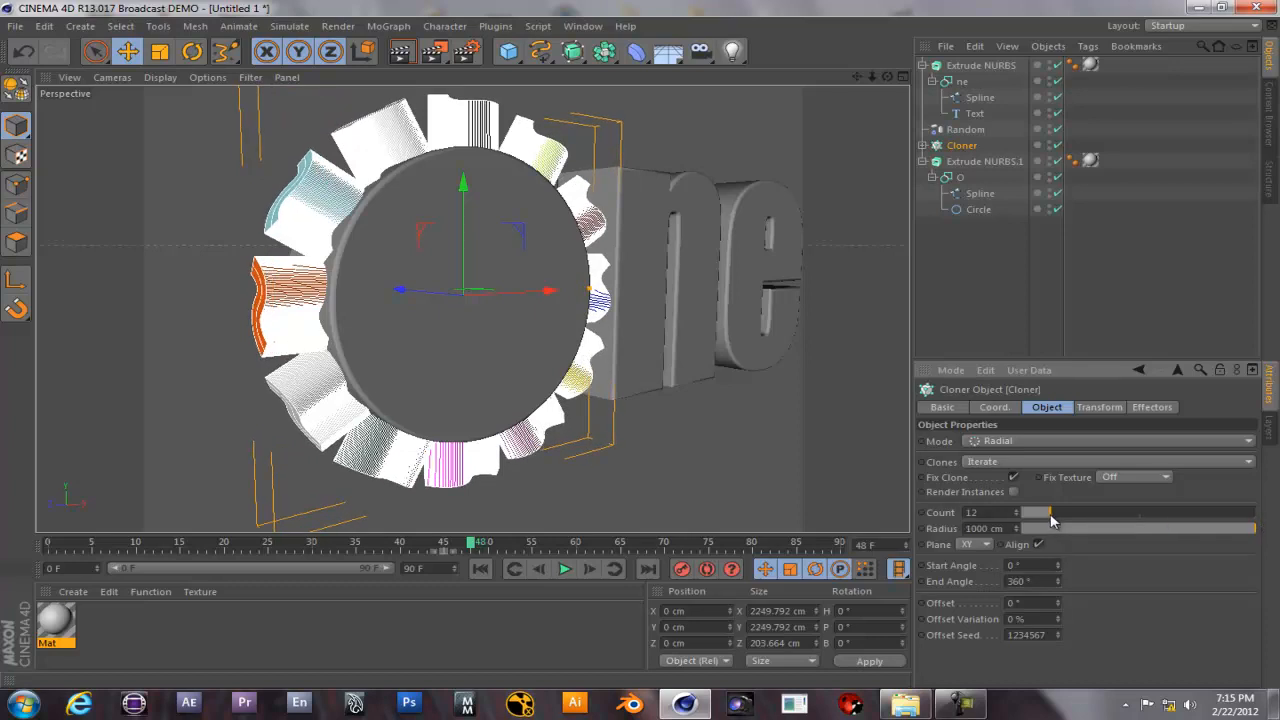
left_click_drag(1049, 518, 1053, 518)
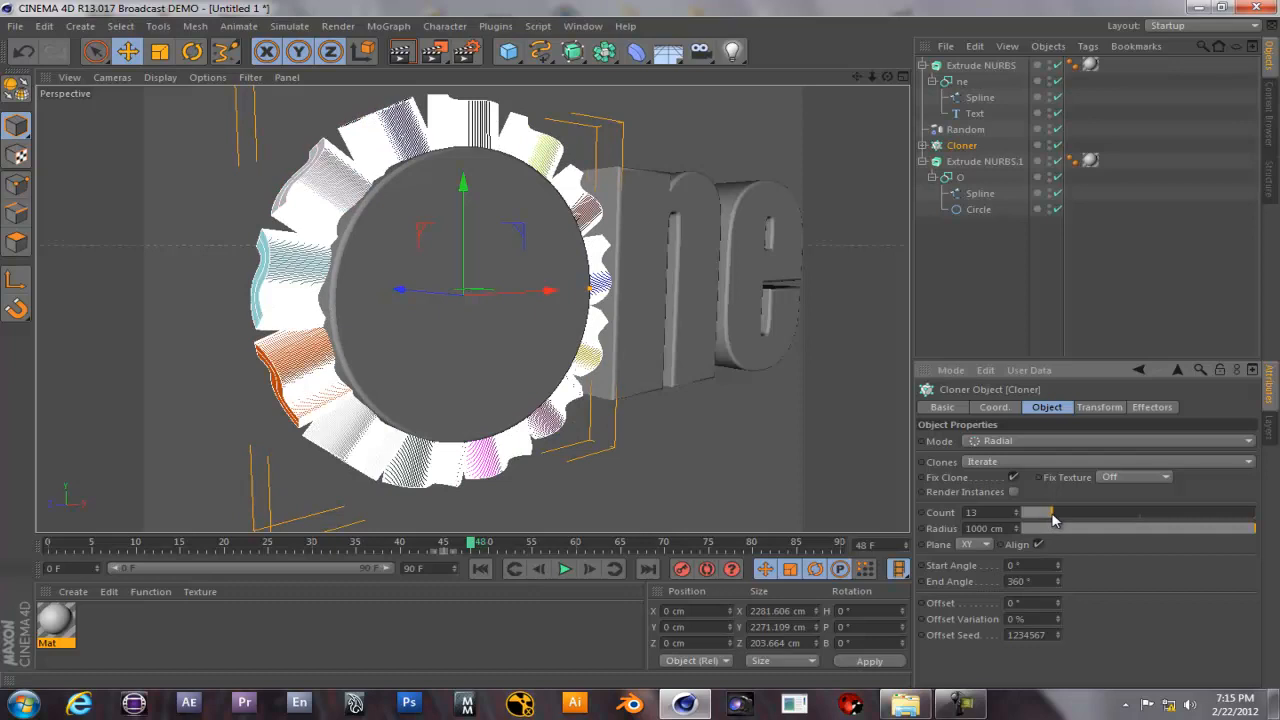
Scale the O extrusion down to about 1607 cm across and the "ne" extrusion to about 2187 cm wide.
left_click(562, 236)
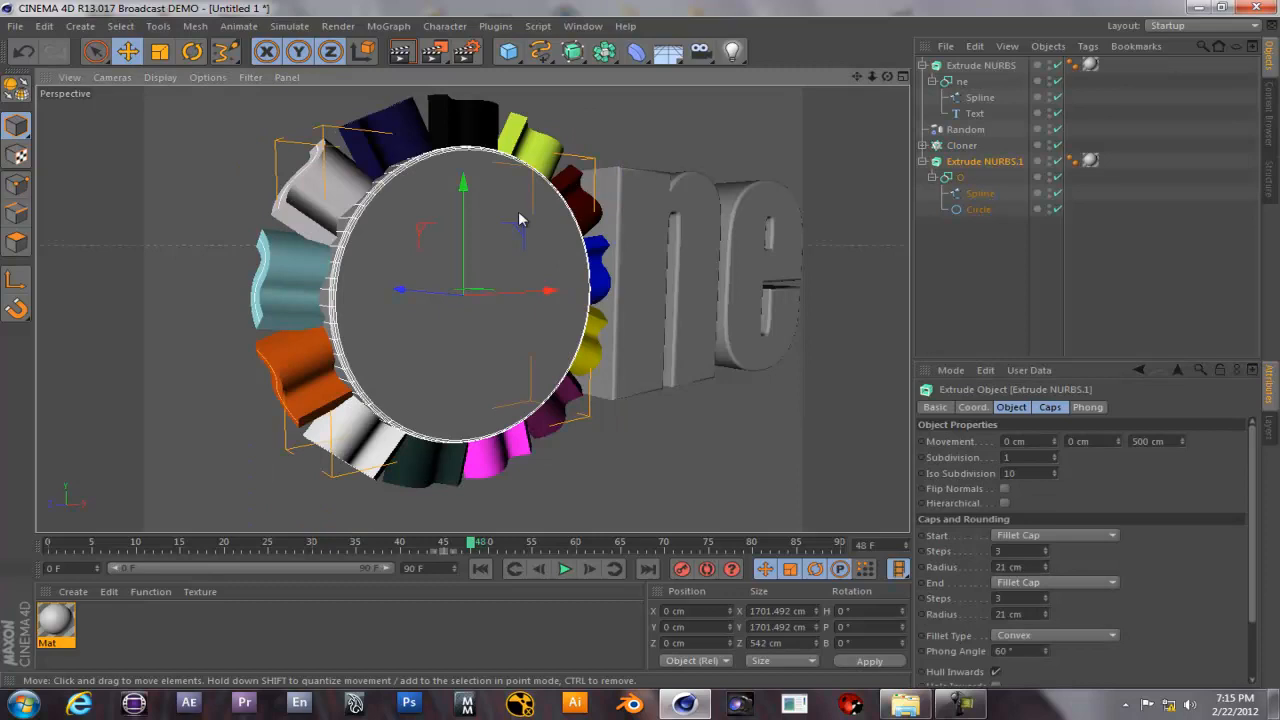
left_click(159, 51)
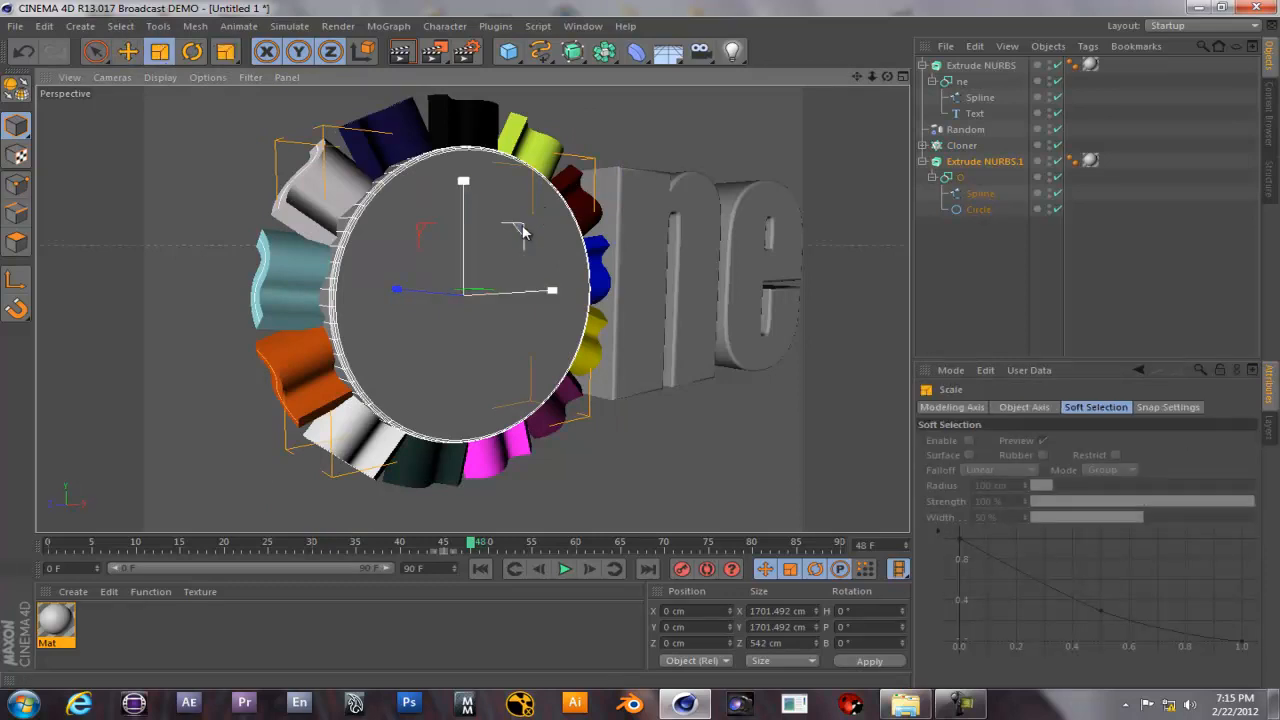
left_click_drag(524, 229, 520, 235)
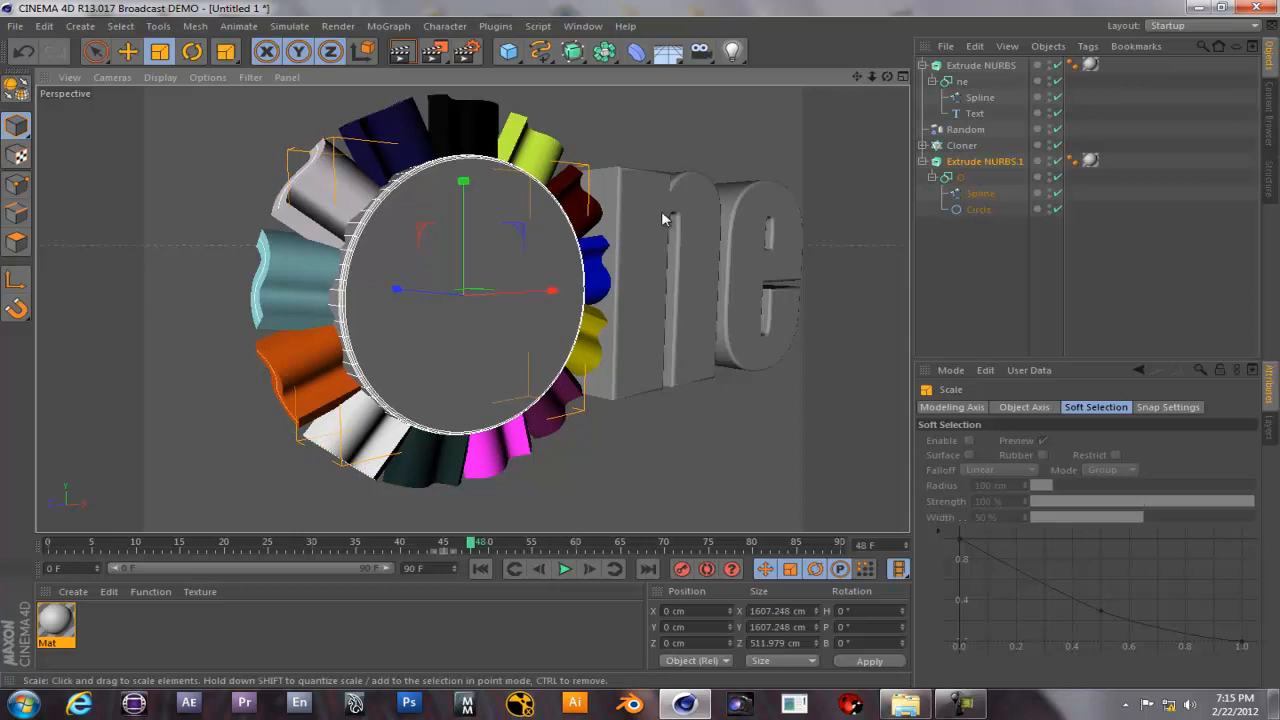
left_click(668, 193)
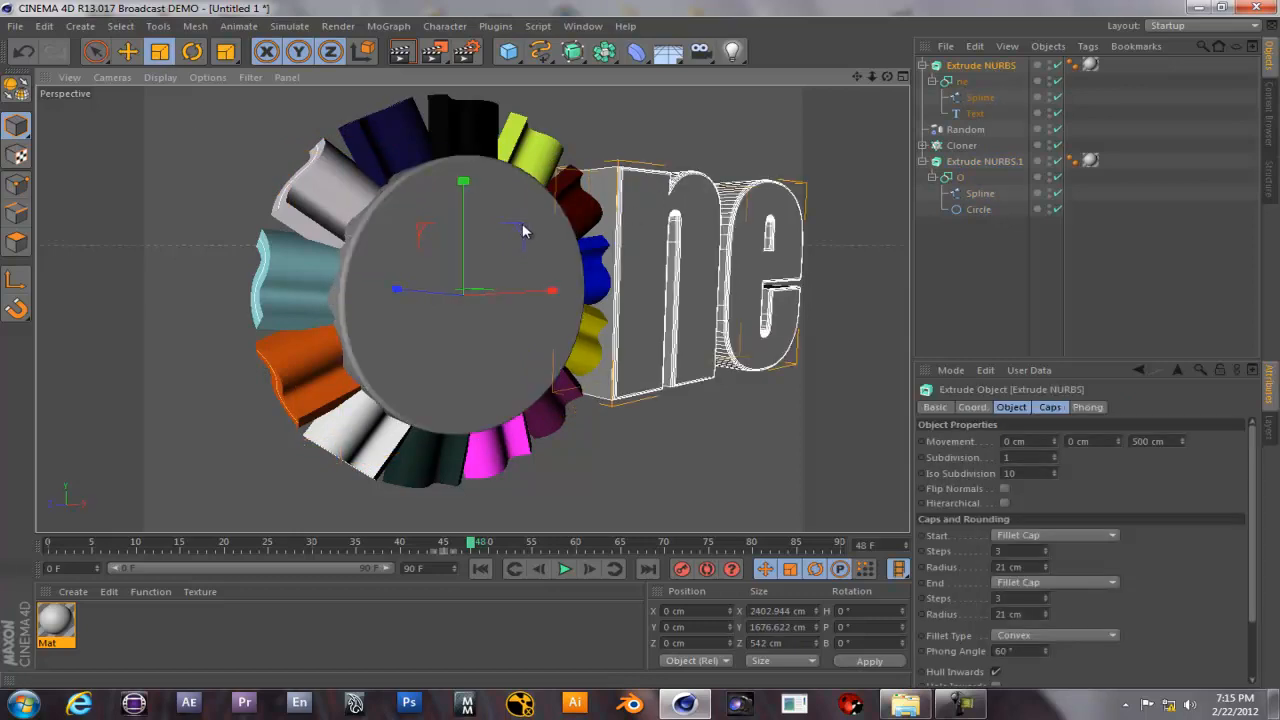
left_click_drag(520, 235, 517, 230)
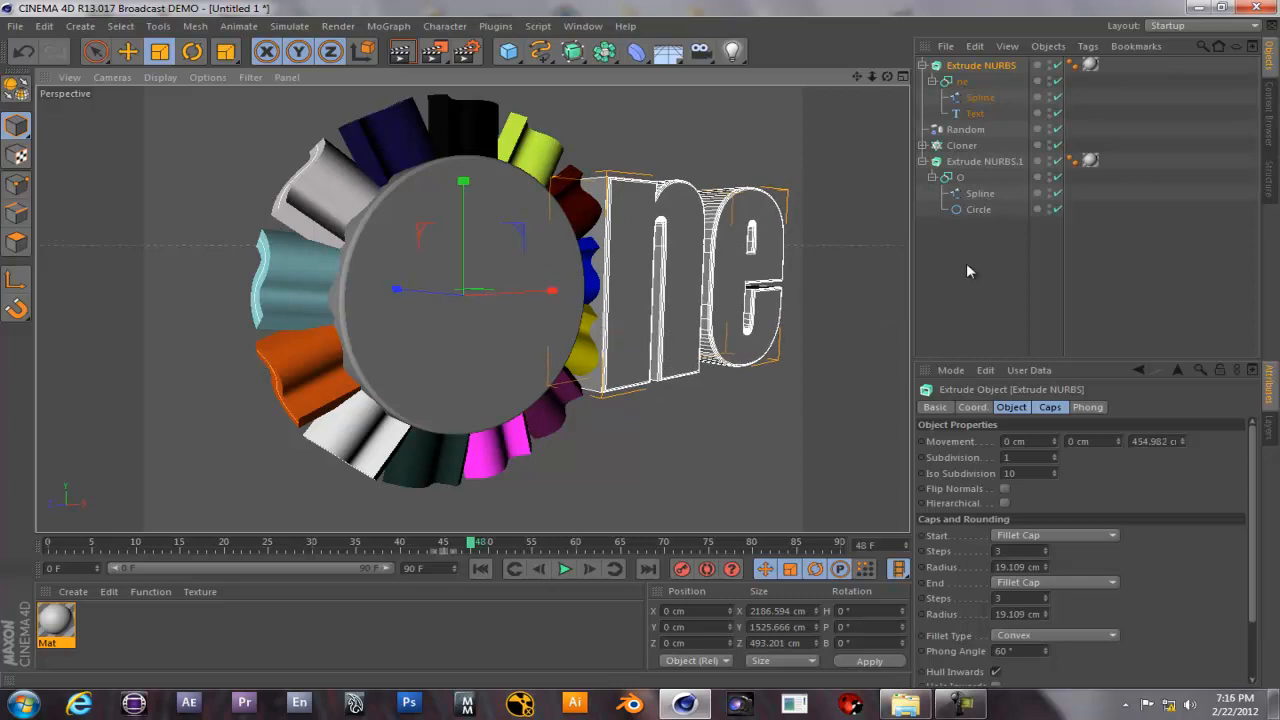
Move the playhead to frame 47 and collapse the hierarchy of the "ne" Extrude NURBS.
mouse_move(470, 545)
left_mouse_down()
mouse_move(102, 545)
mouse_move(466, 548)
left_mouse_up()
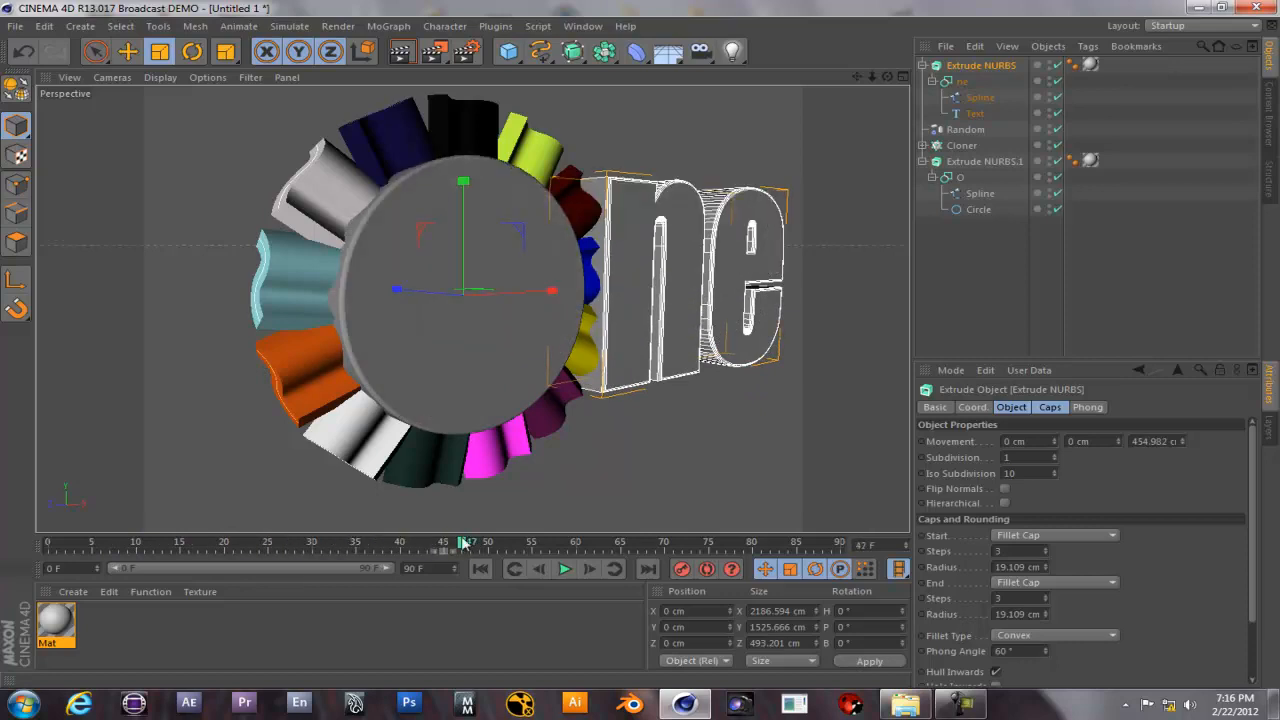
left_click(933, 81)
left_click(933, 81)
left_click(933, 81)
left_click(922, 65)
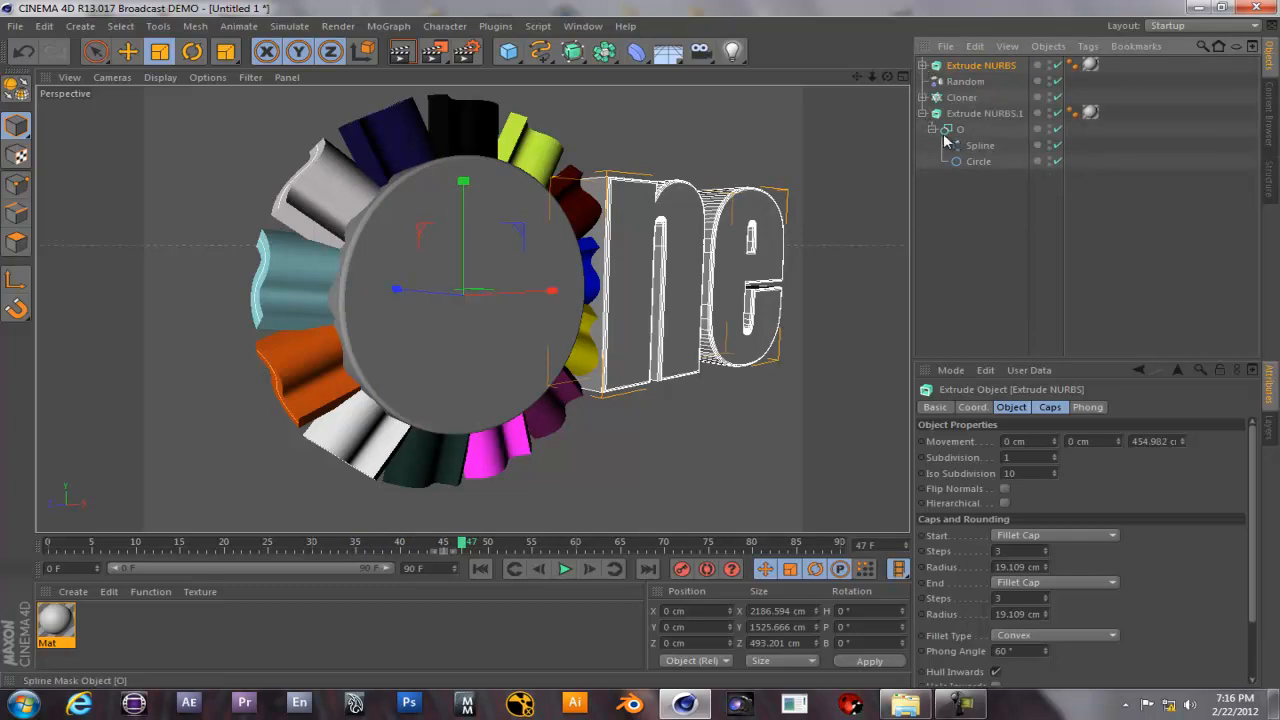
Collapse the hierarchy of the O's Extrude NURBS and clear the object selection.
left_click(932, 129)
left_click(922, 113)
left_click(981, 184)
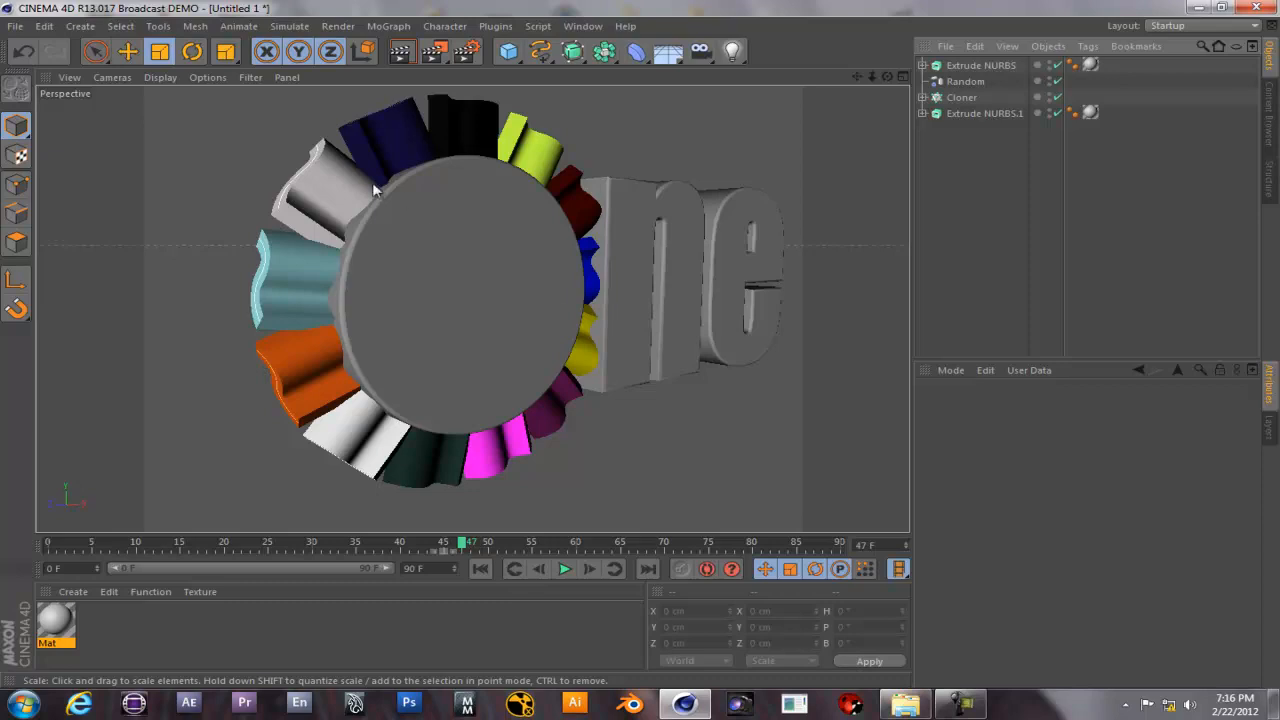
At frame 0, set the Cloner's Visible in Editor and Visible in Renderer to Off.
left_click(308, 177)
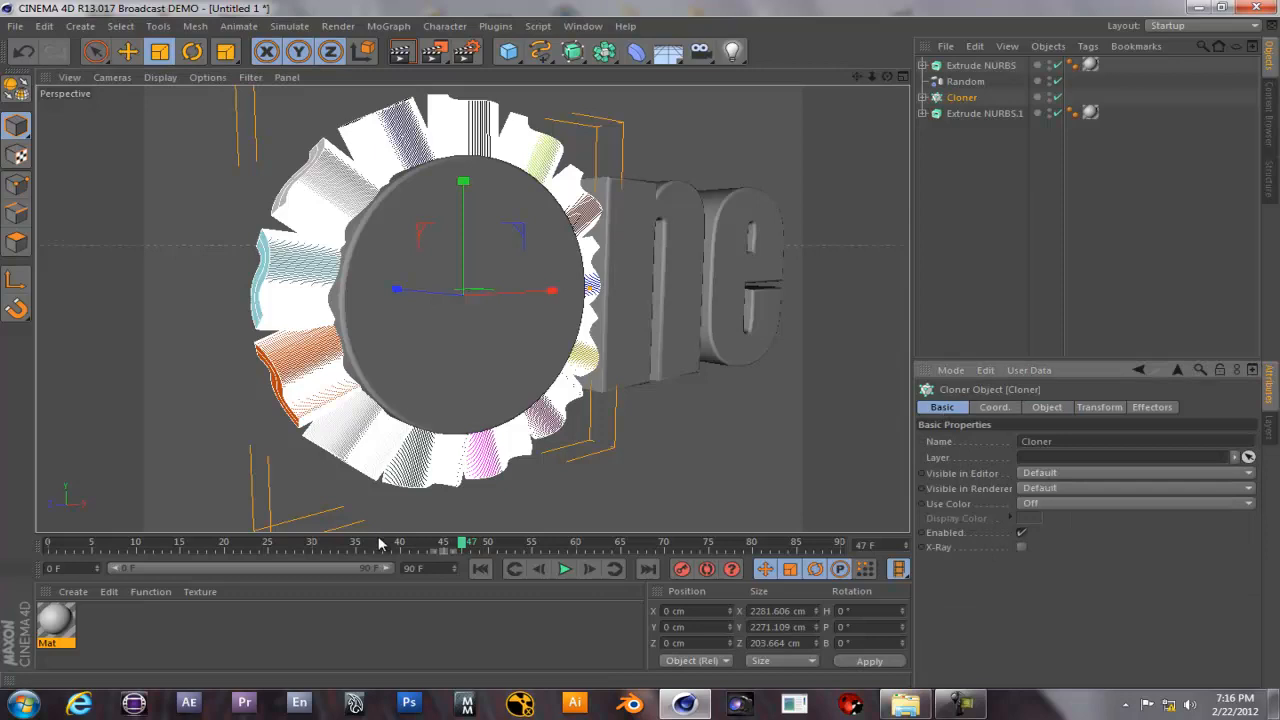
left_click_drag(466, 545, 40, 546)
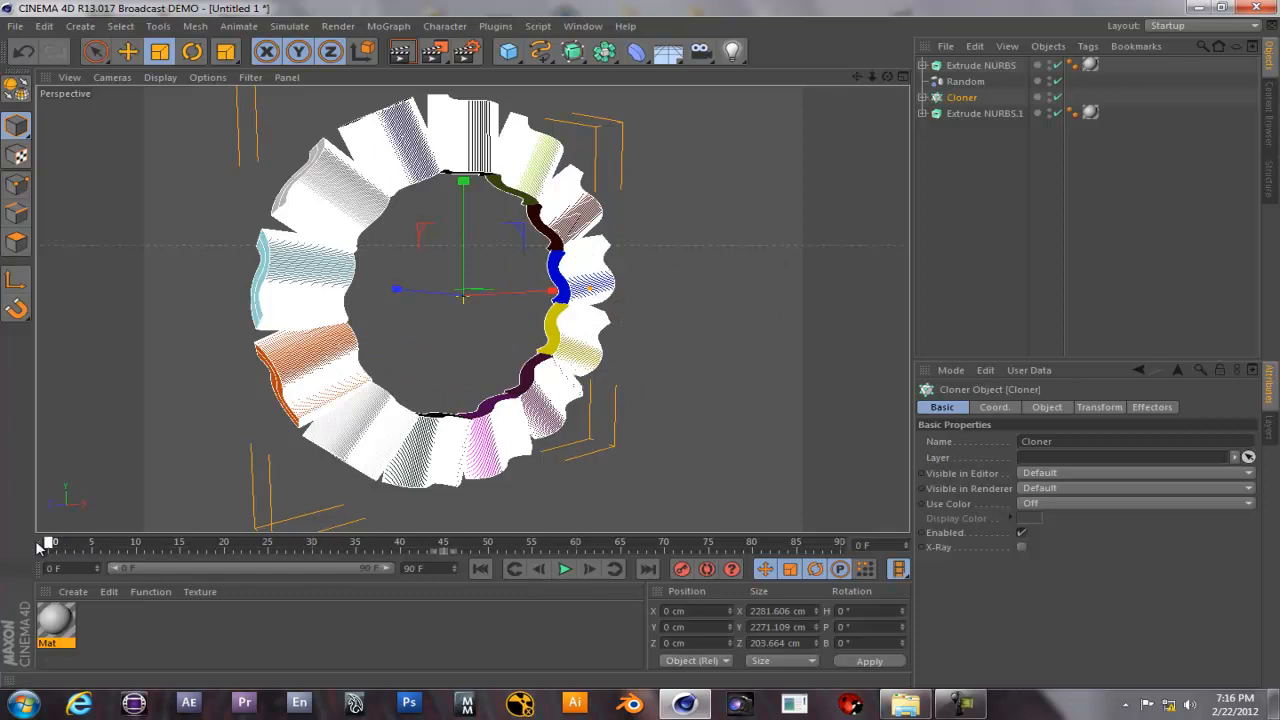
left_click(1042, 487)
left_click(1040, 520)
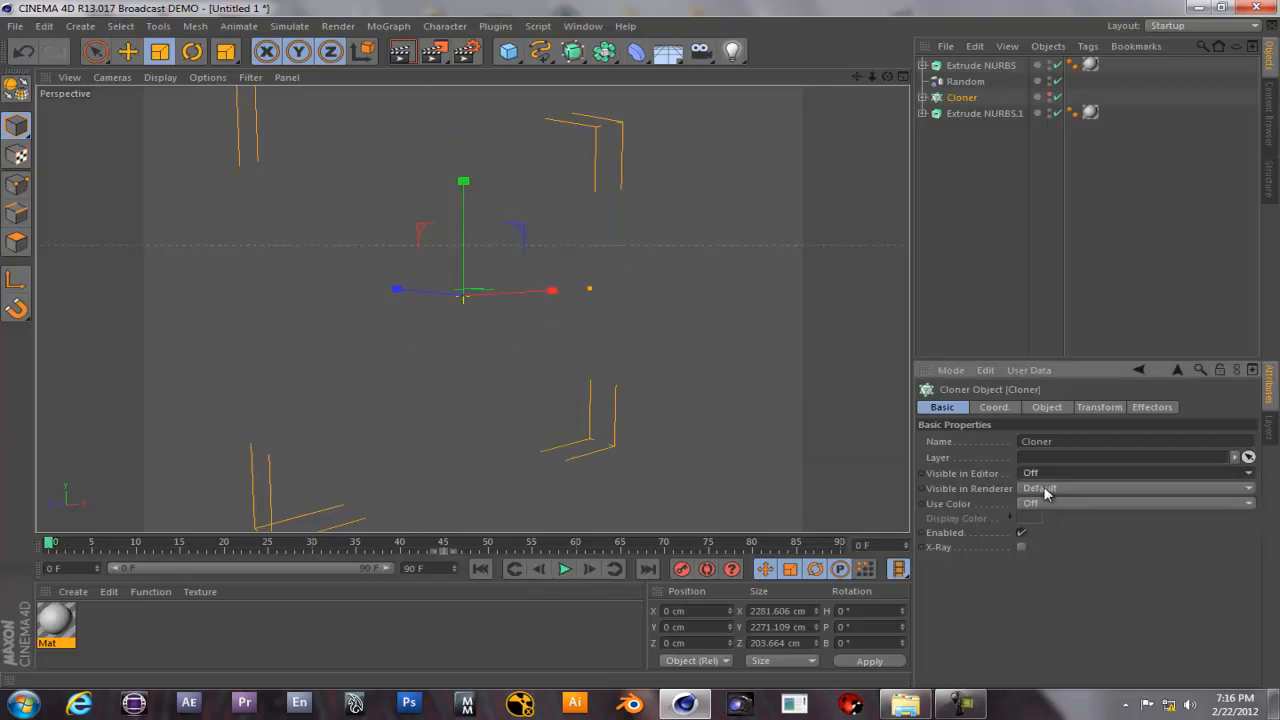
left_click(1046, 488)
left_click(1049, 537)
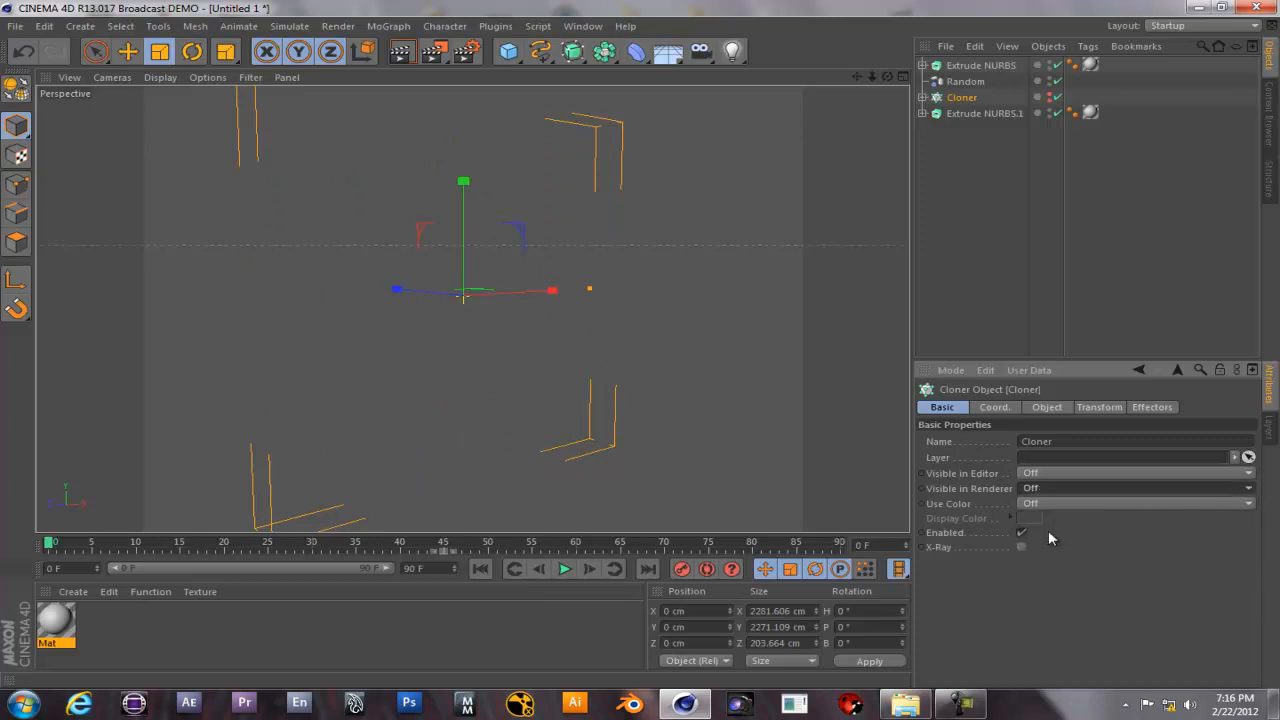
Keyframe the Cloner's Visible in Editor and Visible in Renderer settings at frame 0.
right_click(925, 478)
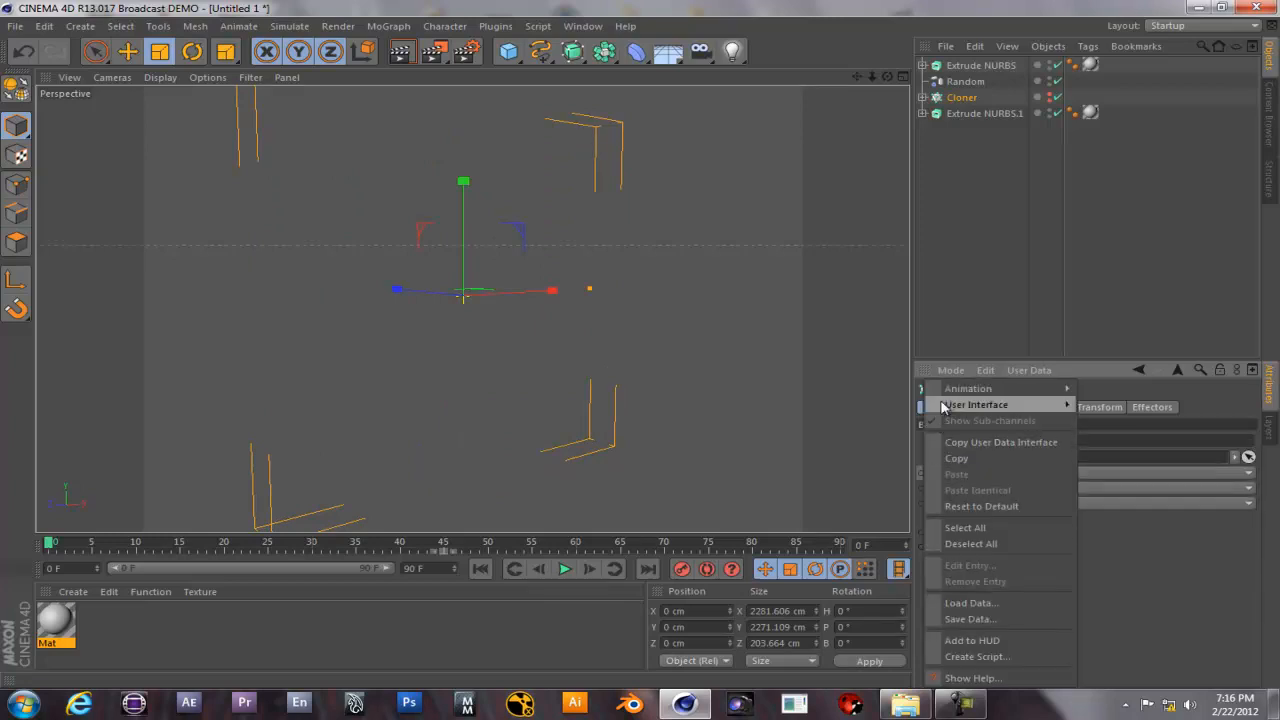
mouse_move(941, 387)
left_click(1109, 389)
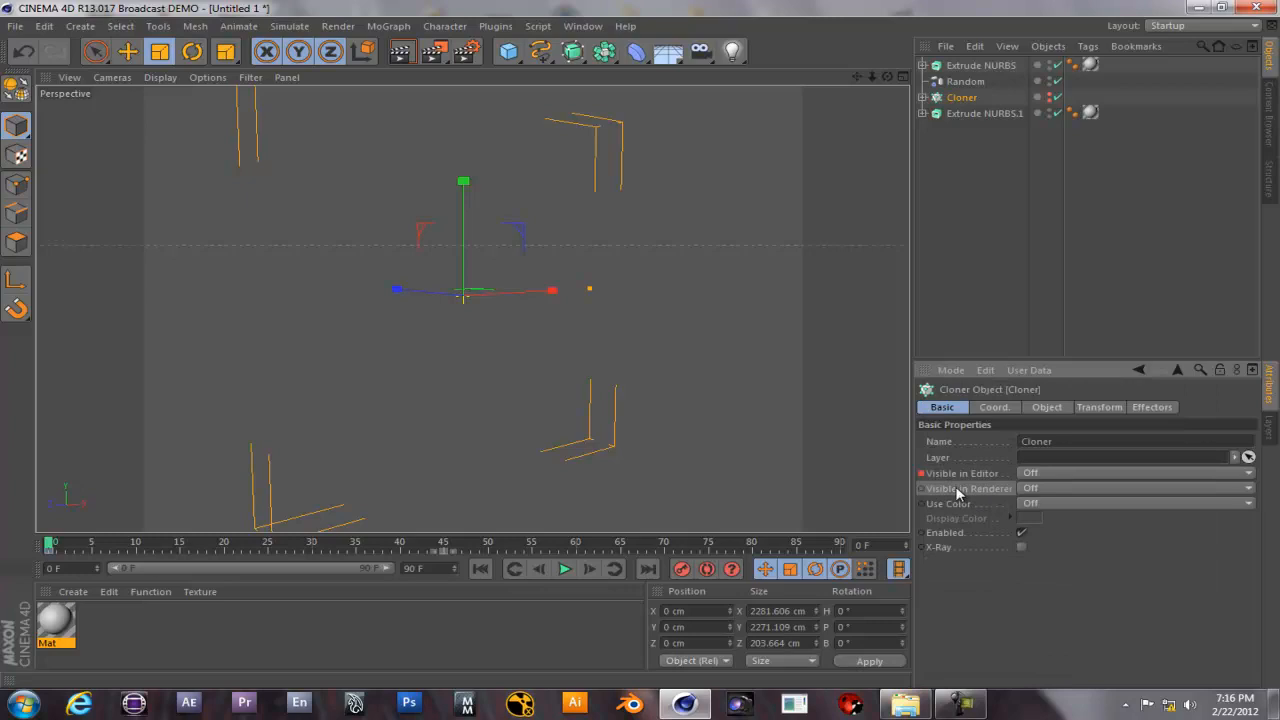
right_click(958, 489)
mouse_move(997, 392)
left_click(1148, 390)
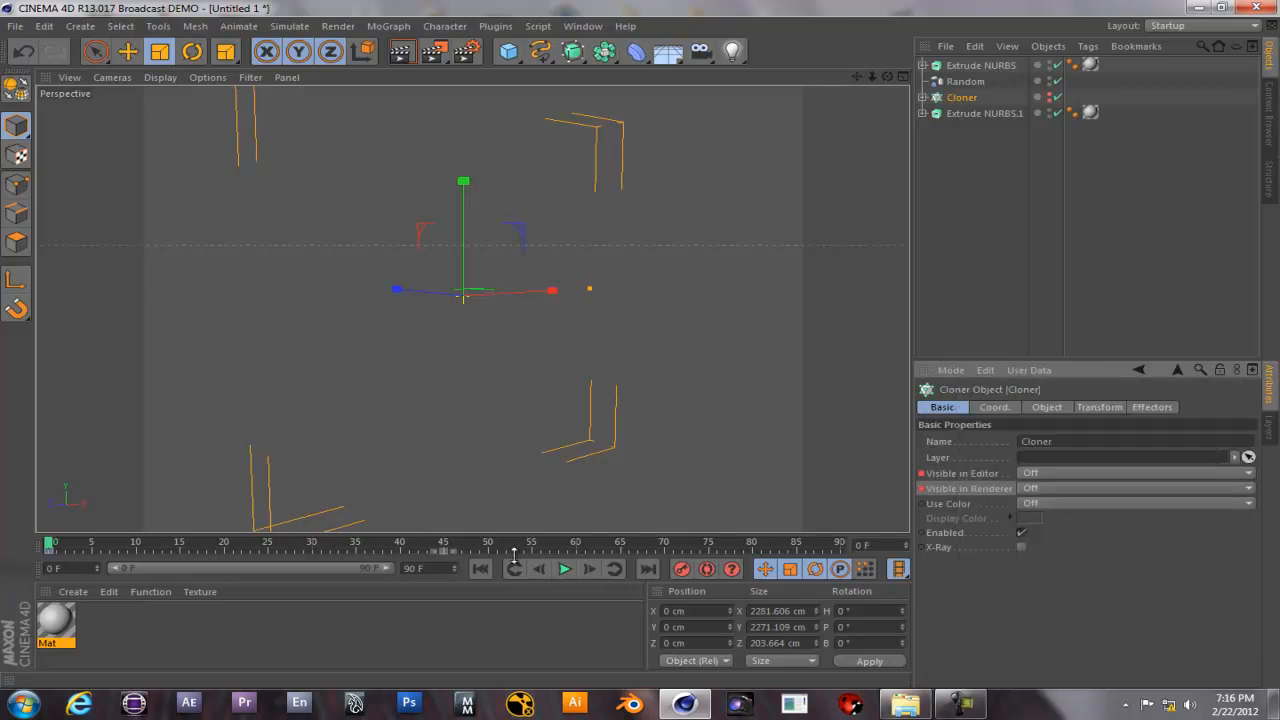
Play the reveal, stop at frame 30 and set the Cloner's Visible in Editor and Visible in Renderer to On.
left_click(565, 569)
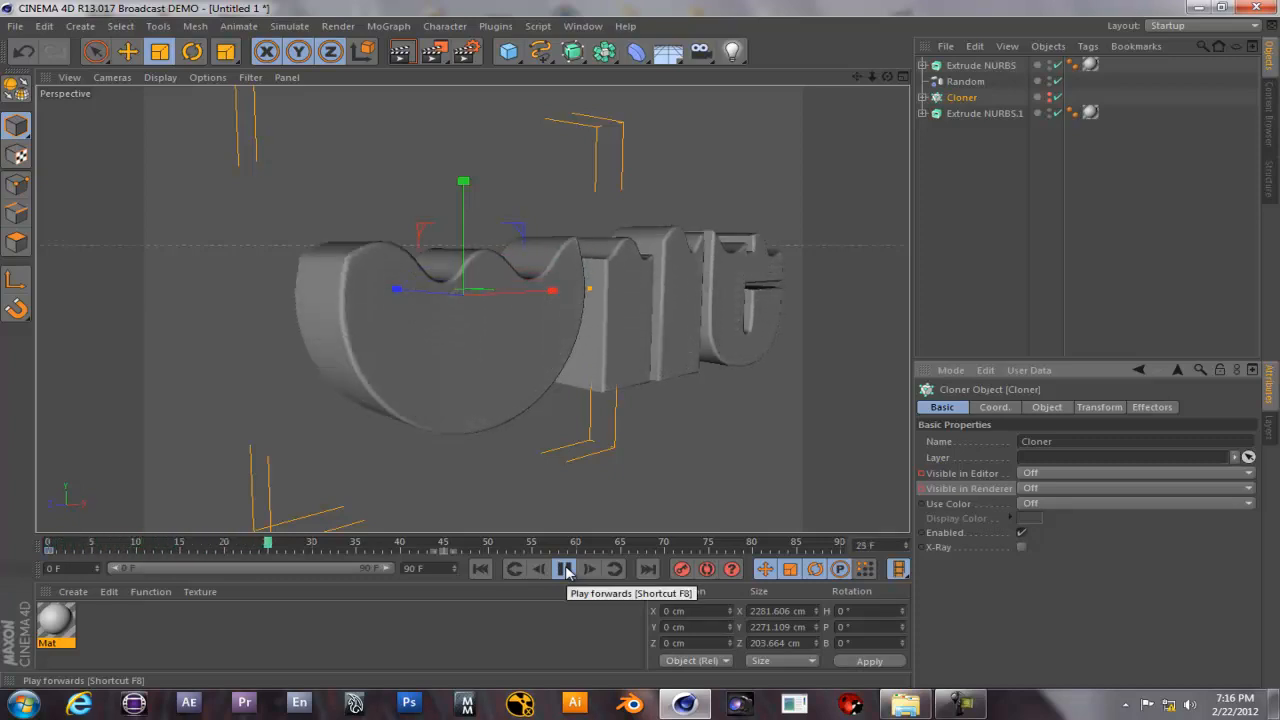
left_click(566, 570)
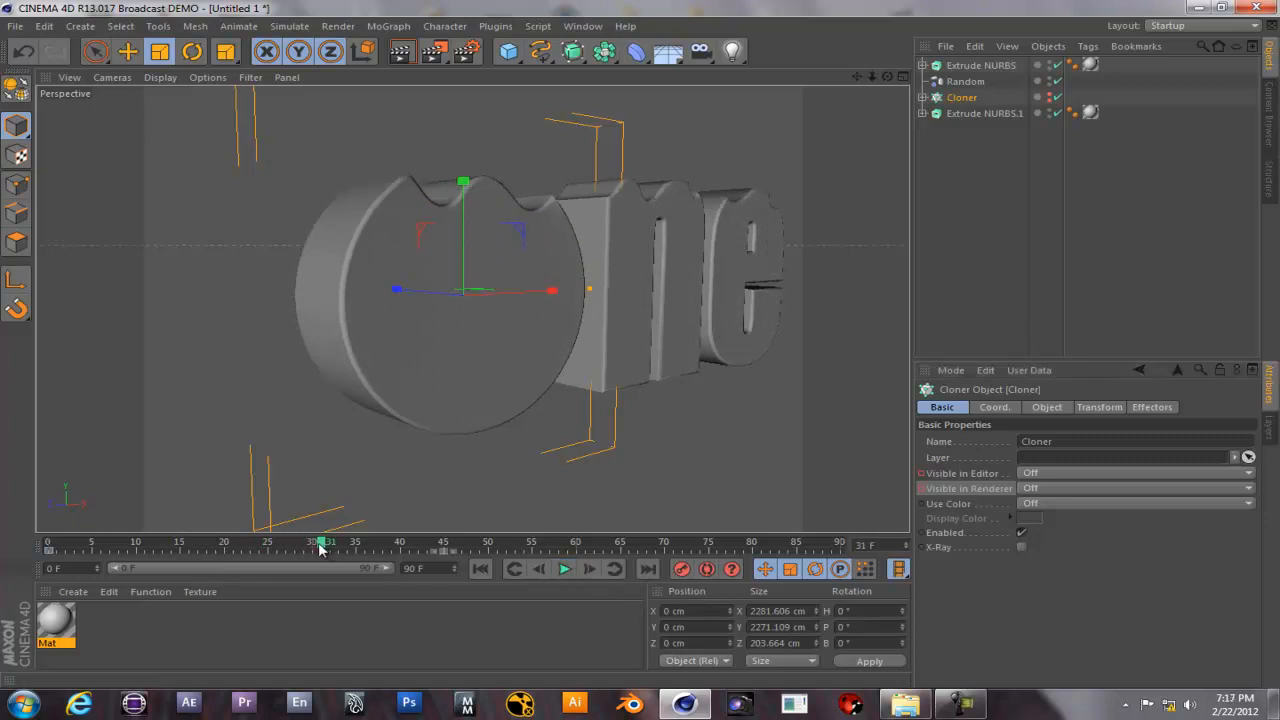
left_click_drag(325, 549, 312, 548)
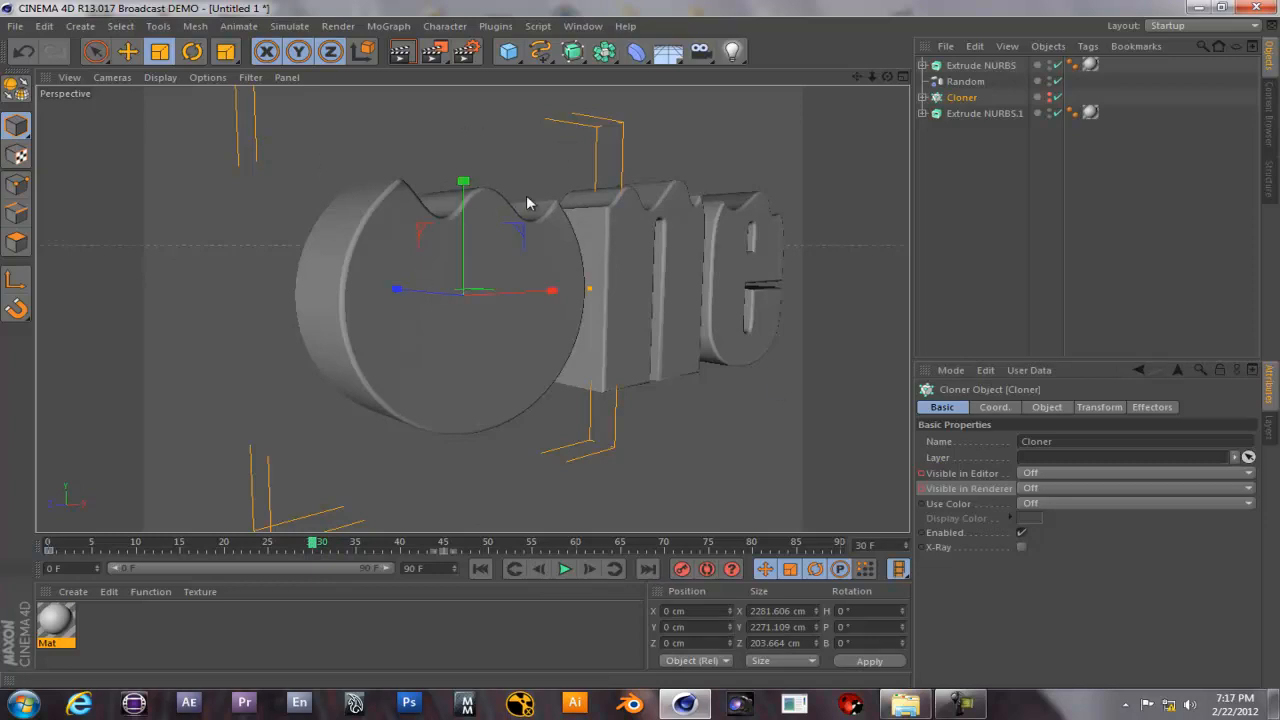
left_click(1035, 474)
left_click(1038, 473)
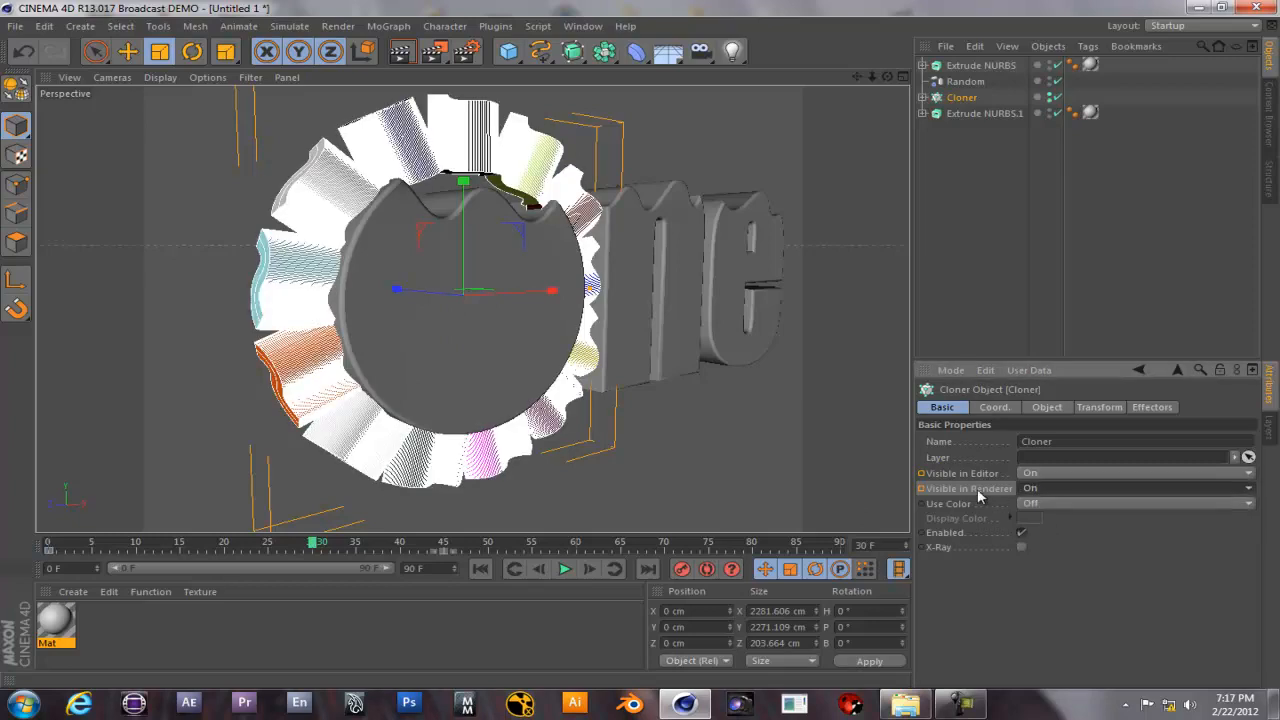
Keyframe the Cloner's Visible in Renderer and Visible in Editor settings at frame 30.
right_click(933, 492)
mouse_move(1078, 389)
left_click(1119, 388)
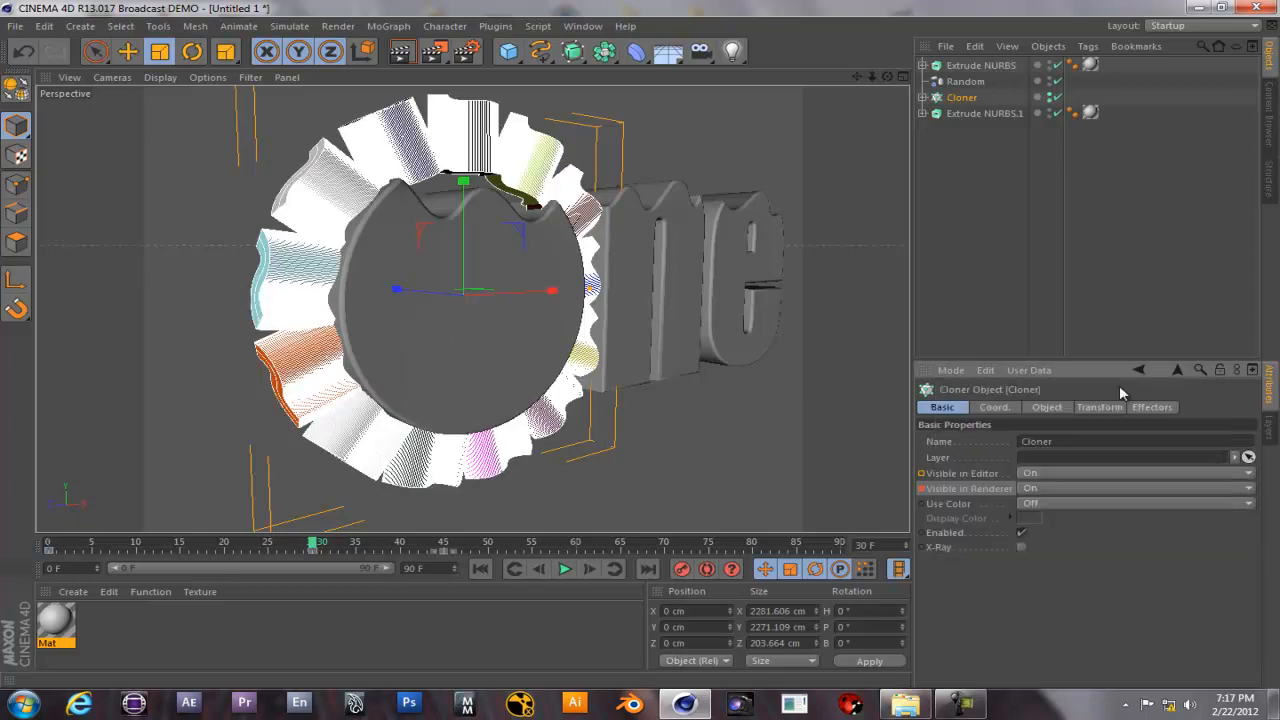
right_click(953, 472)
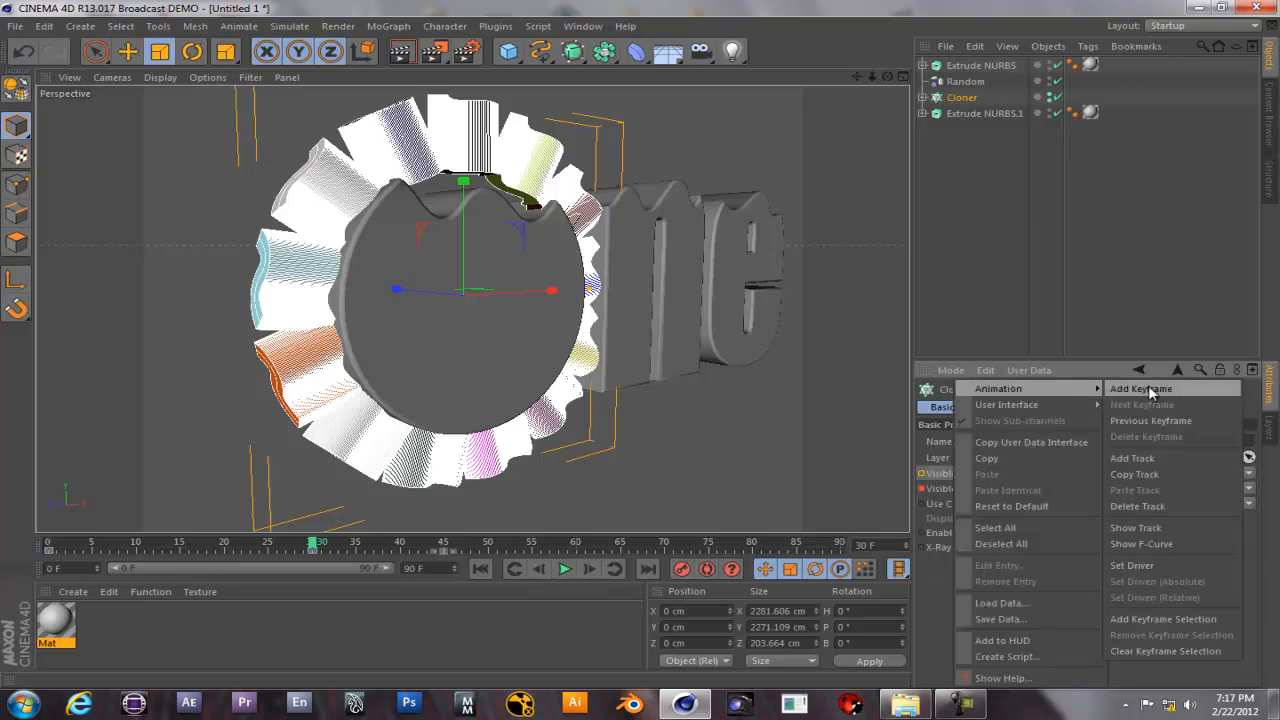
left_click(1148, 389)
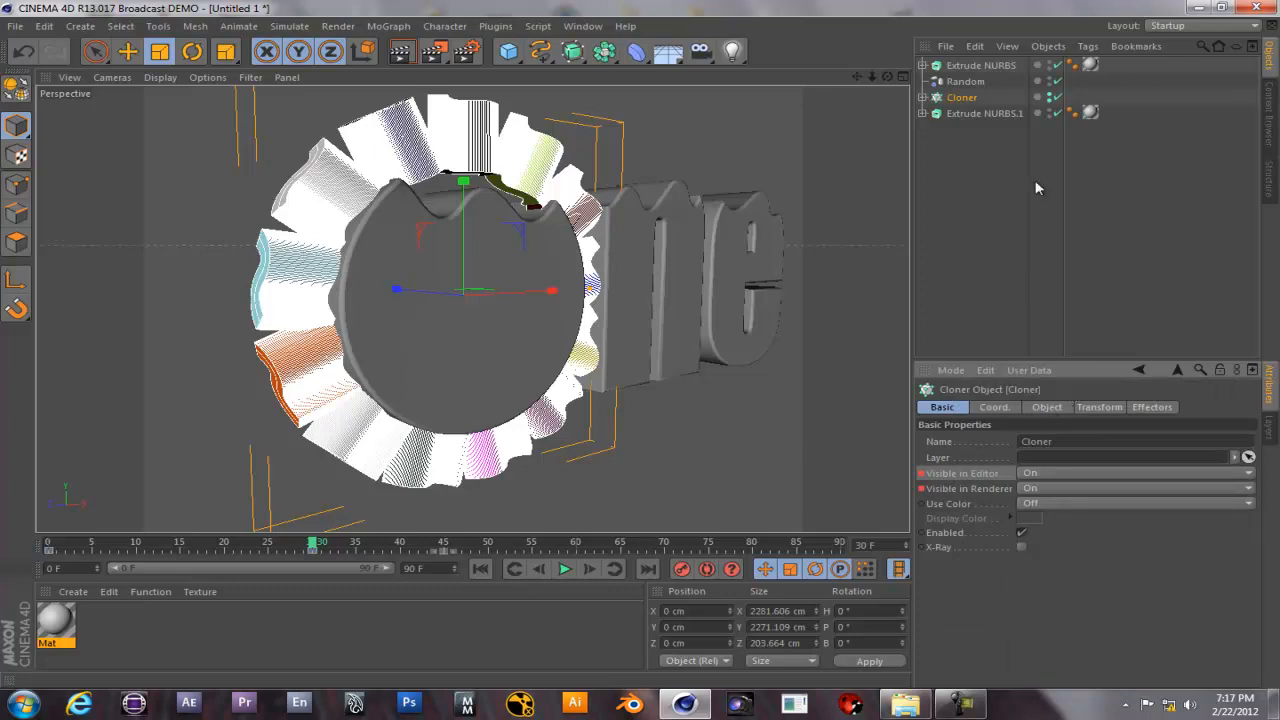
Add a keyframe at frame 30 for the Cloner's Offset of 0°.
left_click(1048, 407)
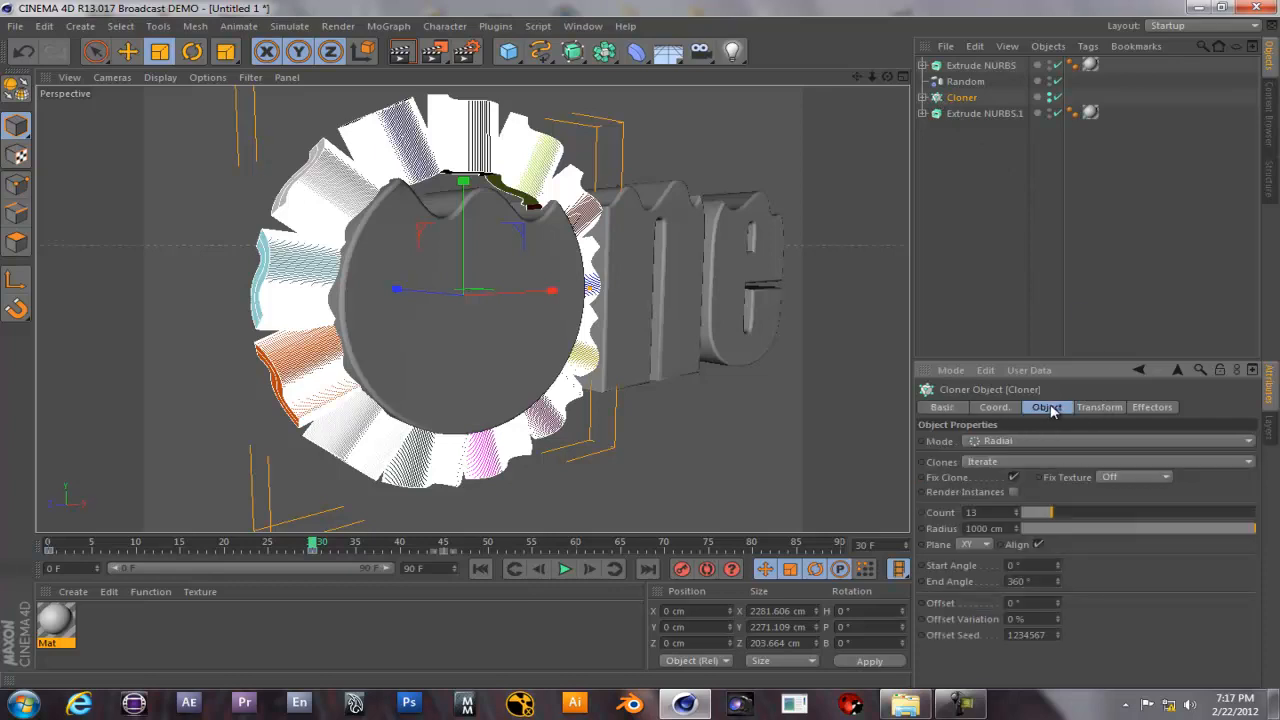
right_click(923, 605)
mouse_move(966, 390)
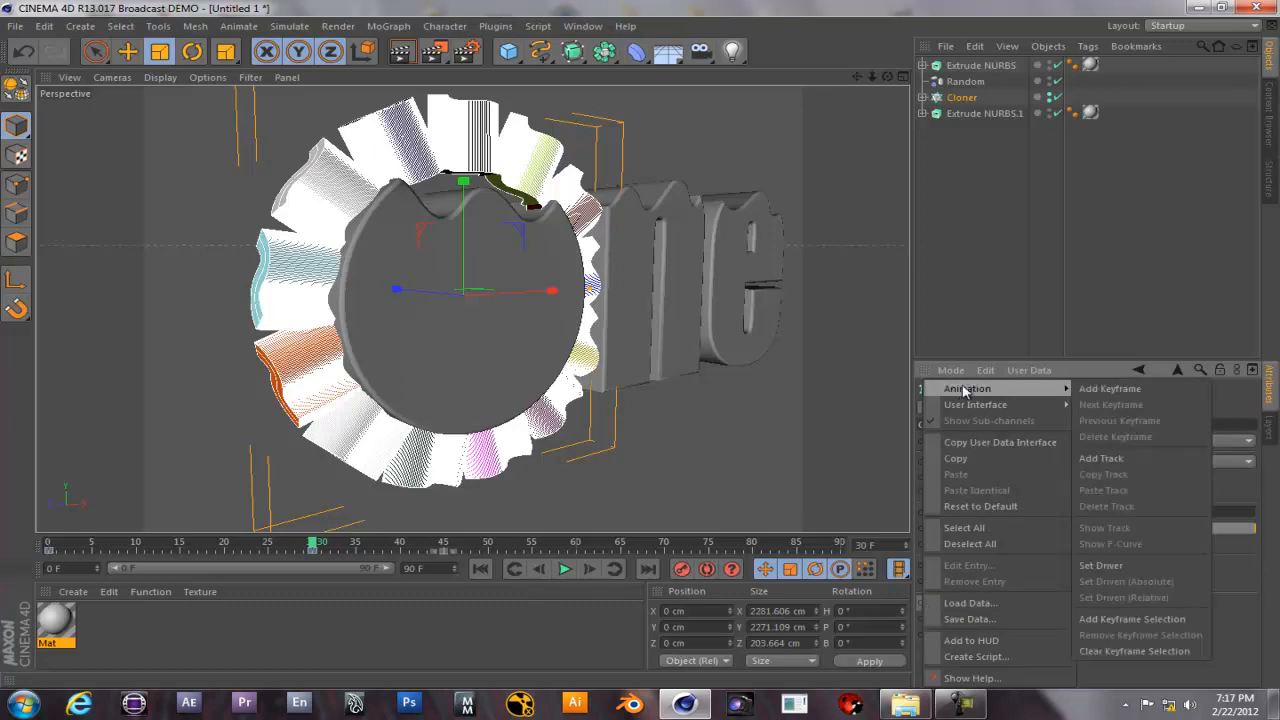
left_click(1113, 389)
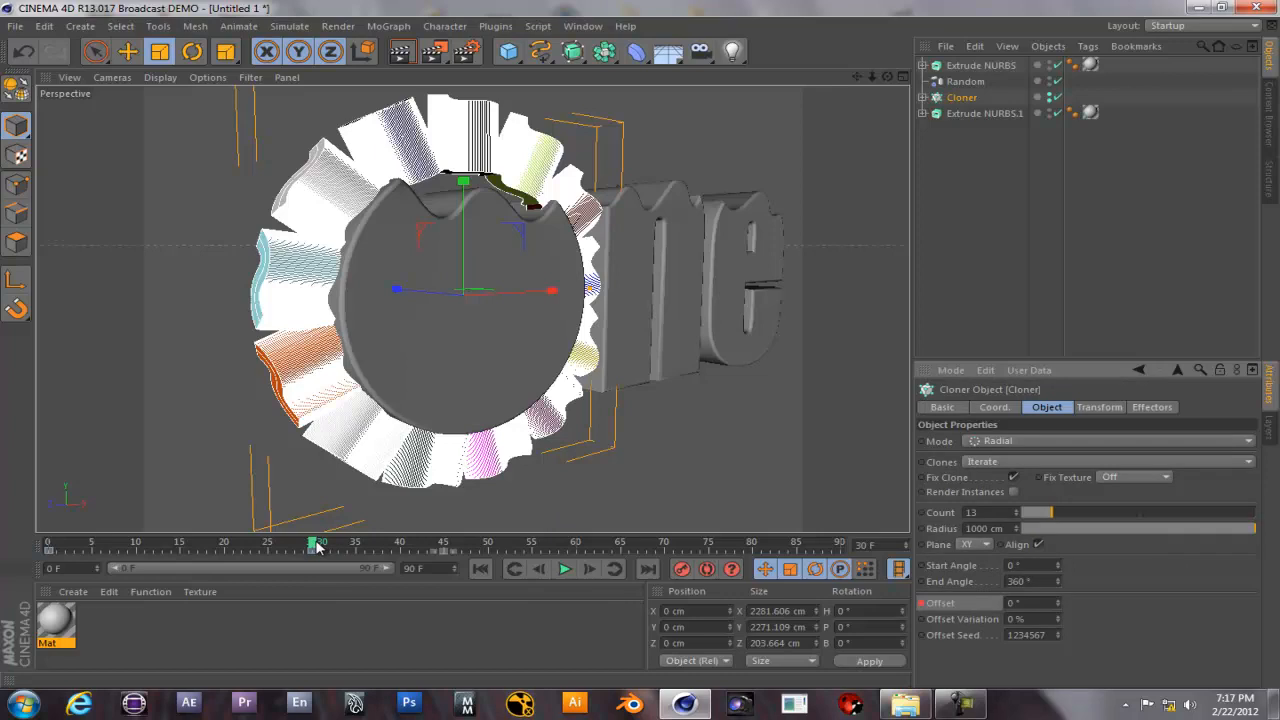
Advance to frame 70, set the Cloner's Offset to 720° and keyframe it.
left_click(565, 569)
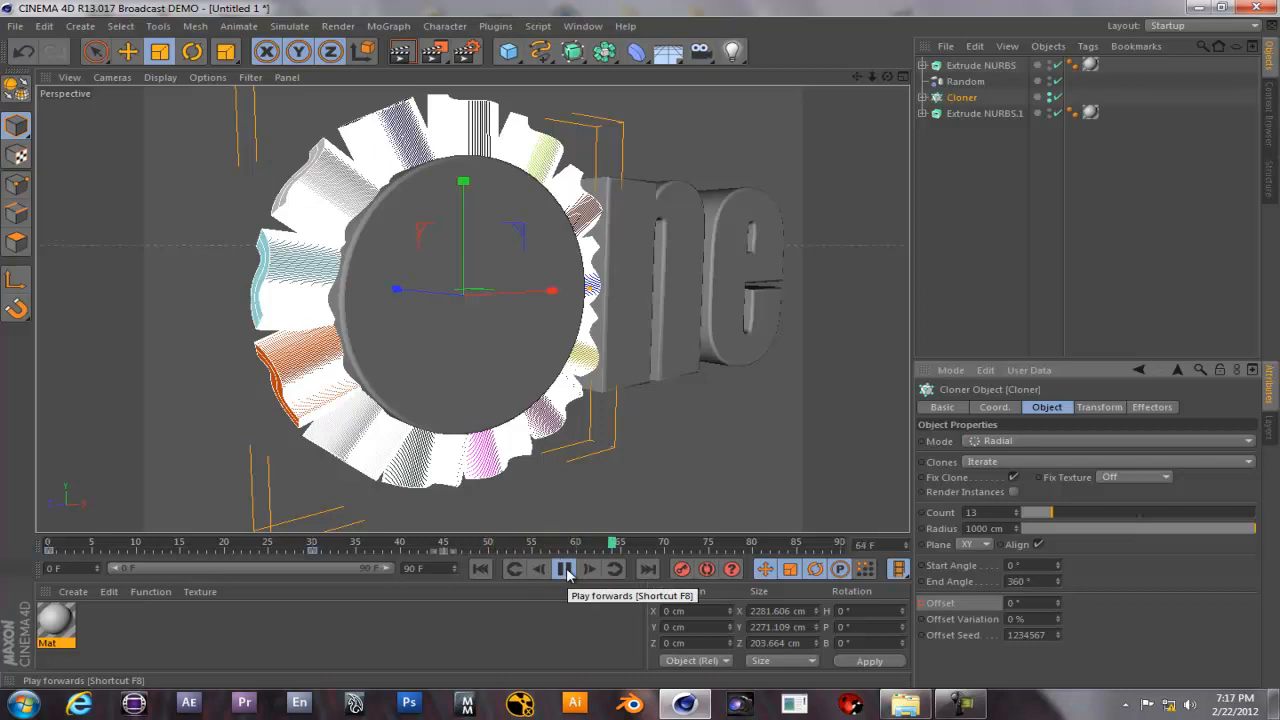
left_click(566, 568)
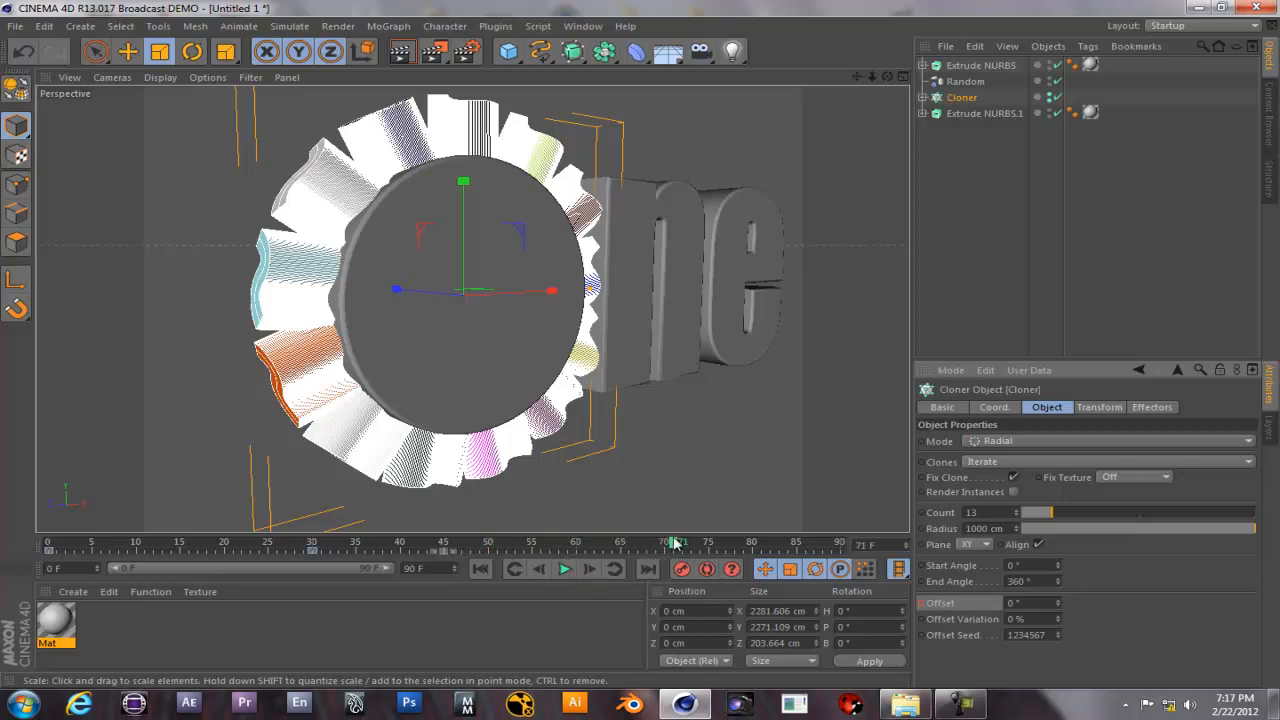
left_click(1053, 605)
type("720")
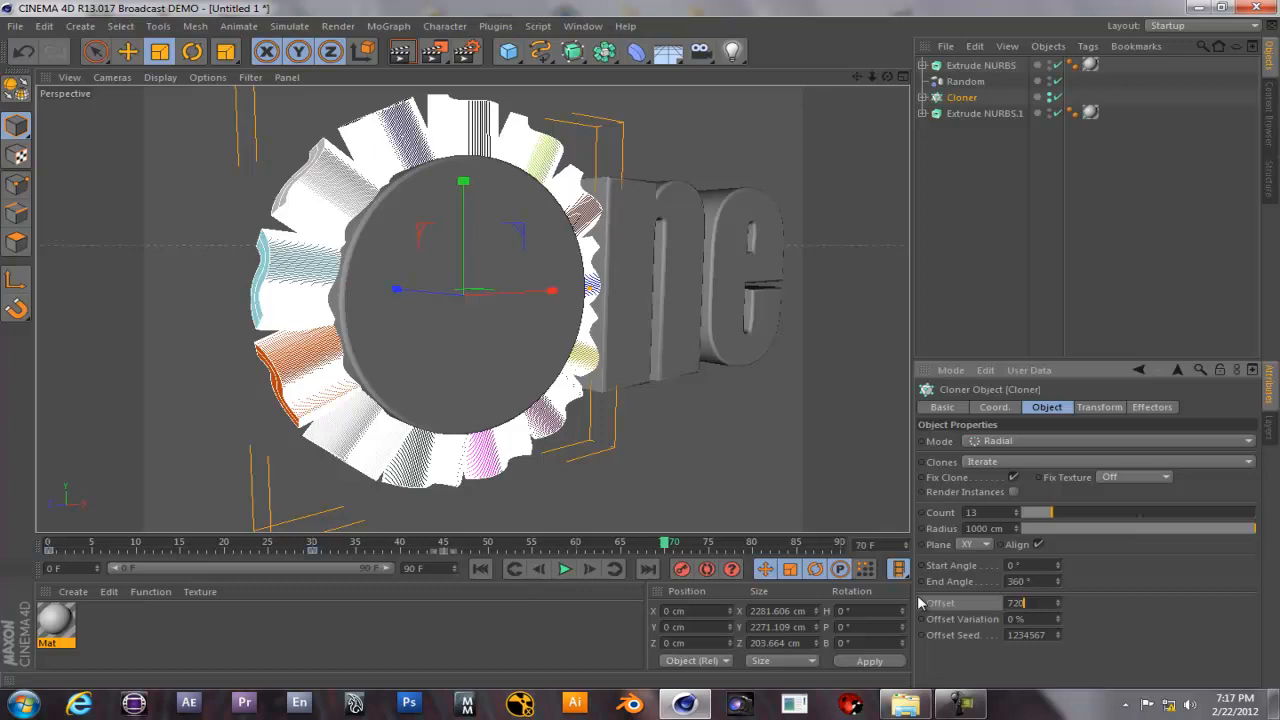
key("Return")
right_click(950, 604)
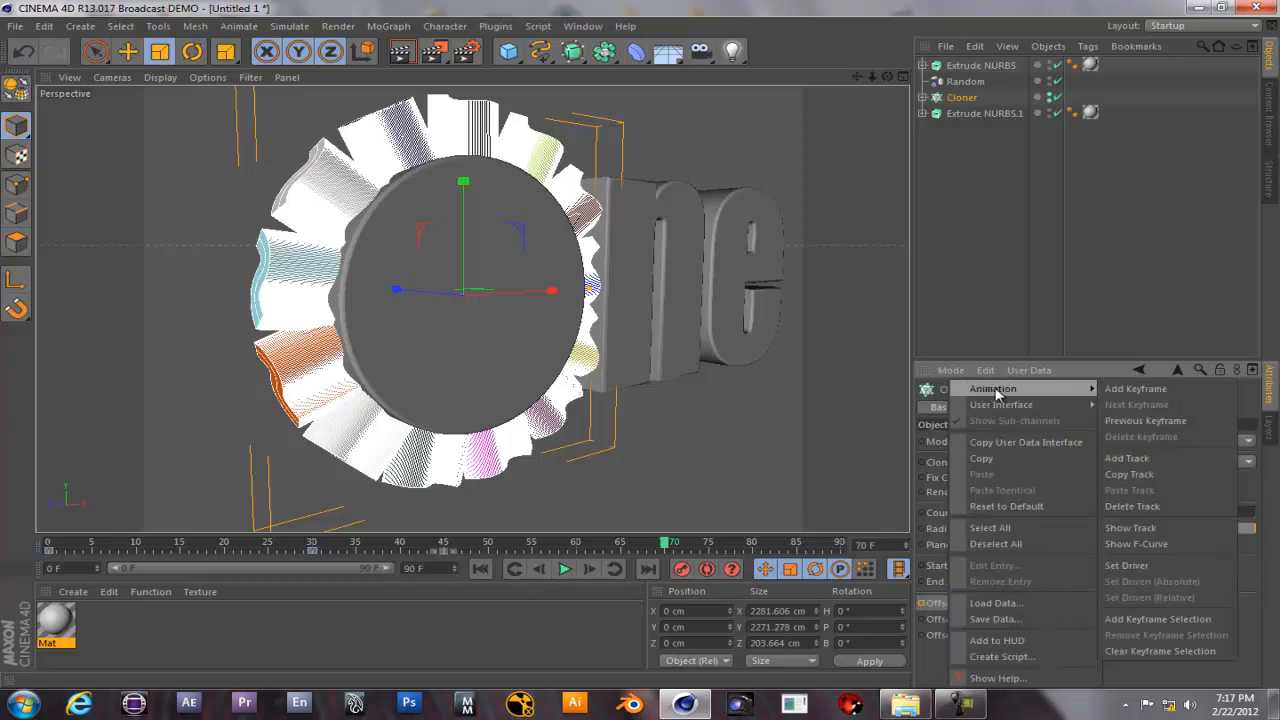
left_click(1160, 390)
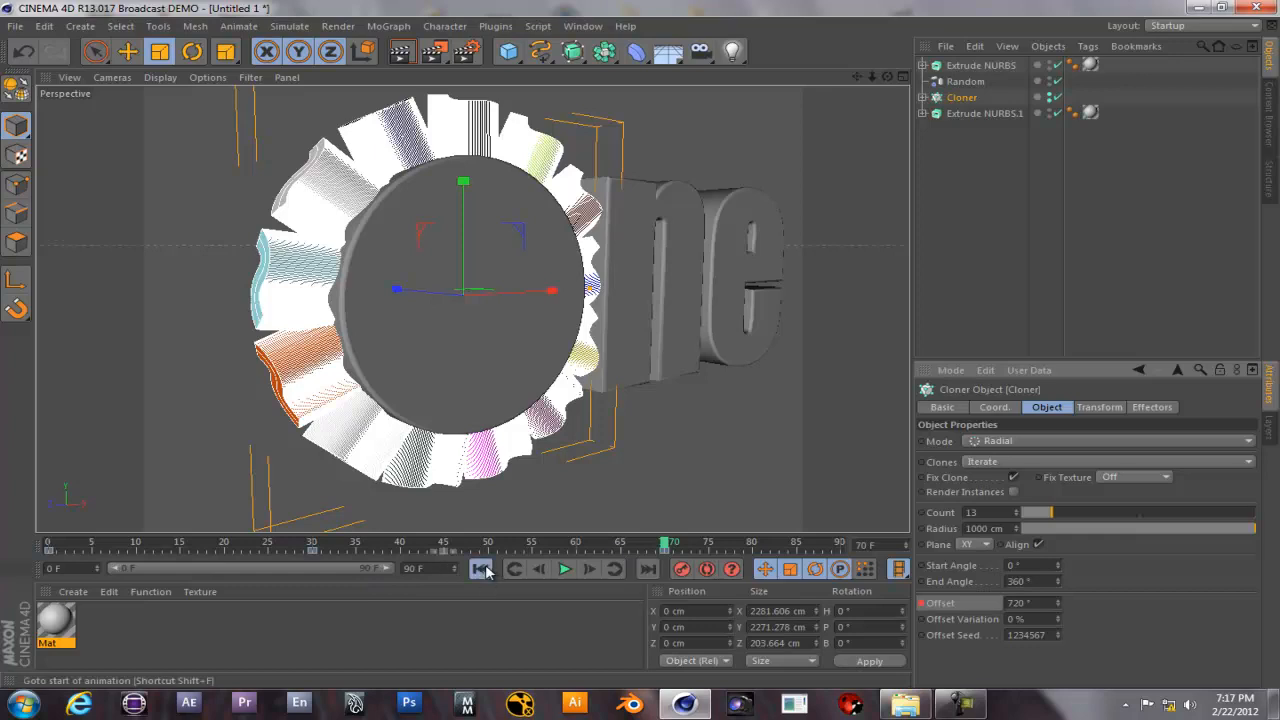
Play the clone animation from the start and return the playhead to frame 70.
left_click(481, 569)
left_click(564, 569)
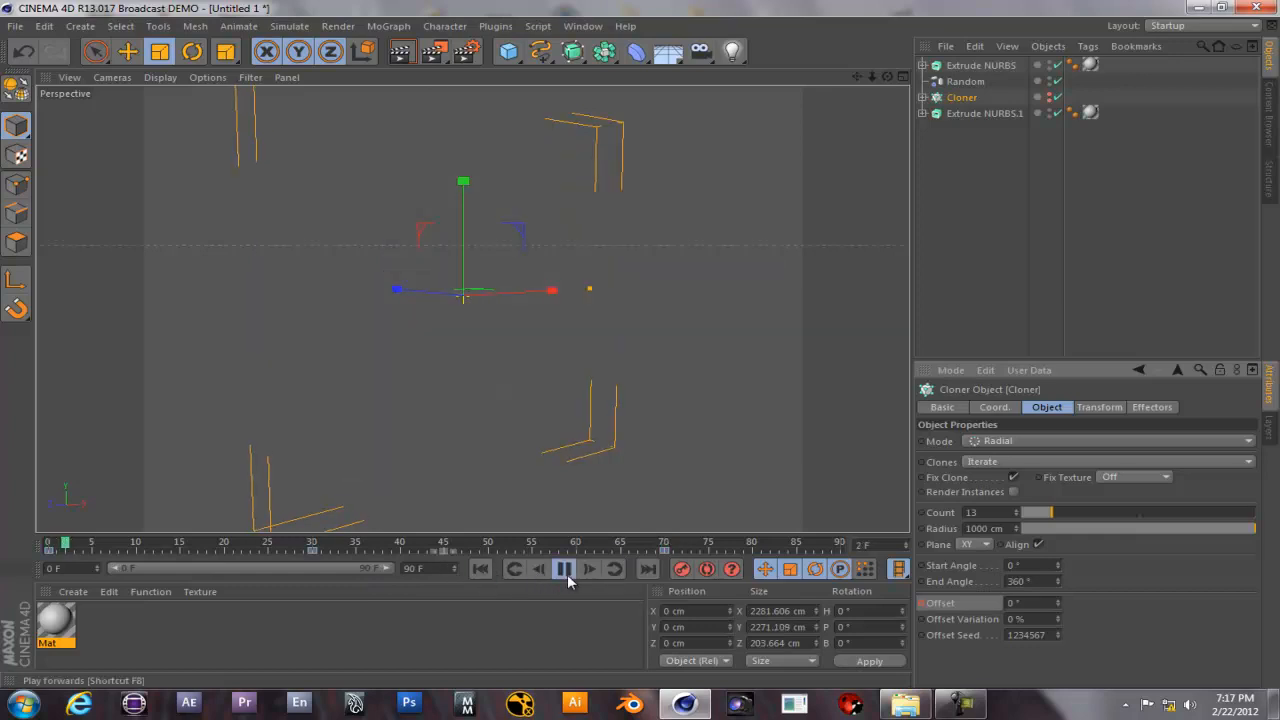
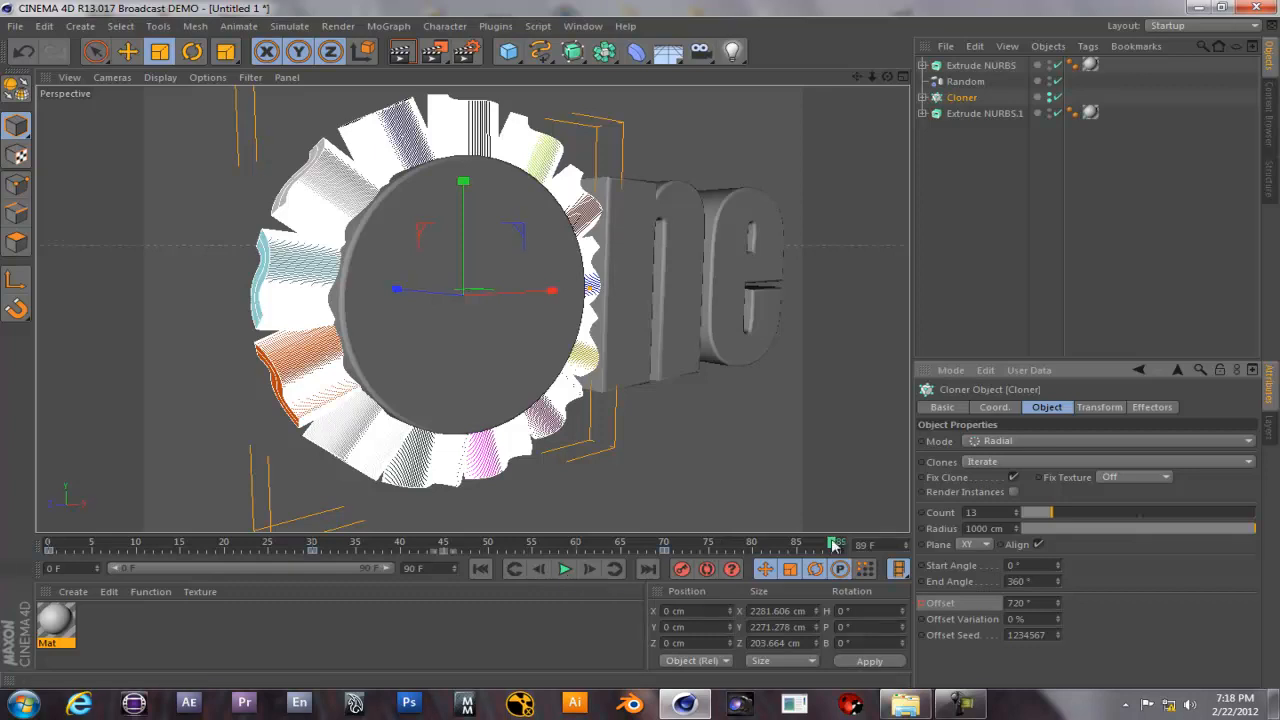
mouse_move(832, 544)
left_mouse_down()
mouse_move(279, 551)
mouse_move(574, 562)
mouse_move(605, 560)
mouse_move(531, 560)
mouse_move(708, 549)
mouse_move(662, 553)
left_mouse_up()
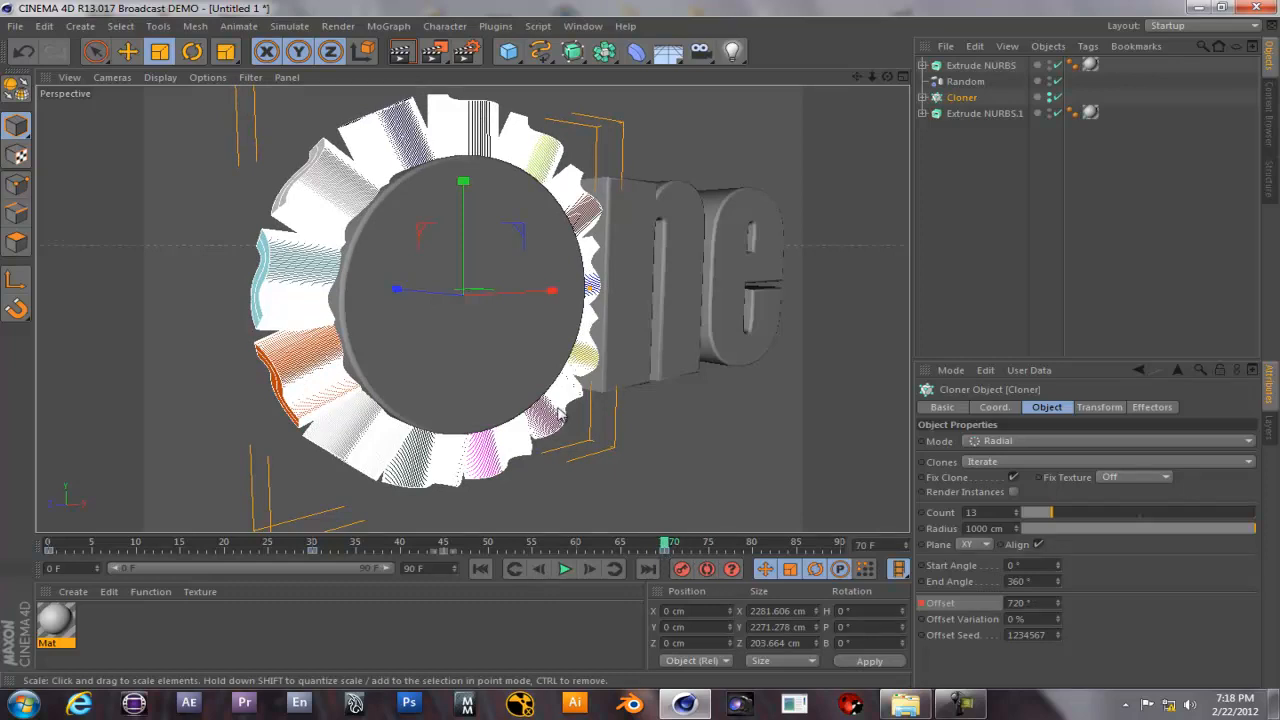
Create a new material and set its colour to black (RGB 0, 0, 0).
left_click(73, 592)
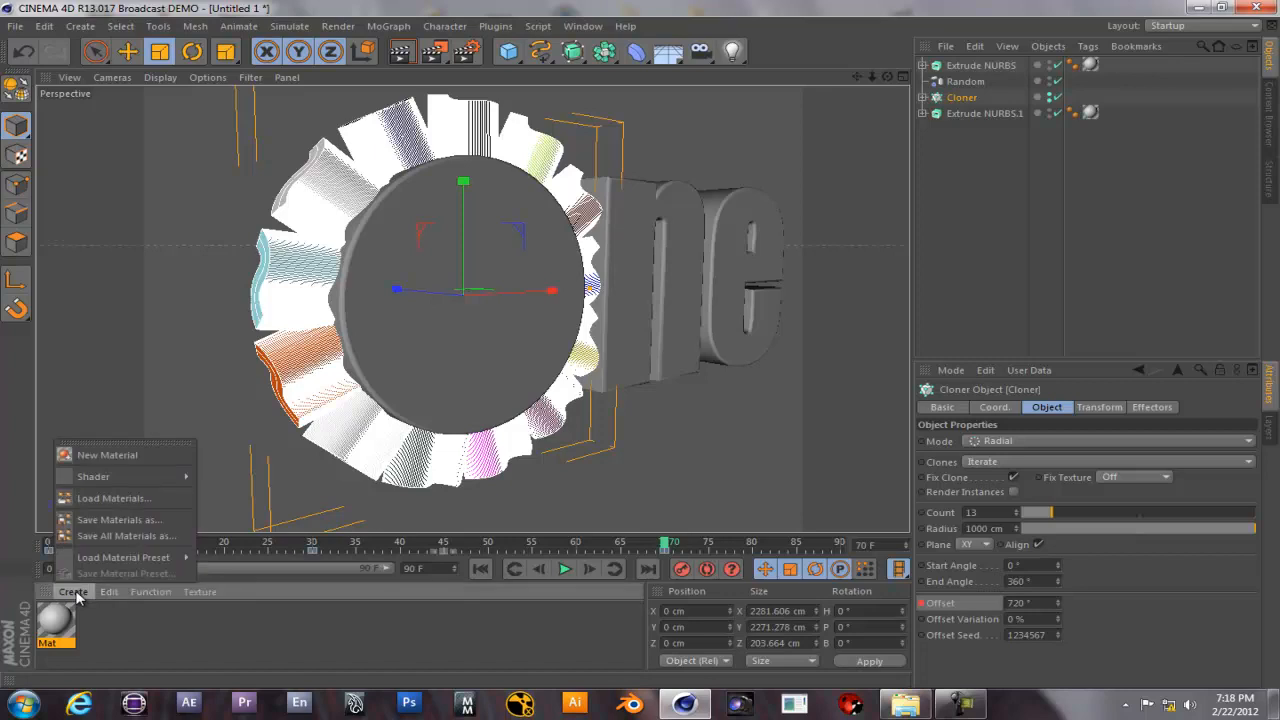
left_click(90, 458)
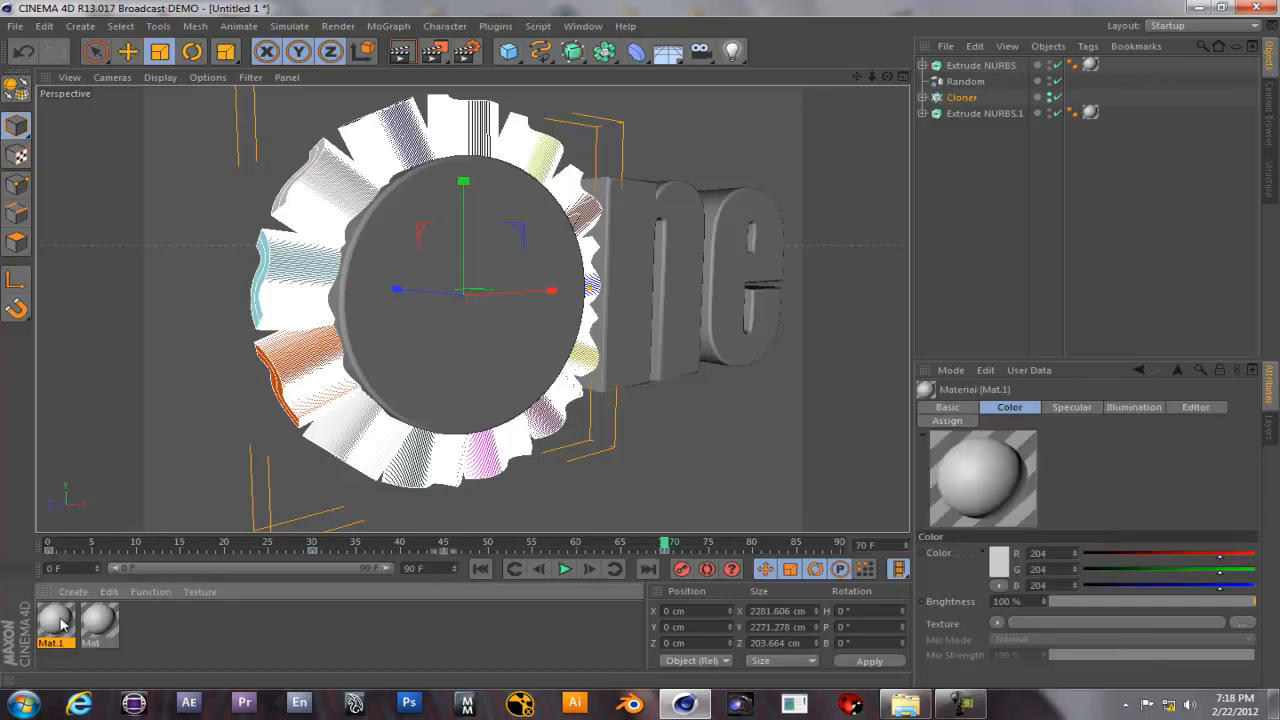
double_click(57, 622)
left_click(481, 205)
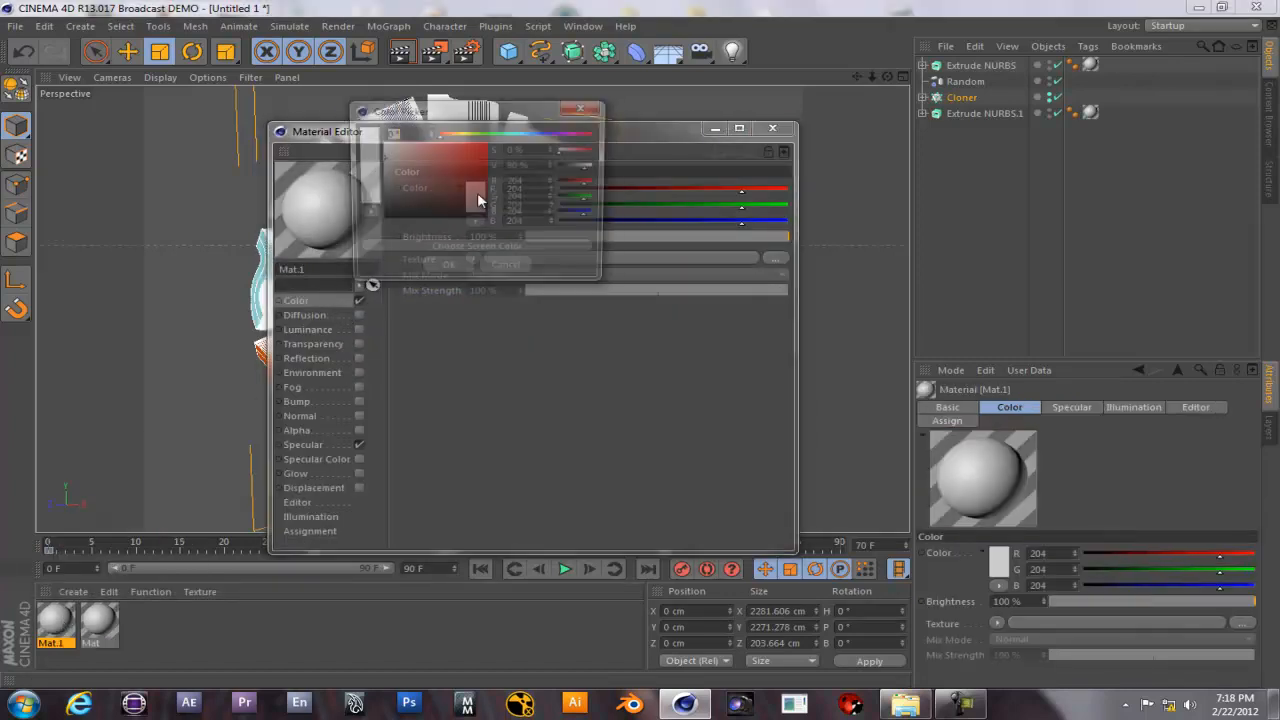
left_click(449, 270)
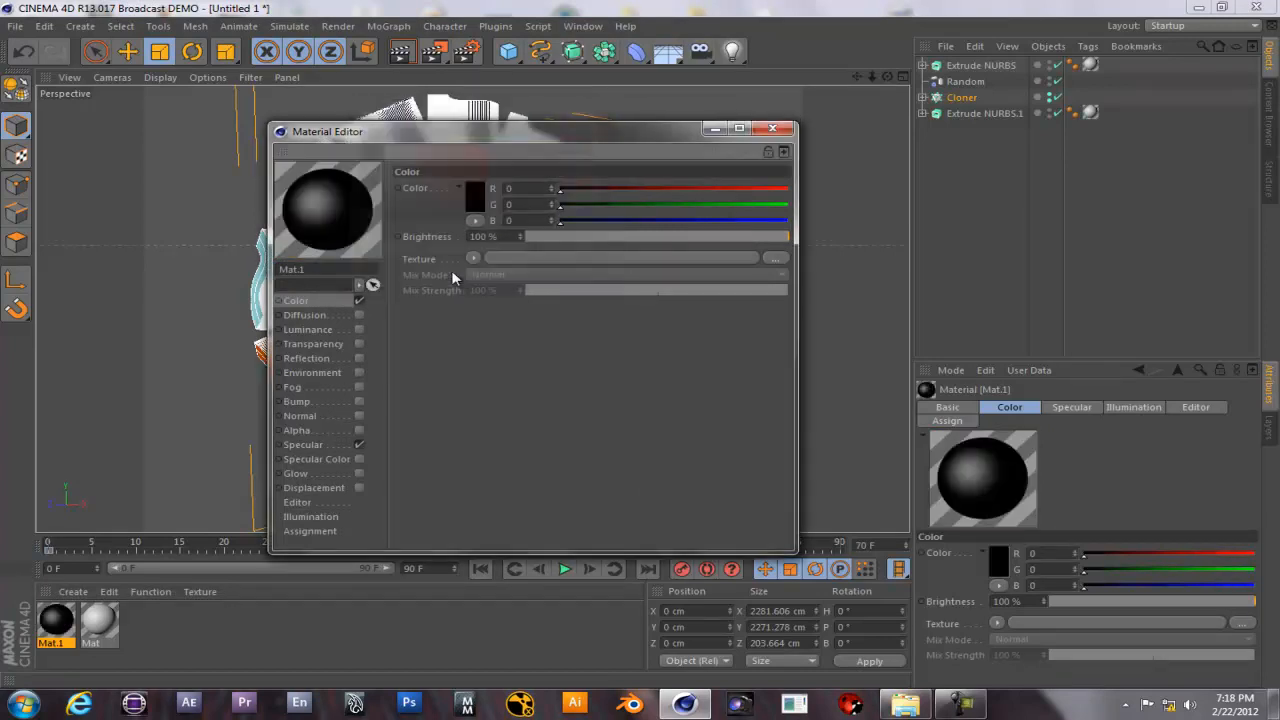
left_click(777, 131)
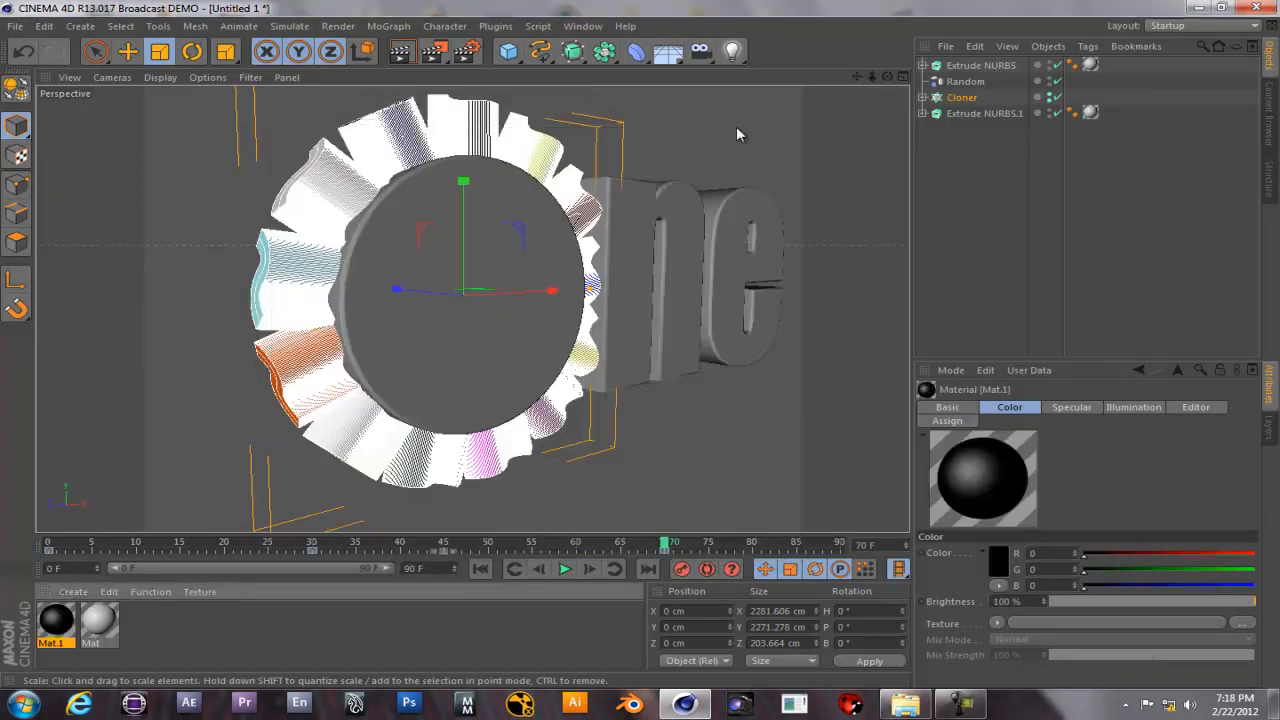
Deselect the Cloner and turn on the grid display in the perspective view.
left_click(727, 427)
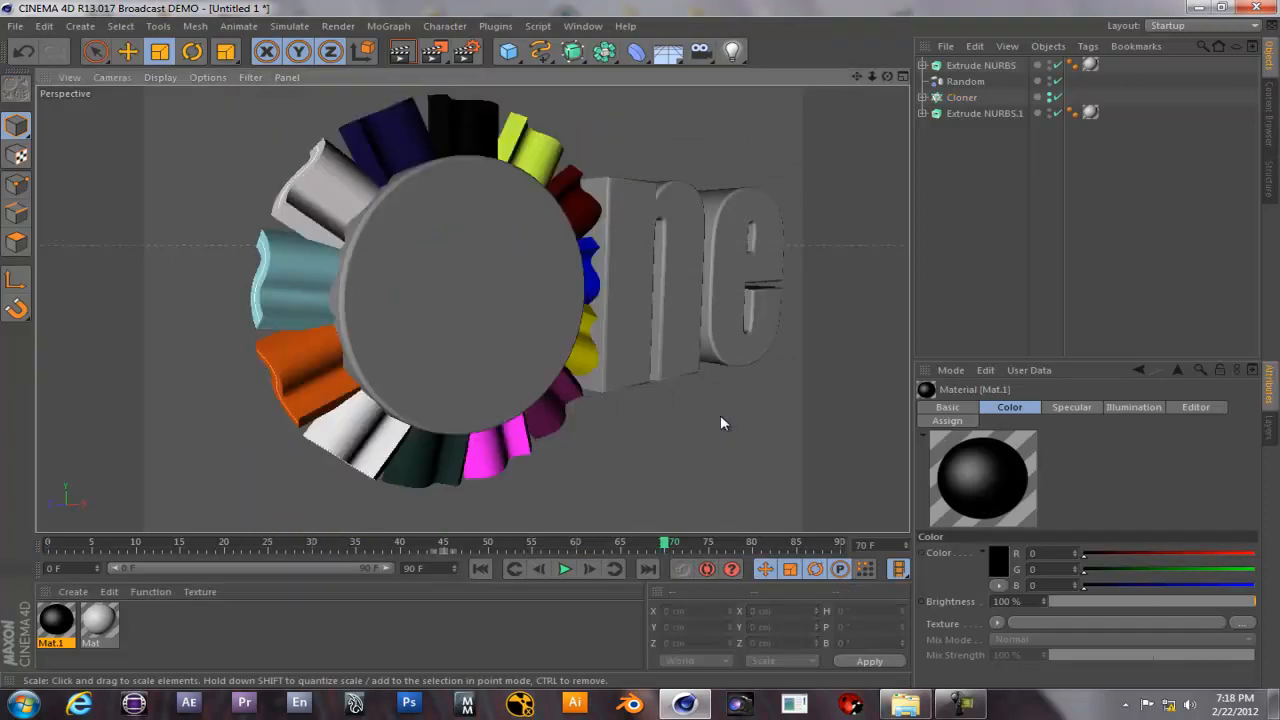
left_click(250, 77)
left_click(255, 318)
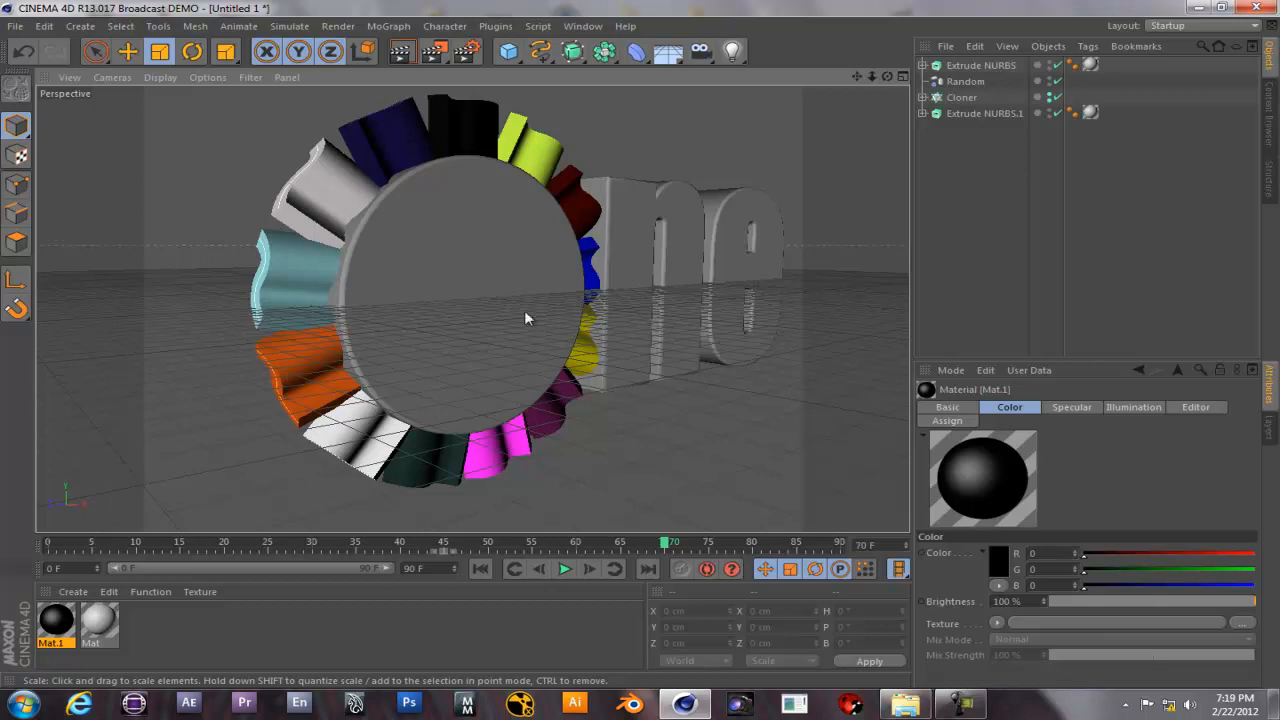
Add a MoText object to the scene.
left_click(82, 26)
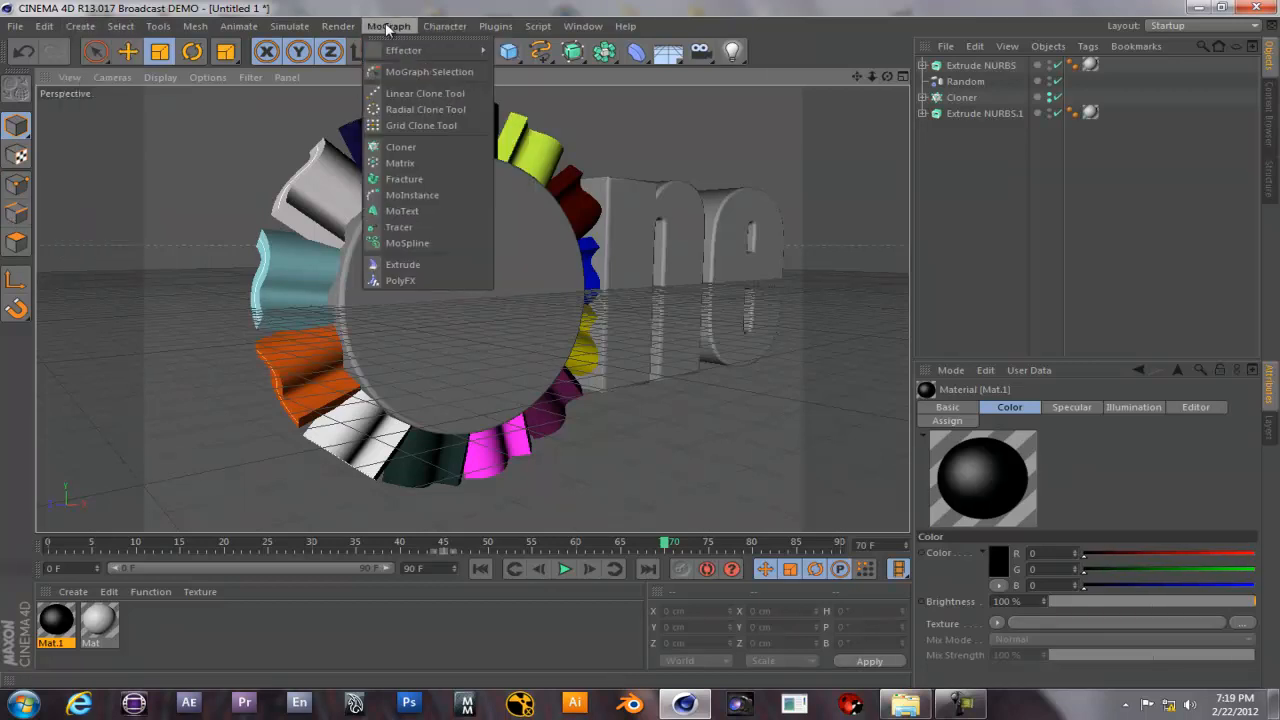
left_click(400, 211)
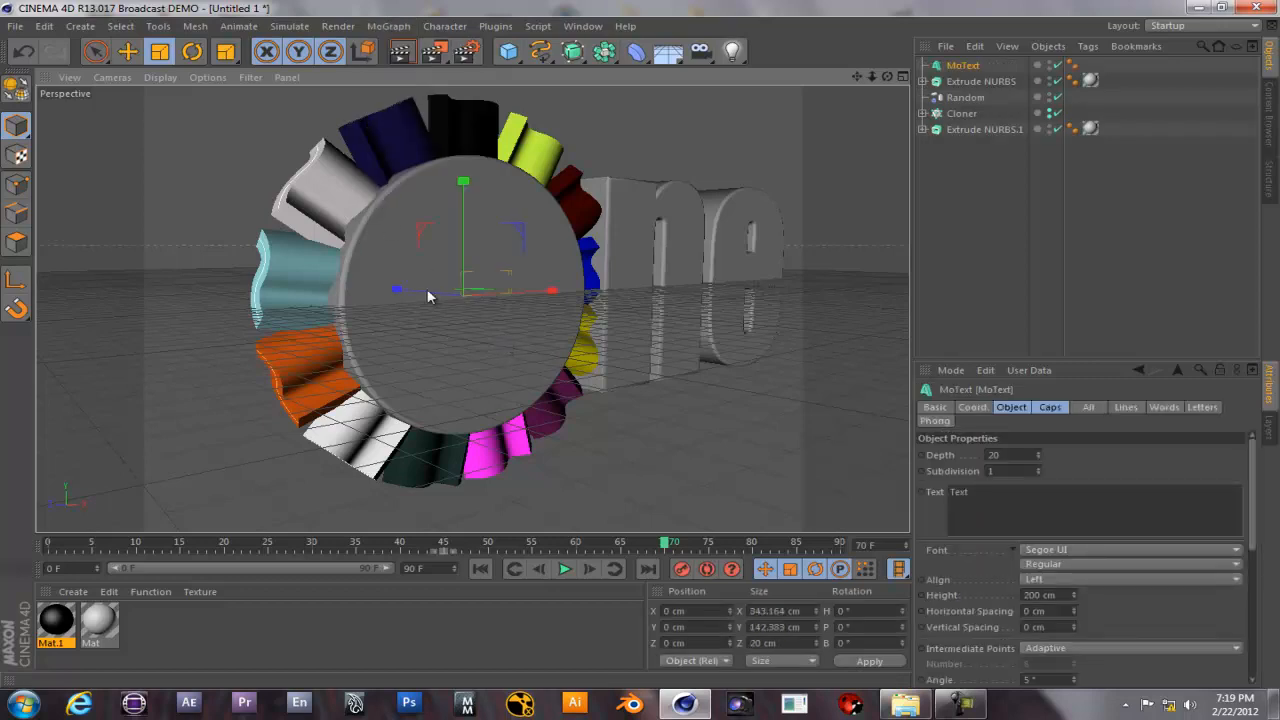
Move the MoText in front of the disc to about X -452, Z -918 cm and change its text to GH.
left_click(127, 51)
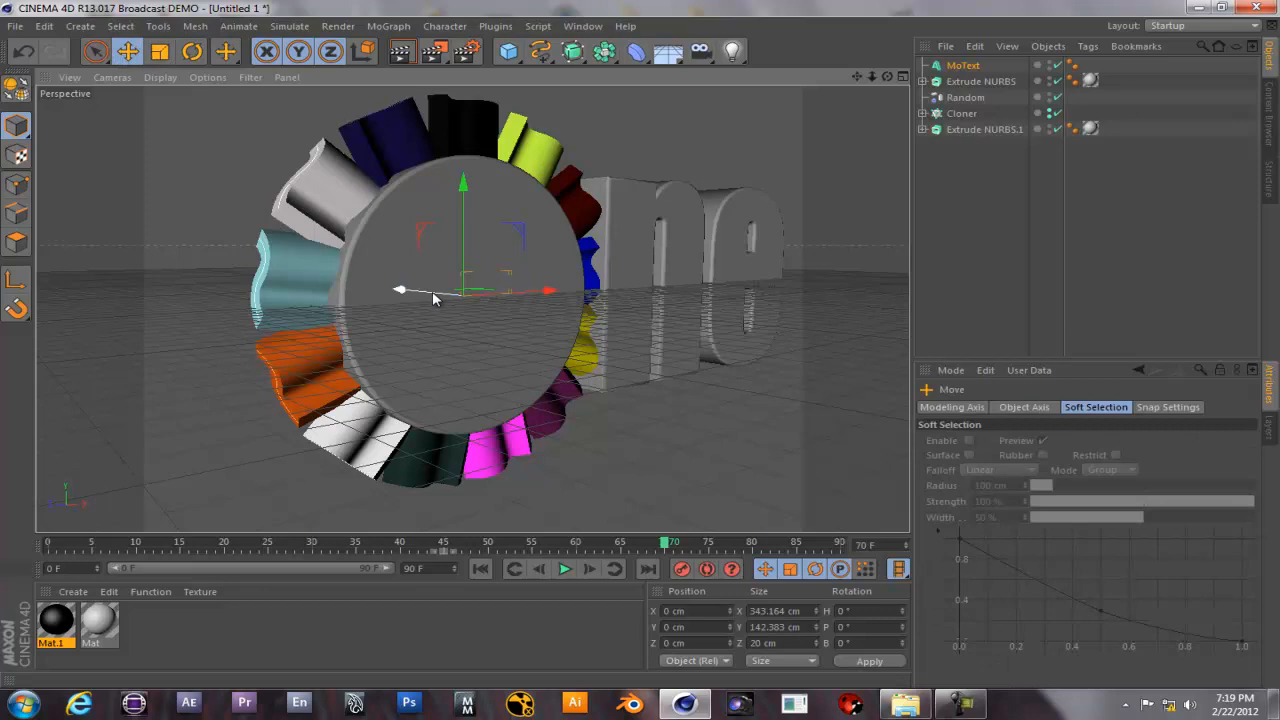
left_click_drag(458, 298, 593, 307)
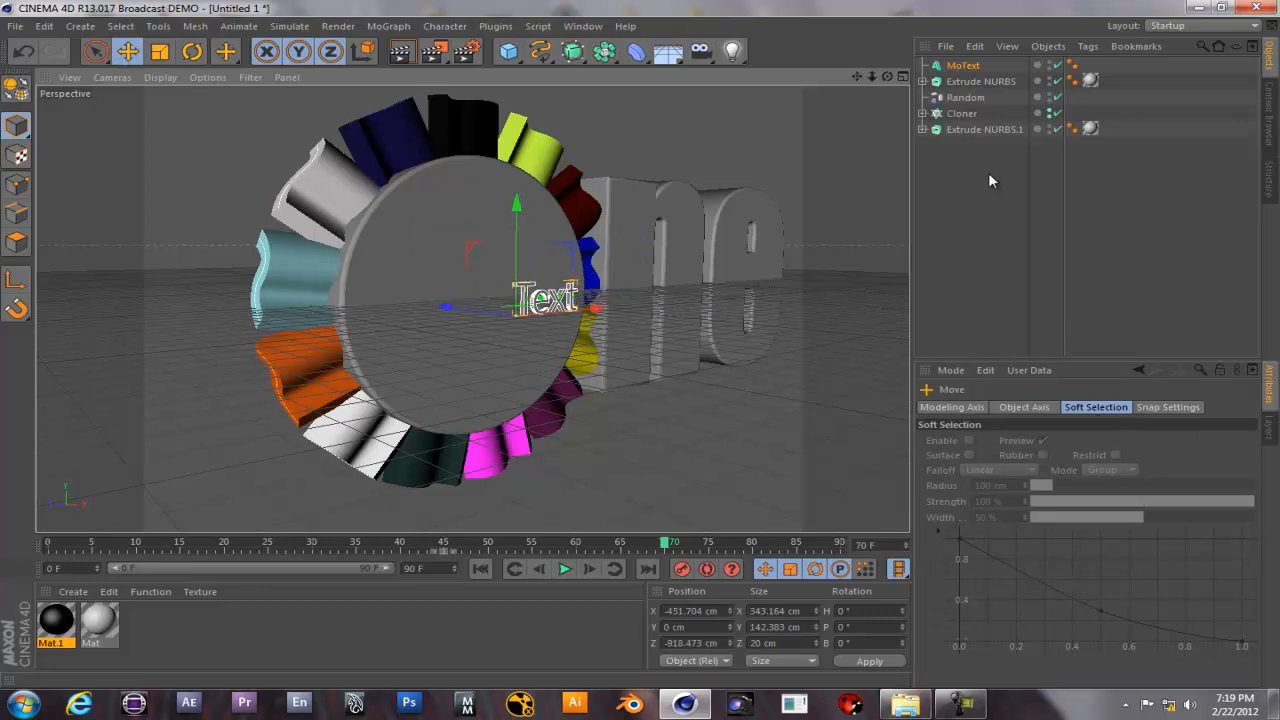
left_click(962, 66)
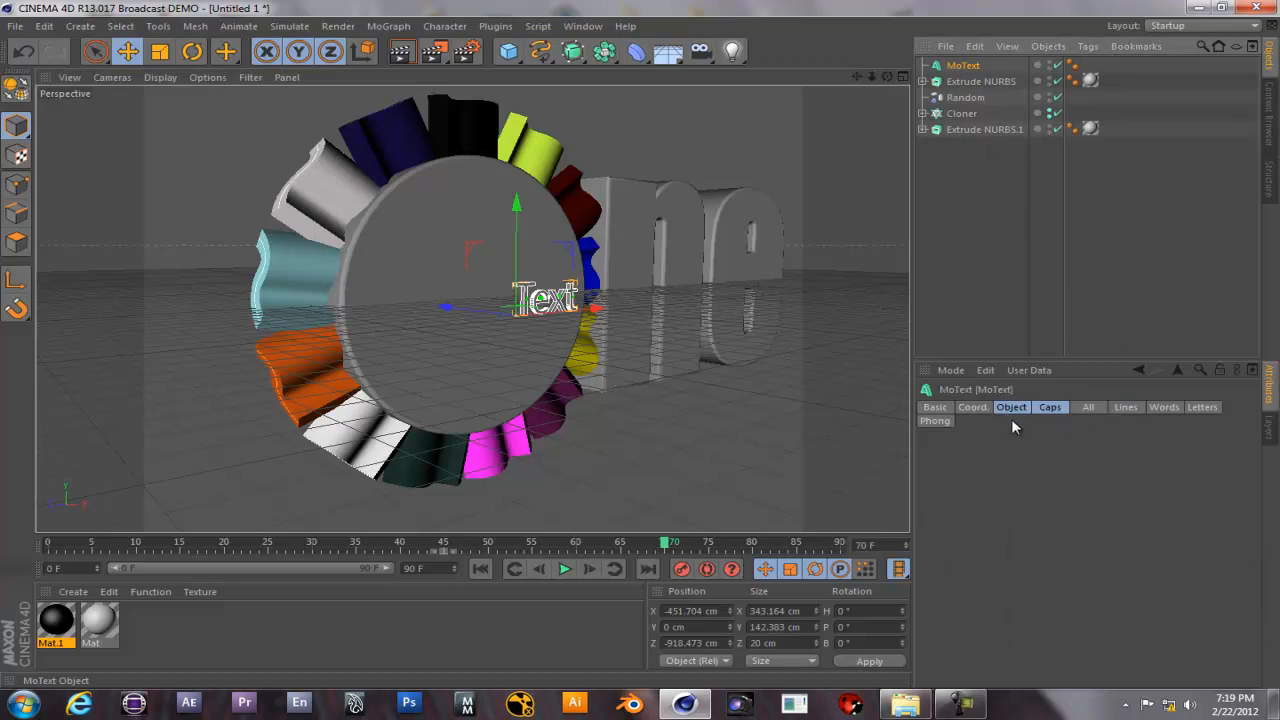
left_click_drag(989, 495, 938, 493)
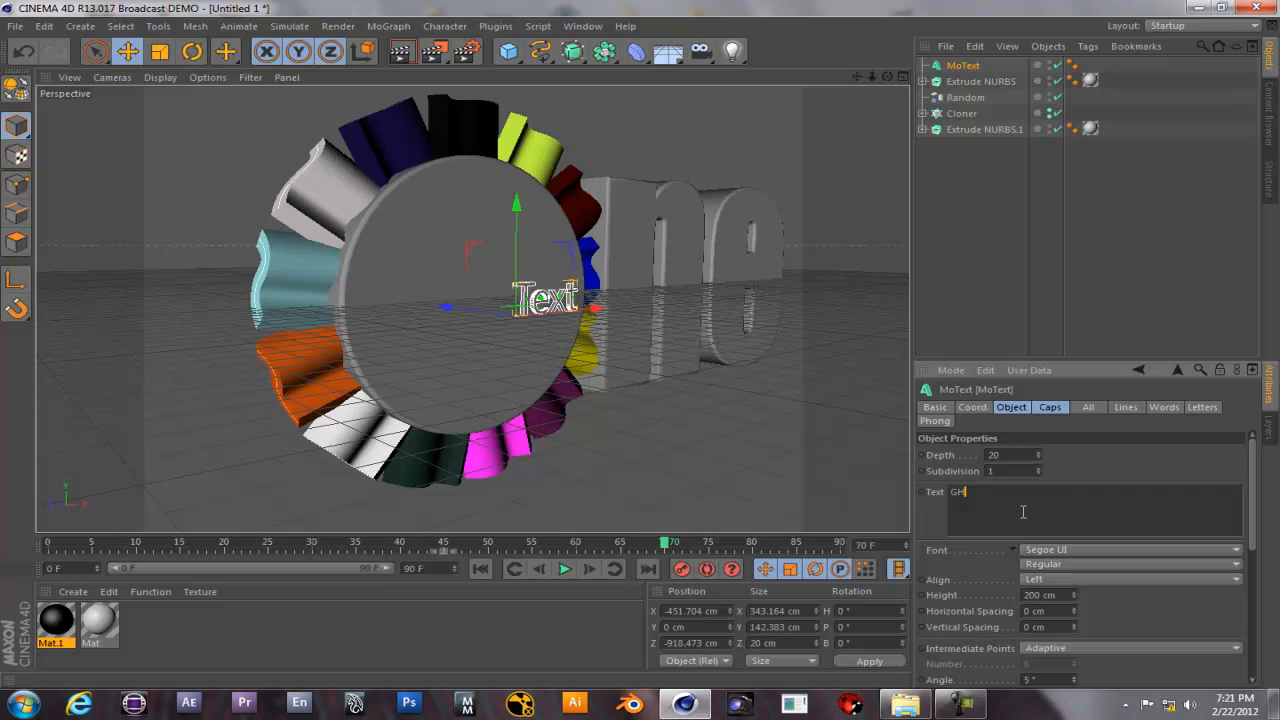
Set the GH text's font to Impact.
left_click(1062, 559)
scroll(1077, 176, "up", 10)
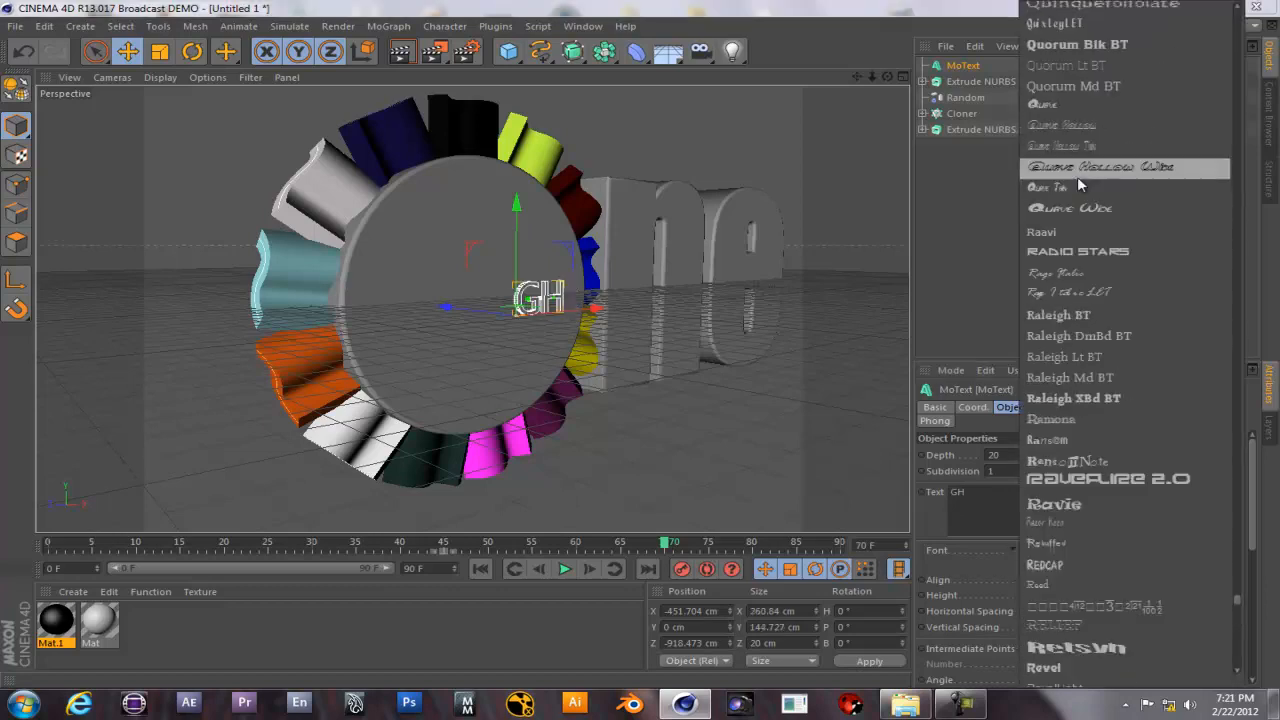
scroll(1077, 176, "up", 9)
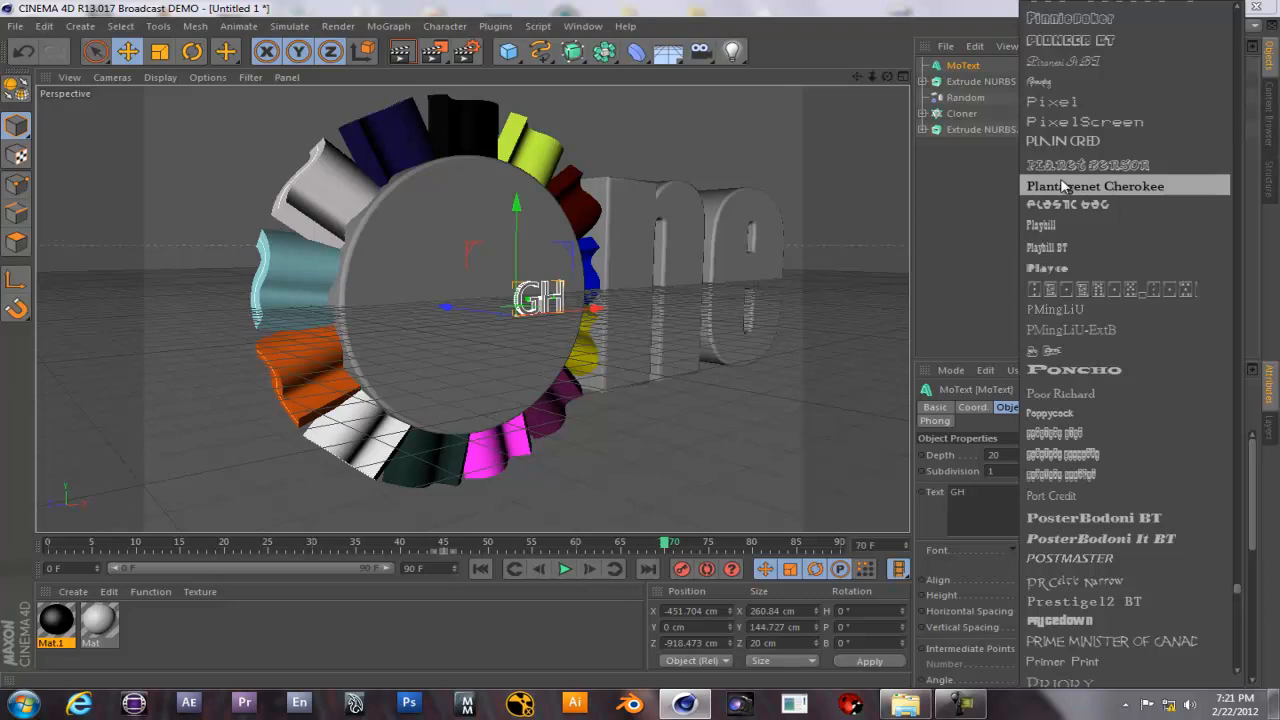
scroll(1066, 185, "up", 20)
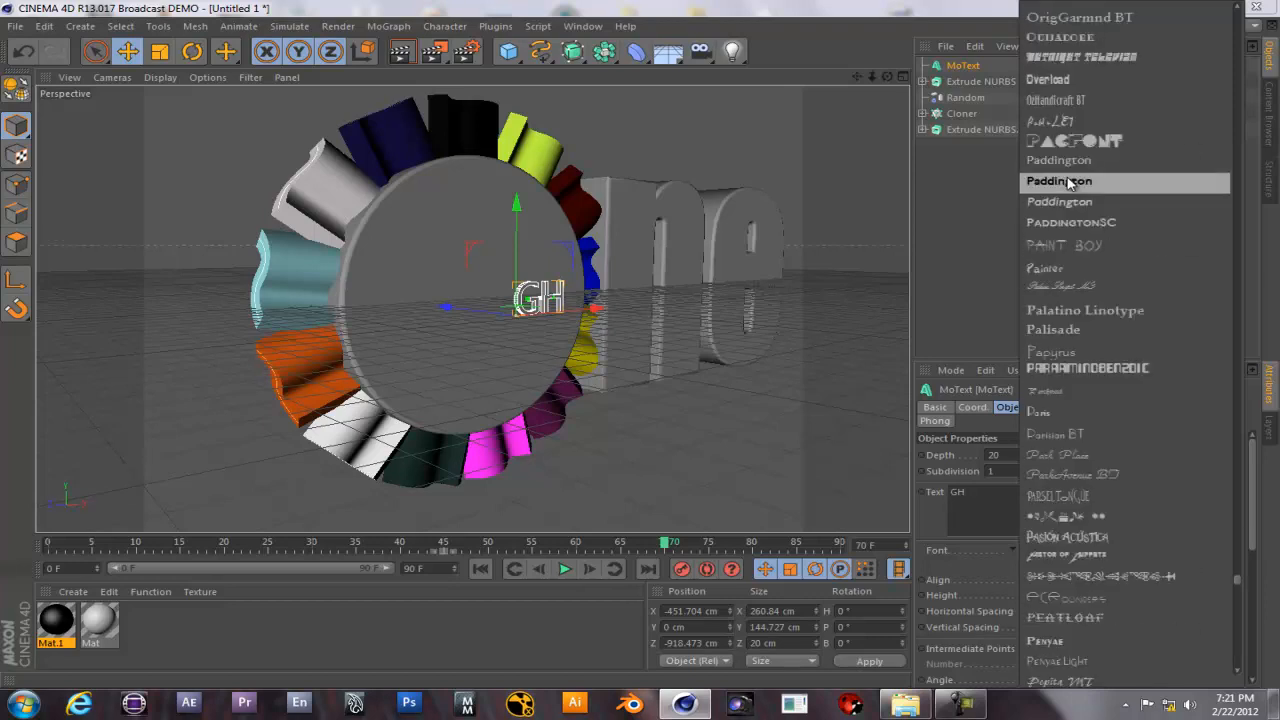
scroll(1068, 183, "up", 20)
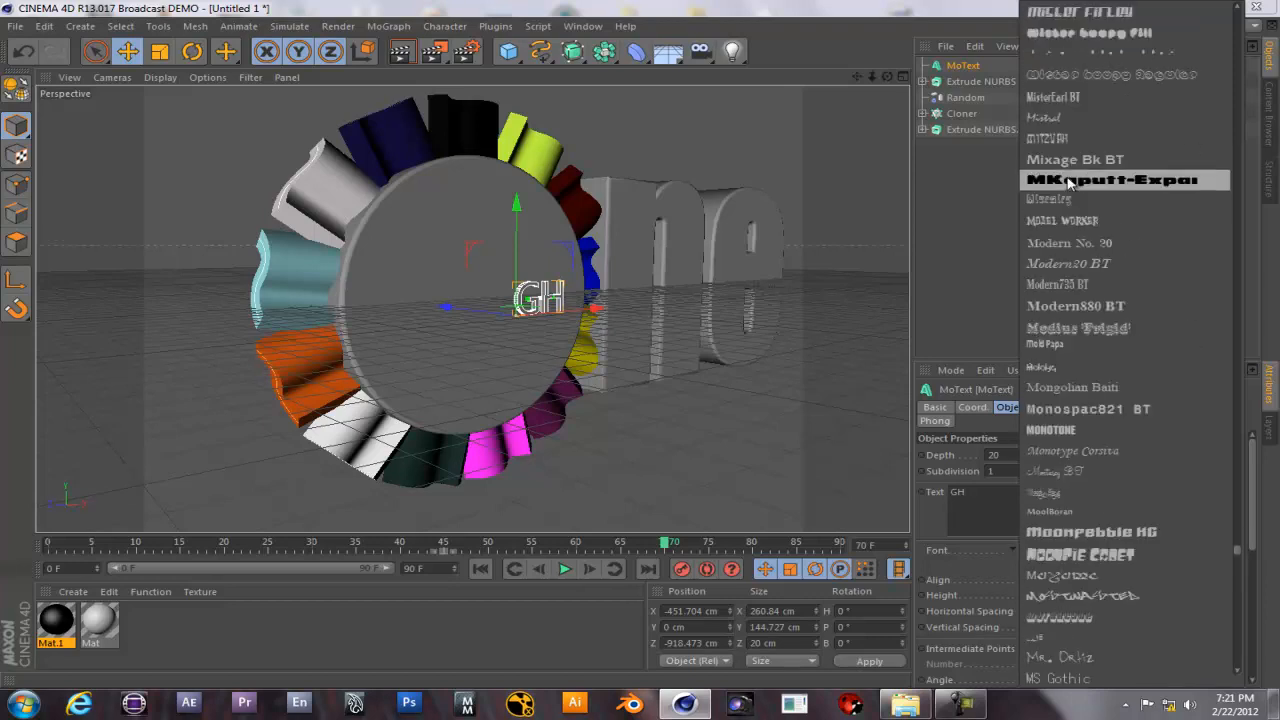
scroll(1068, 183, "up", 20)
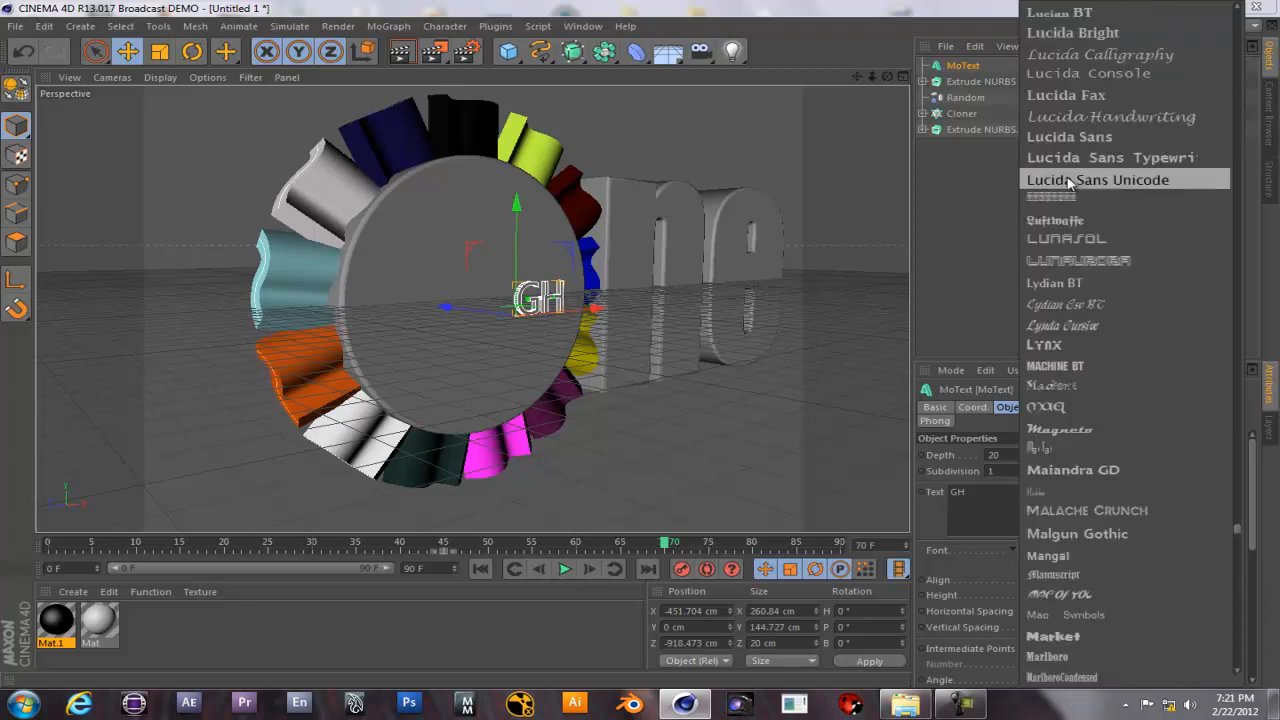
scroll(1070, 183, "up", 15)
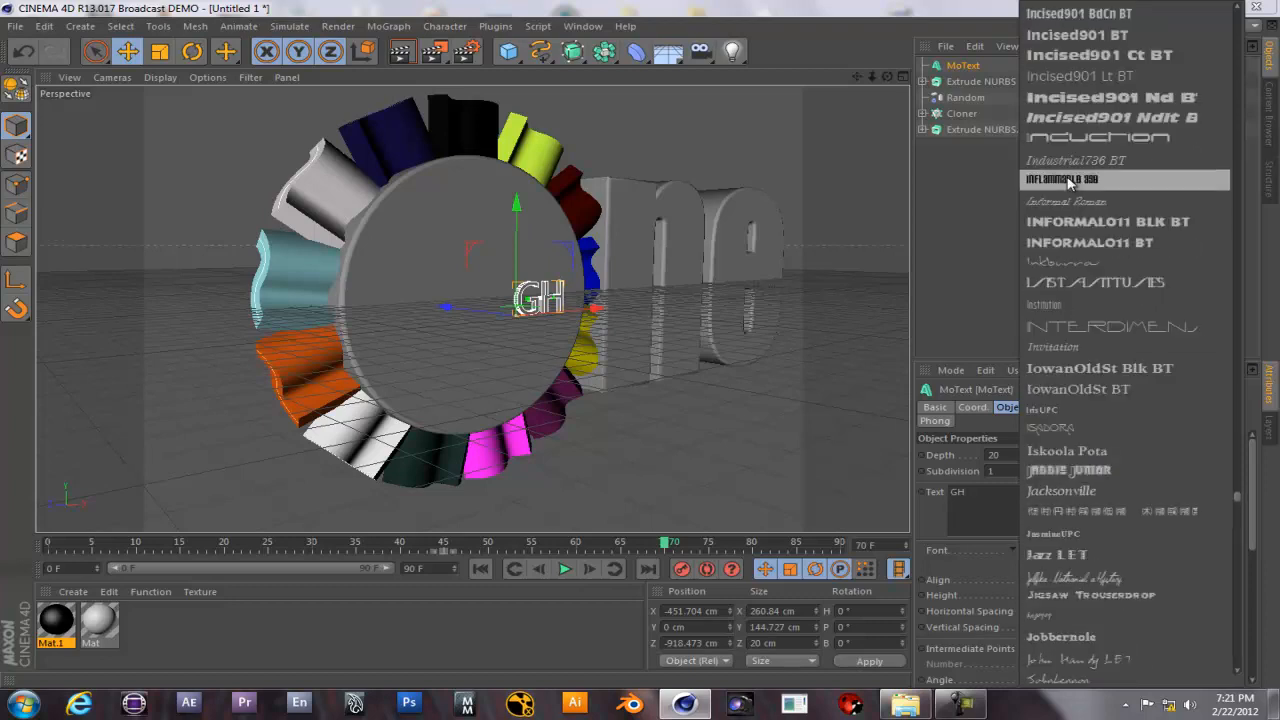
scroll(1068, 183, "down", 10)
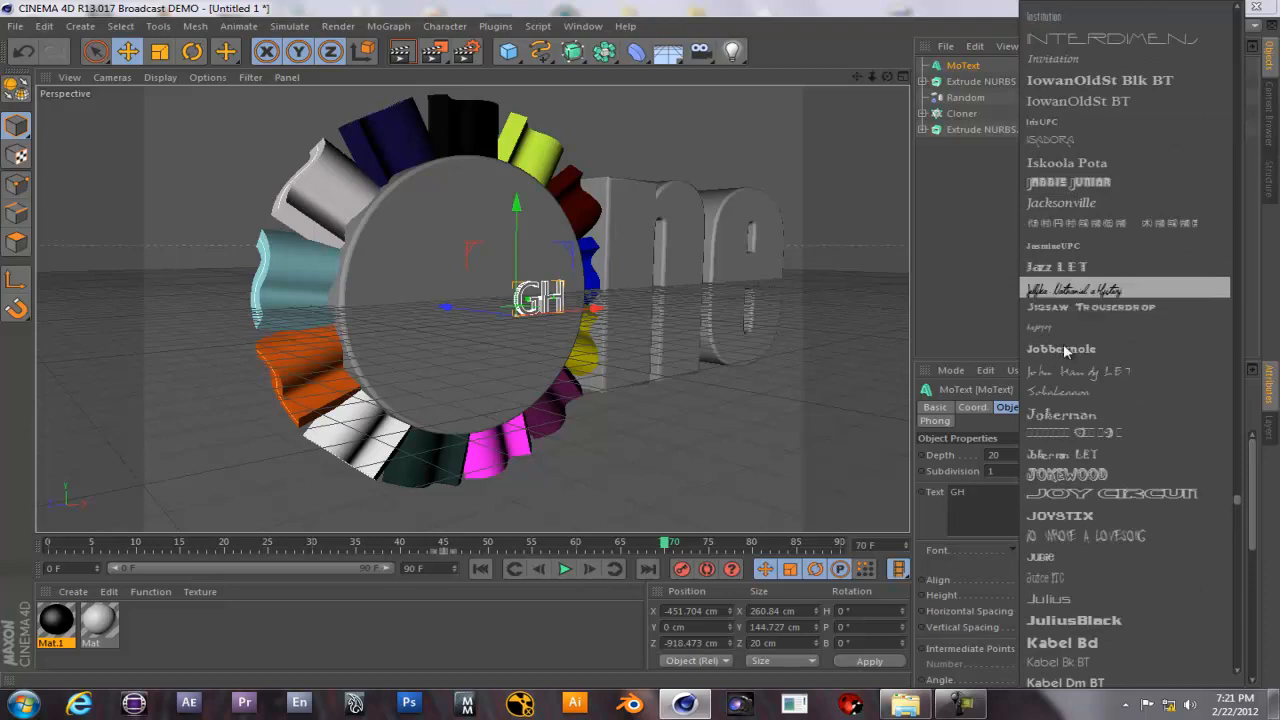
scroll(1065, 180, "up", 5)
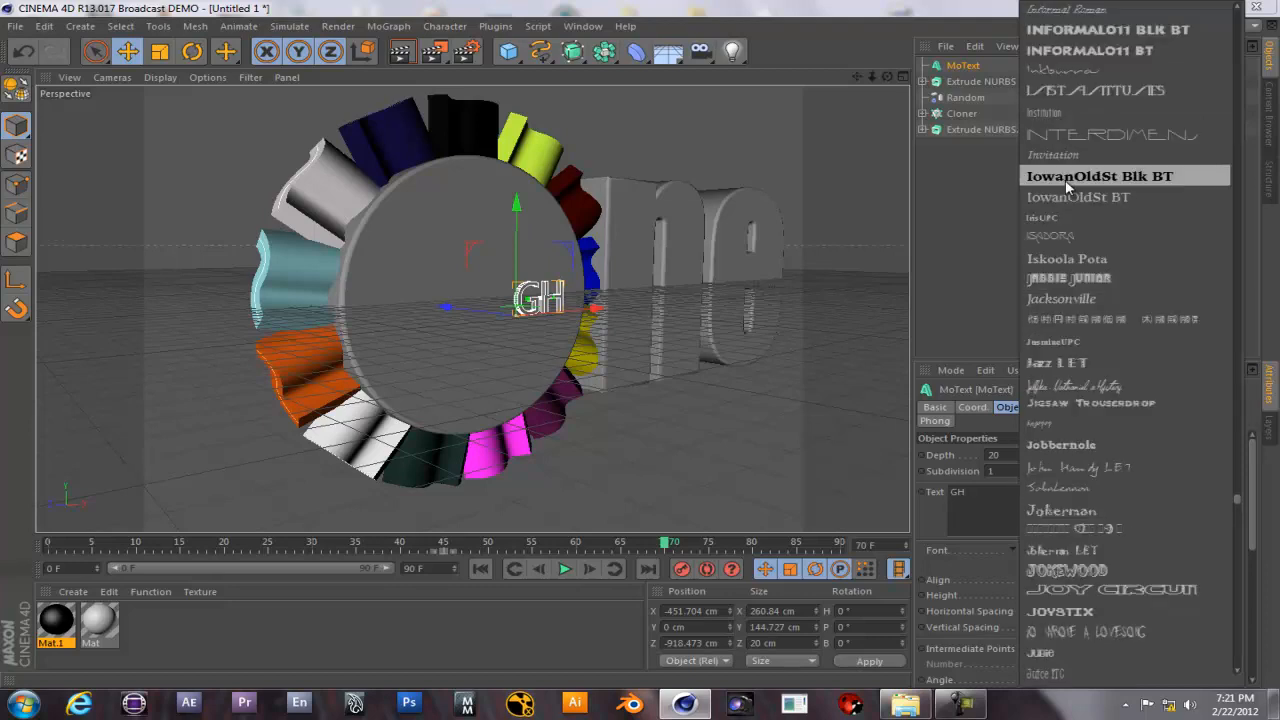
scroll(1065, 180, "down", 10)
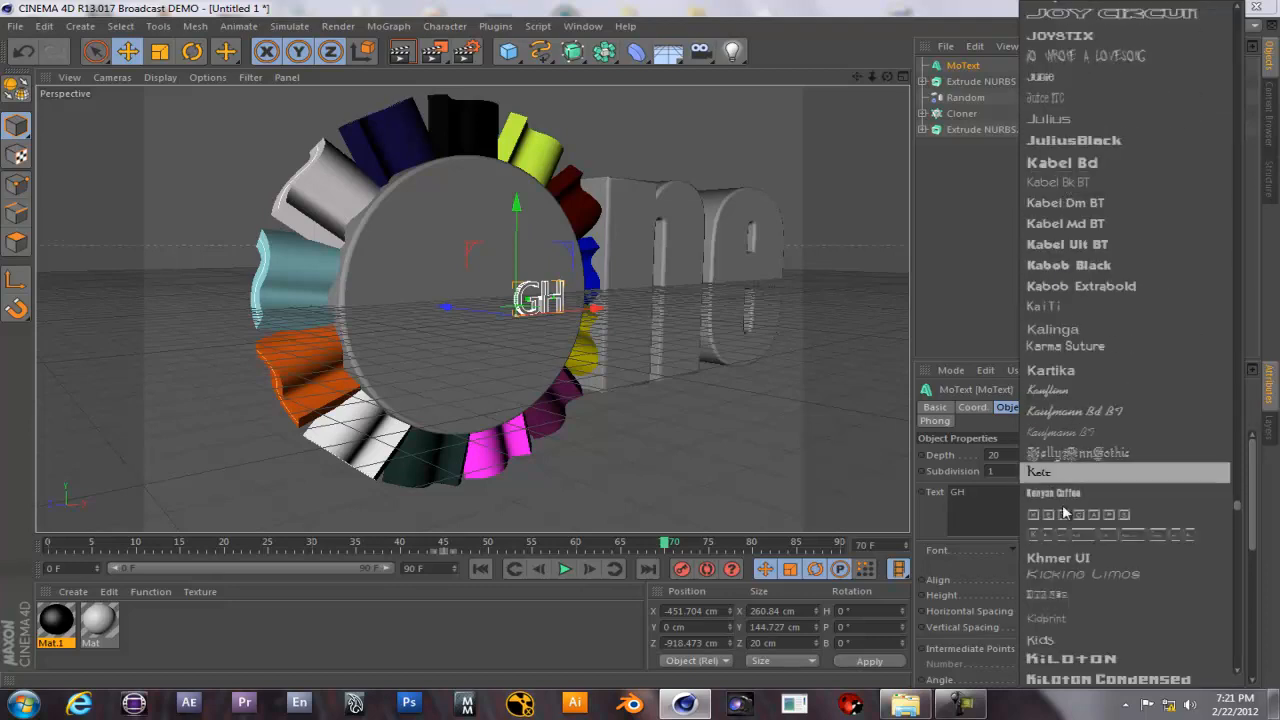
scroll(1057, 452, "down", 3)
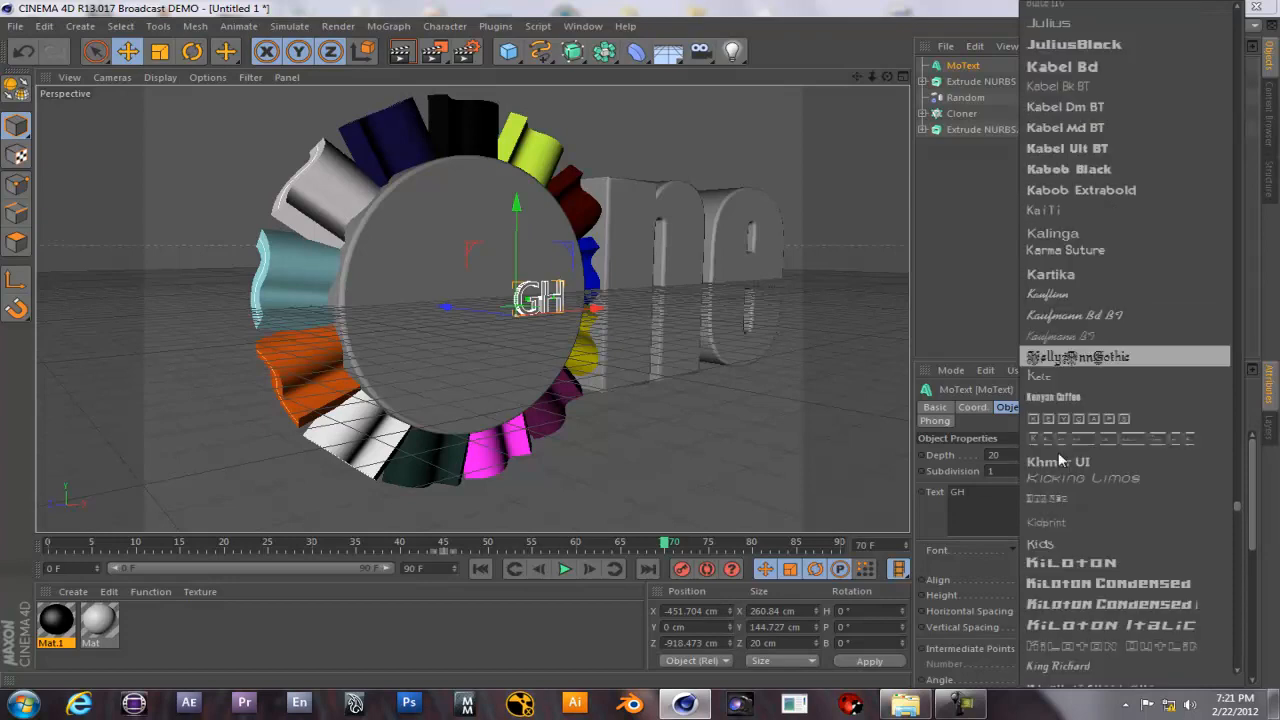
scroll(1060, 465, "down", 2)
scroll(1061, 474, "down", 15)
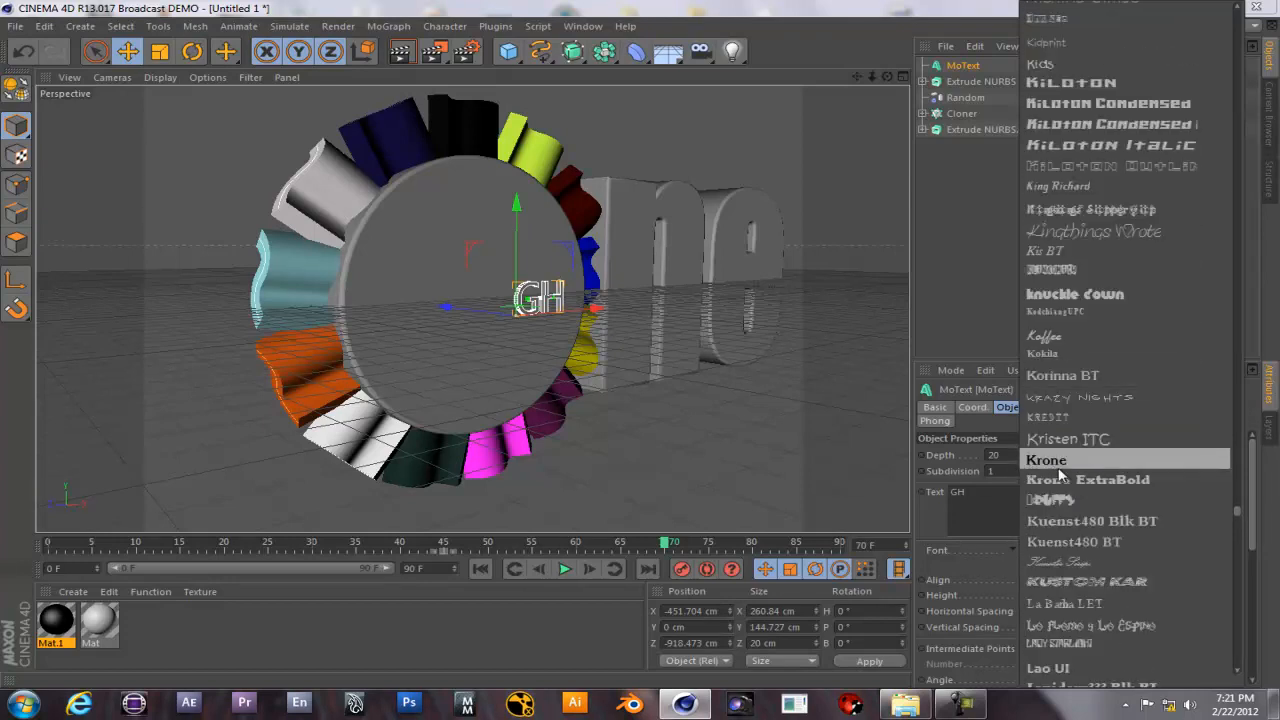
scroll(1061, 474, "down", 3)
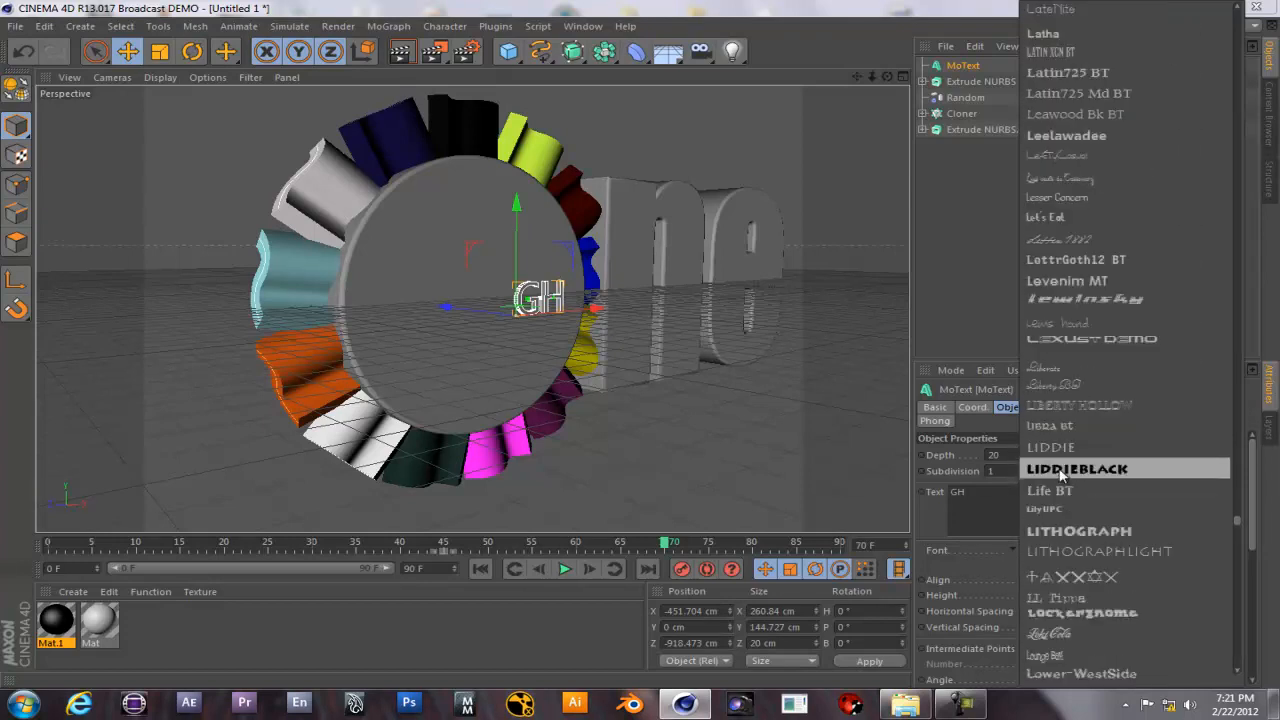
scroll(1061, 474, "up", 15)
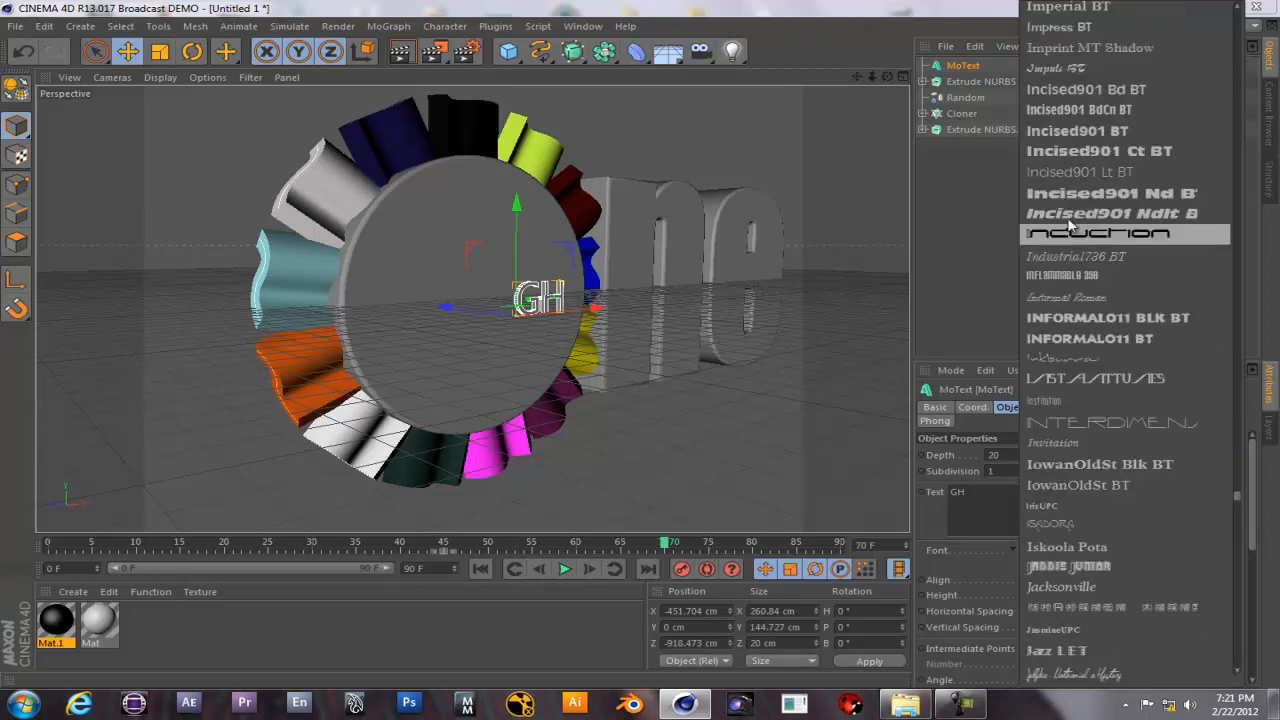
scroll(1063, 206, "up", 9)
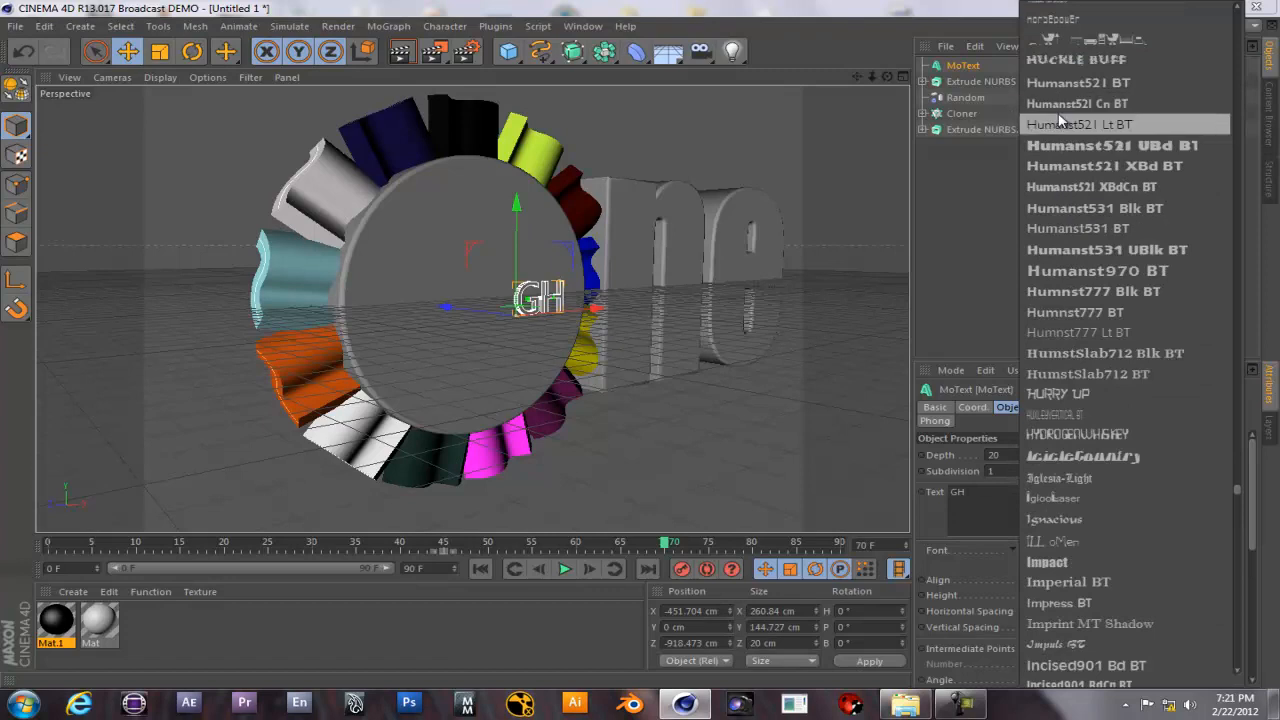
left_click(1052, 563)
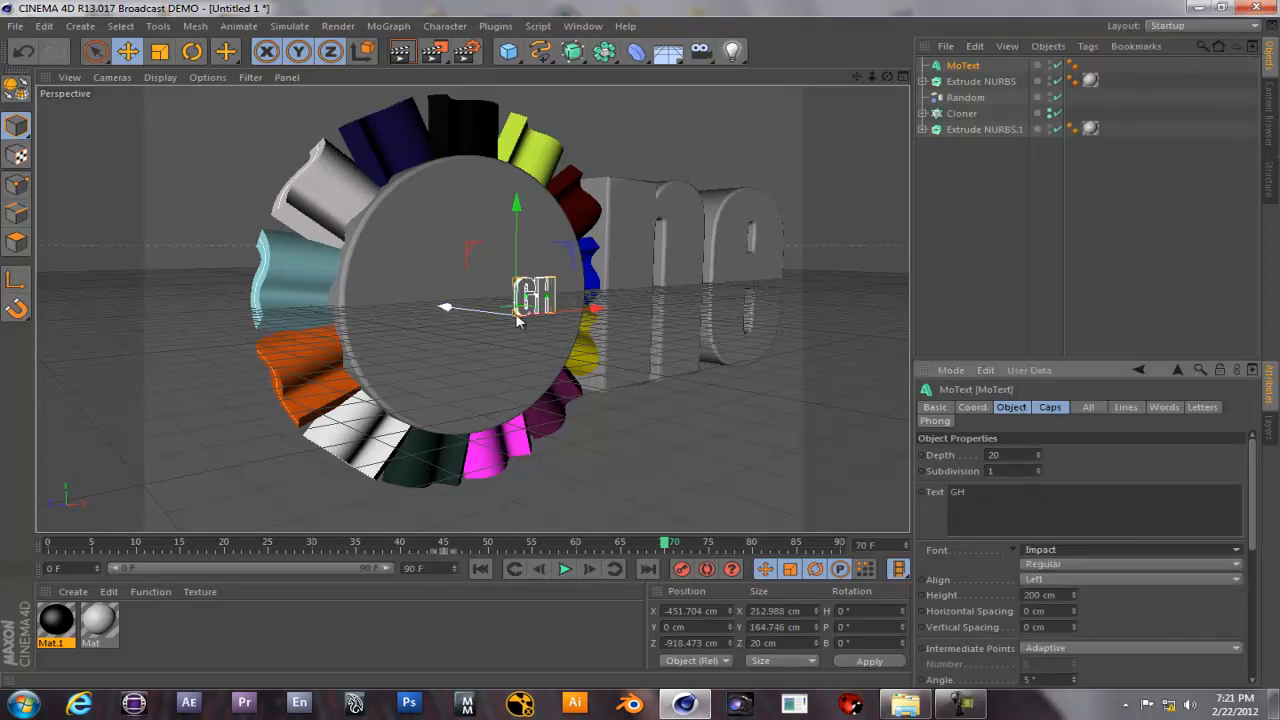
Scale the GH text up to about 882 by 682 cm and apply the black material to it.
left_click(159, 51)
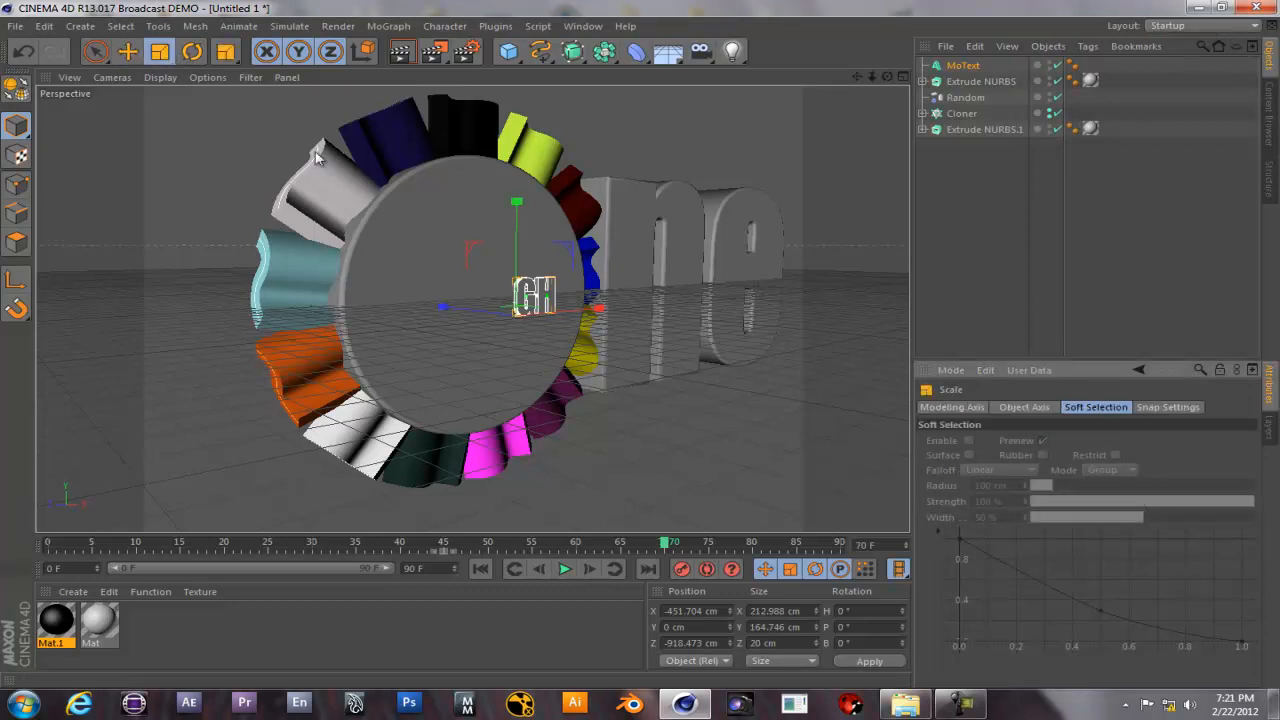
left_click_drag(563, 232, 814, 123)
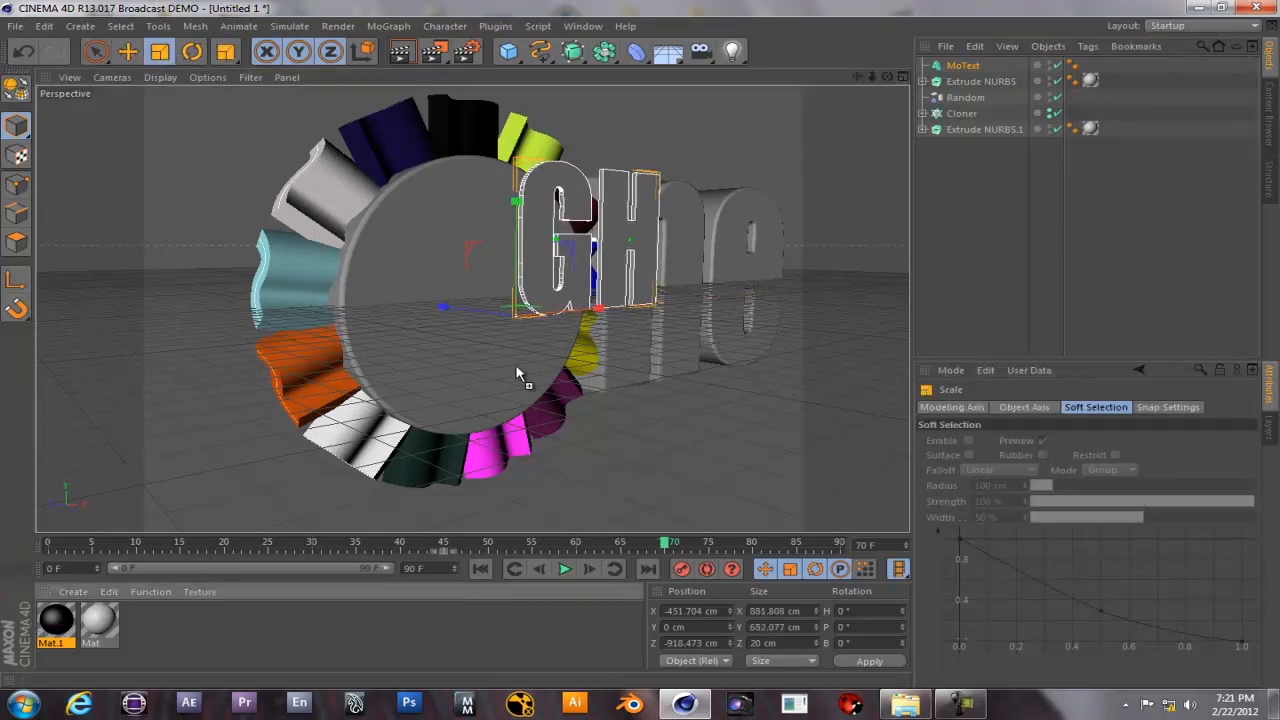
left_click_drag(520, 292, 521, 293)
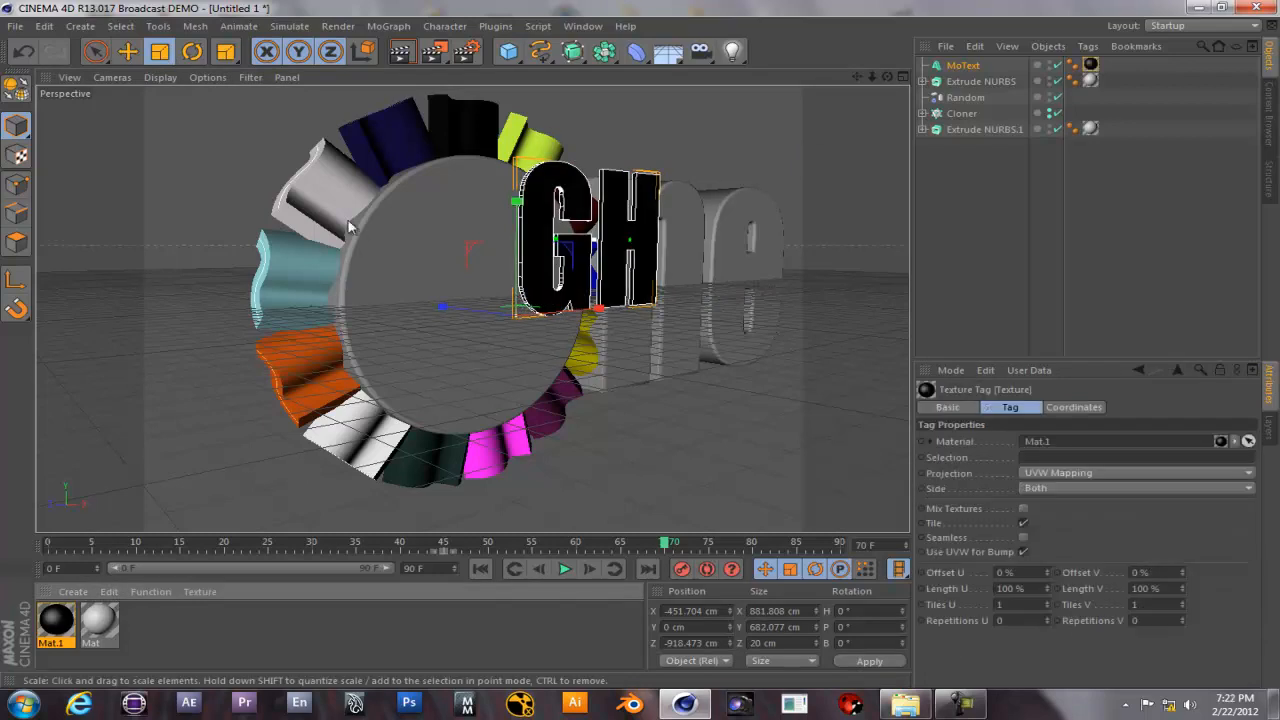
Move the GH text onto the front of the disc, to about X -683, Y -418, Z -165 cm.
left_click(128, 52)
left_click_drag(598, 308, 520, 320)
left_click_drag(434, 214, 409, 294)
left_click_drag(372, 357, 287, 350)
left_click_drag(437, 336, 451, 313)
left_click_drag(368, 330, 355, 368)
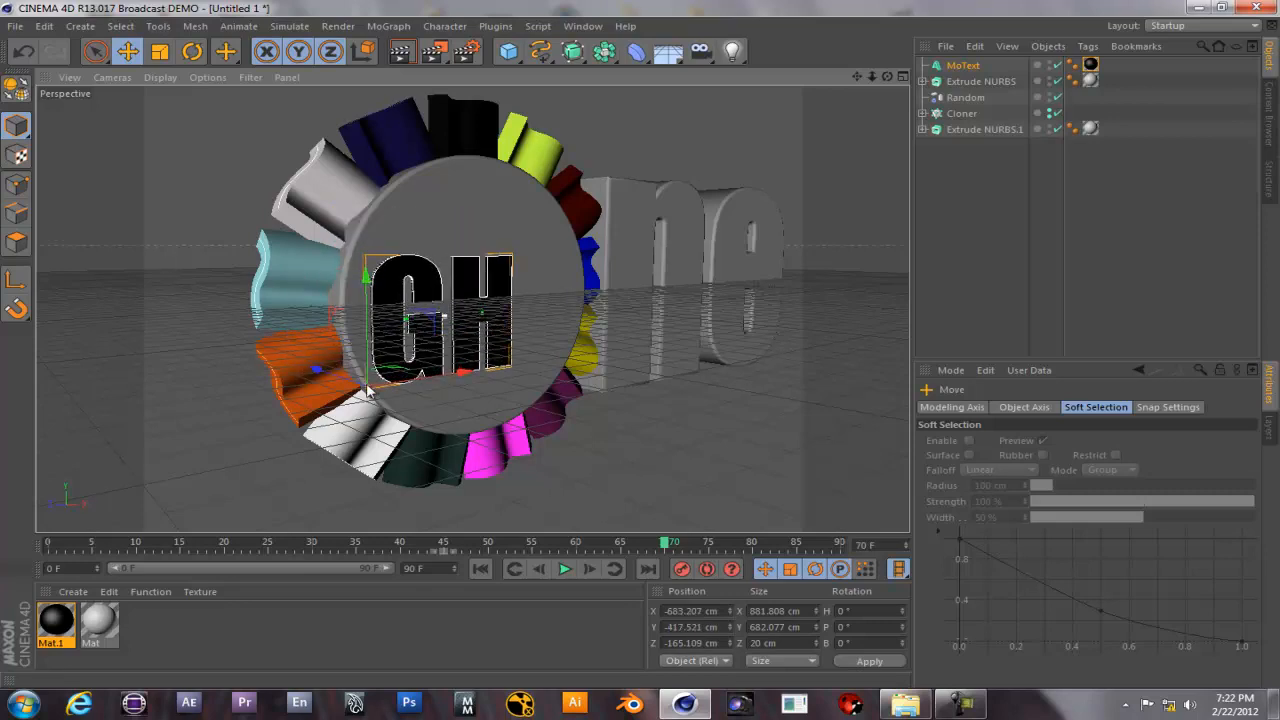
Enlarge the GH text to about 1151 by 890 cm and shift it to about X -659 cm on the disc.
left_click(166, 56)
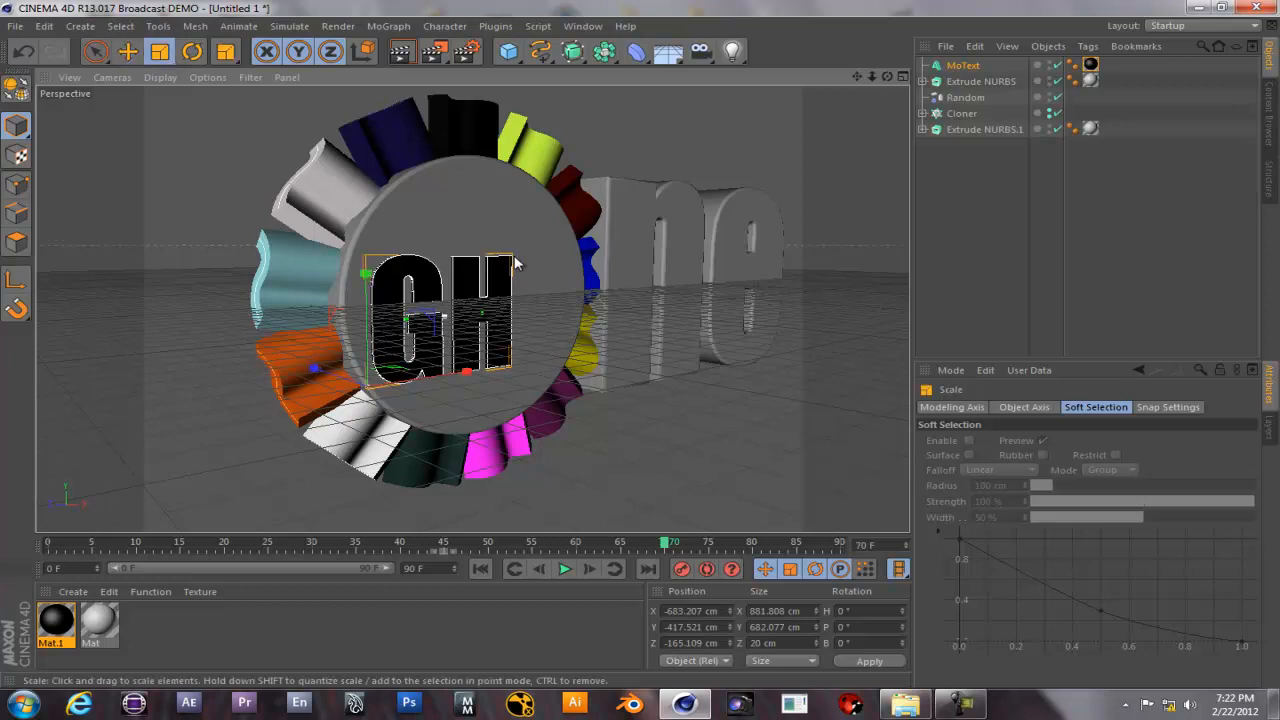
left_click_drag(447, 321, 464, 298)
key("e")
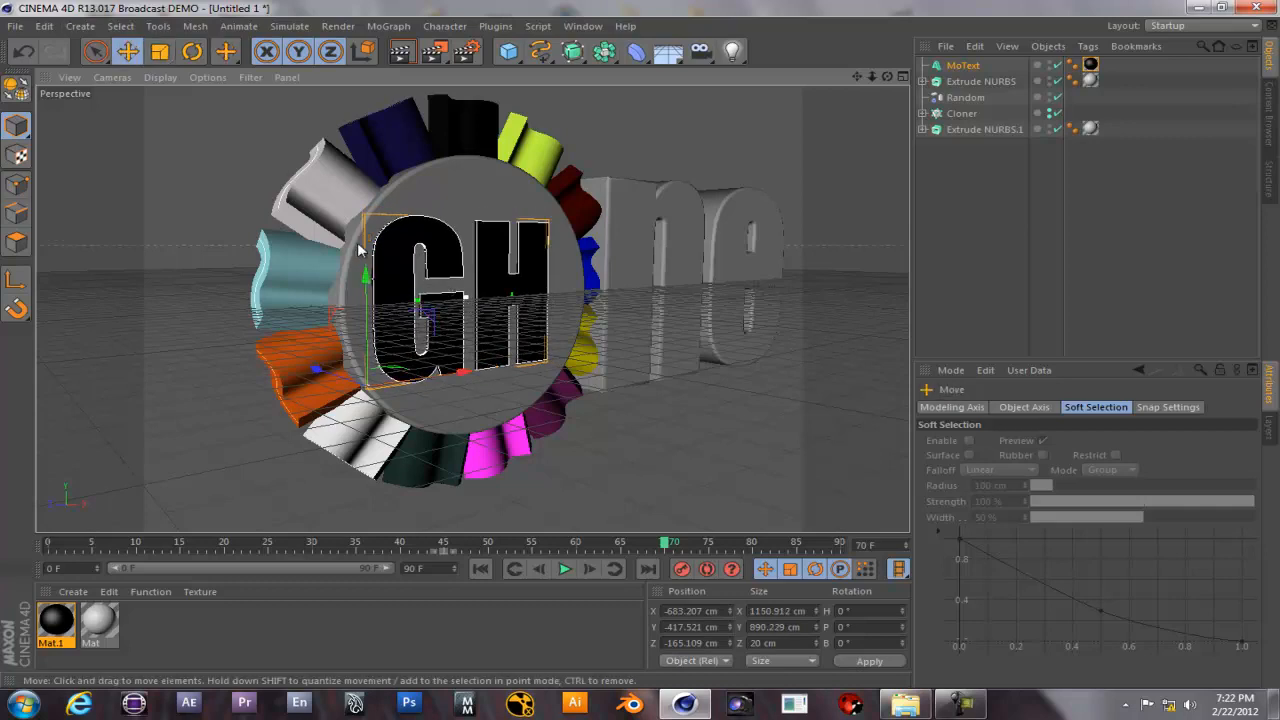
left_click_drag(463, 371, 468, 371)
Play the animation to frame 52, nudge the GH text to about X -633 cm, and check its placement in all four views.
key("F8")
key("F8")
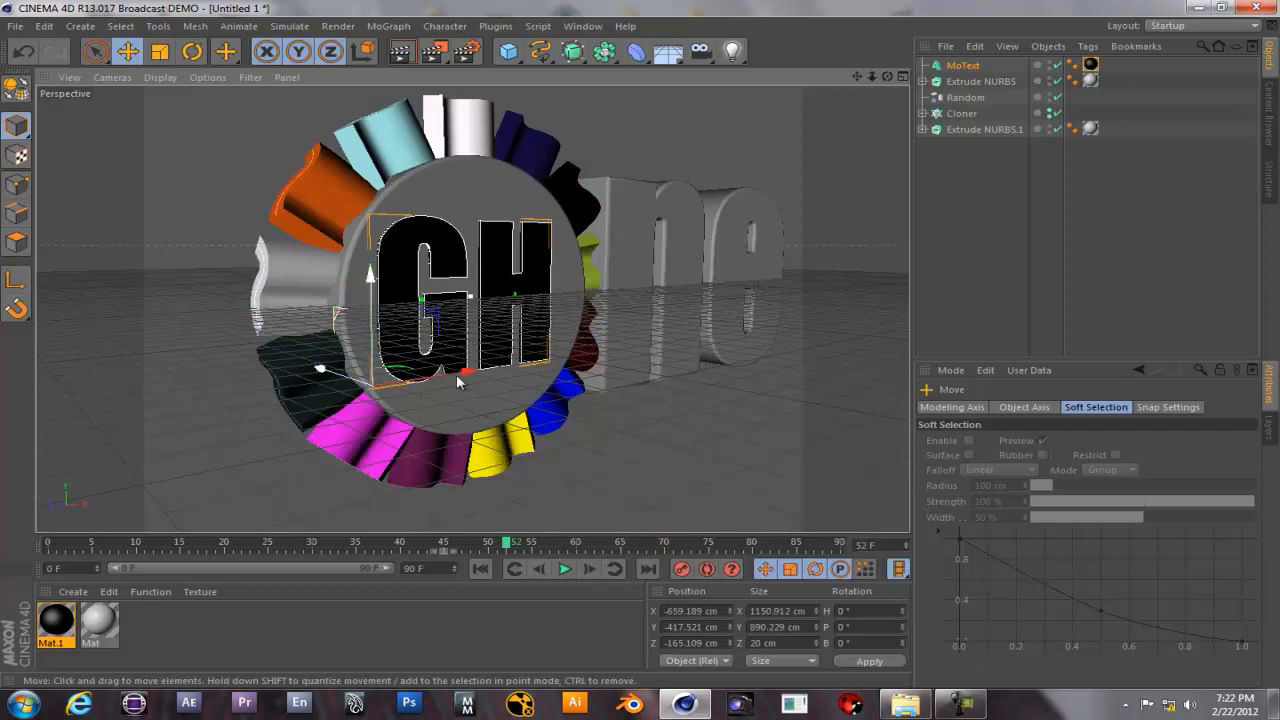
left_click_drag(463, 374, 466, 375)
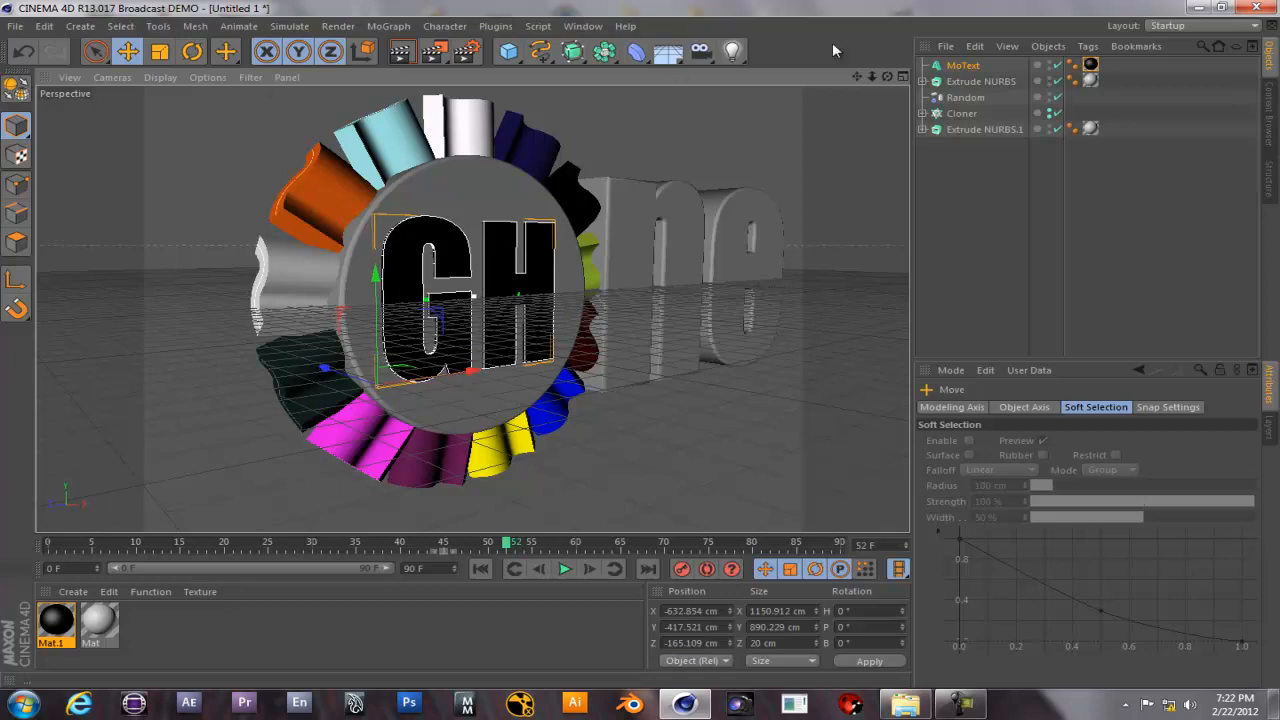
left_click(902, 76)
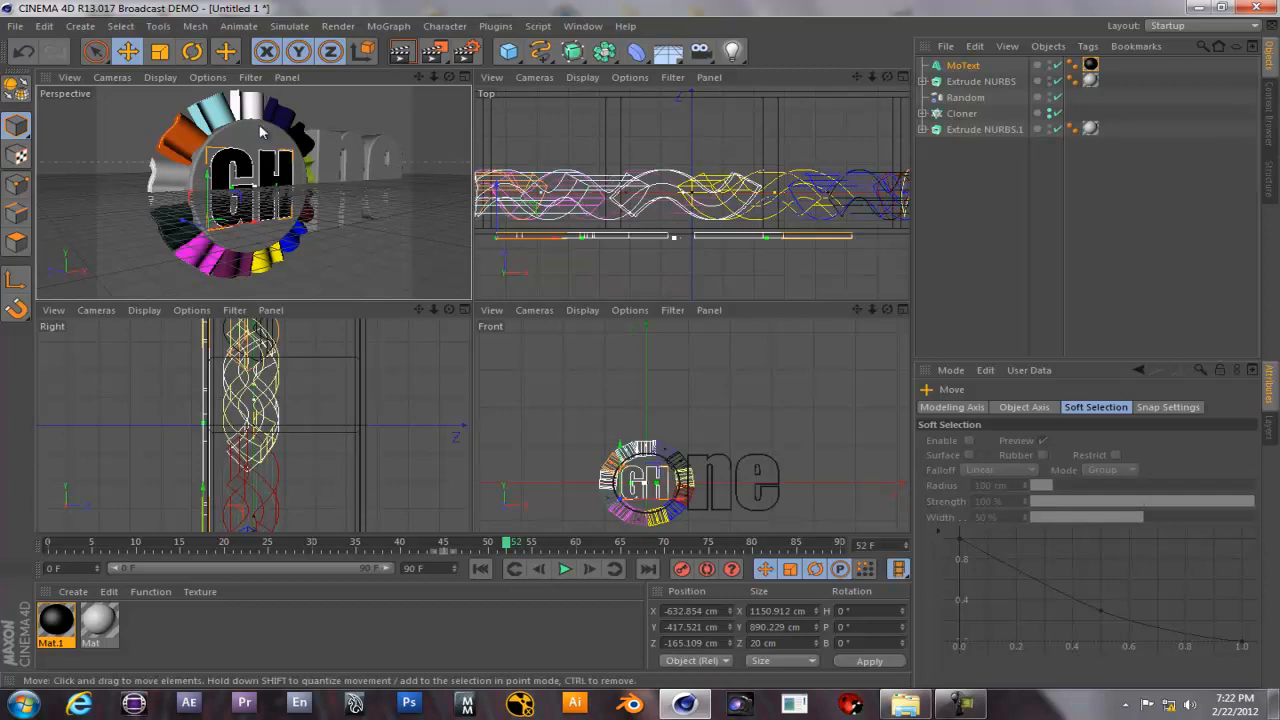
left_click(464, 77)
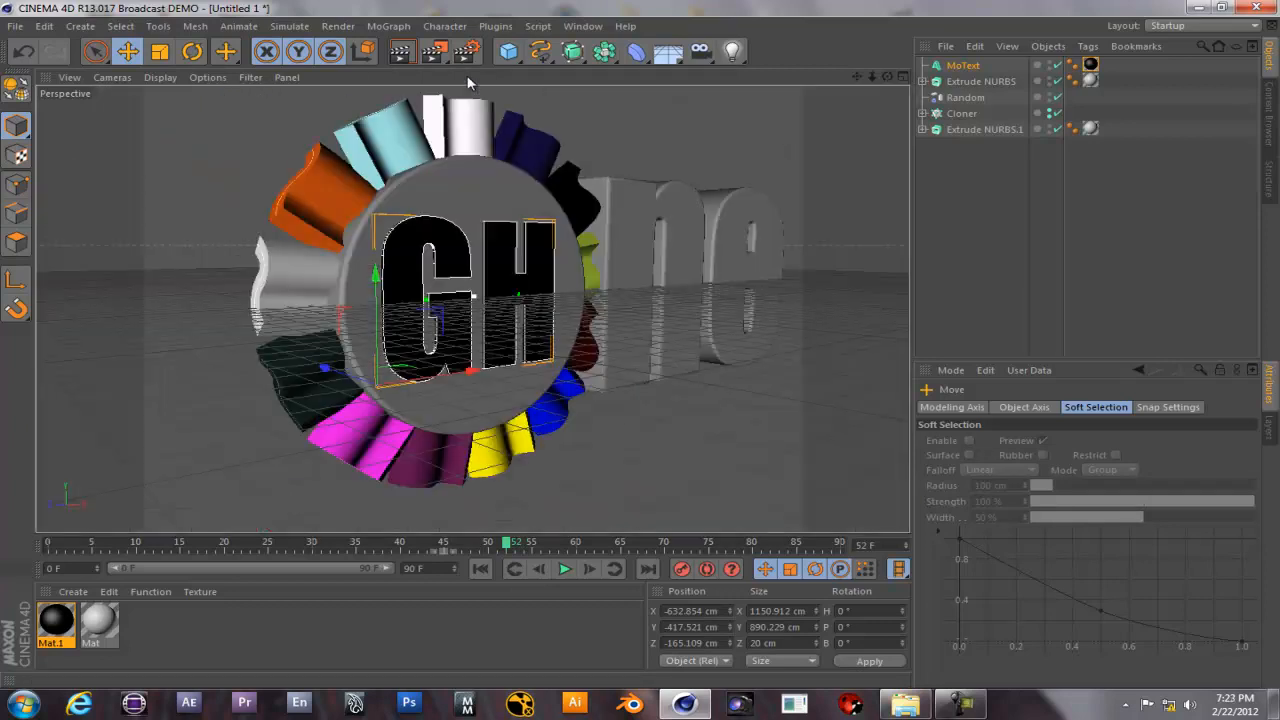
Replay the reveal animation from the start and stop it at frame 30.
left_click(480, 568)
left_click(565, 568)
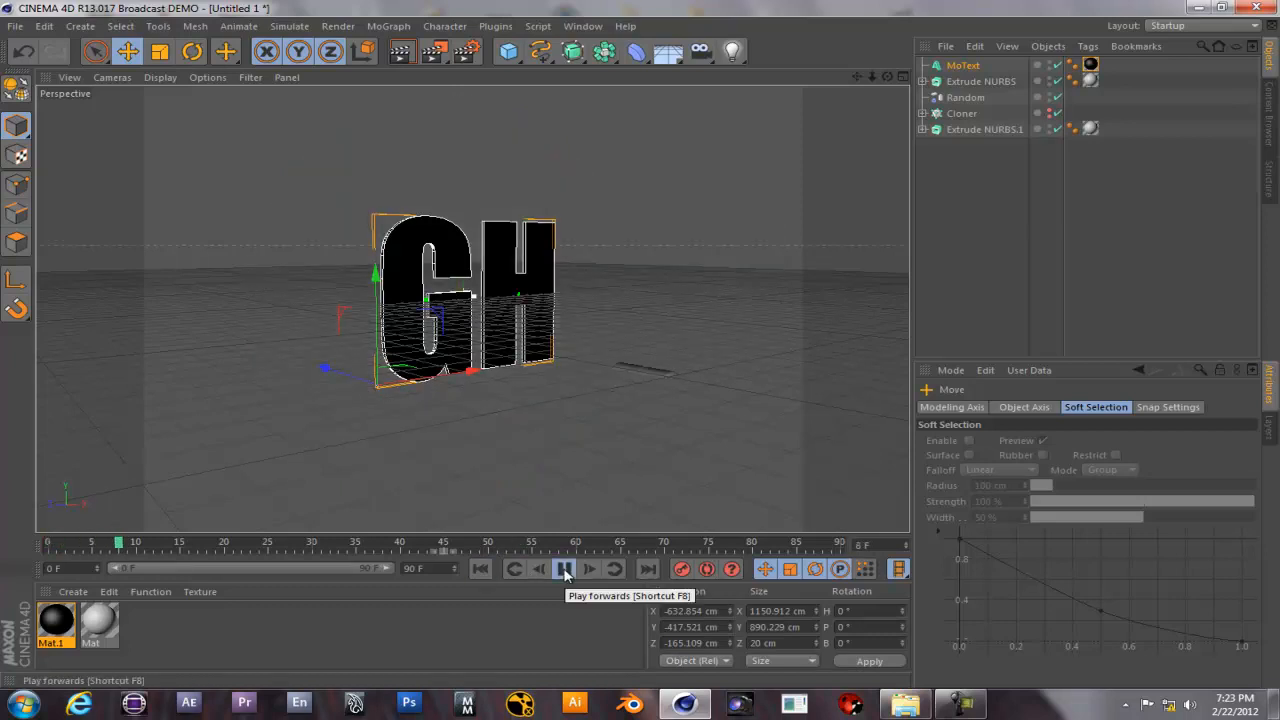
left_click(480, 568)
left_click(565, 568)
left_click(566, 568)
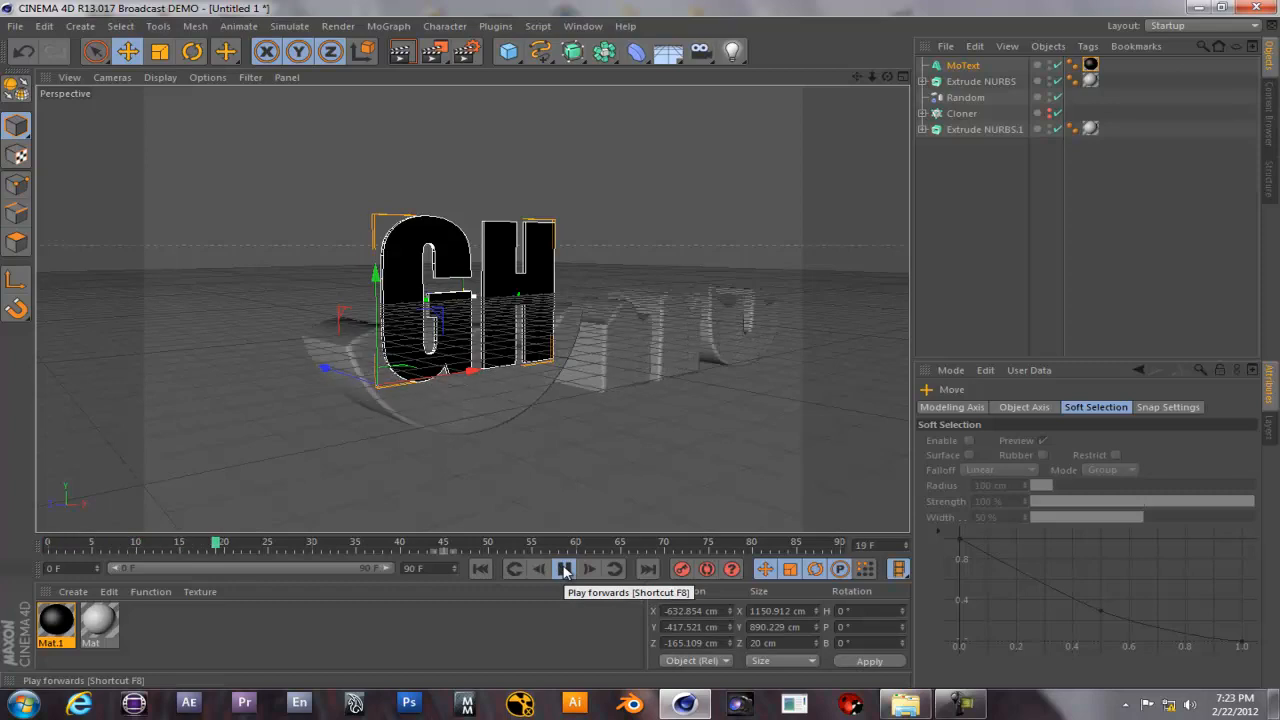
left_click(565, 568)
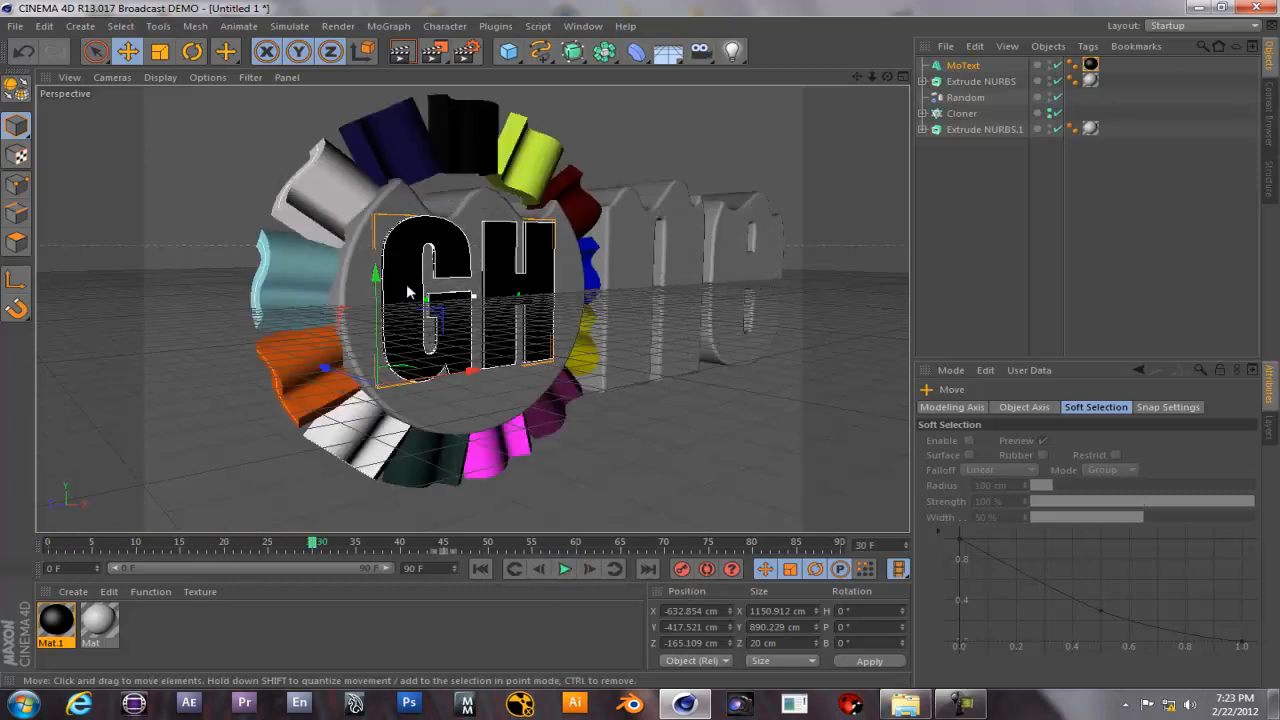
Set both Visible in Editor and Visible in Renderer to On for the GH MoText object.
left_click(401, 257)
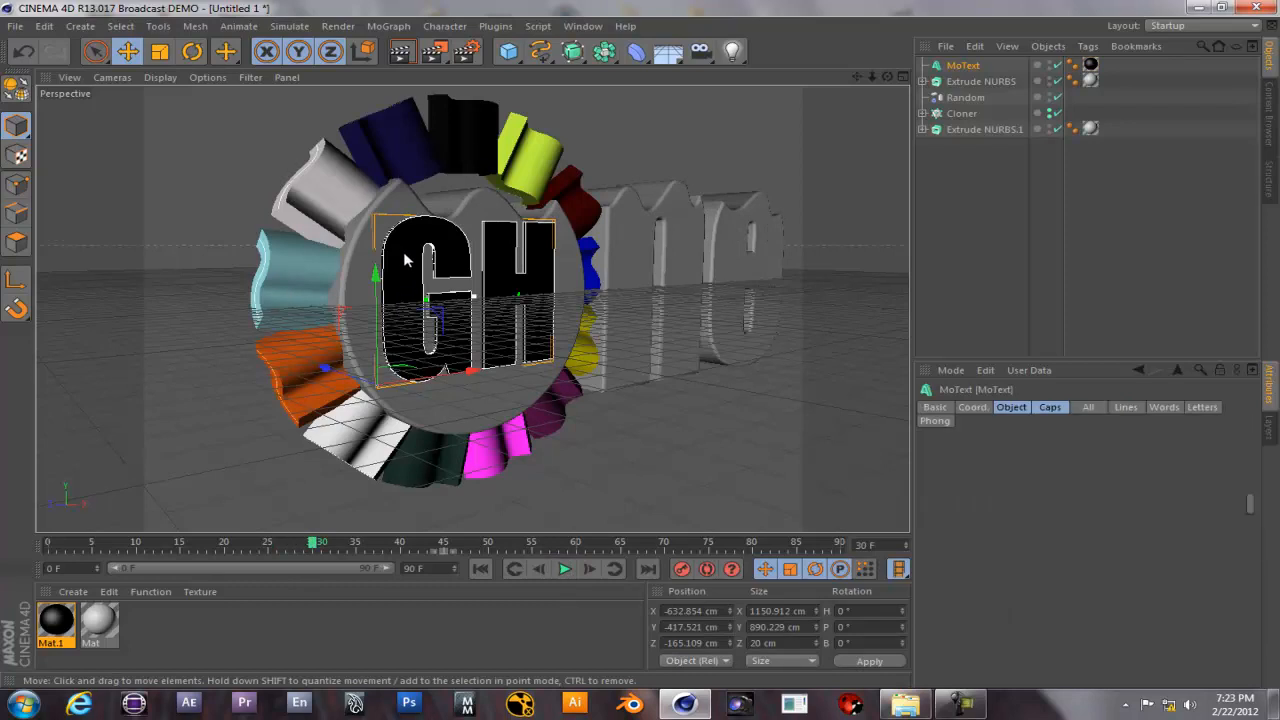
left_click(935, 407)
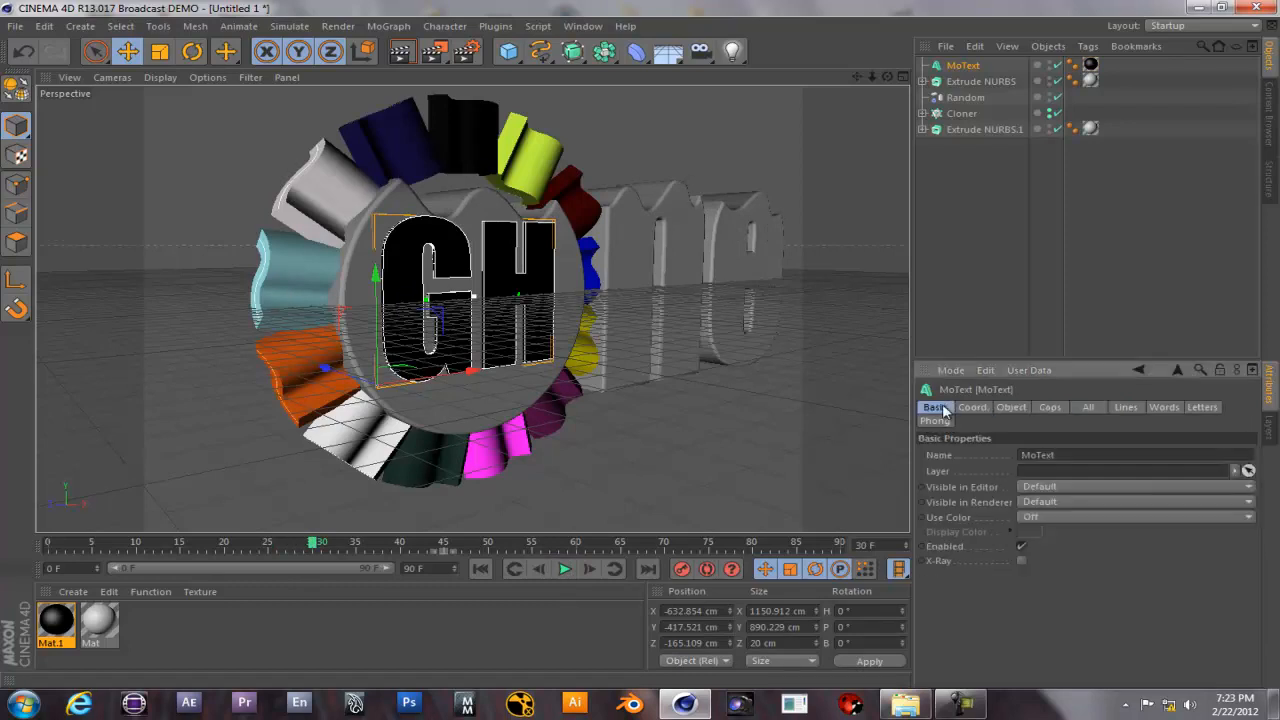
left_click(1040, 517)
left_click(1039, 533)
left_click(1037, 487)
left_click(1038, 517)
Add a keyframe for the GH text's Visible in Renderer property at frame 30.
right_click(925, 502)
mouse_move(997, 387)
left_click(1111, 388)
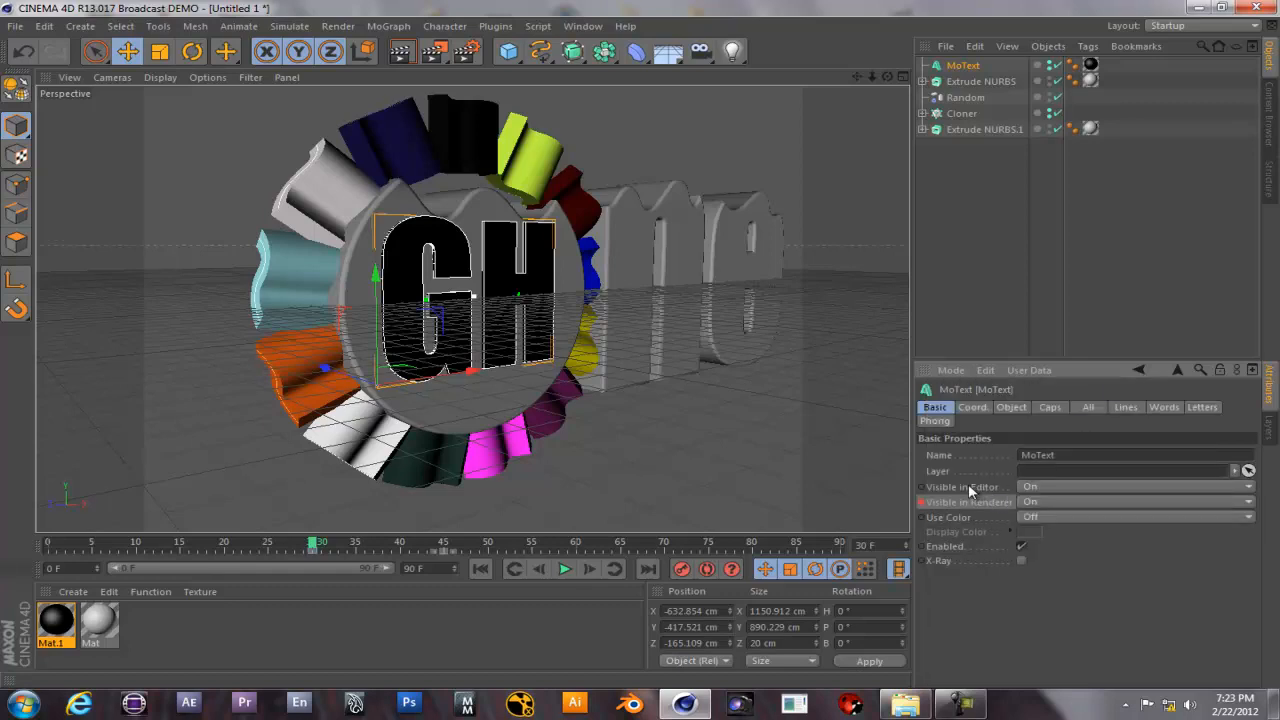
Add a keyframe for the GH text's Visible in Editor property at frame 30.
right_click(970, 485)
mouse_move(1070, 392)
left_click(1150, 388)
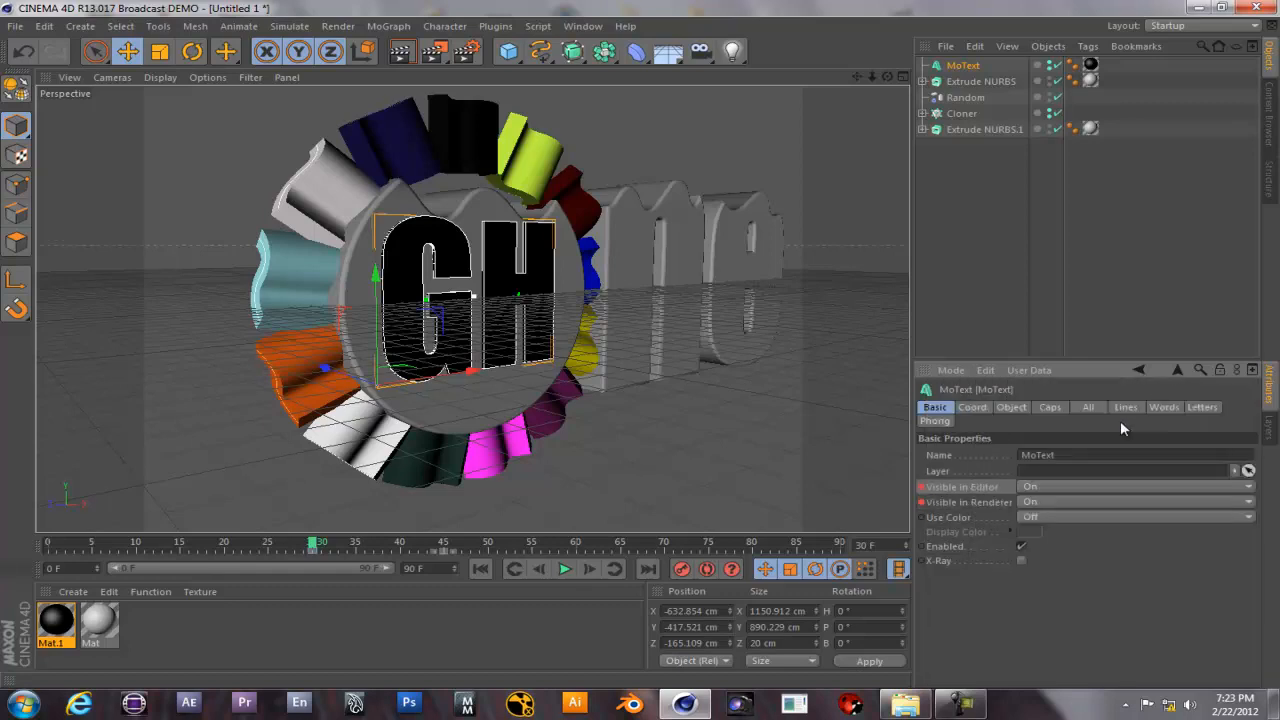
At frame 0, set the GH text's Visible in Editor and Visible in Renderer to Off.
left_click_drag(312, 545, 36, 546)
left_click(1048, 487)
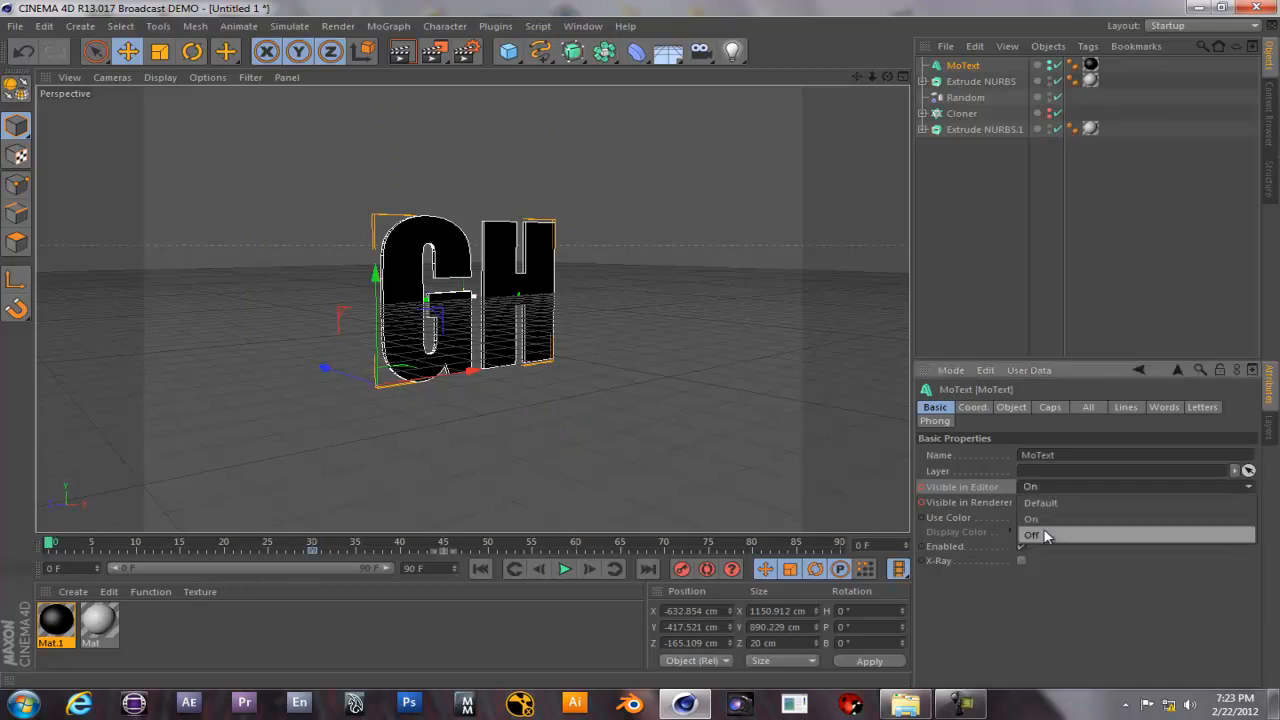
left_click(1045, 534)
left_click(1048, 501)
left_click(1053, 548)
Add keyframes at frame 0 for the GH text's Visible in Renderer and Visible in Editor properties.
right_click(958, 502)
mouse_move(982, 392)
left_click(1141, 389)
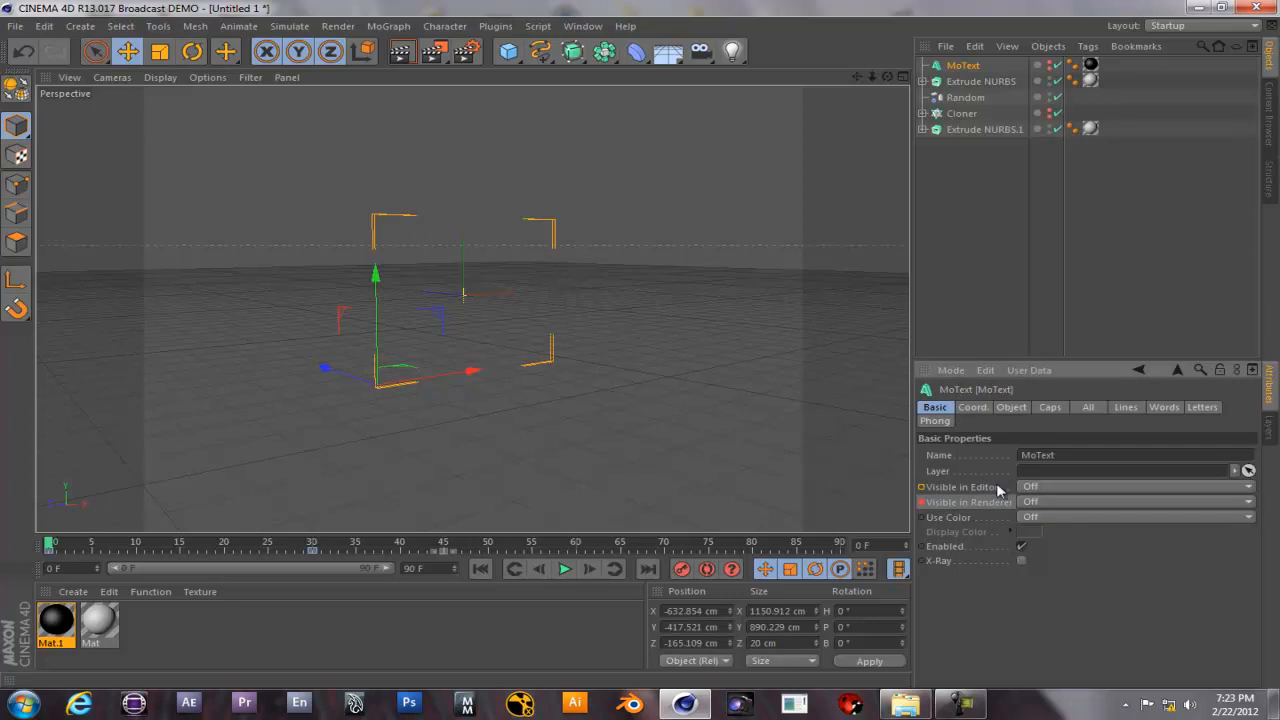
right_click(1007, 487)
mouse_move(1057, 388)
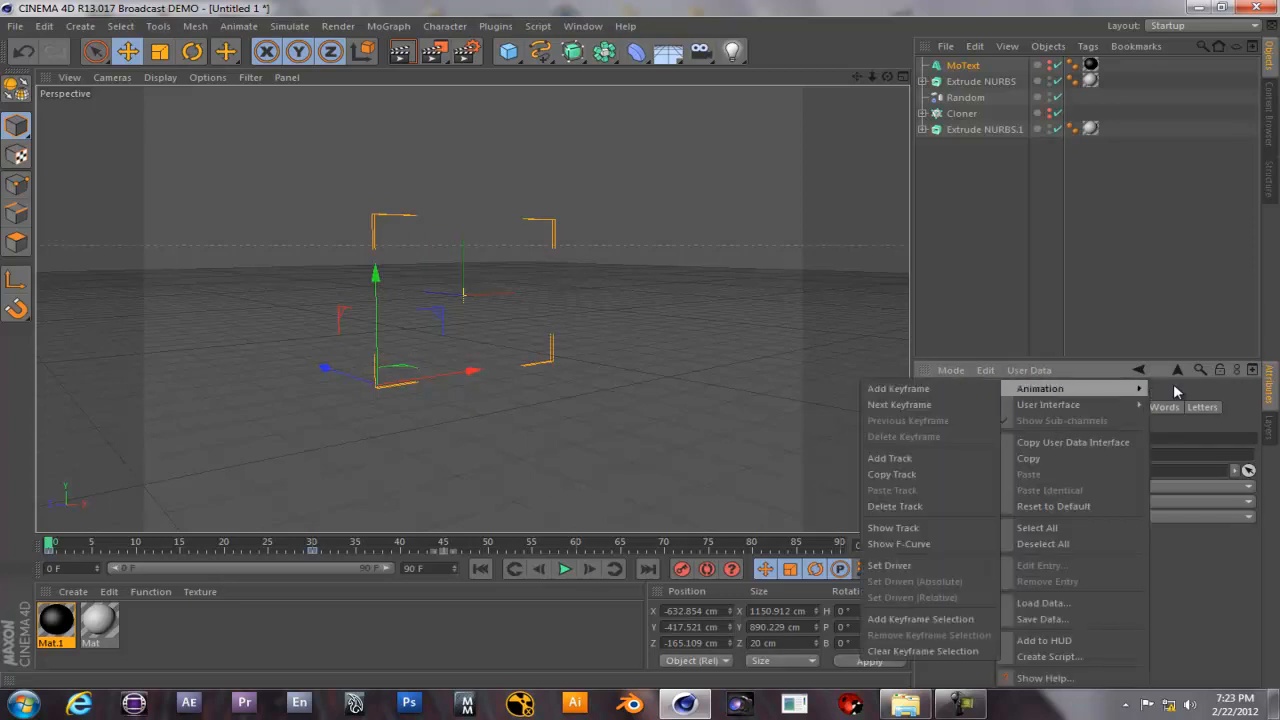
left_click(898, 388)
Scrub through the timeline, replay the animation from the start, and stop it at frame 78.
left_click_drag(55, 545, 770, 548)
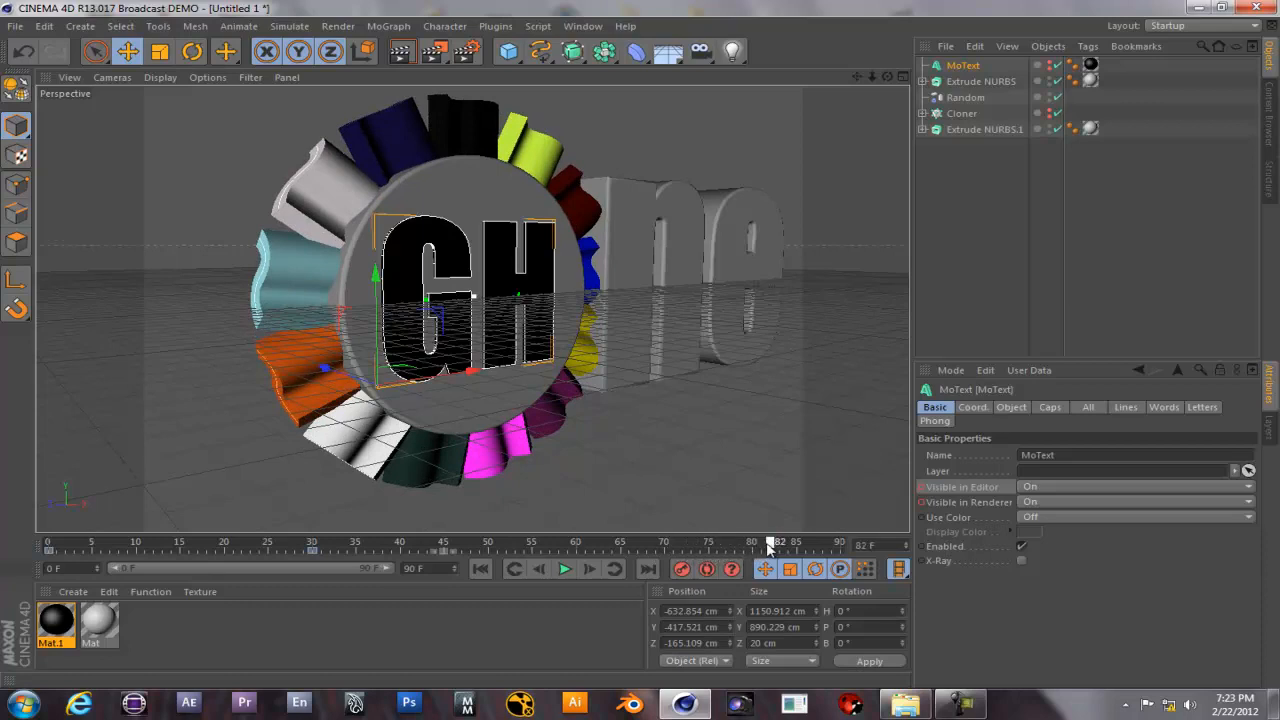
left_click(480, 568)
left_click(564, 569)
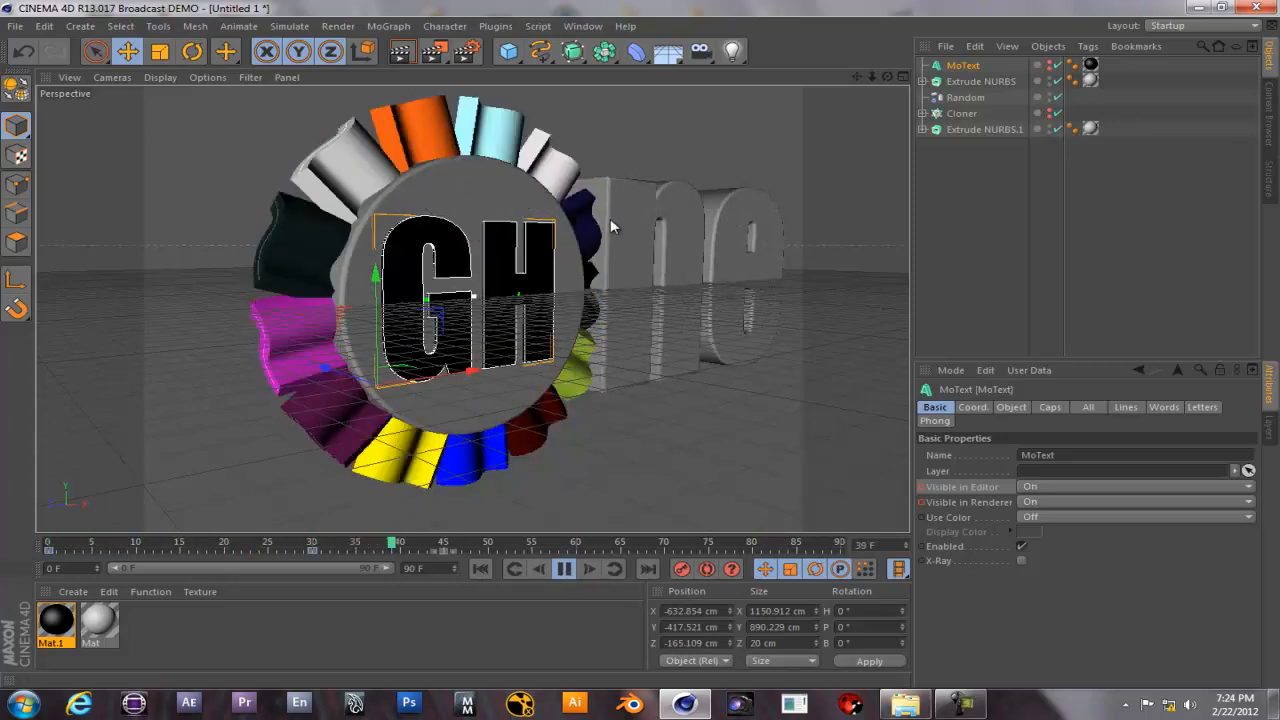
left_click(564, 569)
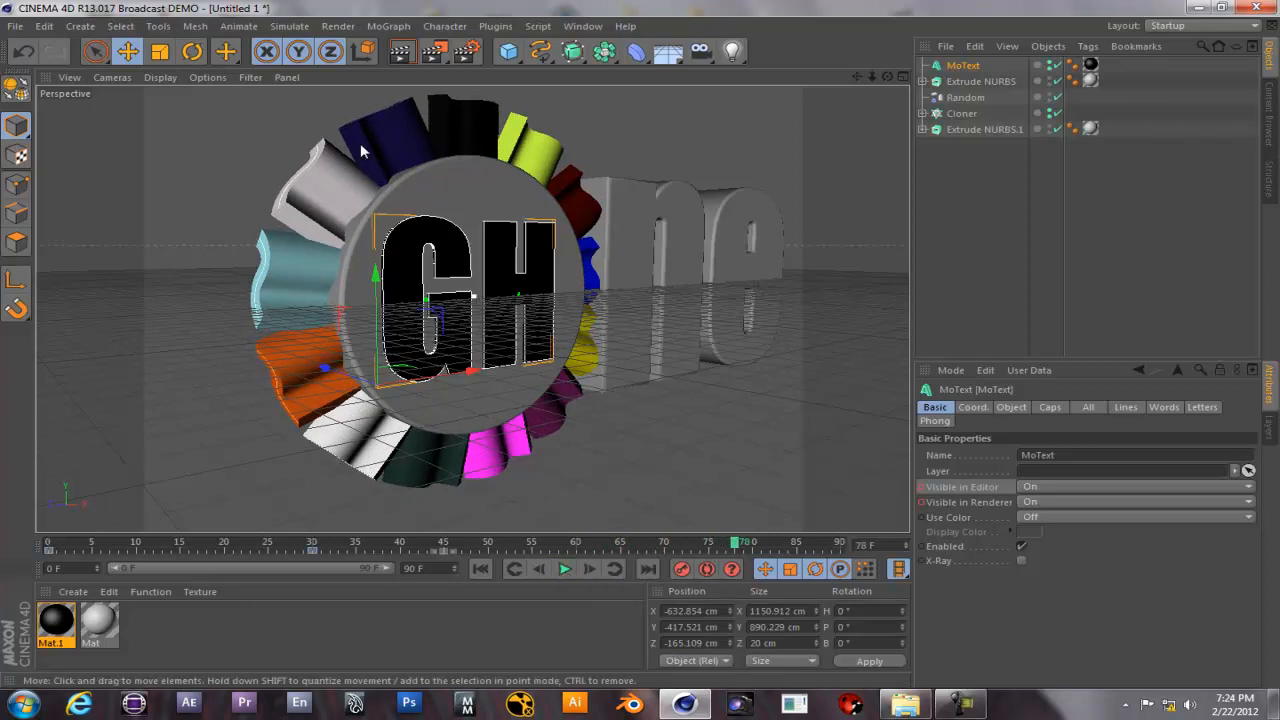
Add the Ambient Occlusion effect to the render settings and move both knots of its color gradient inward.
left_click(466, 51)
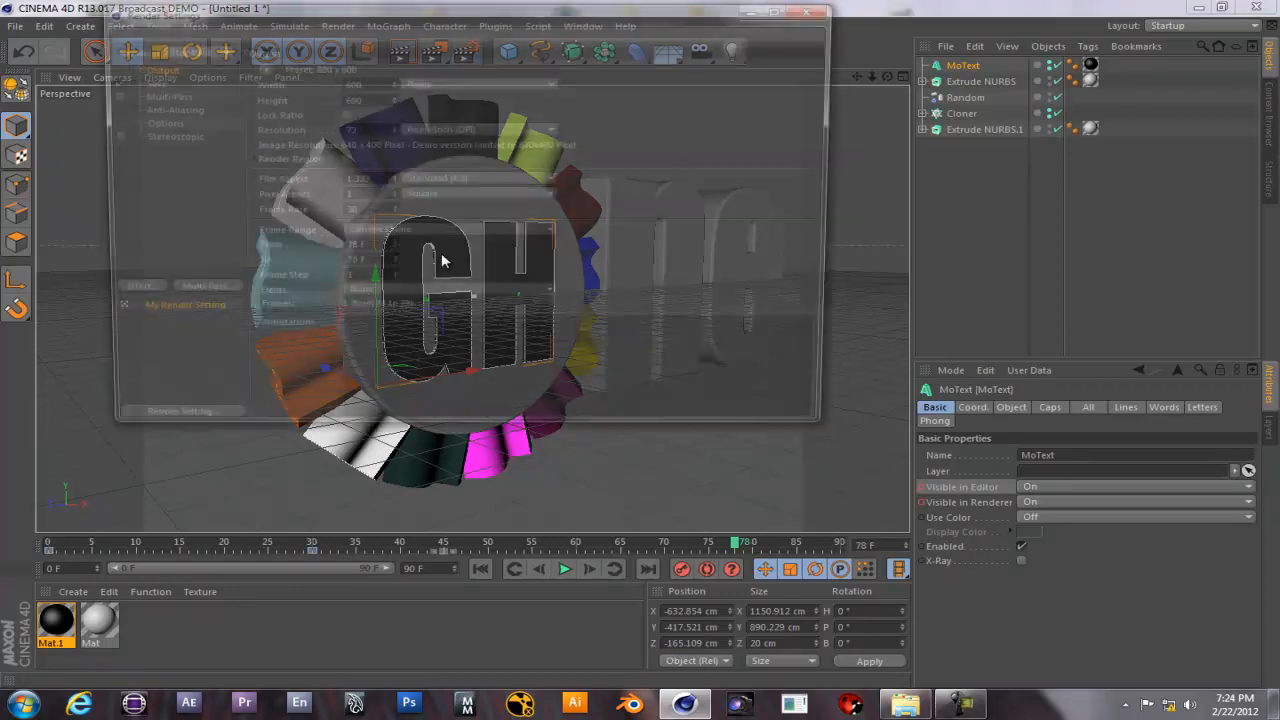
left_click(120, 292)
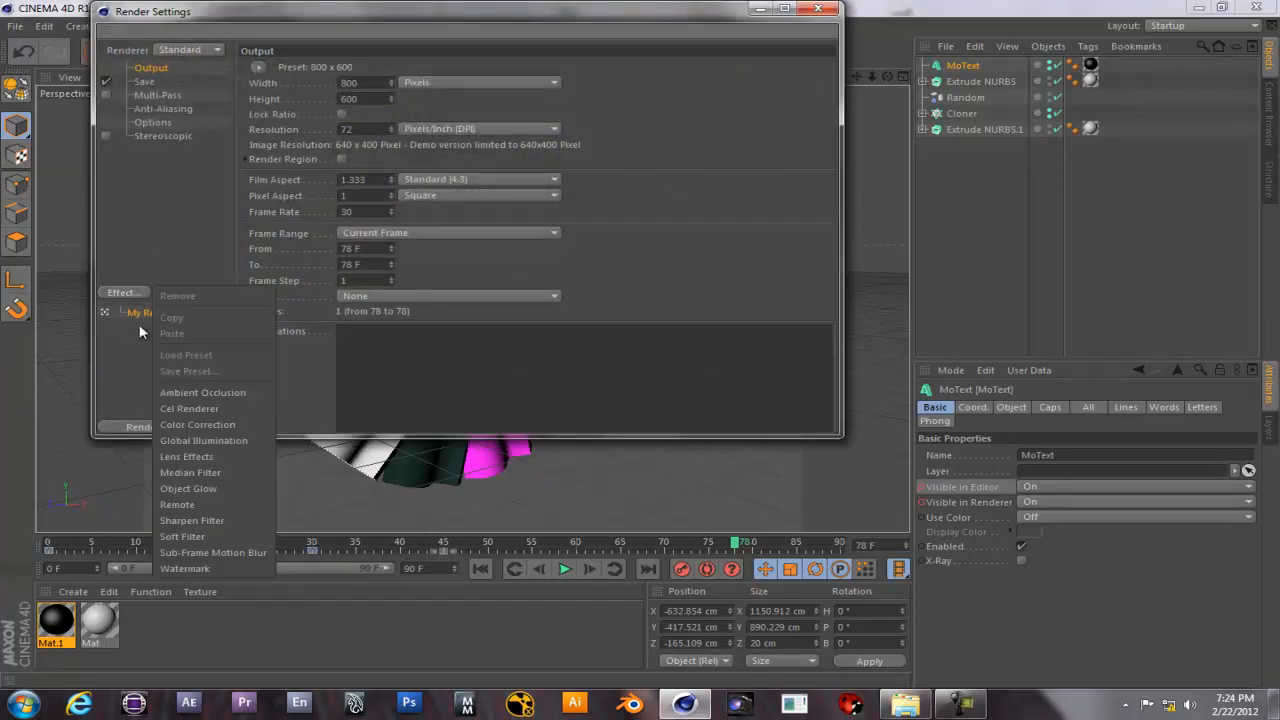
left_click(204, 392)
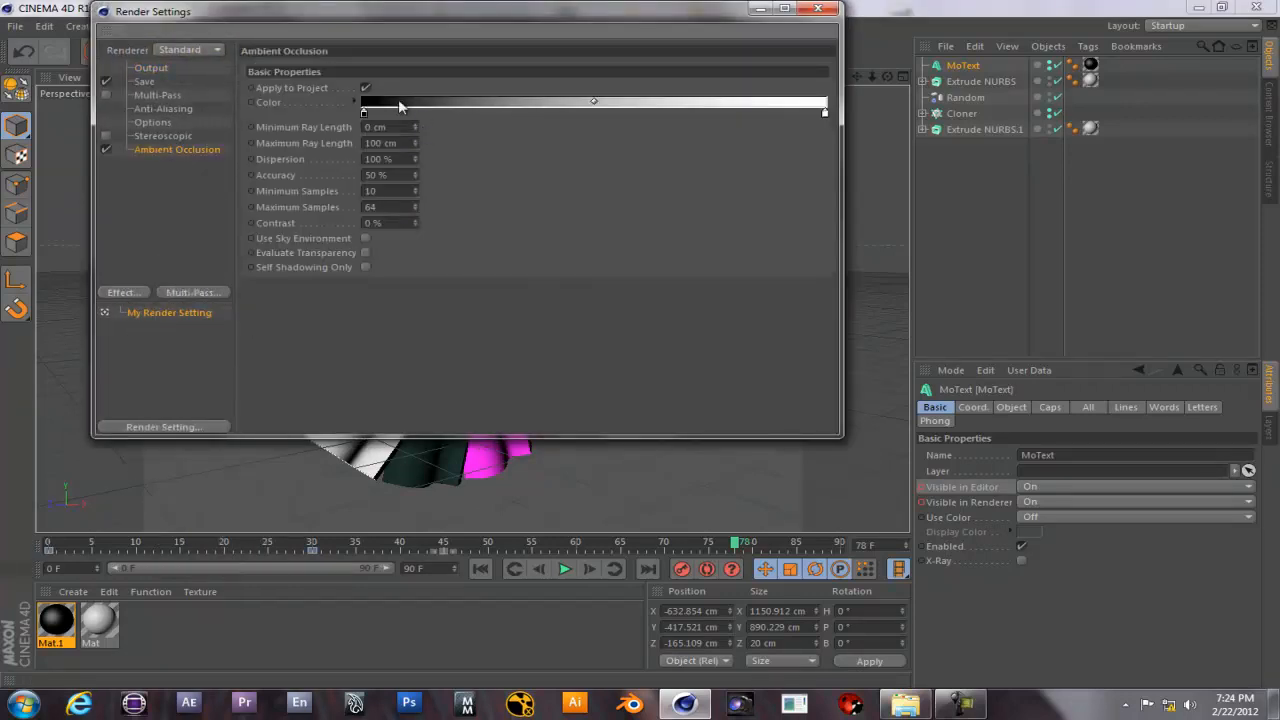
left_click_drag(825, 113, 665, 115)
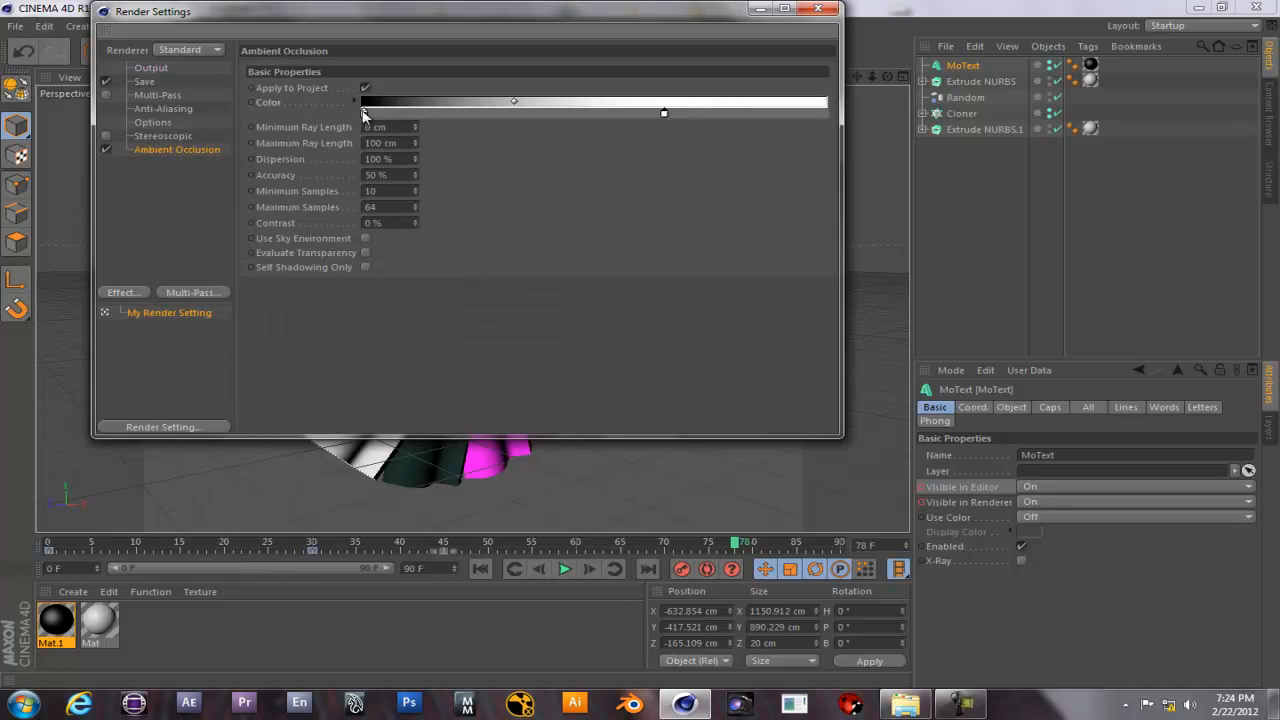
left_click_drag(363, 114, 385, 116)
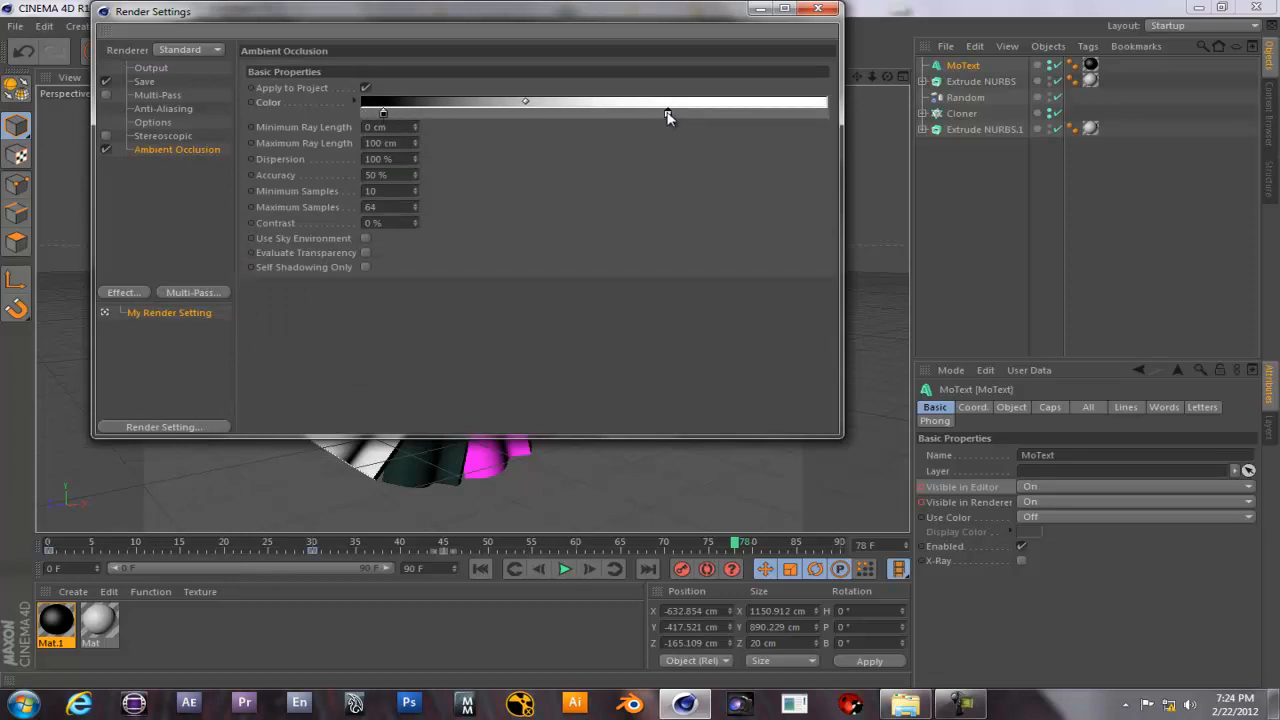
Change the ambient occlusion gradient's white knot to light blue and enable Use Sky Environment.
double_click(667, 114)
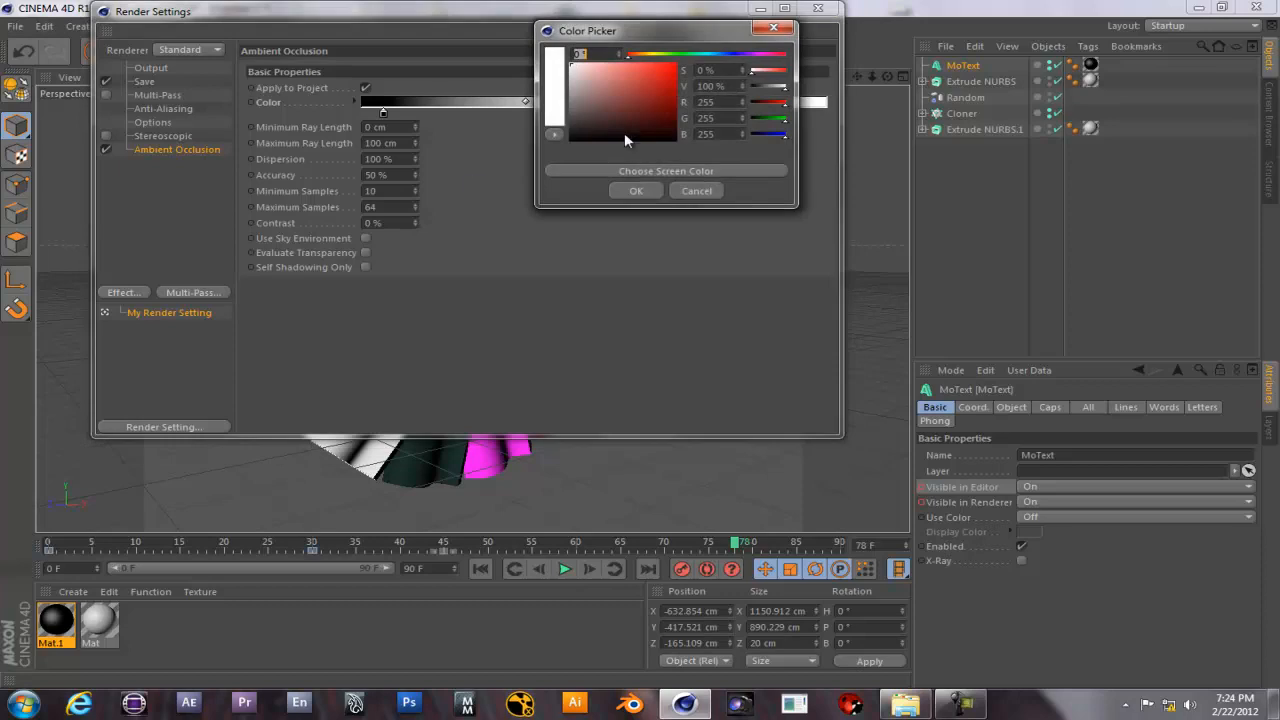
left_click(716, 53)
left_click_drag(641, 67, 591, 71)
left_click(627, 191)
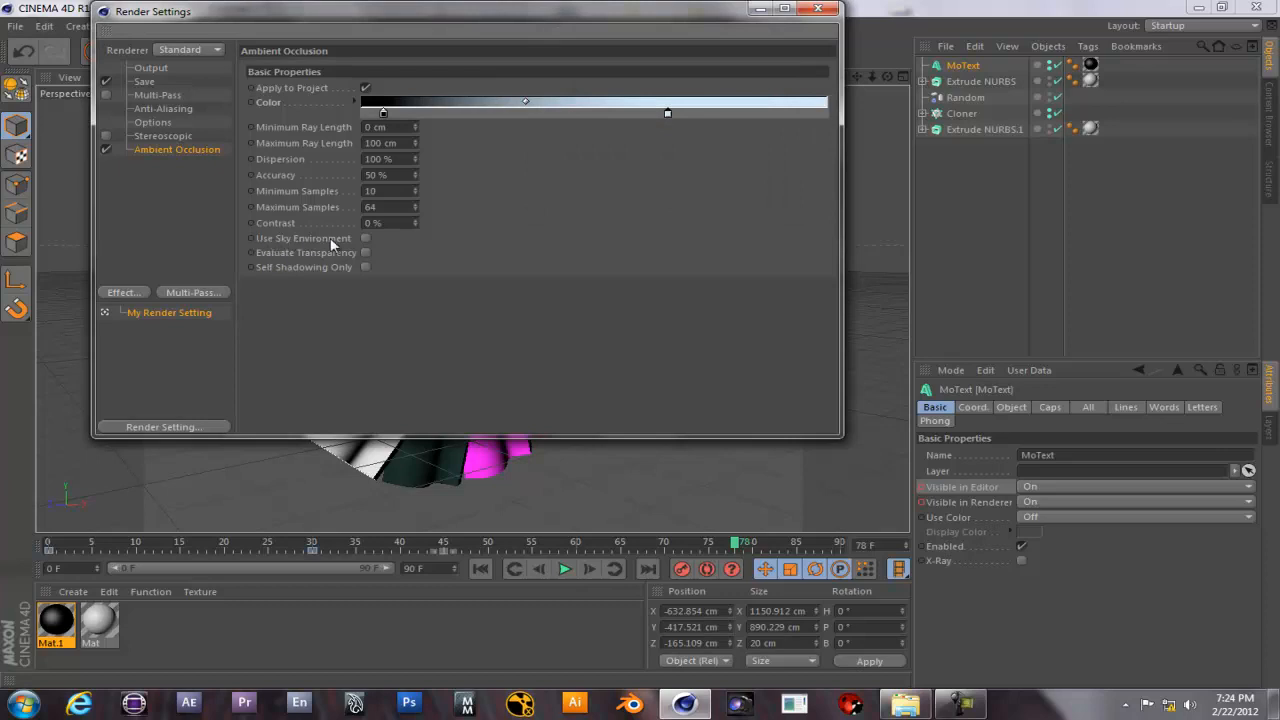
left_click(366, 238)
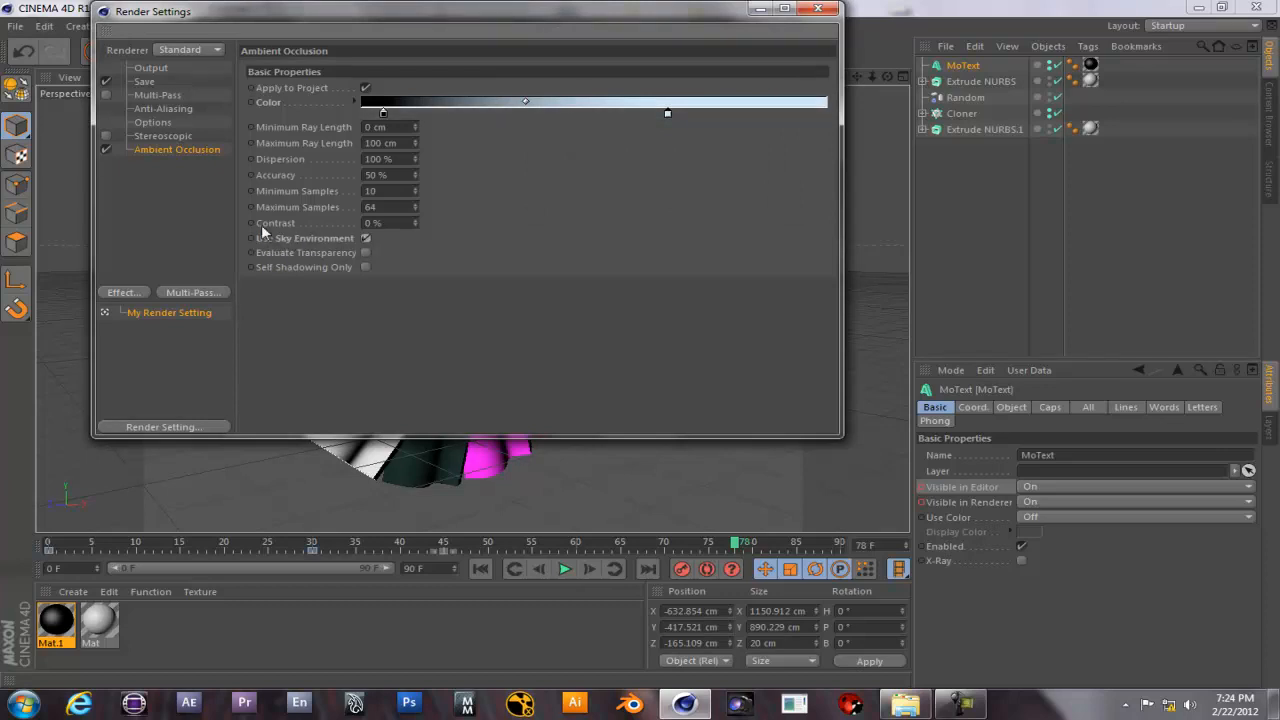
Add the Global Illumination effect and set its GI Mode to IR (Camera Animation).
left_click(140, 292)
left_click(205, 424)
left_click(410, 100)
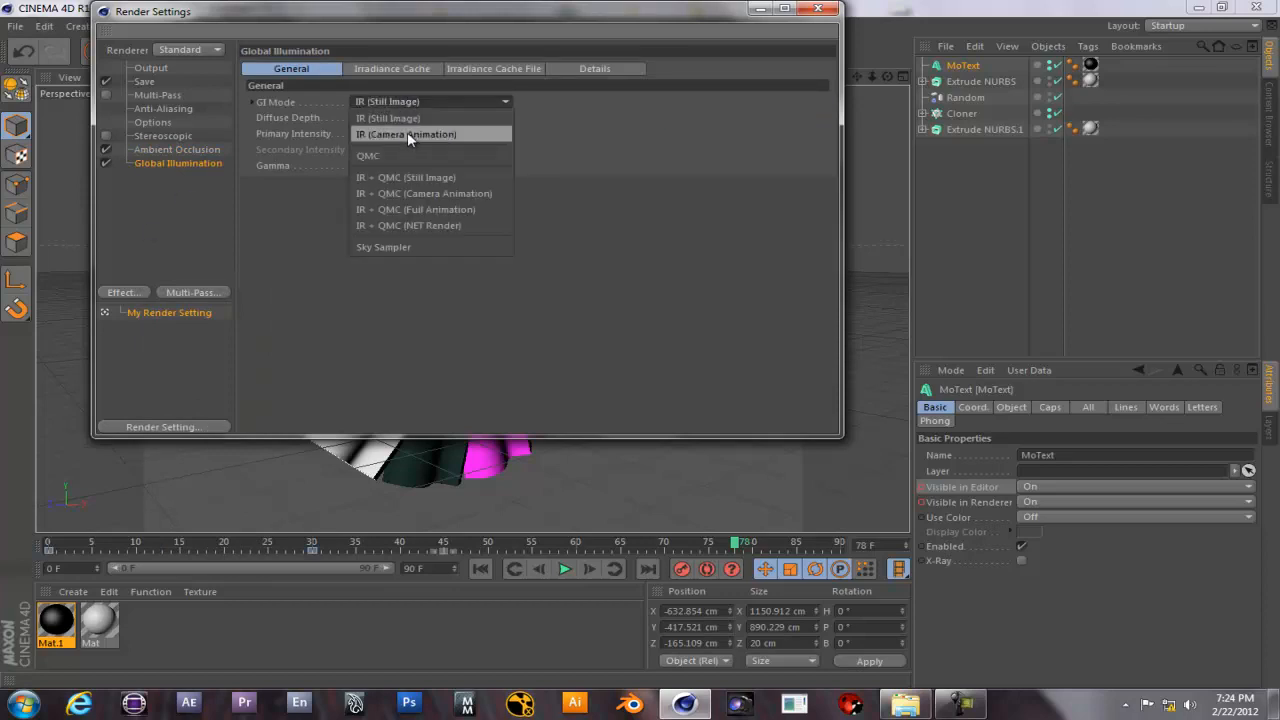
left_click(407, 133)
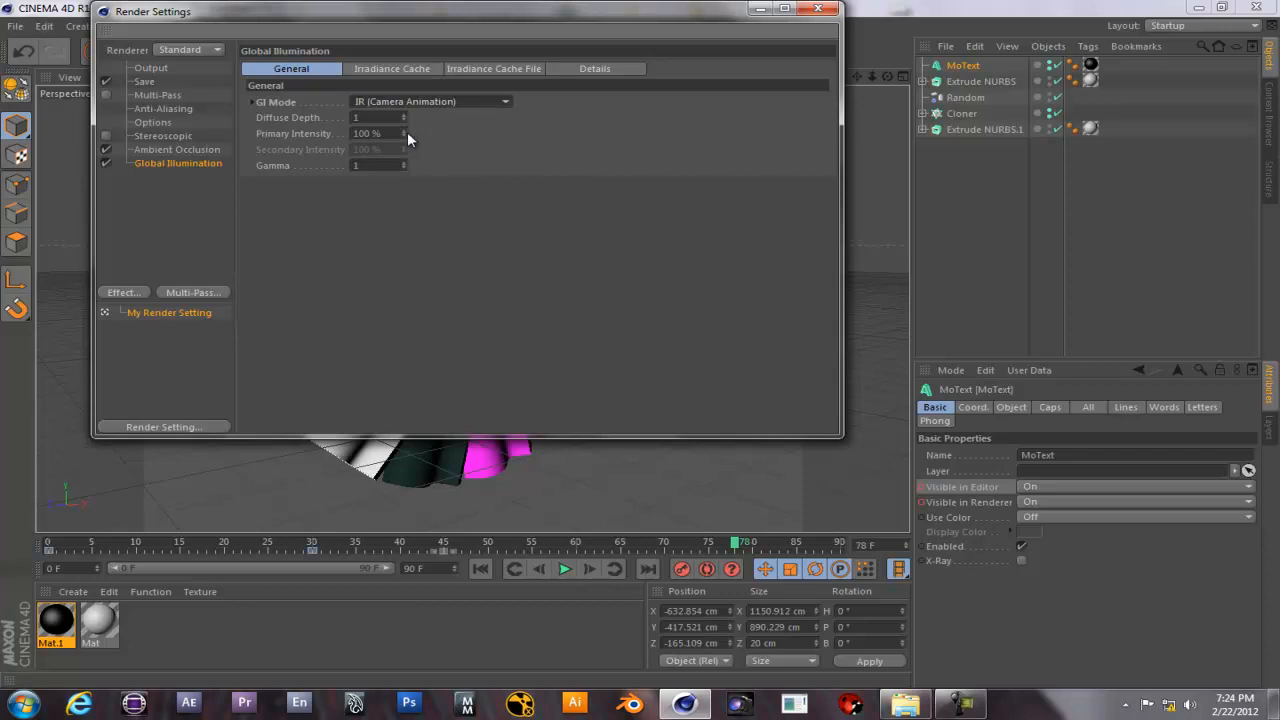
Set the irradiance cache's Stochastic Samples to High, Smoothing to Medium and Oversampling to Medium.
left_click(381, 70)
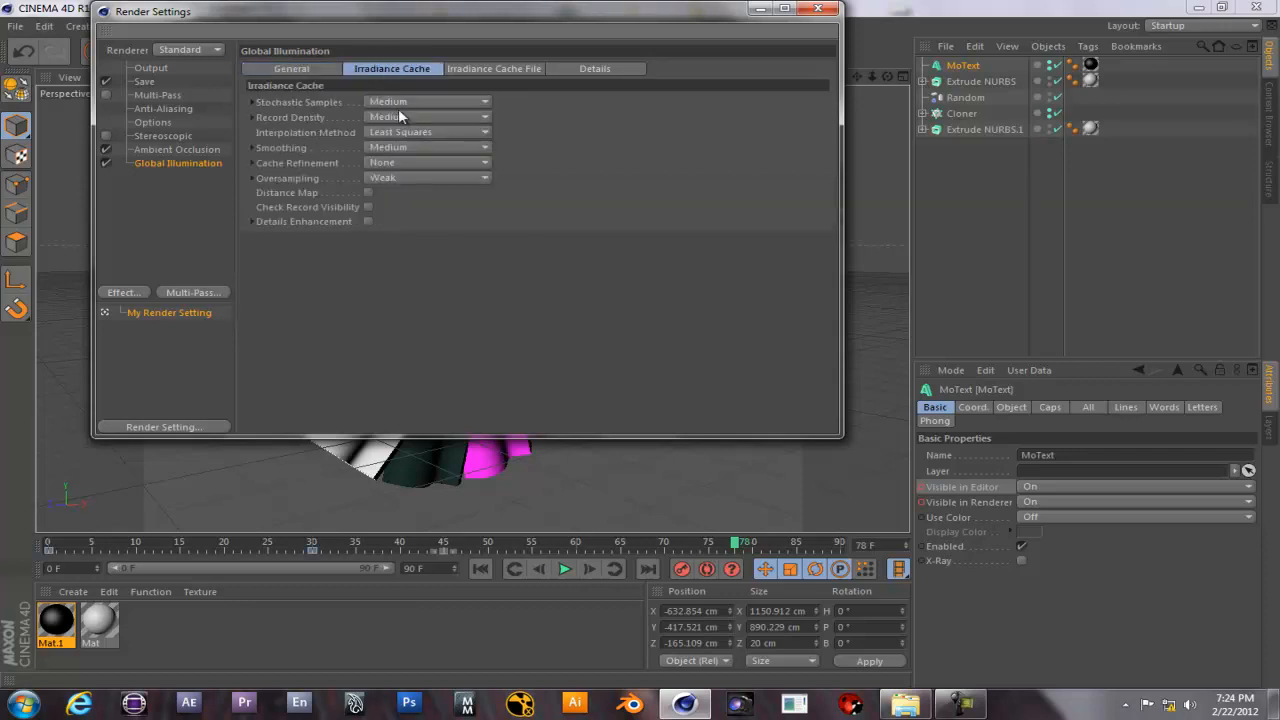
left_click(410, 103)
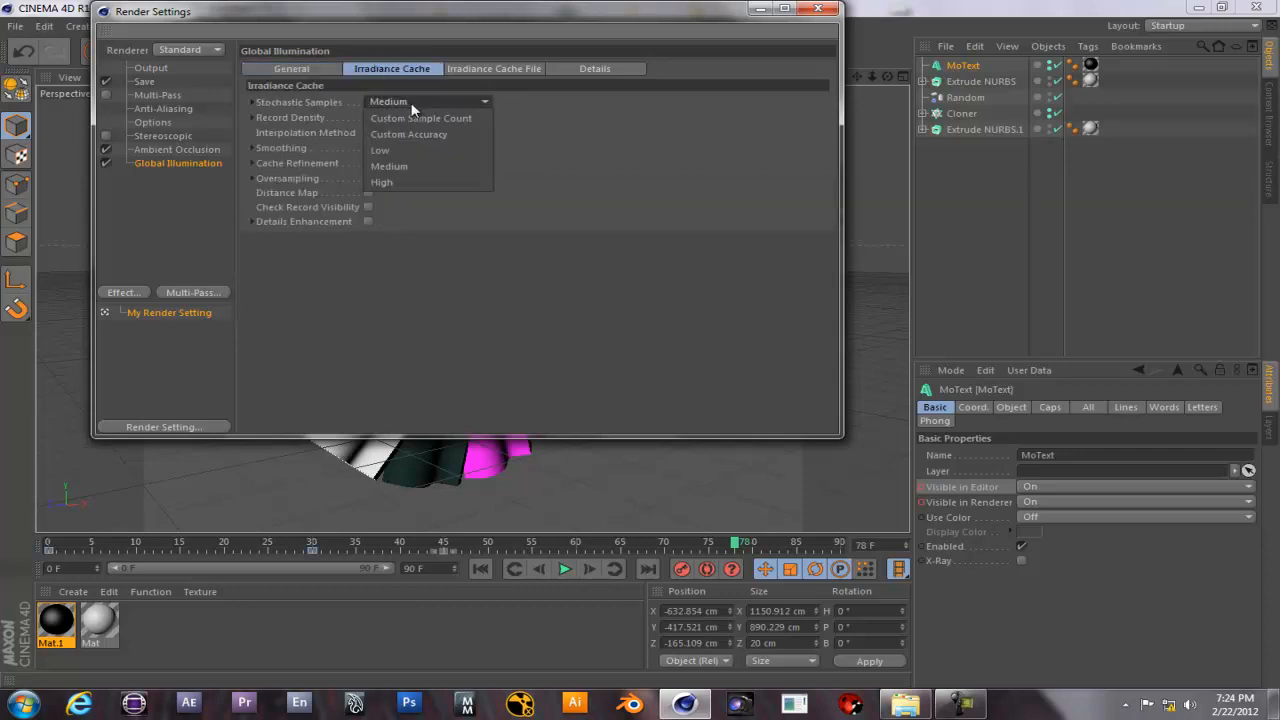
left_click(409, 181)
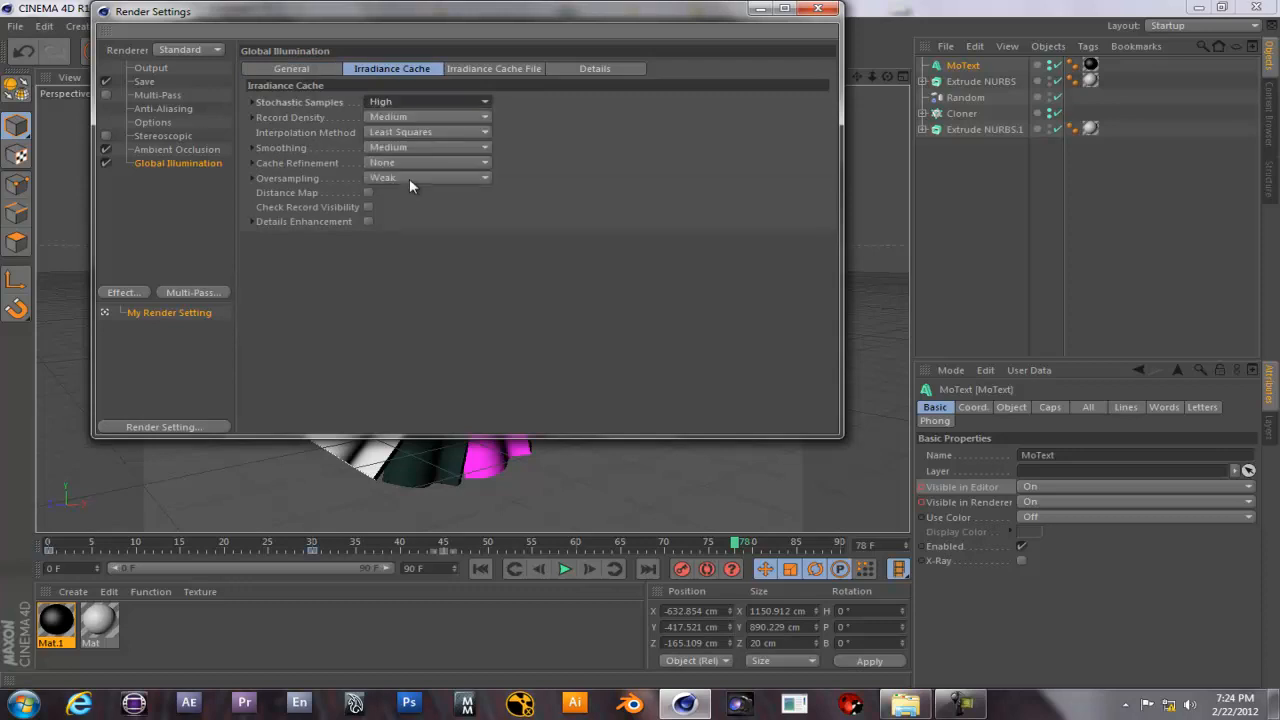
left_click(408, 148)
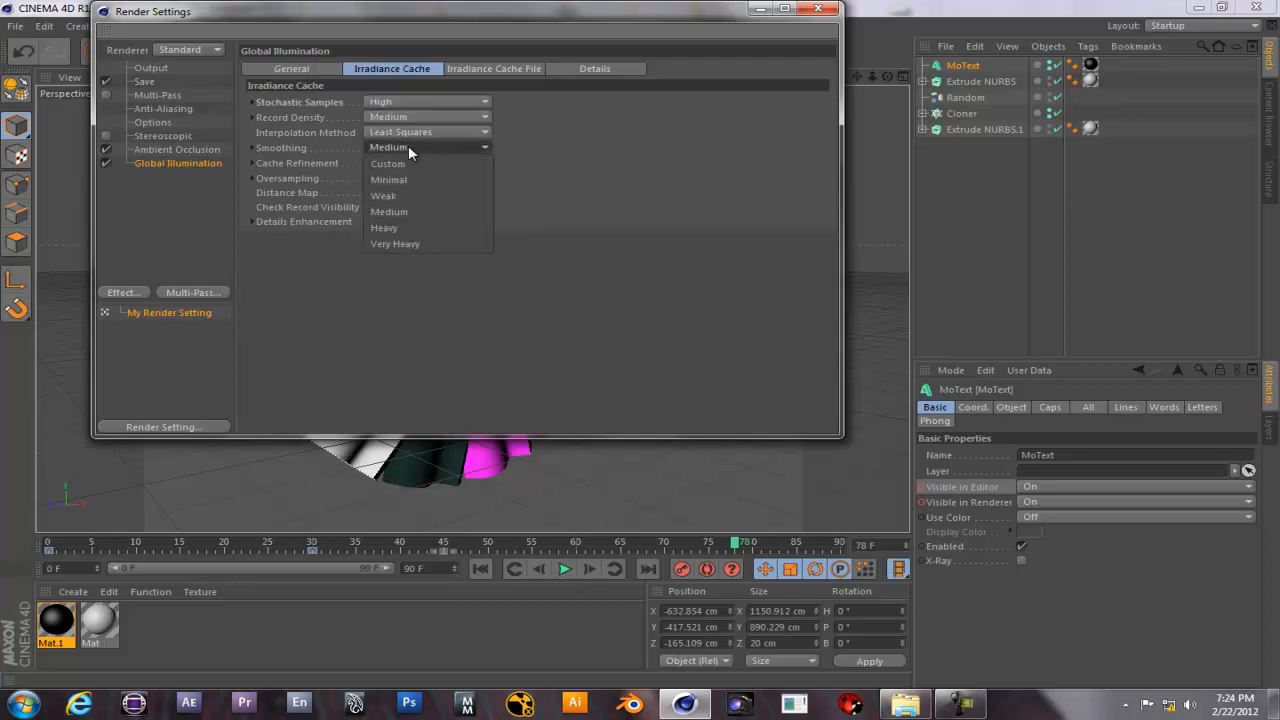
left_click(397, 211)
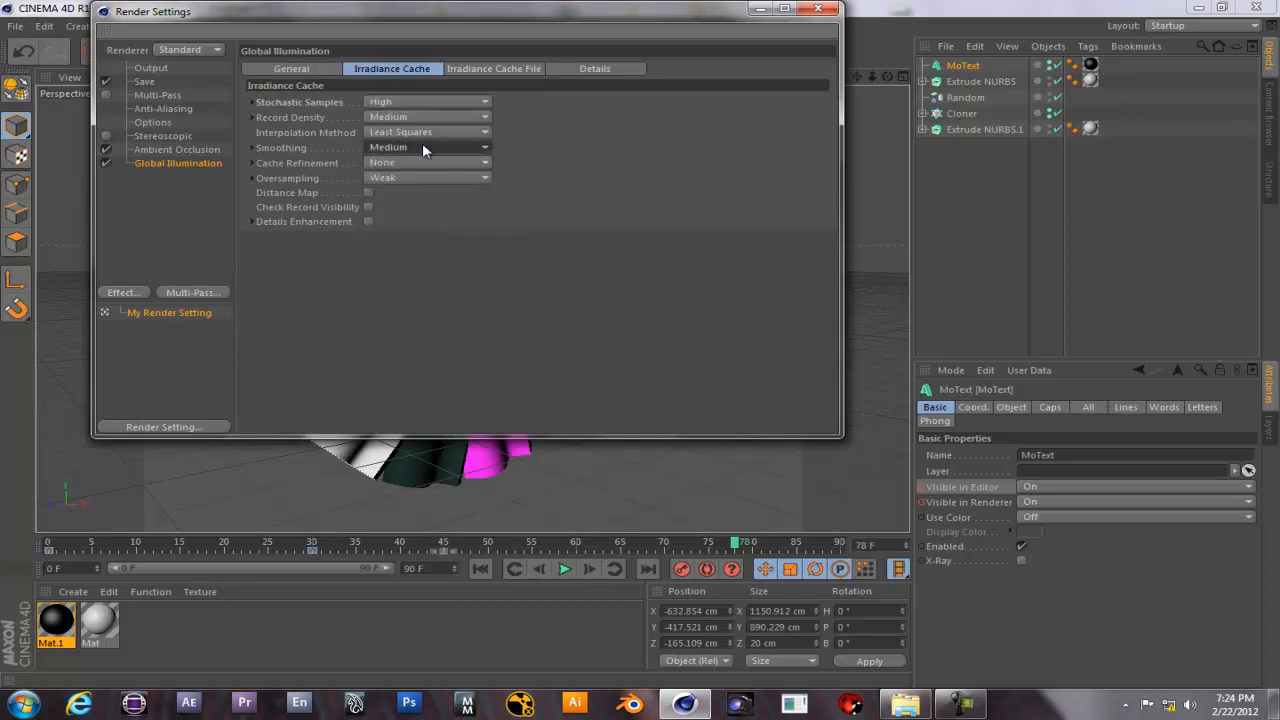
left_click(399, 177)
left_click(396, 255)
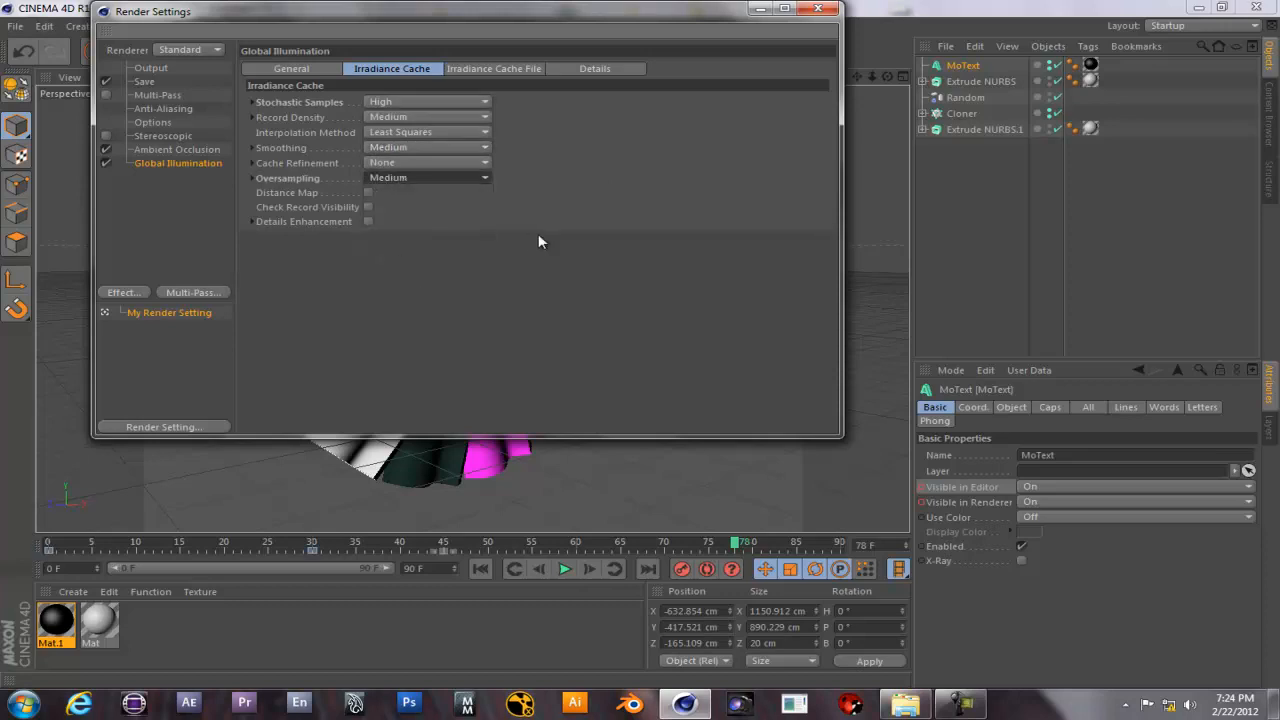
Set ambient occlusion to 12.6 cm maximum ray length, 5% dispersion, 12% accuracy and 10 maximum samples, then close the render settings.
left_click(174, 150)
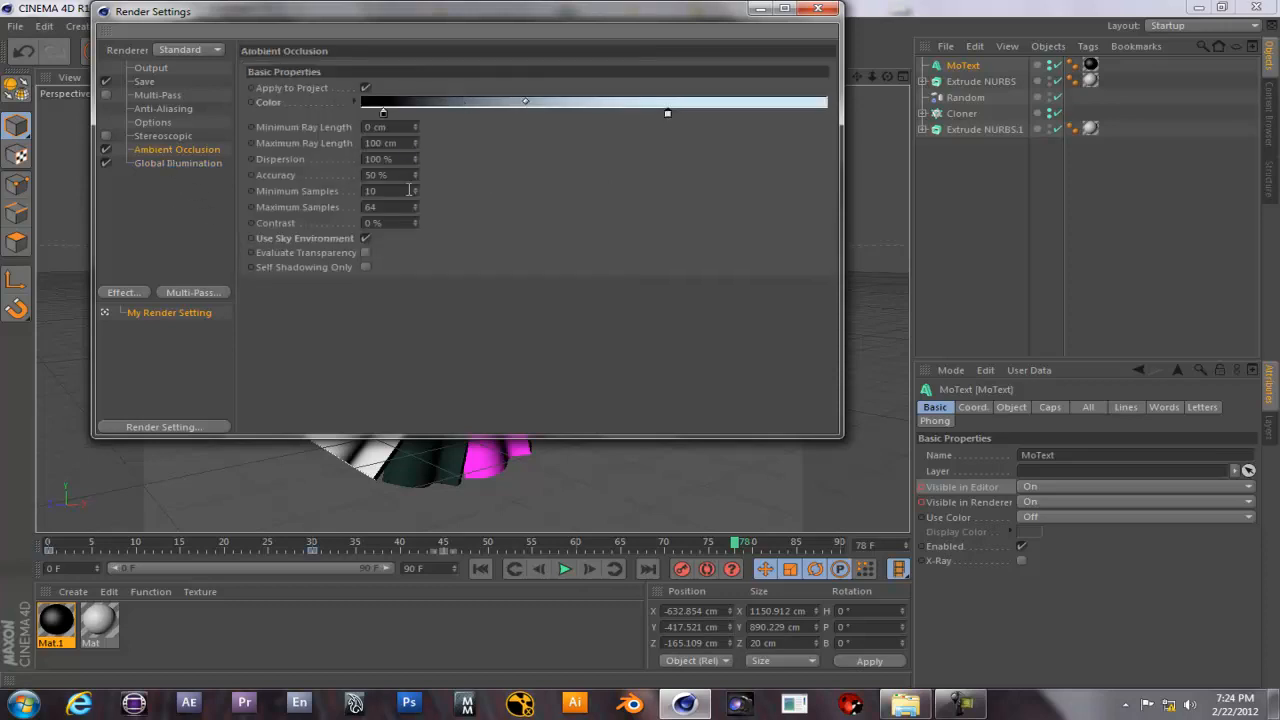
left_click_drag(415, 142, 417, 143)
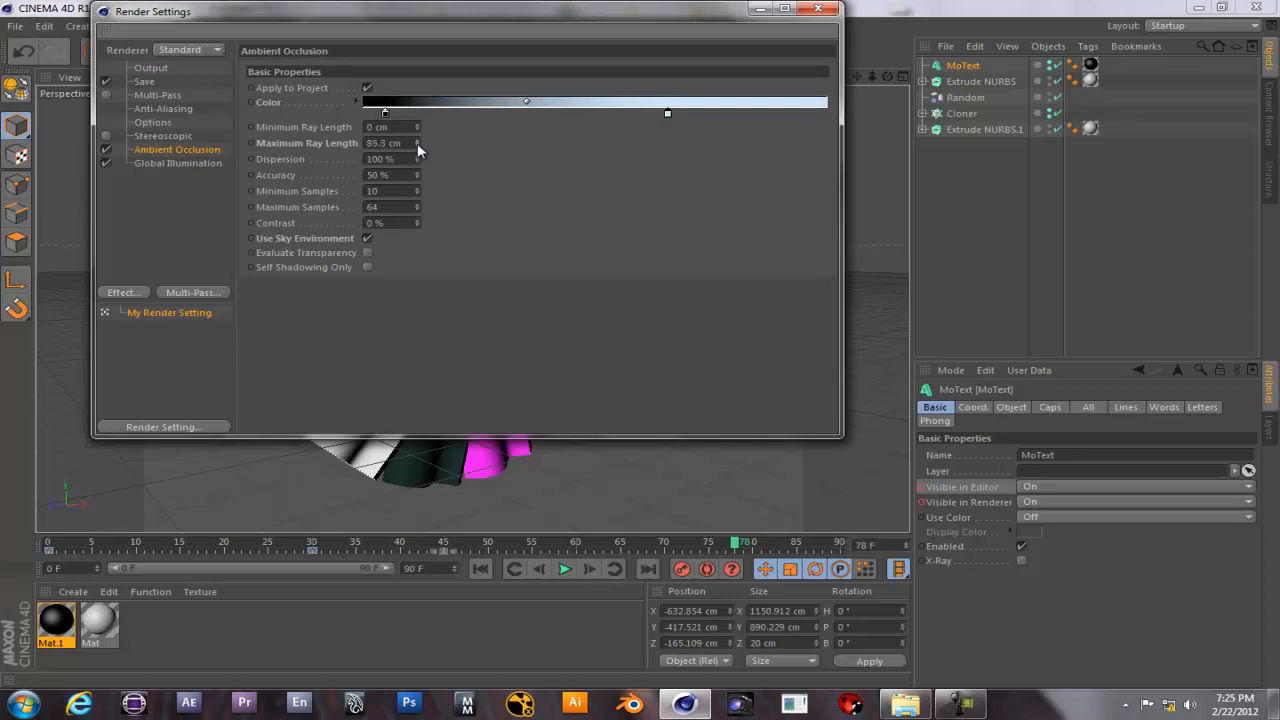
left_click_drag(417, 143, 418, 146)
left_click_drag(418, 171, 418, 172)
left_click_drag(418, 206, 418, 208)
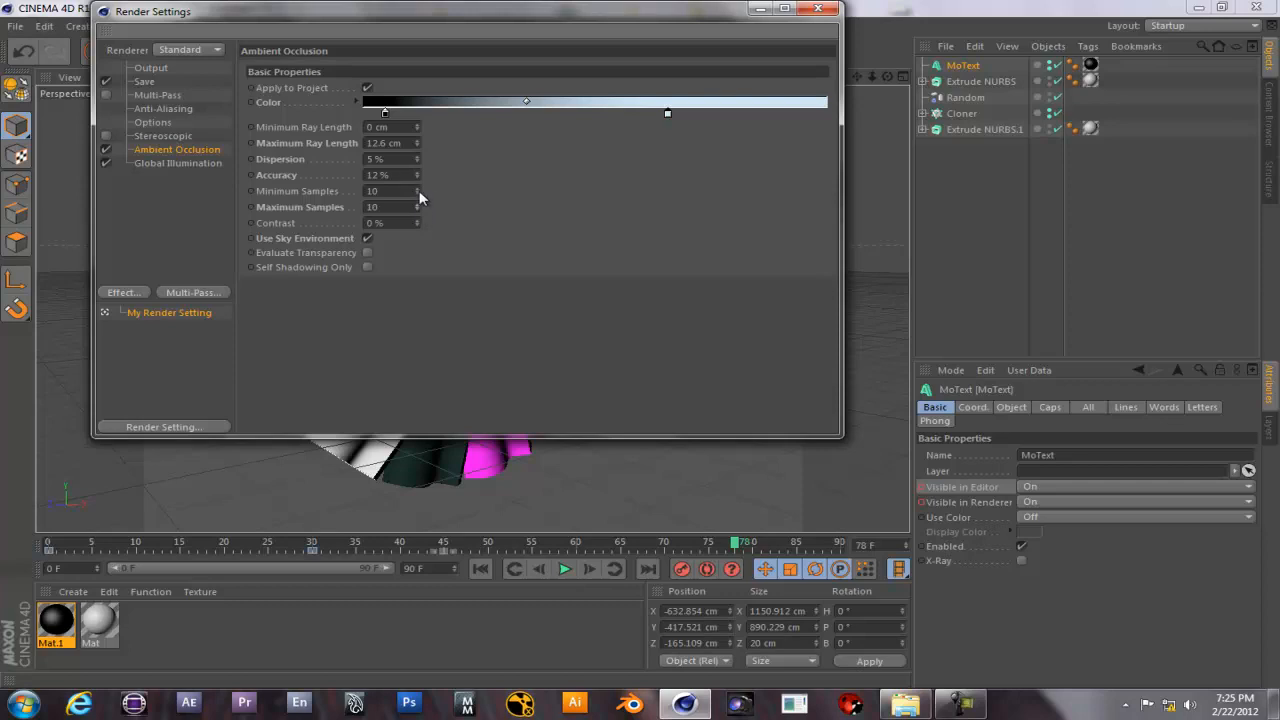
left_click(416, 189)
left_click(158, 67)
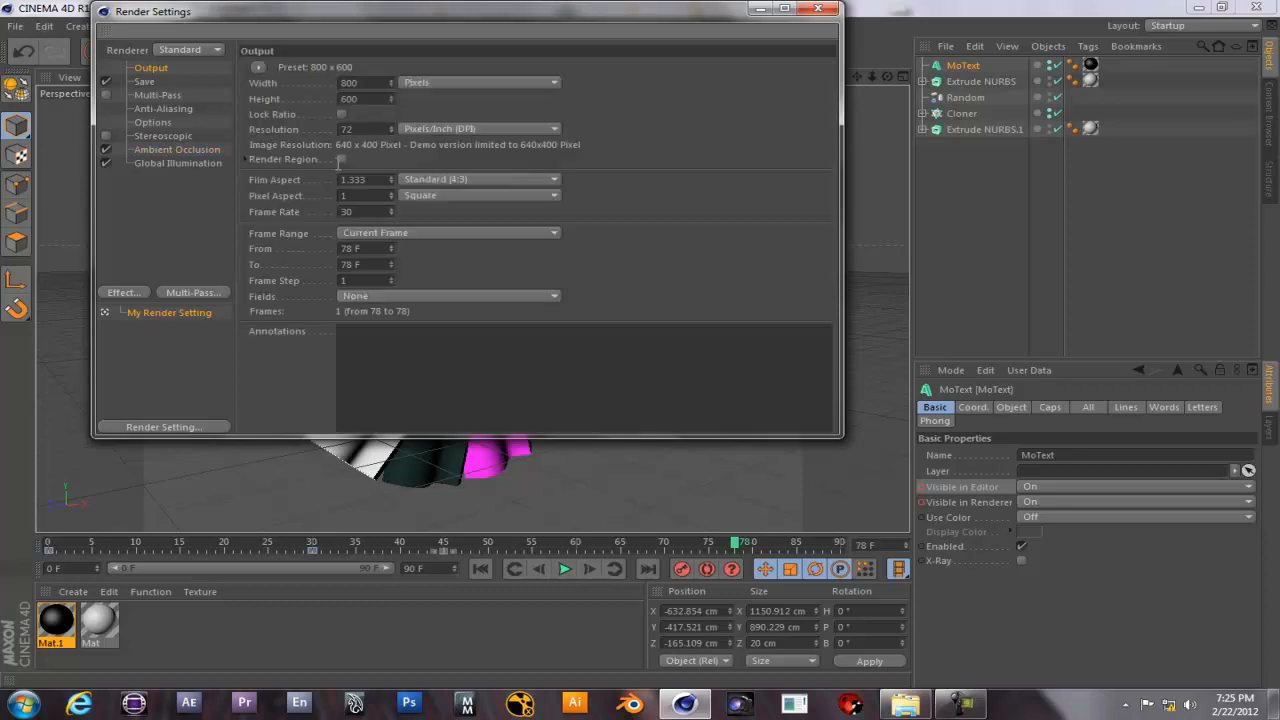
left_click(820, 10)
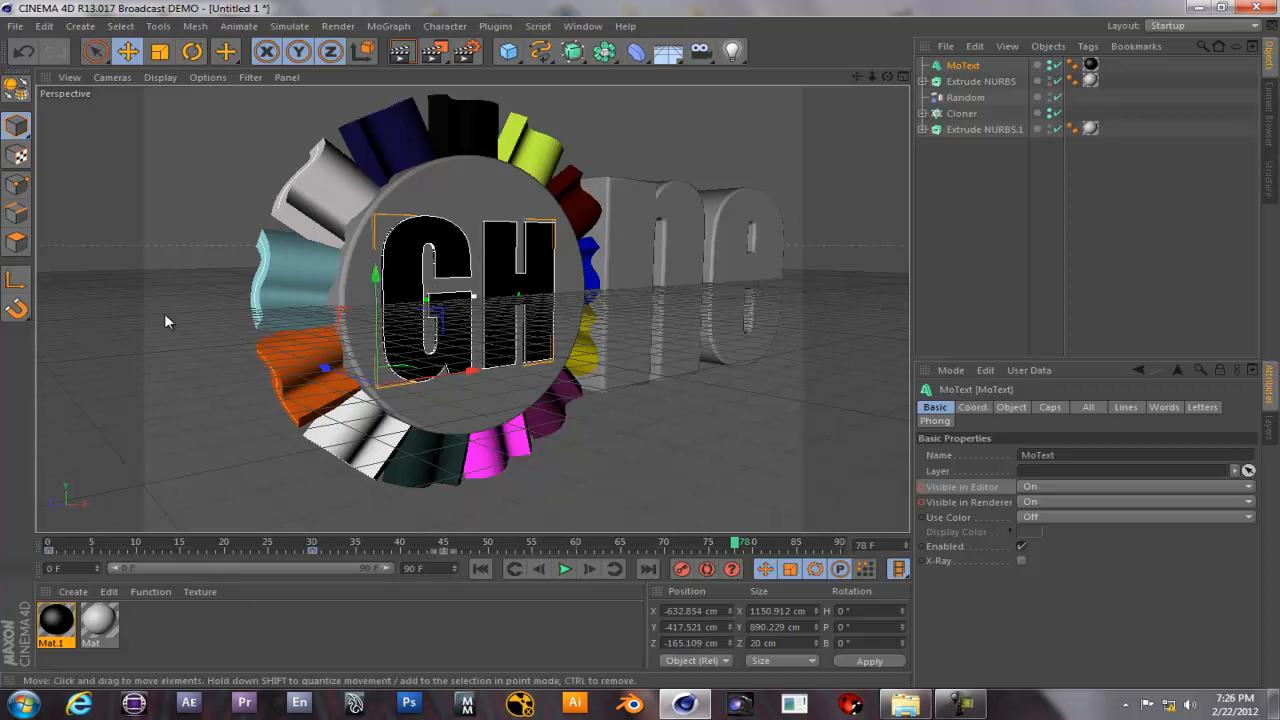
Add a standard camera to the scene from the current perspective view.
left_click(81, 27)
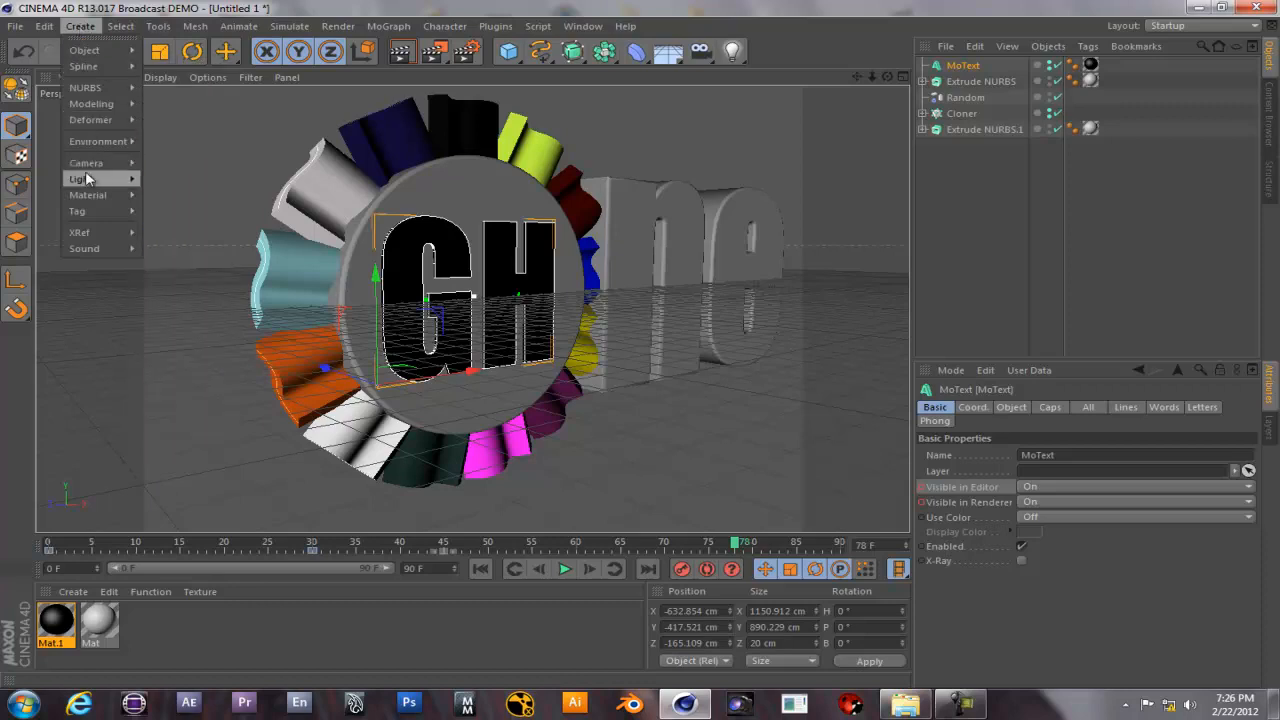
mouse_move(88, 164)
left_click(187, 166)
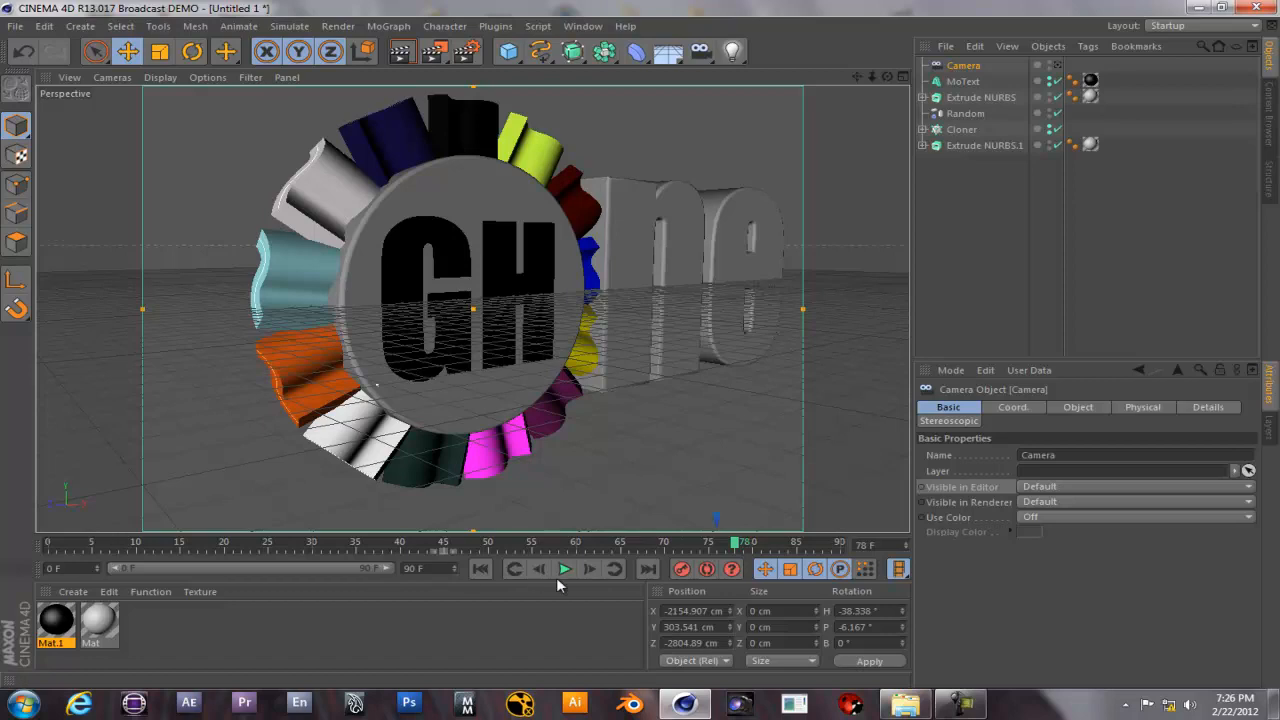
Record a keyframe of the camera's position, scale and rotation at frame 0.
left_click(481, 568)
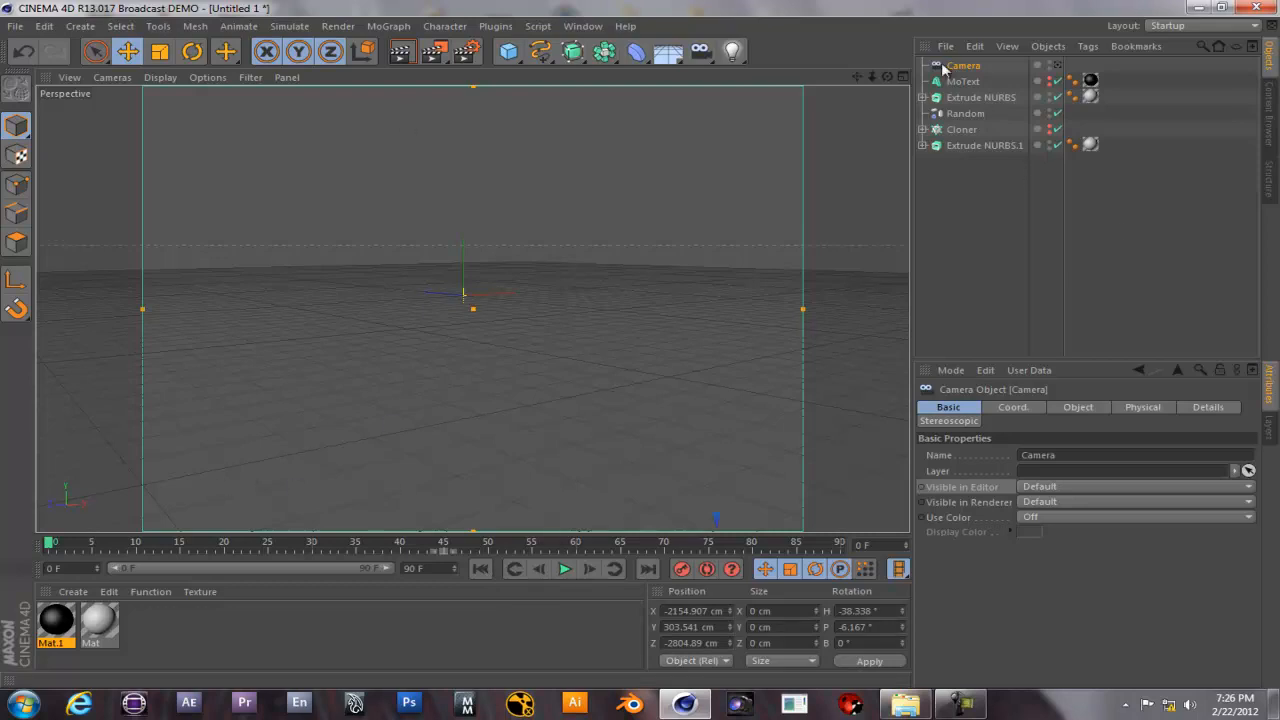
left_click(1014, 409)
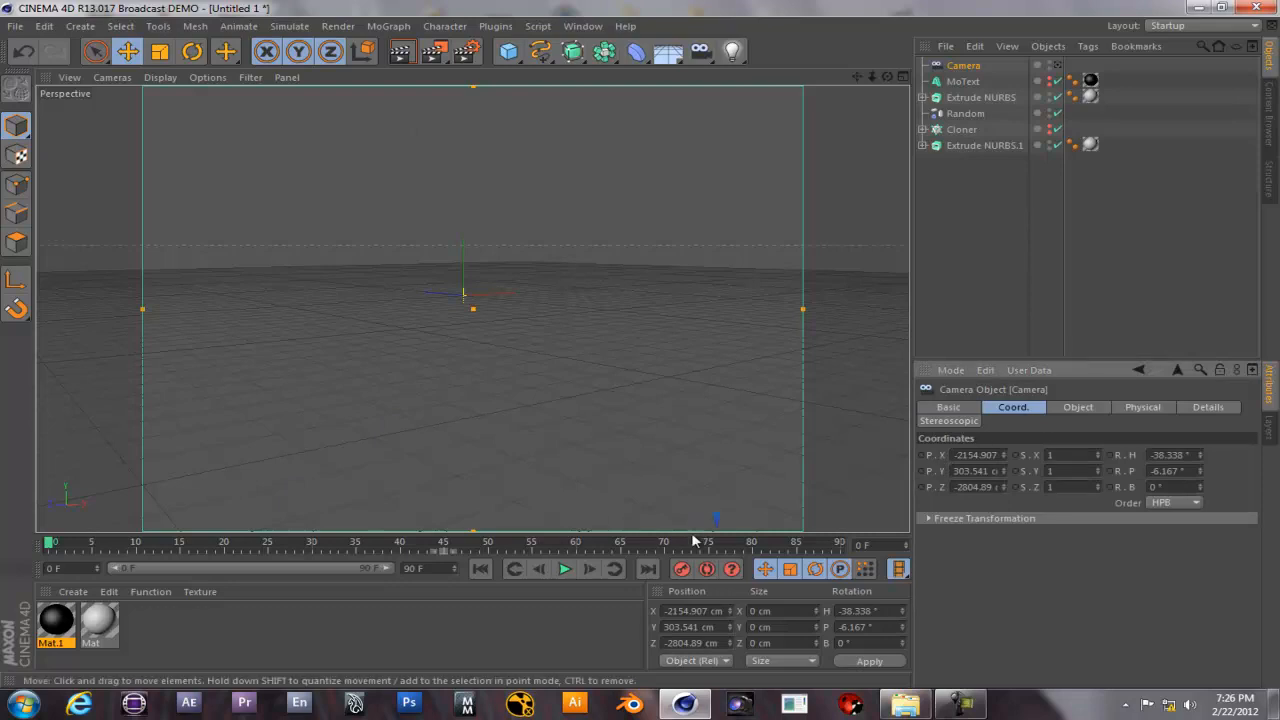
left_click(681, 568)
Play the animation to frame 36 and make the new camera the active scene camera of the perspective view.
left_click(564, 570)
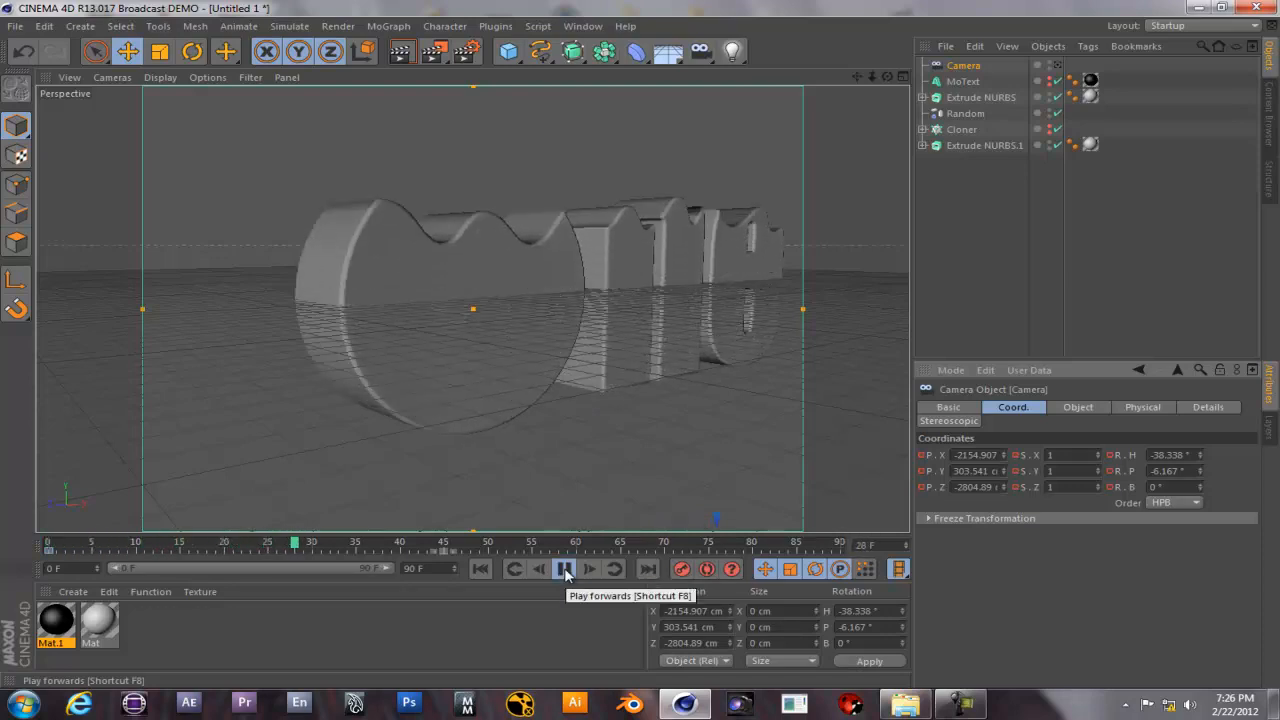
left_click(564, 570)
scroll(511, 306, "down", 3)
scroll(511, 306, "up", 2)
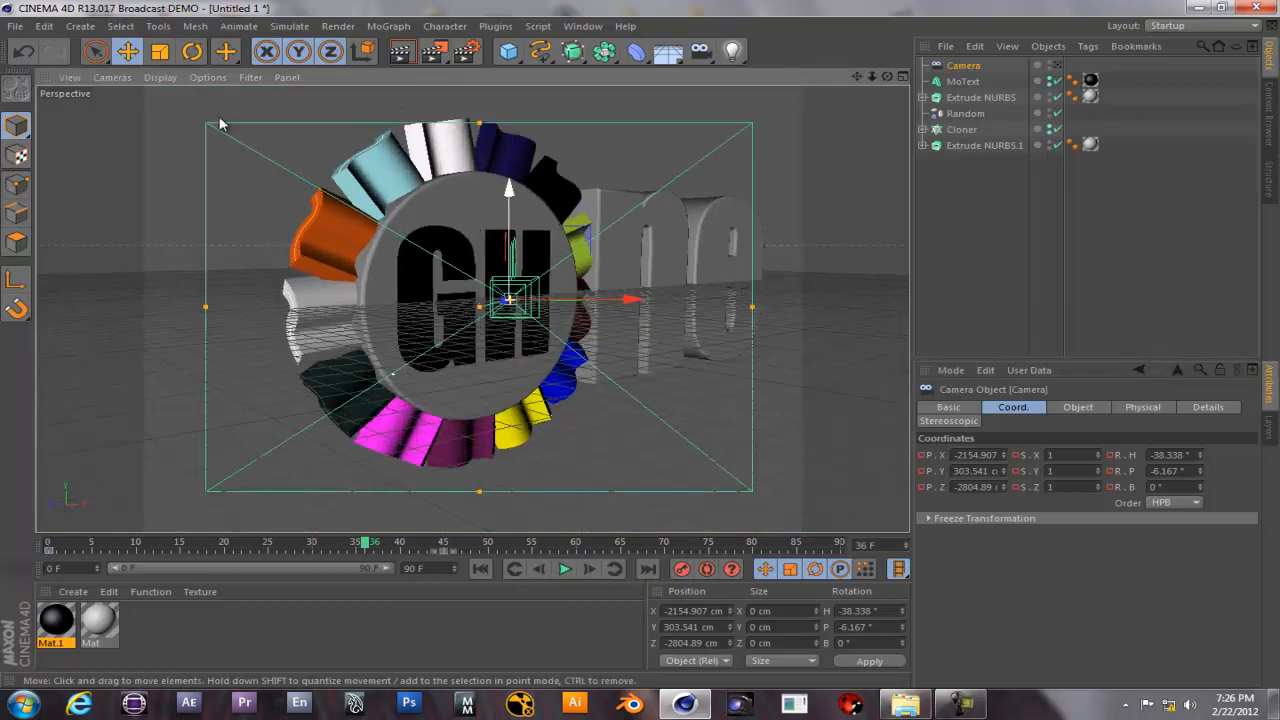
left_click(112, 77)
mouse_move(132, 120)
left_click(300, 121)
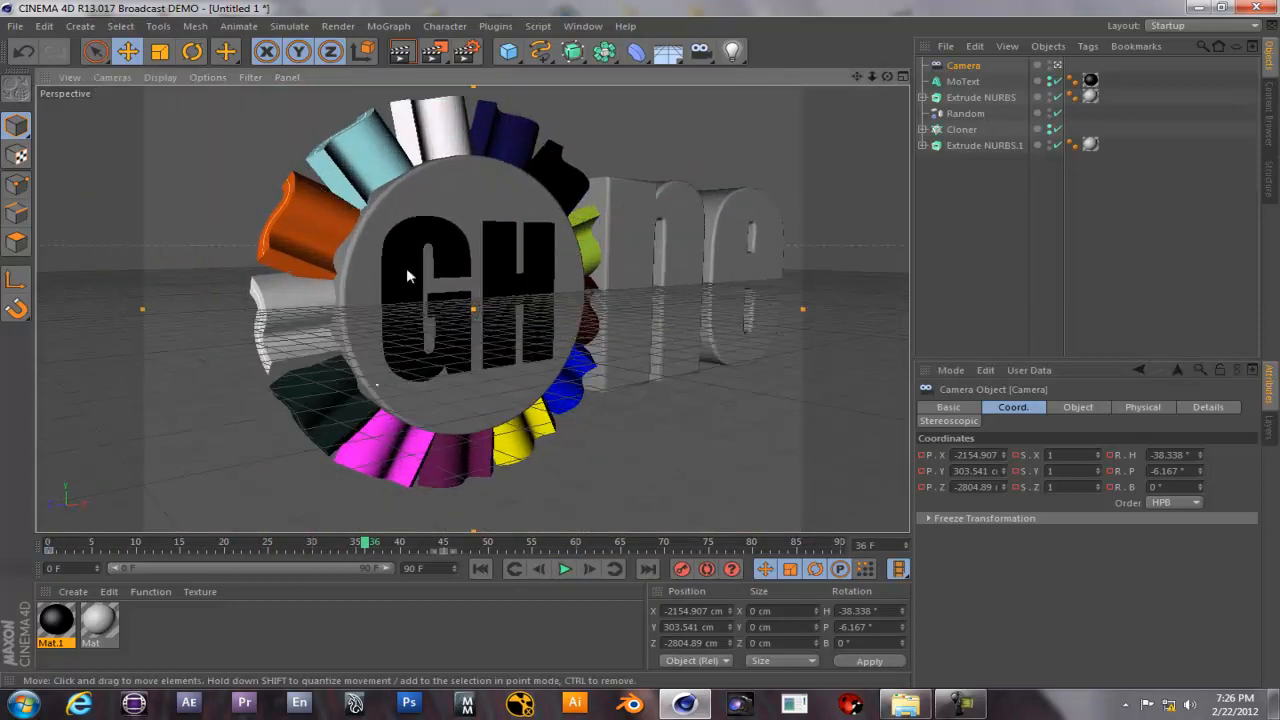
Try to widen the camera framing around the logo at frame 36, then scrub back to the start of the animation.
scroll(633, 326, "down", 1)
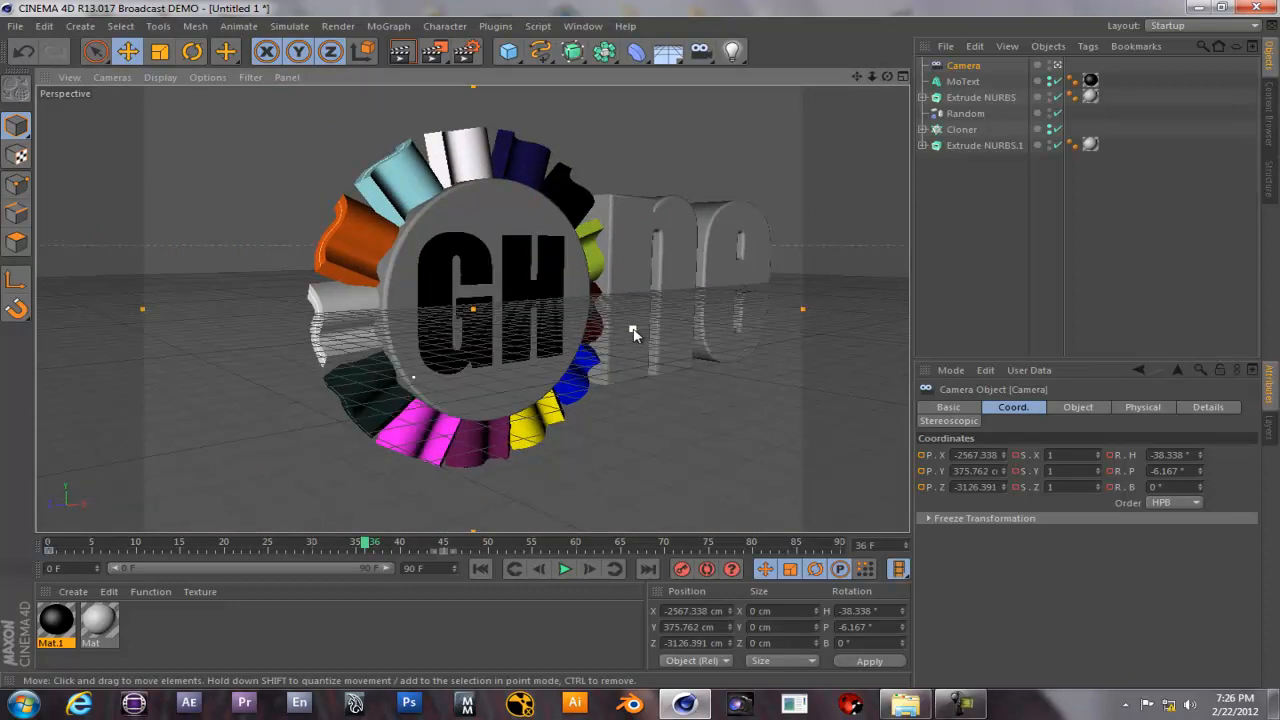
left_click_drag(644, 303, 540, 411, "alt")
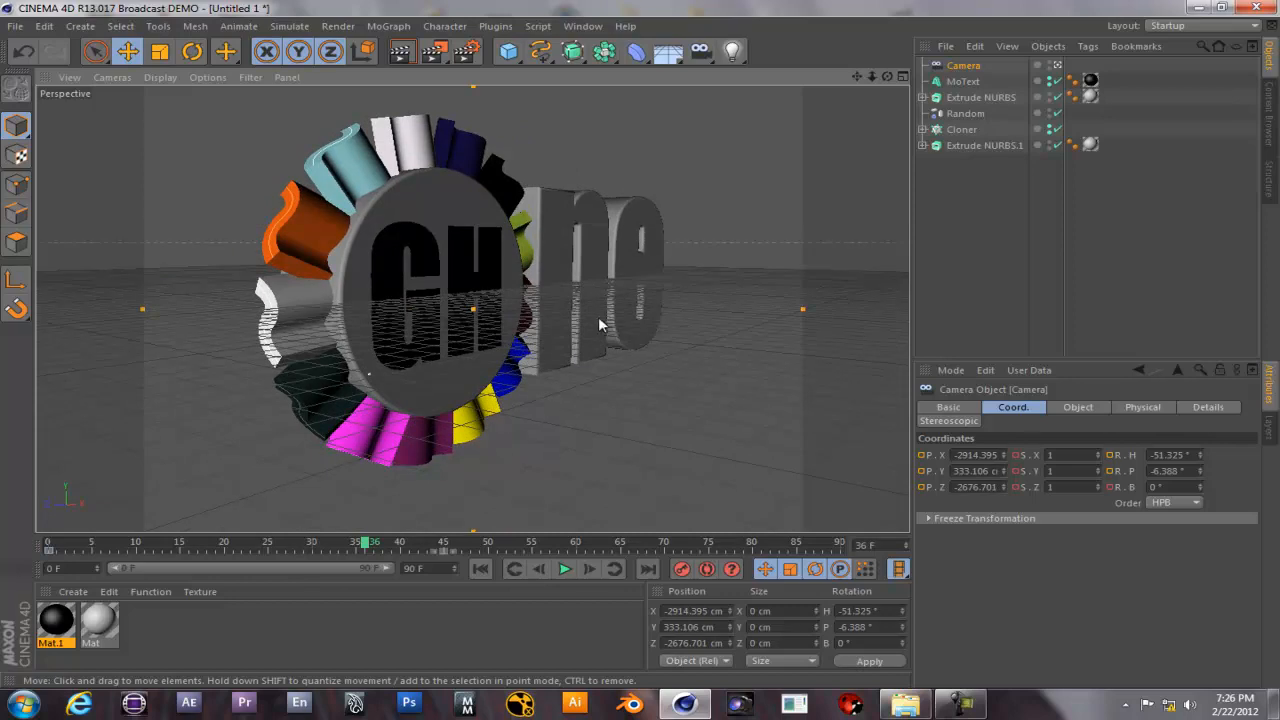
left_click_drag(597, 330, 595, 313, "alt")
scroll(595, 313, "down", 1)
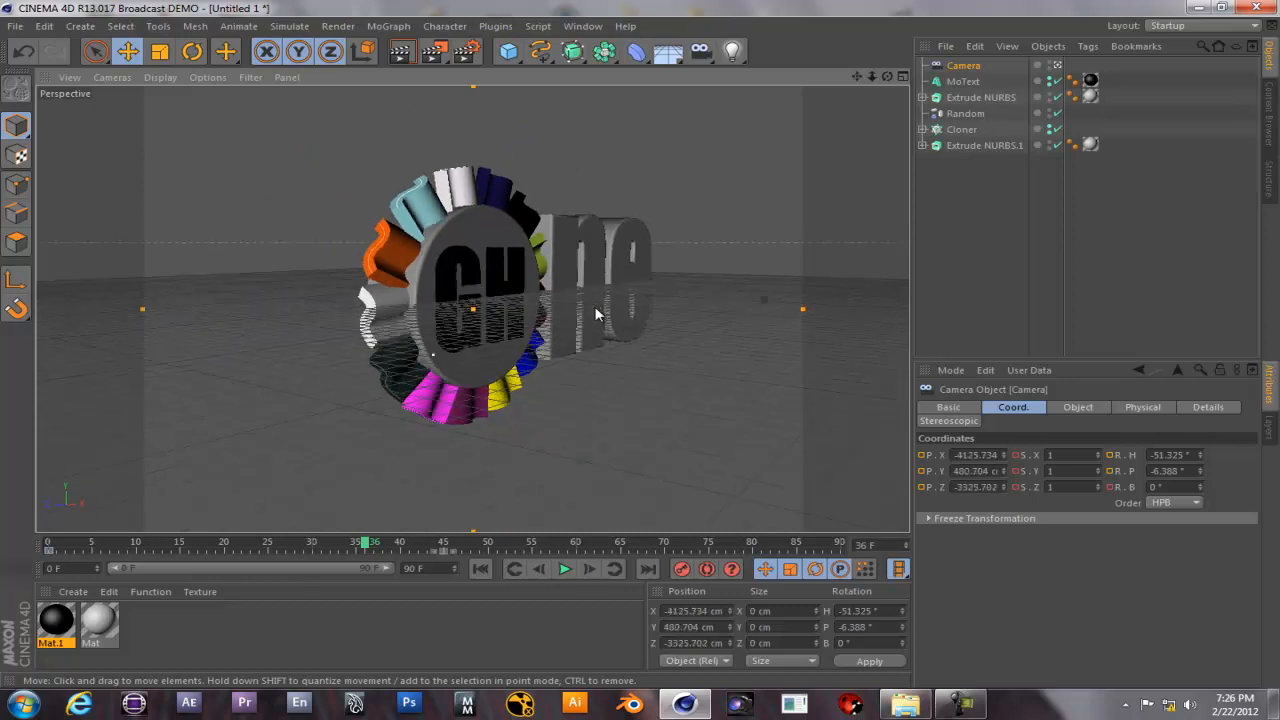
scroll(595, 313, "down", 1)
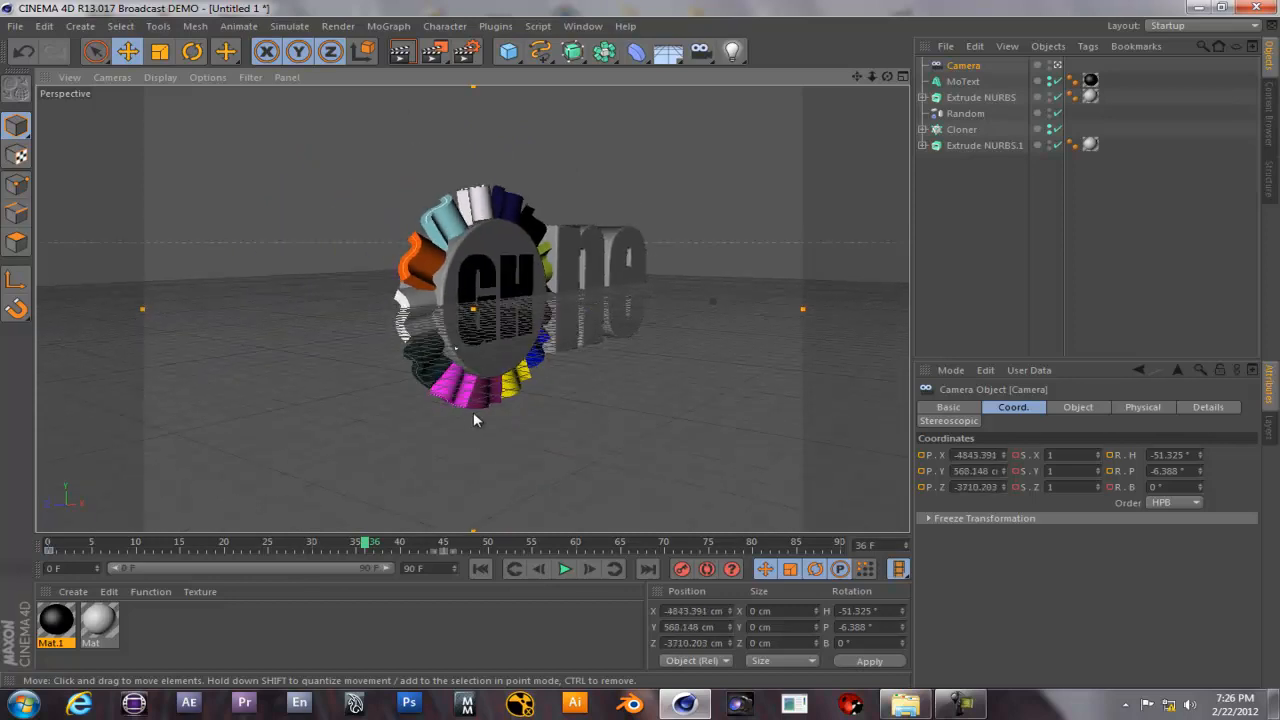
left_click_drag(255, 545, 48, 545)
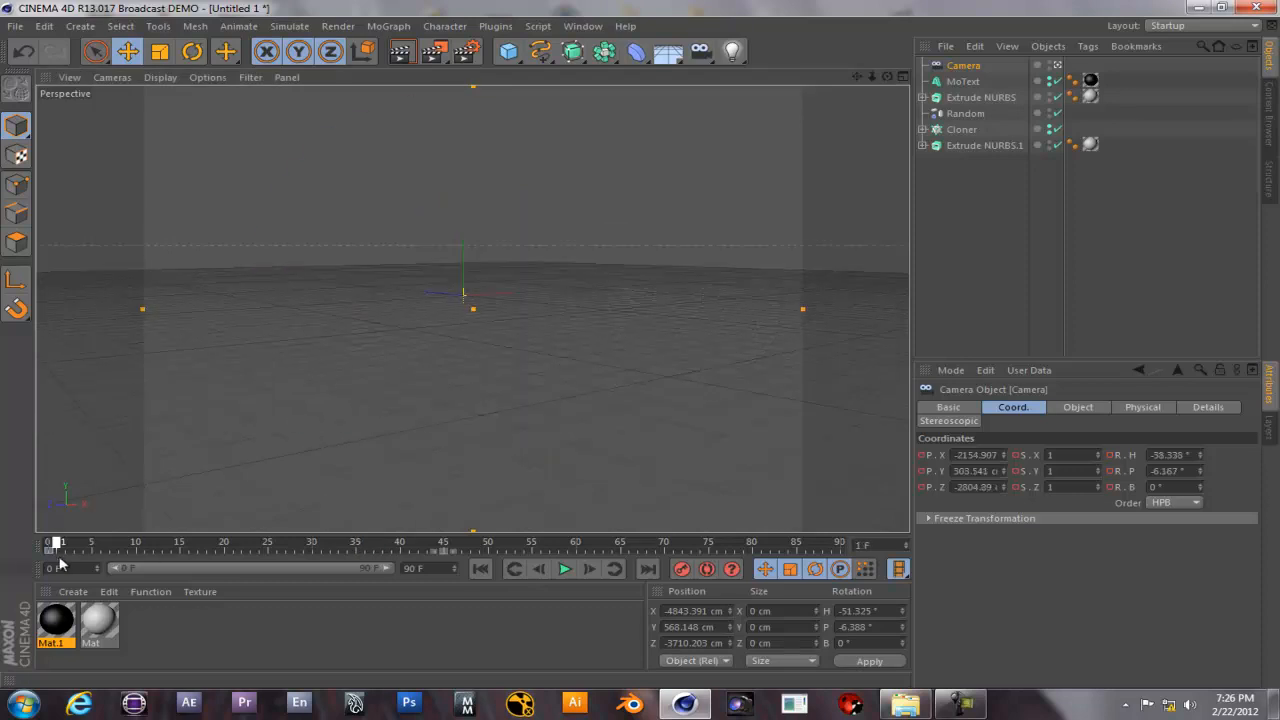
Play the animation past frame 30, then try a wider, slightly orbited camera framing of the logo at frame 25.
left_click(564, 568)
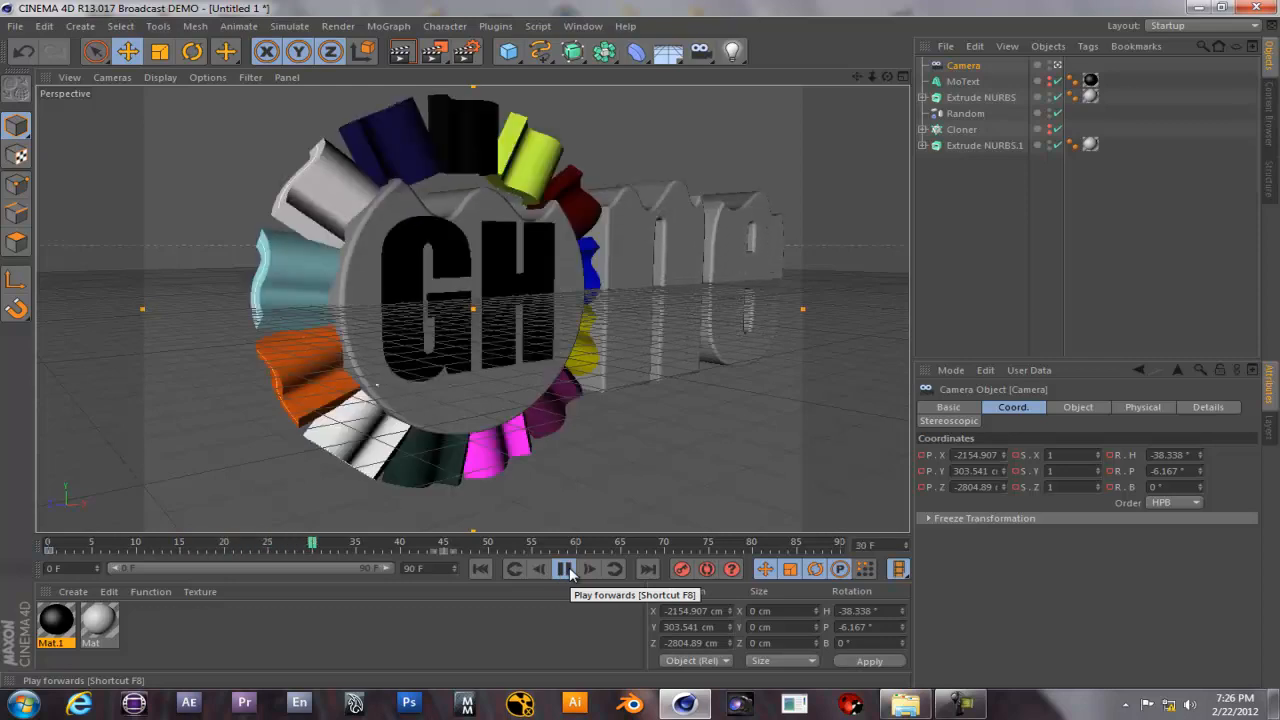
left_click(565, 568)
left_click_drag(327, 545, 268, 545)
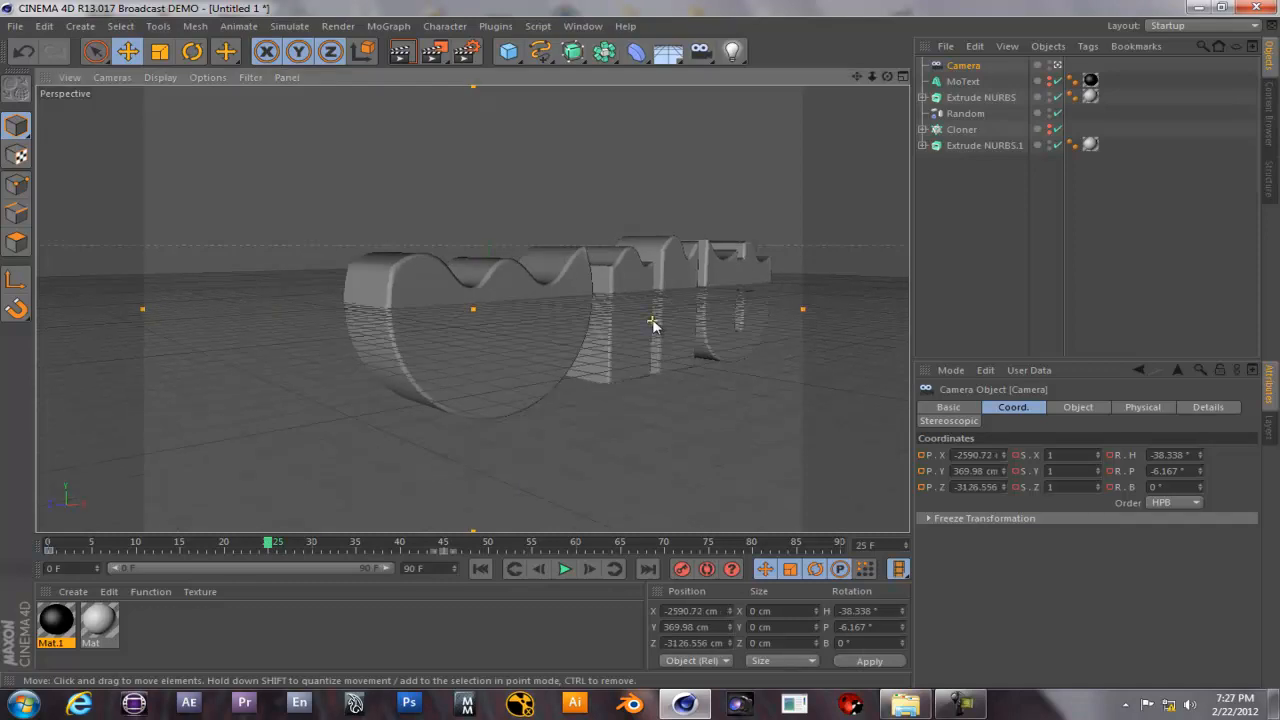
scroll(650, 325, "down", 3)
left_click_drag(500, 391, 527, 388, "alt")
left_click_drag(403, 553, 436, 545)
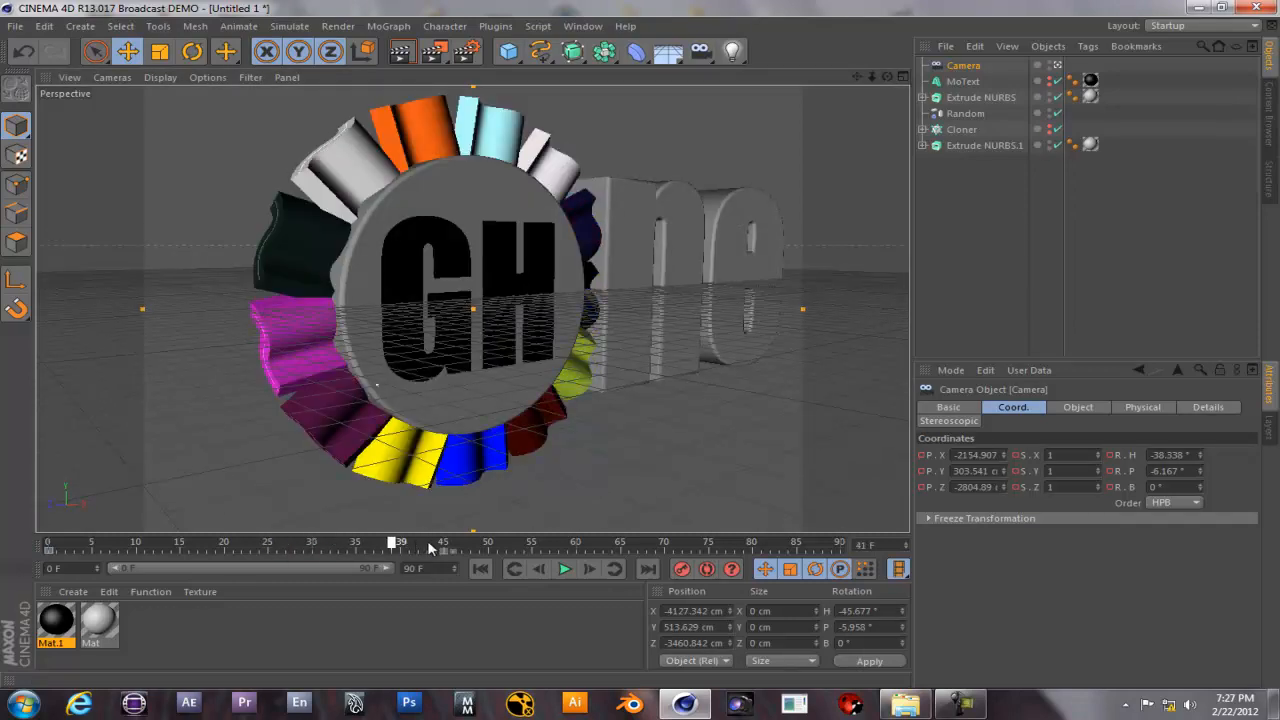
Try to frame the complete logo by orbiting and pulling back the camera at frame 44, then deselect the camera.
left_click_drag(537, 333, 624, 369, "alt")
scroll(624, 364, "down", 3)
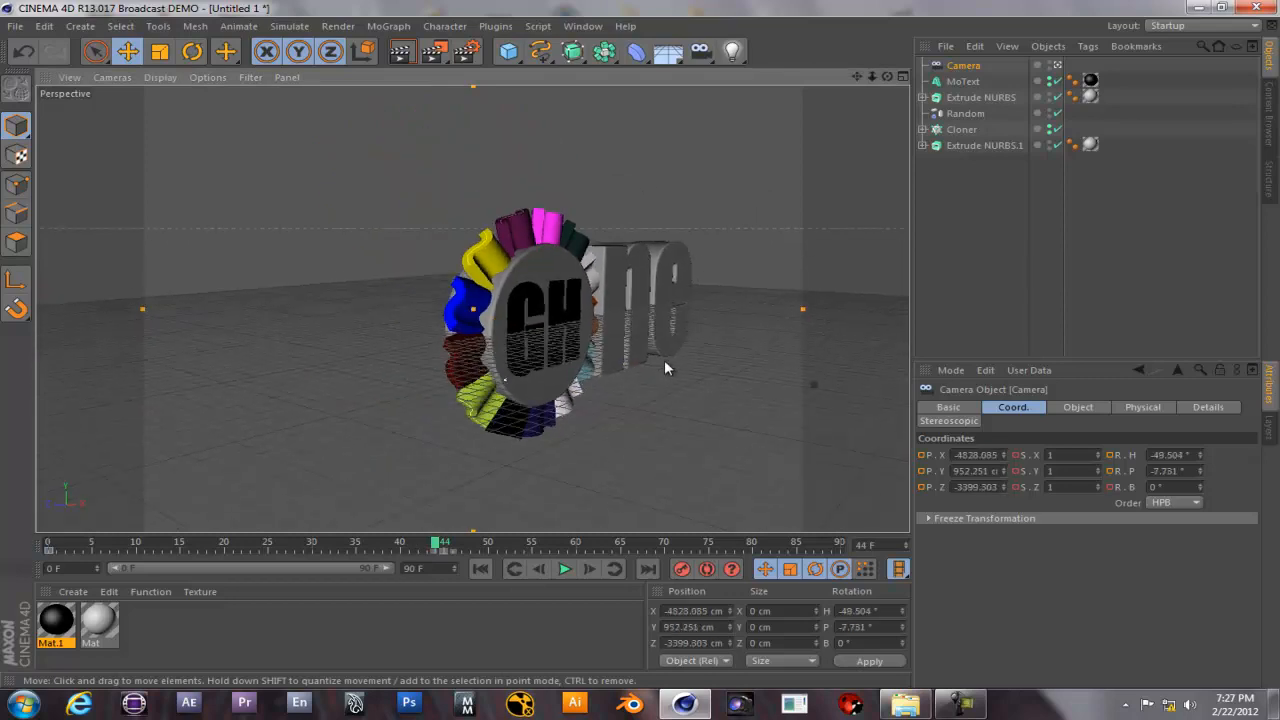
scroll(664, 361, "up", 1)
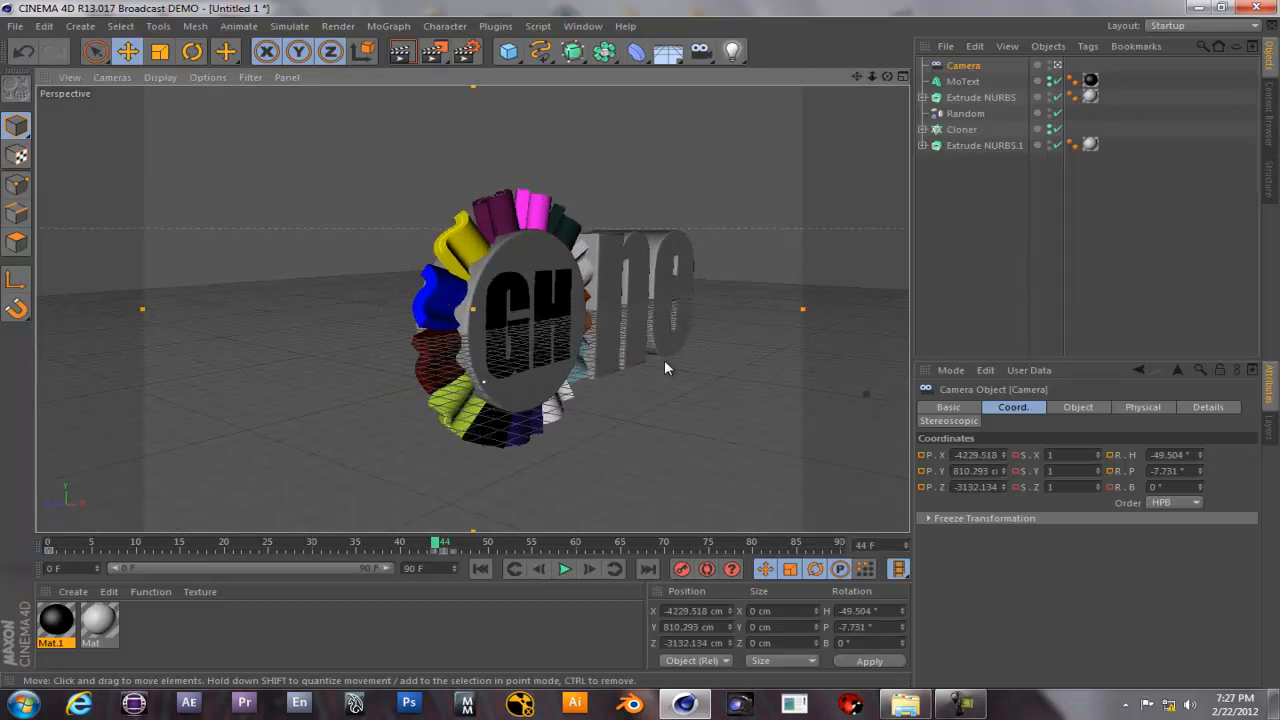
left_click_drag(612, 305, 565, 293, "alt")
middle_click_drag(563, 287, 566, 287, "alt")
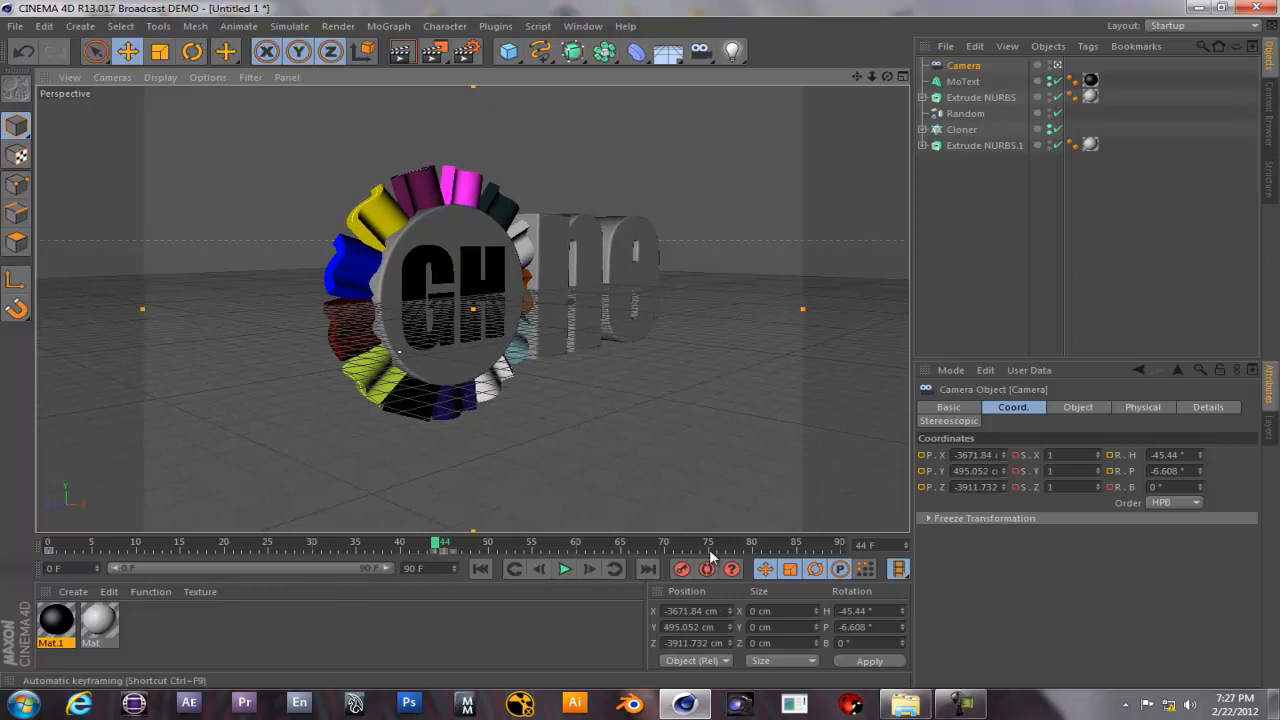
left_click(889, 546)
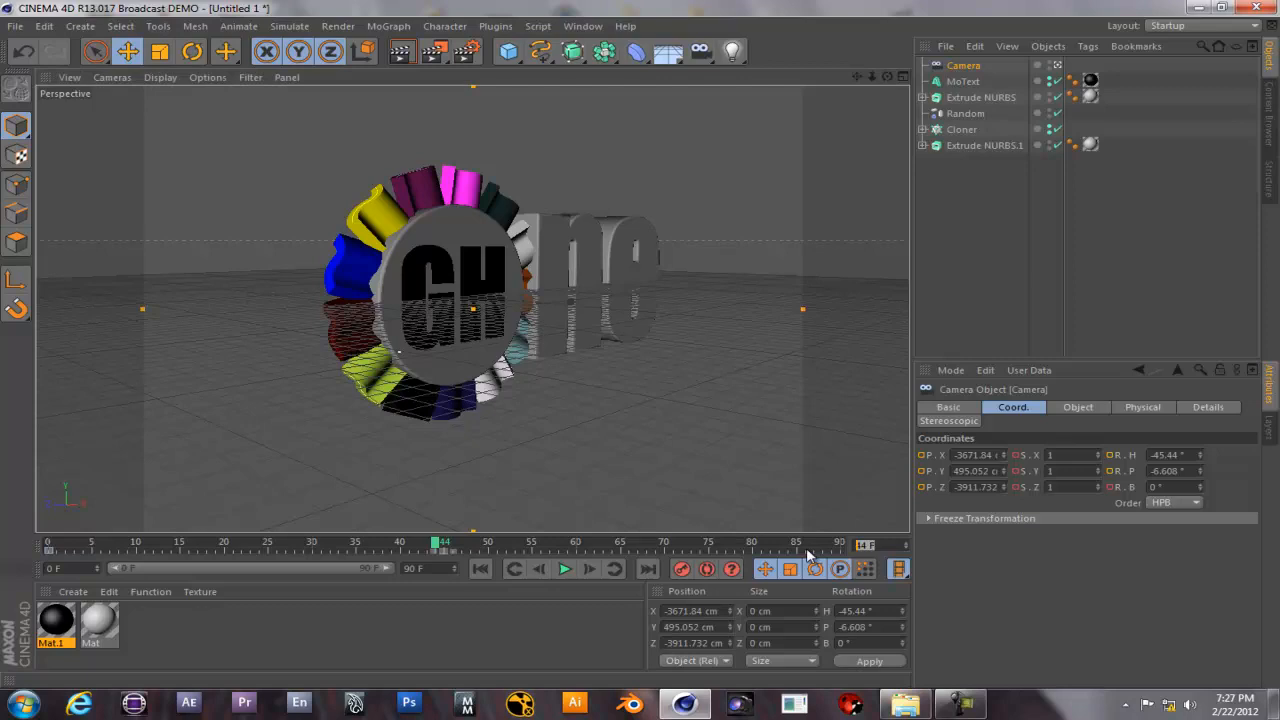
left_click(640, 470)
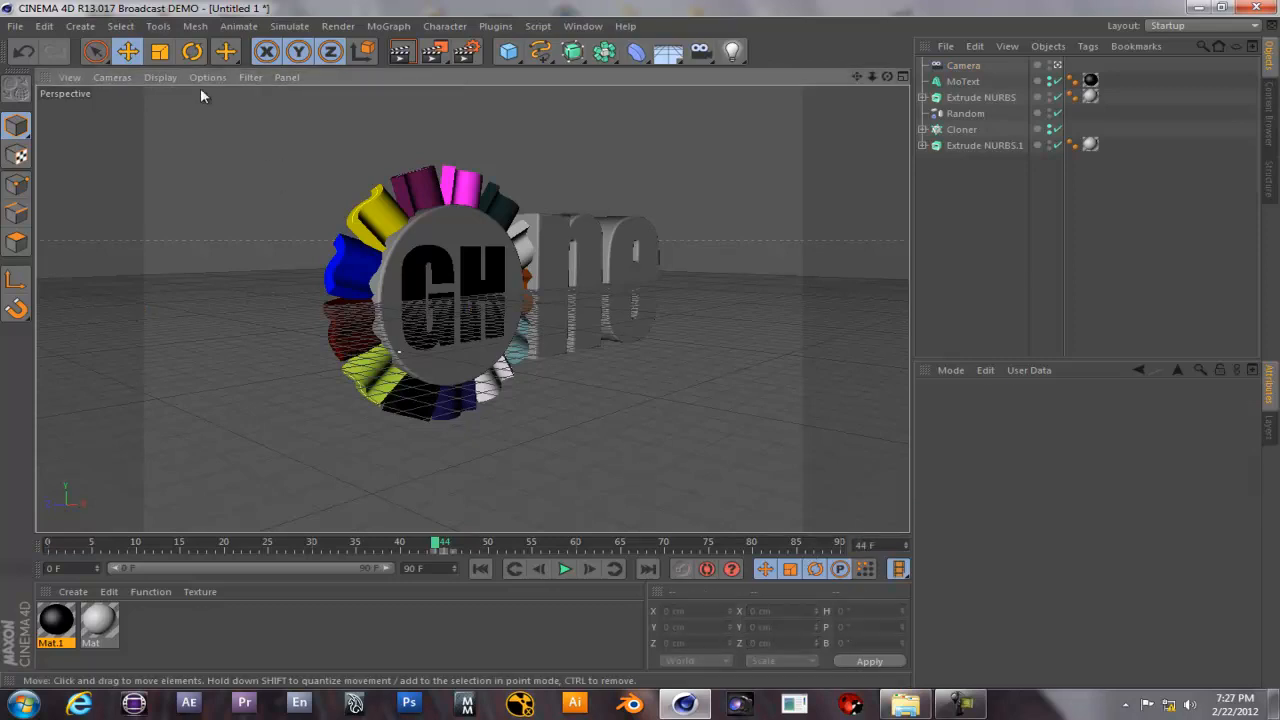
Add two cubes and move the second one along Z to about -1259 cm at frame 30.
left_click(510, 52)
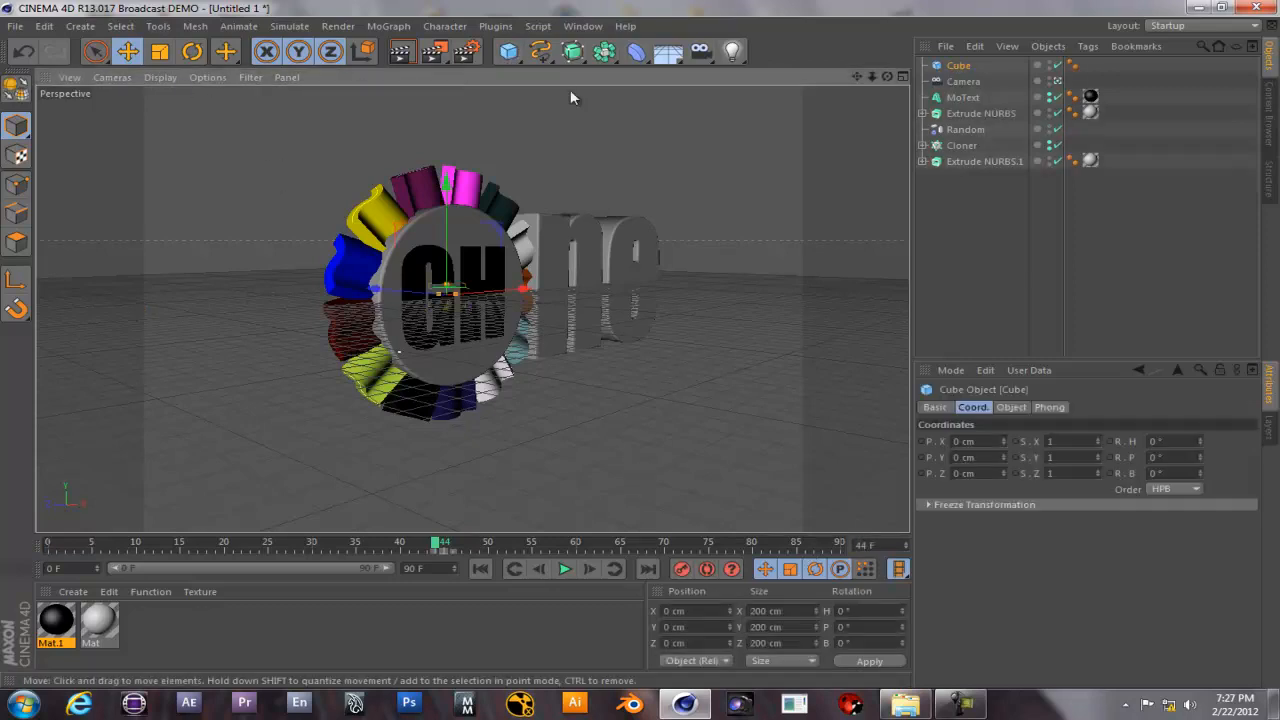
left_click(516, 57)
left_click(28, 546)
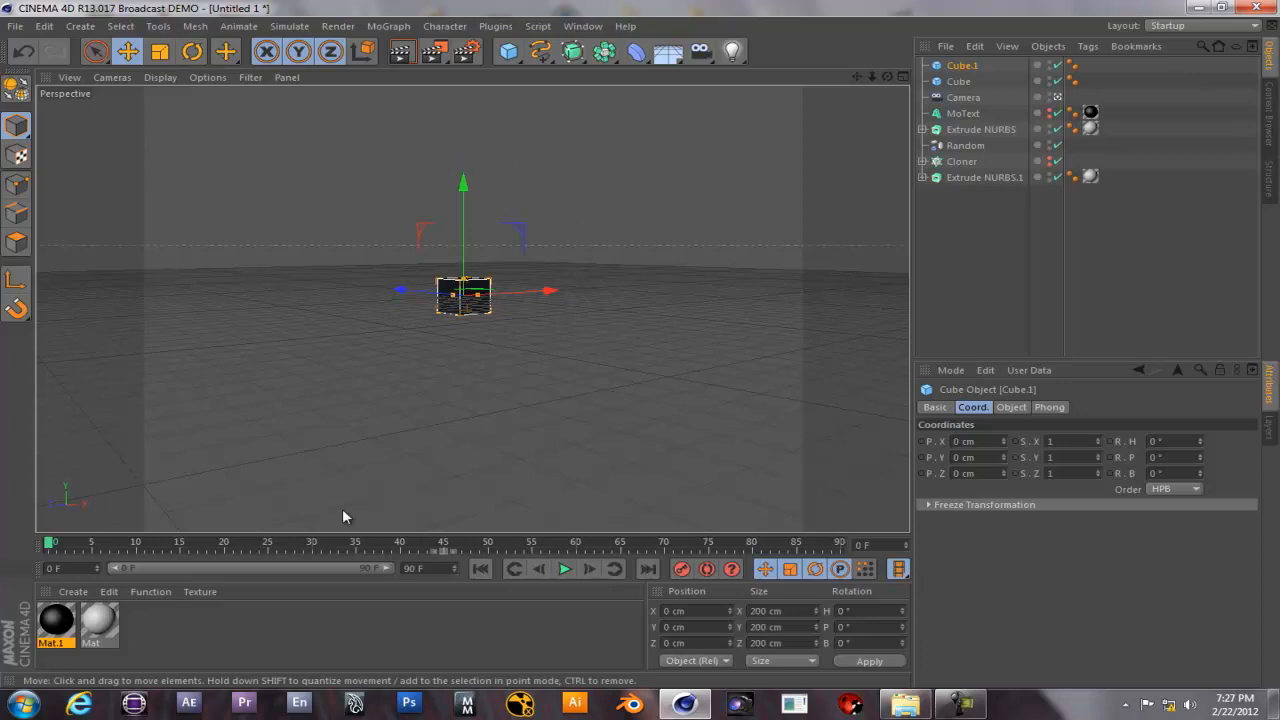
left_click_drag(126, 550, 313, 548)
left_click_drag(420, 291, 714, 312)
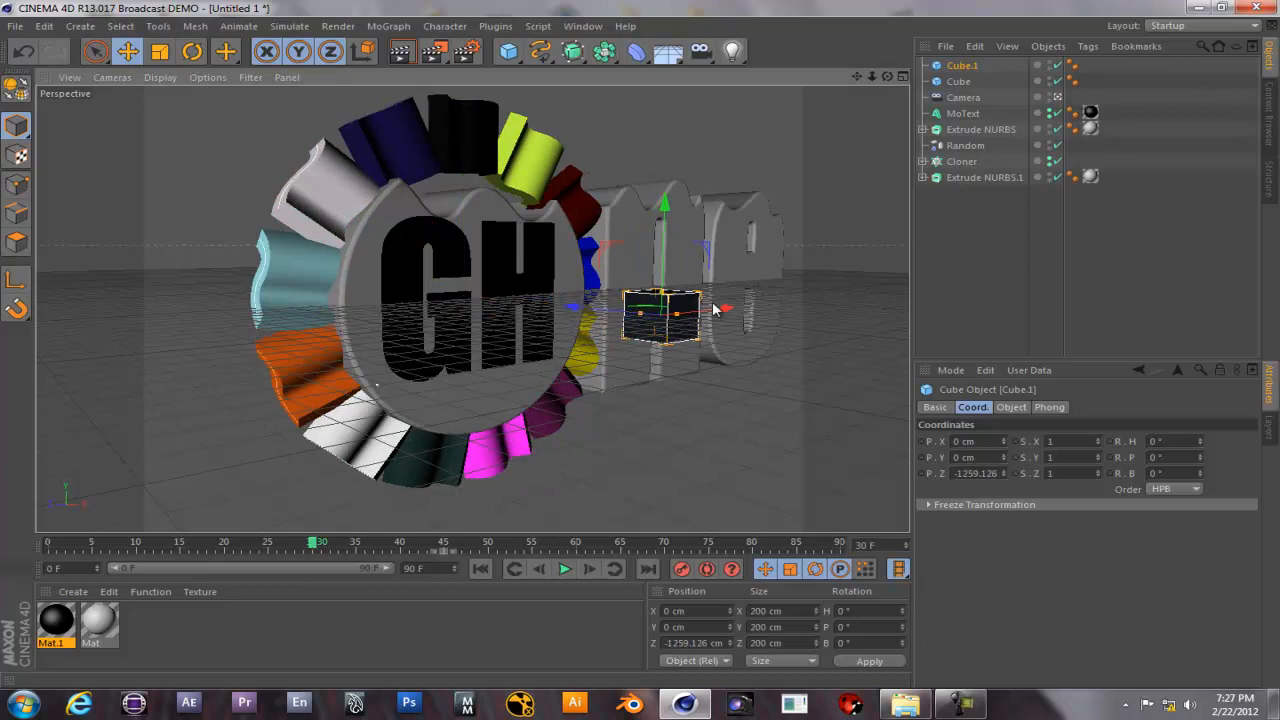
Move the second cube along Z to about -244 cm, viewing the logo from farther back.
scroll(672, 334, "down", 6)
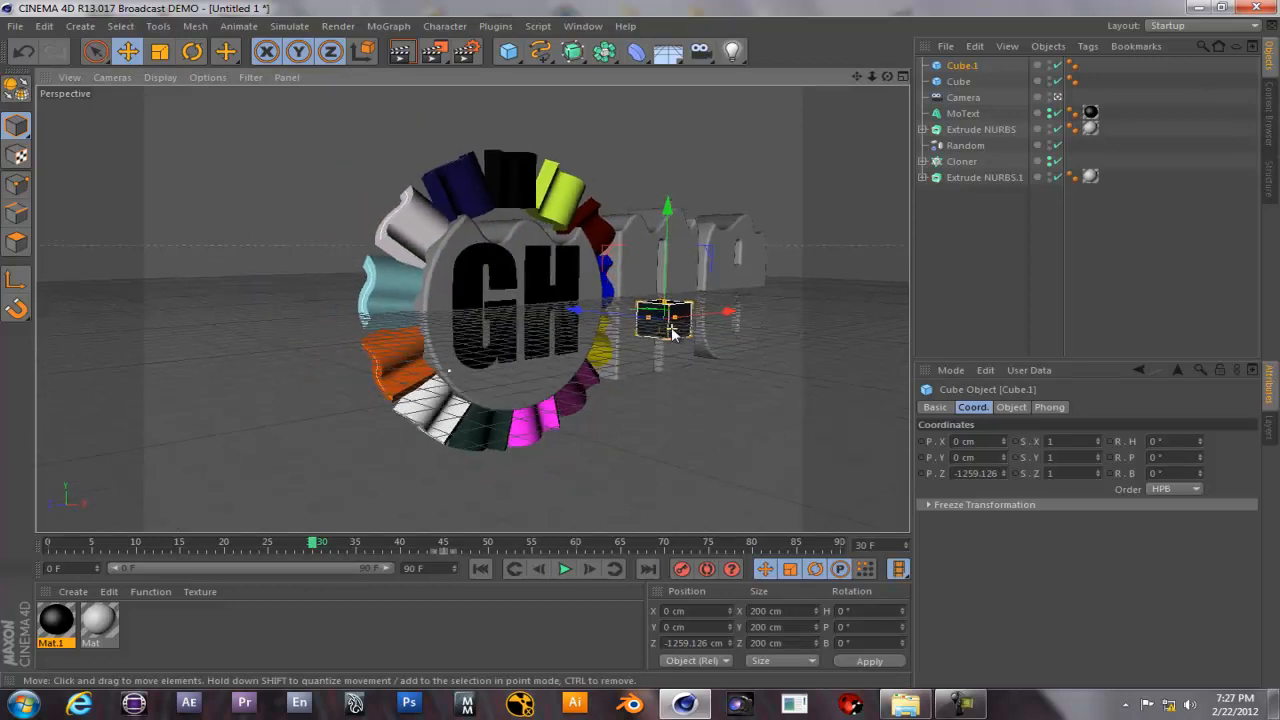
scroll(672, 334, "down", 2)
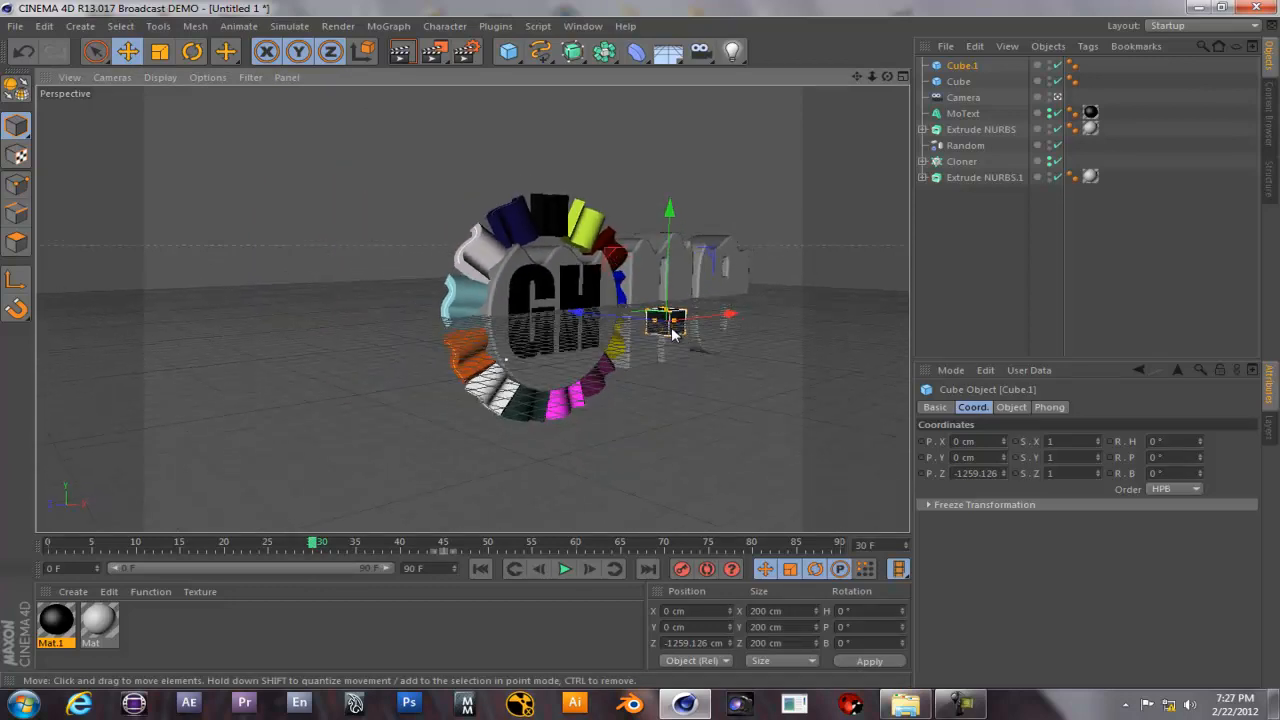
left_click_drag(620, 420, 659, 413, "alt")
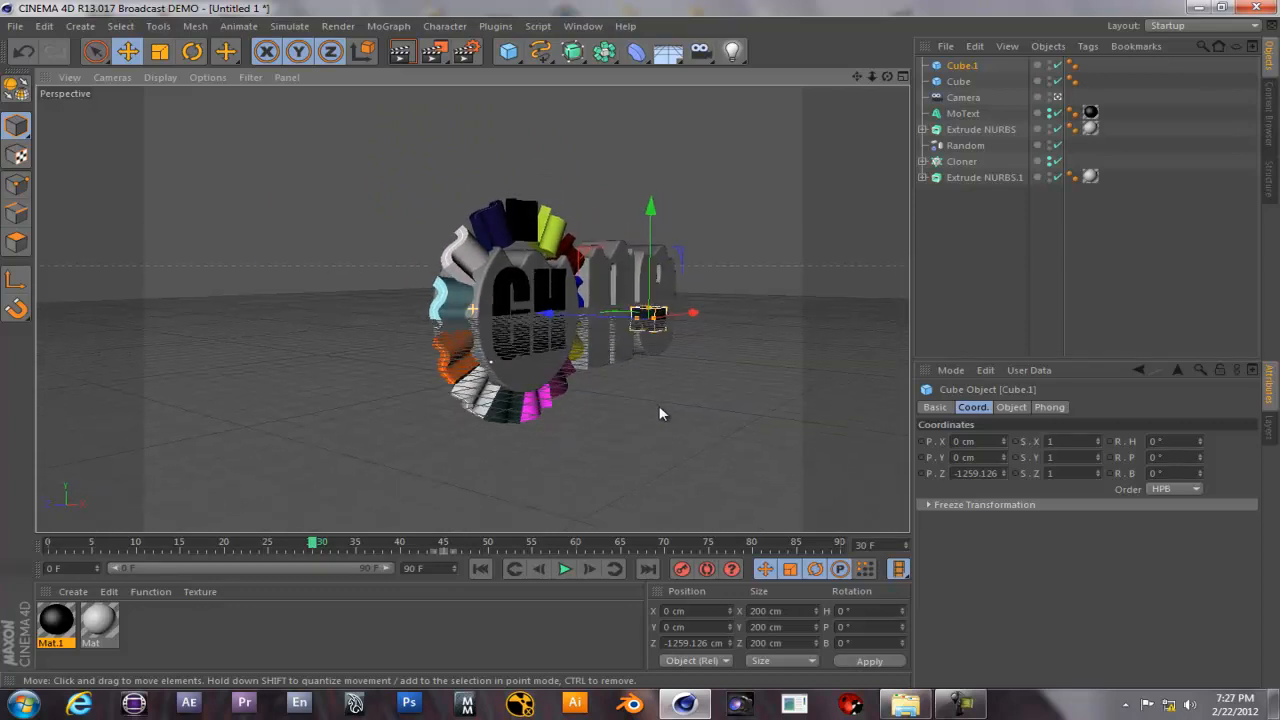
left_click_drag(603, 318, 499, 338)
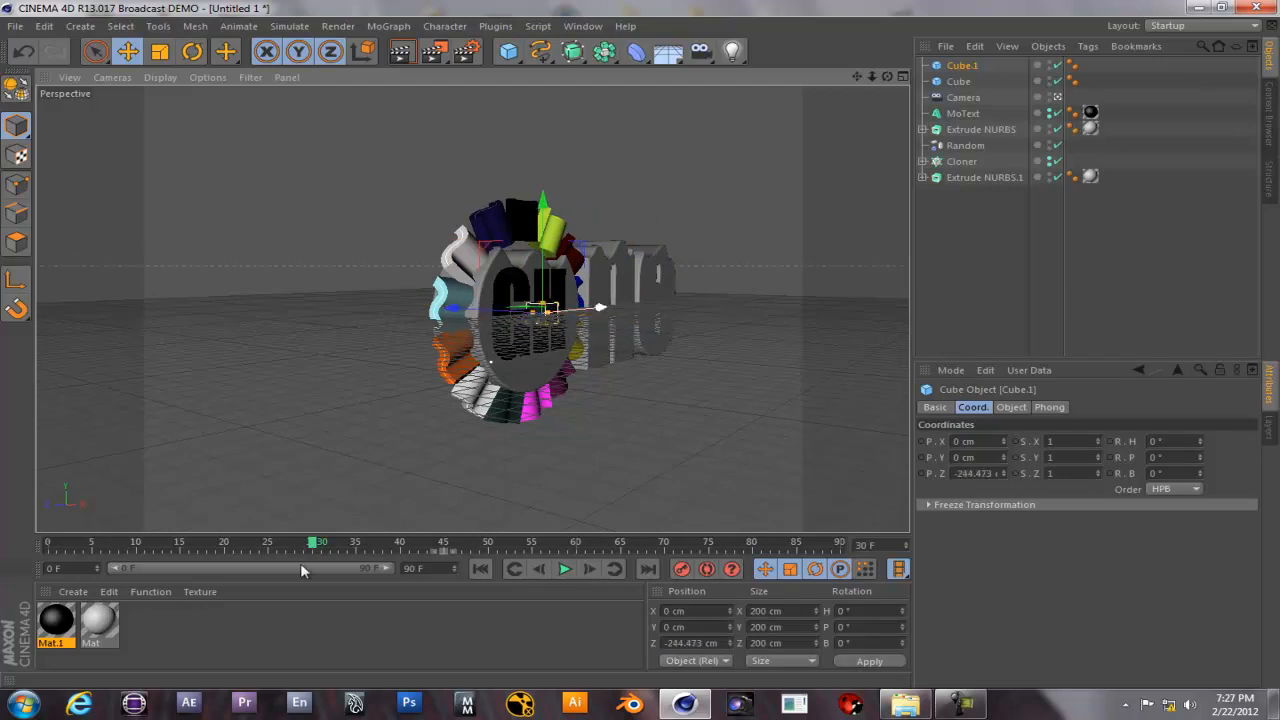
Select the camera and delete its position, scale and rotation keyframe at frame 0.
left_click(866, 545)
type("0")
key("Return")
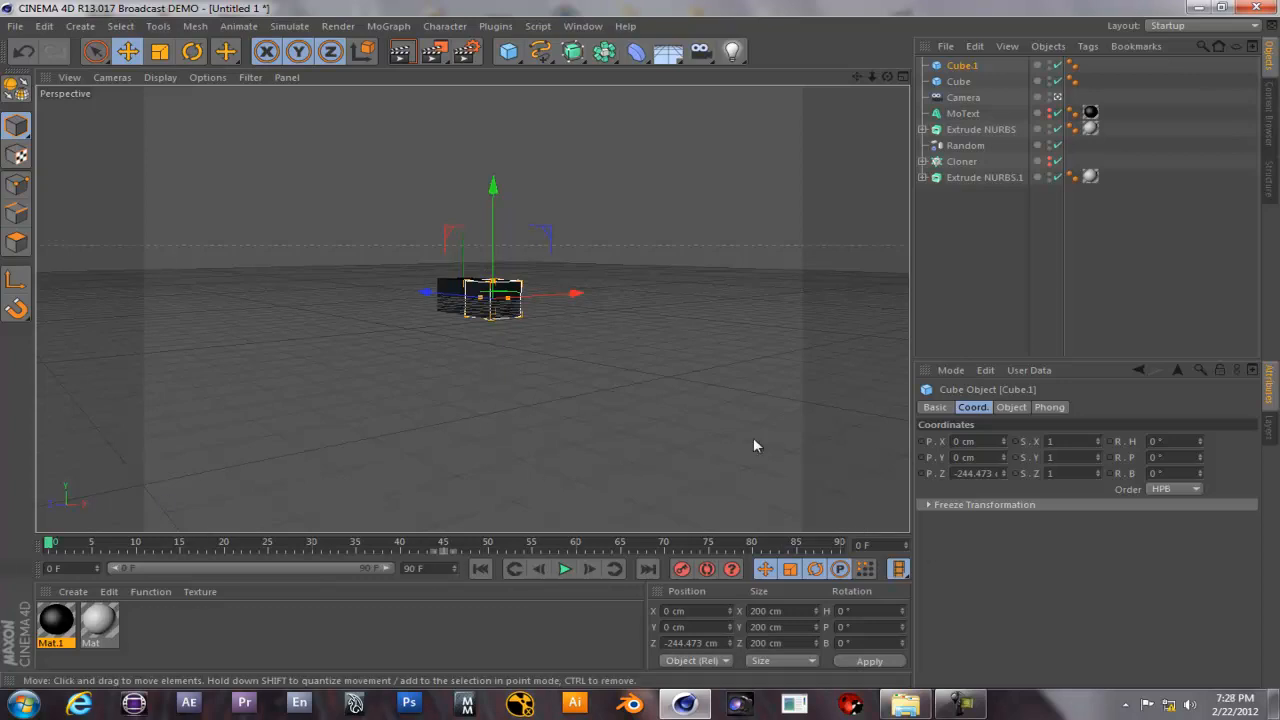
left_click(963, 97)
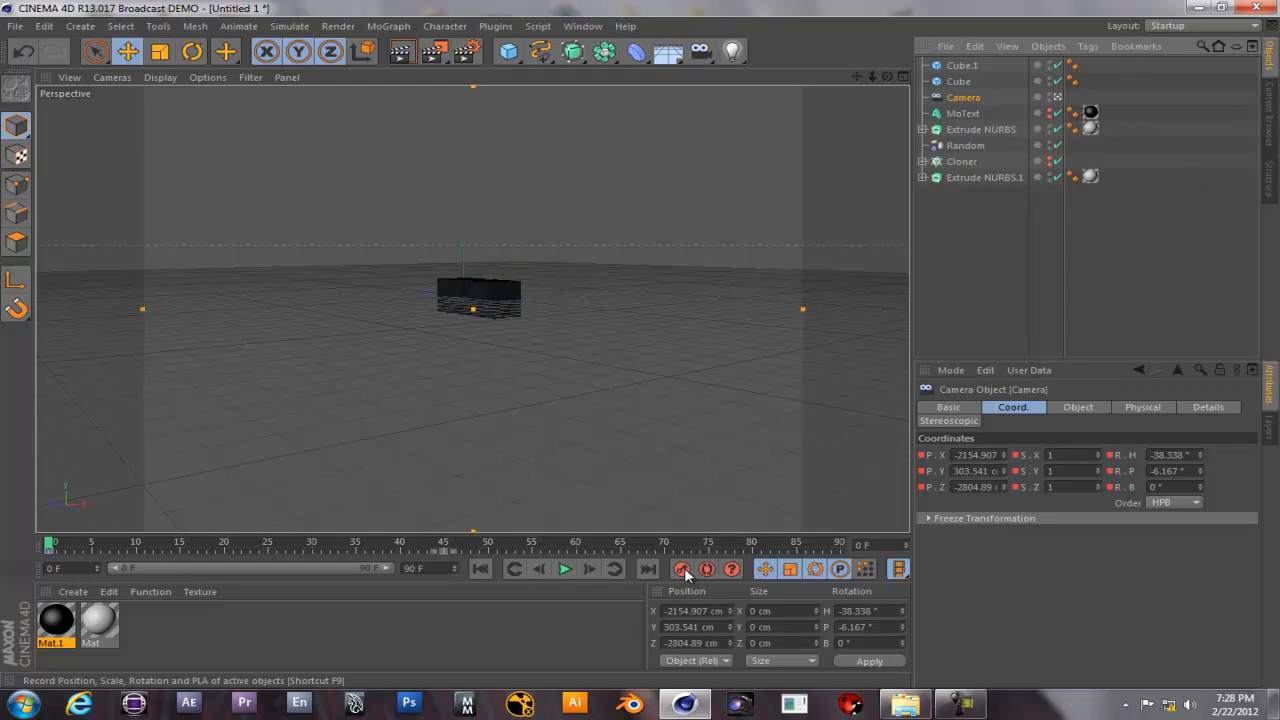
left_click_drag(55, 548, 383, 558)
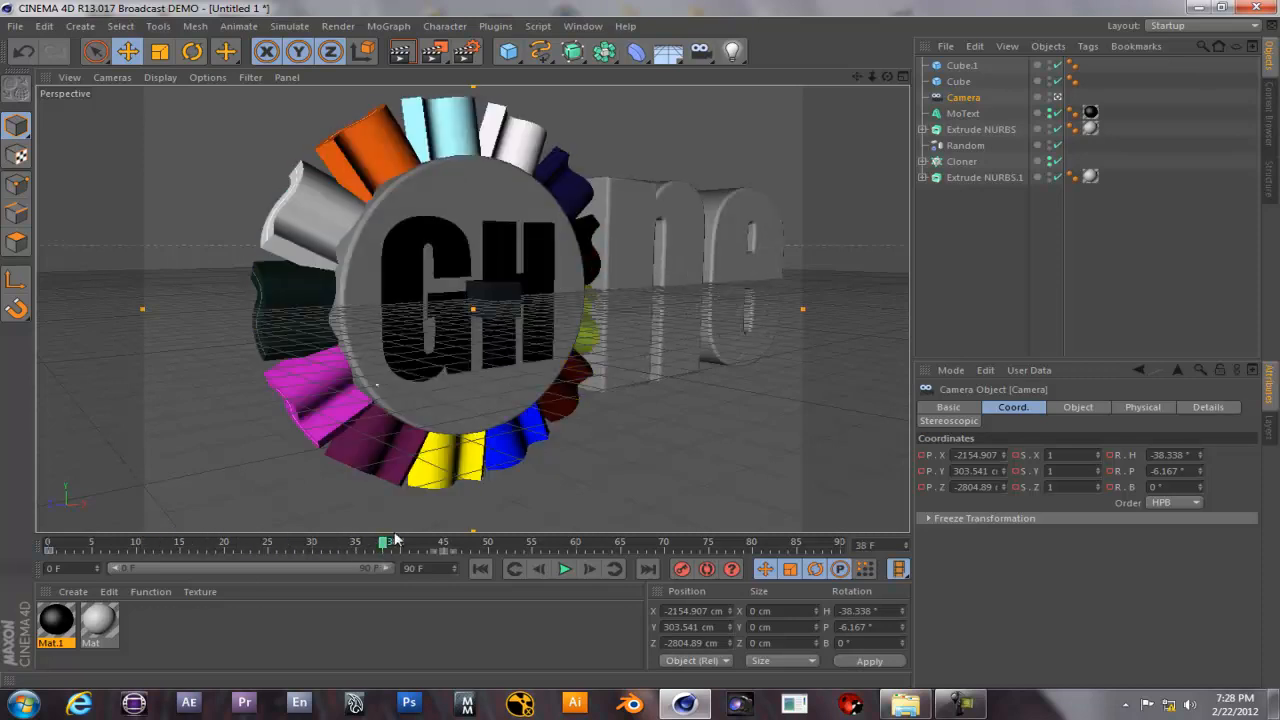
left_click(50, 551)
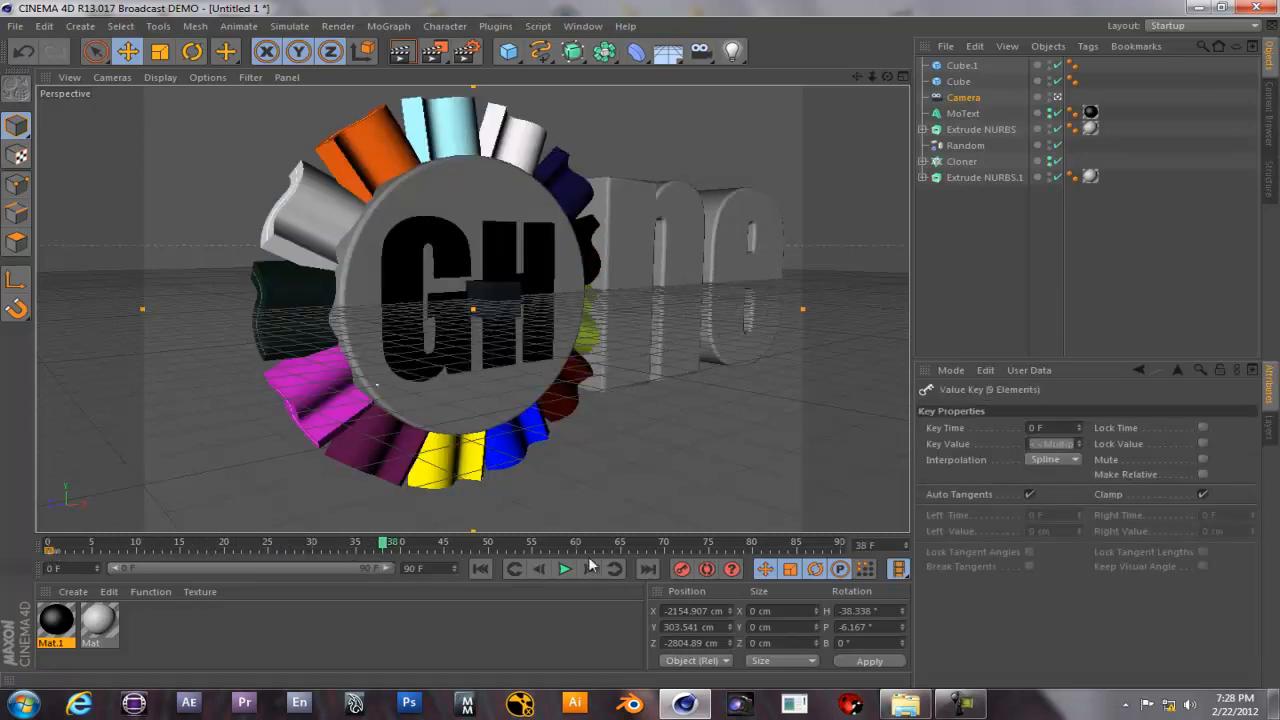
left_click(45, 549)
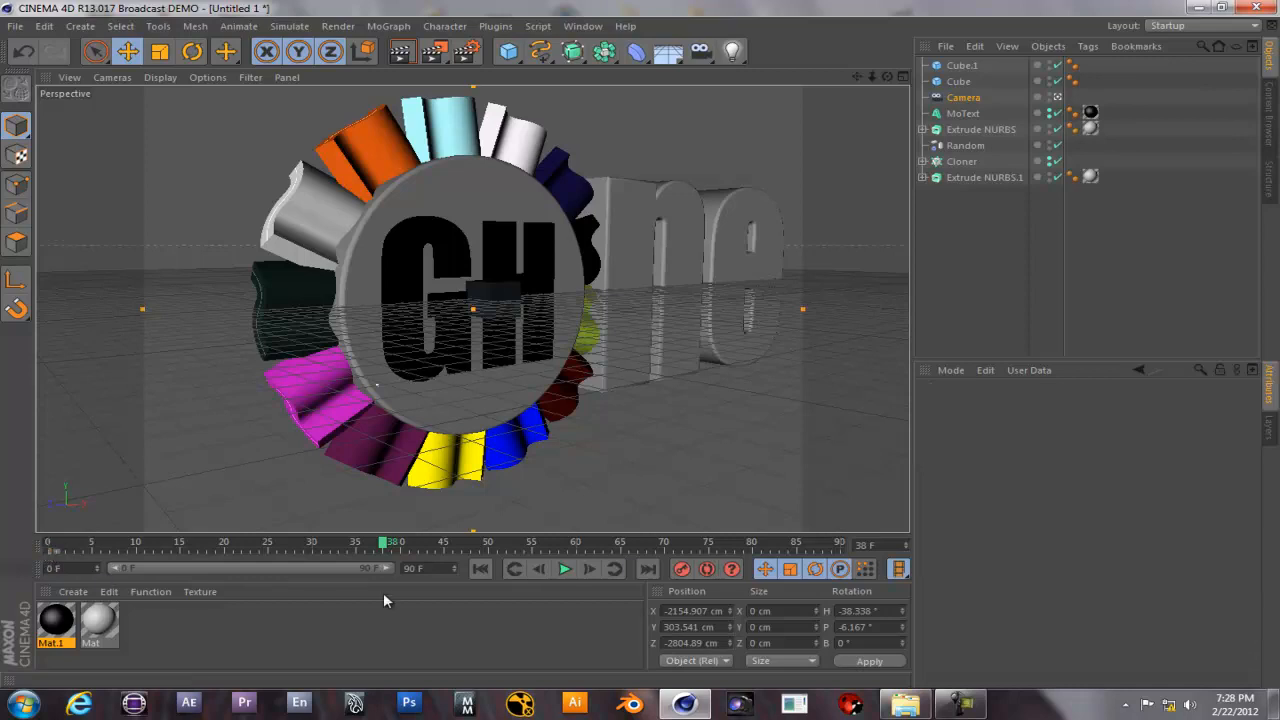
Pull the camera back and orbit it so the whole logo fits at frame 47, and re-record its keyframe at frame 0.
left_click(471, 568)
scroll(512, 350, "down", 3)
left_click_drag(556, 422, 587, 426, "alt")
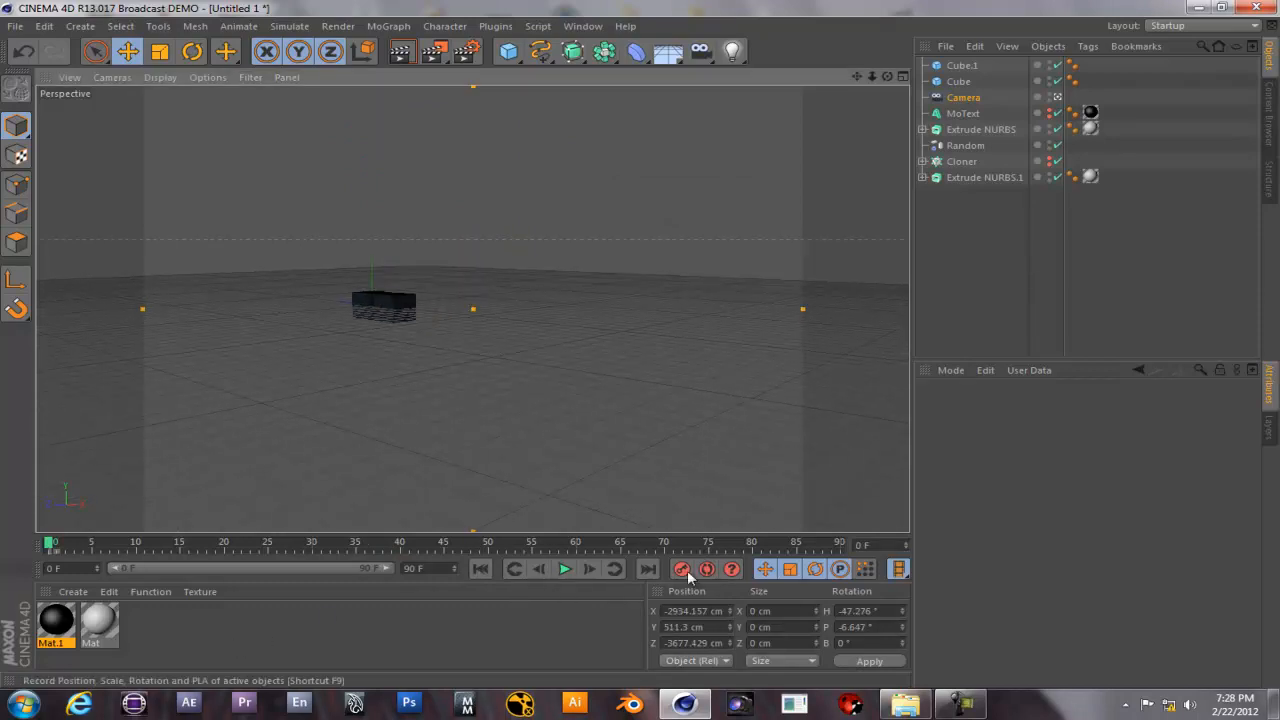
left_click_drag(51, 546, 465, 545)
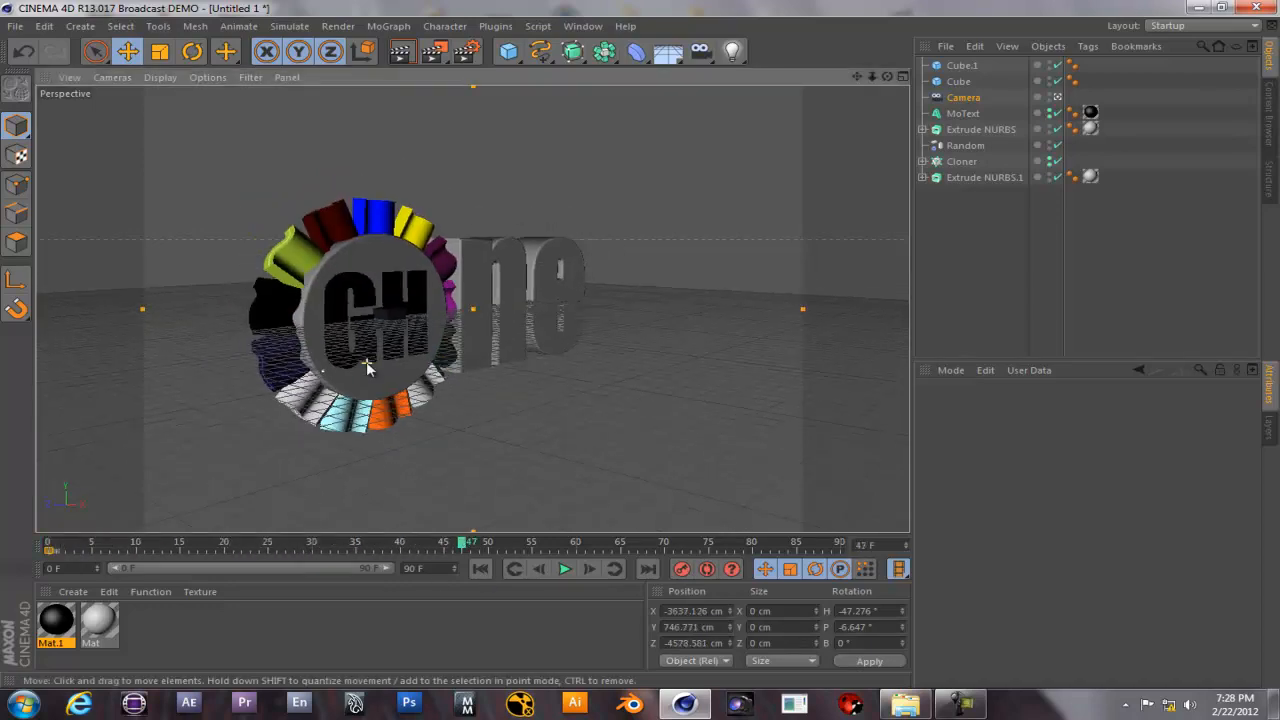
scroll(188, 360, "down", 2)
middle_click_drag(206, 355, 259, 352, "alt")
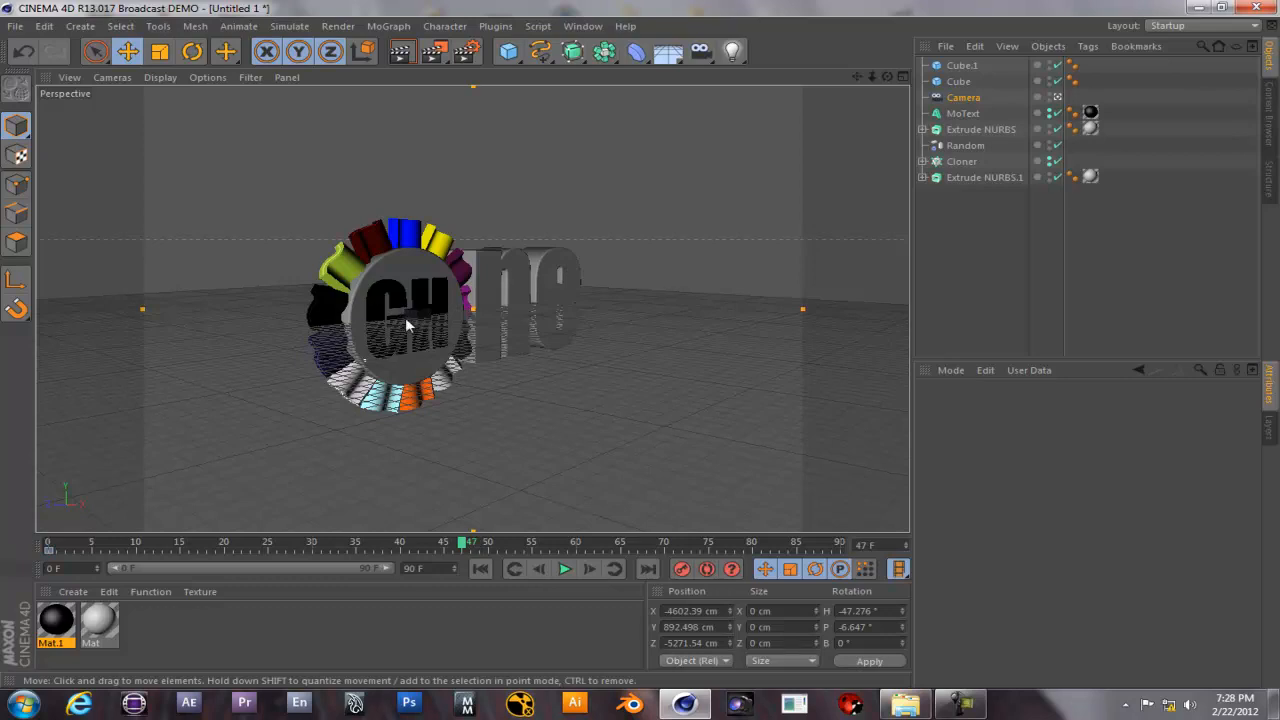
Delete both cubes from the scene.
left_click(962, 66)
left_click(958, 82, "ctrl")
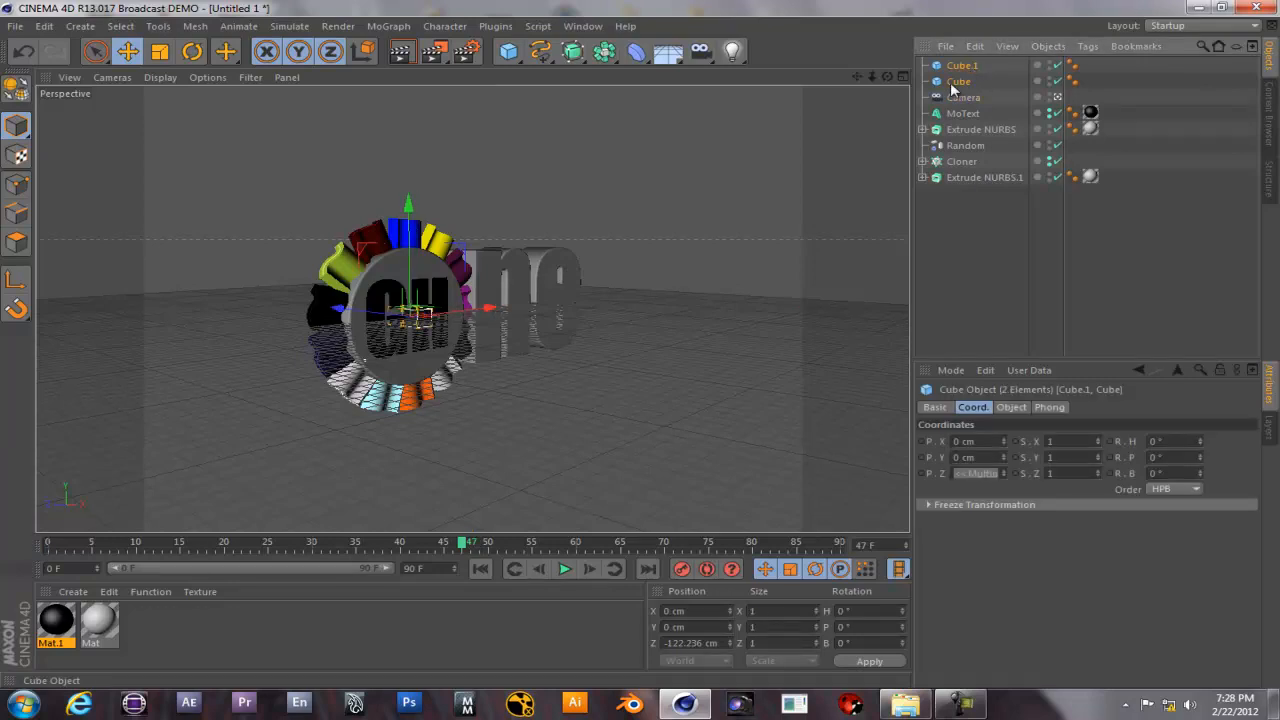
key("Delete")
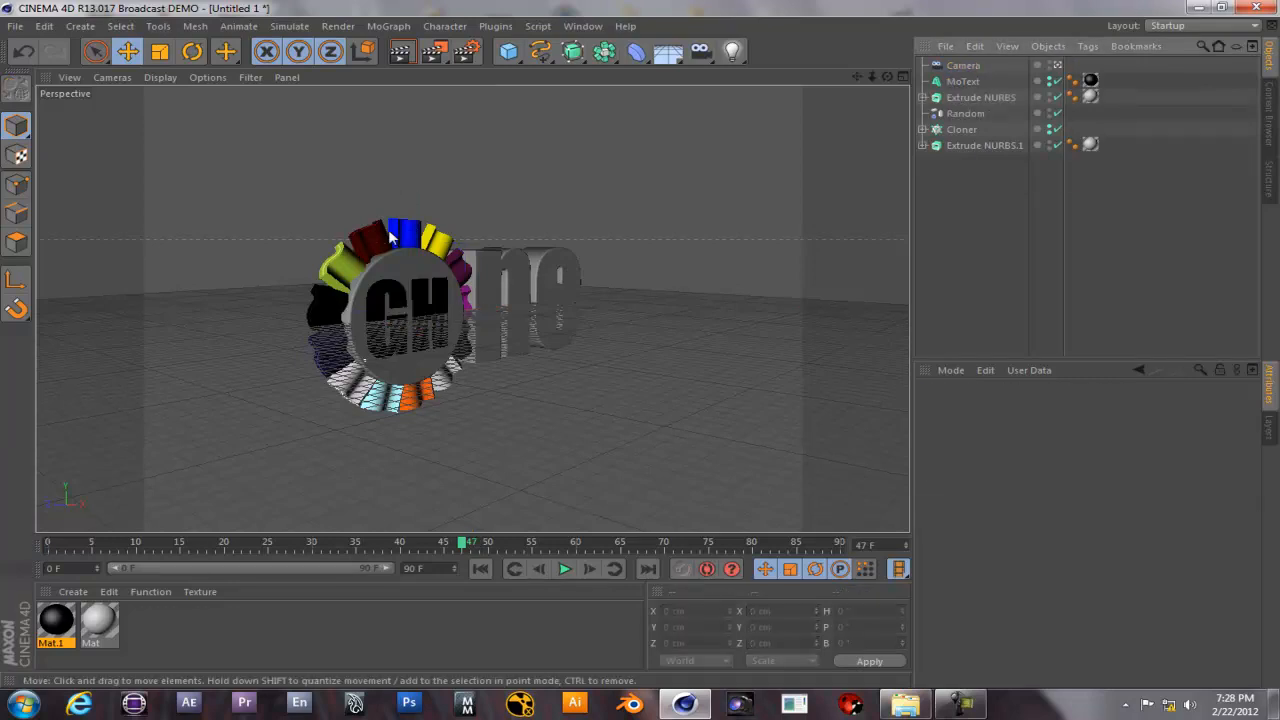
Select the camera, preview the animation from its start, and go to frame 90.
left_click(479, 567)
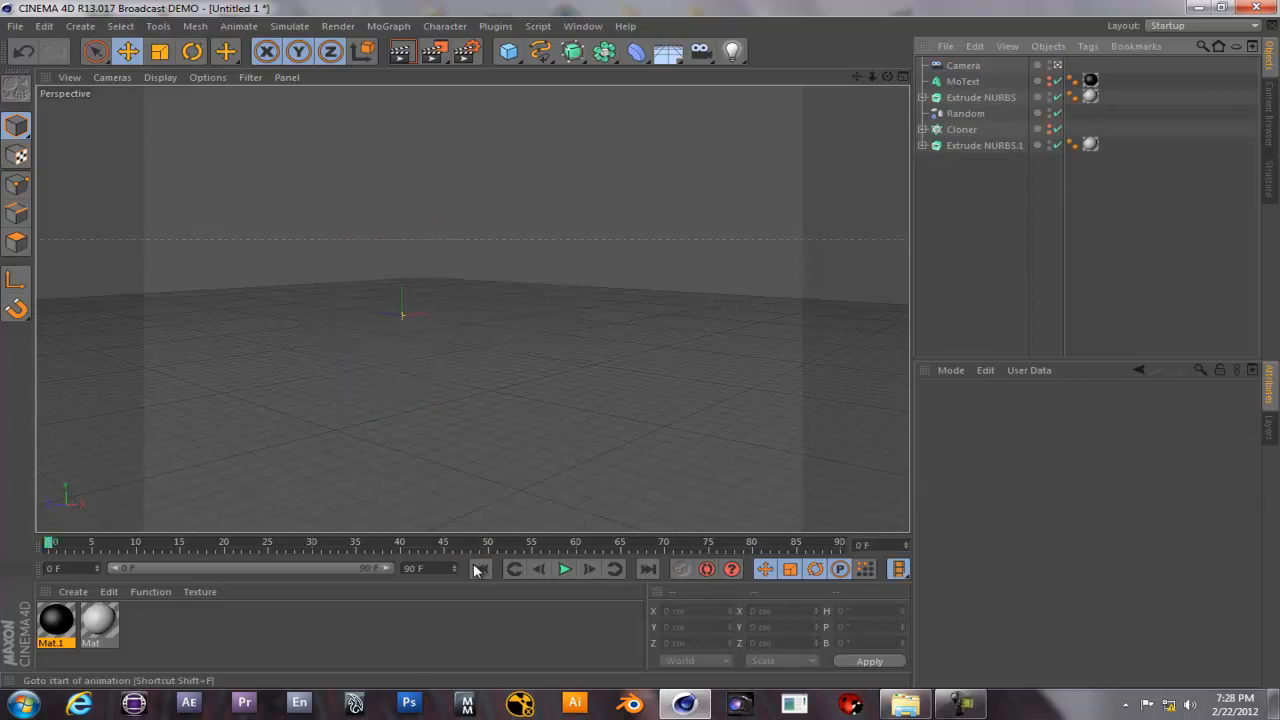
left_click(955, 66)
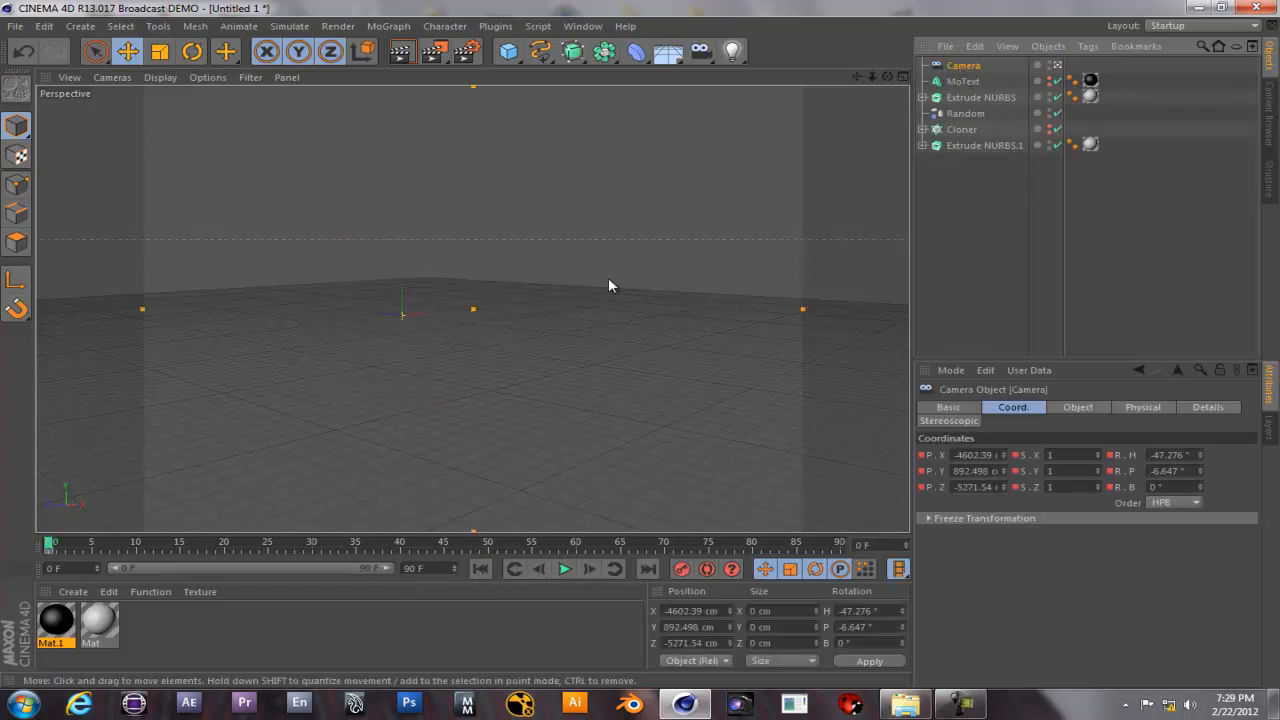
left_click(565, 569)
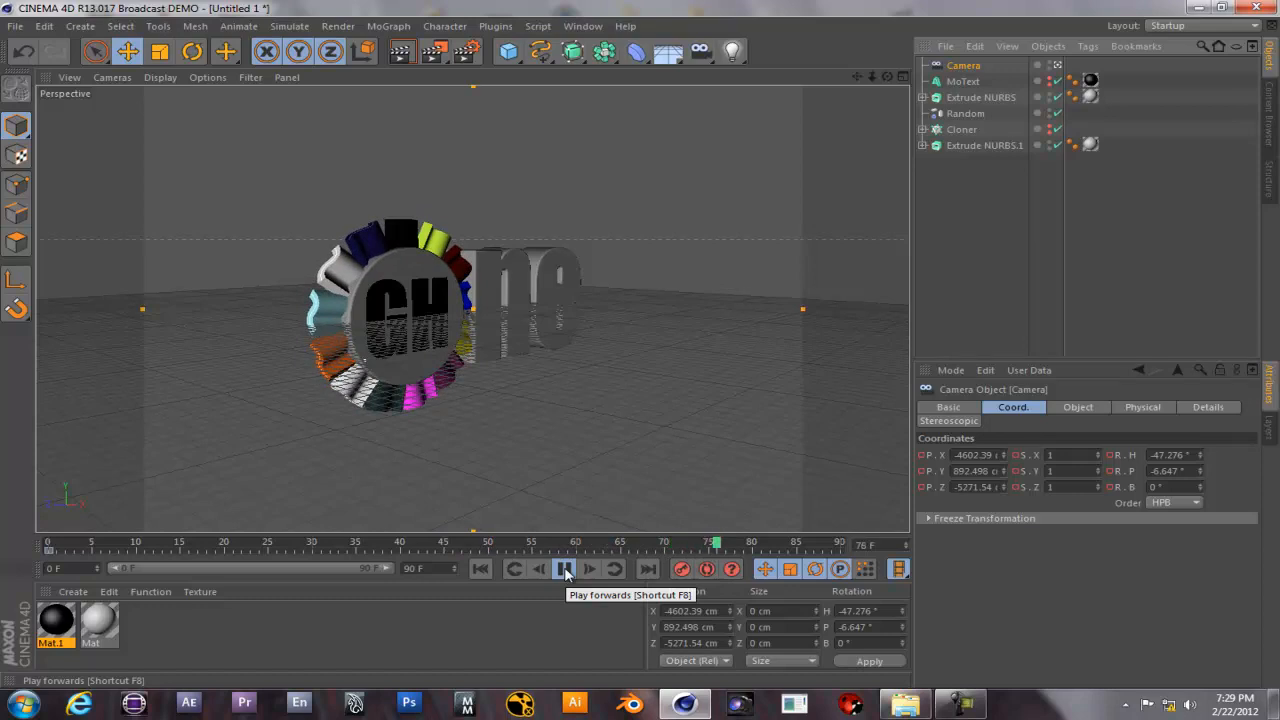
left_click(565, 569)
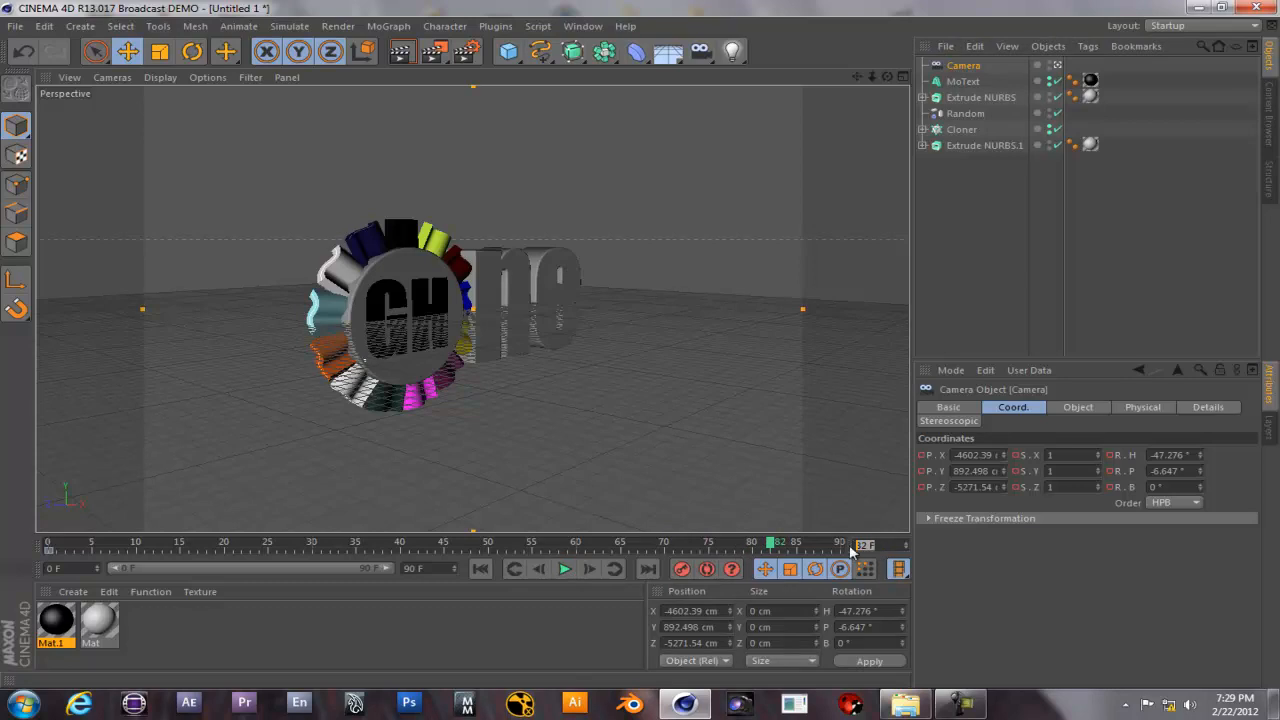
type("90")
key("Return")
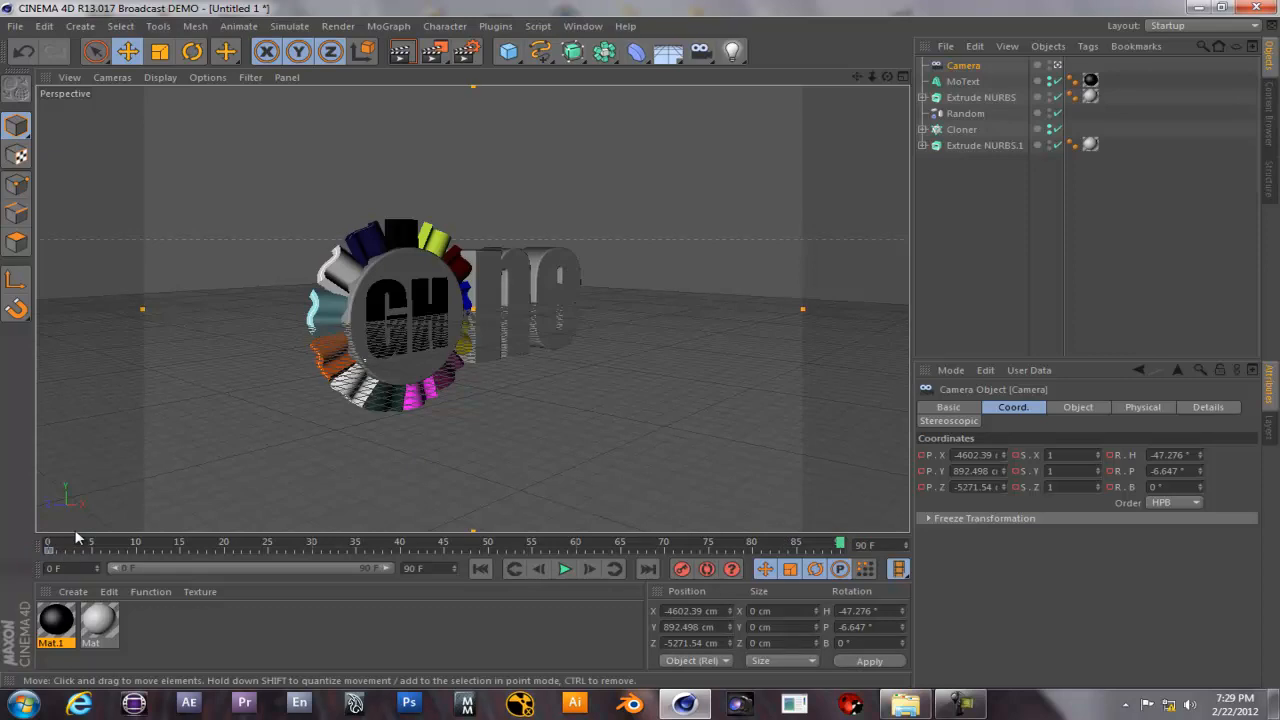
Move the camera in close to the GH disc with a slight orbit and record its keyframe at frame 90.
scroll(380, 265, "up", 8)
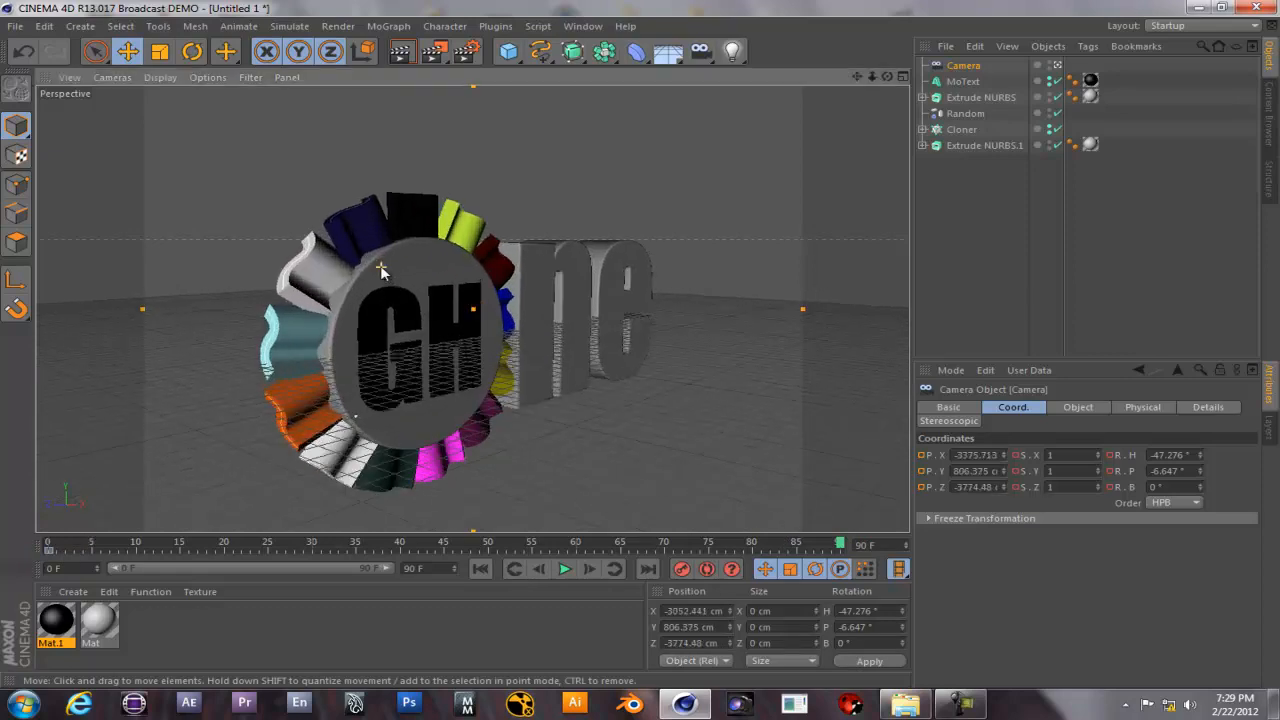
scroll(433, 360, "up", 4)
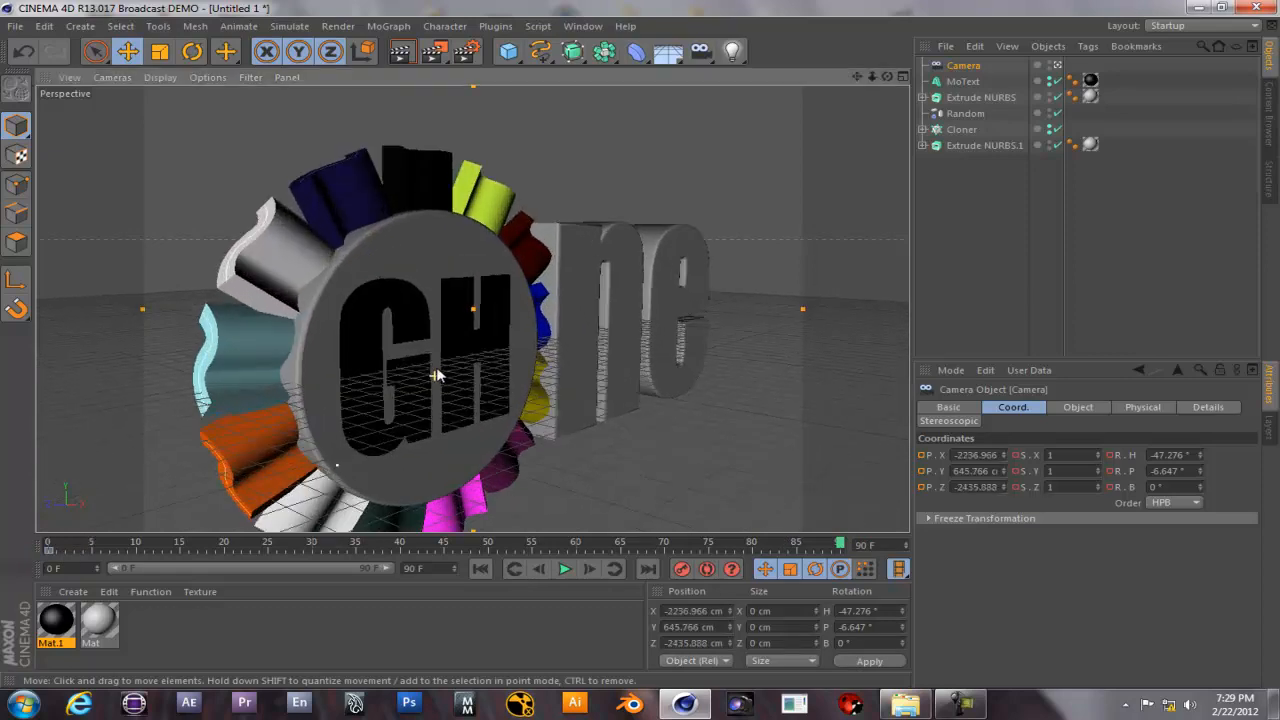
scroll(431, 323, "up", 5)
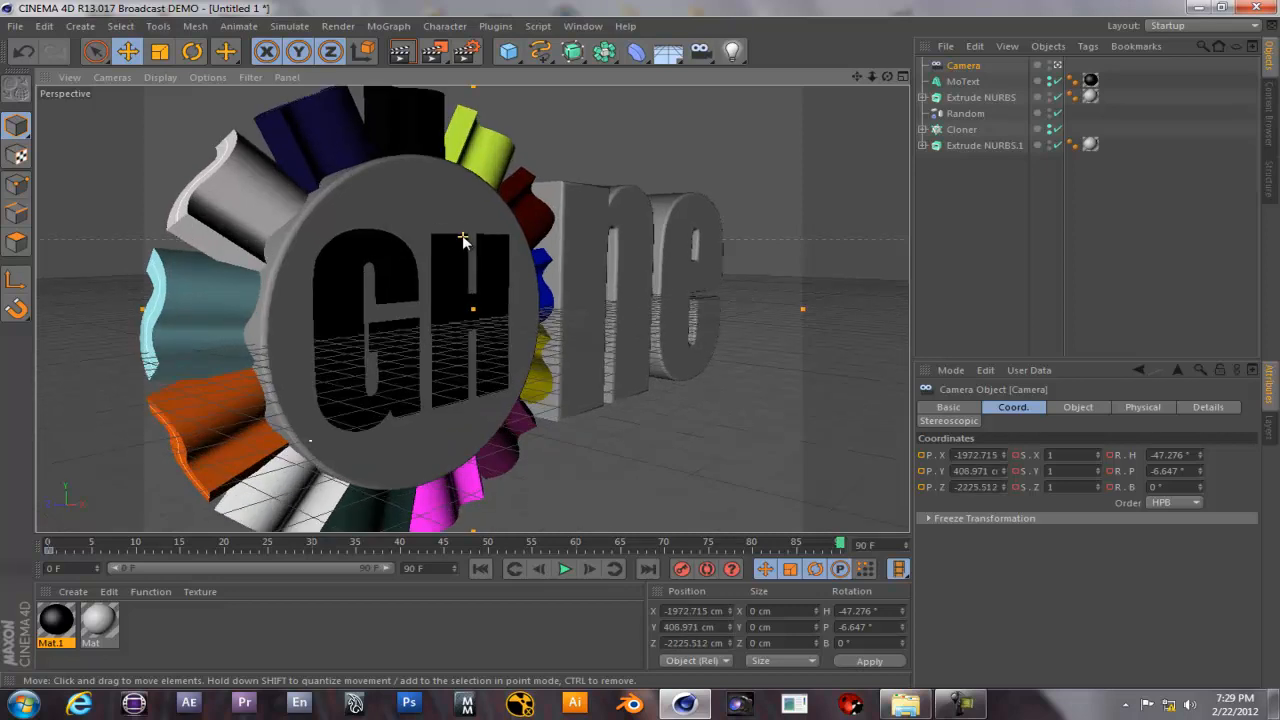
left_click_drag(417, 363, 398, 368, "alt")
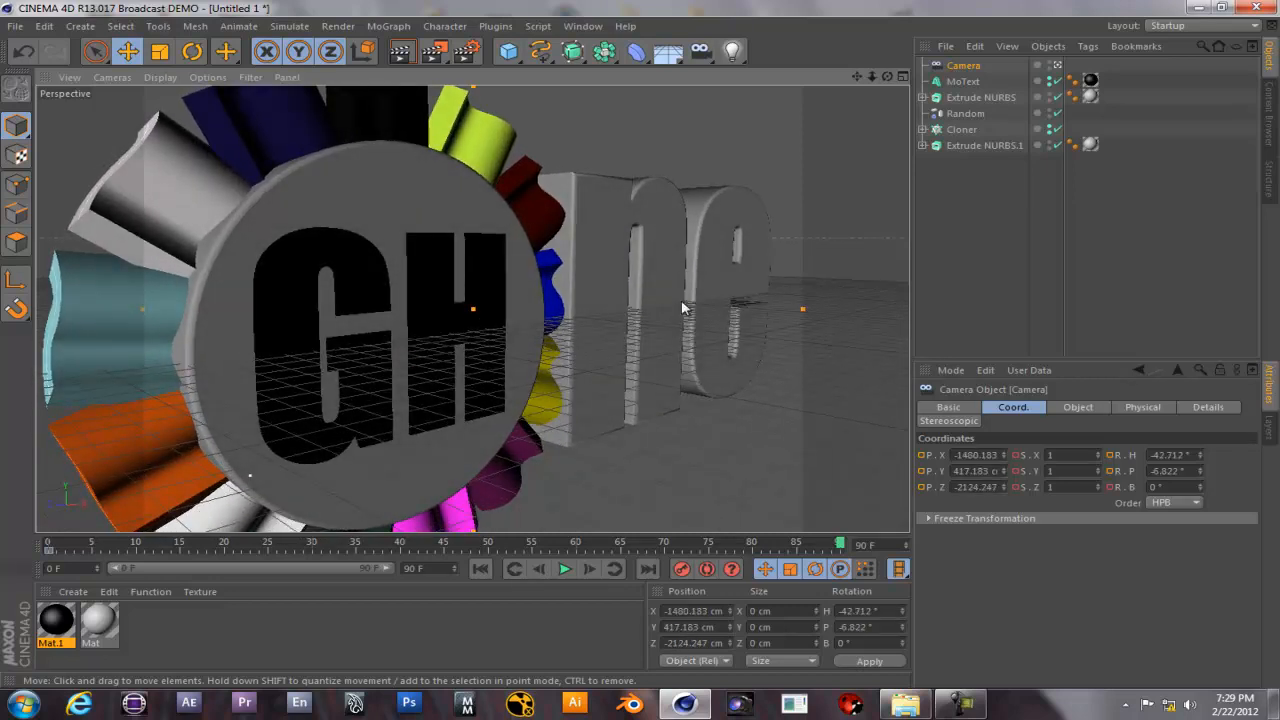
scroll(680, 305, "up", 3)
scroll(465, 405, "down", 2)
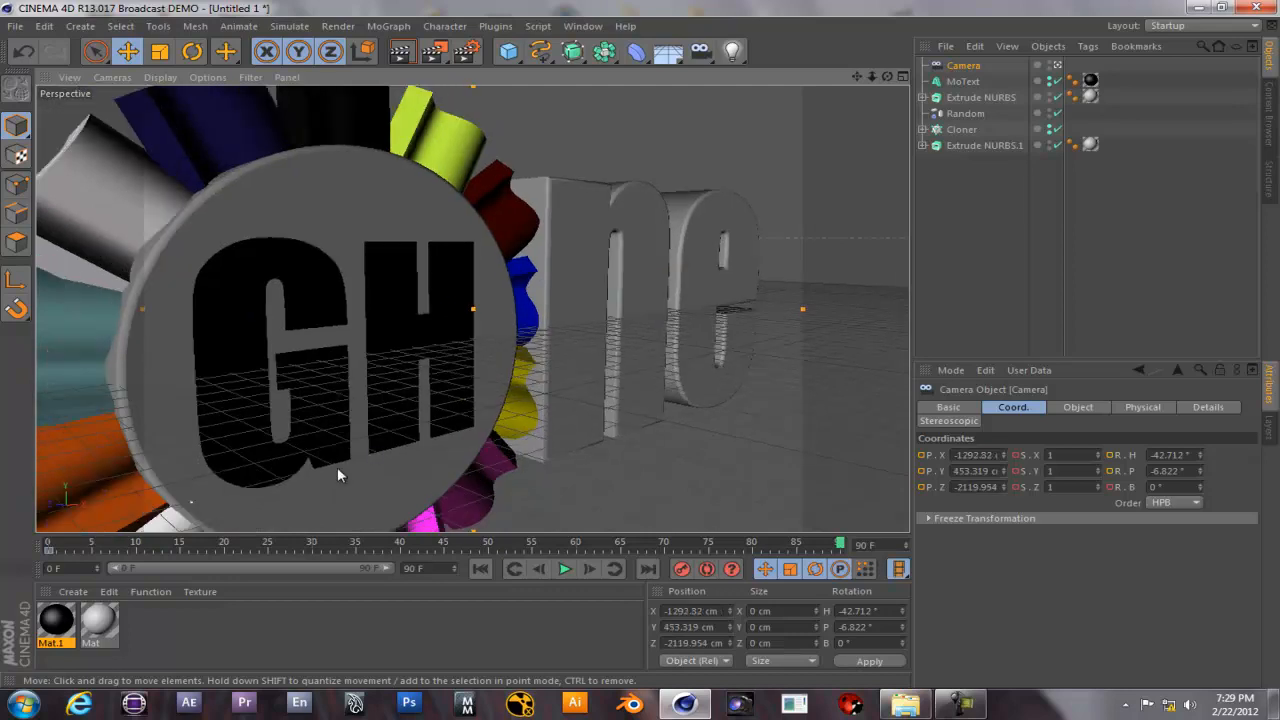
left_click(681, 569)
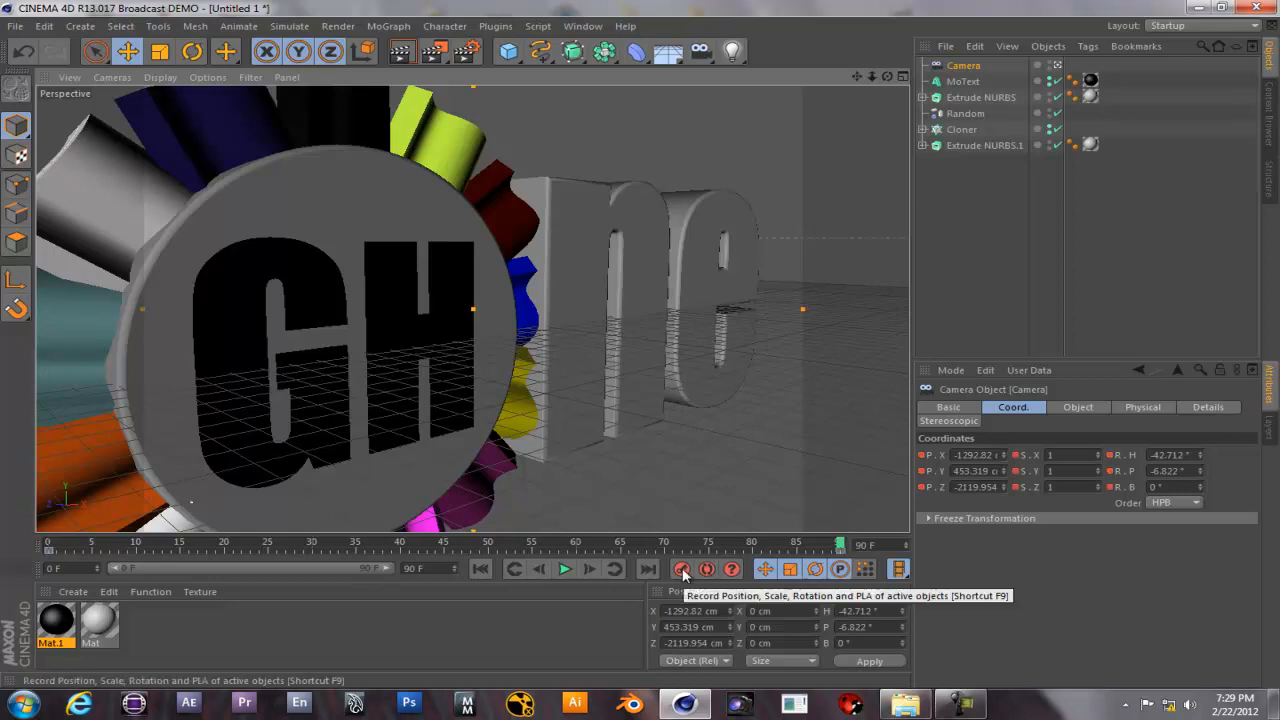
Preview the camera move from the start of the animation and stop playback.
left_click(481, 569)
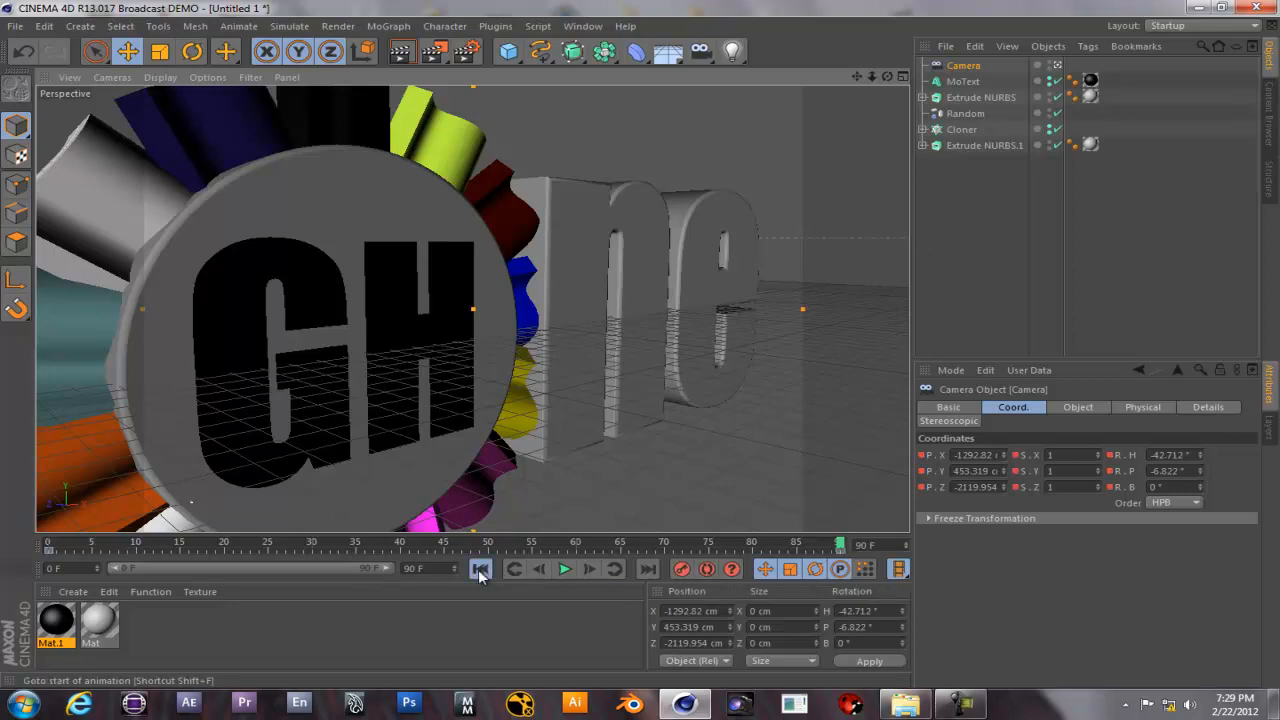
left_click(564, 569)
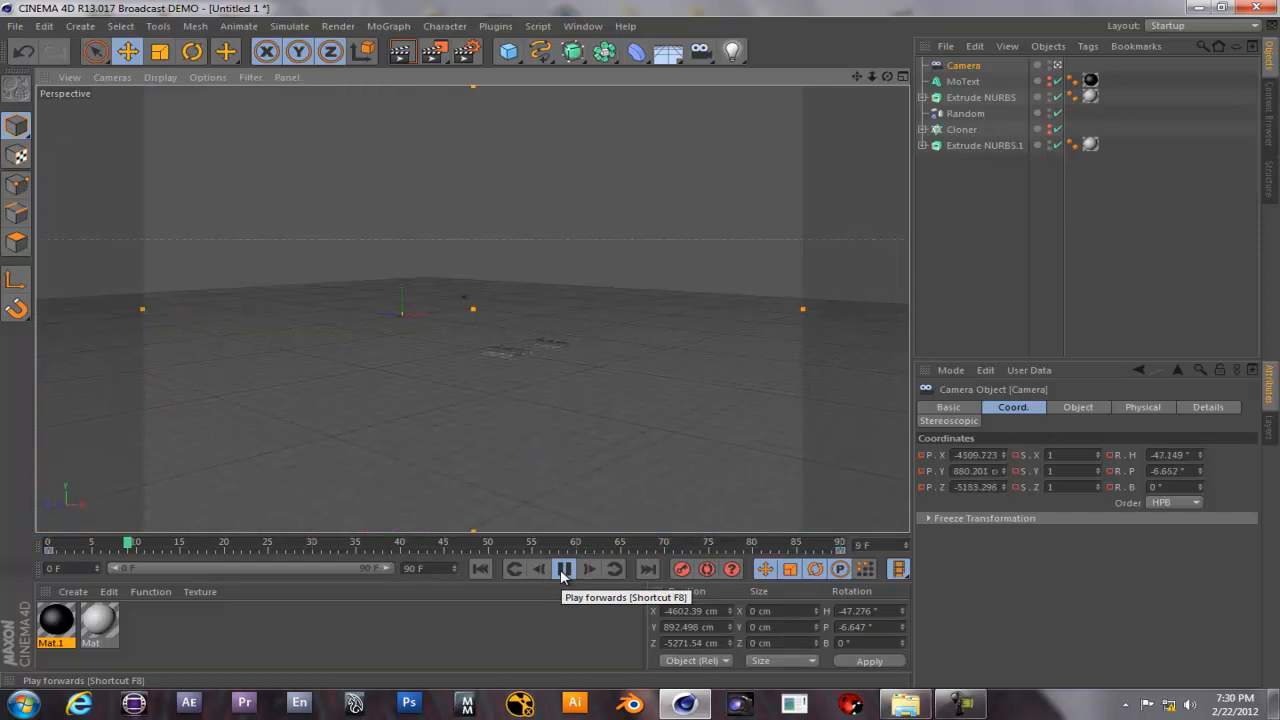
left_click(563, 569)
Create a new light grey material and set its colour brightness to 73%.
left_click(213, 640)
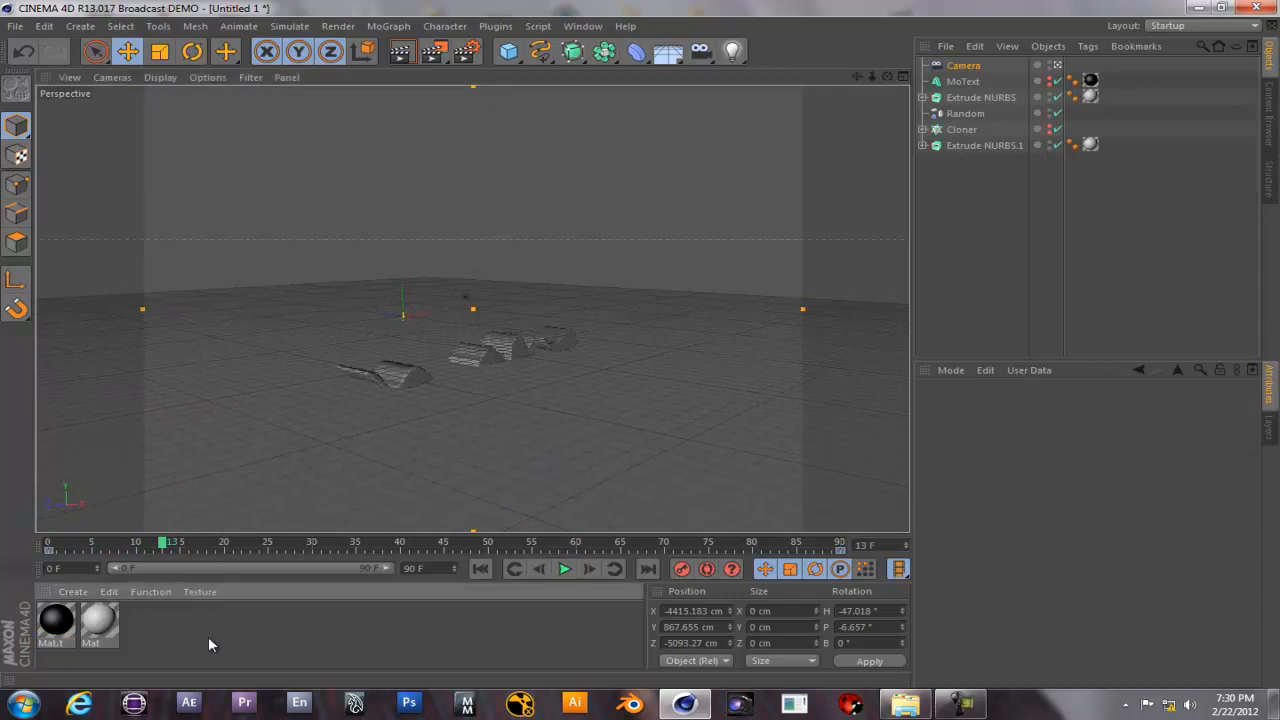
left_click(75, 592)
left_click(88, 455)
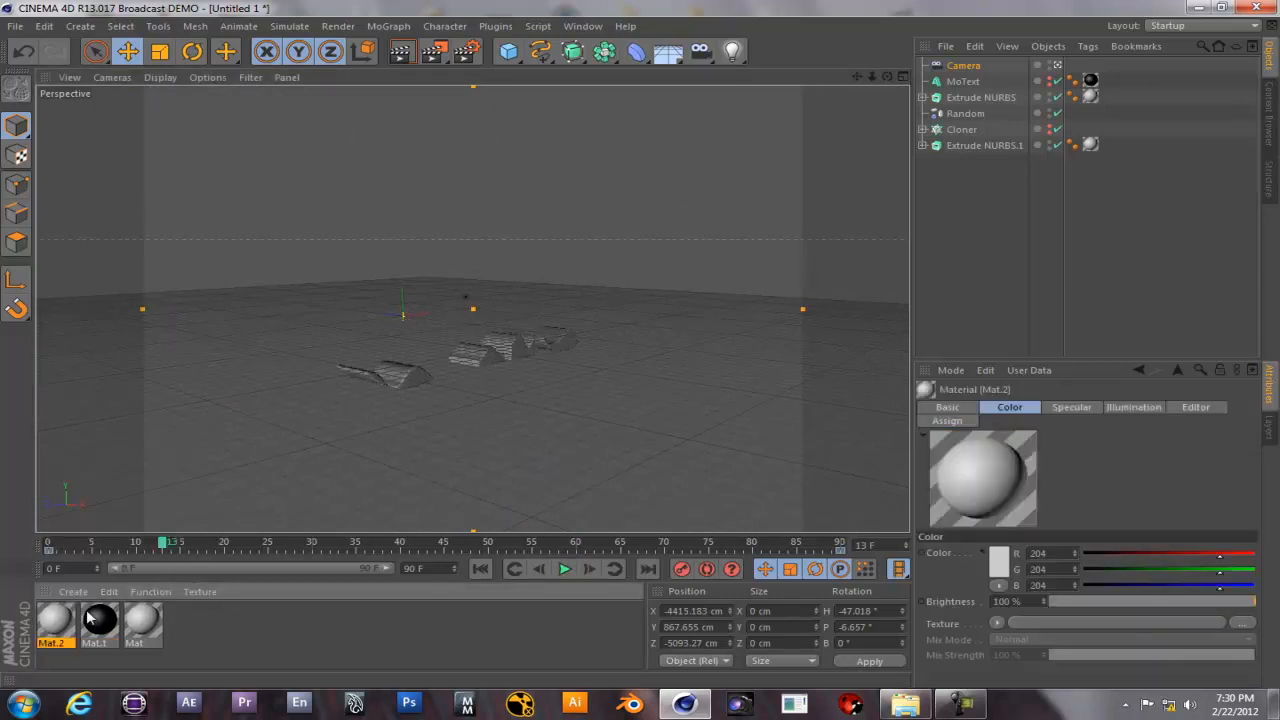
double_click(56, 622)
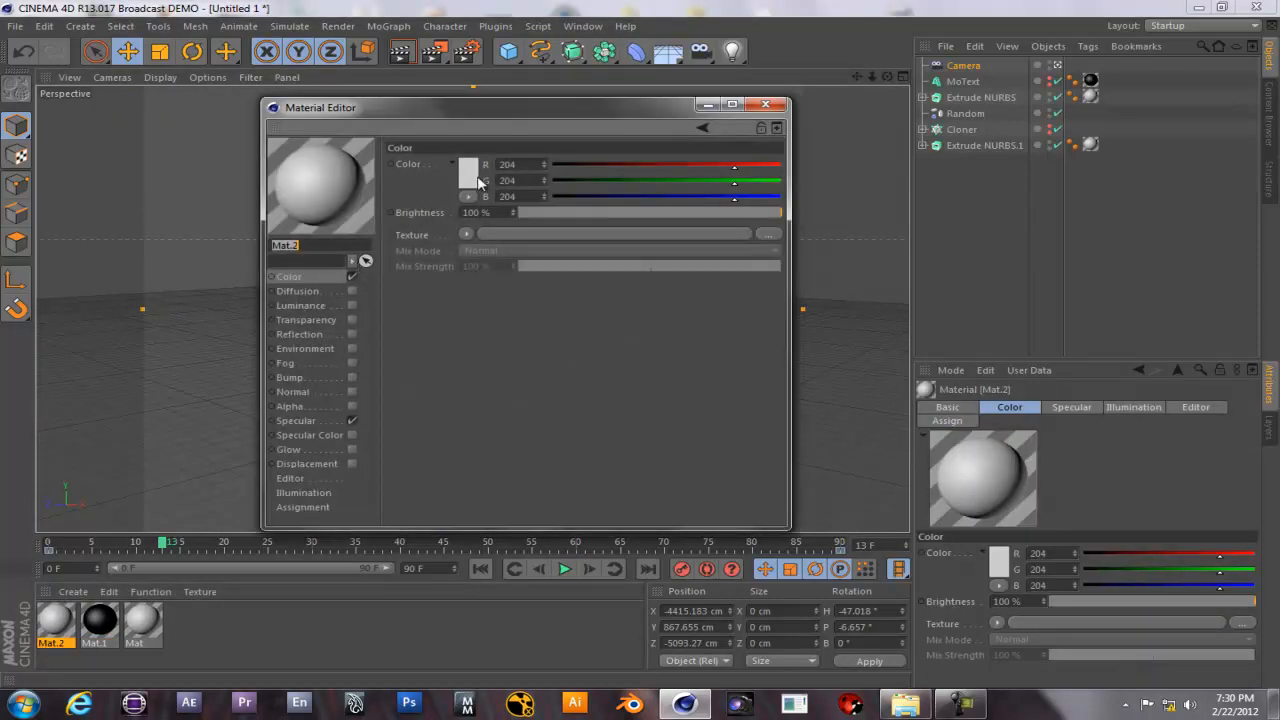
left_click(748, 214)
left_click_drag(717, 217, 712, 211)
left_click(765, 104)
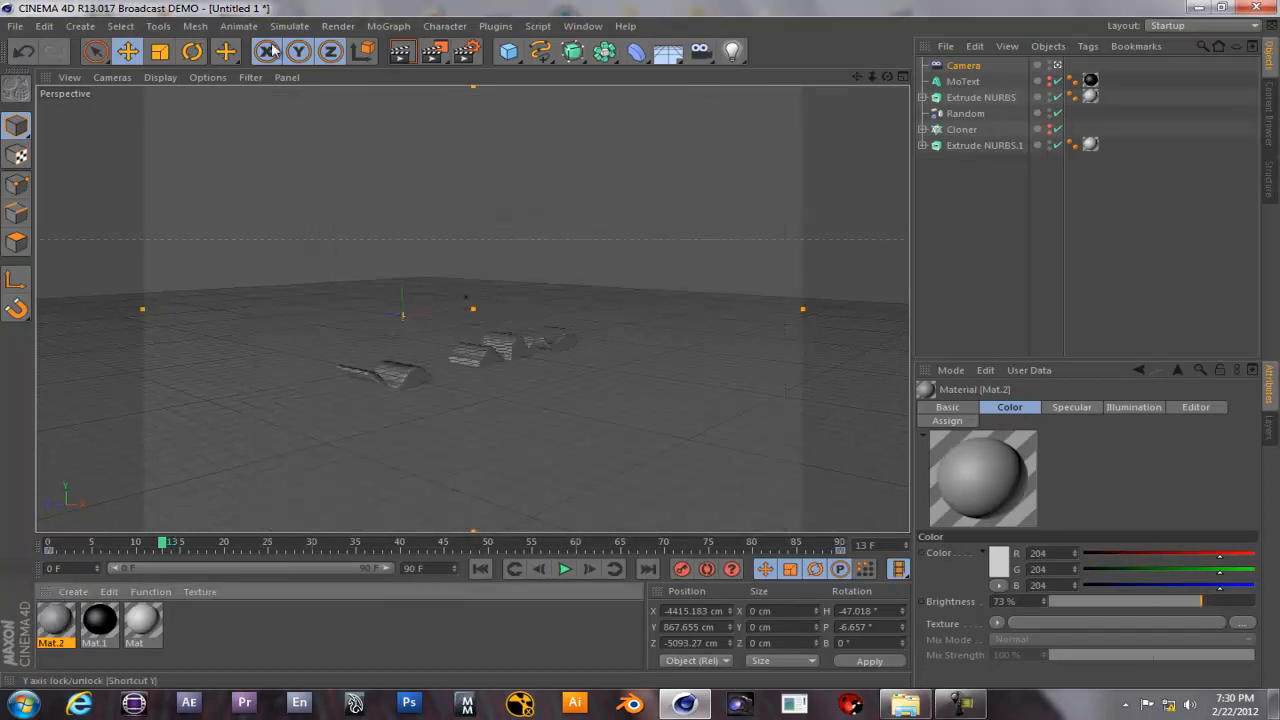
Add a Sky object, assign the Mat.2 material to it, and render the active view.
left_click_drag(668, 51, 822, 69)
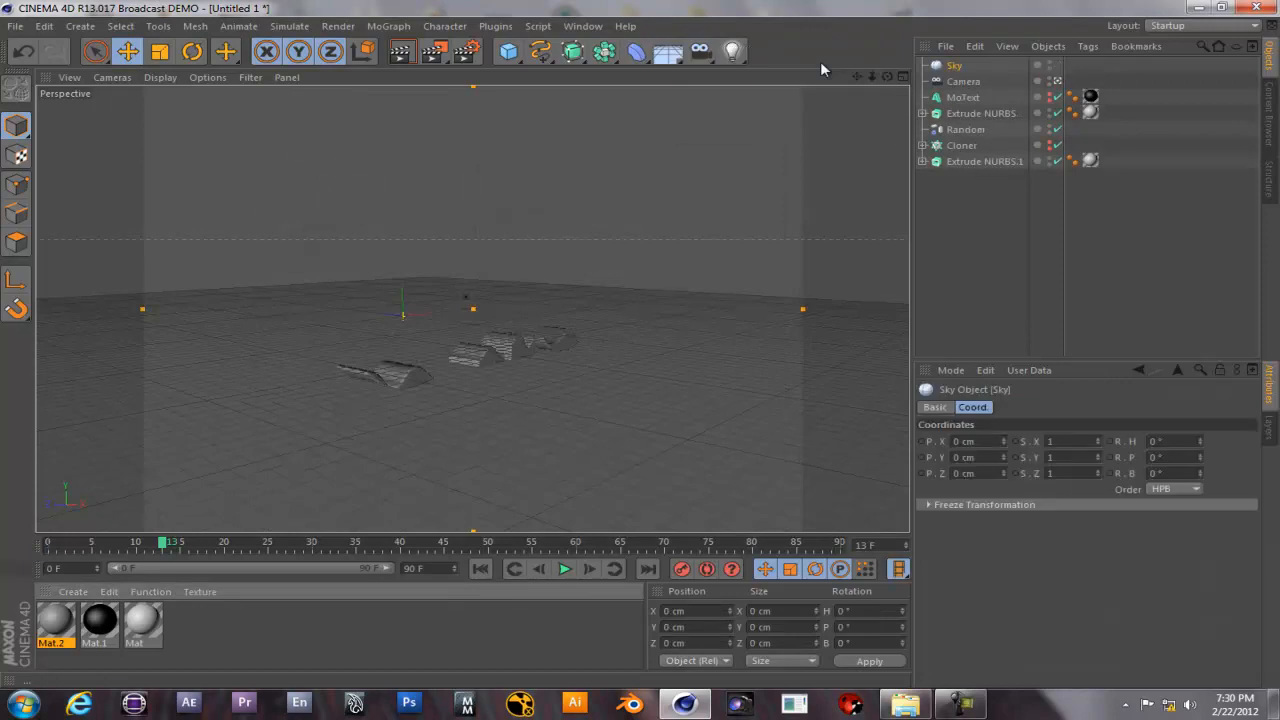
left_click_drag(927, 80, 948, 67)
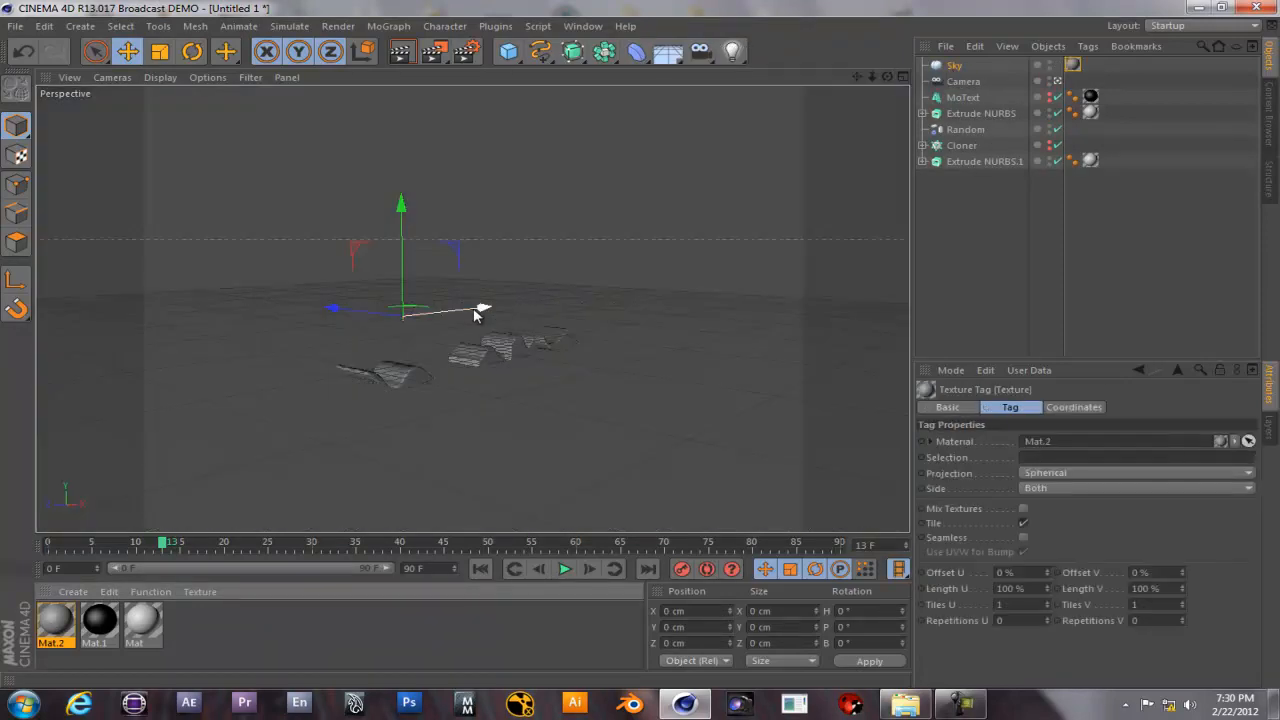
left_click(400, 51)
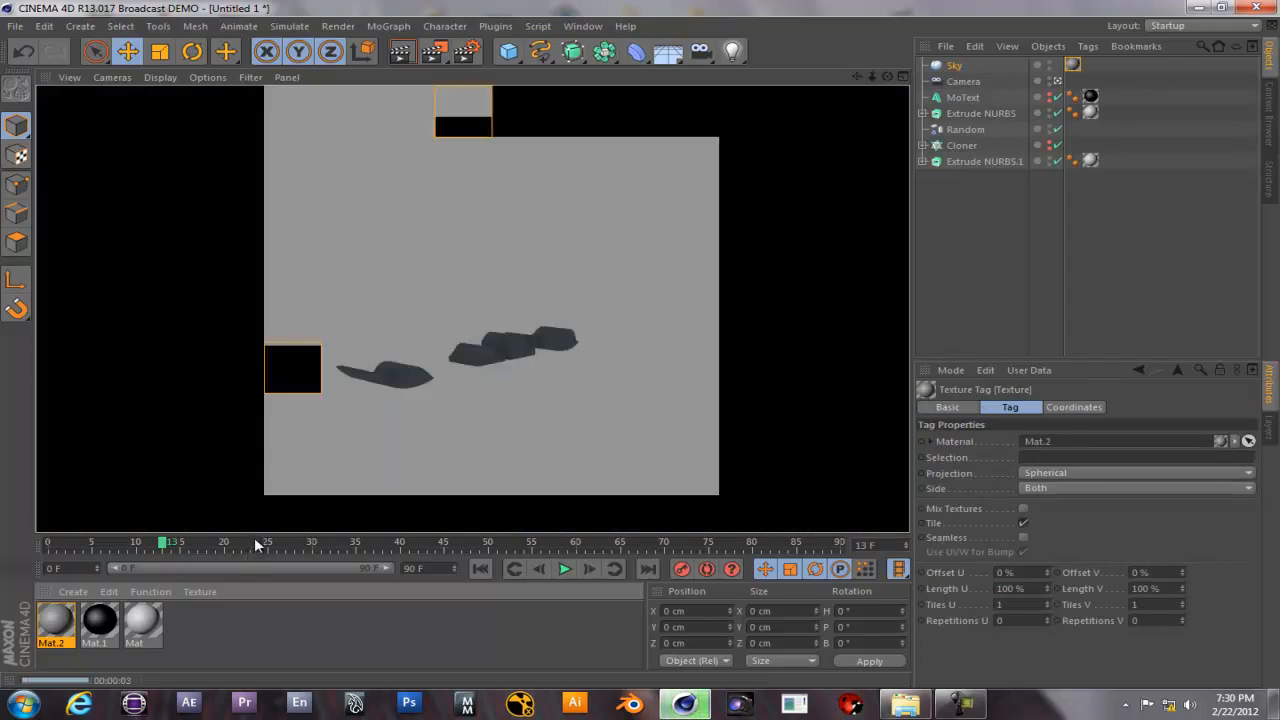
Go to frame 47 and render the active view with the full logo in frame.
left_click(325, 546)
left_click_drag(325, 548, 462, 551)
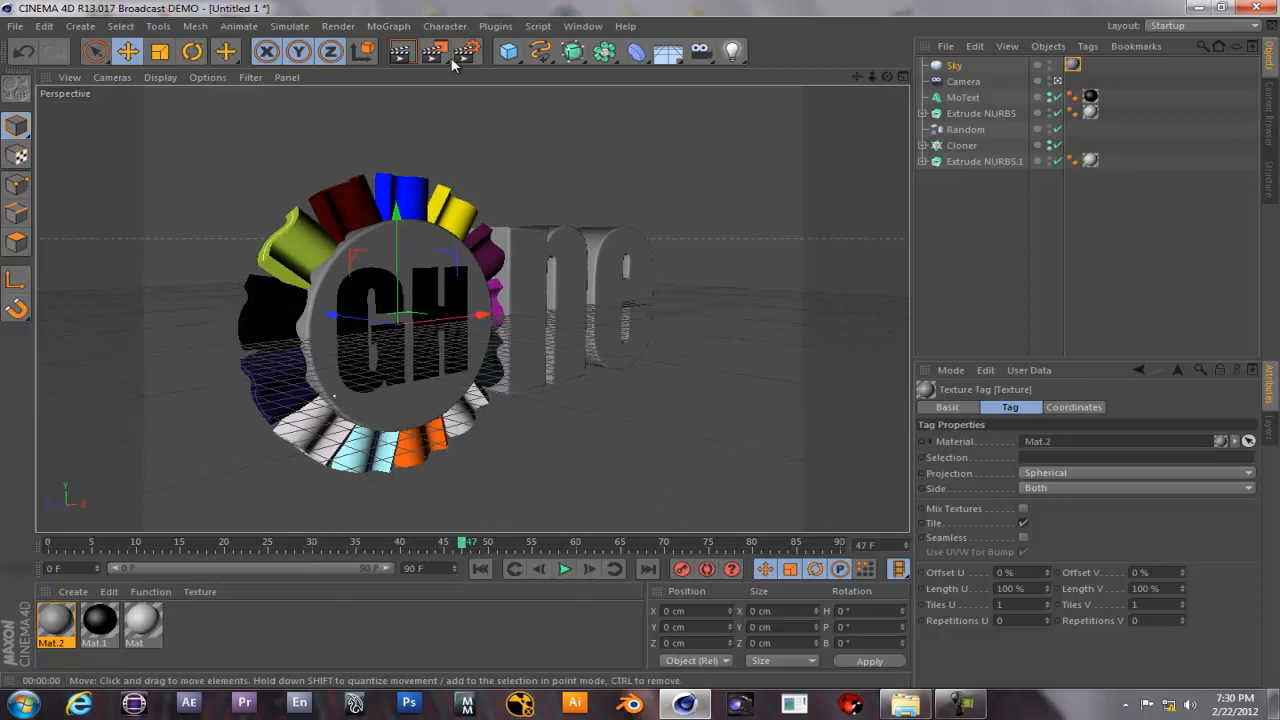
left_click(401, 53)
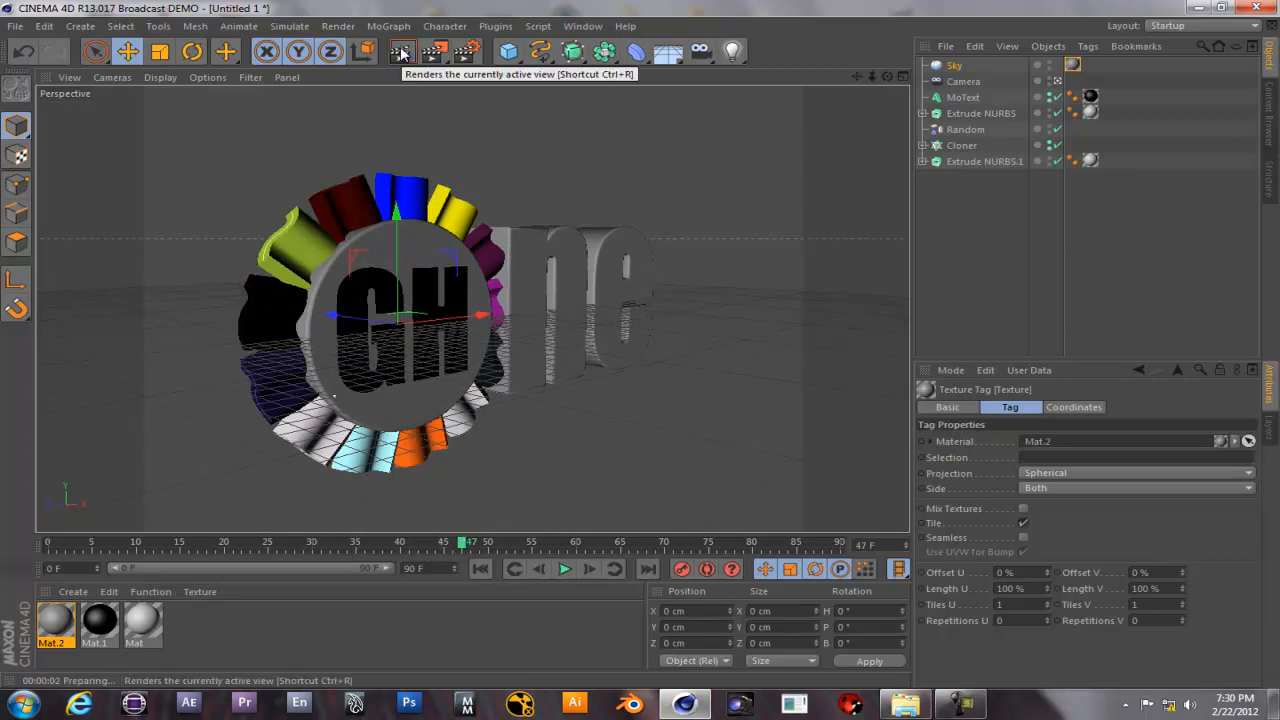
left_click(403, 56)
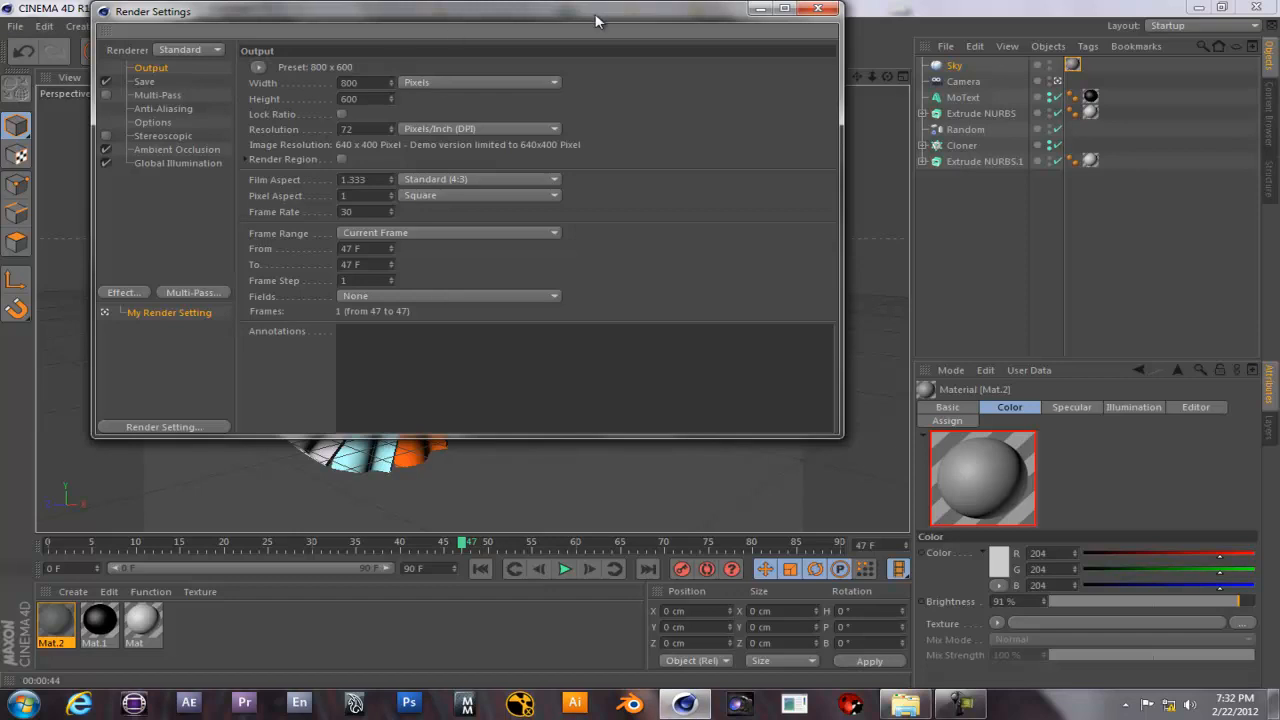
In the Global Illumination irradiance cache settings, set both stochastic samples and record density to Low.
left_click(818, 9)
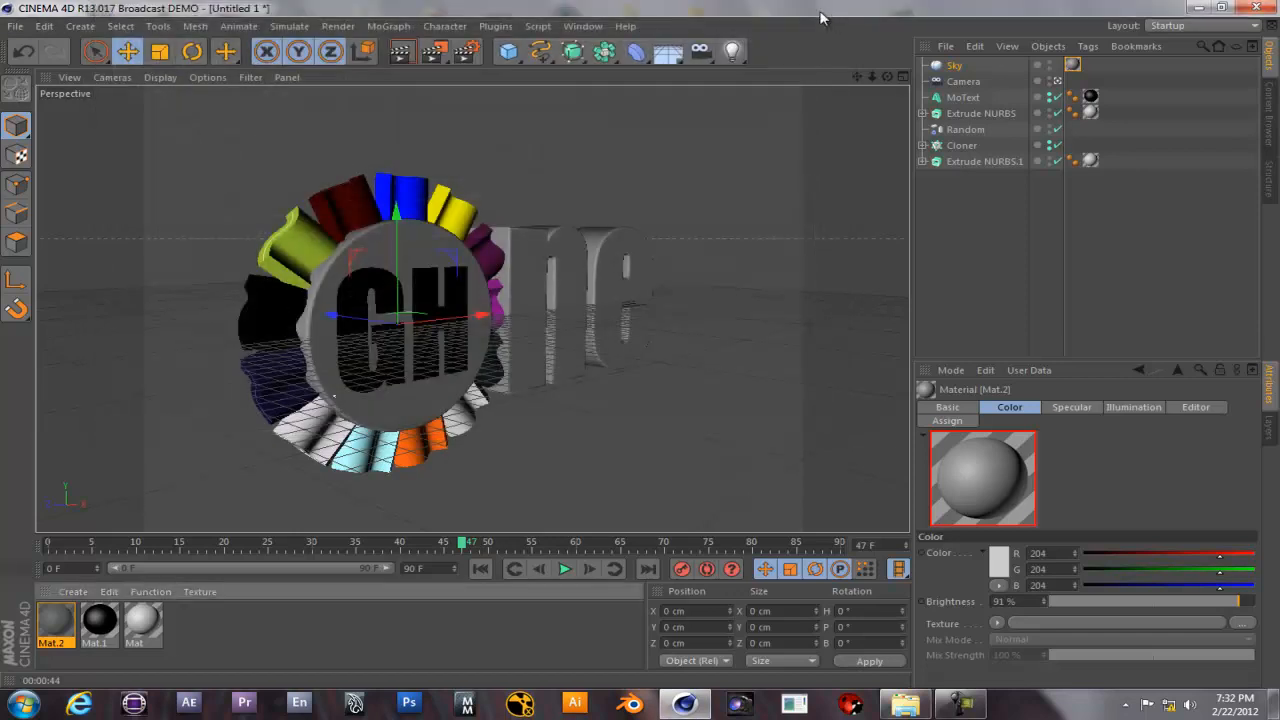
left_click(468, 52)
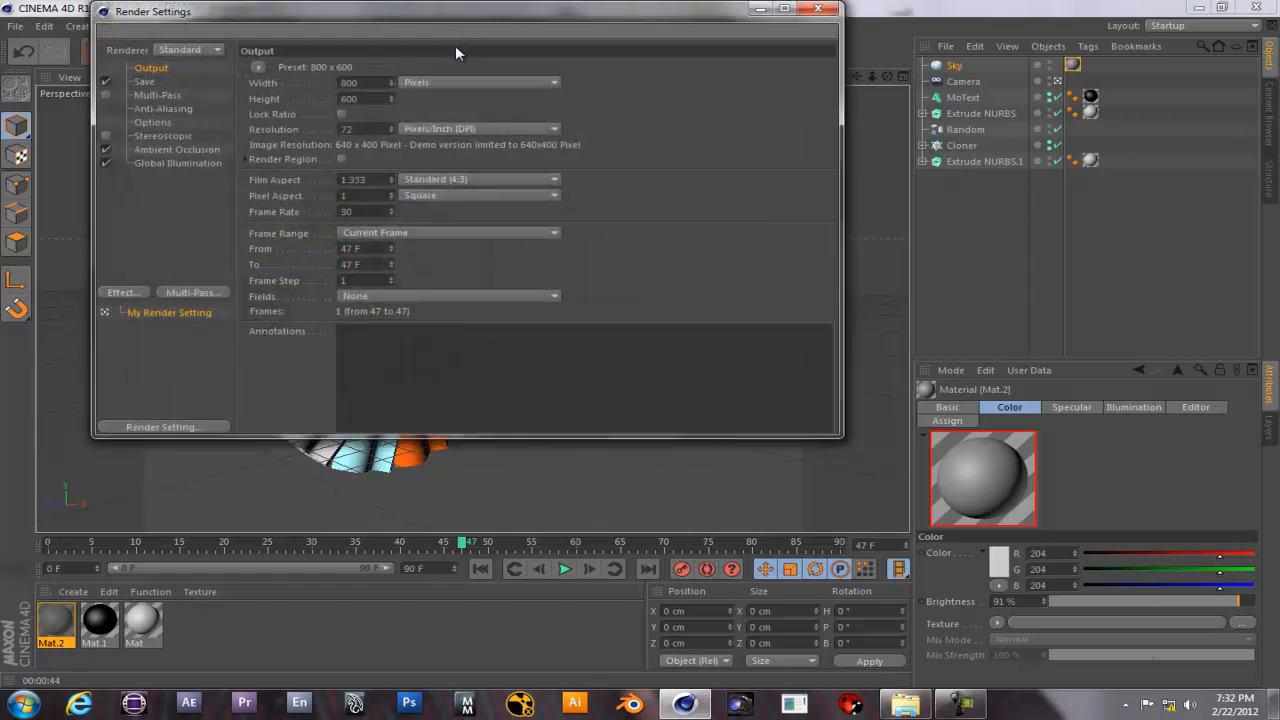
left_click(181, 162)
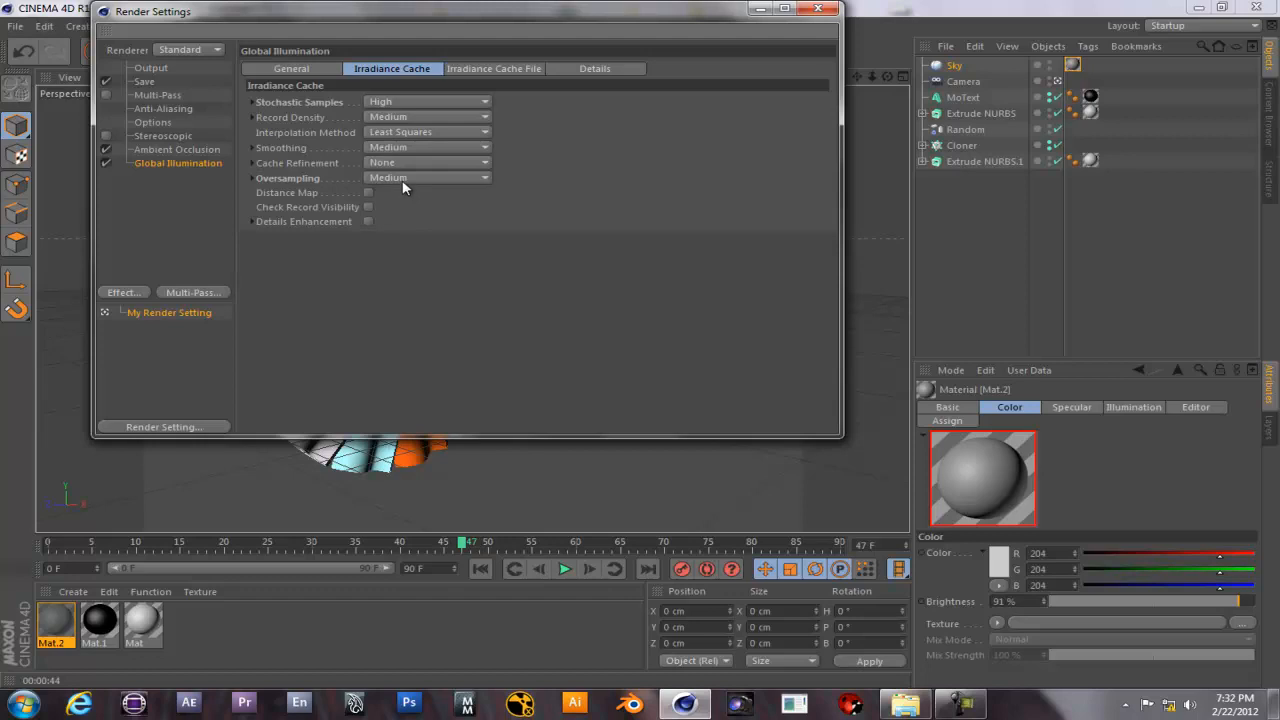
left_click(404, 101)
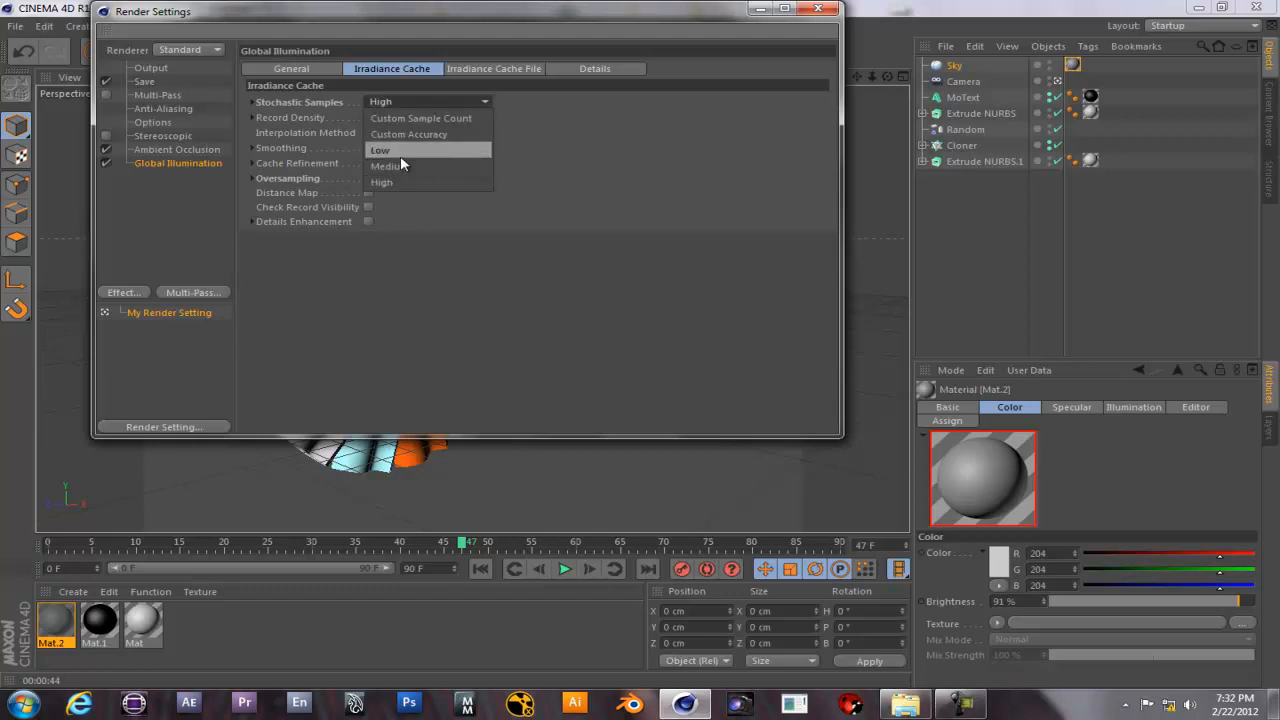
left_click(400, 162)
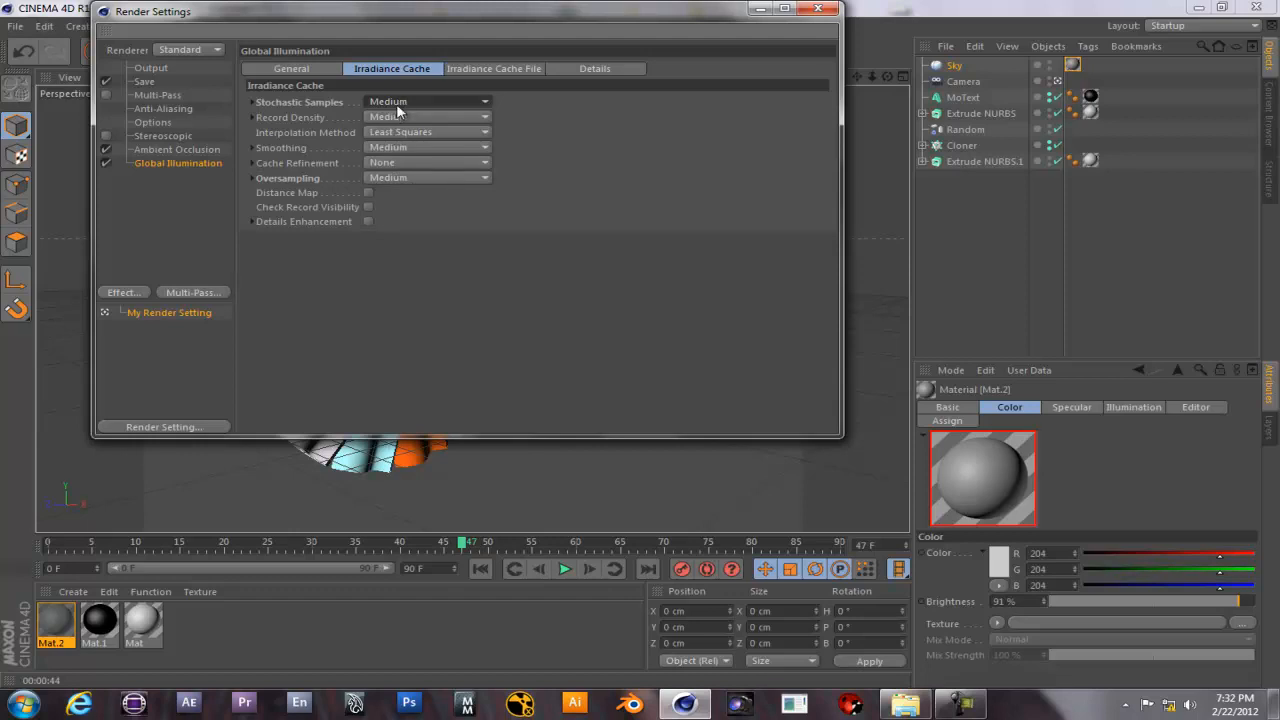
left_click(397, 110)
left_click(389, 148)
left_click(397, 117)
left_click(397, 163)
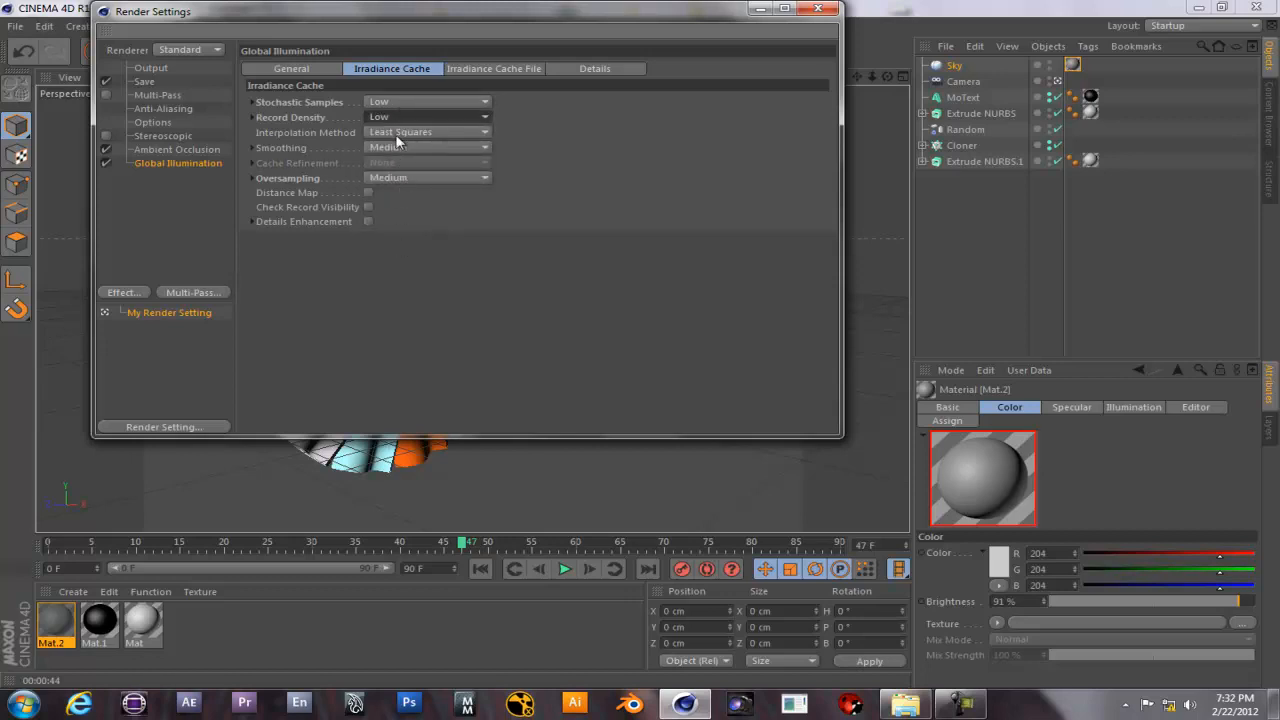
Set the irradiance cache's smoothing and oversampling to Weak and close the render settings.
left_click(397, 147)
left_click(400, 194)
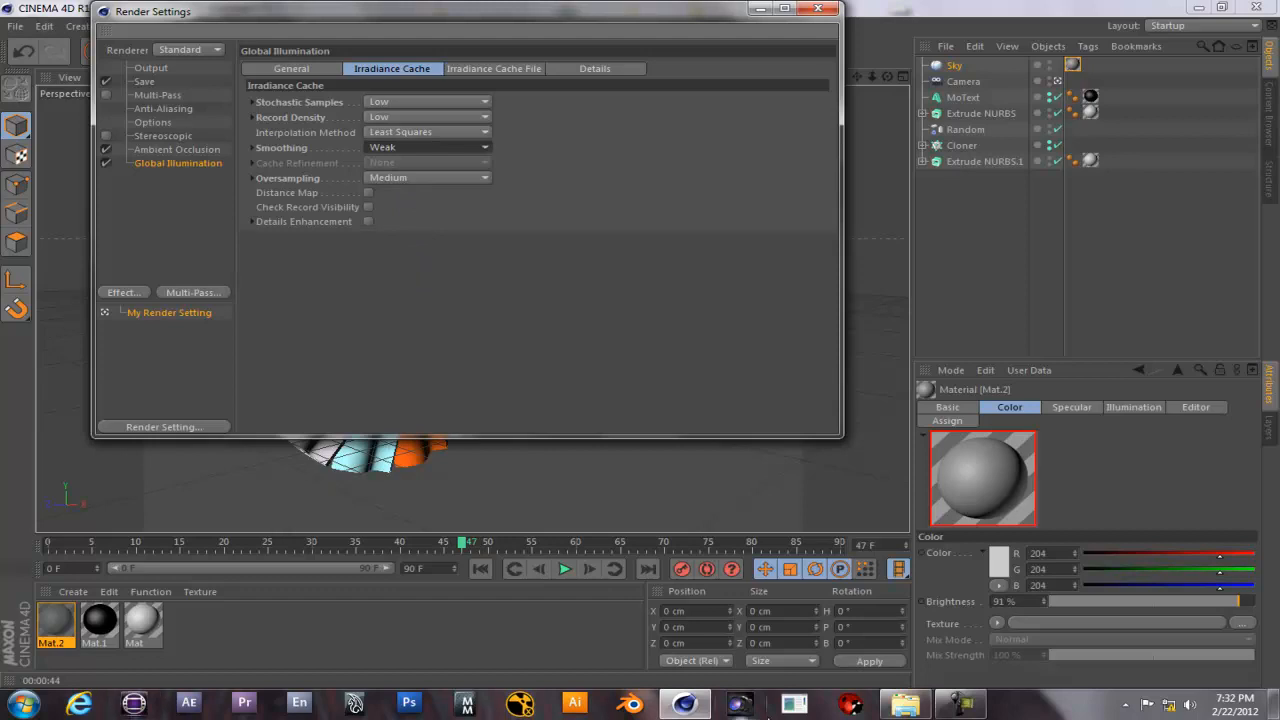
left_click(427, 177)
left_click(421, 240)
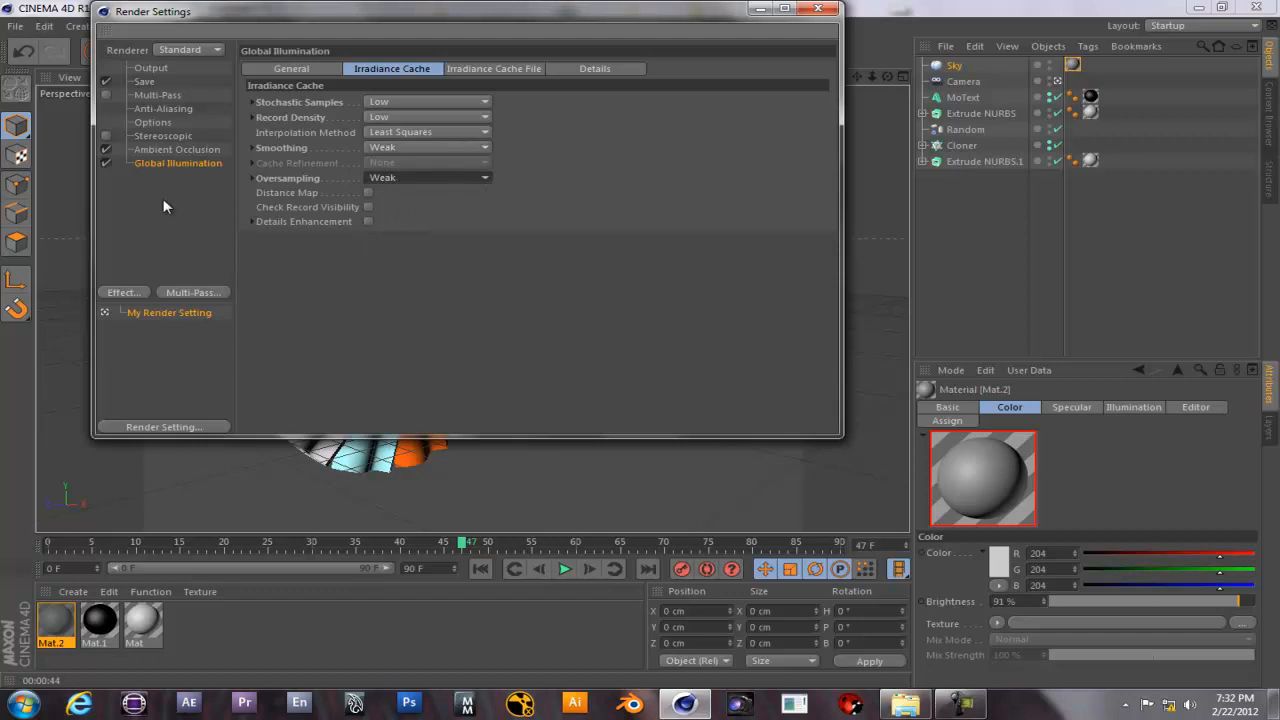
left_click(820, 10)
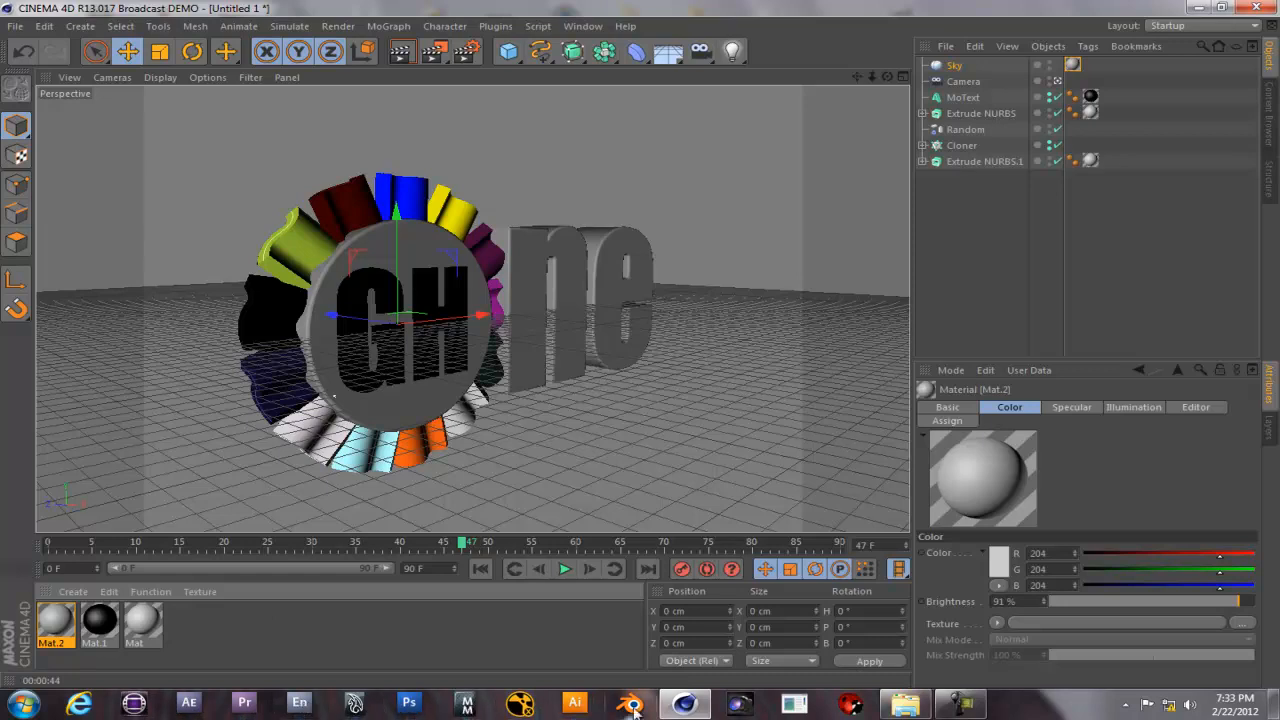
Render the active view at frame 47 and check the colour settings of Mat.2.
mouse_move(695, 708)
left_click(401, 54)
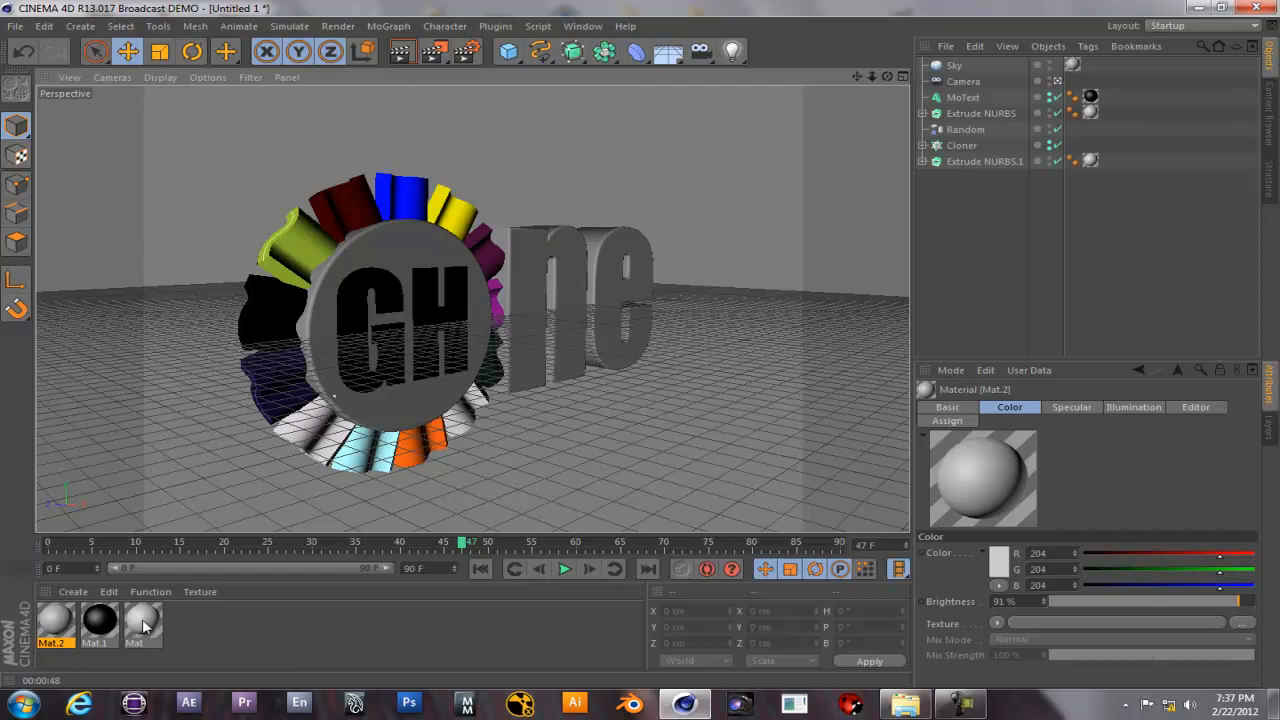
double_click(56, 622)
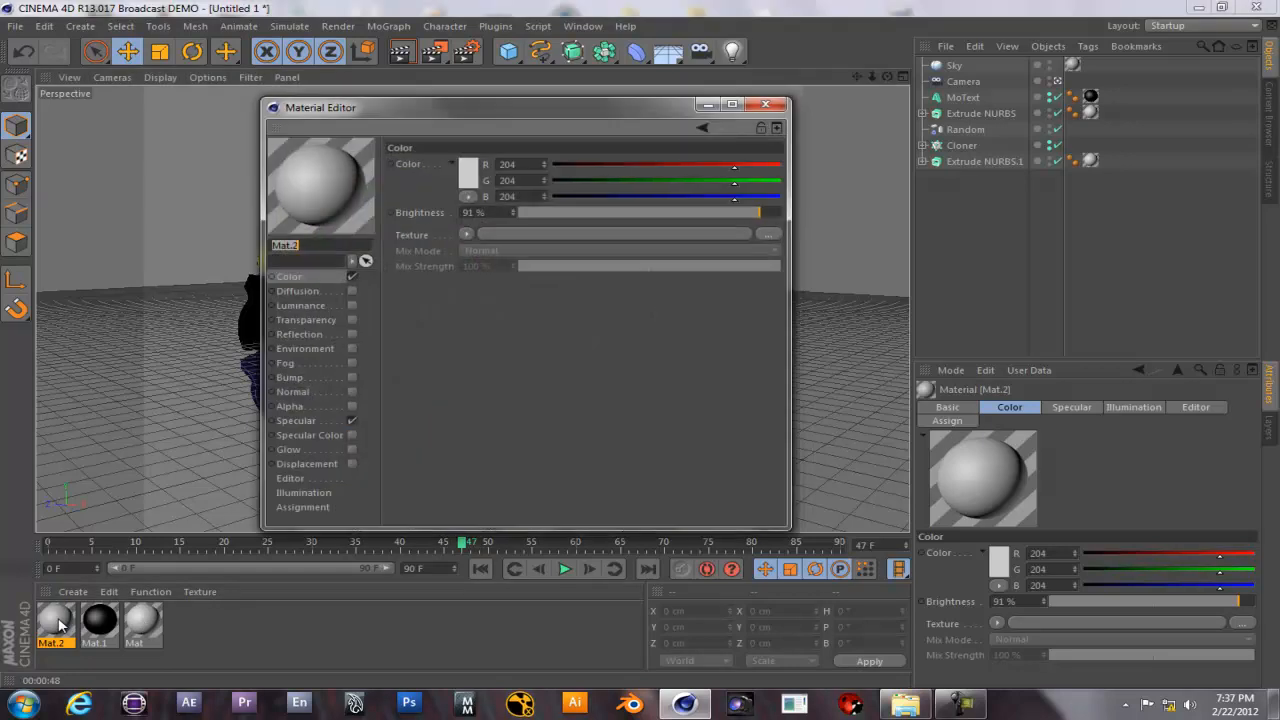
left_click(776, 107)
Change the light-blue knot of the Ambient Occlusion colour gradient to pure white, RGB 255, 255, 255.
left_click(466, 51)
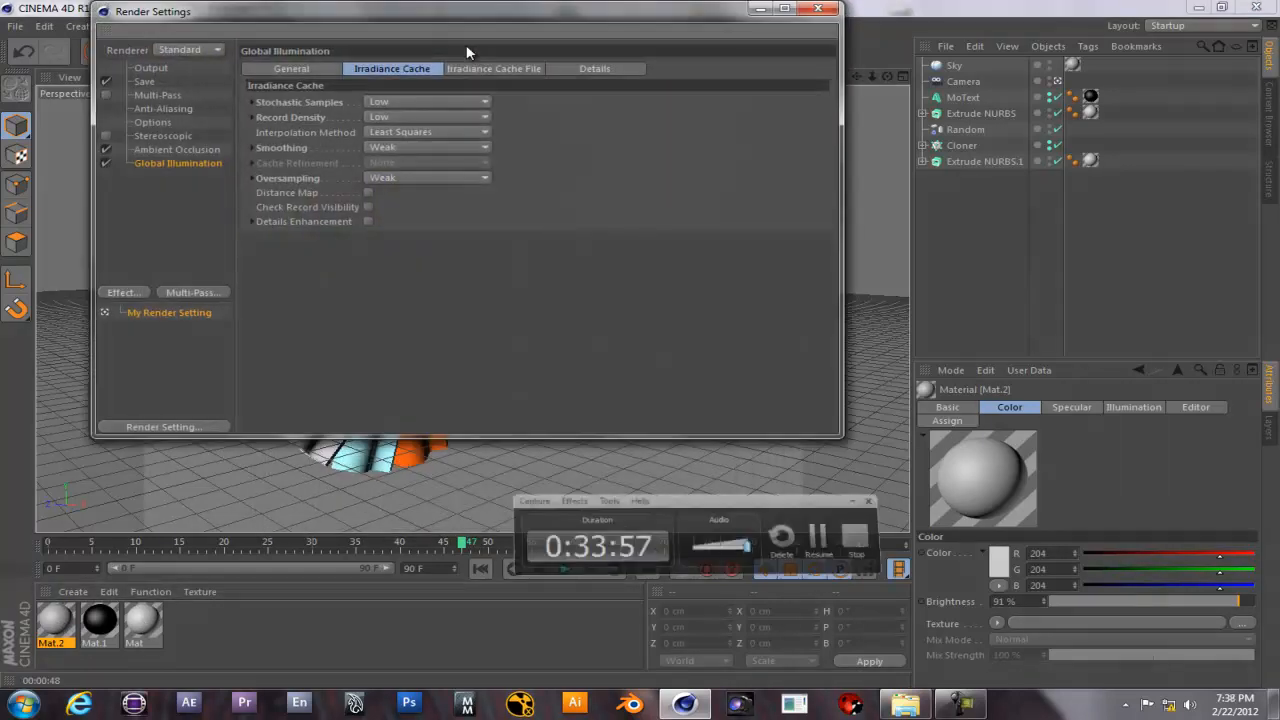
left_click(148, 151)
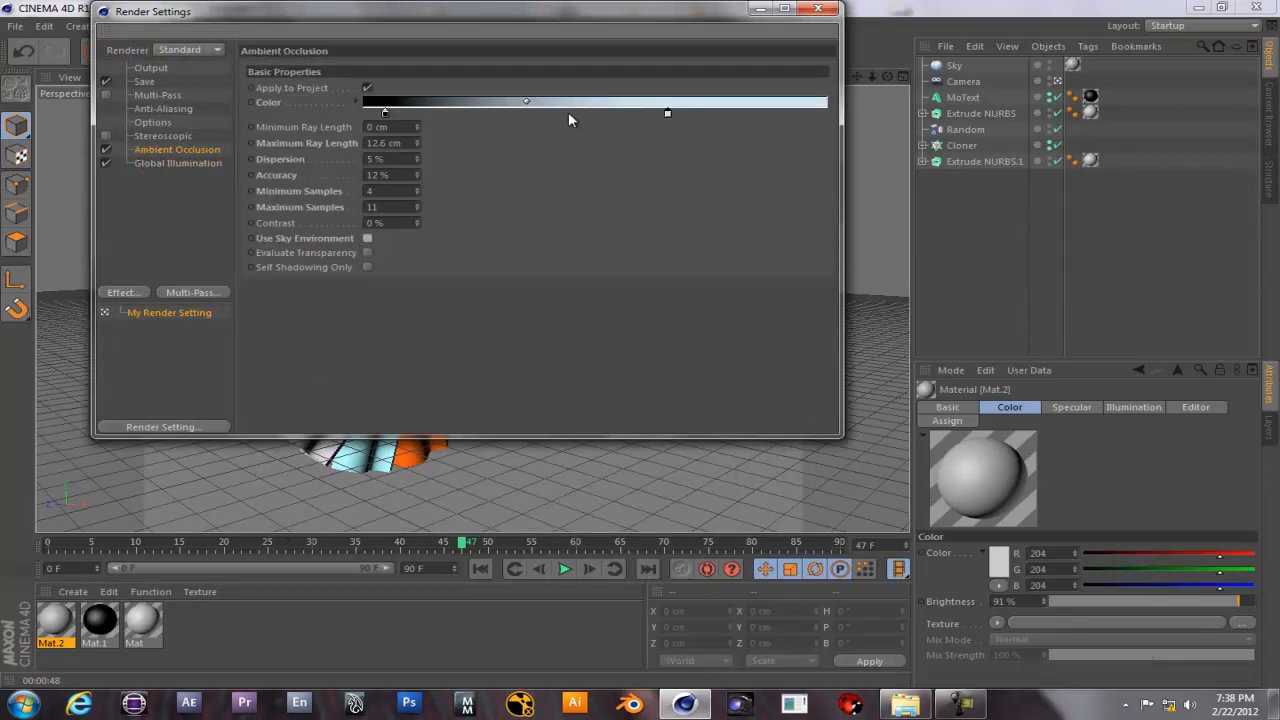
double_click(667, 113)
left_click_drag(590, 86, 549, 58)
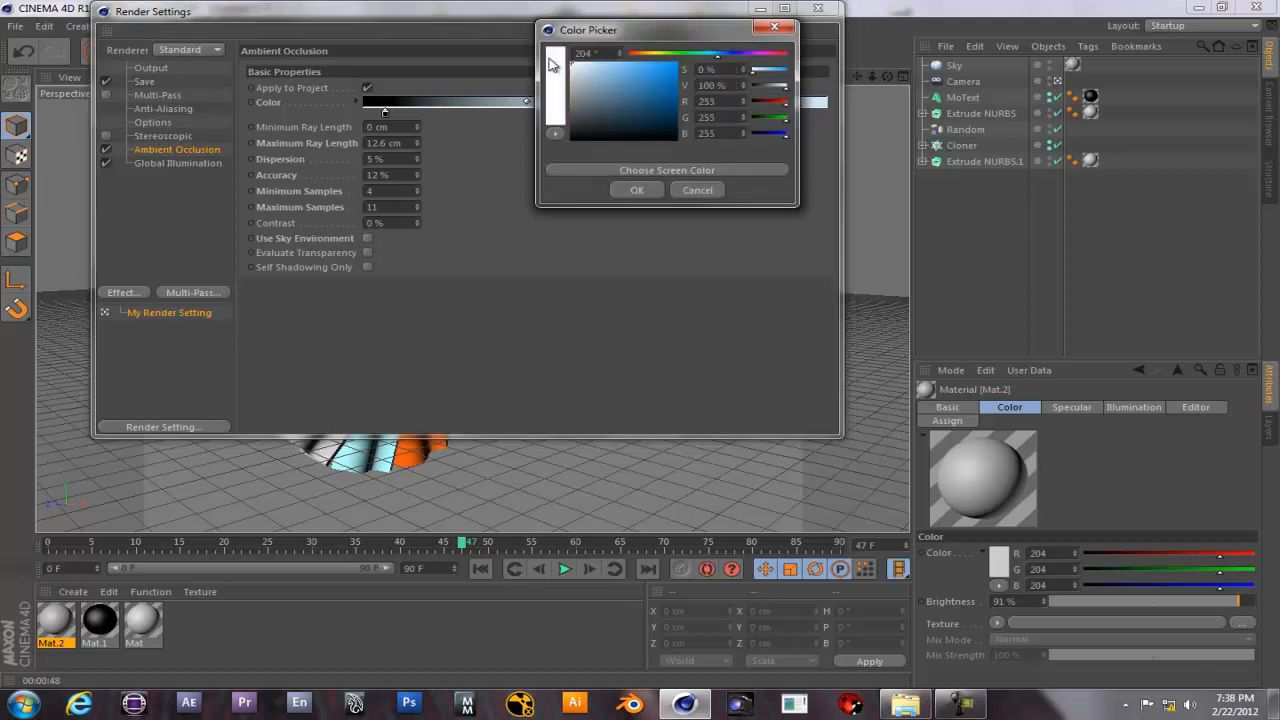
left_click(636, 187)
left_click(818, 9)
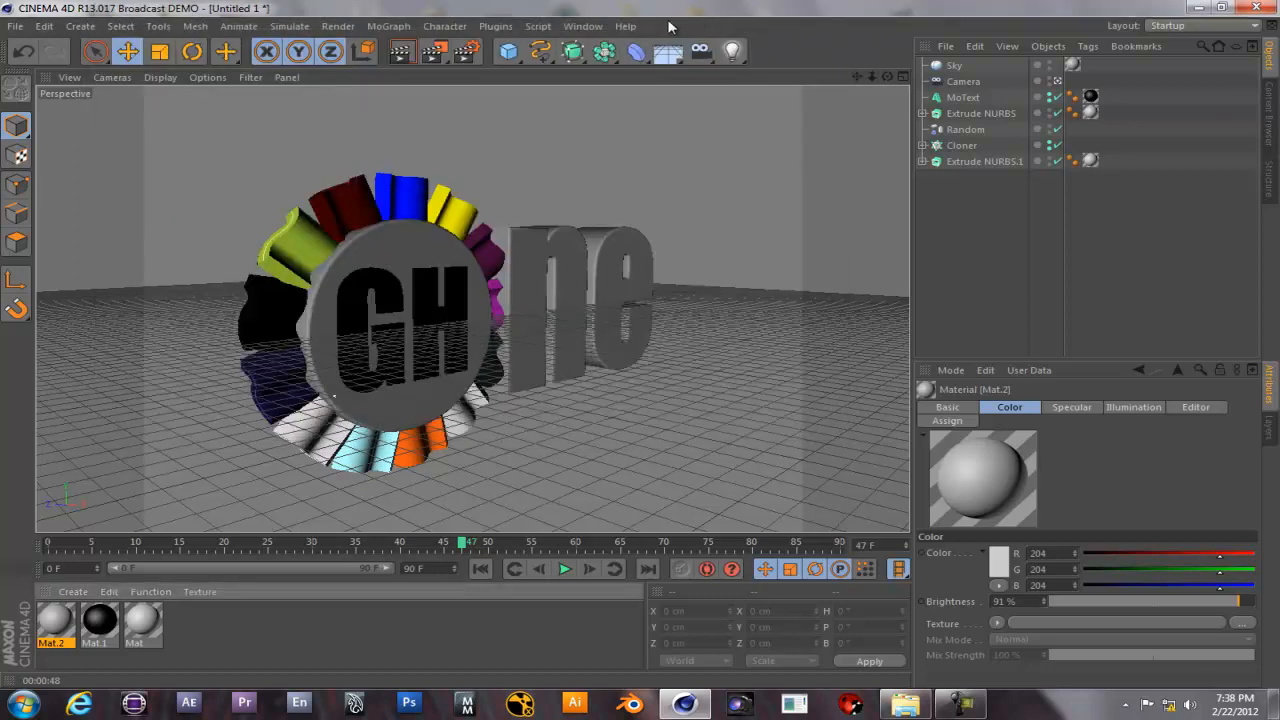
Render the active view once more and return to the start of the animation.
left_click(399, 55)
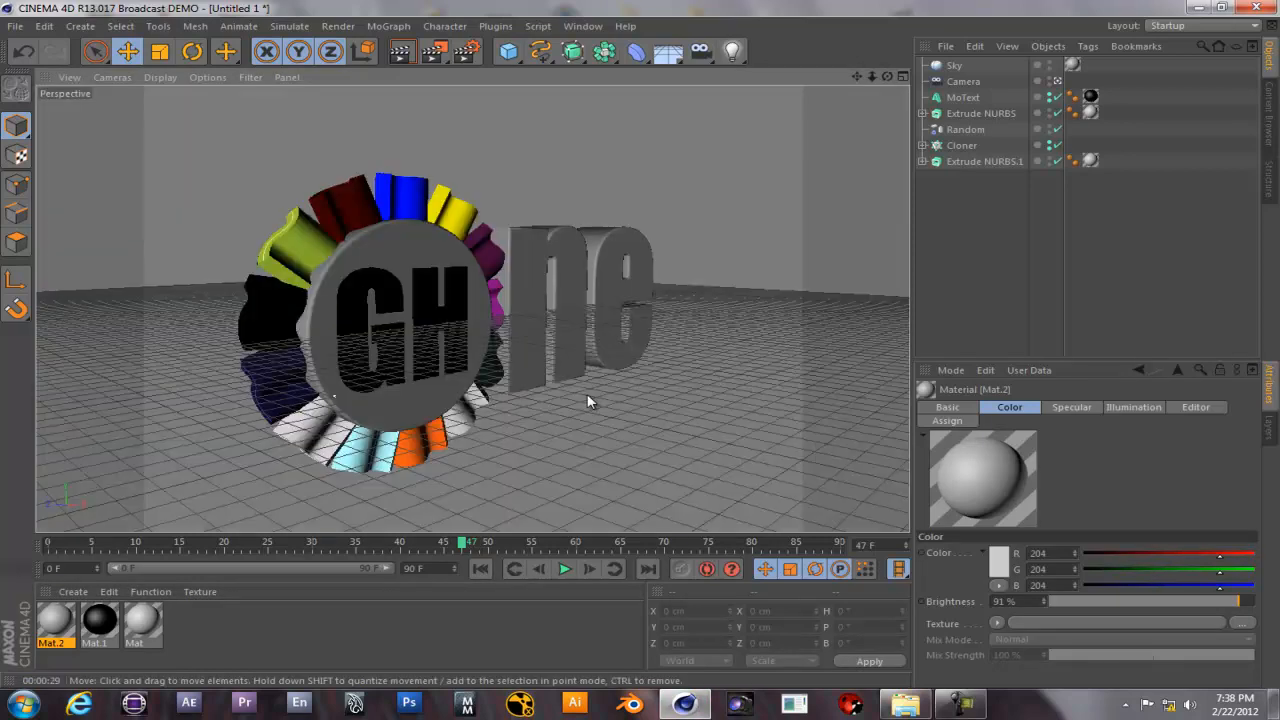
left_click(480, 568)
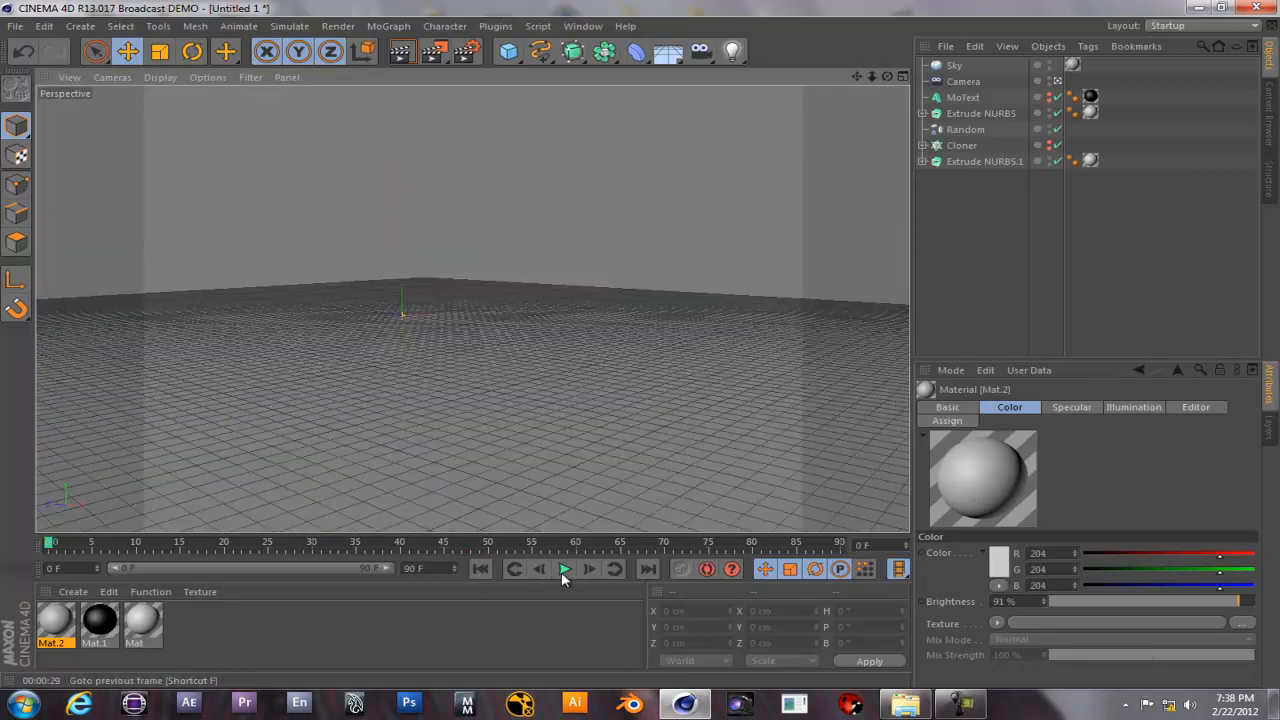
Play the animation briefly, stop playback and return to the start of the timeline.
left_click(565, 569)
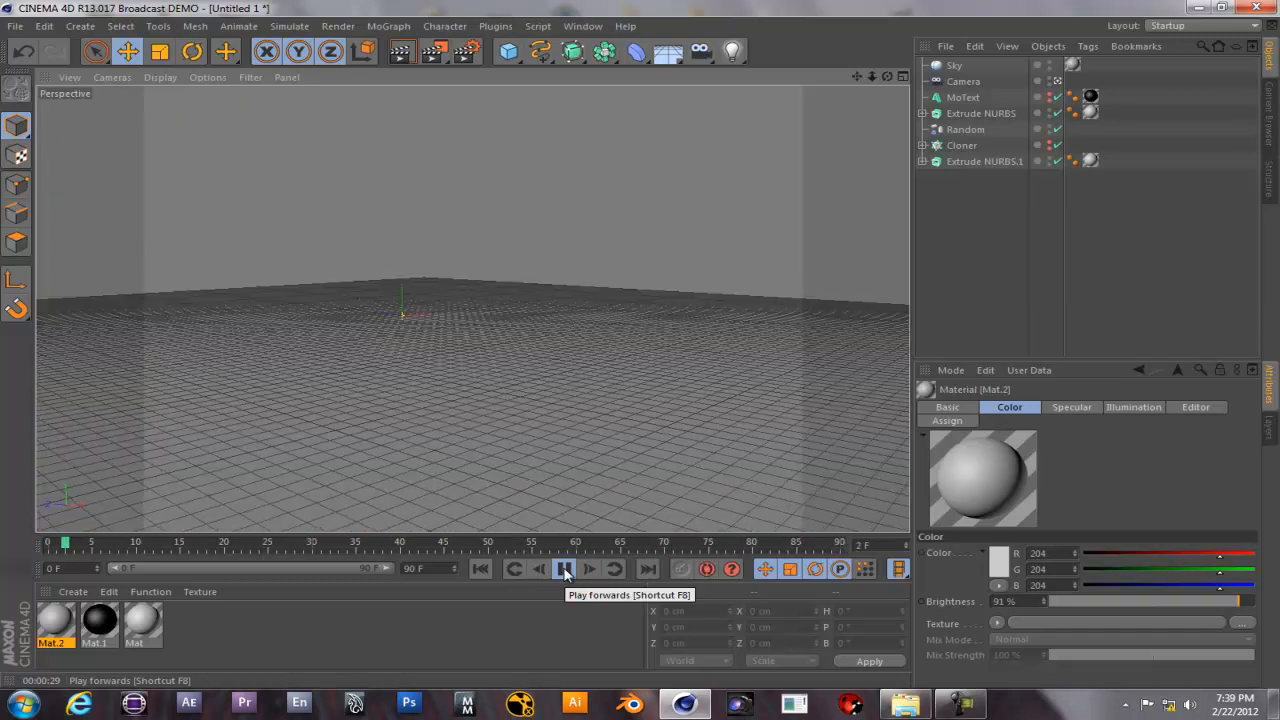
left_click(565, 569)
left_click(480, 568)
Set the render output's frame range from frame 0 to frame 90 and close the render settings.
left_click(465, 52)
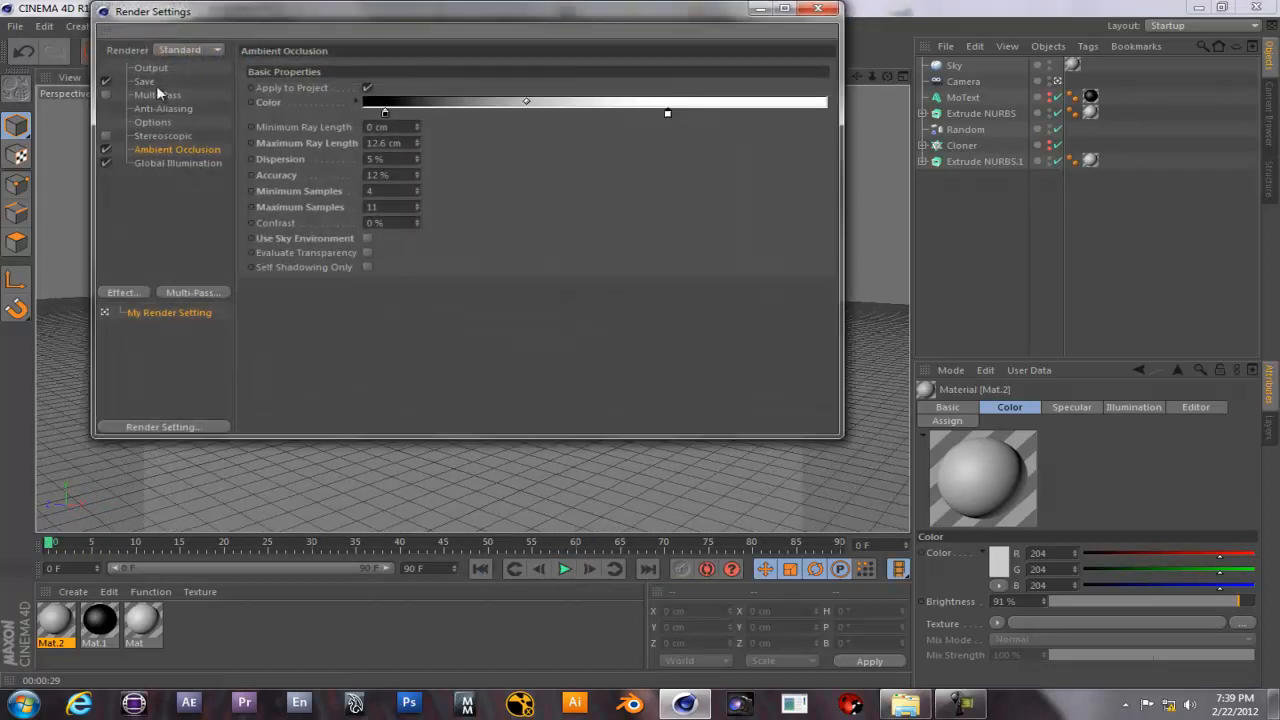
left_click(141, 68)
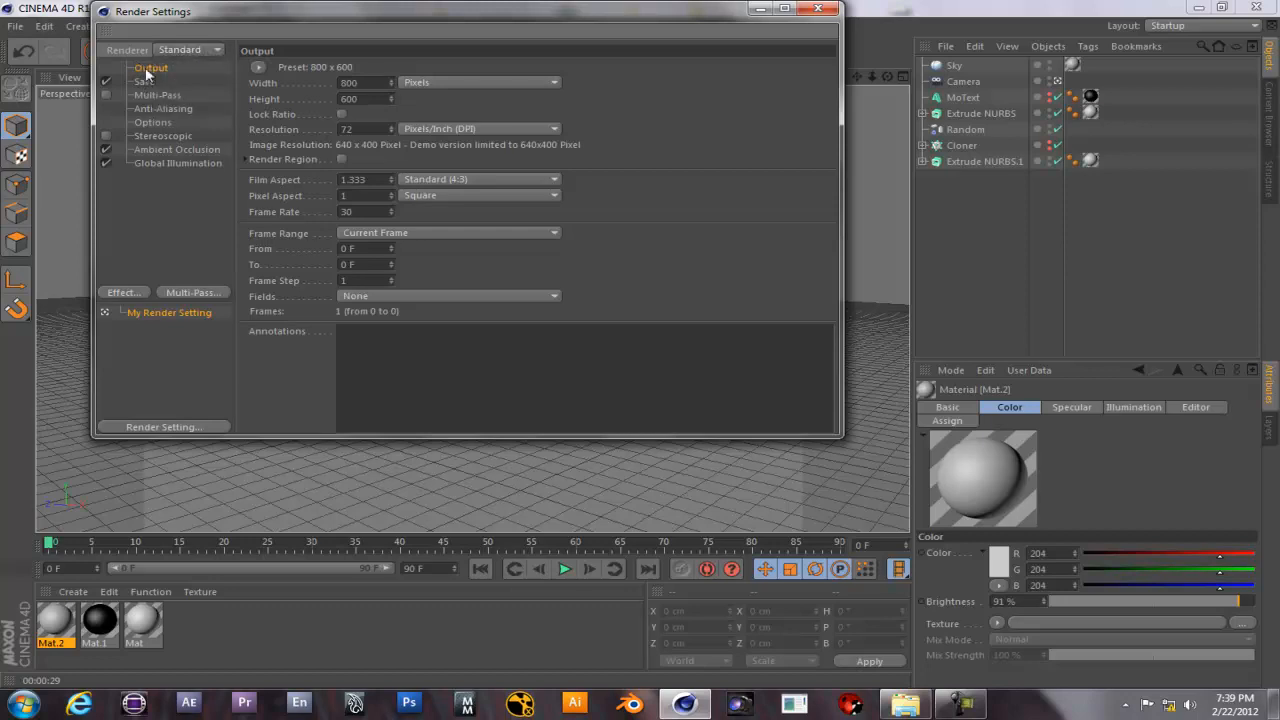
left_click(366, 247)
type("1")
key("Tab")
type("90")
left_click(818, 8)
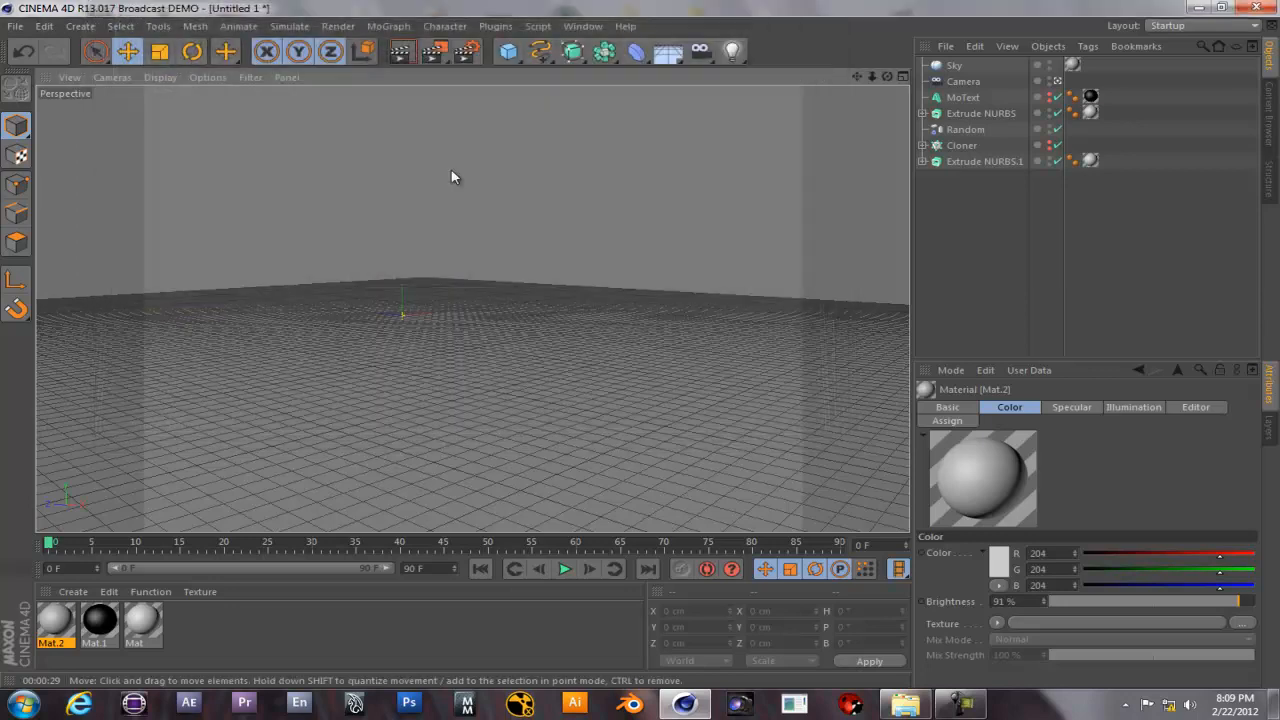
Start rendering the project to the Picture Viewer without saving a file, and stop the render by closing the viewer.
left_click(429, 54)
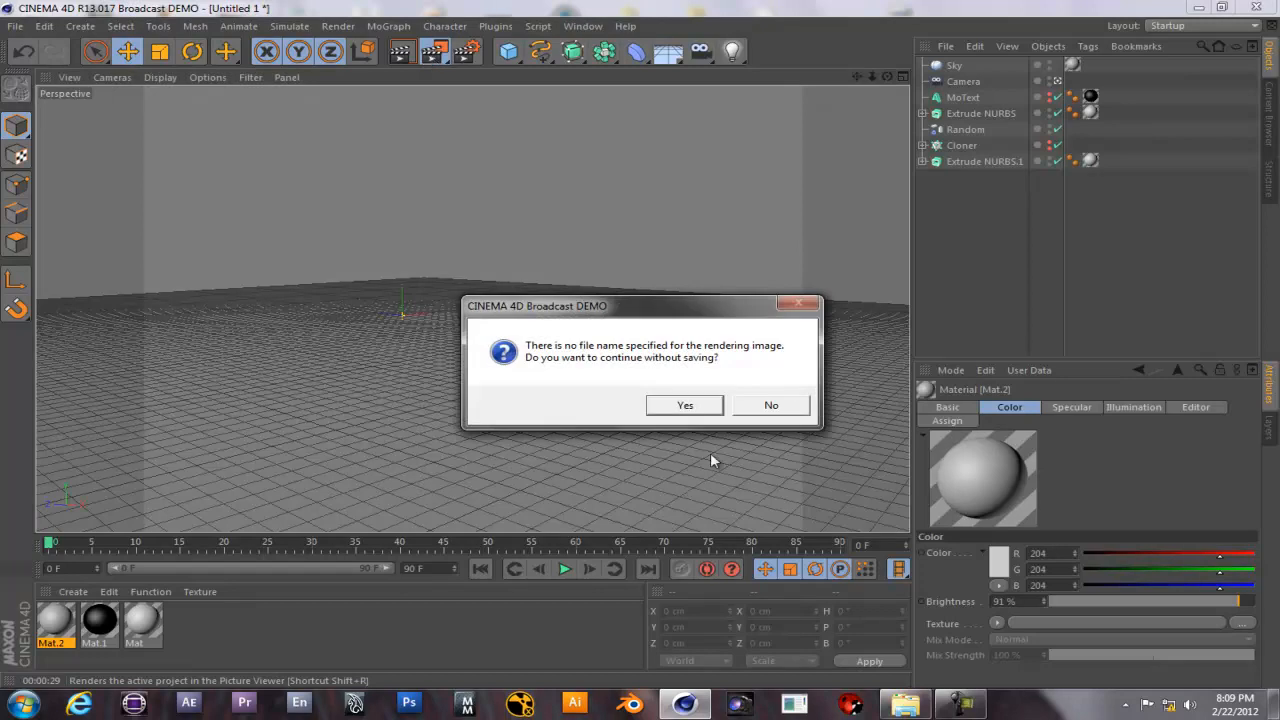
left_click(697, 404)
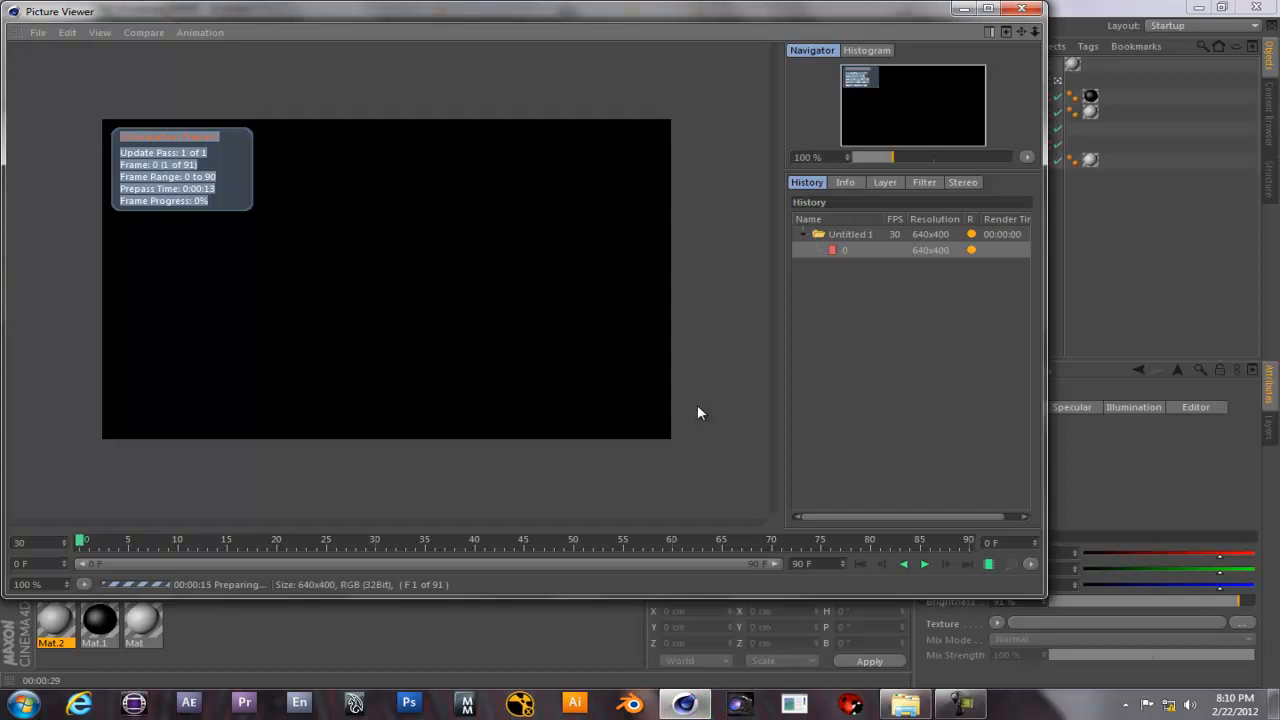
left_click(1021, 9)
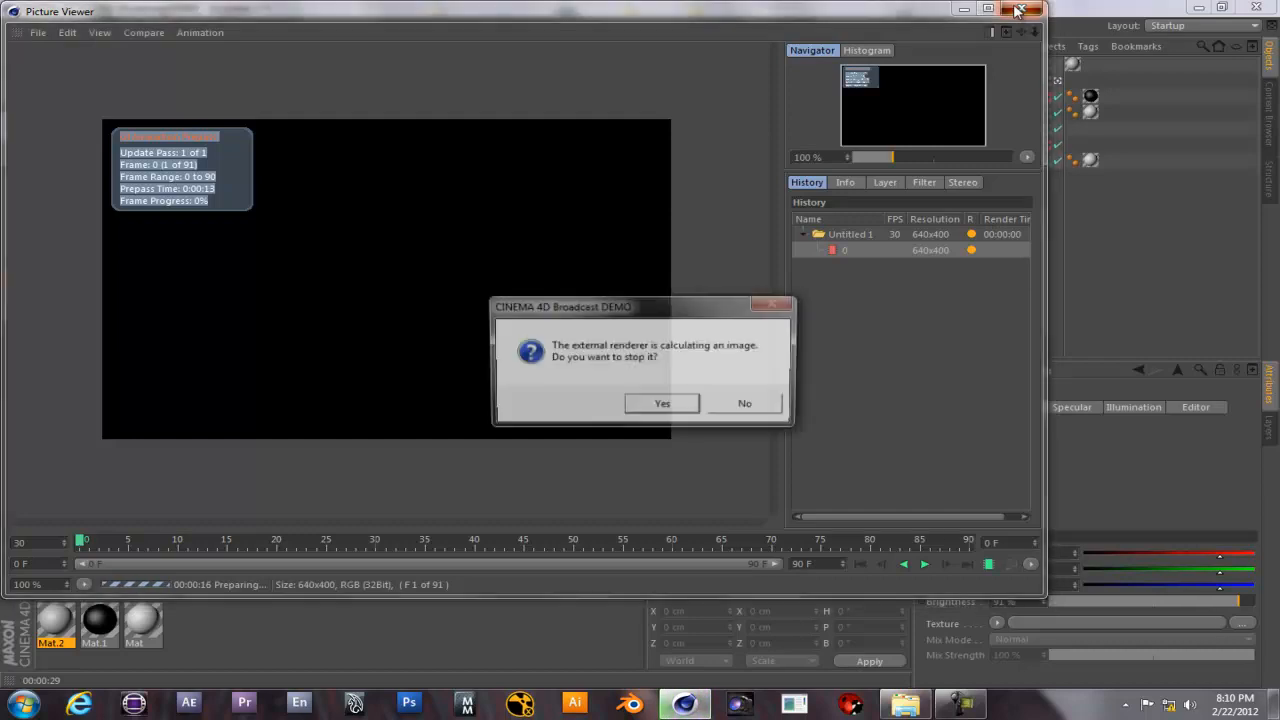
left_click(663, 404)
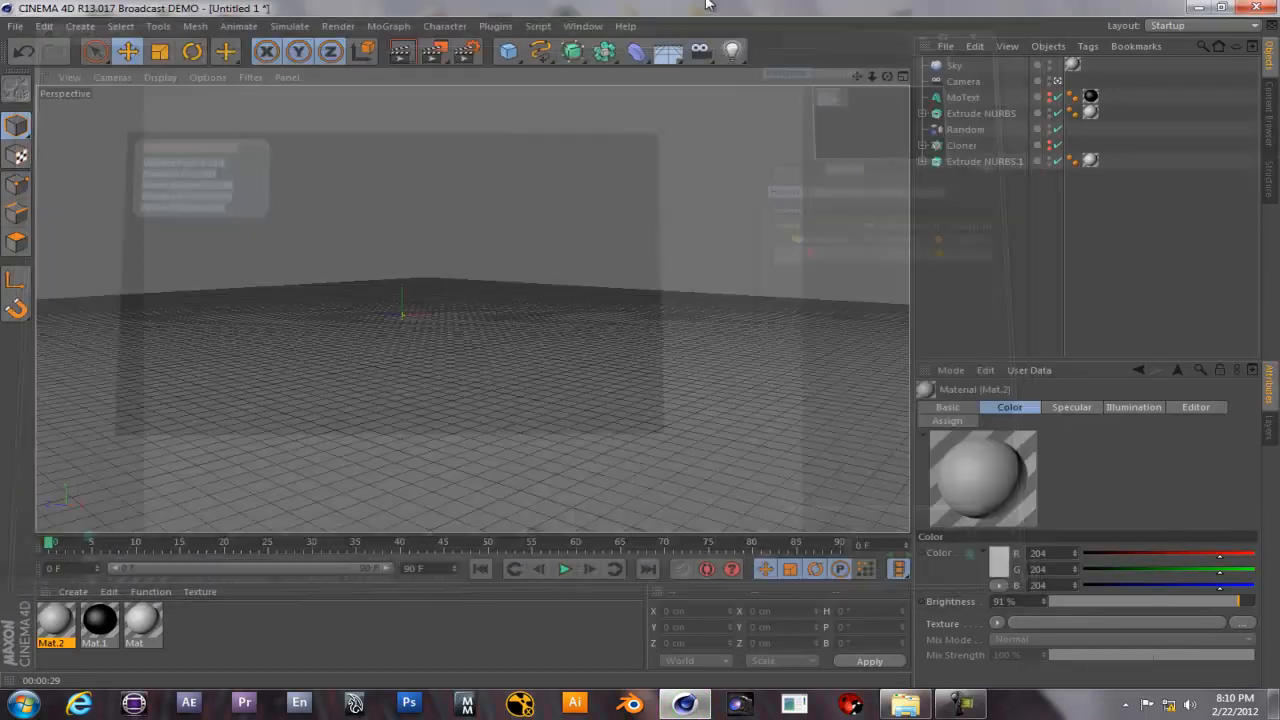